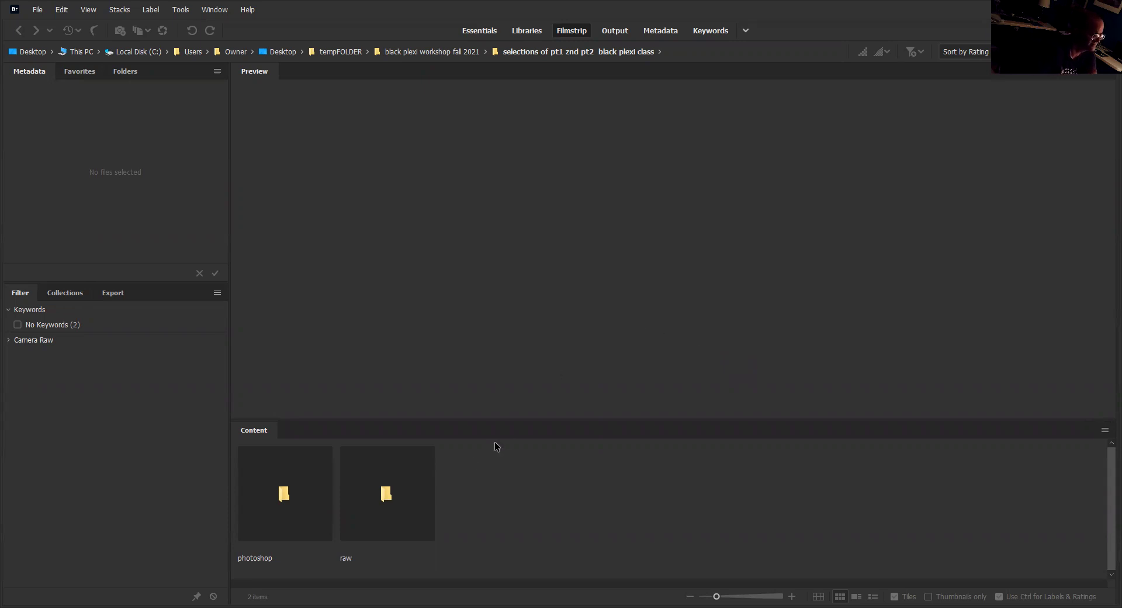
Step: Open the raw folder and preview each of its CR2 photos one after another
{"action": "double_click", "coordinate": [388, 490]}
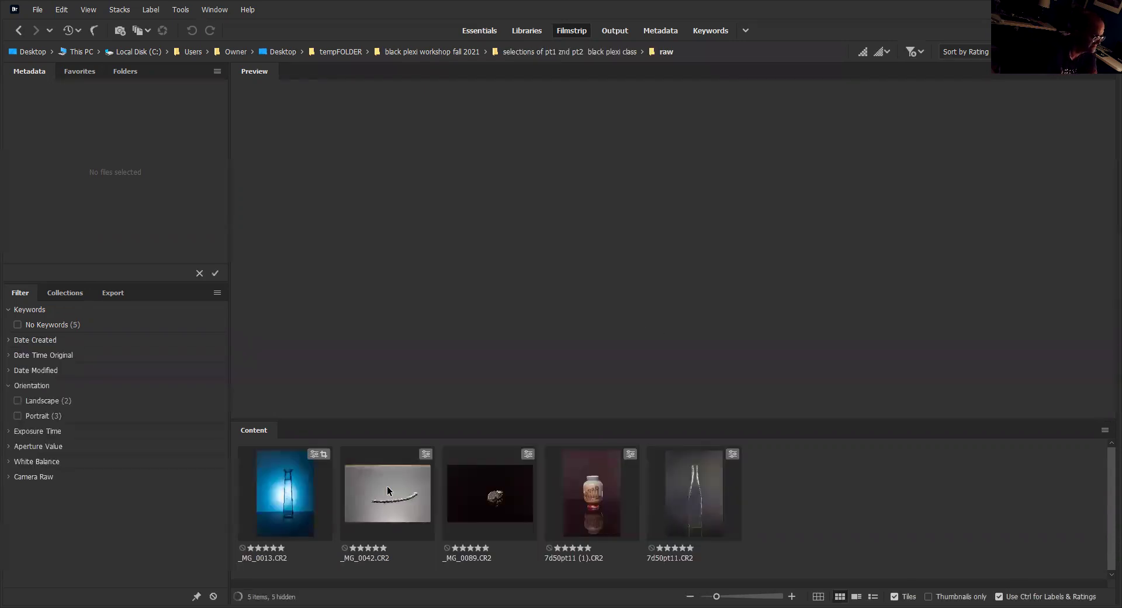
{"action": "left_click", "coordinate": [284, 492]}
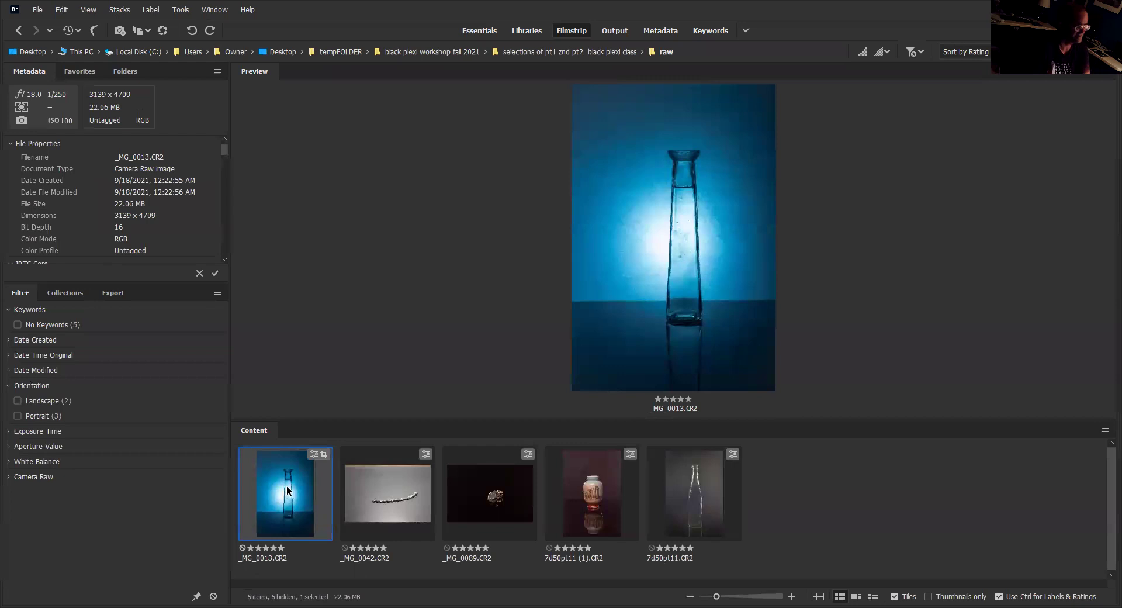
{"action": "left_click", "coordinate": [374, 502]}
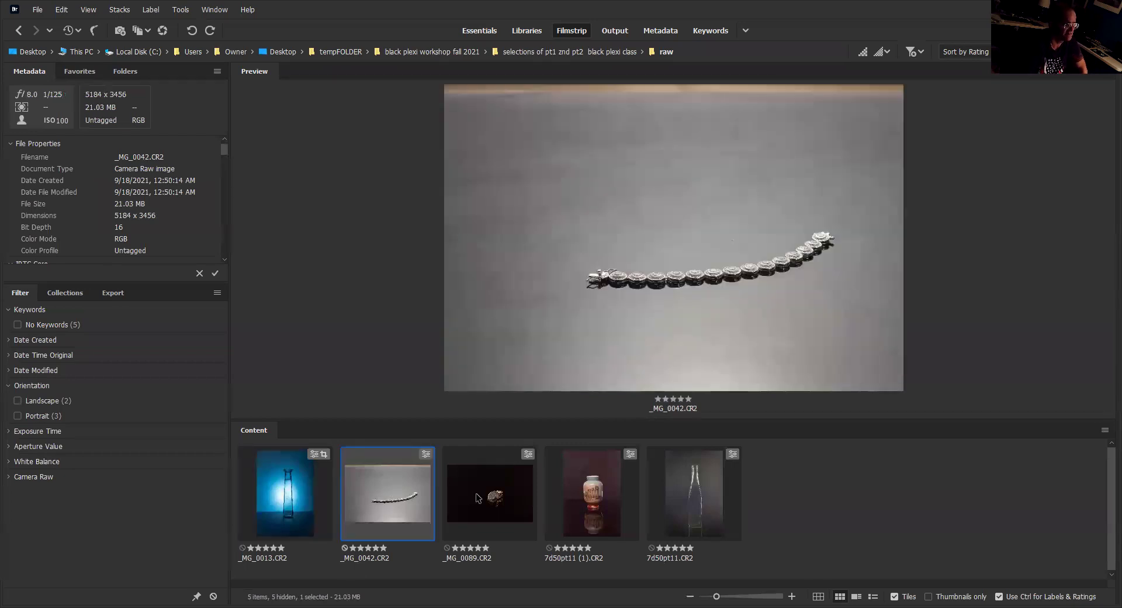
{"action": "left_click", "coordinate": [483, 498]}
{"action": "left_click", "coordinate": [592, 497]}
{"action": "left_click", "coordinate": [664, 498]}
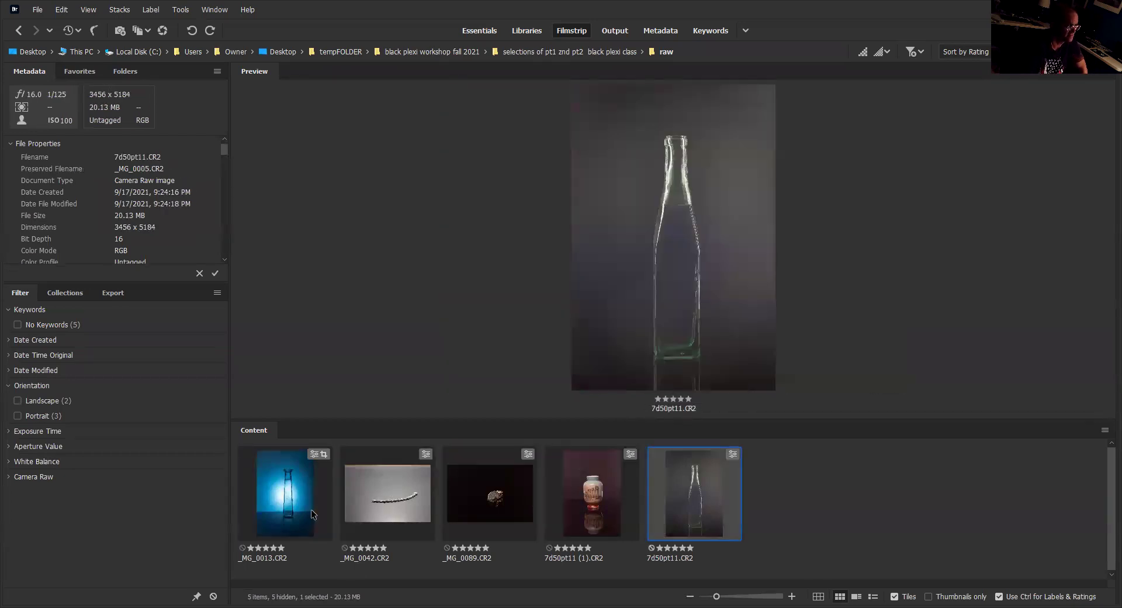
Step: Review the raw photos in full-screen preview, from _MG_0013.CR2 through to 7d50pt11.CR2
{"action": "left_click", "coordinate": [303, 507]}
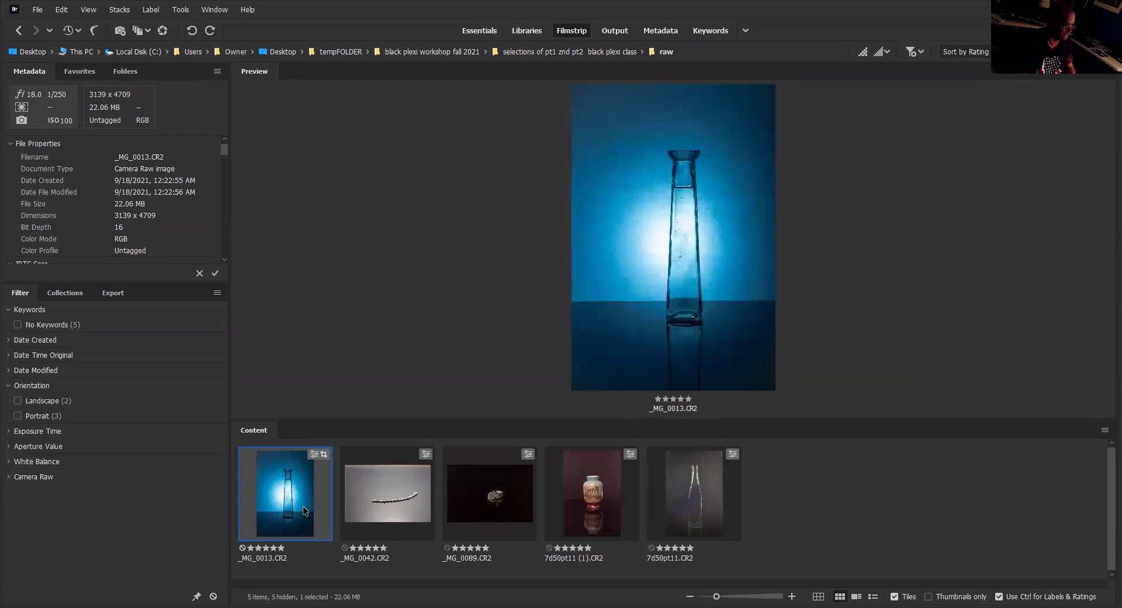
{"action": "key", "text": "space"}
{"action": "key", "text": "Right"}
{"action": "key", "text": "Right"}
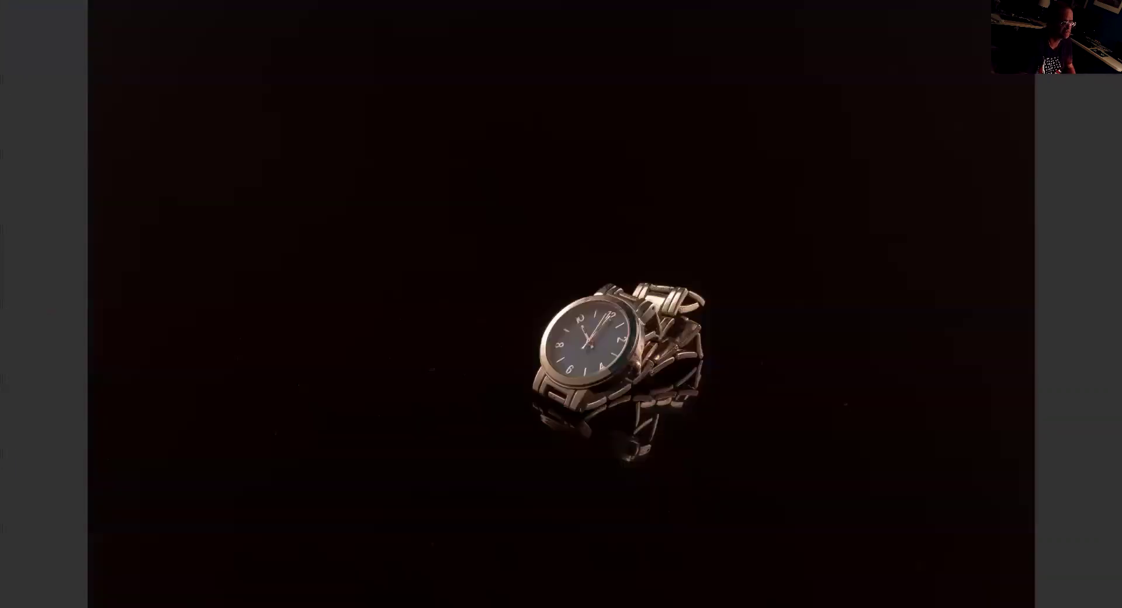
{"action": "key", "text": "Right"}
{"action": "key", "text": "Right"}
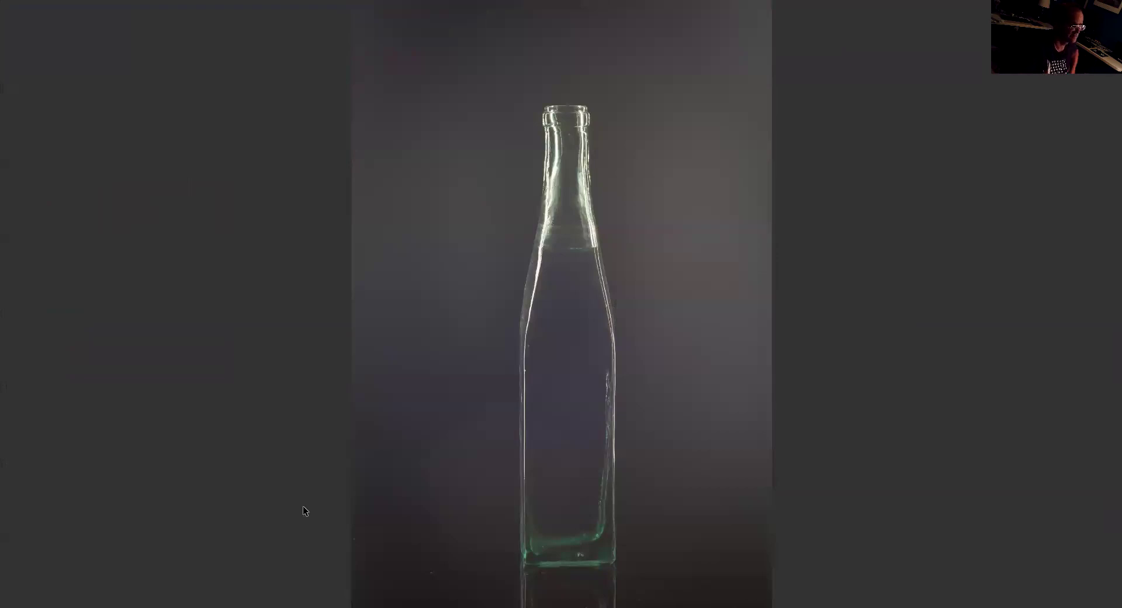
{"action": "key", "text": "space"}
Step: Open _MG_0013.CR2, the blue bottle photo, in Camera Raw, reset it to the default settings and apply the change
{"action": "left_click", "coordinate": [284, 483]}
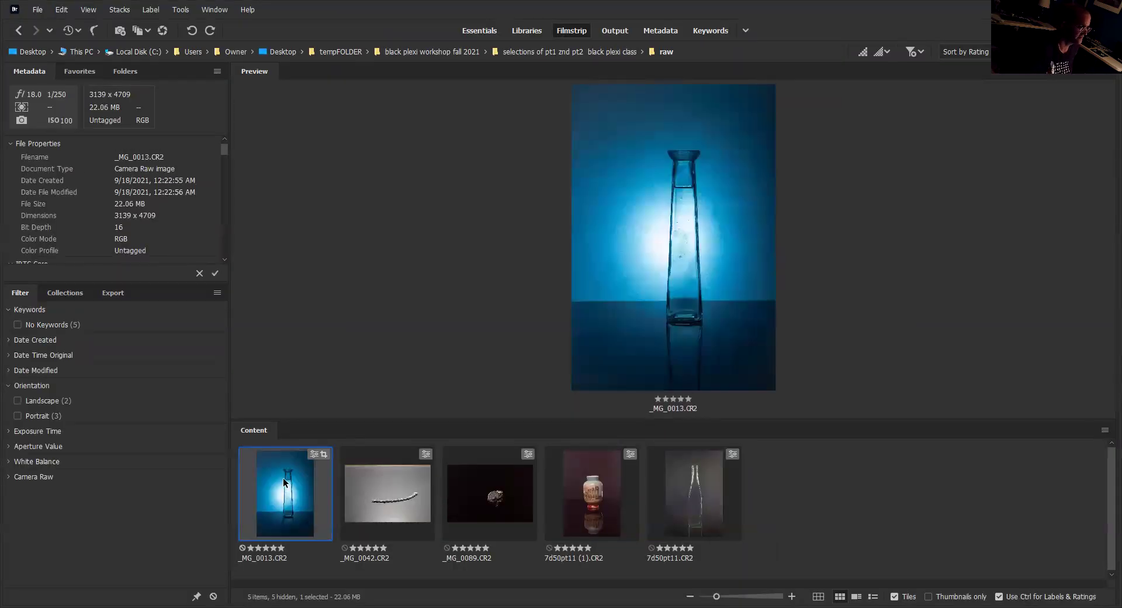
{"action": "right_click", "coordinate": [285, 483]}
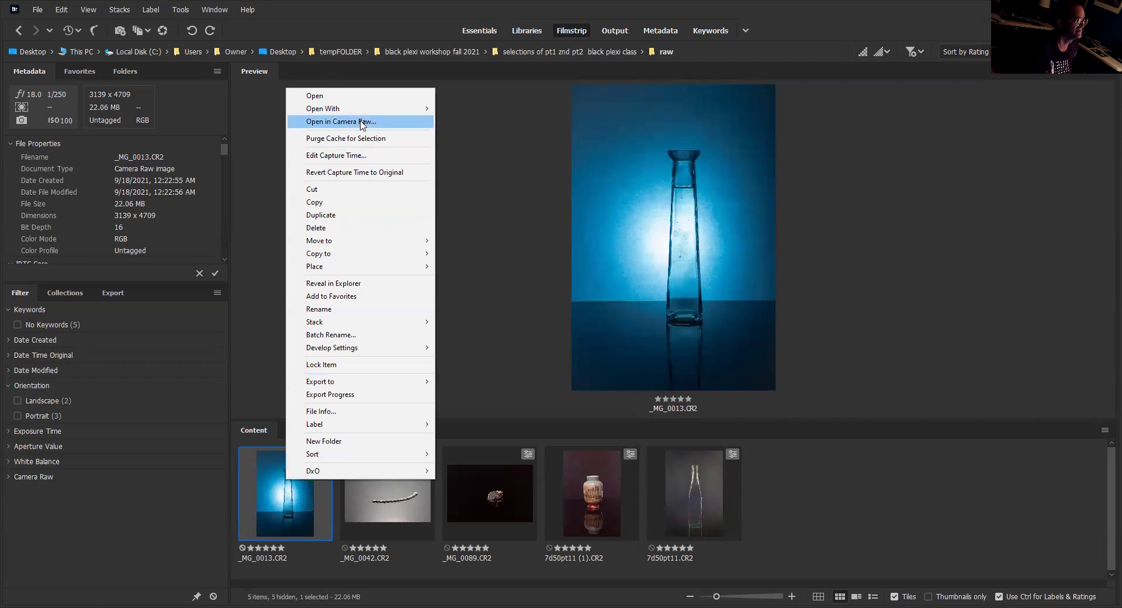
{"action": "left_click", "coordinate": [362, 121]}
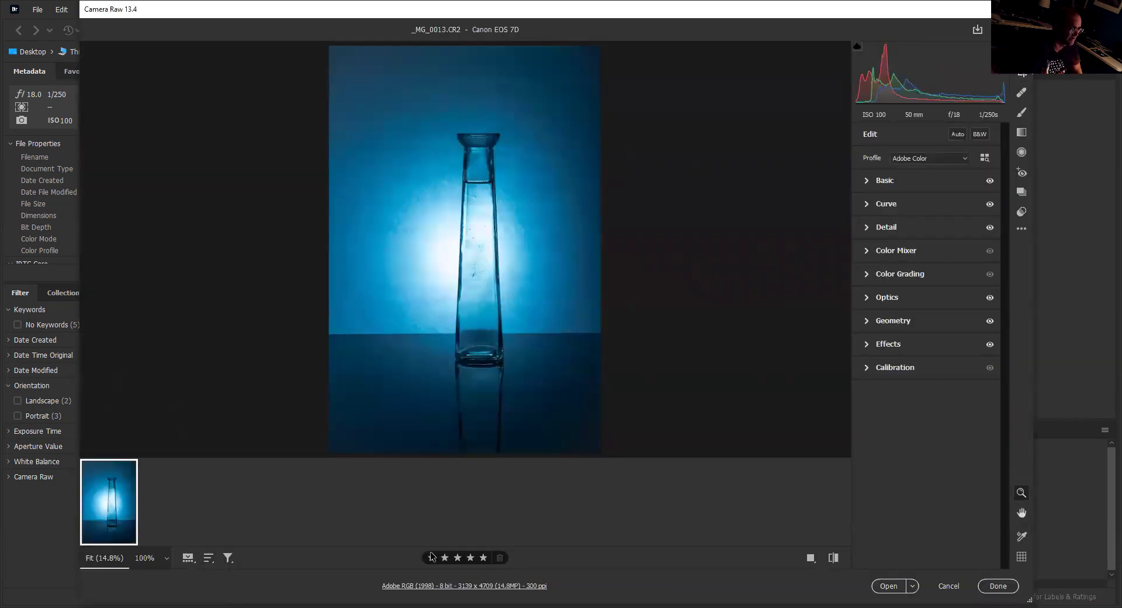
{"action": "left_click", "coordinate": [1020, 231]}
{"action": "left_click", "coordinate": [1003, 257]}
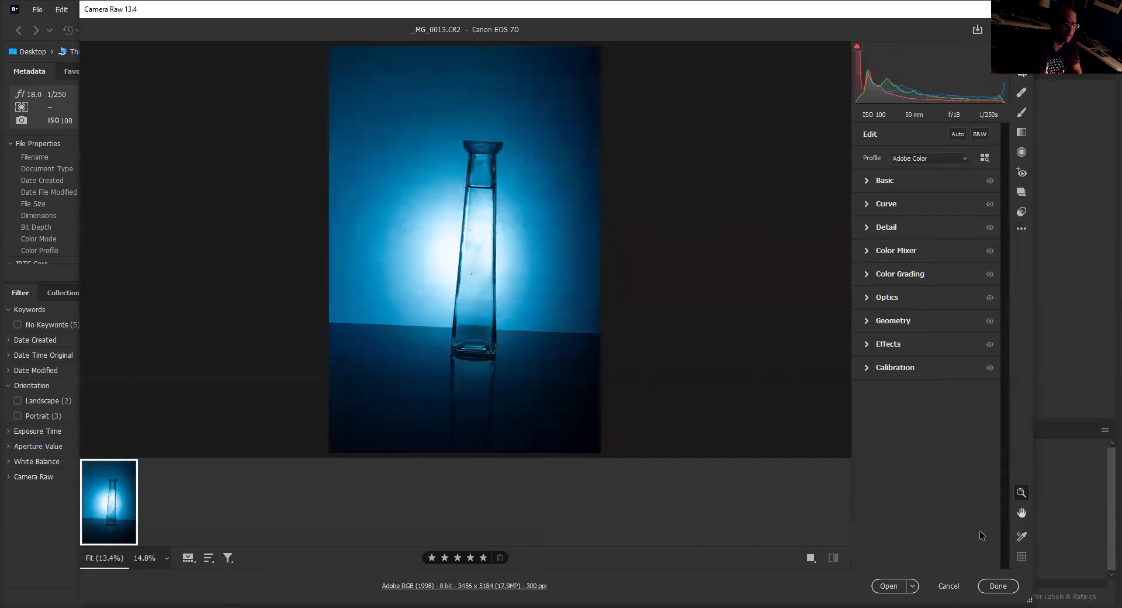
{"action": "left_click", "coordinate": [993, 586]}
Step: Reset the bracelet photo _MG_0042.CR2 to its default settings in Camera Raw and apply the change
{"action": "left_click", "coordinate": [380, 496]}
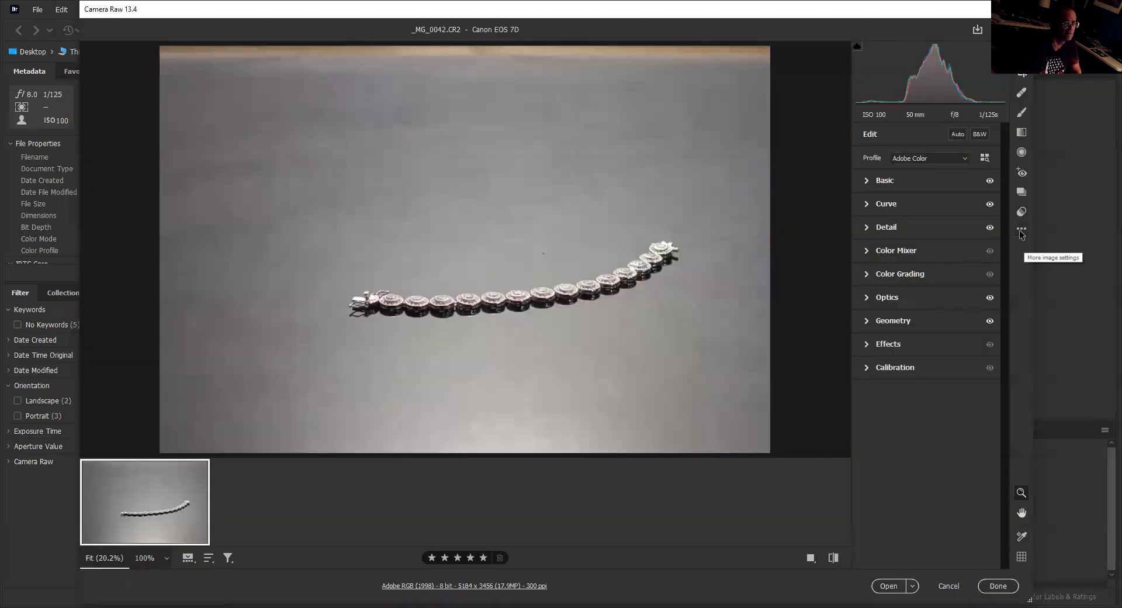
{"action": "left_click", "coordinate": [1022, 232]}
{"action": "left_click", "coordinate": [1003, 259]}
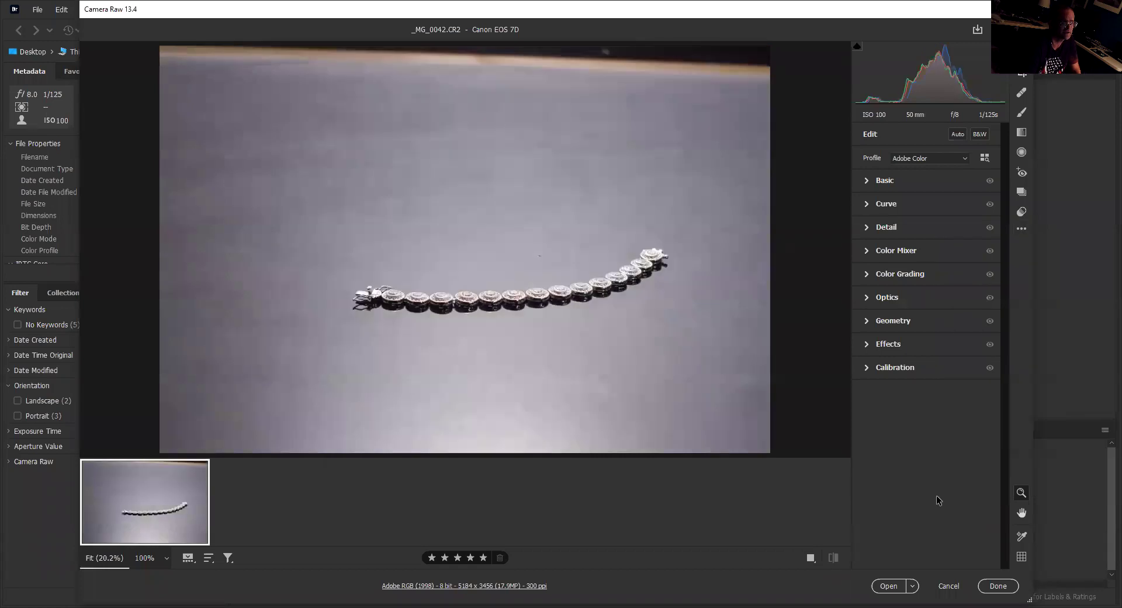
{"action": "left_click", "coordinate": [992, 593]}
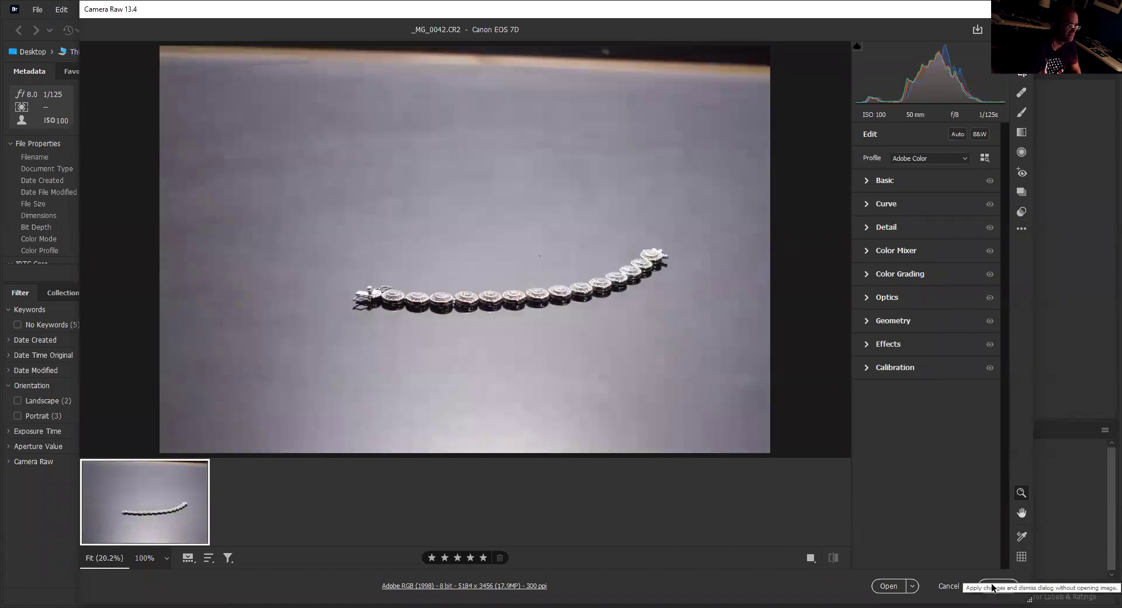
Step: Reset the watch photo _MG_0089.CR2 to its default settings in Camera Raw and apply the change
{"action": "left_click", "coordinate": [523, 518]}
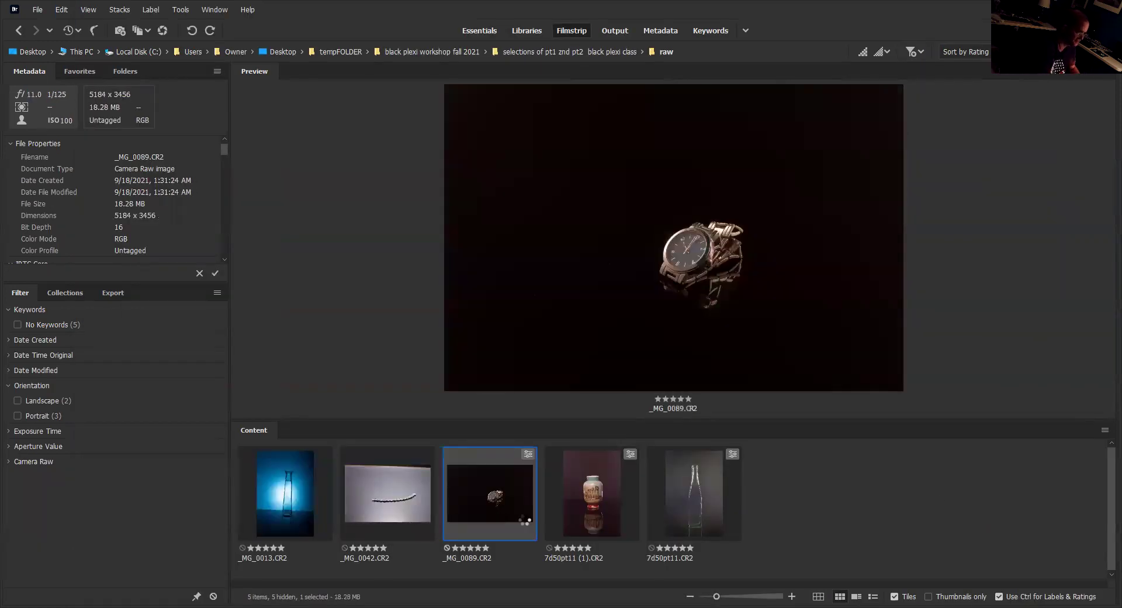
{"action": "key", "text": "ctrl+r"}
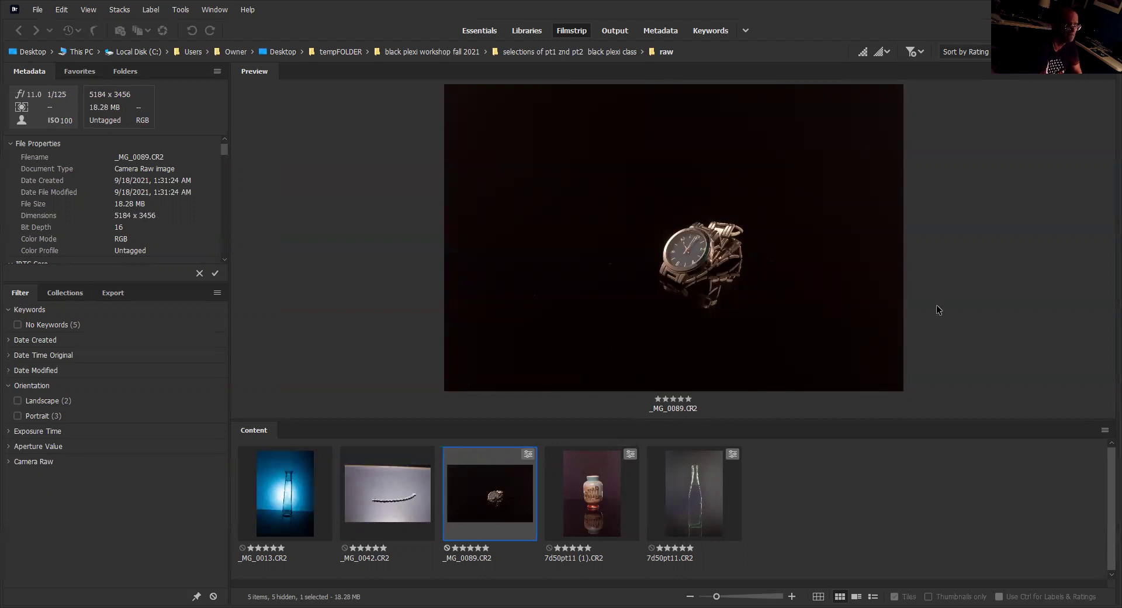
{"action": "left_click", "coordinate": [1022, 228]}
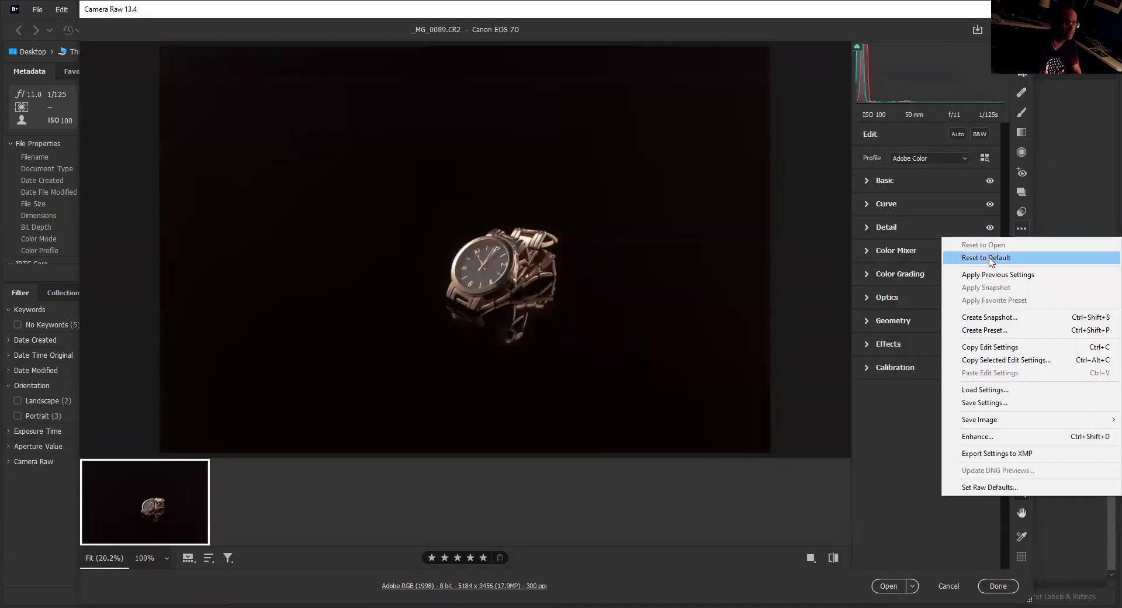
{"action": "left_click", "coordinate": [992, 258]}
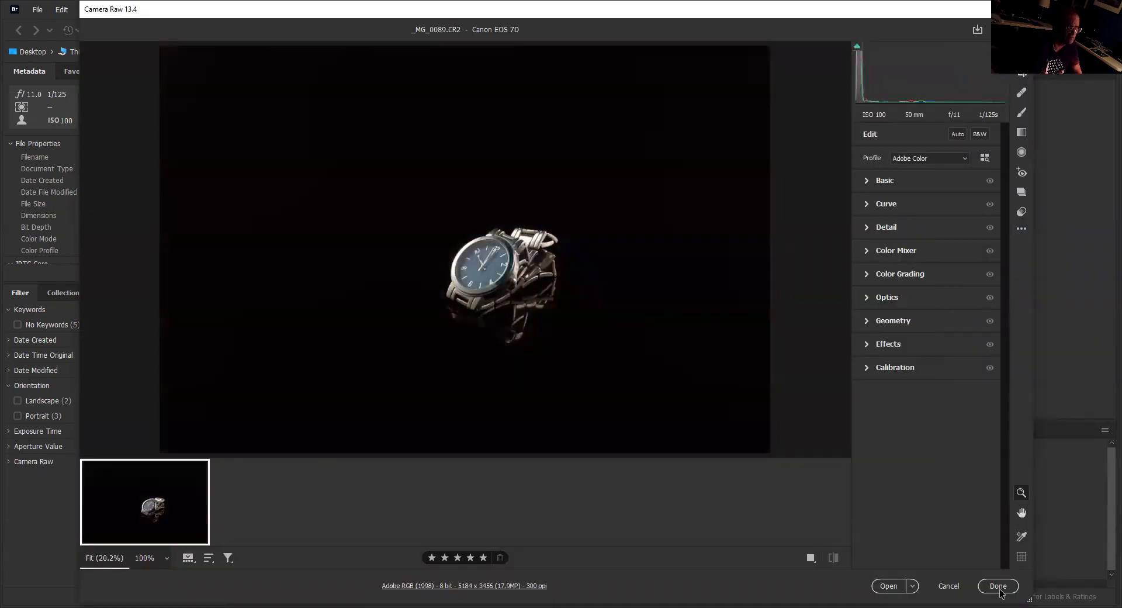
{"action": "left_click", "coordinate": [1000, 586]}
Step: Reset the vase photo 7d50pt11 (1).CR2 to its default settings in Camera Raw and apply the change
{"action": "left_click", "coordinate": [606, 481]}
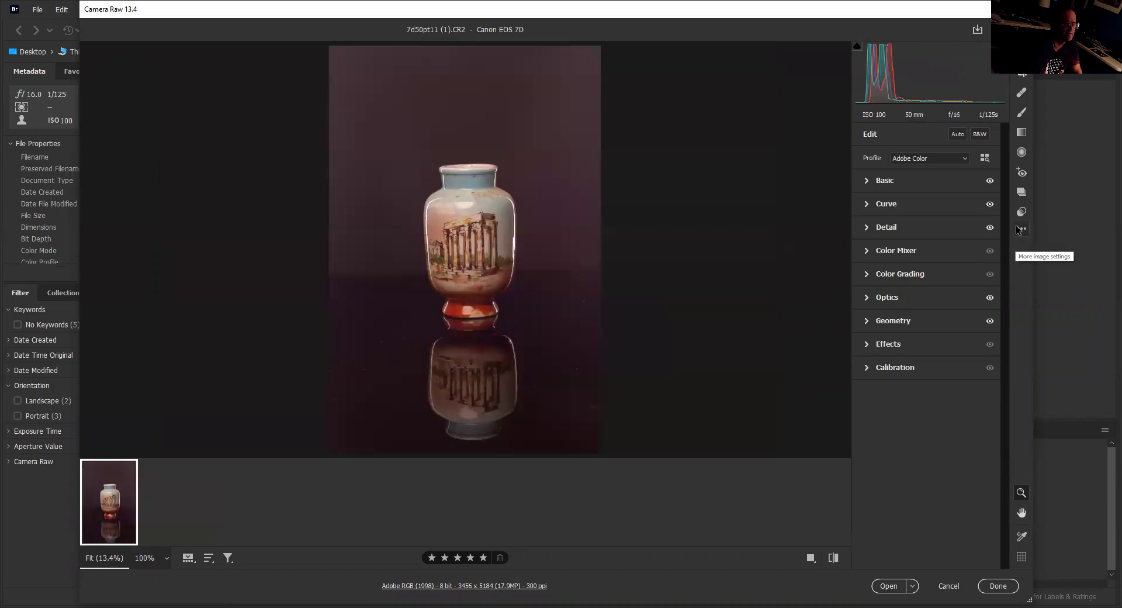
{"action": "left_click", "coordinate": [1021, 229]}
{"action": "left_click", "coordinate": [1004, 258]}
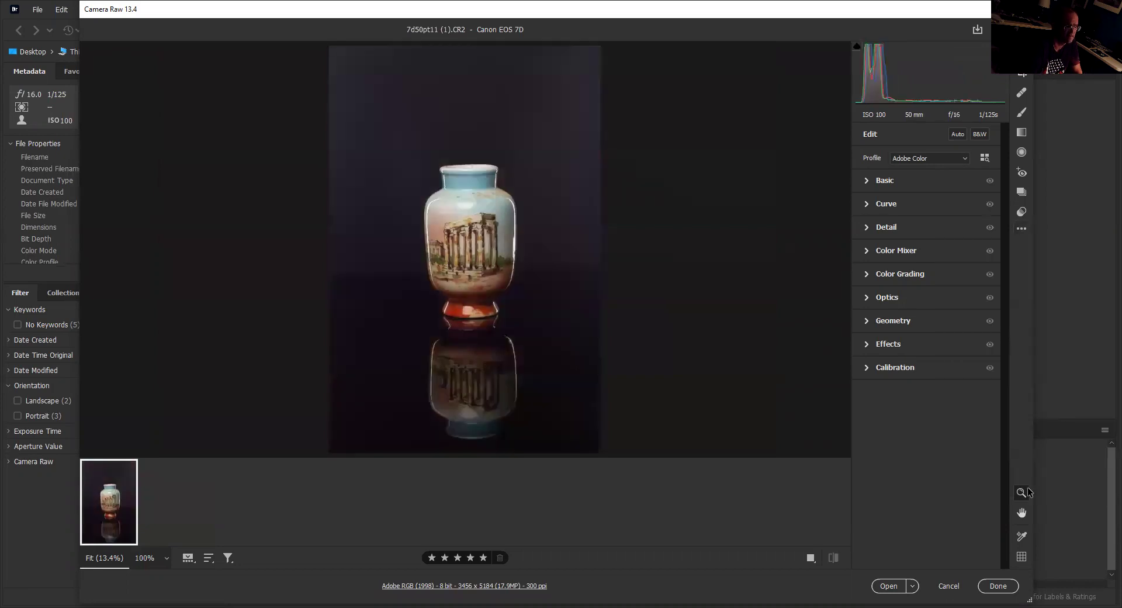
{"action": "left_click", "coordinate": [1016, 591]}
Step: Reset the clear bottle photo 7d50pt11.CR2 to its default settings in Camera Raw and apply the change
{"action": "left_click", "coordinate": [706, 501]}
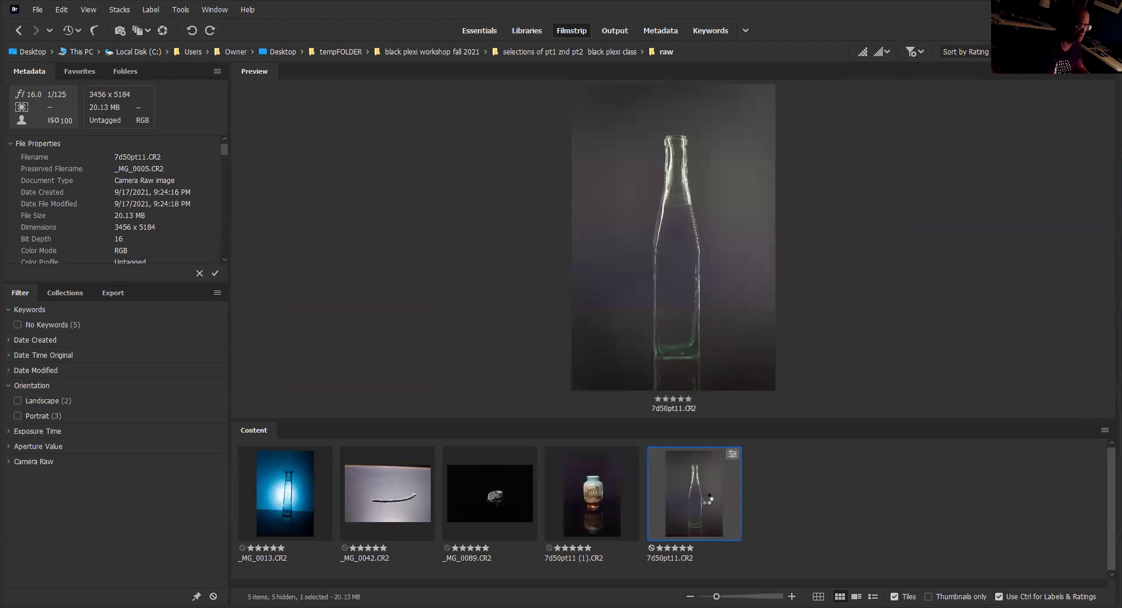
{"action": "key", "text": "ctrl+r"}
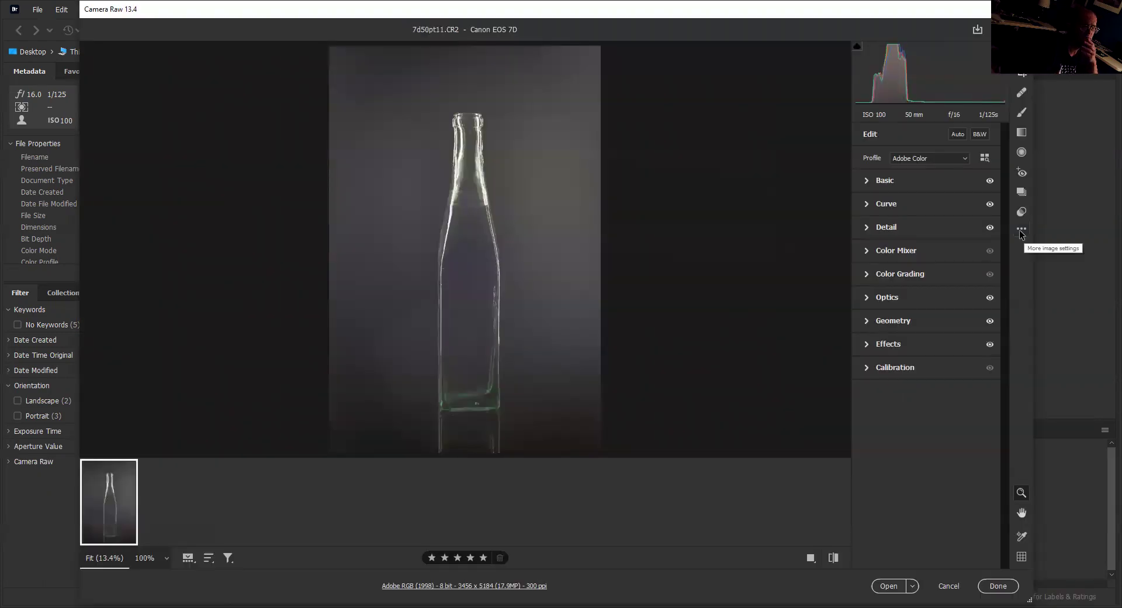
{"action": "left_click", "coordinate": [1022, 231]}
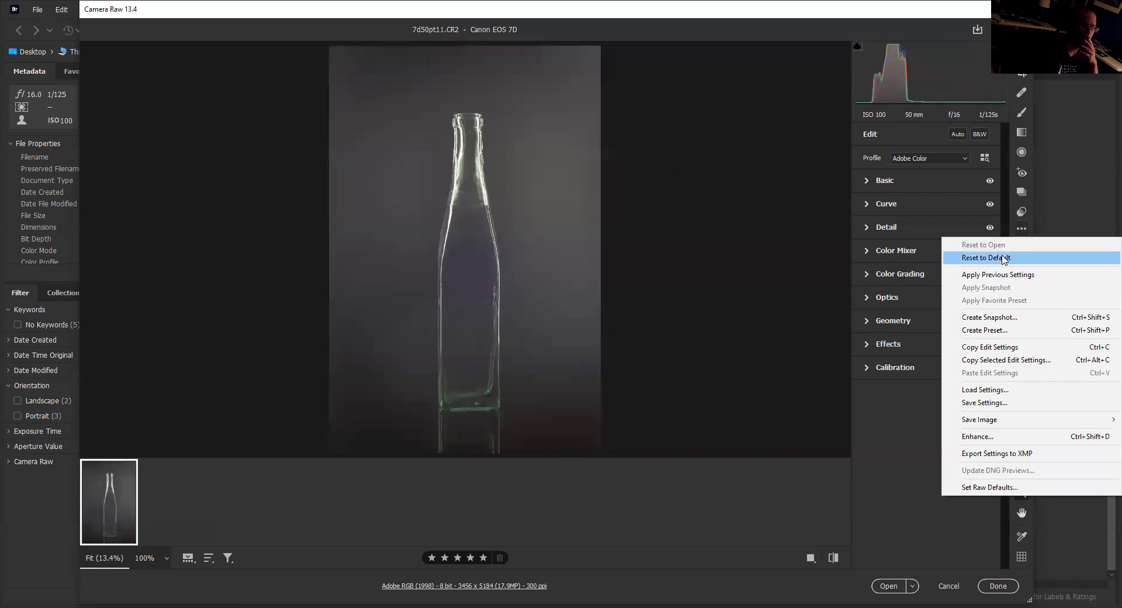
{"action": "left_click", "coordinate": [1003, 259]}
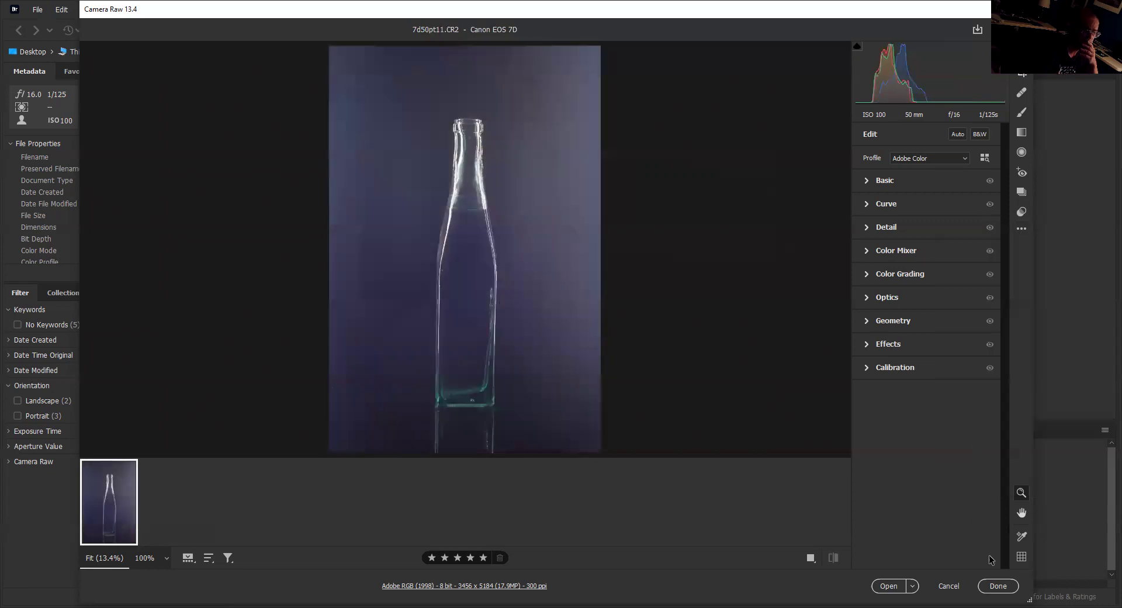
{"action": "left_click", "coordinate": [997, 584]}
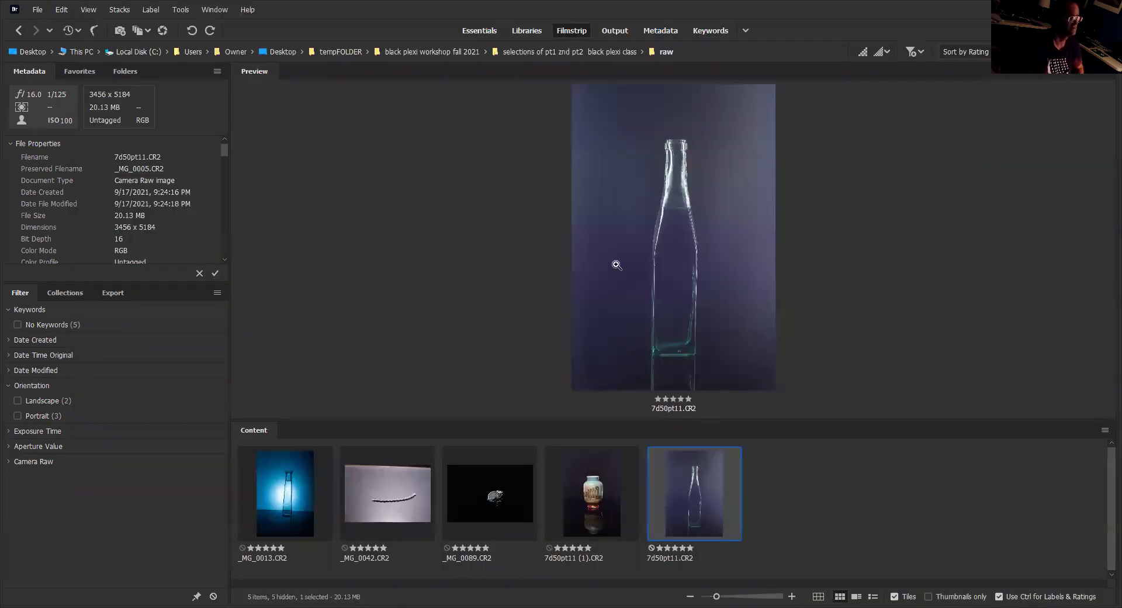
Step: Go back to the class selections folder and open the JPEG folder inside its photoshop folder
{"action": "left_click", "coordinate": [541, 52]}
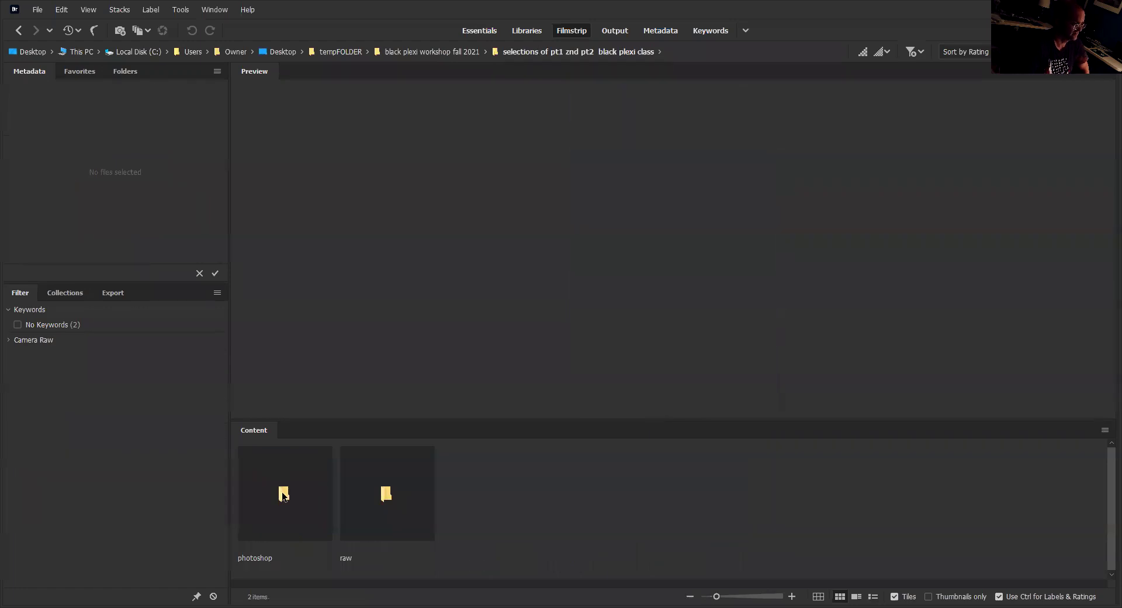
{"action": "double_click", "coordinate": [283, 495]}
{"action": "double_click", "coordinate": [283, 495]}
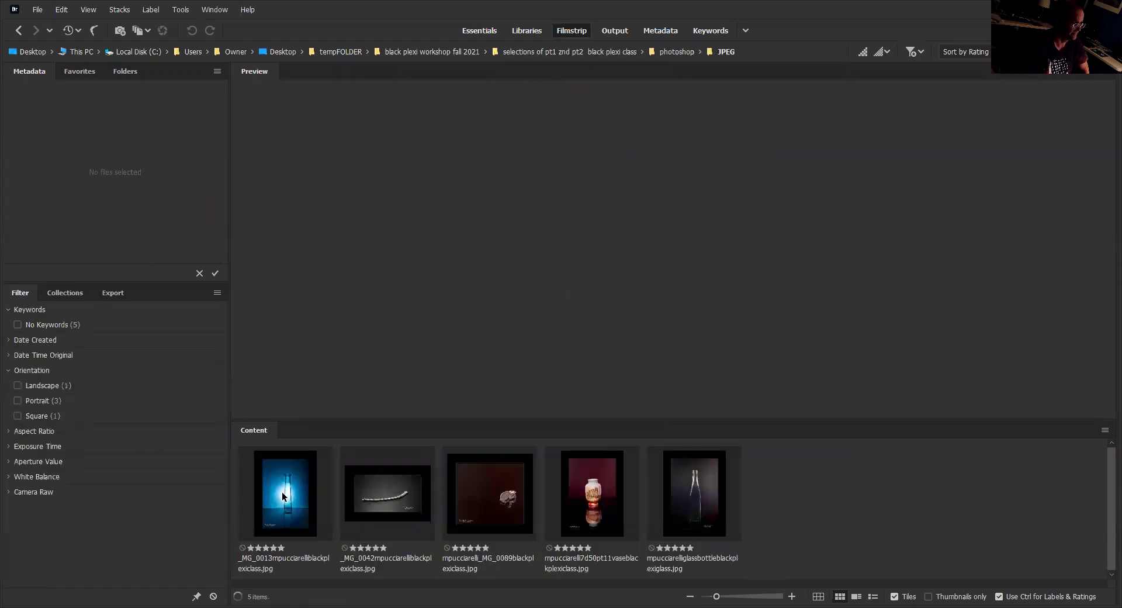
Step: Review all the finished, framed JPEG images in full-screen preview, starting with the blue bottle
{"action": "left_click", "coordinate": [284, 494]}
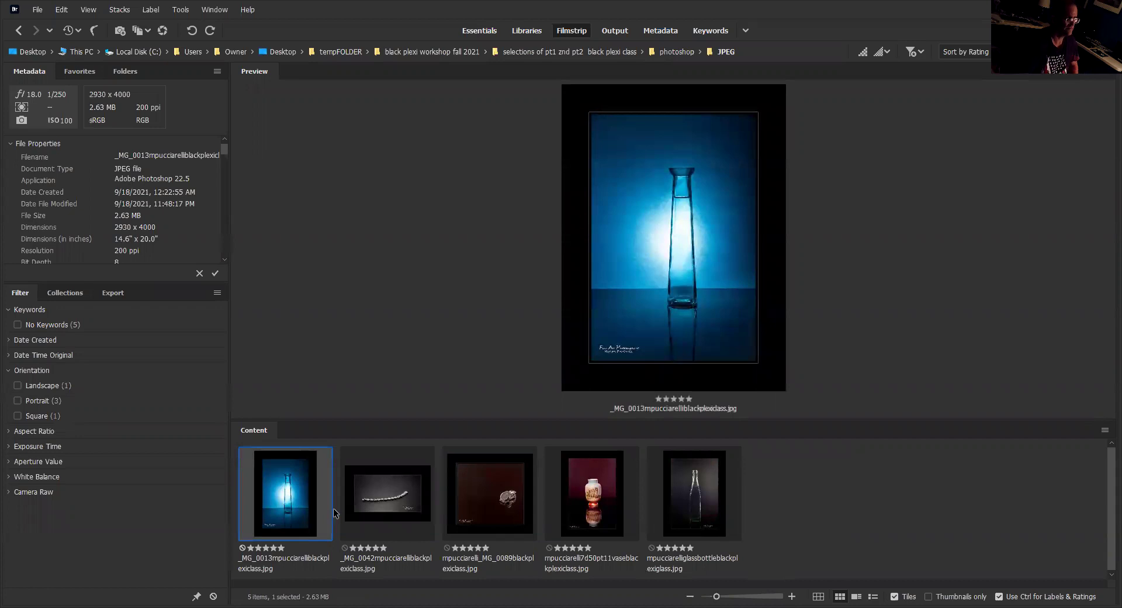
{"action": "key", "text": "space"}
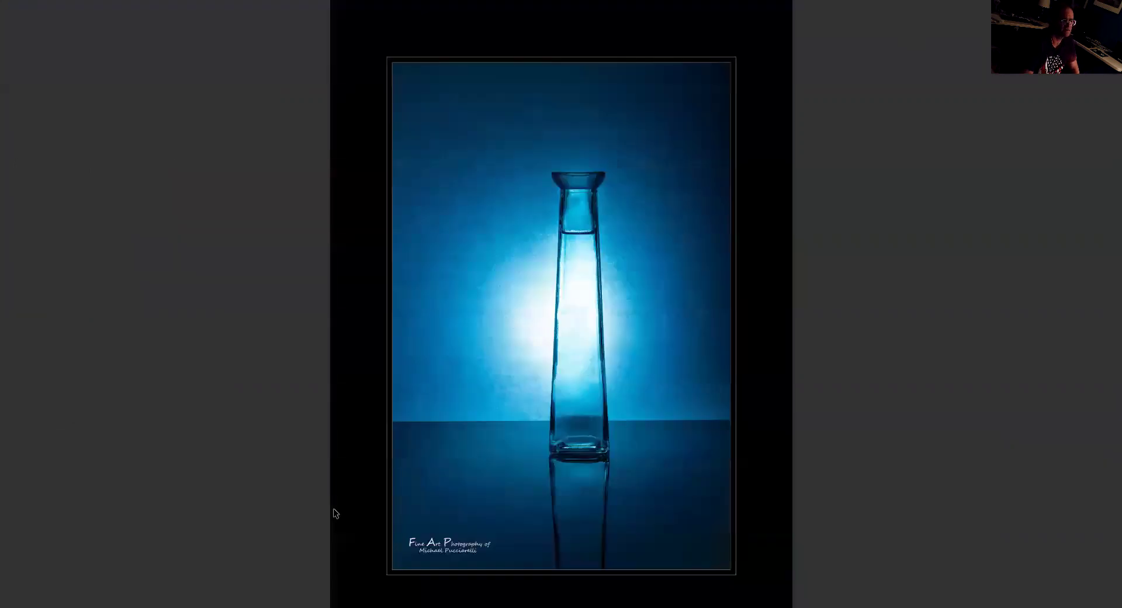
{"action": "key", "text": "Right"}
{"action": "key", "text": "Right"}
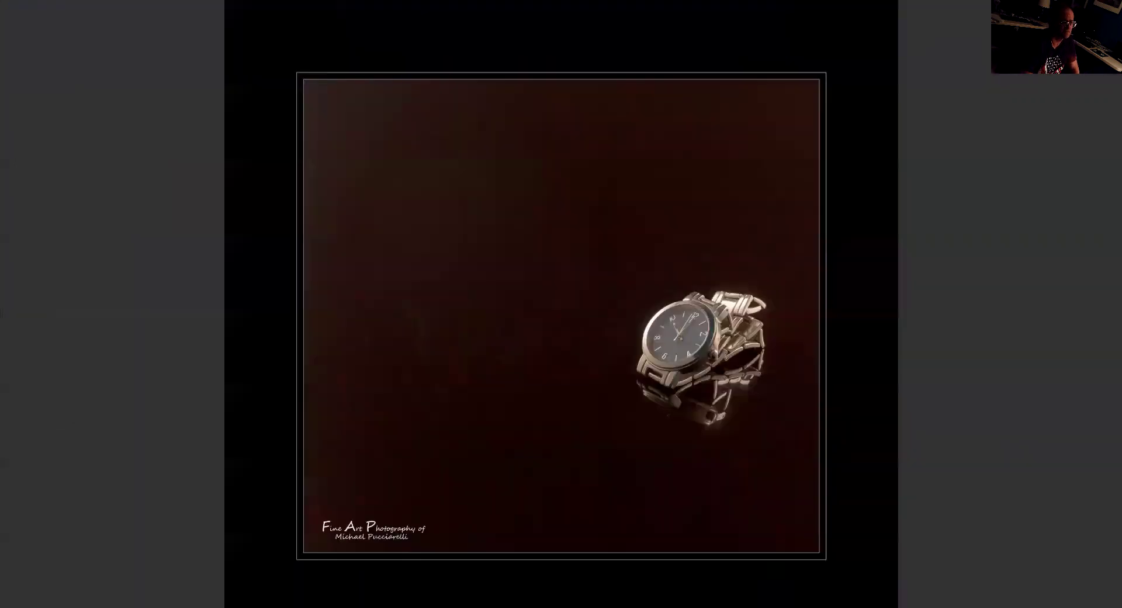
{"action": "key", "text": "Right"}
{"action": "key", "text": "Right"}
{"action": "key", "text": "Right"}
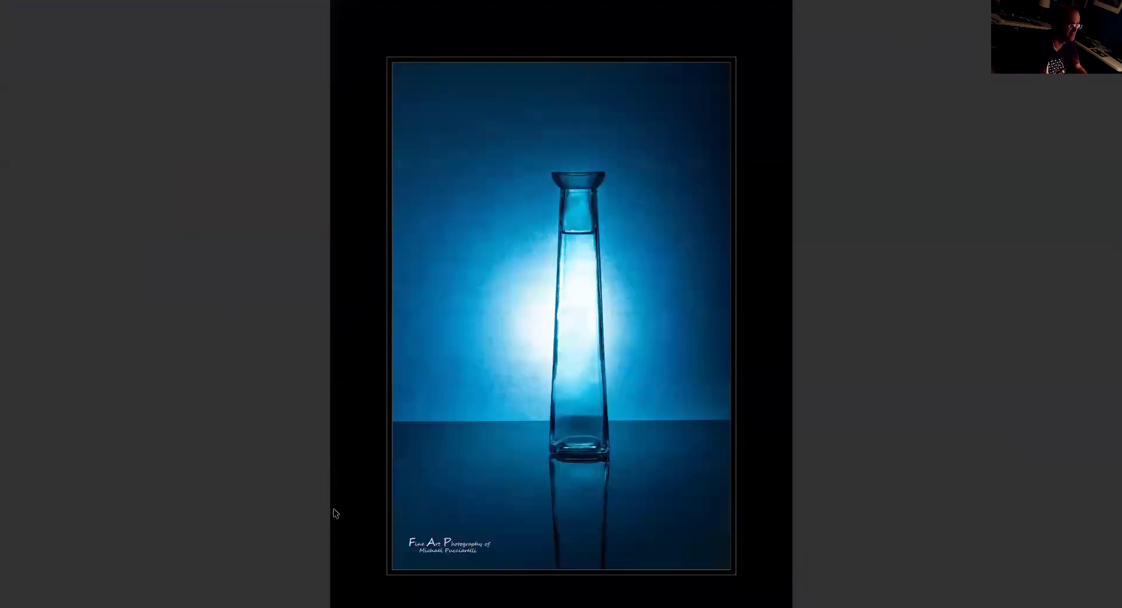
{"action": "key", "text": "space"}
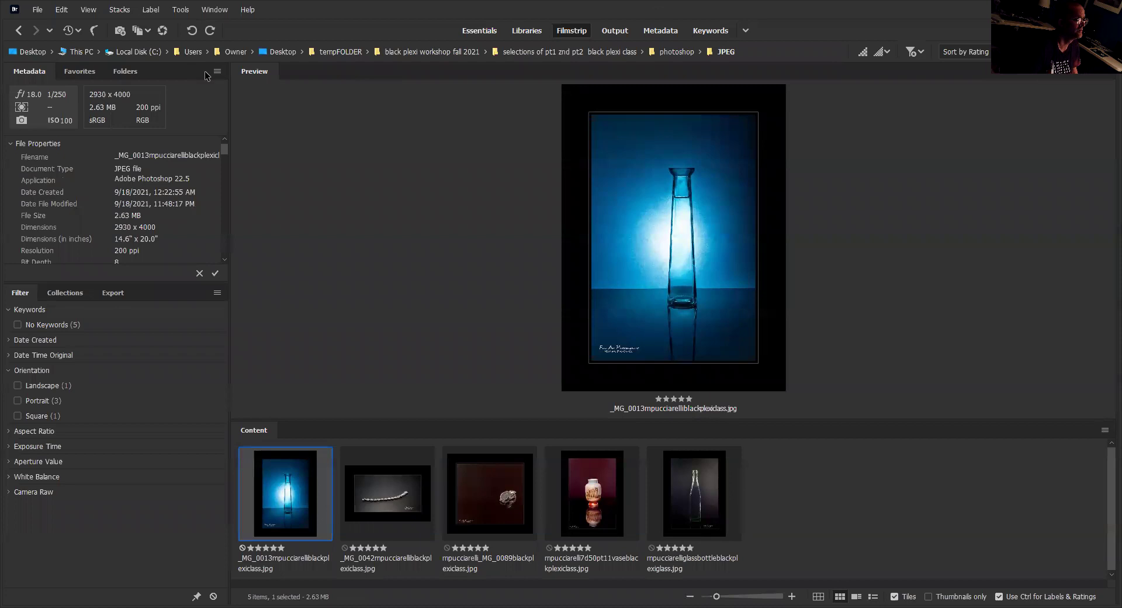
Step: Return to the raw folder through the class selections folder and select _MG_0013.CR2
{"action": "left_click", "coordinate": [596, 52]}
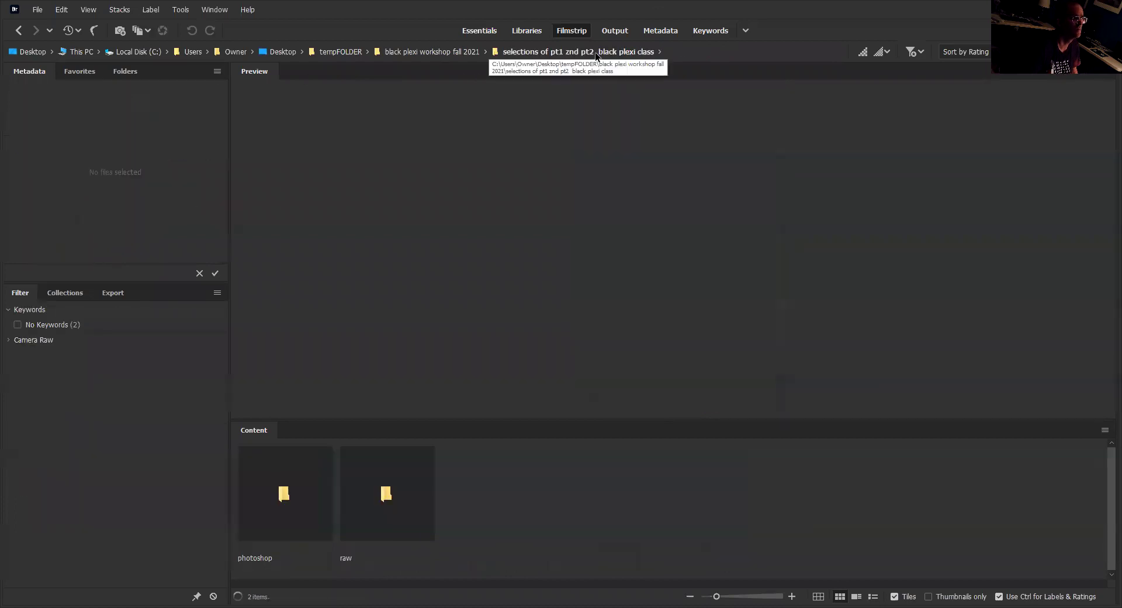
{"action": "double_click", "coordinate": [386, 496]}
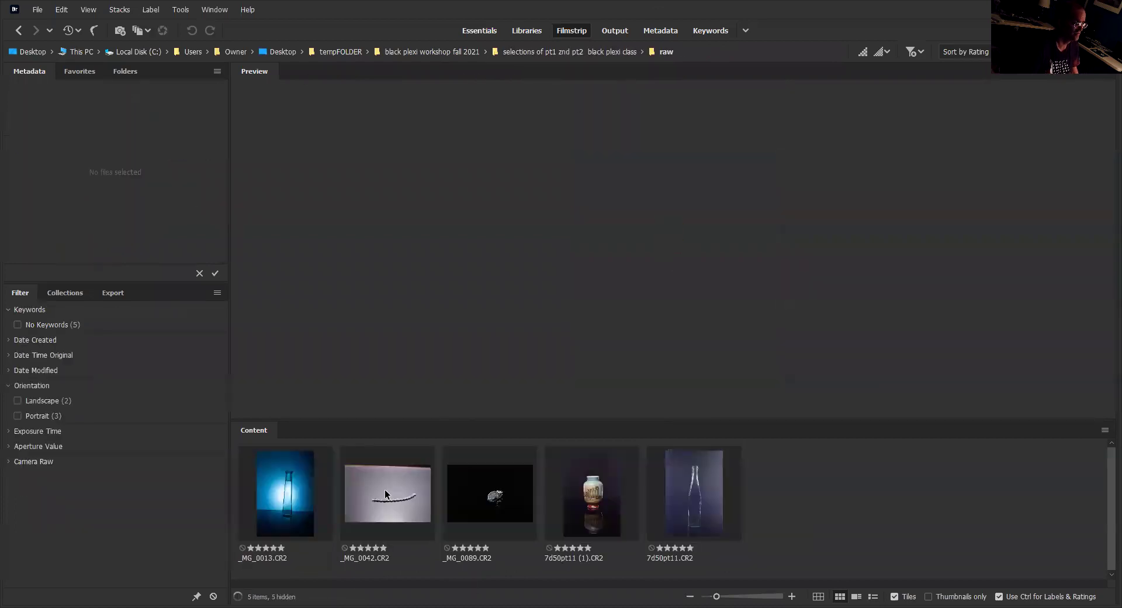
{"action": "left_click", "coordinate": [294, 493]}
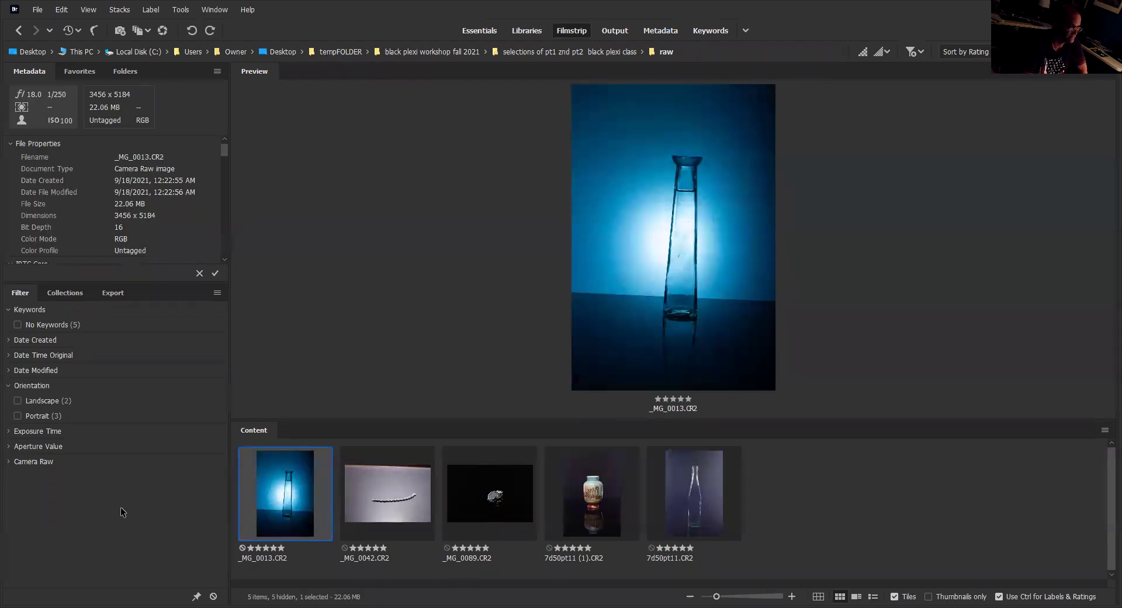
Step: Open _MG_0013.CR2 in Camera Raw and set Highlights to -14, Shadows to +11, Texture to +8 and Clarity to +7
{"action": "right_click", "coordinate": [272, 498]}
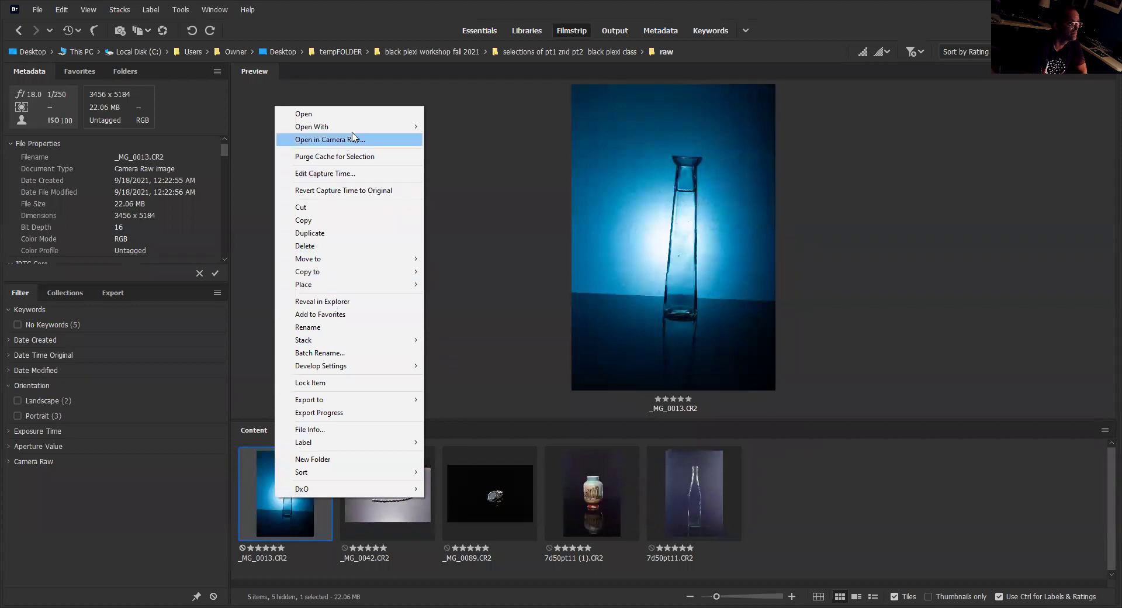
{"action": "mouse_move", "coordinate": [337, 133]}
{"action": "left_click", "coordinate": [335, 141]}
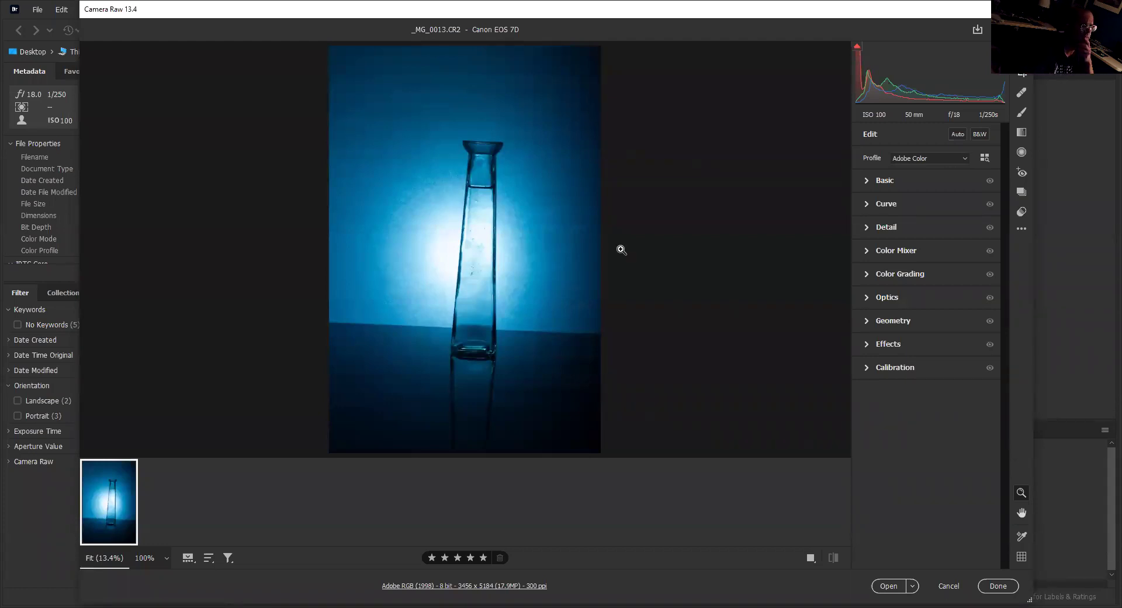
{"action": "left_click", "coordinate": [865, 183]}
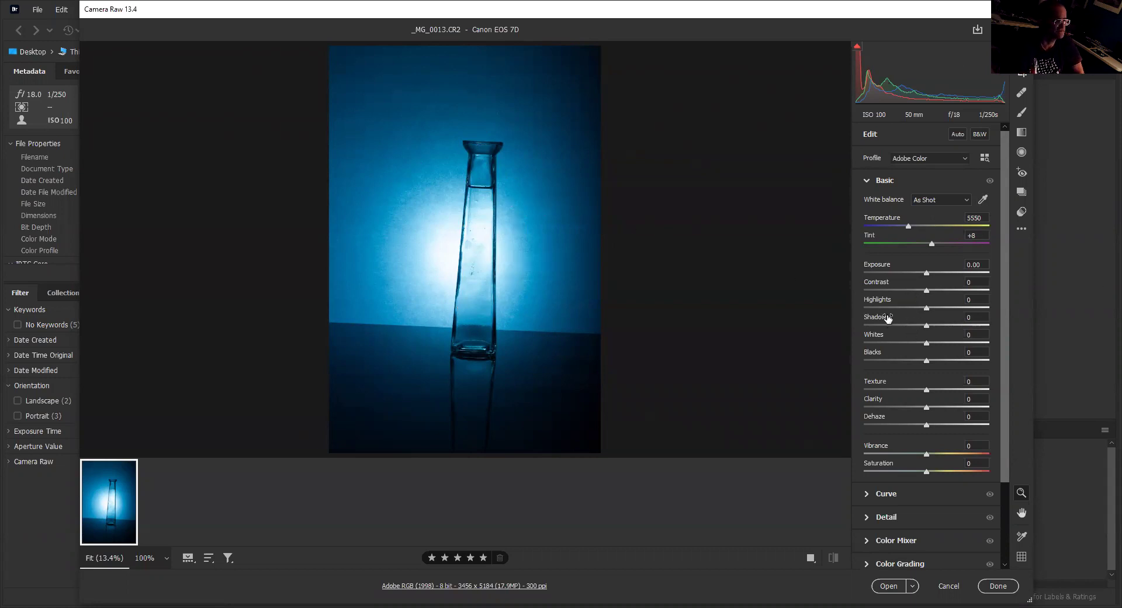
{"action": "left_click_drag", "start_coordinate": [926, 307], "coordinate": [936, 329]}
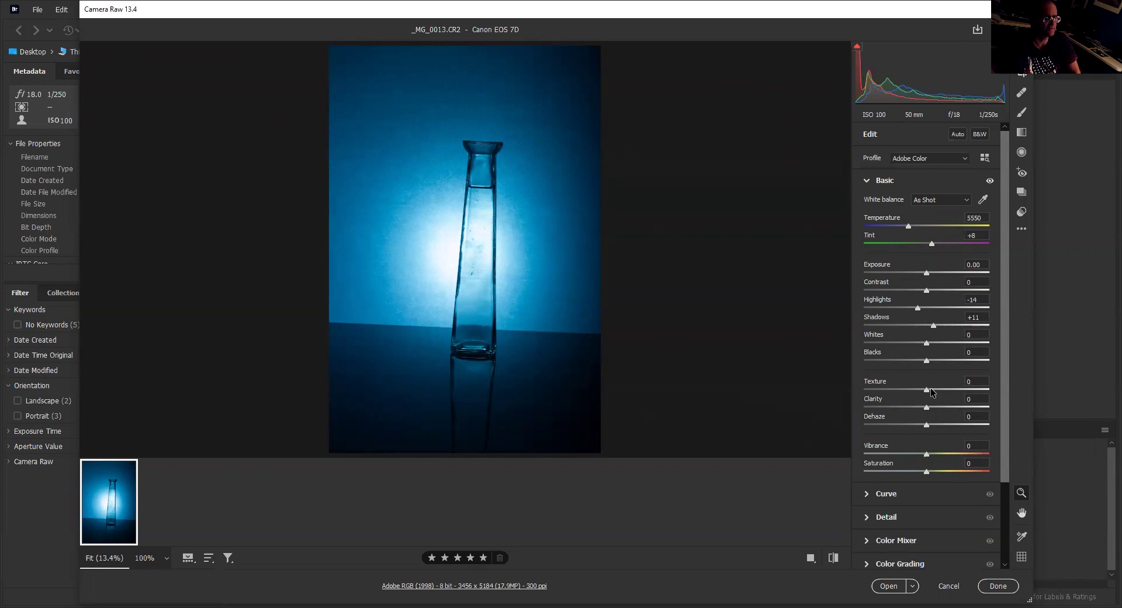
{"action": "left_click_drag", "start_coordinate": [929, 390], "coordinate": [931, 411]}
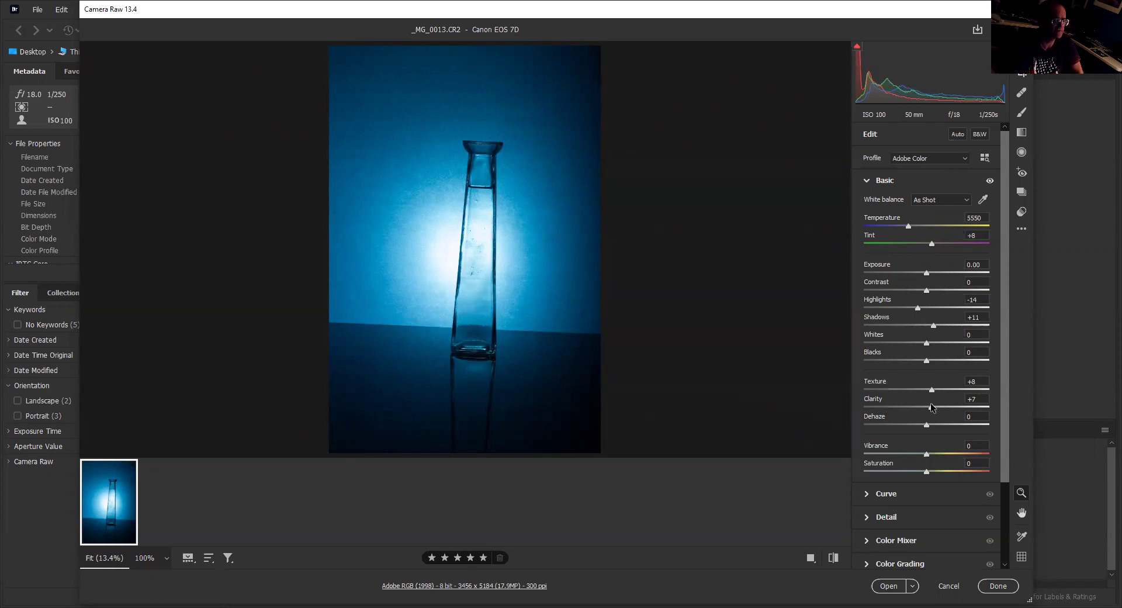
{"action": "left_click", "coordinate": [868, 180]}
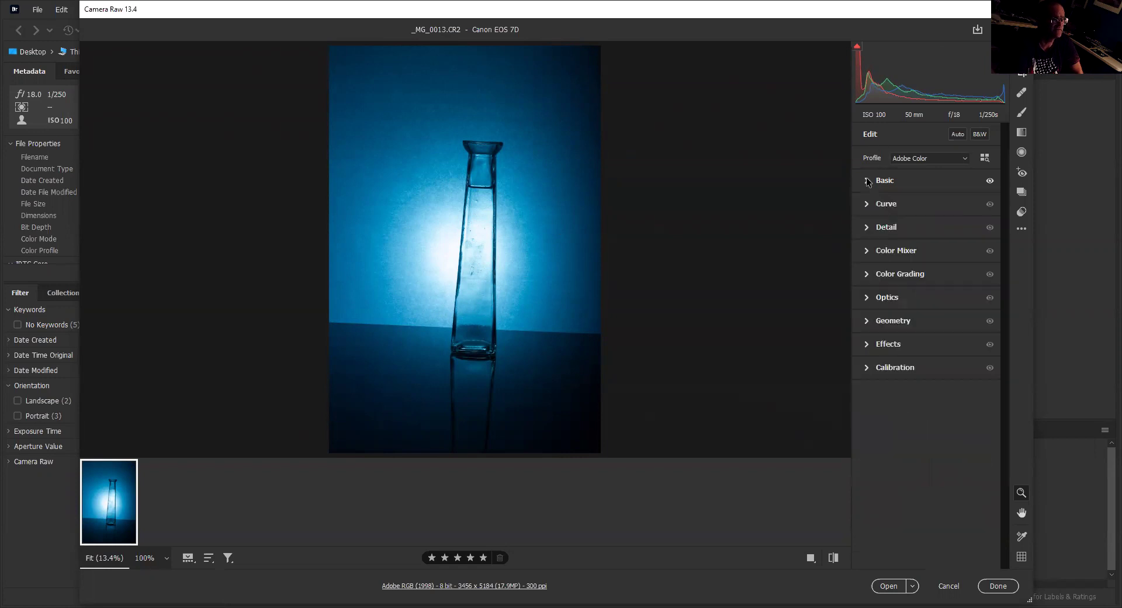
Step: Shape the blue bottle photo's parametric tone curve with Shadows at +45 and Lights at -29
{"action": "left_click", "coordinate": [868, 209]}
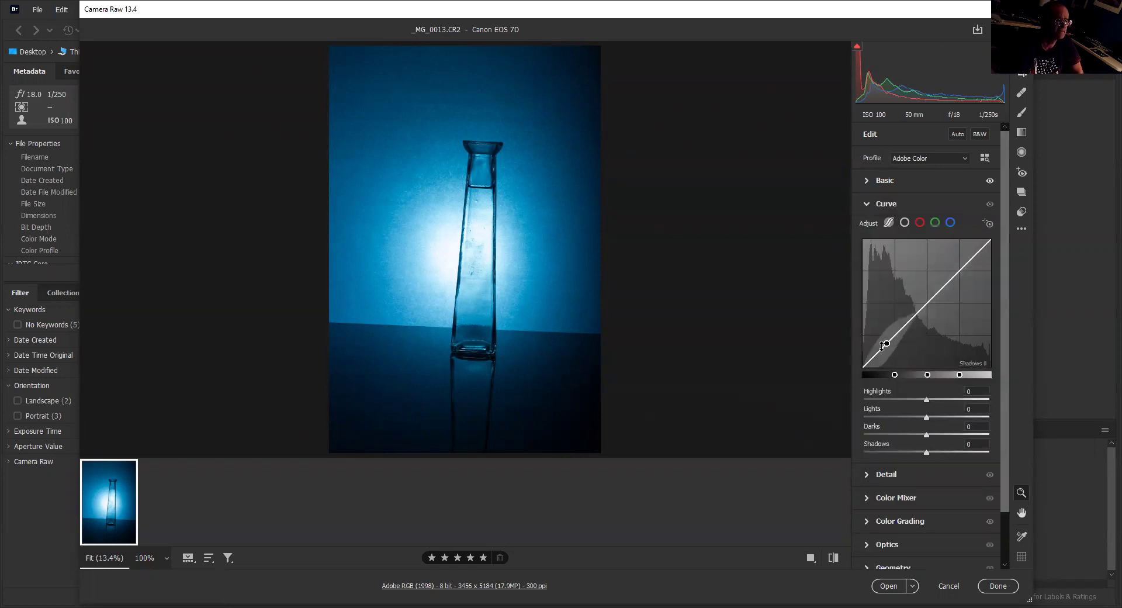
{"action": "left_click_drag", "start_coordinate": [879, 350], "coordinate": [880, 344]}
{"action": "left_click_drag", "start_coordinate": [934, 292], "coordinate": [936, 304]}
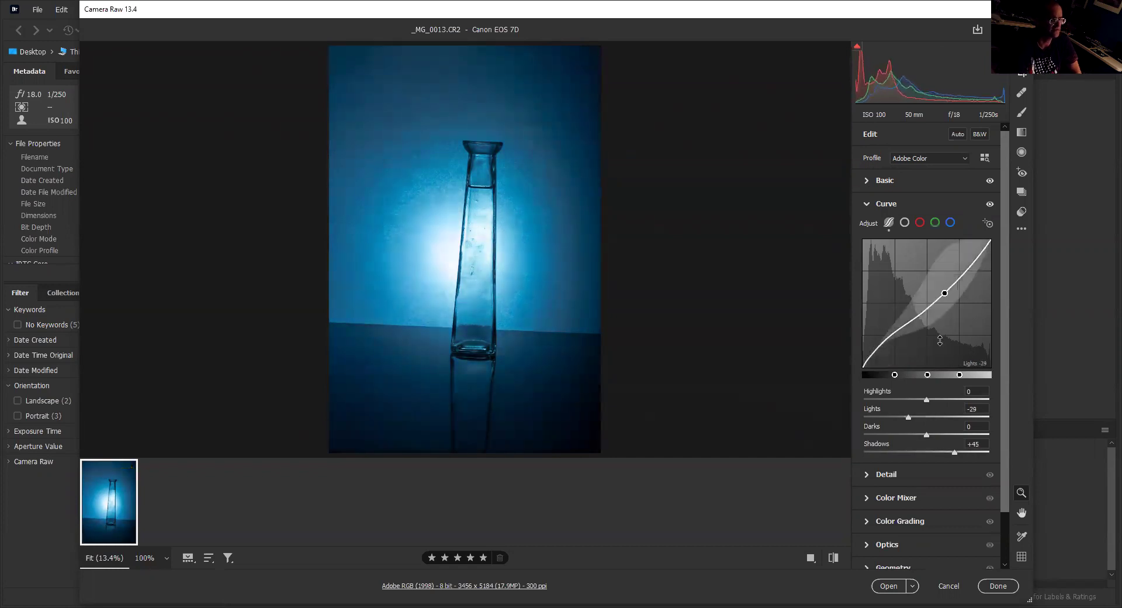
{"action": "left_click", "coordinate": [866, 204]}
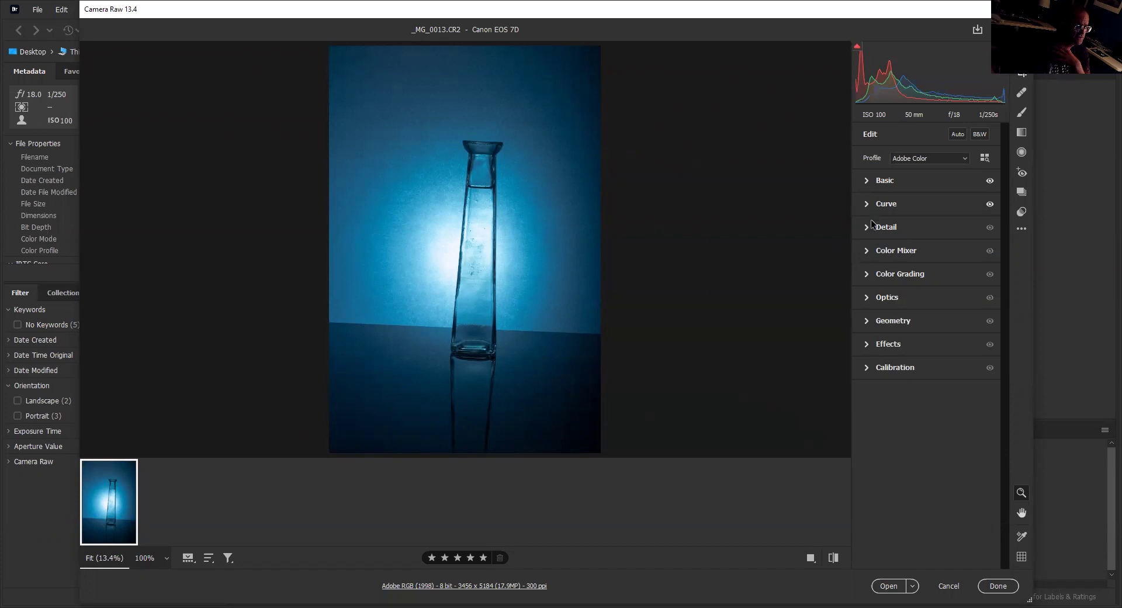
Step: Set the bottle photo's Sharpening to 144 and Noise Reduction to 50, and slightly raise its Color Noise Reduction
{"action": "left_click", "coordinate": [866, 227]}
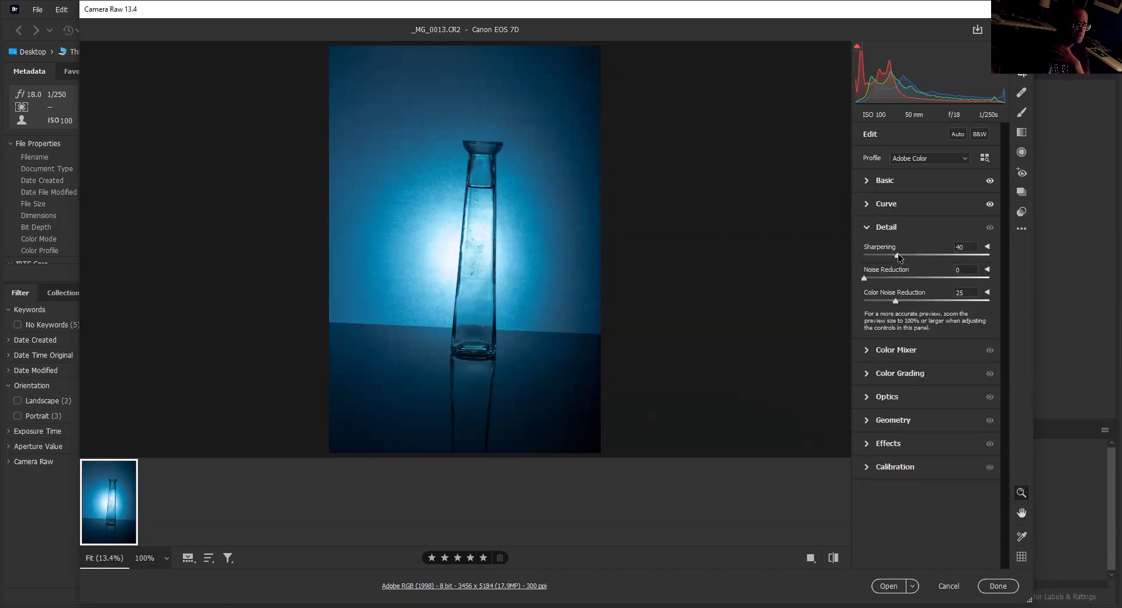
{"action": "left_click_drag", "start_coordinate": [899, 257], "coordinate": [986, 267]}
{"action": "left_click_drag", "start_coordinate": [868, 283], "coordinate": [884, 284]}
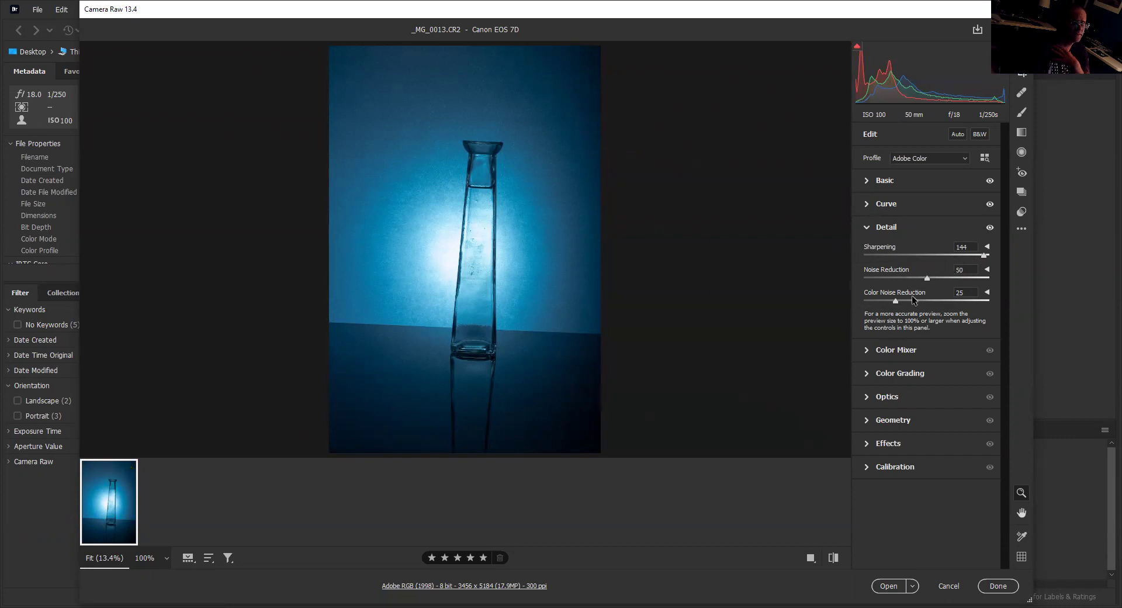
{"action": "left_click_drag", "start_coordinate": [895, 301], "coordinate": [904, 299]}
{"action": "left_click", "coordinate": [871, 231]}
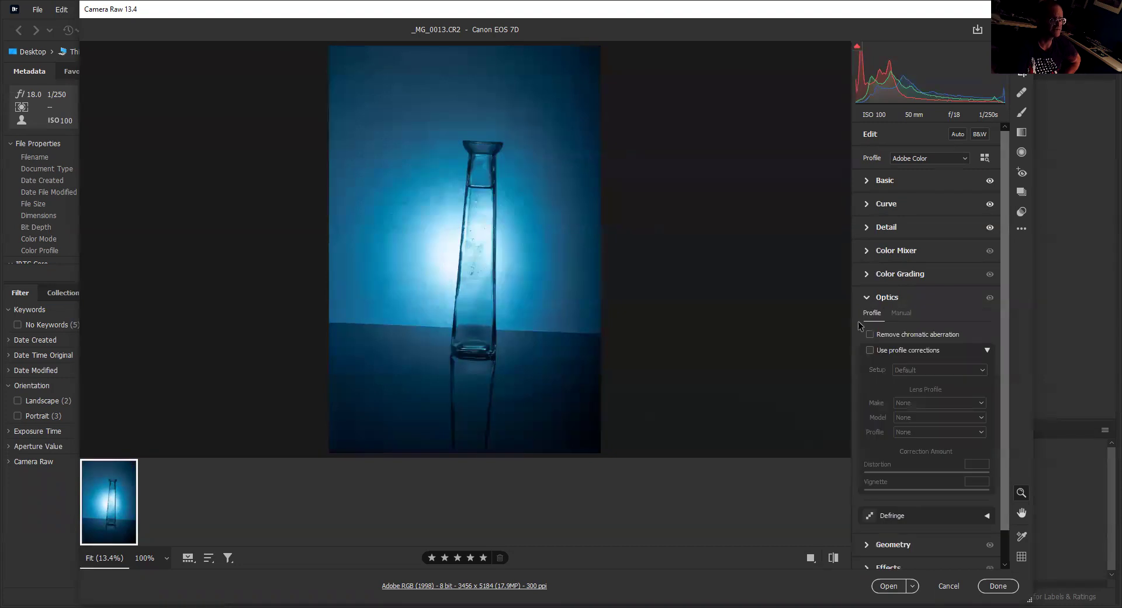
Step: Enable chromatic aberration removal and lens profile corrections for the bottle photo
{"action": "left_click", "coordinate": [870, 335]}
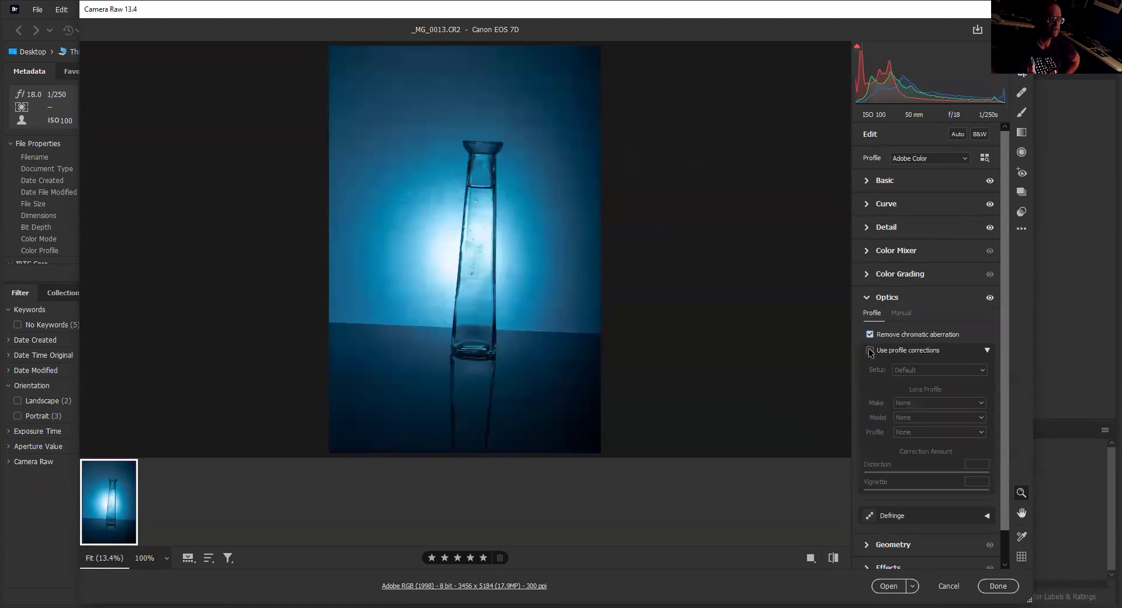
{"action": "left_click", "coordinate": [871, 351]}
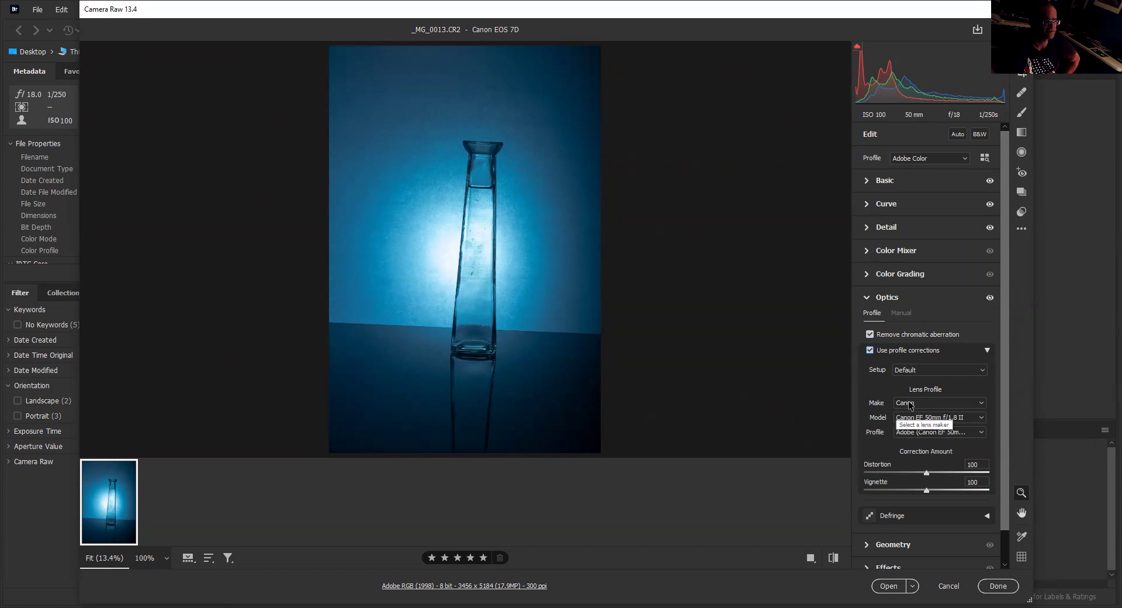
{"action": "left_click", "coordinate": [871, 298]}
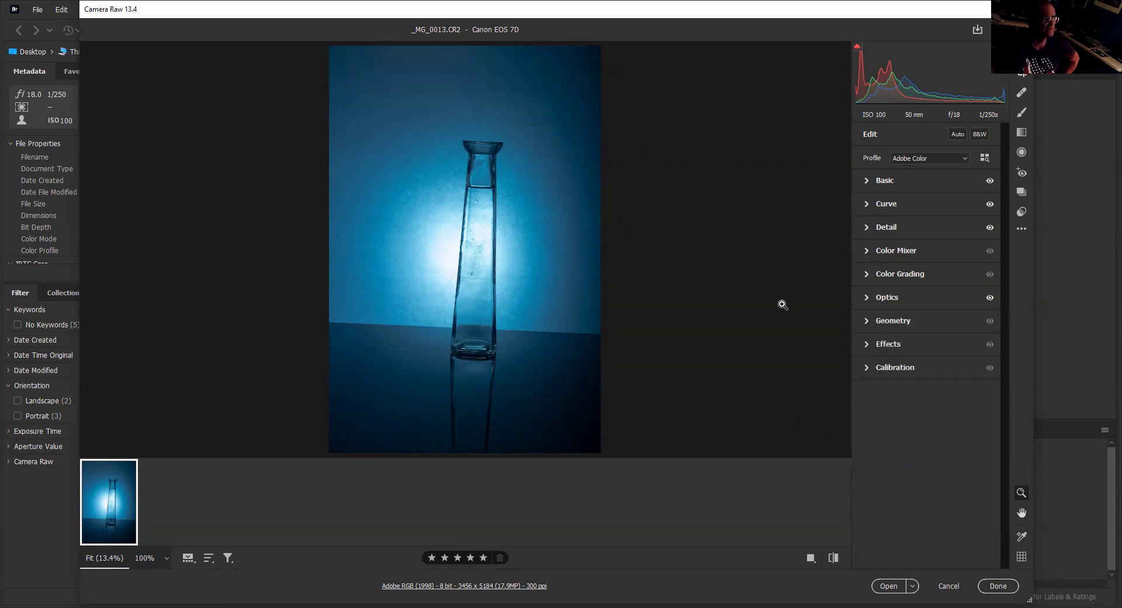
Step: Straighten the bottle photo with the automatic Upright correction and constrain the crop to remove the empty edges
{"action": "left_click", "coordinate": [868, 321]}
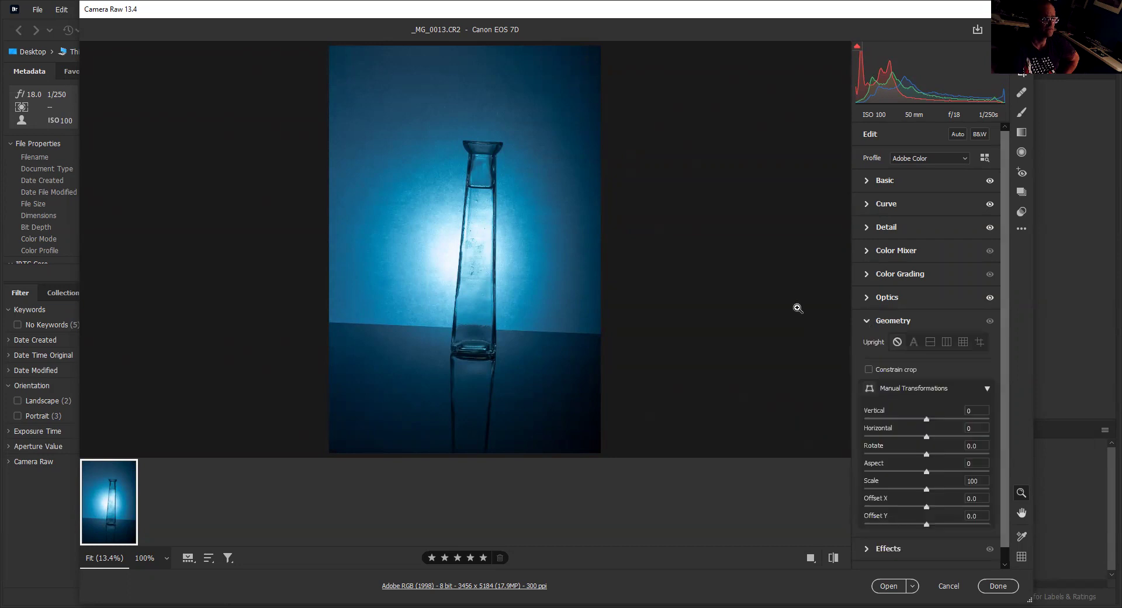
{"action": "left_click", "coordinate": [914, 344]}
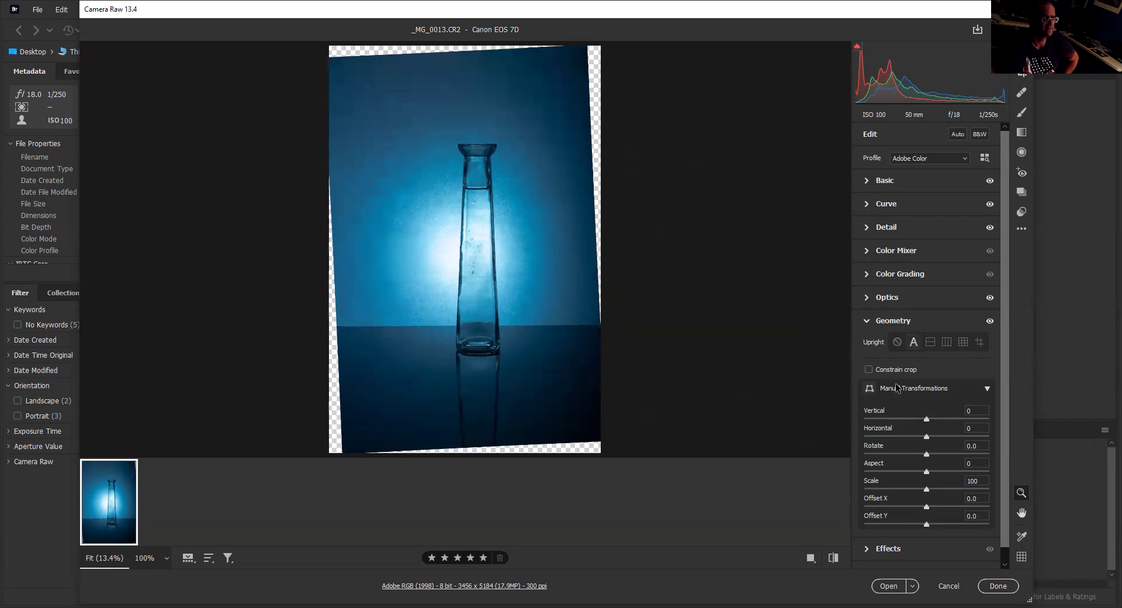
{"action": "left_click", "coordinate": [869, 370]}
{"action": "left_click", "coordinate": [869, 322]}
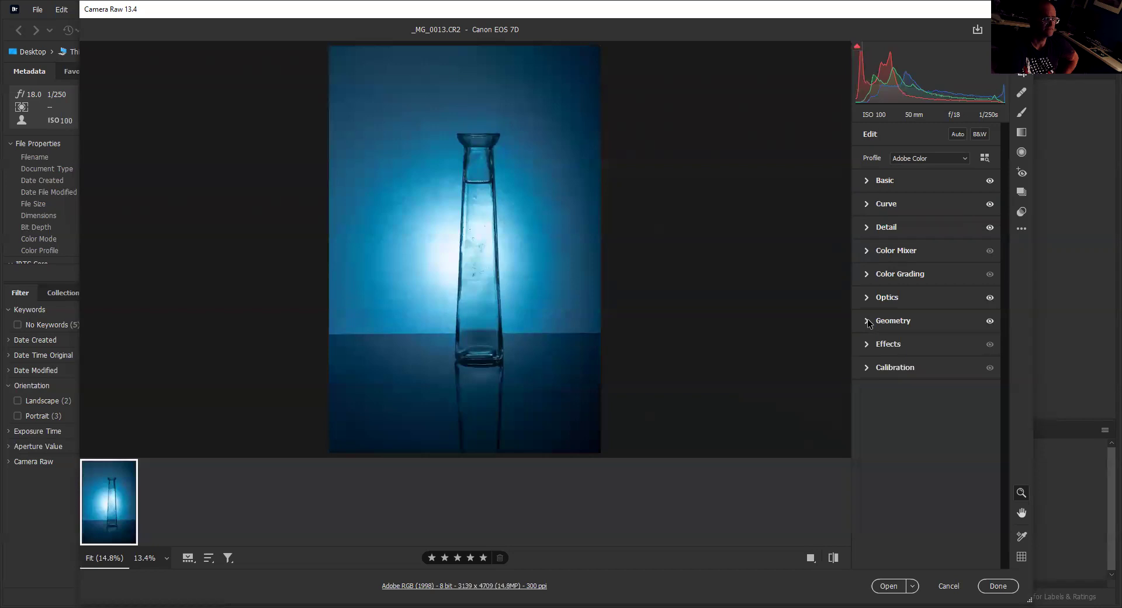
Step: Set the bottle photo's Vignetting to +3 and apply all the raw adjustments without opening the image
{"action": "left_click", "coordinate": [867, 346]}
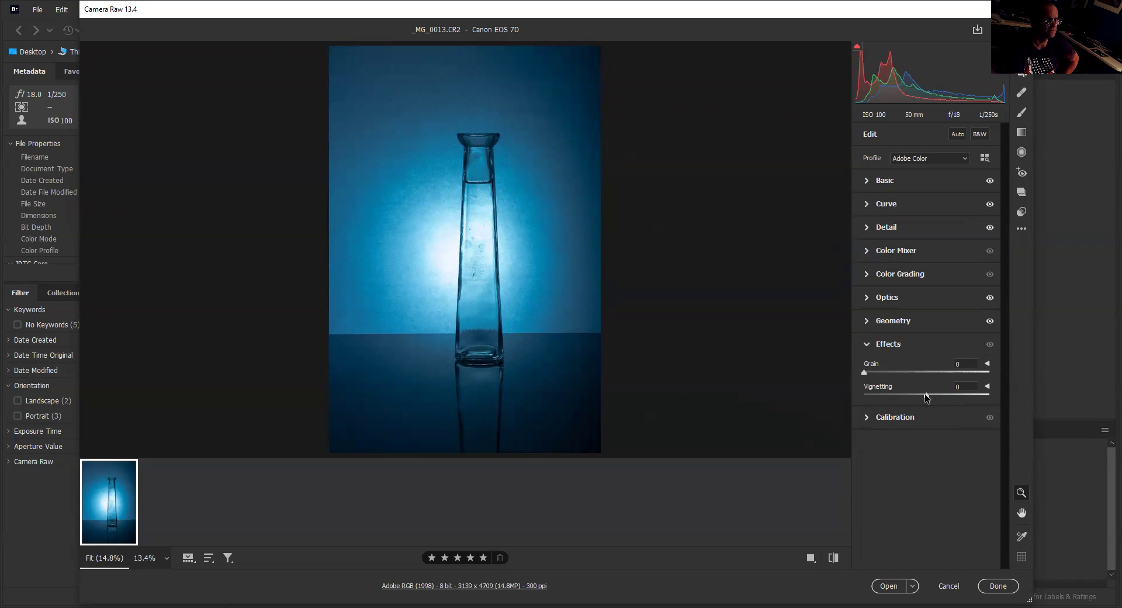
{"action": "left_click_drag", "start_coordinate": [926, 398], "coordinate": [930, 397]}
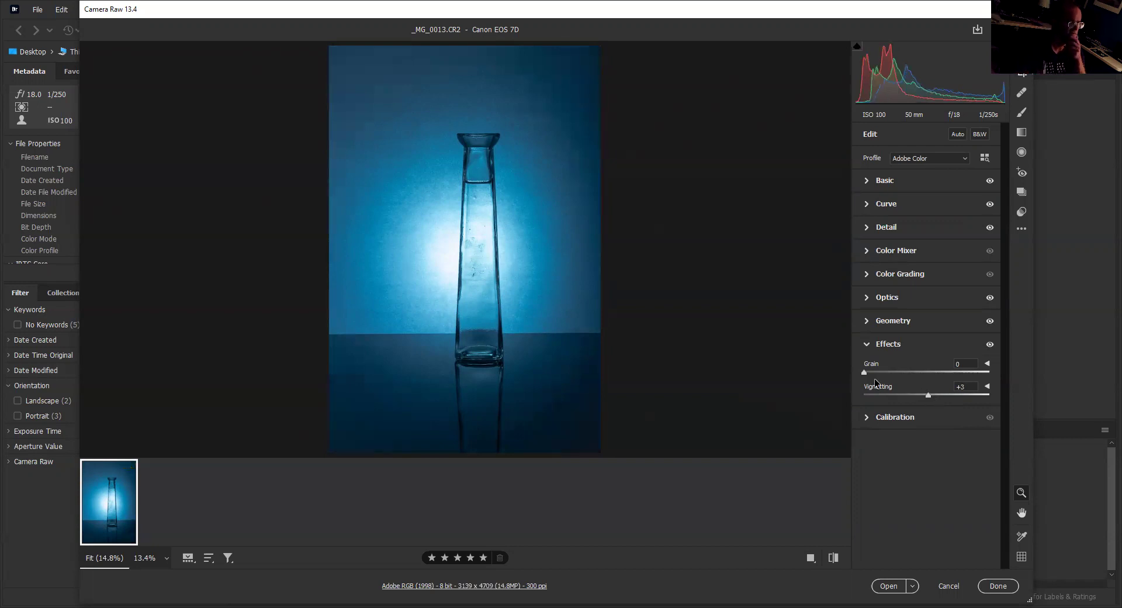
{"action": "left_click", "coordinate": [870, 345]}
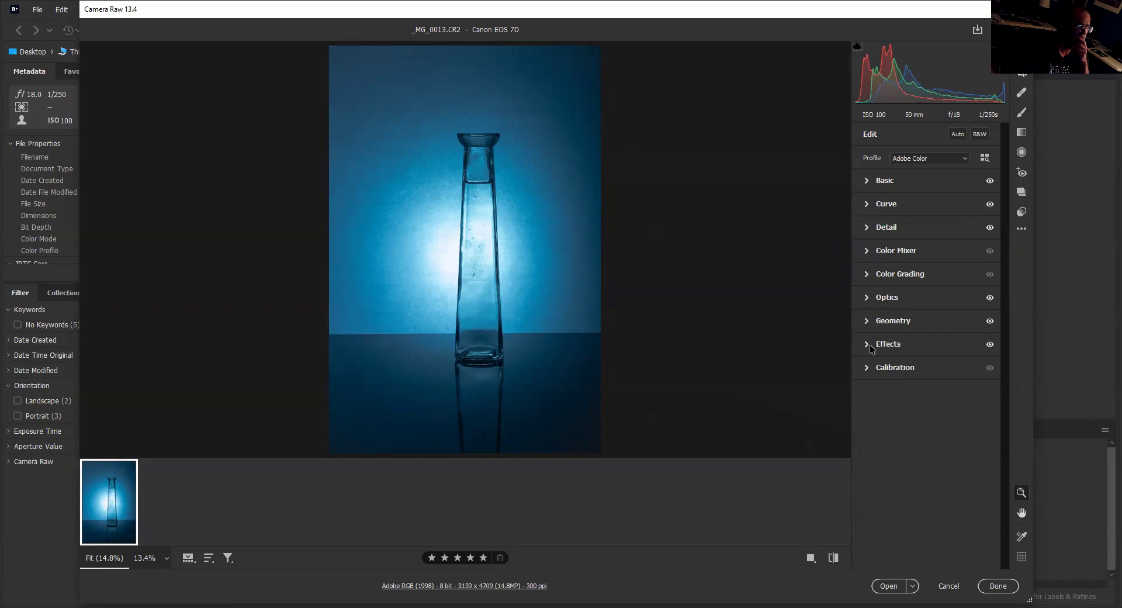
{"action": "left_click", "coordinate": [999, 586]}
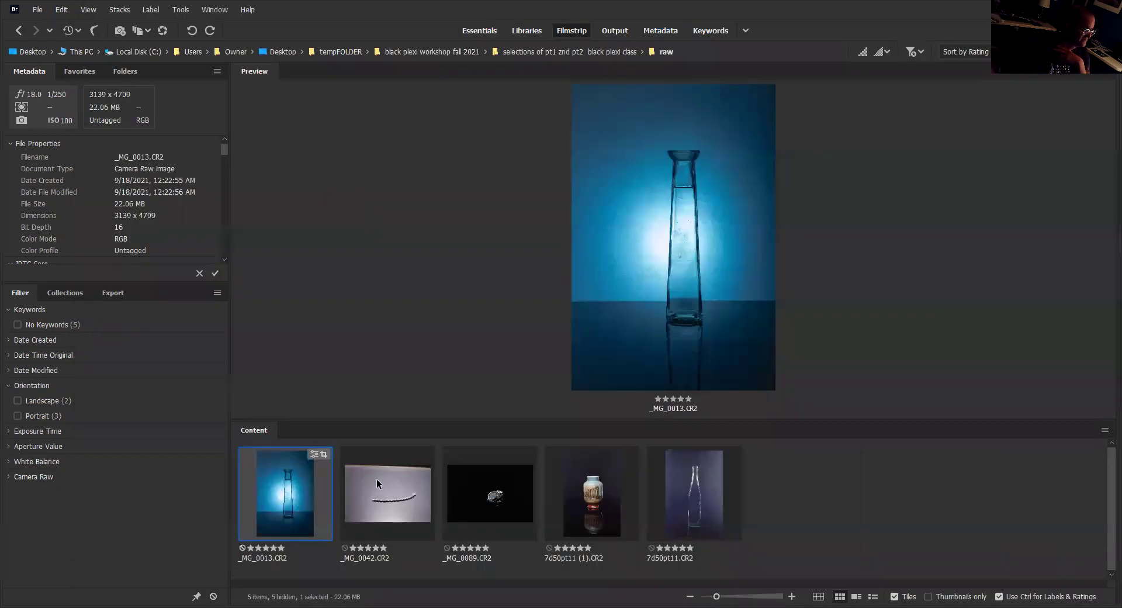
Step: Open the bracelet photo _MG_0042.CR2 in Camera Raw and sample its white balance from the grey surface below the bracelet
{"action": "left_click", "coordinate": [376, 479]}
{"action": "right_click", "coordinate": [377, 479]}
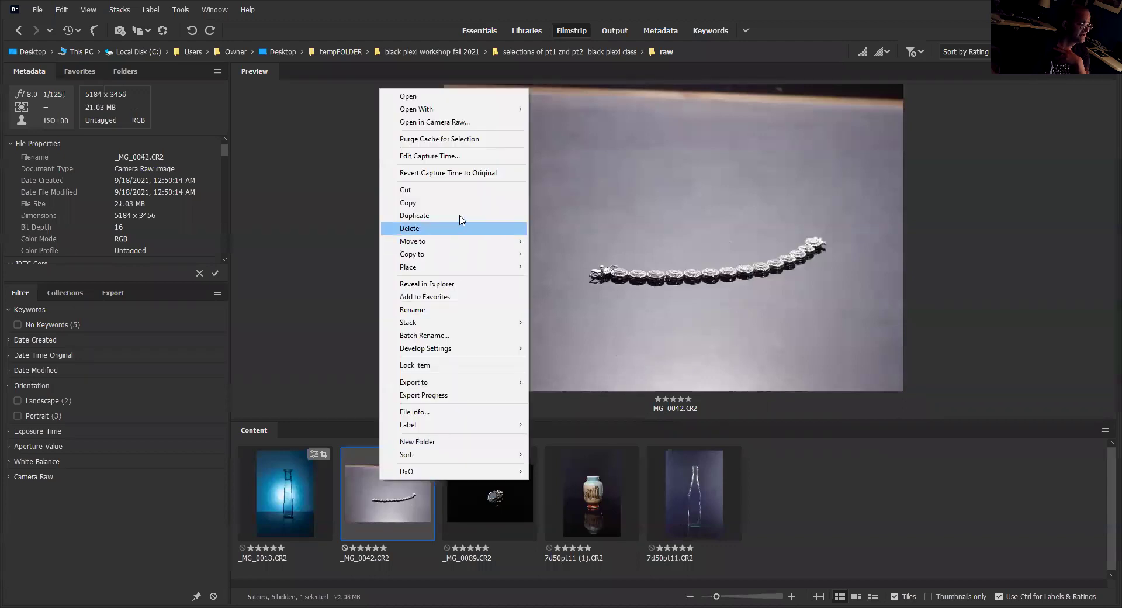
{"action": "left_click", "coordinate": [446, 123]}
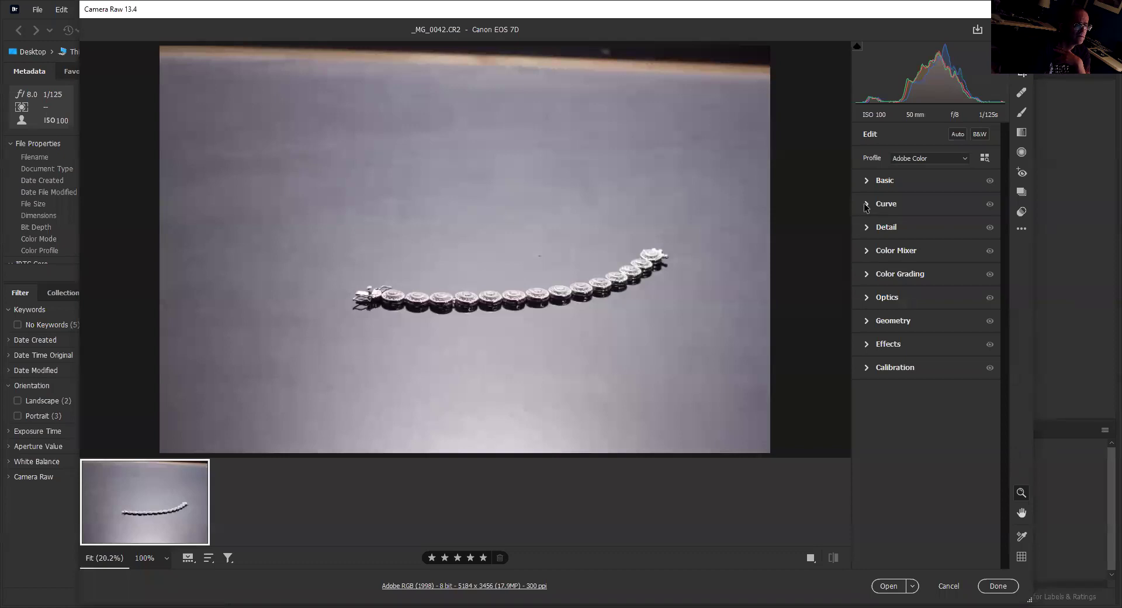
{"action": "left_click", "coordinate": [867, 182]}
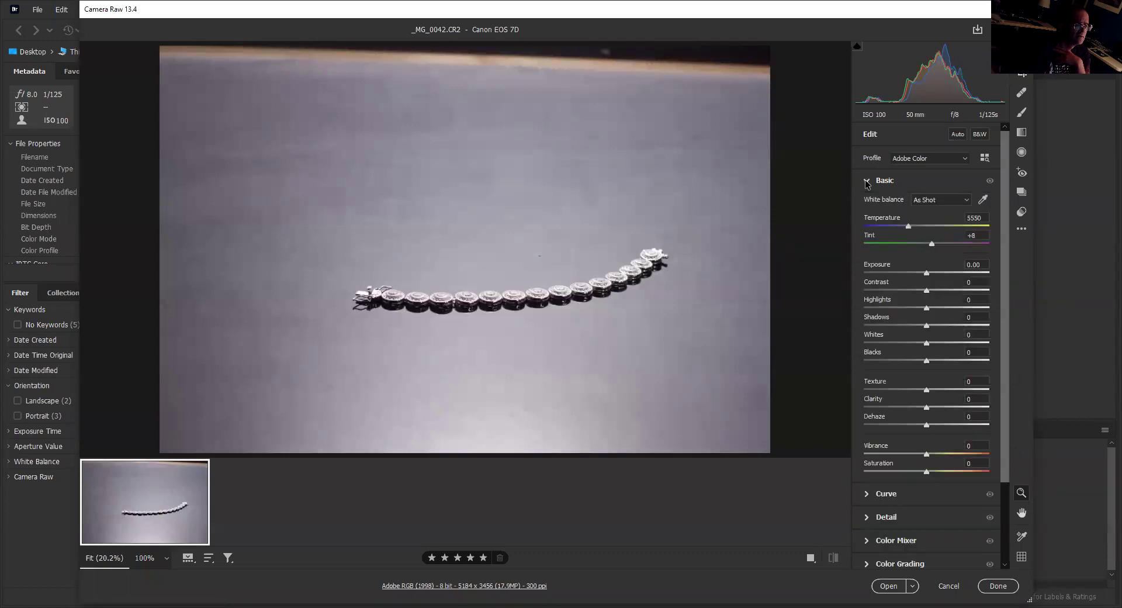
{"action": "left_click", "coordinate": [984, 200]}
{"action": "left_click", "coordinate": [513, 338]}
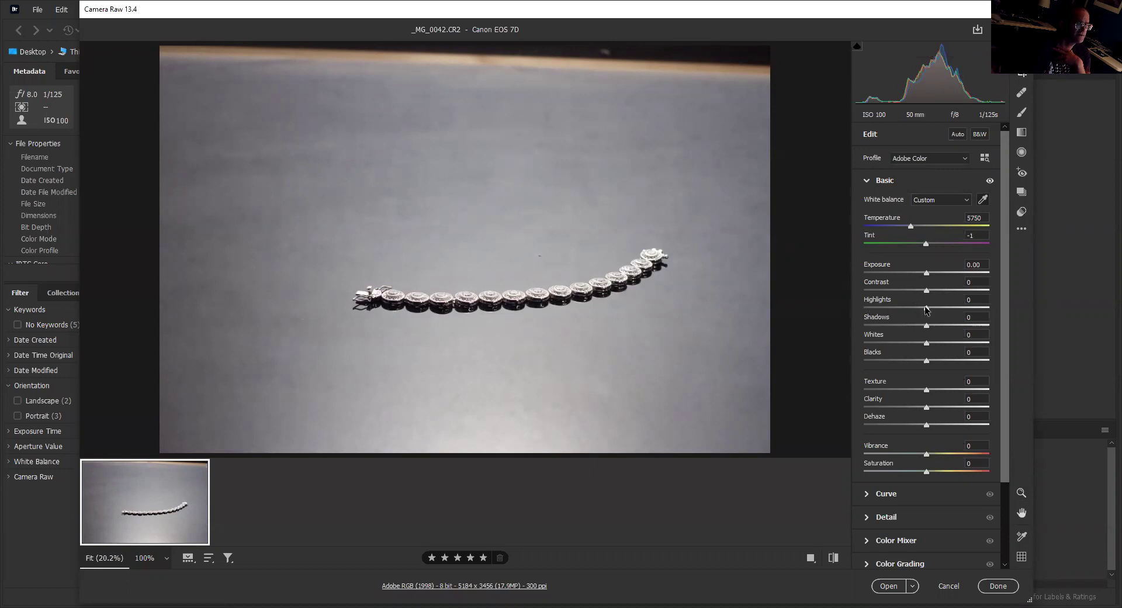
Step: Set the bracelet photo's Highlights to -17, Shadows to +6, Texture to +7 and Clarity to +3
{"action": "left_click_drag", "start_coordinate": [927, 308], "coordinate": [916, 308]}
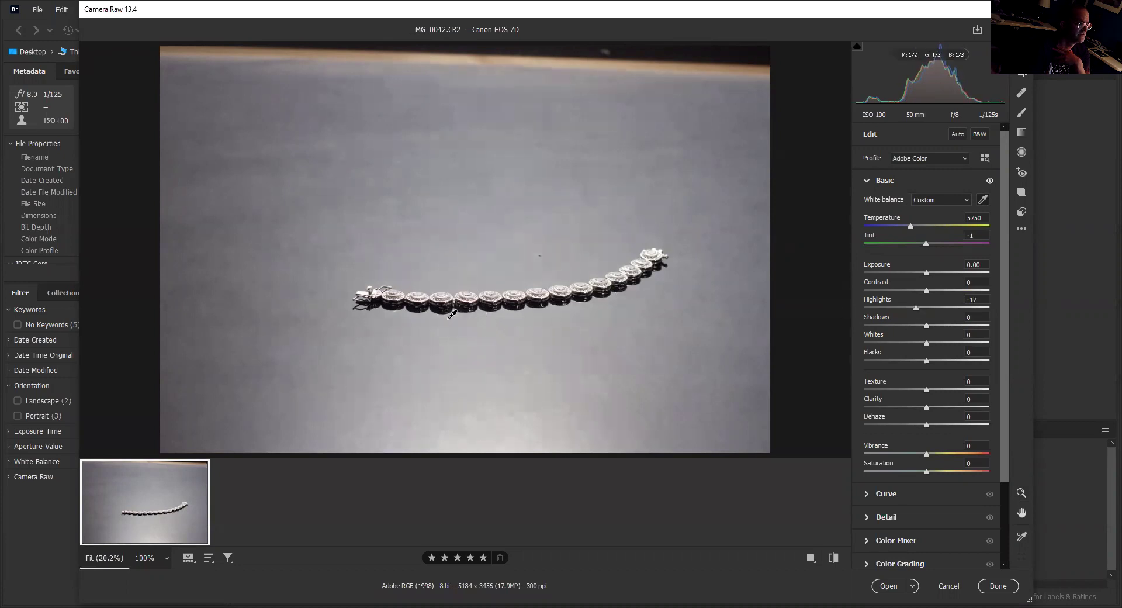
{"action": "left_click", "coordinate": [929, 325]}
{"action": "left_click_drag", "start_coordinate": [927, 389], "coordinate": [931, 406]}
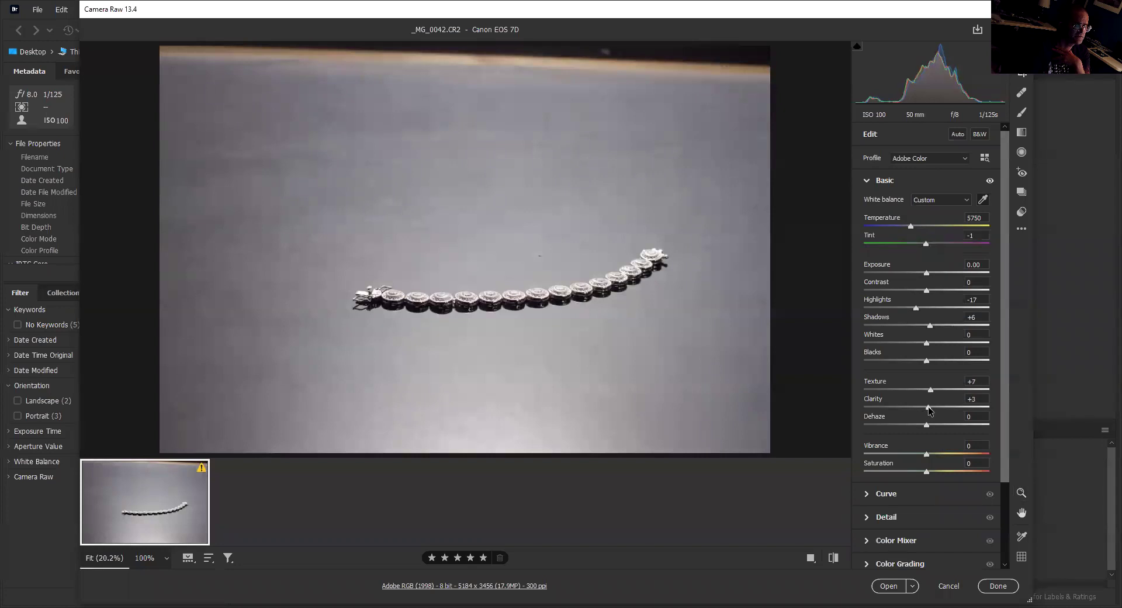
{"action": "left_click", "coordinate": [869, 181]}
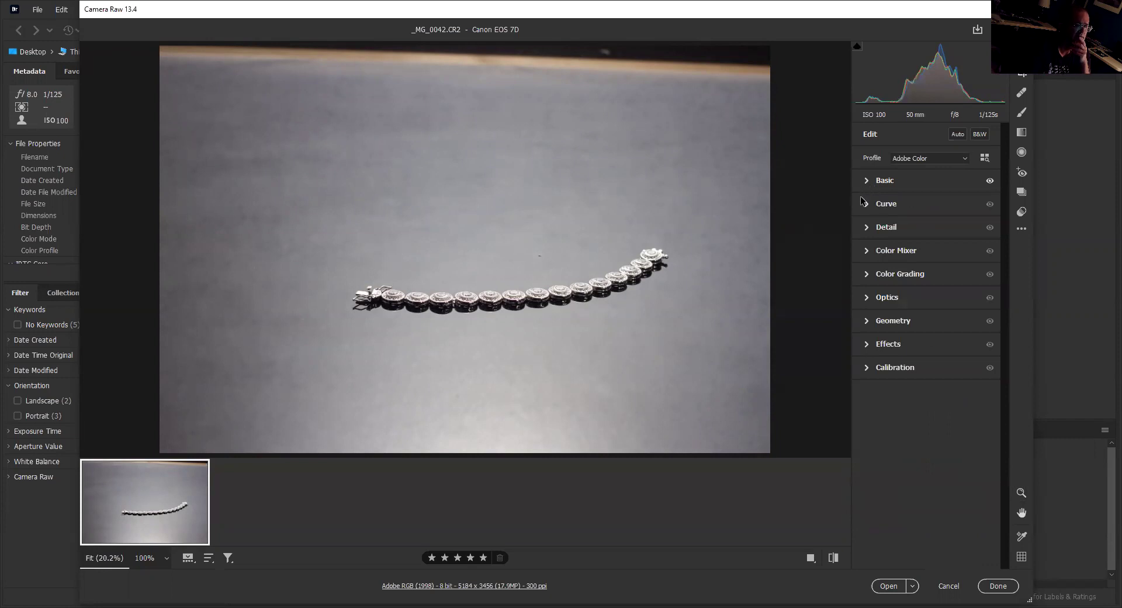
Step: Shape the bracelet photo's parametric tone curve with Shadows at +52 and Lights at -20
{"action": "left_click", "coordinate": [868, 204]}
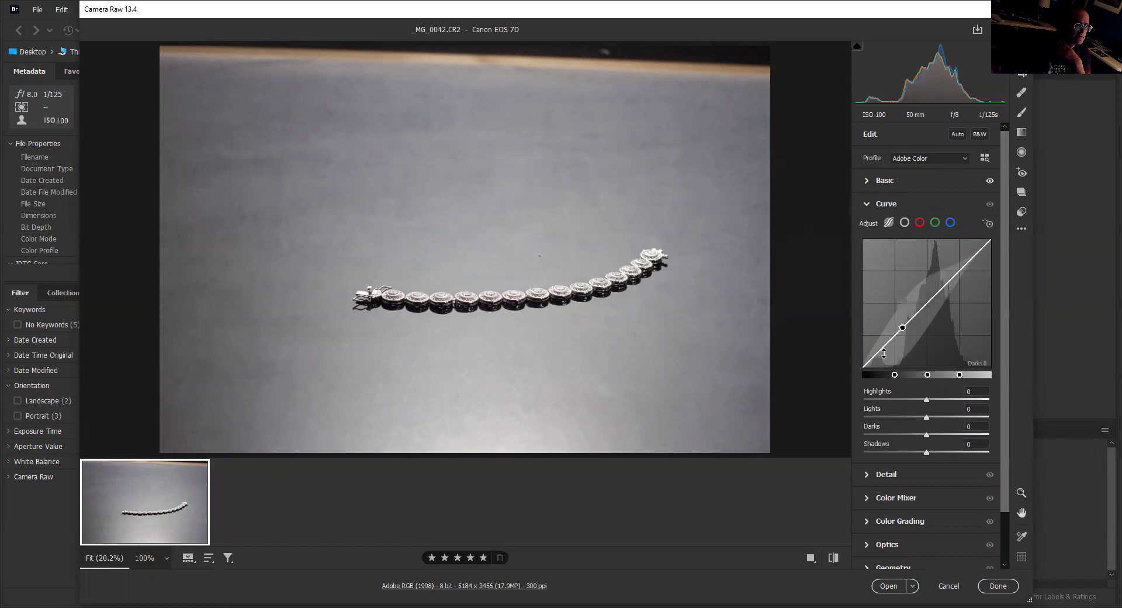
{"action": "left_click_drag", "start_coordinate": [881, 352], "coordinate": [880, 336]}
{"action": "left_click_drag", "start_coordinate": [949, 286], "coordinate": [959, 275]}
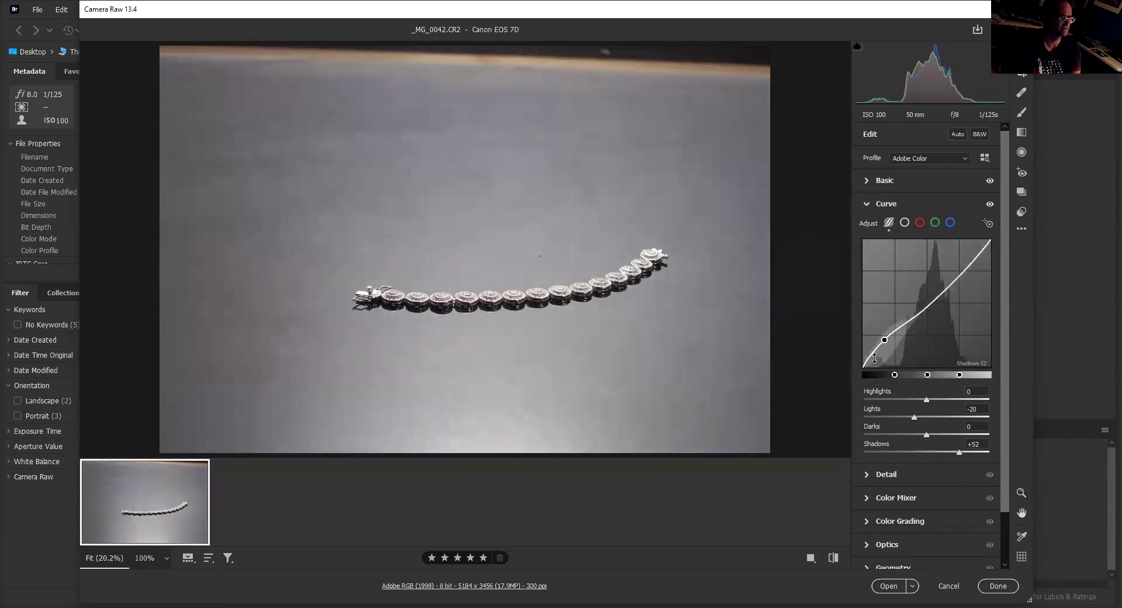
{"action": "left_click", "coordinate": [867, 204]}
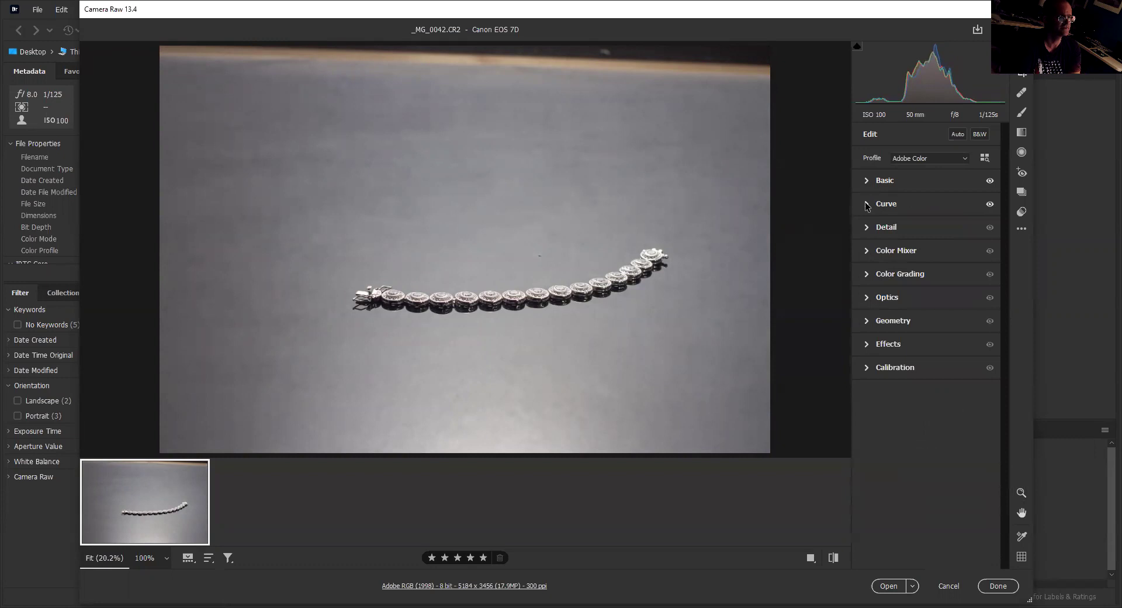
Step: Set the bracelet photo's Sharpening to 144, Noise Reduction to 50 and Color Noise Reduction to 36
{"action": "left_click", "coordinate": [869, 227]}
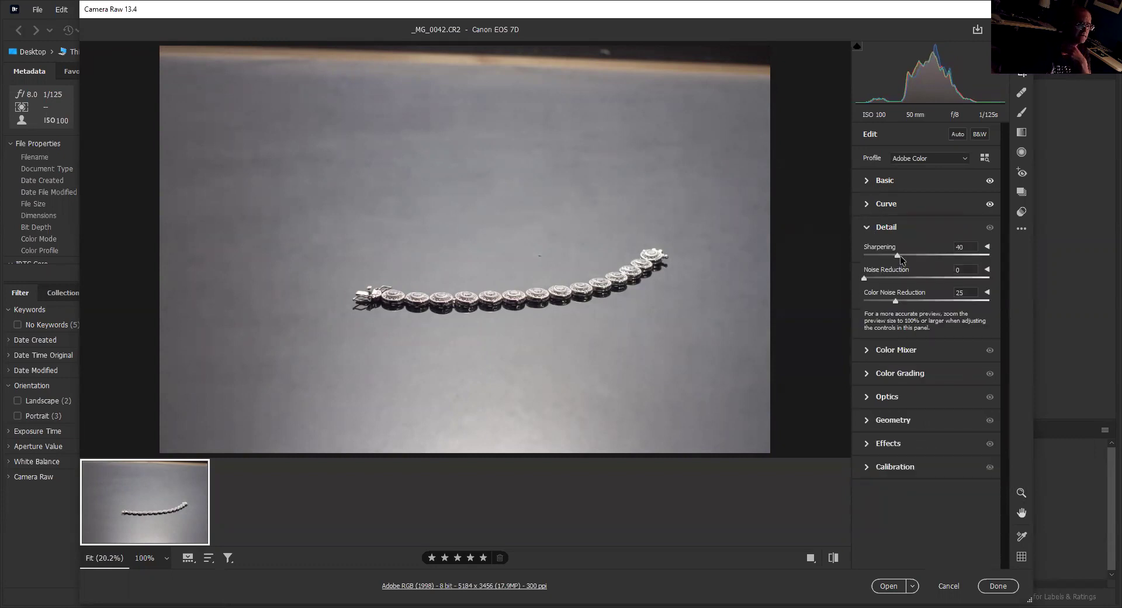
{"action": "left_click_drag", "start_coordinate": [945, 266], "coordinate": [987, 275]}
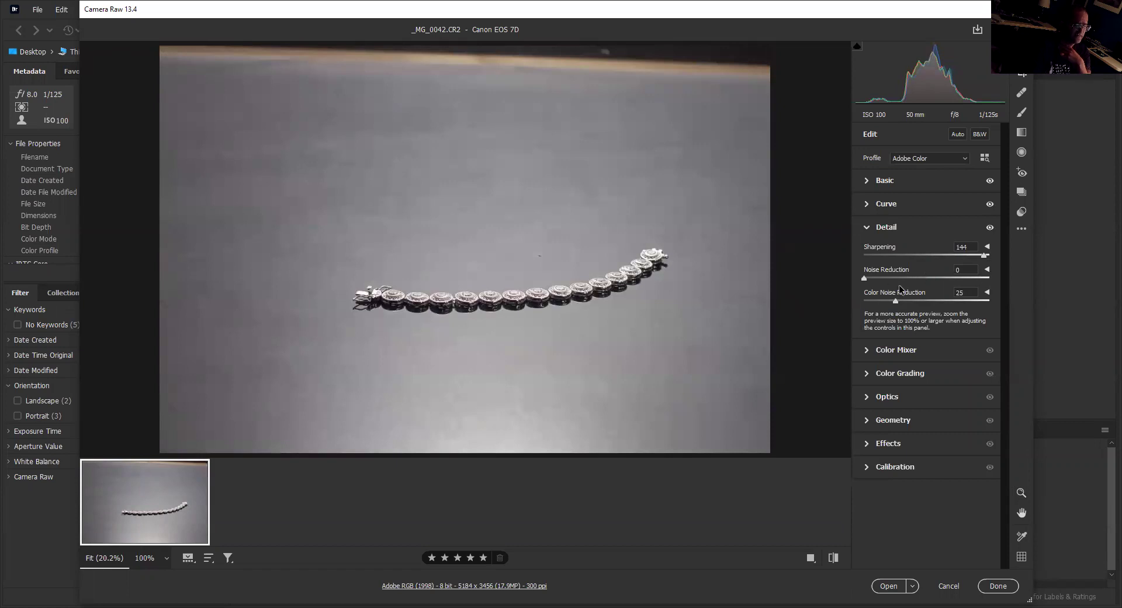
{"action": "left_click_drag", "start_coordinate": [866, 279], "coordinate": [917, 281]}
{"action": "left_click_drag", "start_coordinate": [899, 296], "coordinate": [904, 296]}
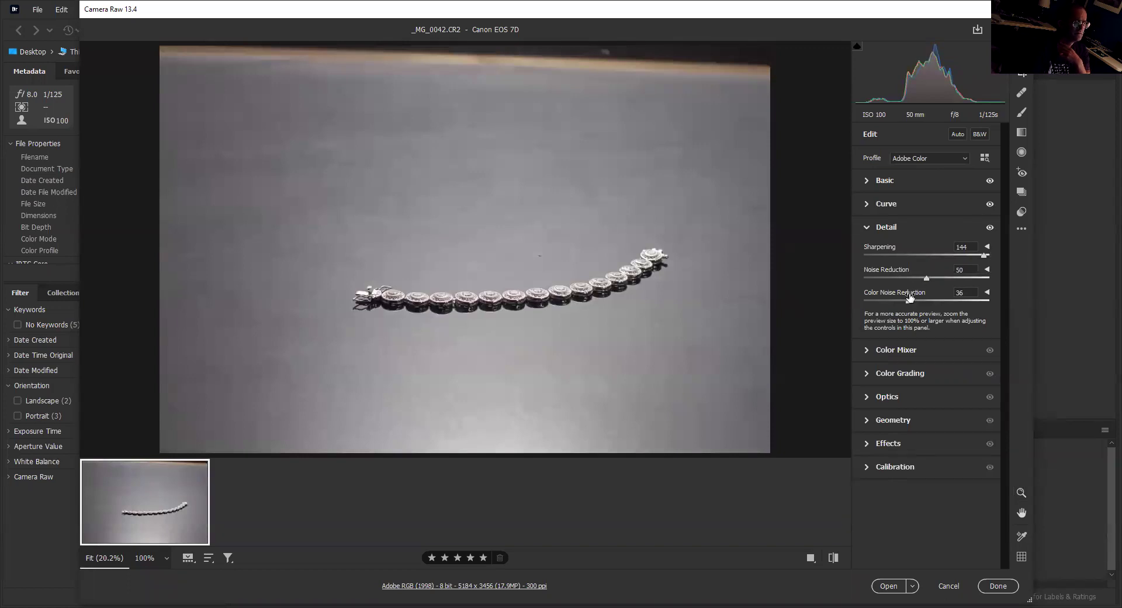
Step: Enable chromatic aberration removal and lens profile corrections for the bracelet photo
{"action": "left_click", "coordinate": [865, 228]}
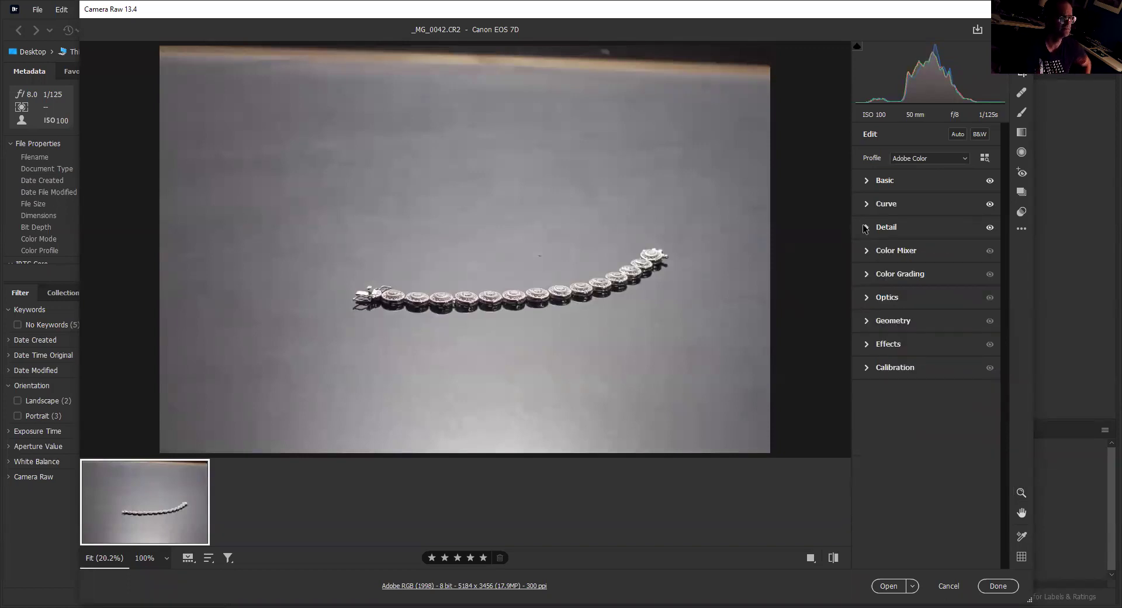
{"action": "left_click", "coordinate": [871, 300]}
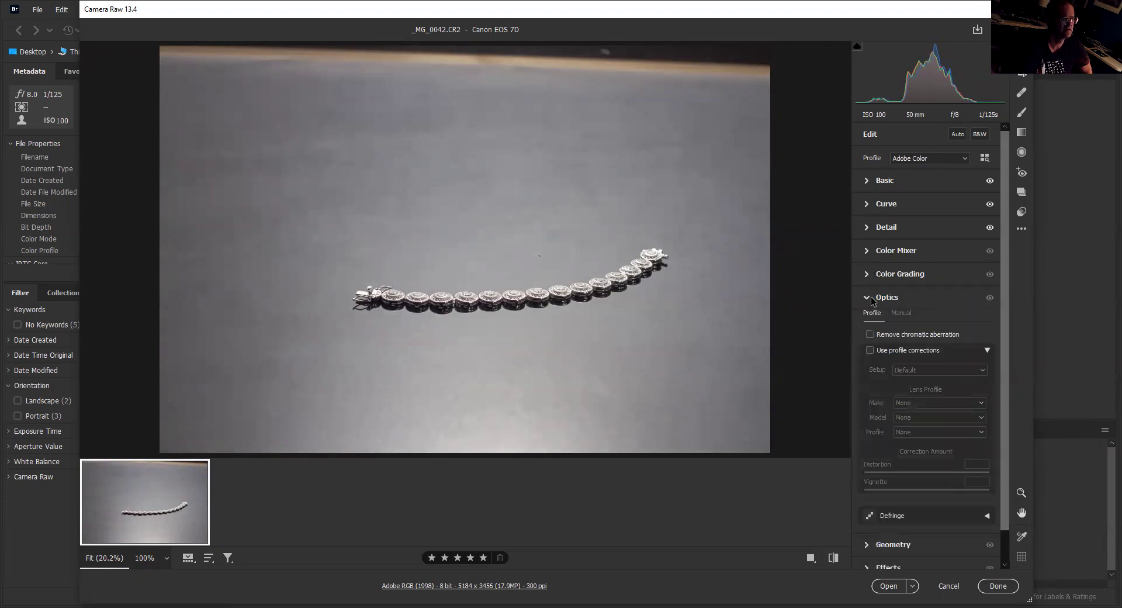
{"action": "left_click", "coordinate": [870, 335]}
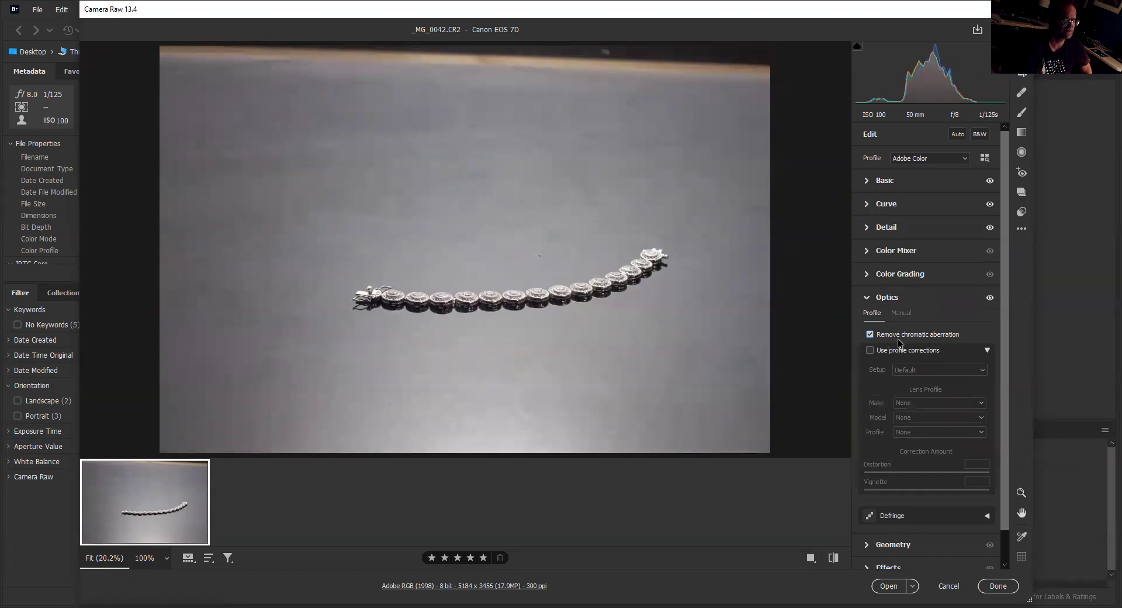
{"action": "left_click", "coordinate": [870, 351]}
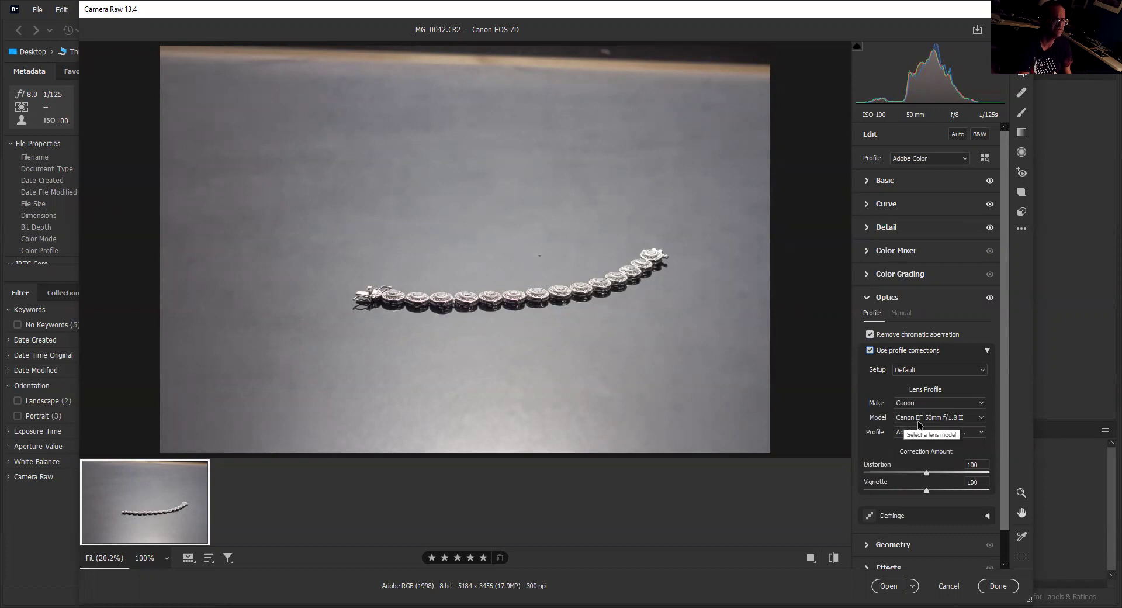
{"action": "left_click", "coordinate": [868, 298]}
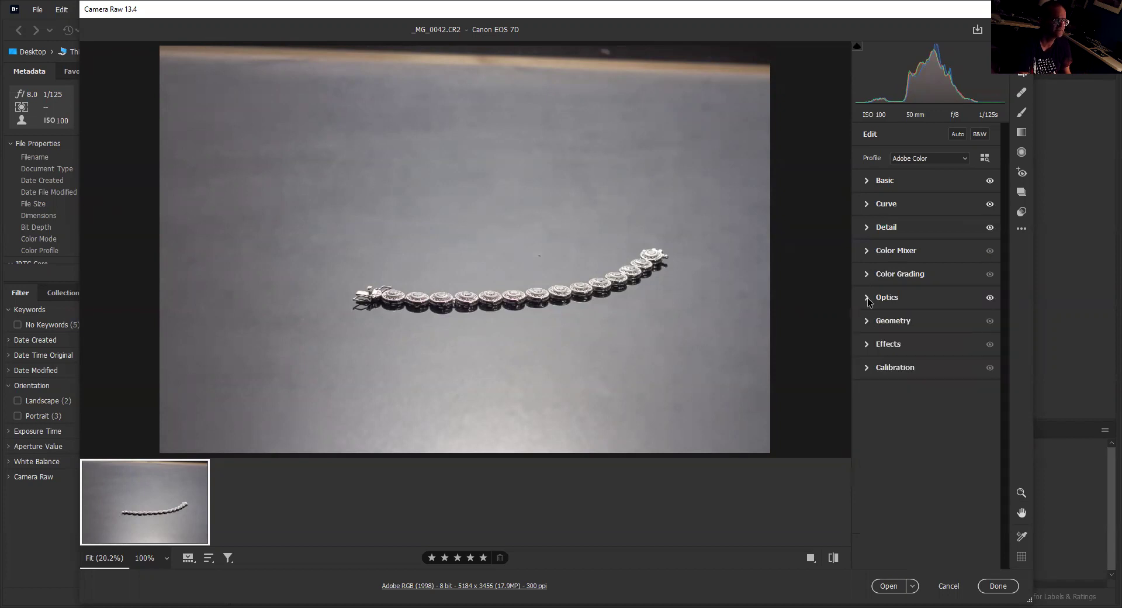
Step: Apply the Auto Upright perspective correction to the bracelet photo and save its Camera Raw edits
{"action": "left_click", "coordinate": [868, 321]}
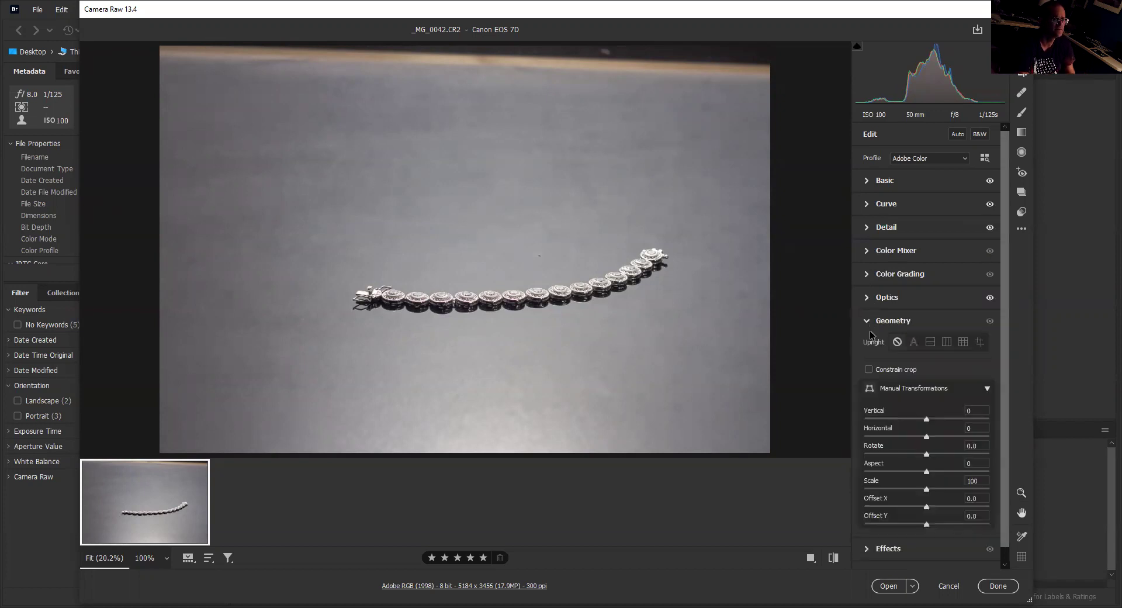
{"action": "left_click", "coordinate": [914, 342]}
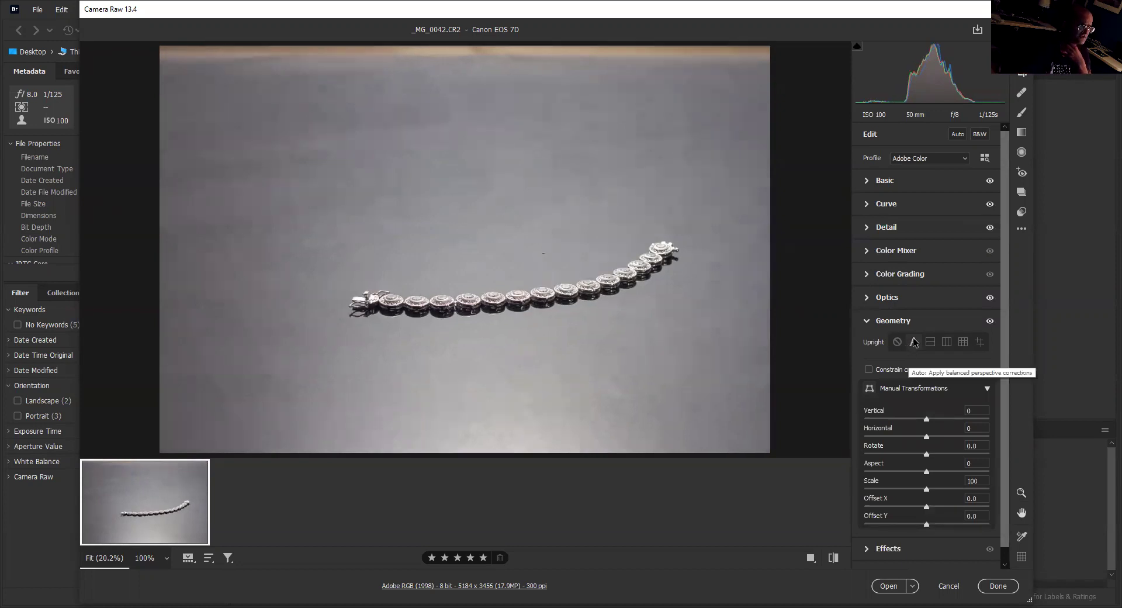
{"action": "left_click", "coordinate": [873, 321]}
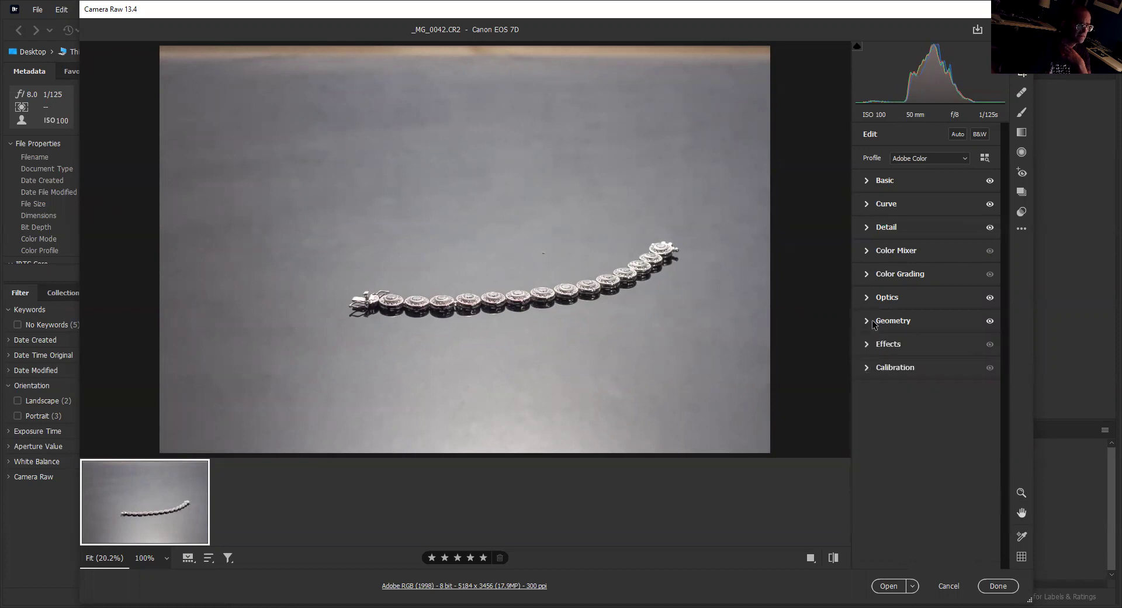
{"action": "left_click", "coordinate": [997, 586]}
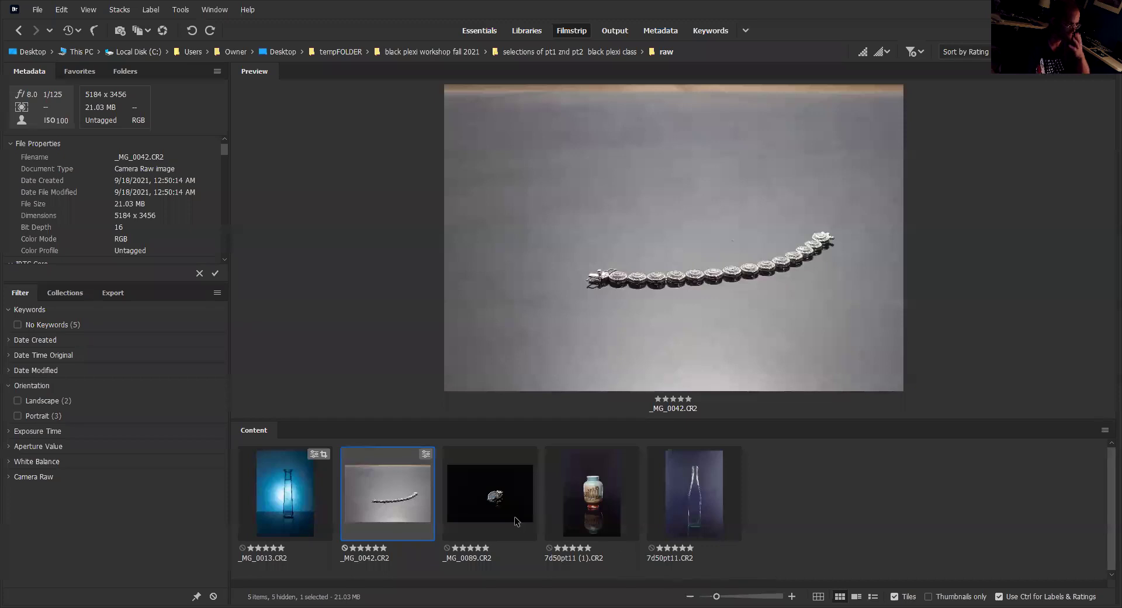
Step: Open the watch photo _MG_0089.CR2 in Camera Raw and sample its white balance from the watch dial
{"action": "left_click", "coordinate": [480, 502]}
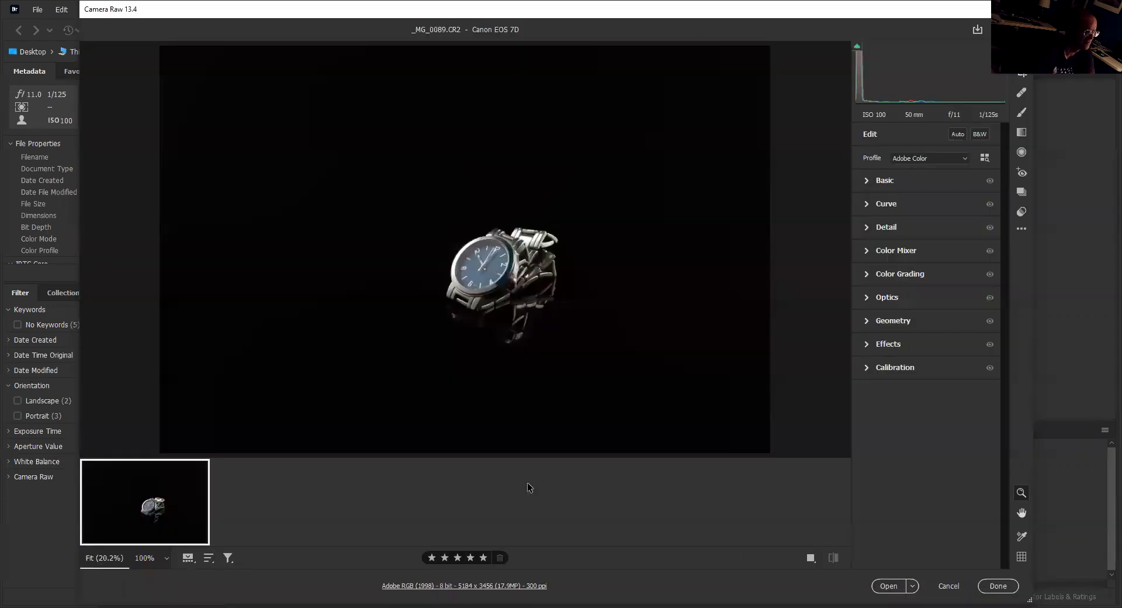
{"action": "left_click", "coordinate": [868, 182]}
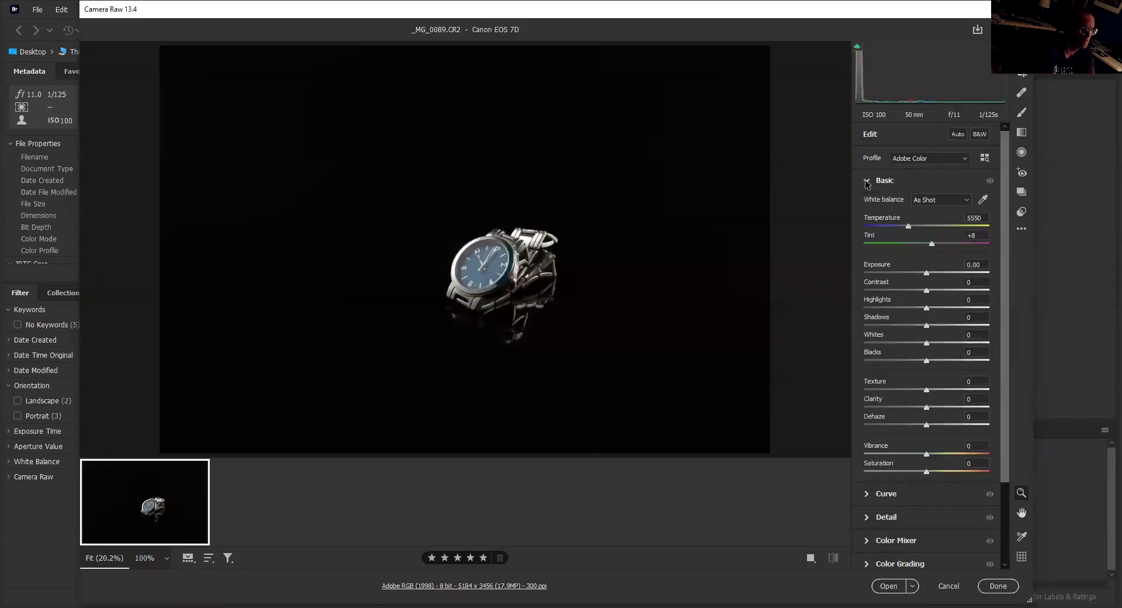
{"action": "left_click", "coordinate": [982, 200]}
{"action": "left_click", "coordinate": [477, 268]}
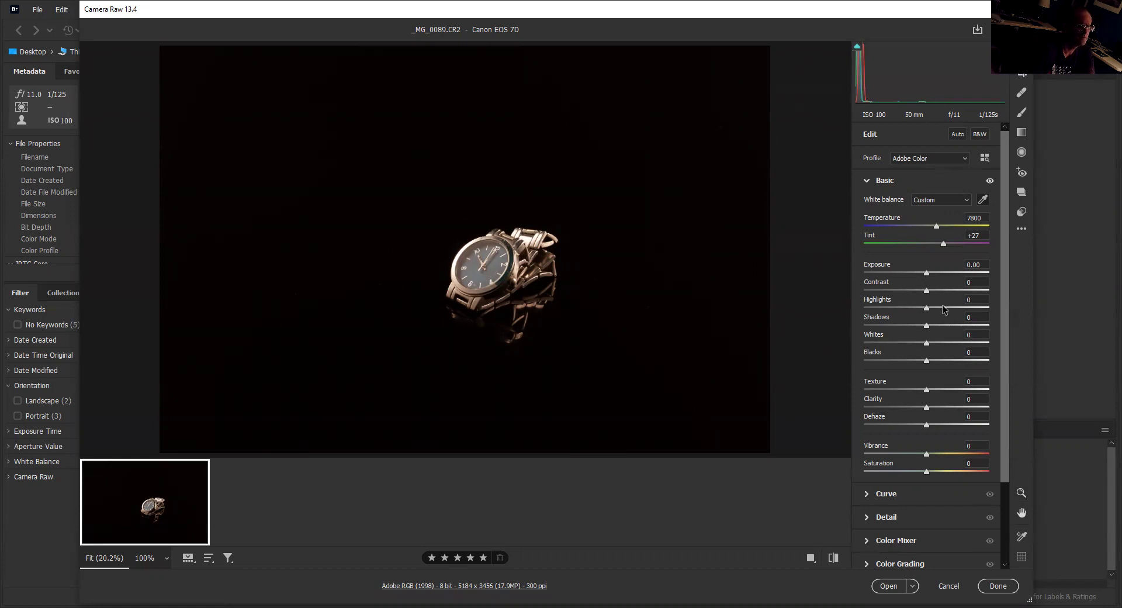
Step: Set the watch photo's Highlights to +1 and slightly raise its Texture and Clarity
{"action": "left_click_drag", "start_coordinate": [926, 310], "coordinate": [920, 309]}
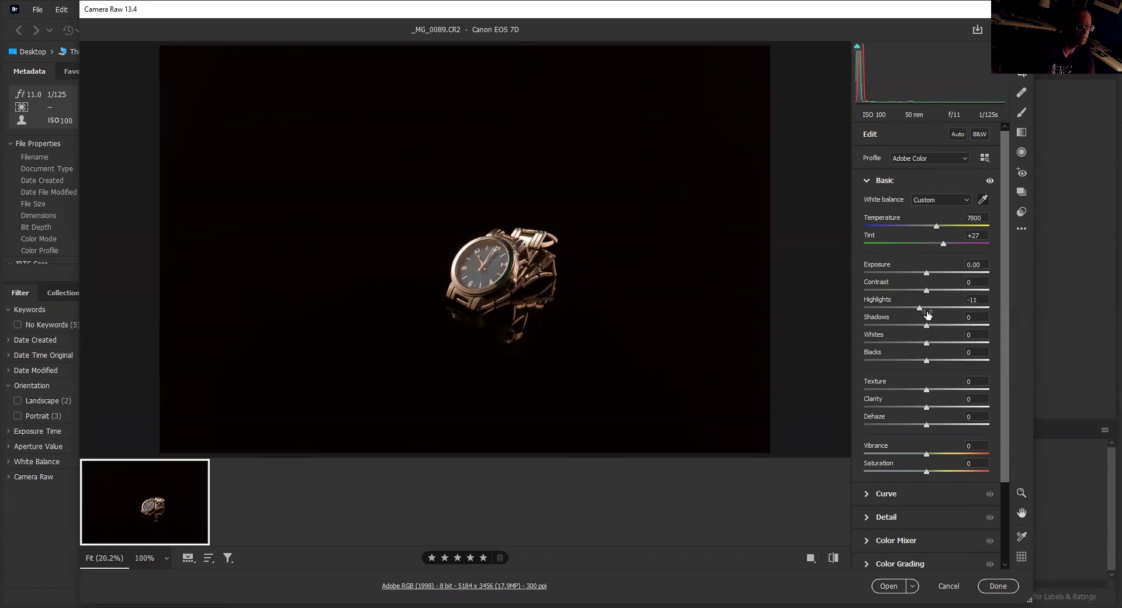
{"action": "left_click_drag", "start_coordinate": [920, 310], "coordinate": [928, 315]}
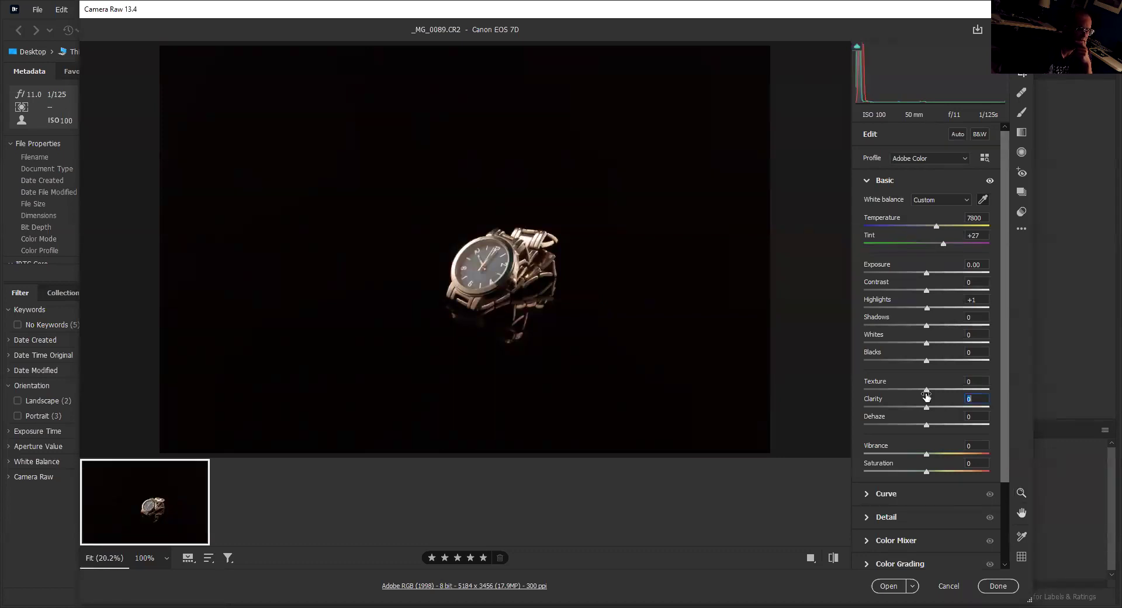
{"action": "left_click_drag", "start_coordinate": [926, 389], "coordinate": [929, 388]}
{"action": "left_click_drag", "start_coordinate": [926, 408], "coordinate": [930, 408]}
{"action": "left_click", "coordinate": [867, 180]}
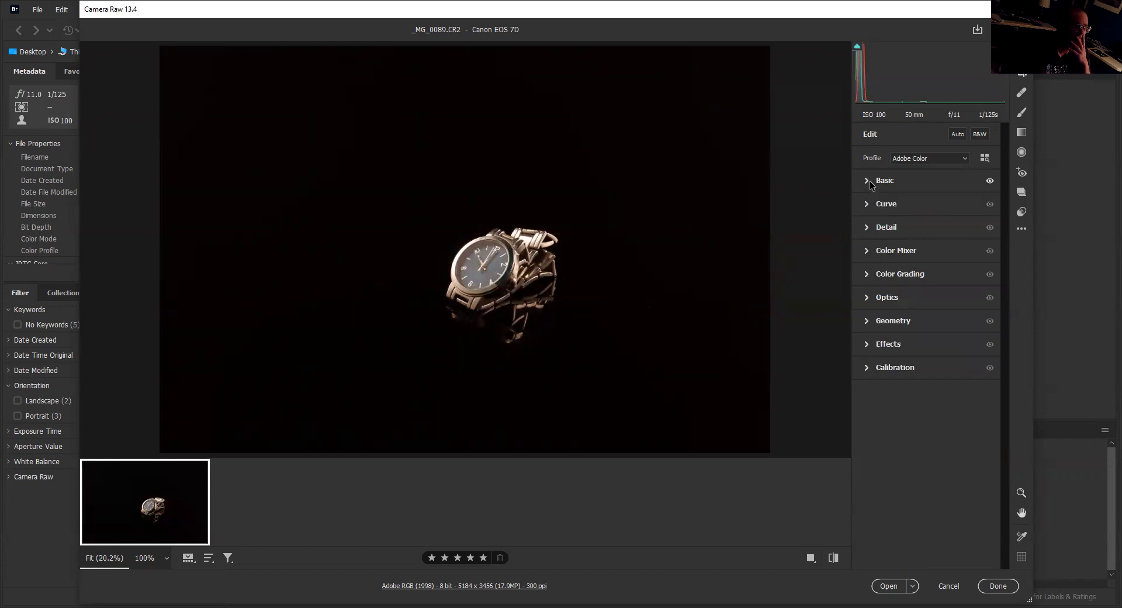
Step: Shape the watch photo's parametric tone curve with Shadows at +67 and Lights at -25
{"action": "left_click", "coordinate": [868, 203]}
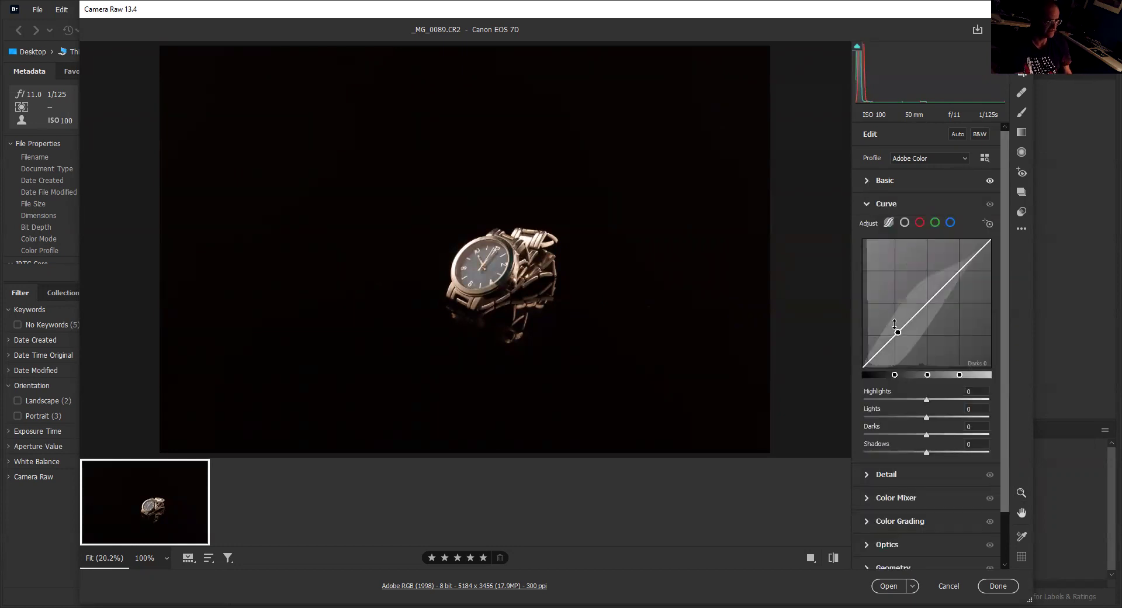
{"action": "left_click_drag", "start_coordinate": [891, 340], "coordinate": [890, 323]}
{"action": "left_click_drag", "start_coordinate": [953, 275], "coordinate": [951, 287]}
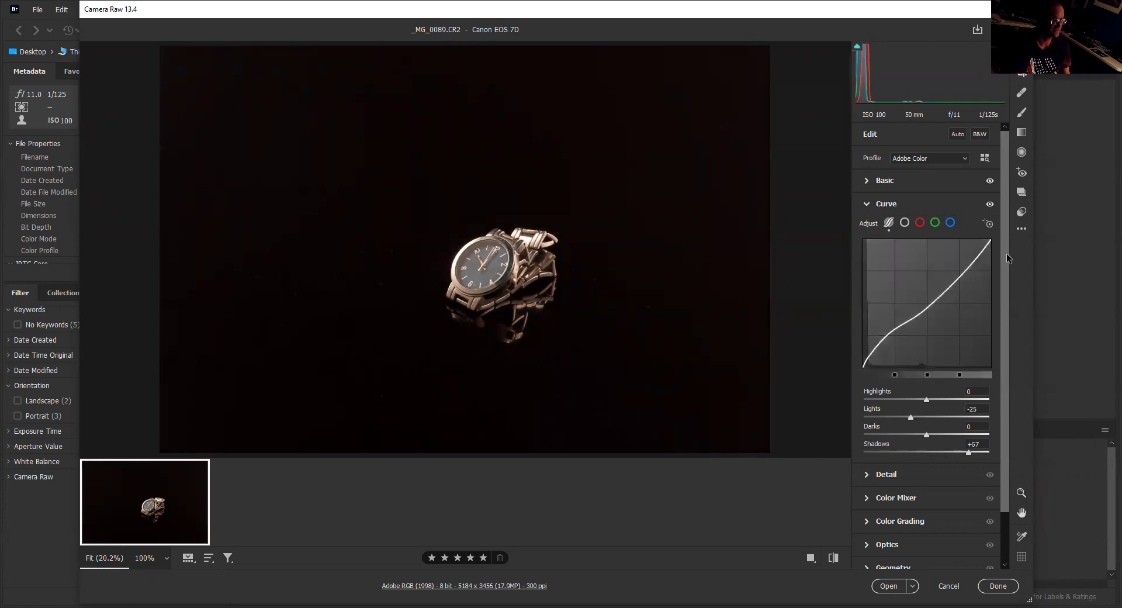
{"action": "left_click", "coordinate": [869, 204]}
Step: Set the watch photo's Sharpening to 142 and Noise Reduction to 51, and slightly raise its Color Noise Reduction
{"action": "left_click", "coordinate": [870, 228]}
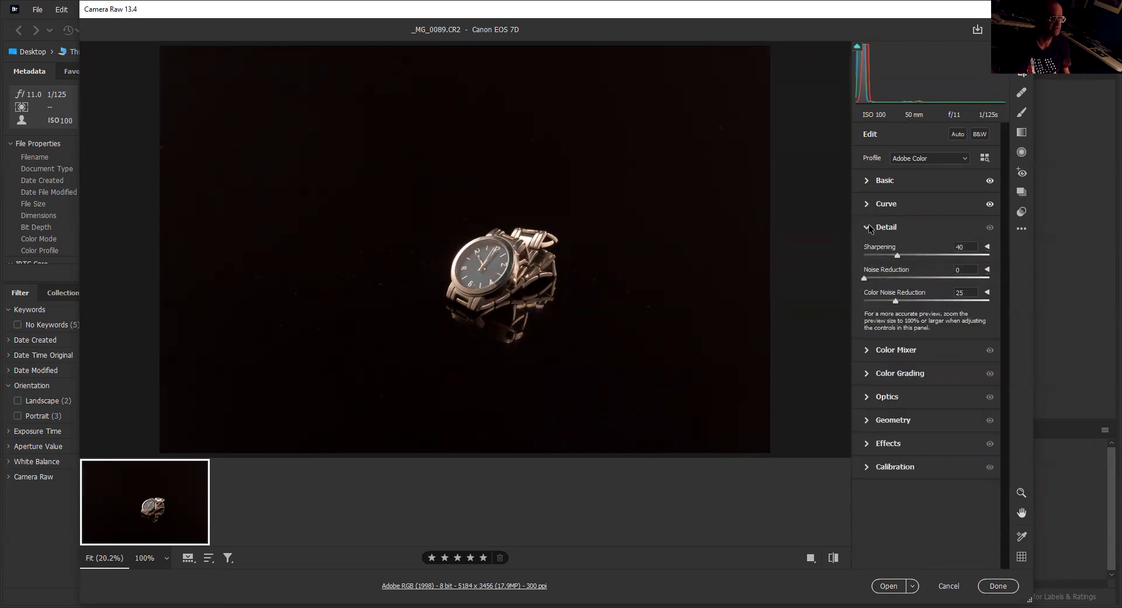
{"action": "left_click_drag", "start_coordinate": [897, 254], "coordinate": [985, 270]}
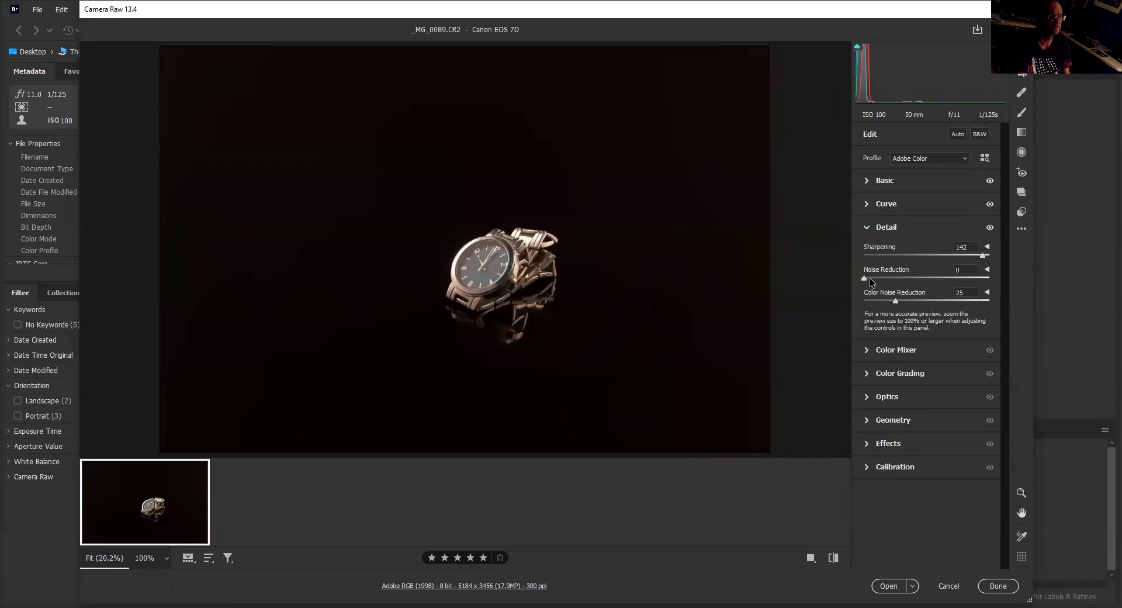
{"action": "left_click_drag", "start_coordinate": [865, 279], "coordinate": [880, 278]}
{"action": "left_click_drag", "start_coordinate": [897, 277], "coordinate": [930, 279]}
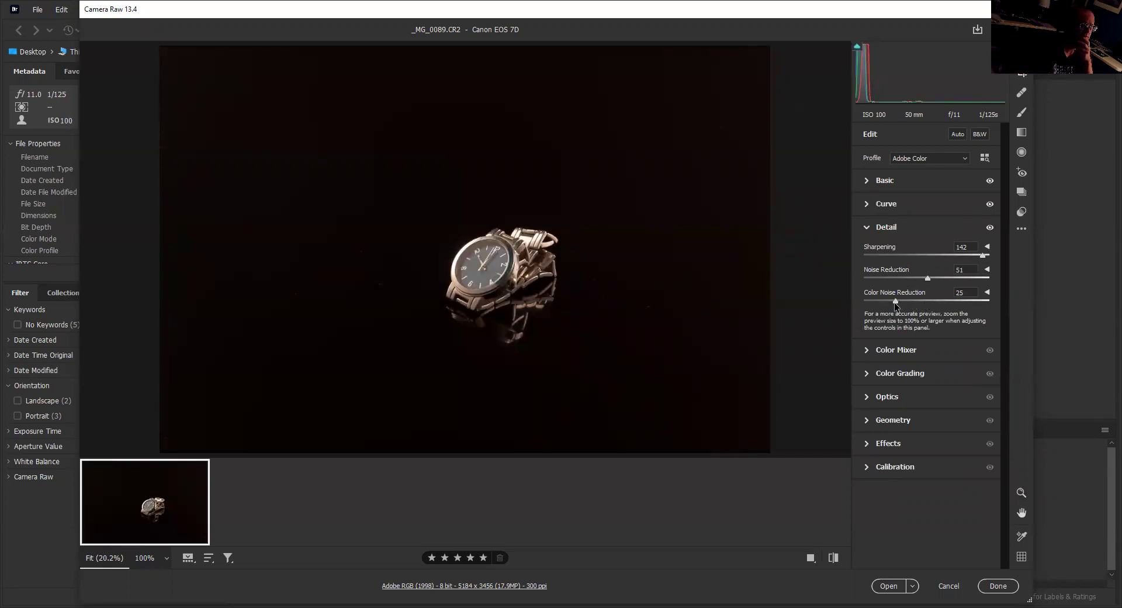
{"action": "left_click_drag", "start_coordinate": [896, 299], "coordinate": [906, 297]}
{"action": "left_click", "coordinate": [869, 230]}
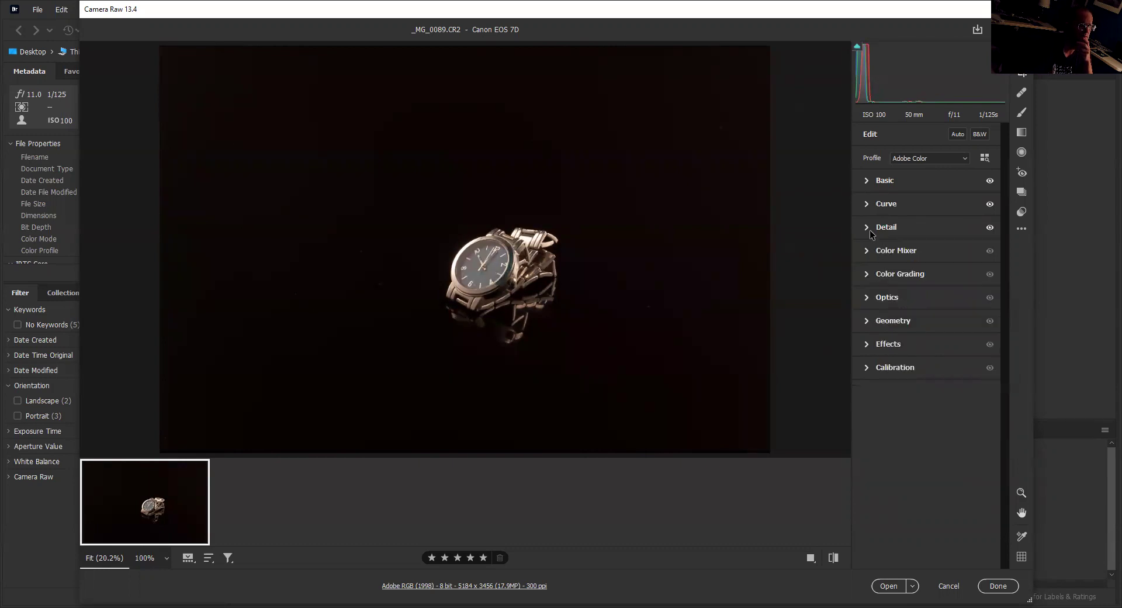
Step: Enable chromatic aberration removal and lens profile corrections for the watch photo
{"action": "left_click", "coordinate": [866, 299]}
{"action": "left_click", "coordinate": [870, 336]}
{"action": "left_click", "coordinate": [870, 351]}
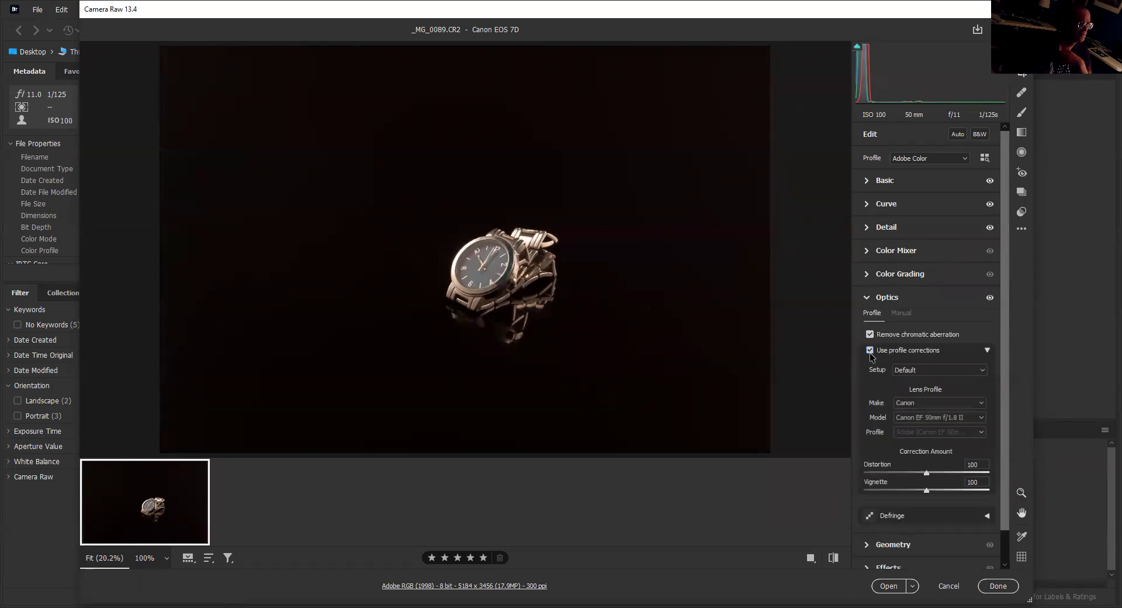
{"action": "left_click", "coordinate": [867, 298]}
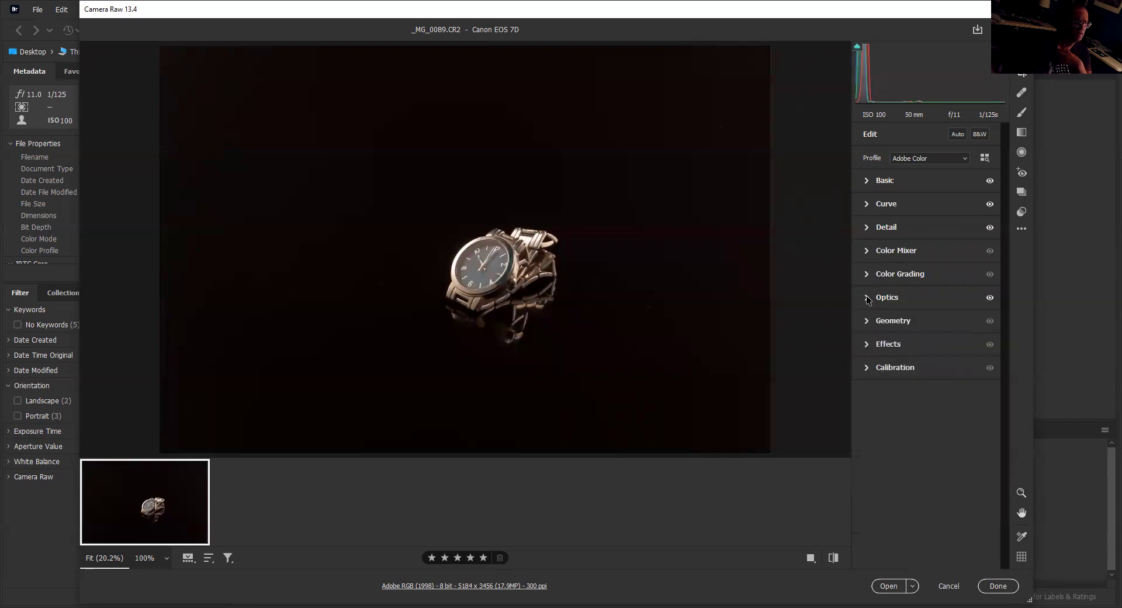
Step: Try the Auto Upright perspective correction on the watch photo and save its Camera Raw edits
{"action": "left_click", "coordinate": [868, 320]}
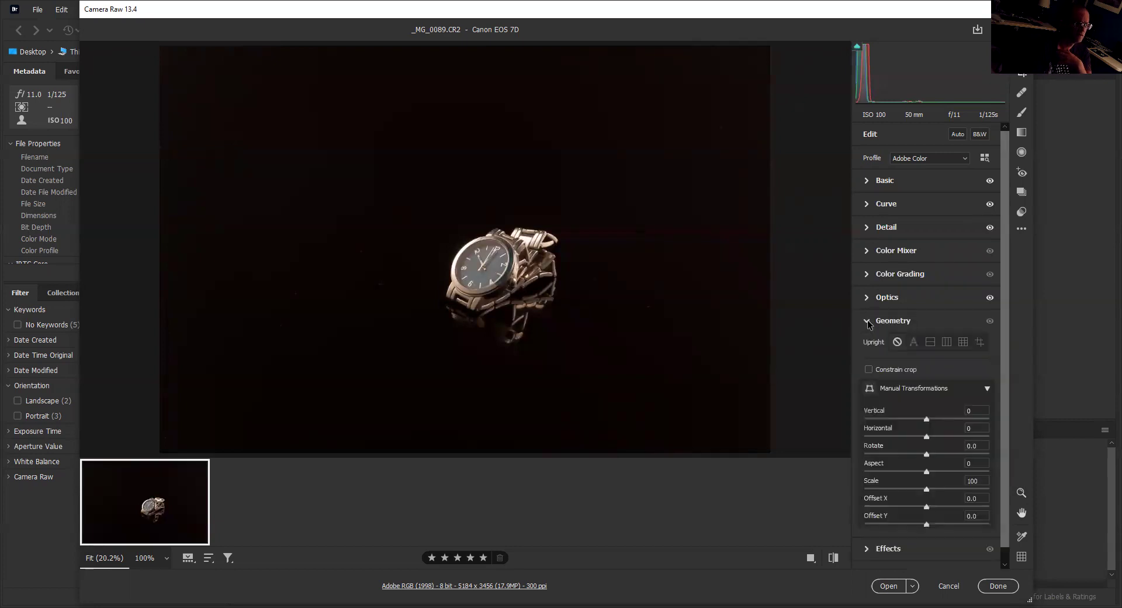
{"action": "left_click", "coordinate": [908, 343]}
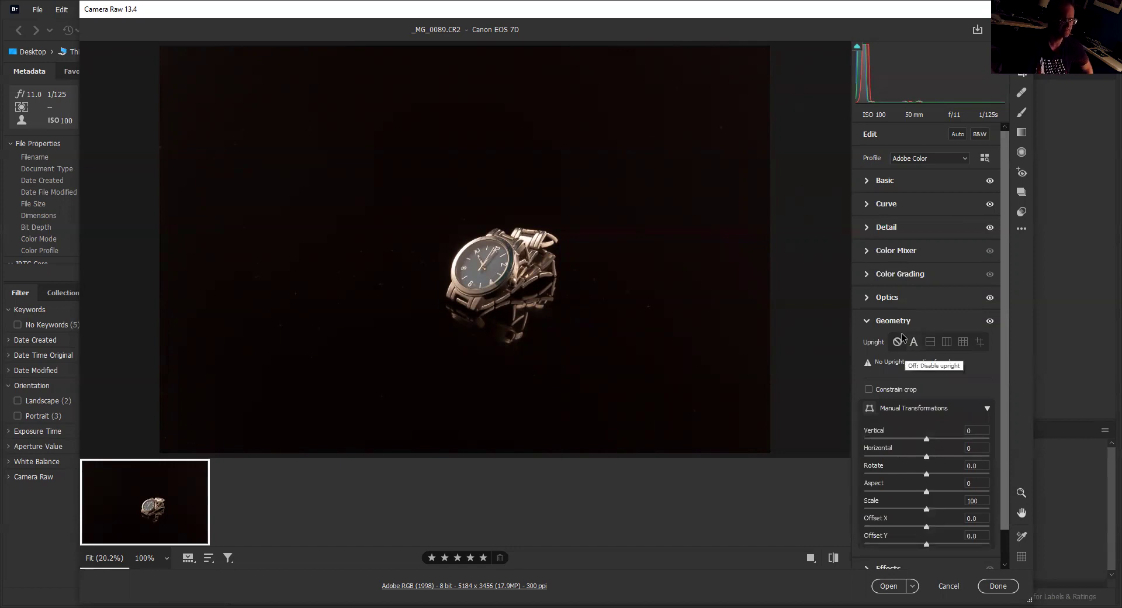
{"action": "left_click", "coordinate": [868, 321]}
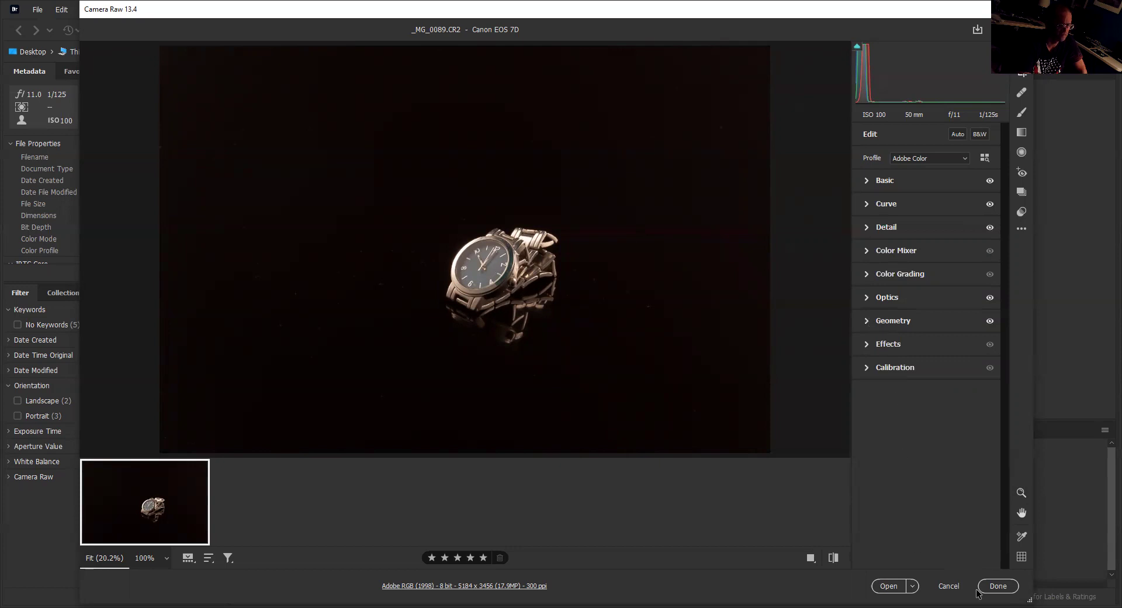
{"action": "left_click", "coordinate": [998, 585]}
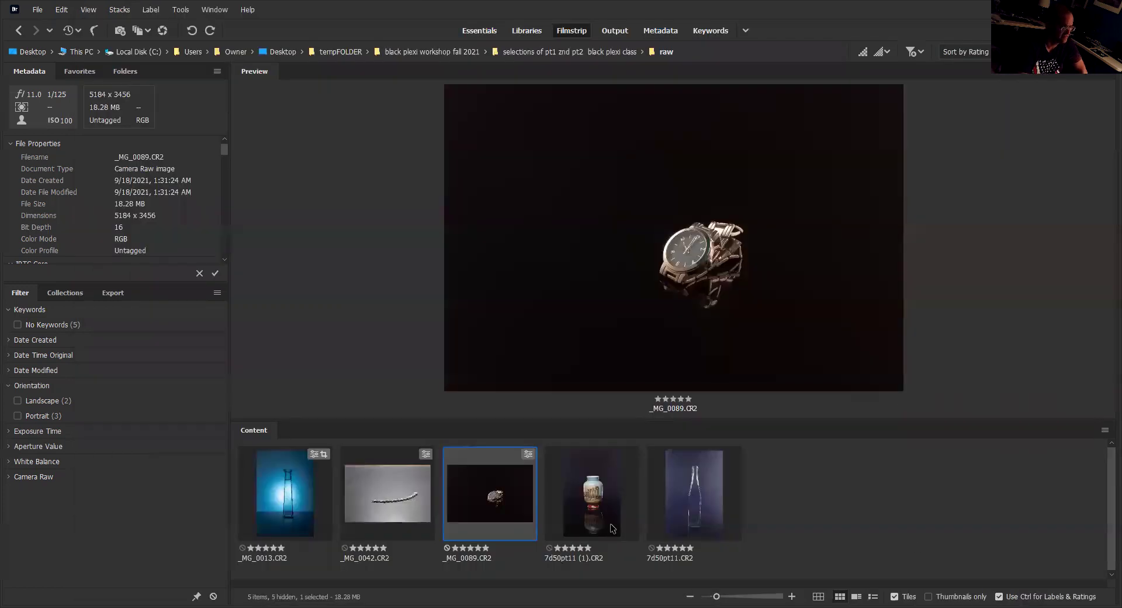
Step: Open the vase photo 7d50pt11 (1).CR2 in Camera Raw and sample its white balance from the edge of the vase's neck
{"action": "left_click", "coordinate": [601, 518]}
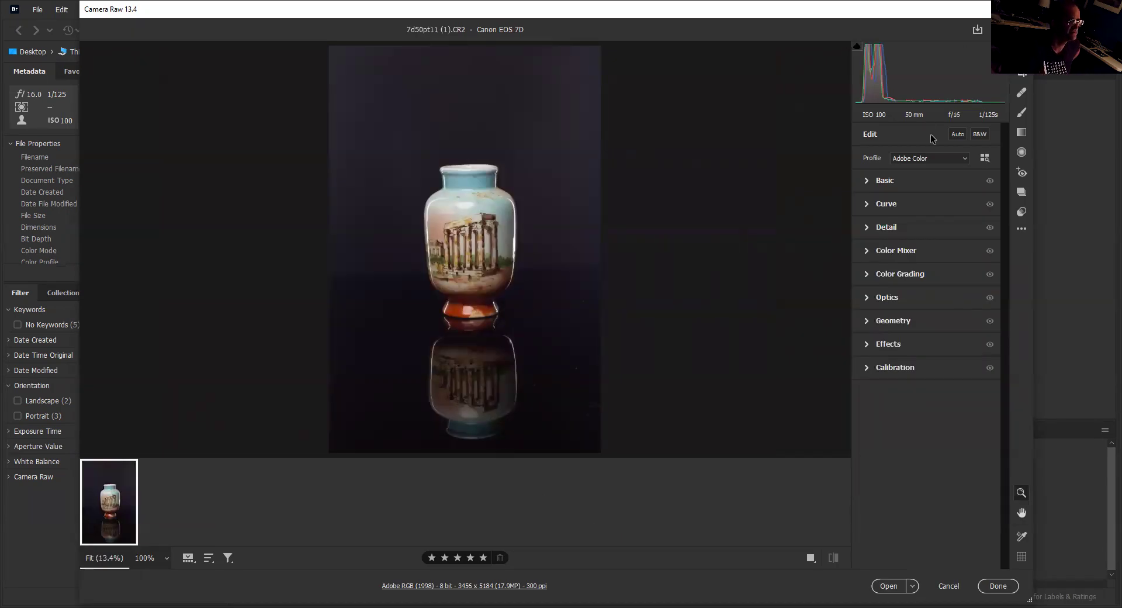
{"action": "left_click", "coordinate": [871, 185]}
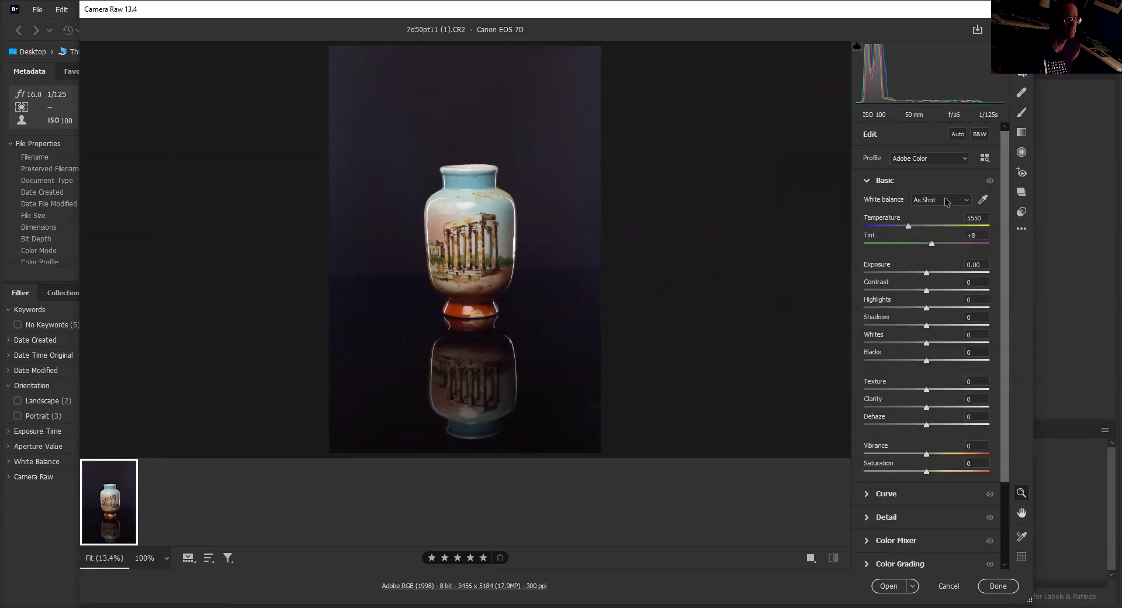
{"action": "left_click", "coordinate": [983, 201]}
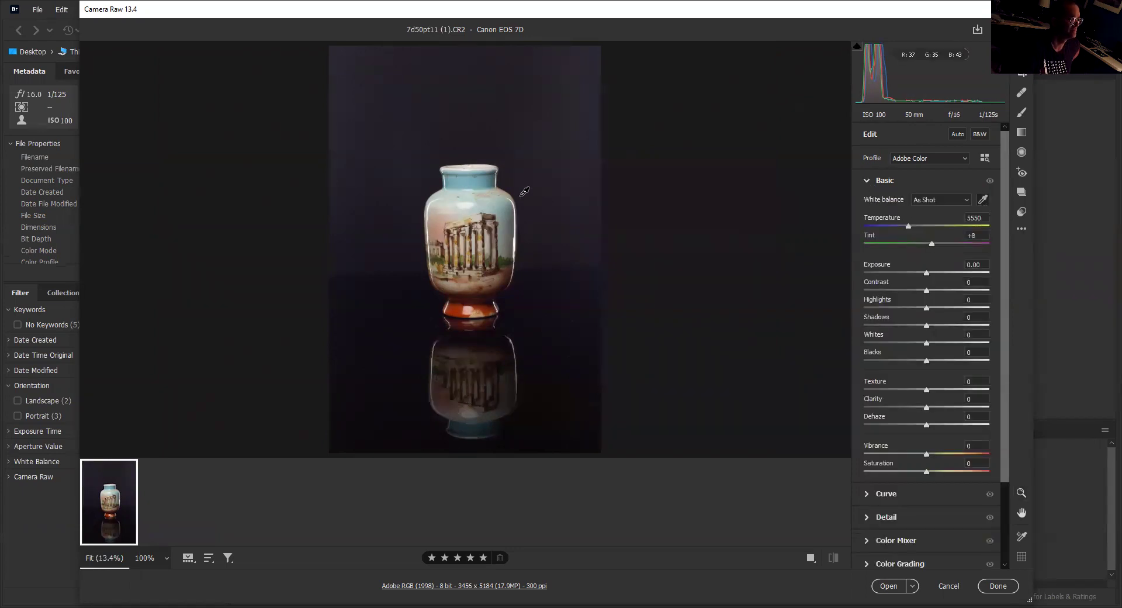
{"action": "left_click", "coordinate": [496, 174]}
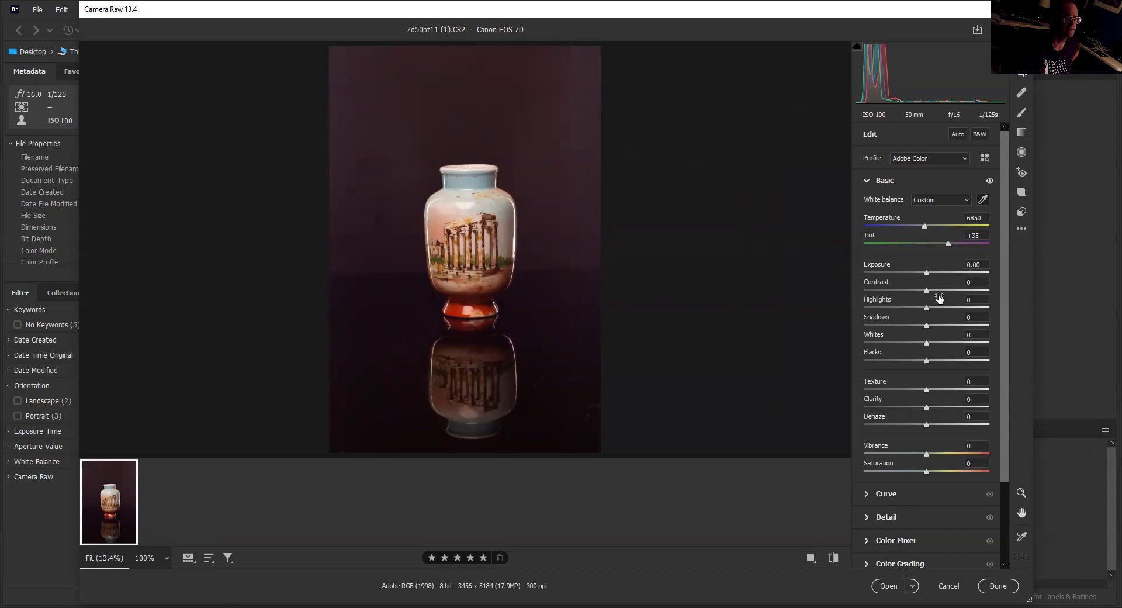
Step: Set the vase photo's Highlights to -15, Shadows to +11, Texture to +7 and Clarity to +8, keeping Dehaze at 0
{"action": "left_click_drag", "start_coordinate": [928, 309], "coordinate": [920, 308]}
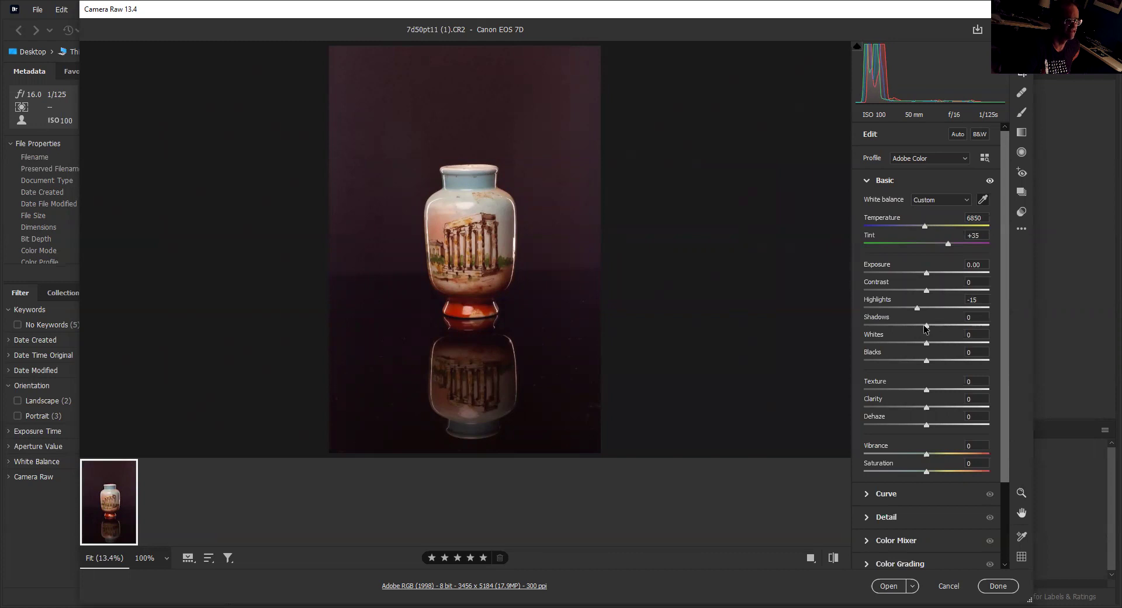
{"action": "left_click_drag", "start_coordinate": [925, 326], "coordinate": [933, 326]}
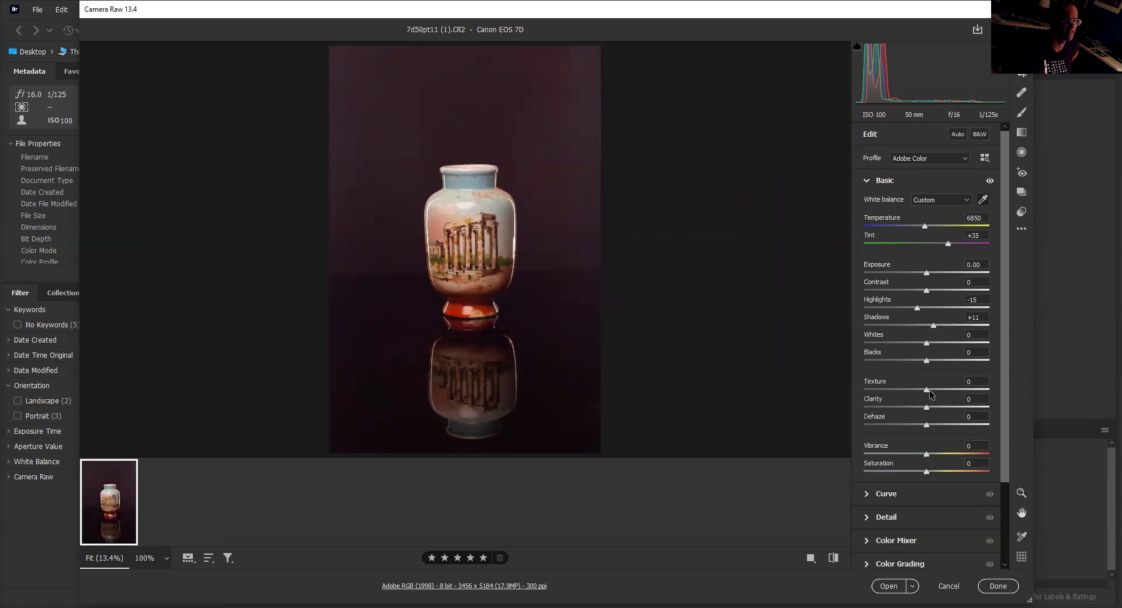
{"action": "left_click_drag", "start_coordinate": [927, 389], "coordinate": [931, 389]}
{"action": "left_click", "coordinate": [926, 412]}
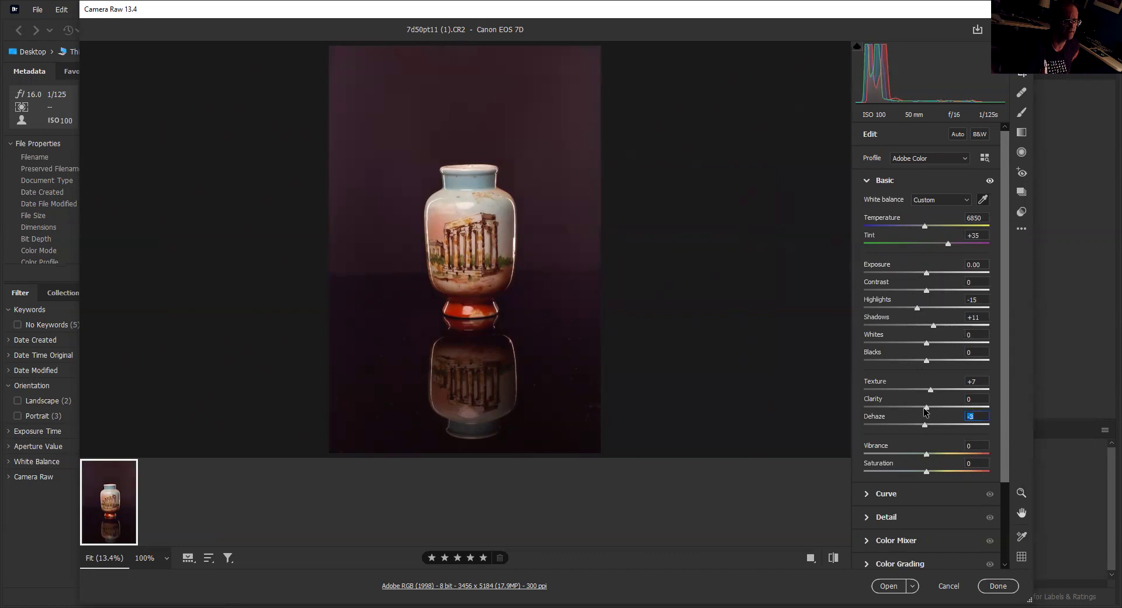
{"action": "left_click_drag", "start_coordinate": [922, 407], "coordinate": [928, 406]}
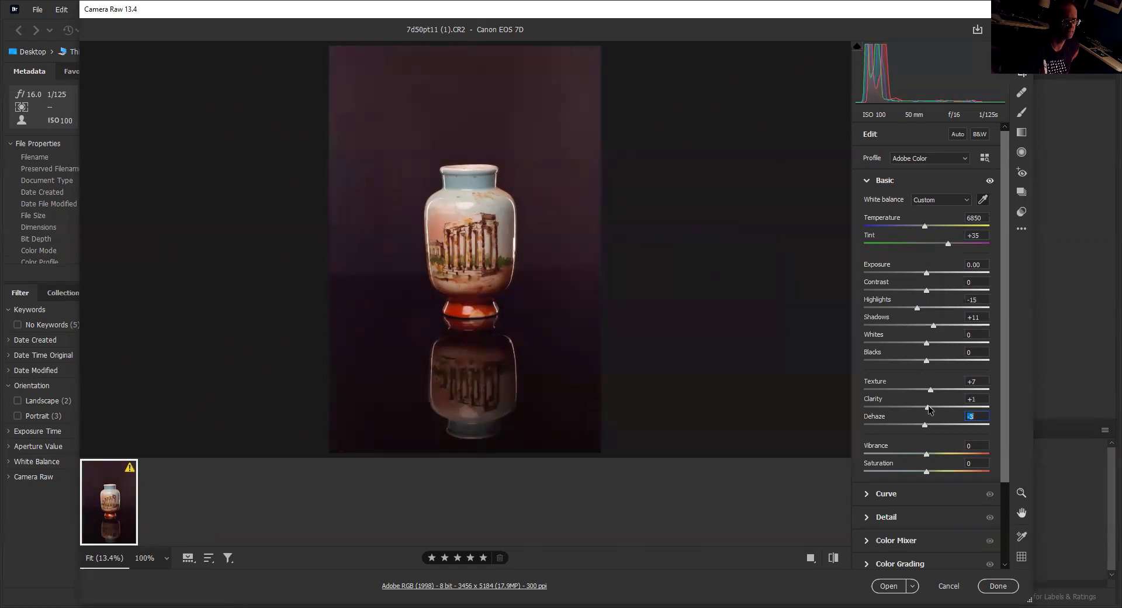
{"action": "left_click", "coordinate": [985, 417]}
{"action": "key", "text": "BackSpace"}
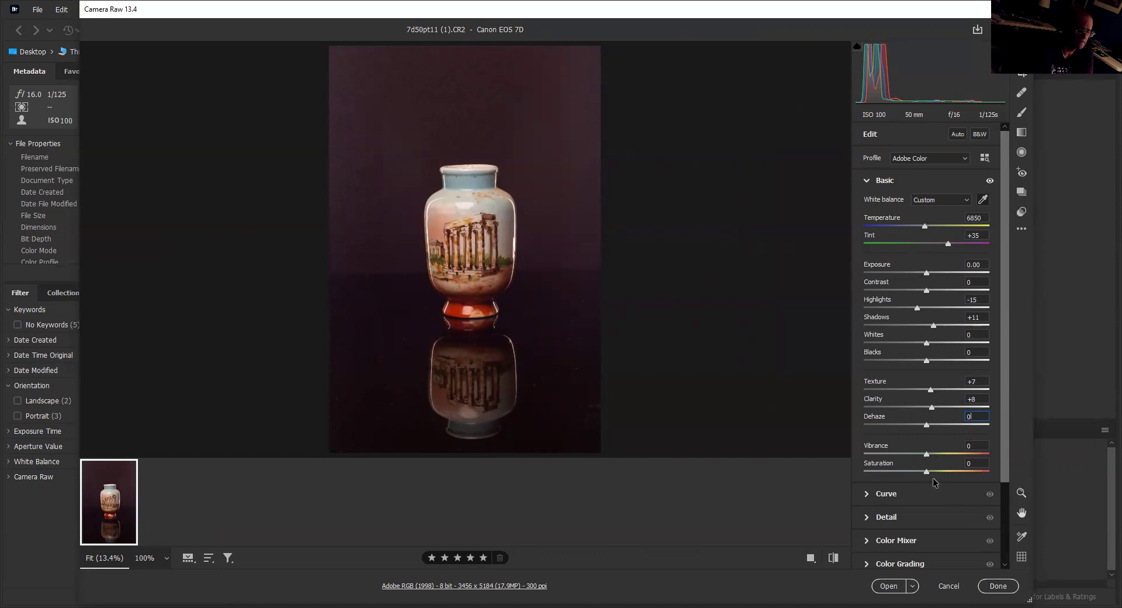
{"action": "left_click", "coordinate": [869, 180]}
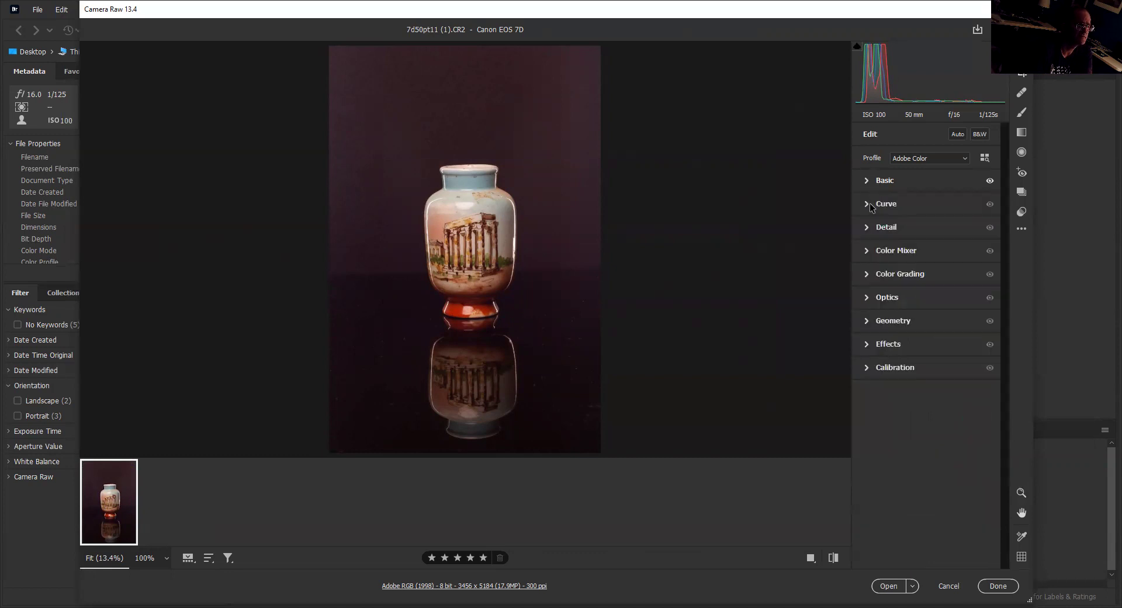
Step: Shape the vase photo's parametric tone curve with Shadows at +25 and Lights at -22
{"action": "left_click", "coordinate": [869, 203]}
{"action": "left_click_drag", "start_coordinate": [877, 349], "coordinate": [877, 350]}
{"action": "left_click_drag", "start_coordinate": [934, 293], "coordinate": [941, 293]}
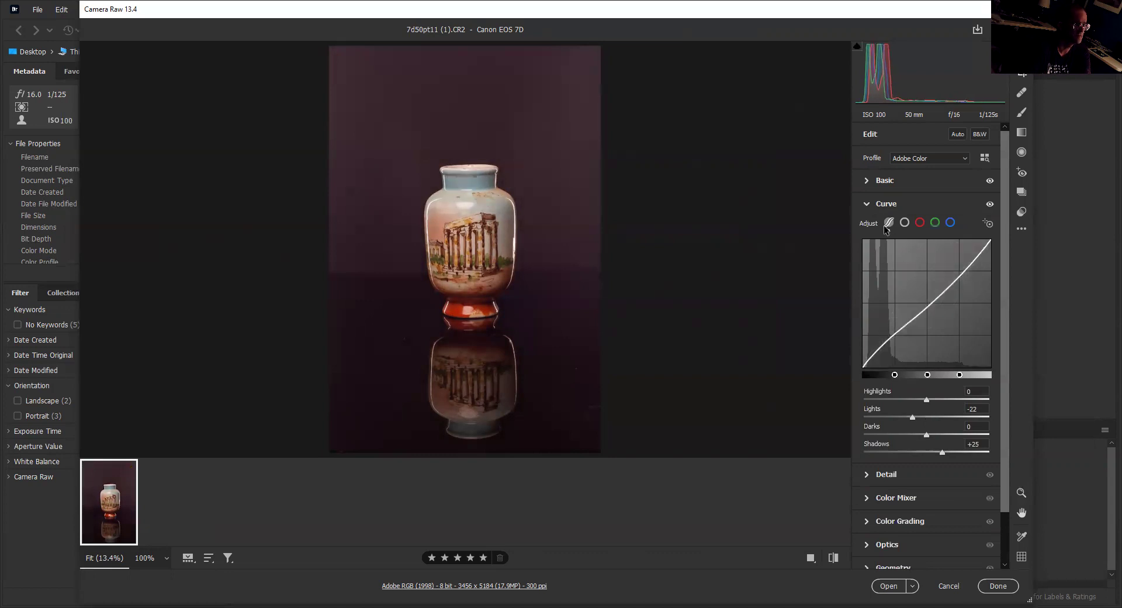
{"action": "left_click", "coordinate": [868, 204]}
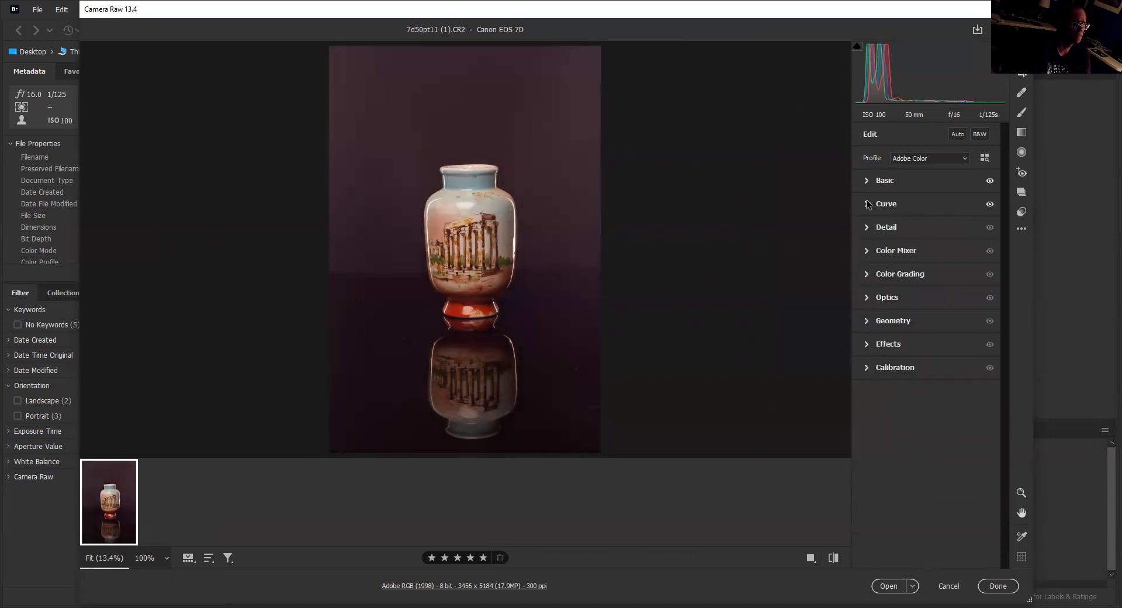
Step: Set the vase photo's Sharpening to 144, Noise Reduction to 52 and Color Noise Reduction to about 38
{"action": "left_click", "coordinate": [867, 230]}
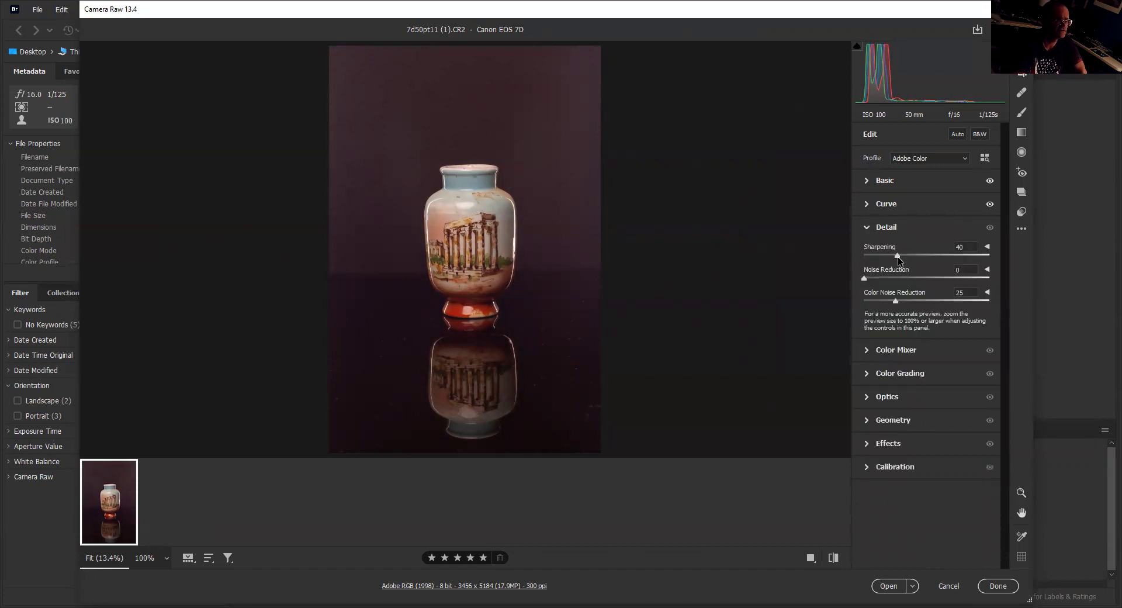
{"action": "left_click_drag", "start_coordinate": [897, 256], "coordinate": [974, 261]}
{"action": "left_click_drag", "start_coordinate": [973, 256], "coordinate": [983, 256]}
{"action": "left_click_drag", "start_coordinate": [866, 280], "coordinate": [913, 299]}
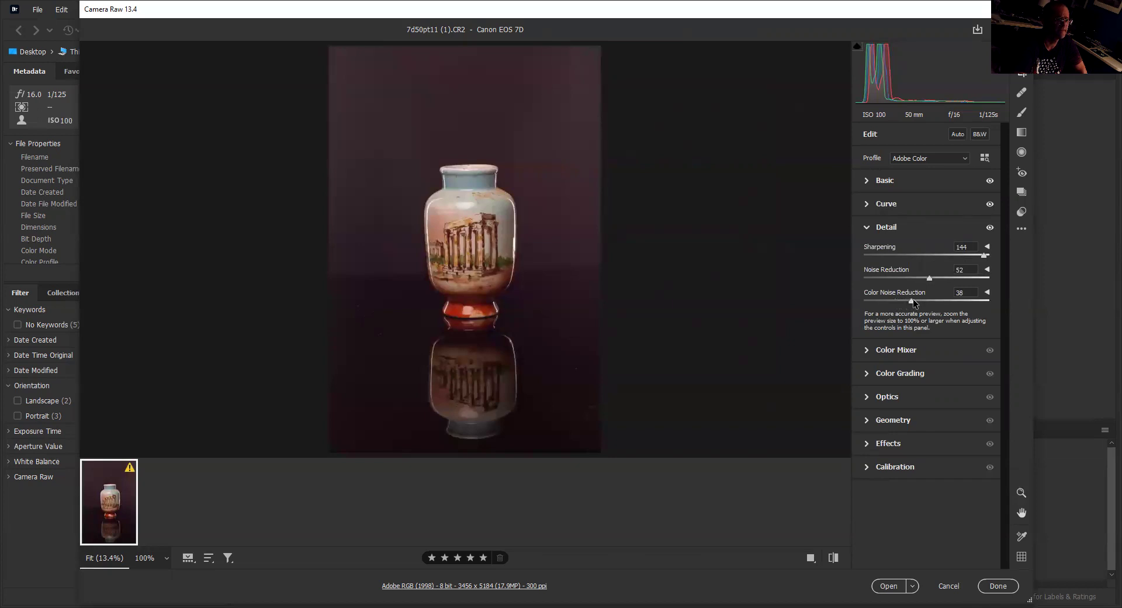
{"action": "left_click", "coordinate": [871, 229]}
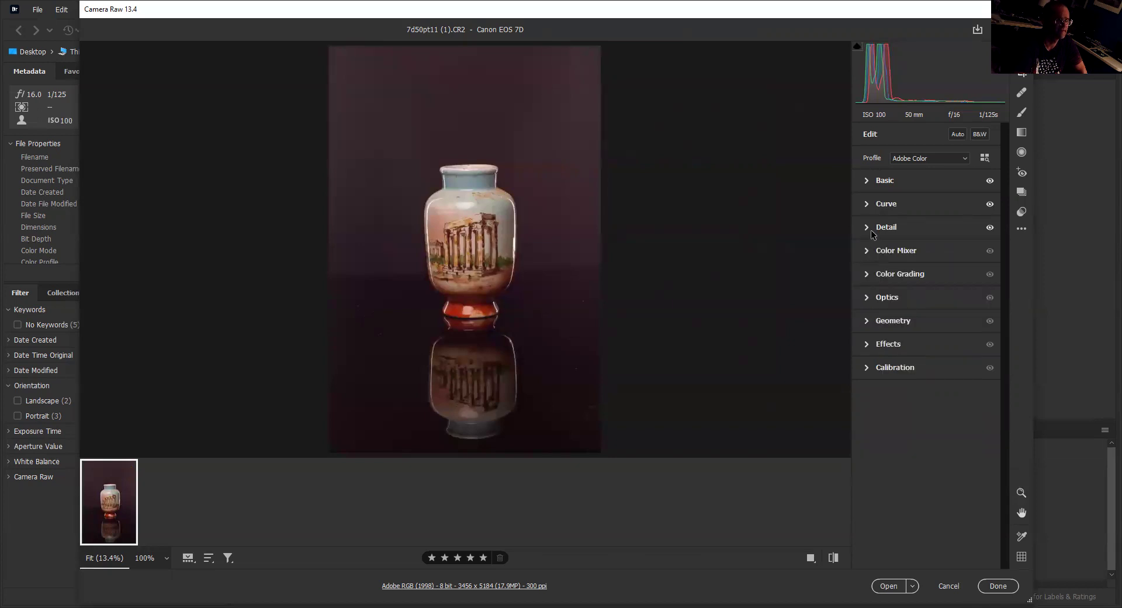
Step: Enable chromatic aberration removal and lens profile corrections for the vase photo
{"action": "left_click", "coordinate": [867, 299]}
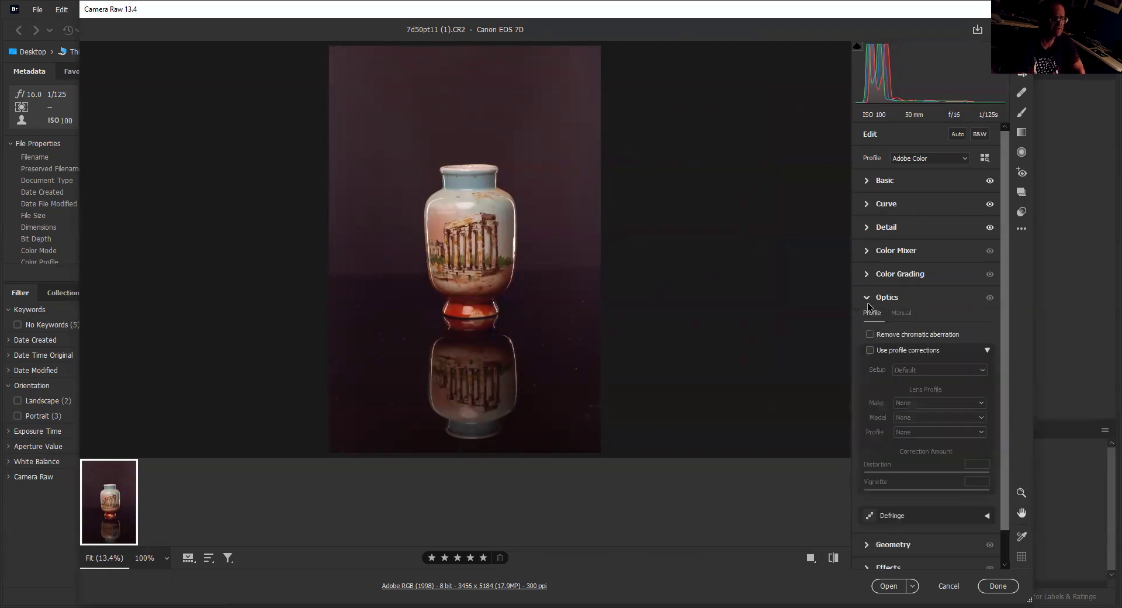
{"action": "left_click", "coordinate": [870, 335]}
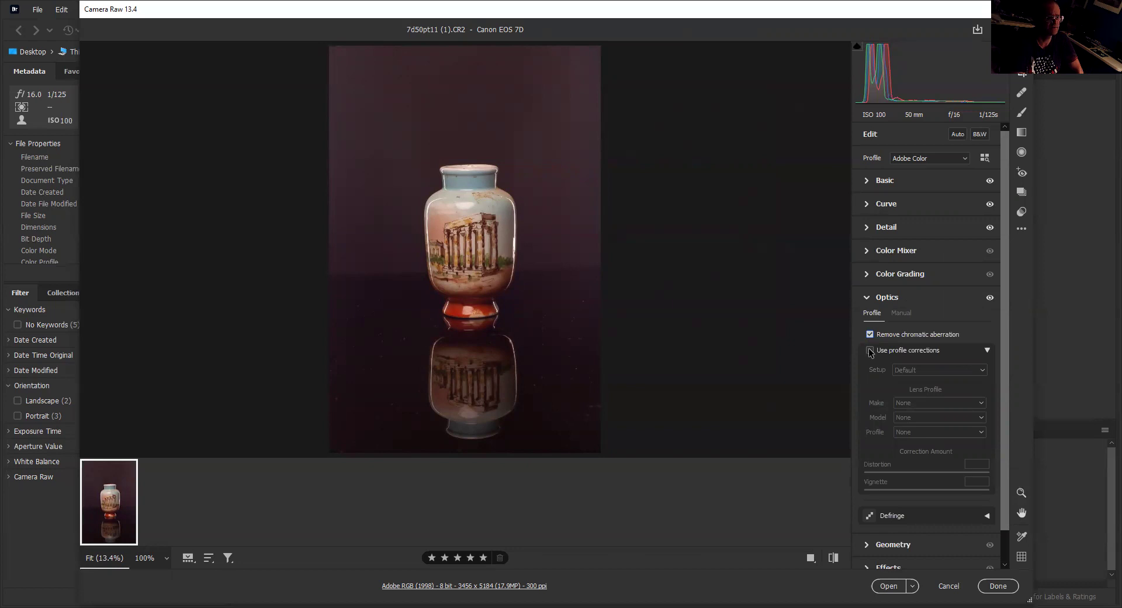
{"action": "left_click", "coordinate": [870, 351]}
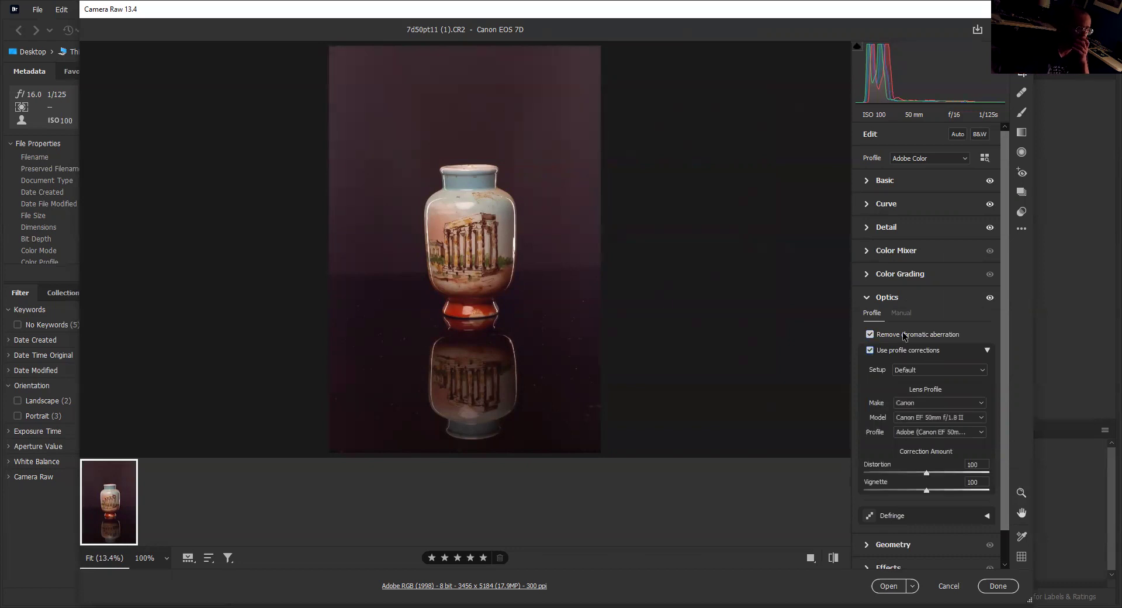
{"action": "left_click", "coordinate": [869, 299]}
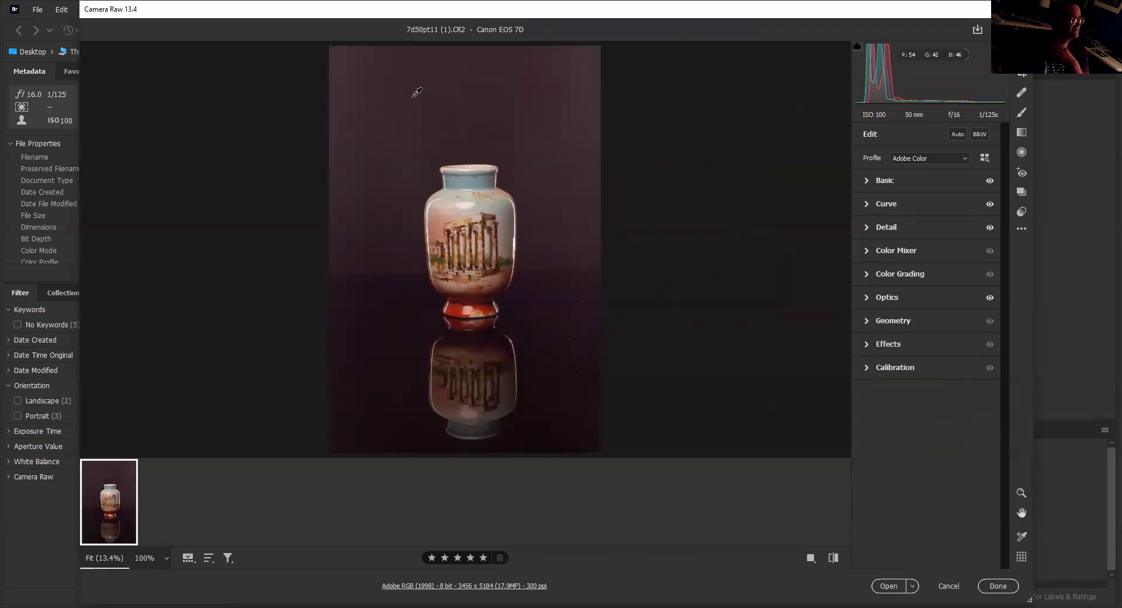
Step: Apply the Auto Upright perspective correction to the vase photo
{"action": "left_click", "coordinate": [868, 321]}
{"action": "left_click", "coordinate": [868, 321]}
{"action": "left_click", "coordinate": [869, 321]}
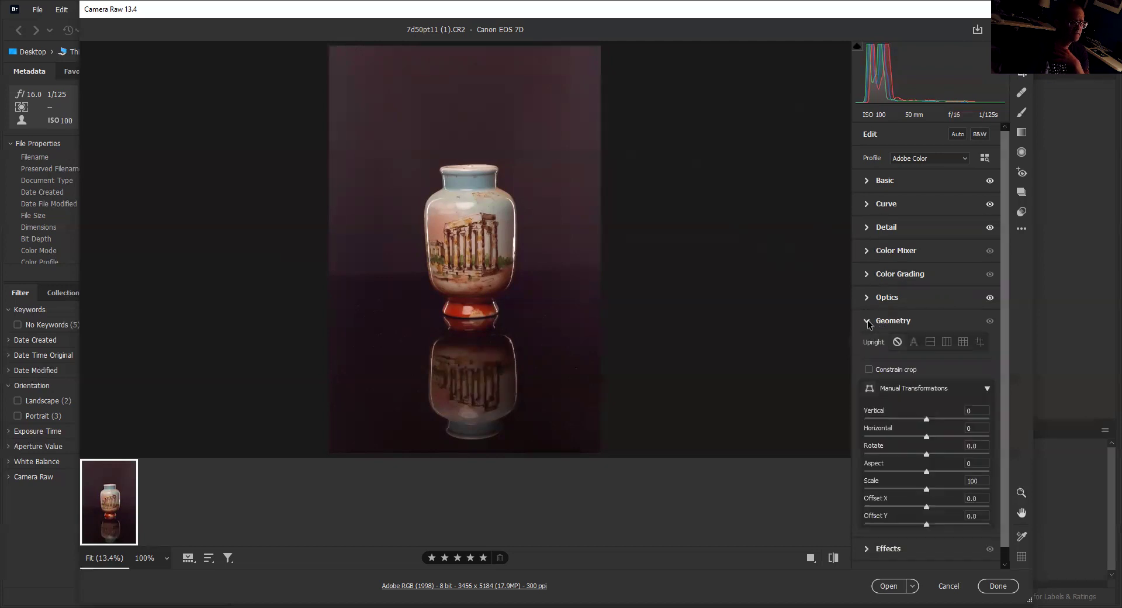
{"action": "left_click", "coordinate": [913, 342]}
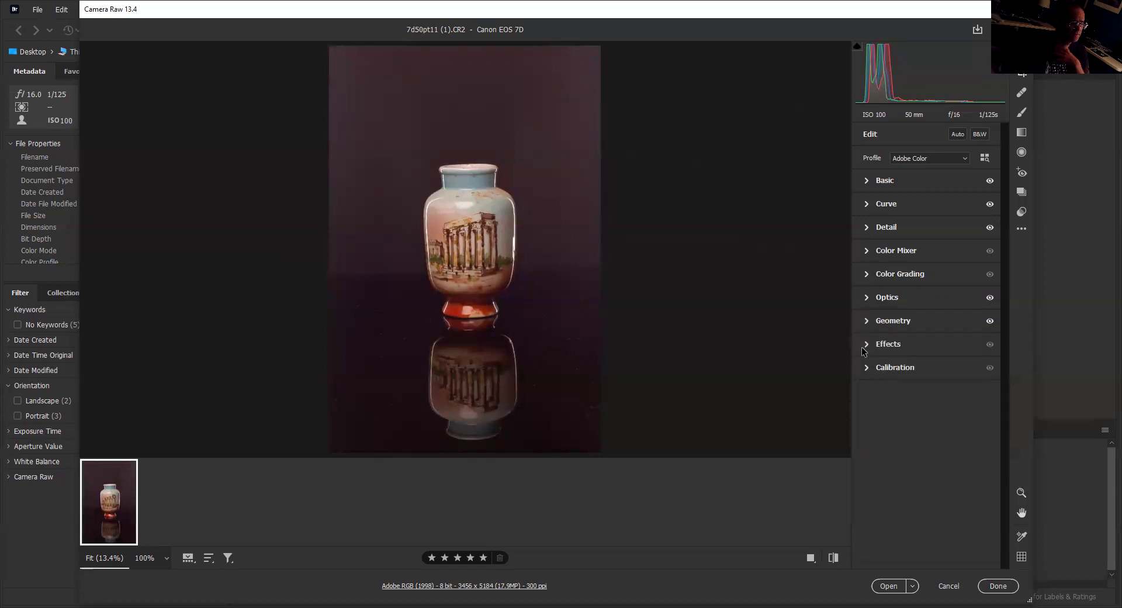
Step: Set the vase photo's Vignetting to -4 and save its Camera Raw edits
{"action": "left_click", "coordinate": [867, 344]}
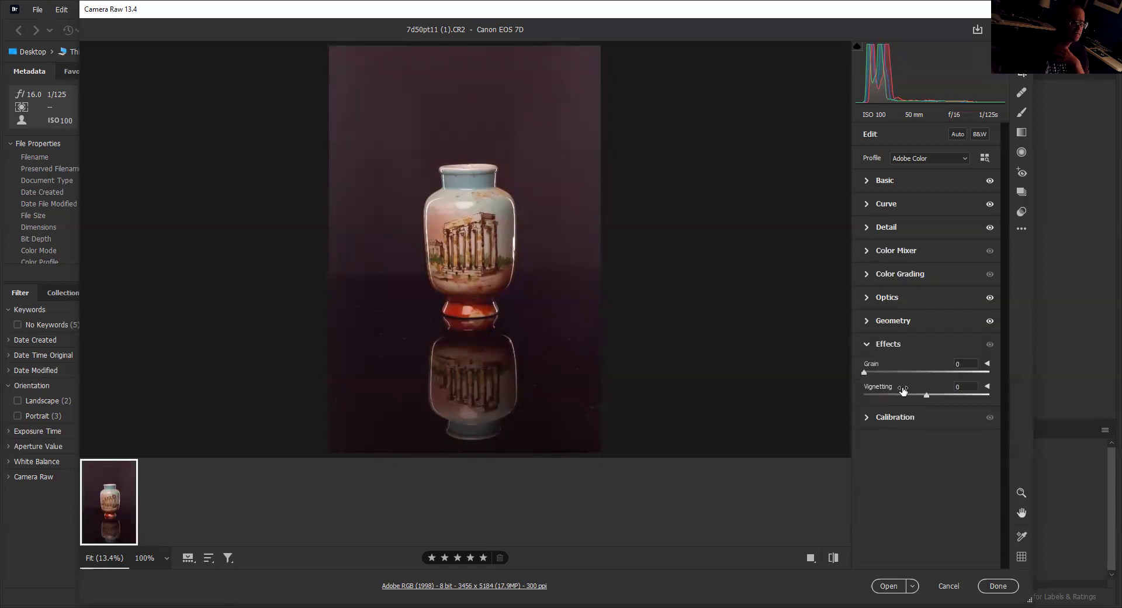
{"action": "left_click_drag", "start_coordinate": [926, 396], "coordinate": [925, 395]}
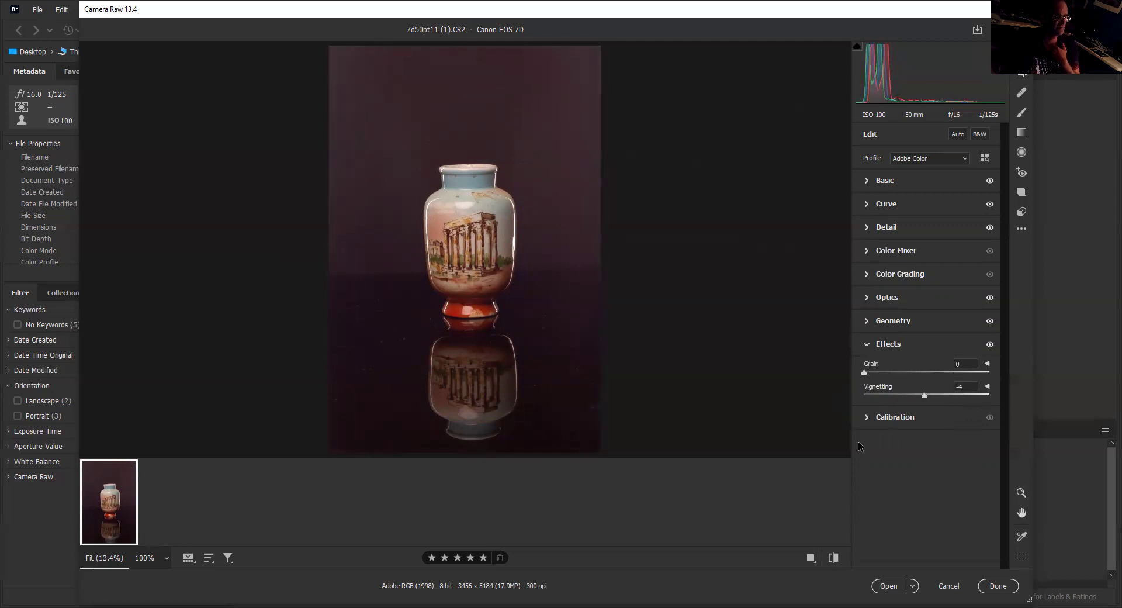
{"action": "left_click", "coordinate": [999, 586]}
Step: Open the bottle photo 7d50pt11.CR2 in Camera Raw and sample its white balance from the background at the photo's upper right
{"action": "left_click", "coordinate": [670, 504]}
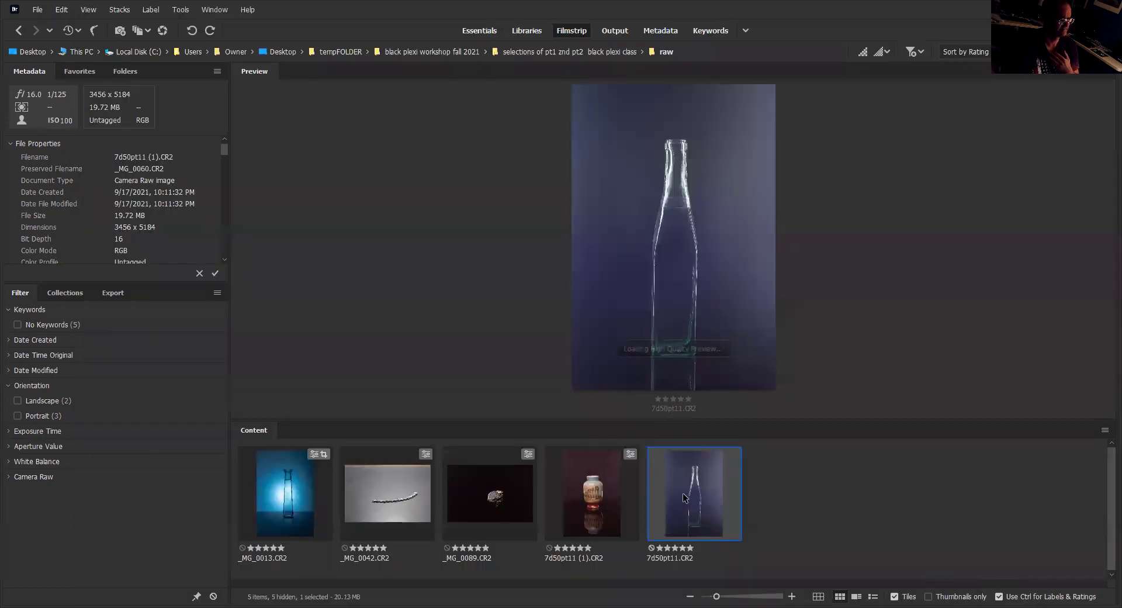
{"action": "double_click", "coordinate": [692, 499]}
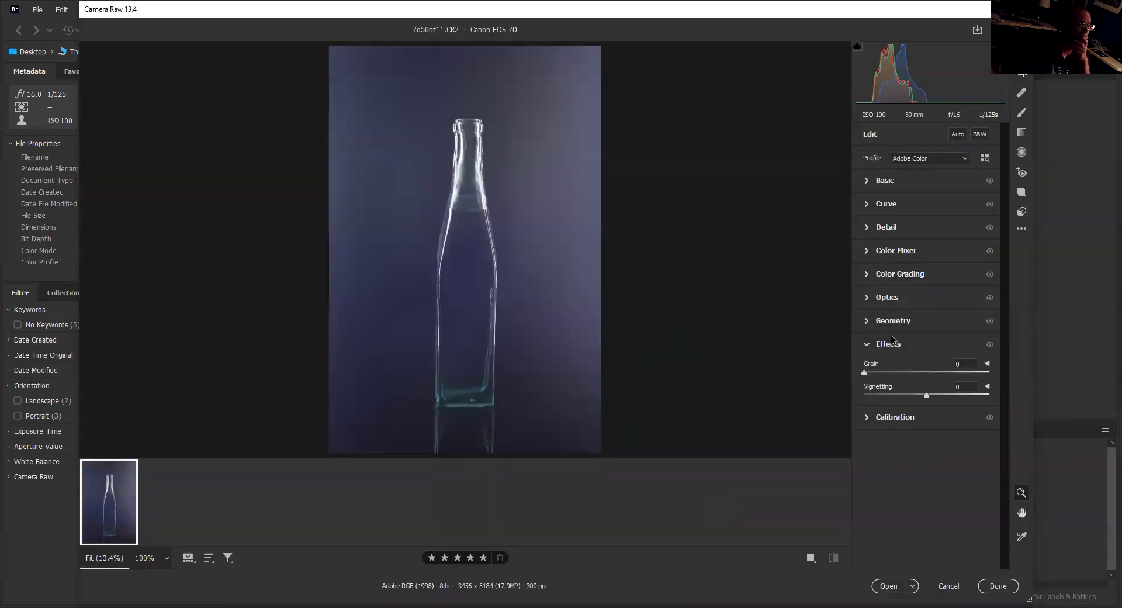
{"action": "left_click", "coordinate": [868, 182]}
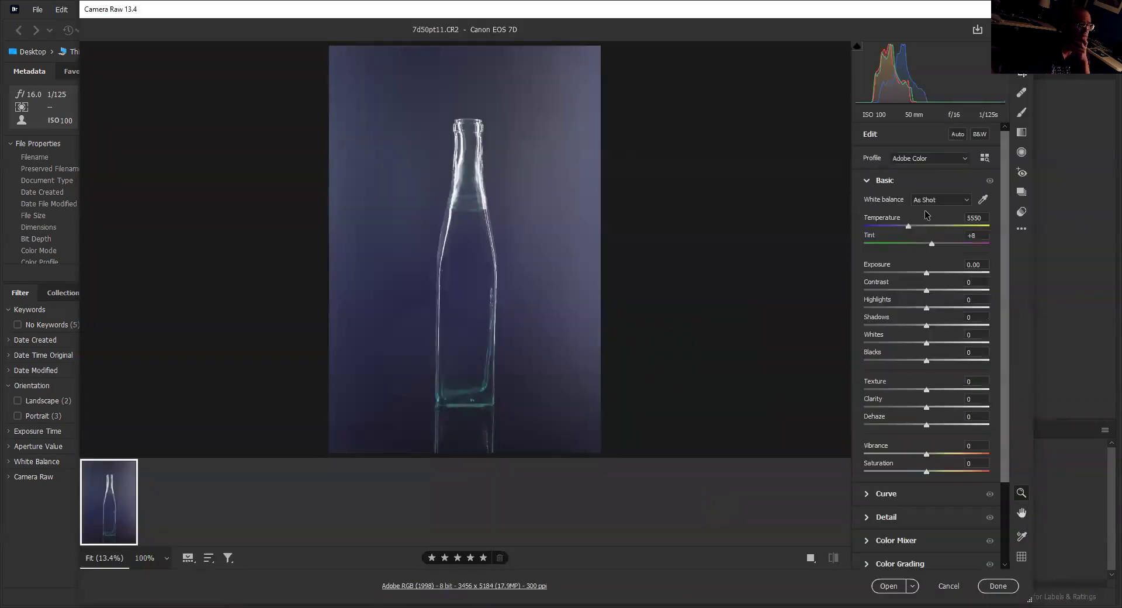
{"action": "left_click", "coordinate": [983, 201]}
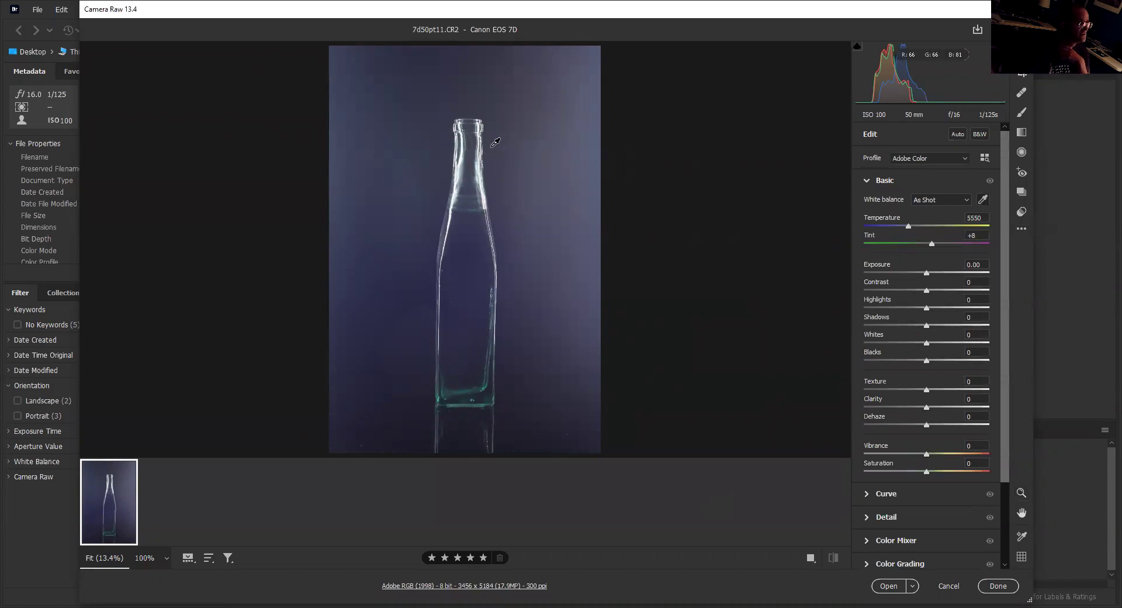
{"action": "left_click", "coordinate": [558, 78]}
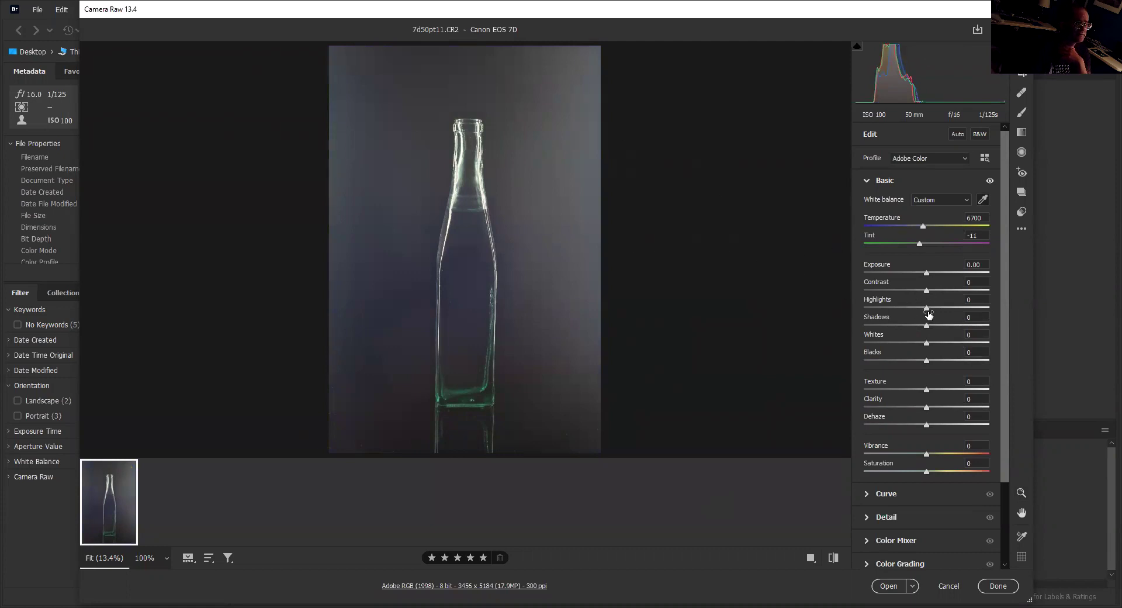
Step: Set the bottle photo's Highlights to -10, Shadows to +7, Texture to +5 and Clarity to +7
{"action": "left_click_drag", "start_coordinate": [929, 313], "coordinate": [921, 312]}
{"action": "left_click_drag", "start_coordinate": [927, 325], "coordinate": [932, 326]}
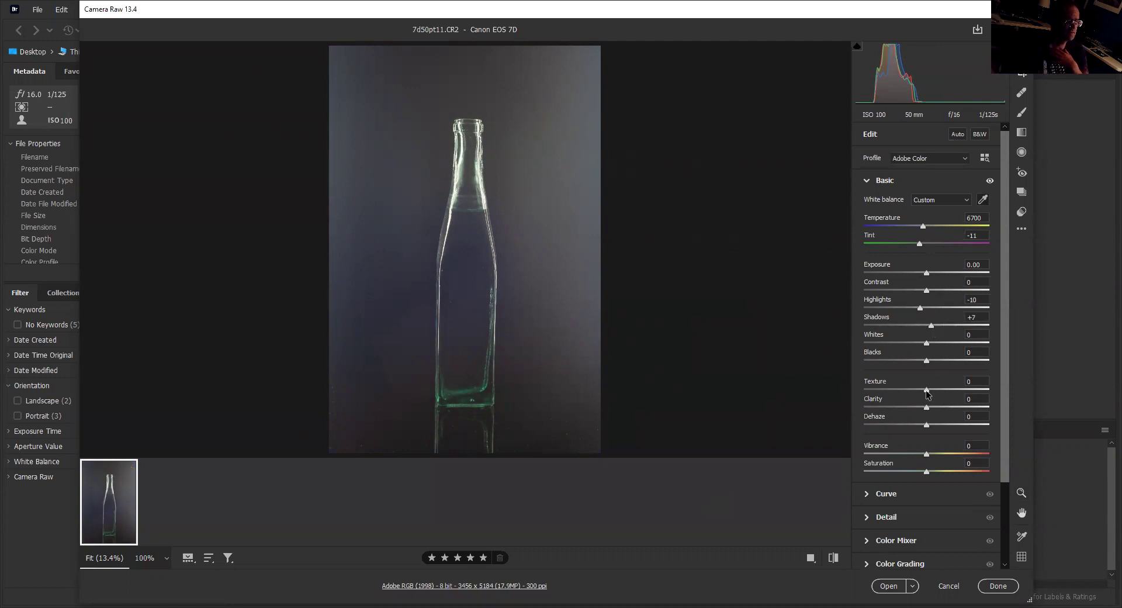
{"action": "left_click_drag", "start_coordinate": [927, 389], "coordinate": [929, 389]}
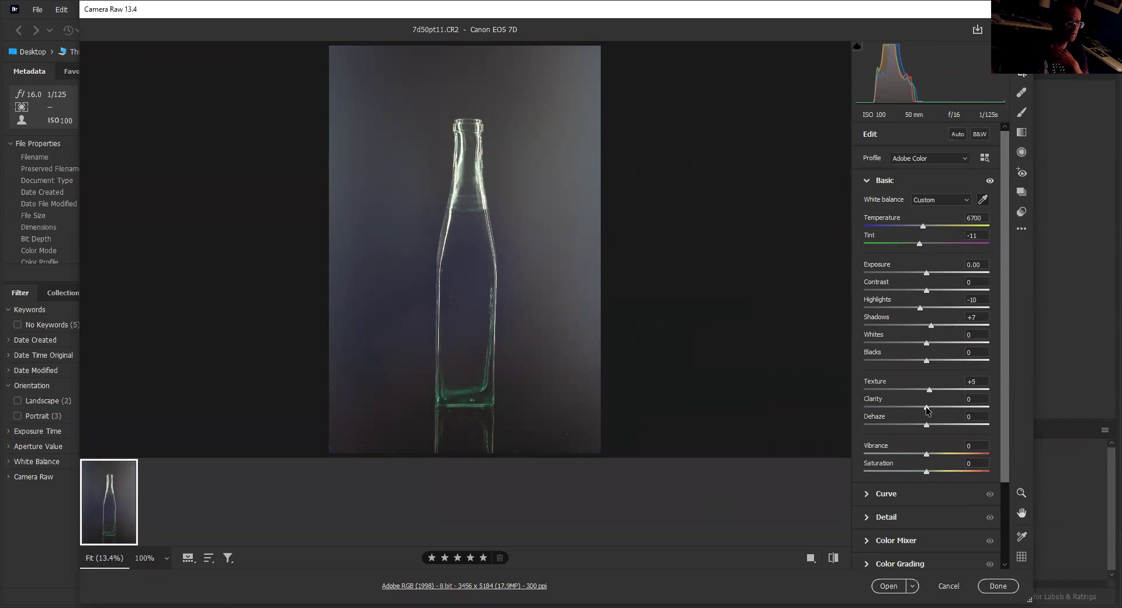
{"action": "left_click_drag", "start_coordinate": [926, 407], "coordinate": [931, 407]}
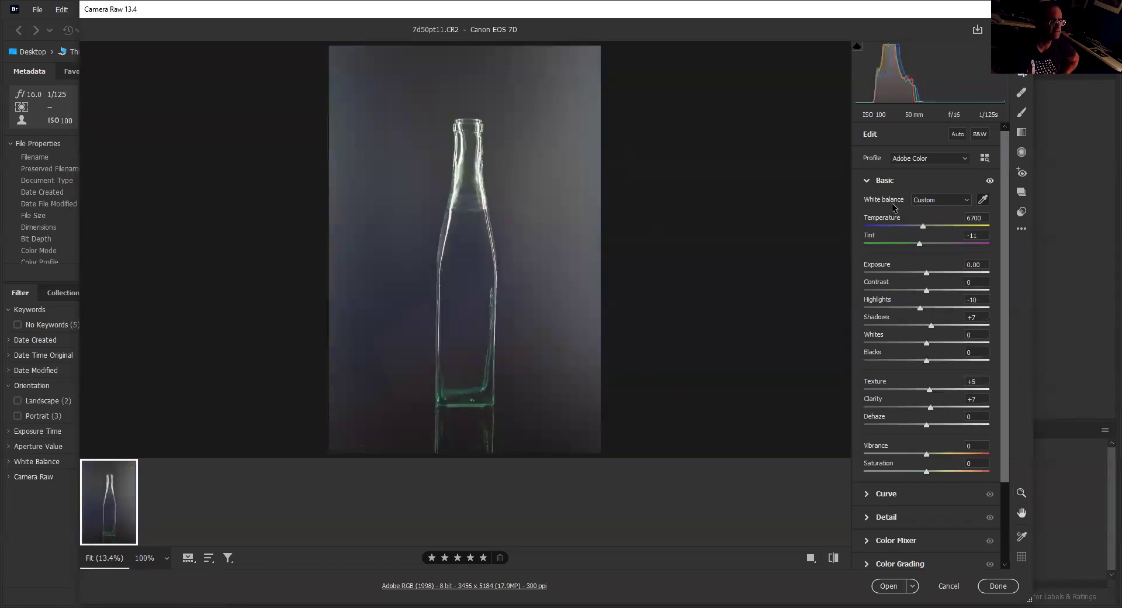
{"action": "left_click", "coordinate": [870, 186]}
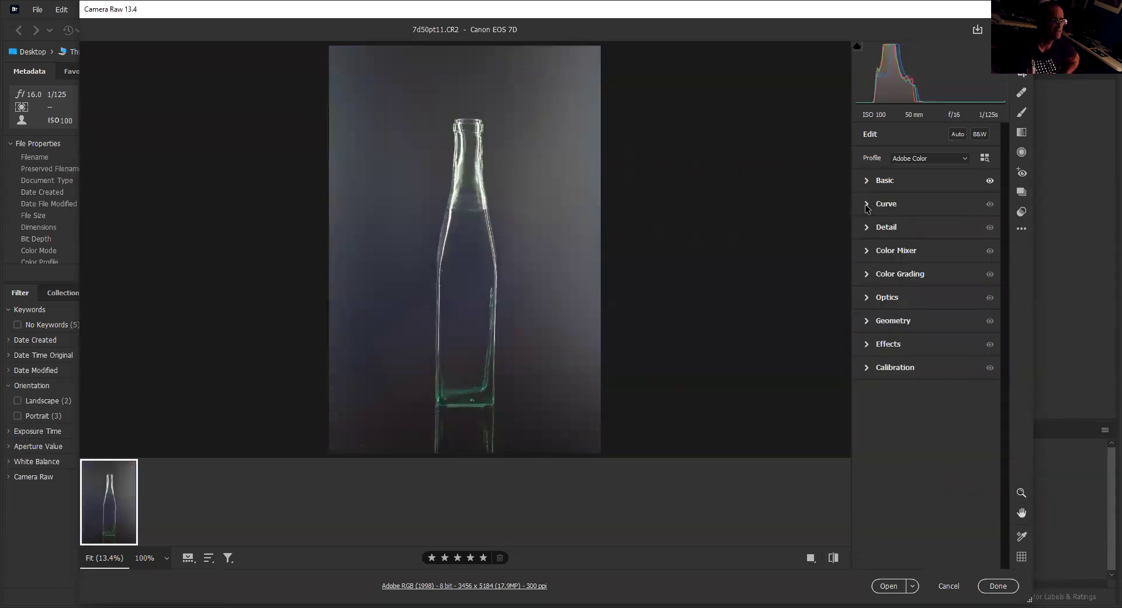
Step: Shape the bottle photo's parametric tone curve with Shadows at +26 and Lights at -32
{"action": "left_click", "coordinate": [868, 205]}
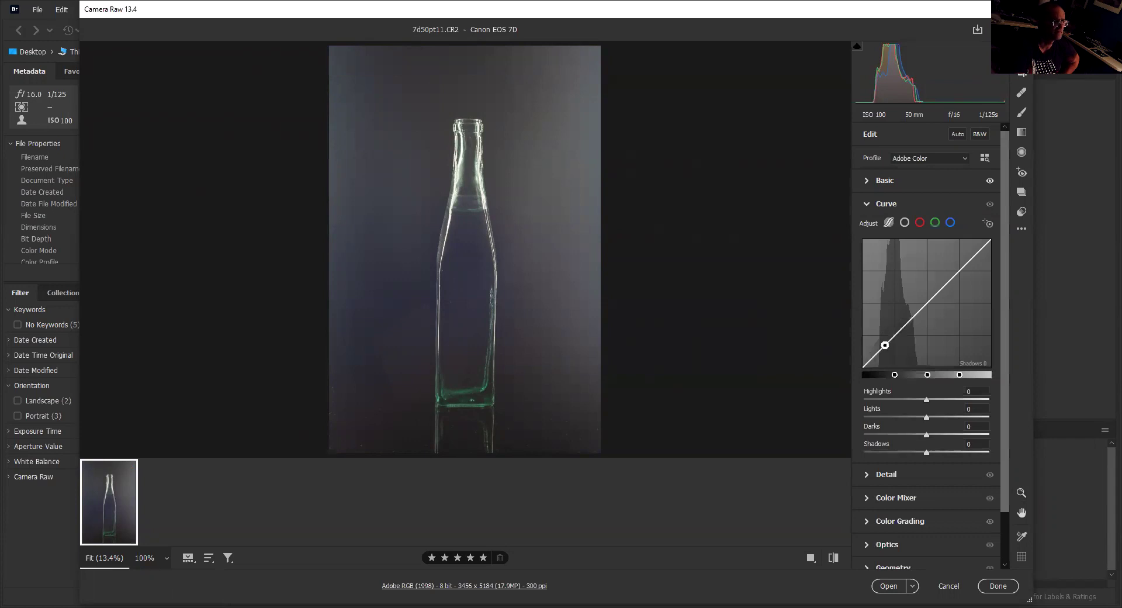
{"action": "left_click_drag", "start_coordinate": [882, 349], "coordinate": [882, 335]}
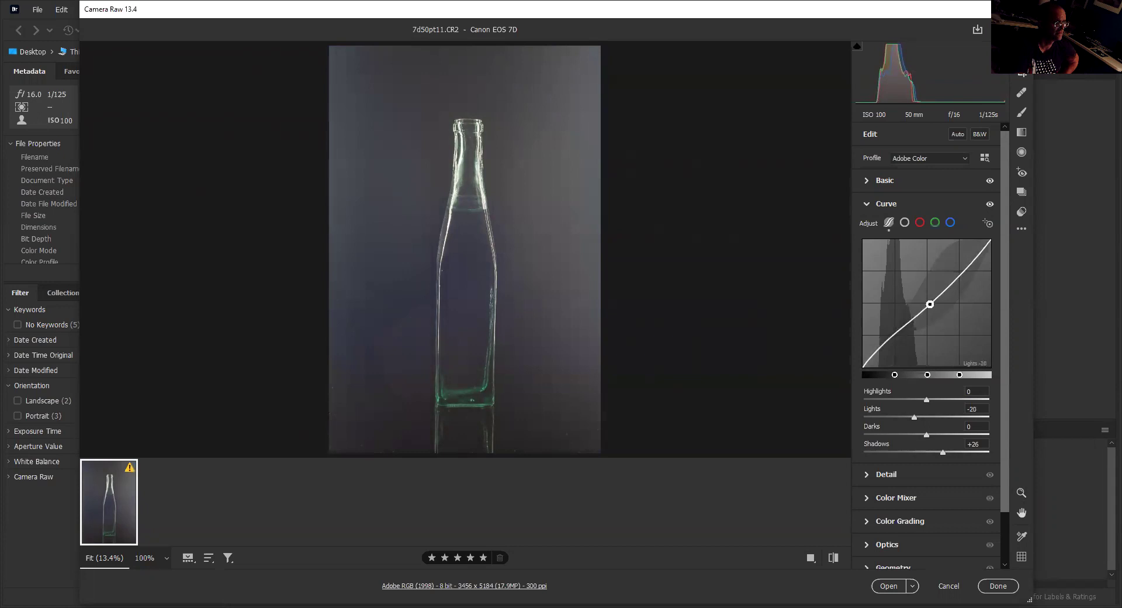
{"action": "left_click_drag", "start_coordinate": [930, 300], "coordinate": [931, 327]}
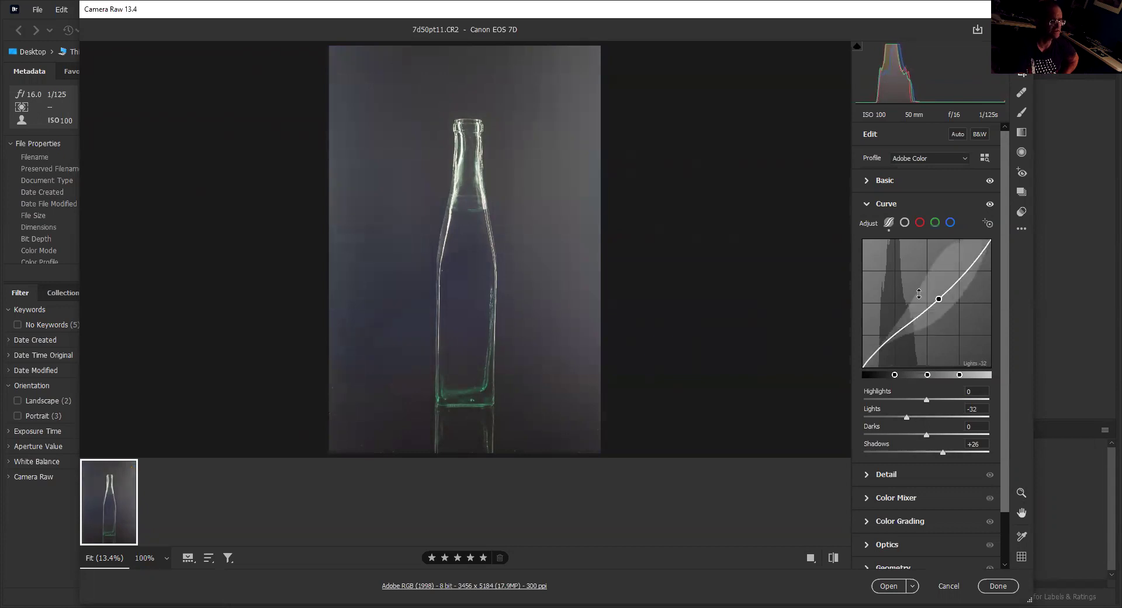
{"action": "left_click", "coordinate": [867, 203]}
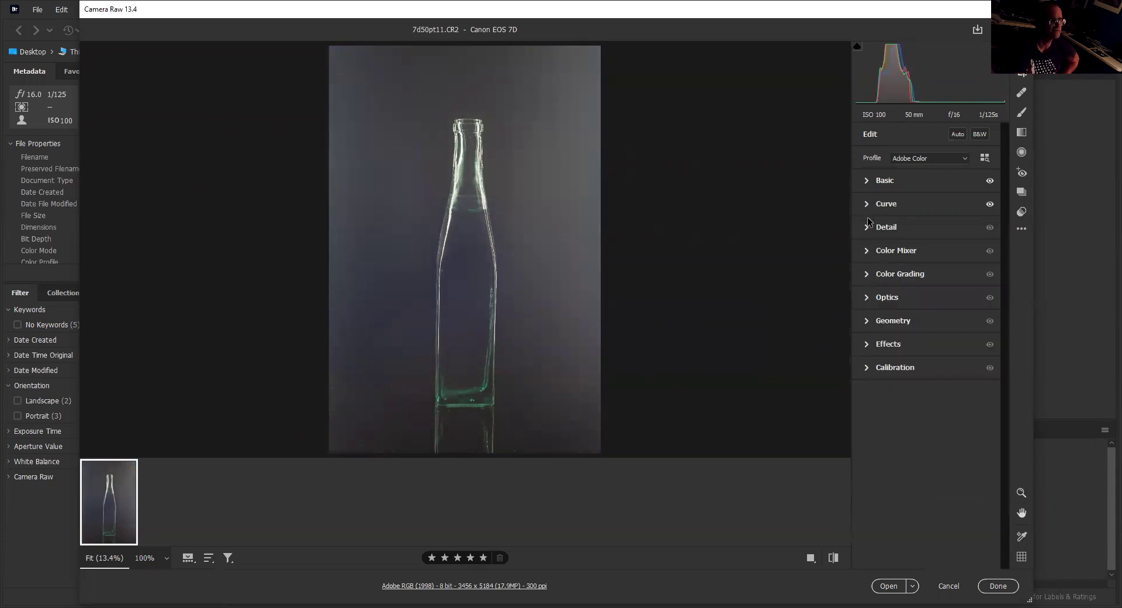
Step: Set the bottle photo's Sharpening to 142, Noise Reduction to 50 and Color Noise Reduction to 39
{"action": "left_click", "coordinate": [870, 227]}
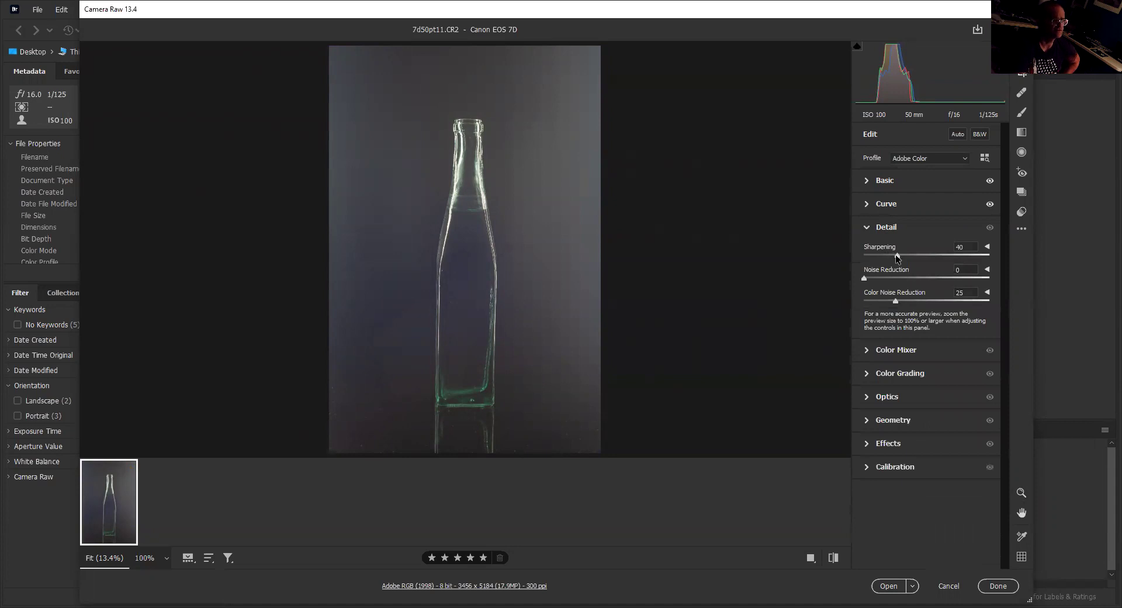
{"action": "left_click_drag", "start_coordinate": [899, 257], "coordinate": [984, 267]}
{"action": "left_click_drag", "start_coordinate": [864, 280], "coordinate": [924, 281]}
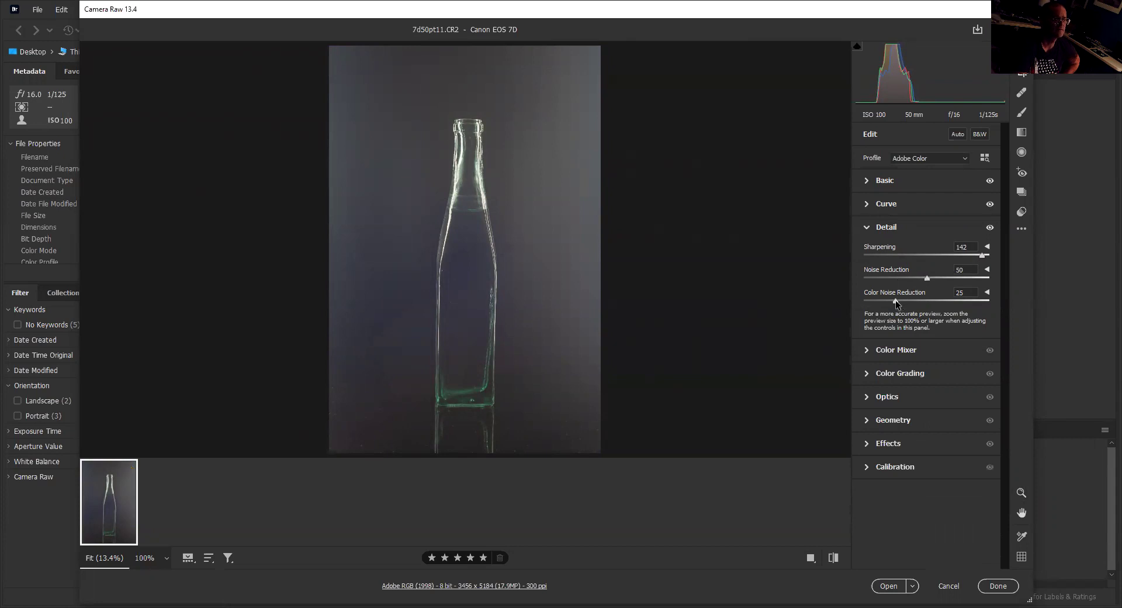
{"action": "left_click_drag", "start_coordinate": [896, 300], "coordinate": [907, 300]}
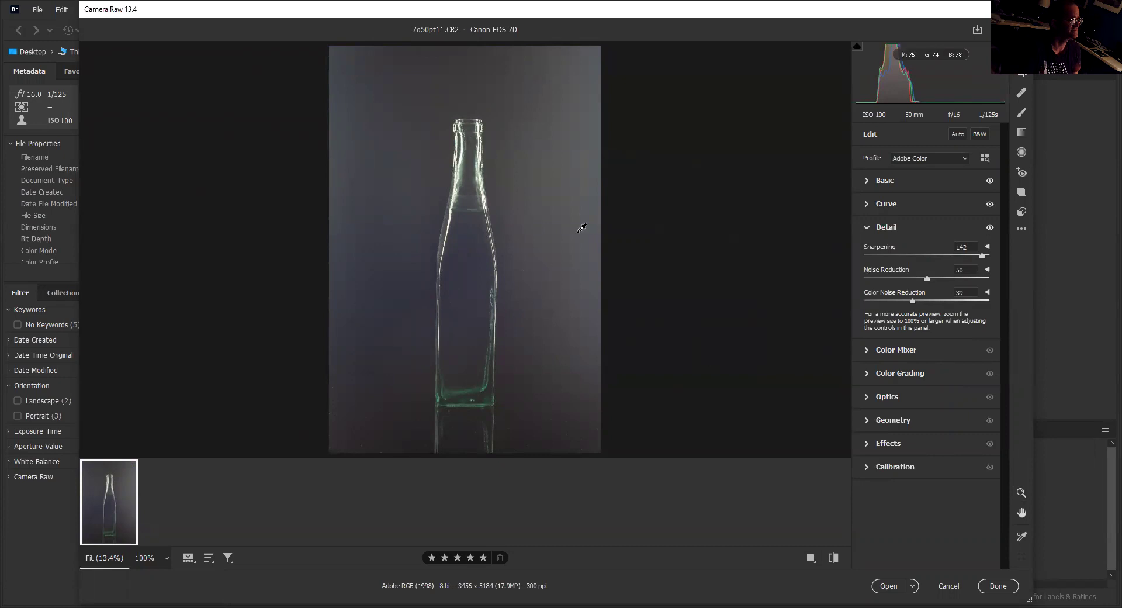
Step: Remove chromatic aberration and enable lens profile corrections for the bottle photo, keeping the Canon EF 50mm f/1.8 II profile
{"action": "left_click", "coordinate": [866, 232]}
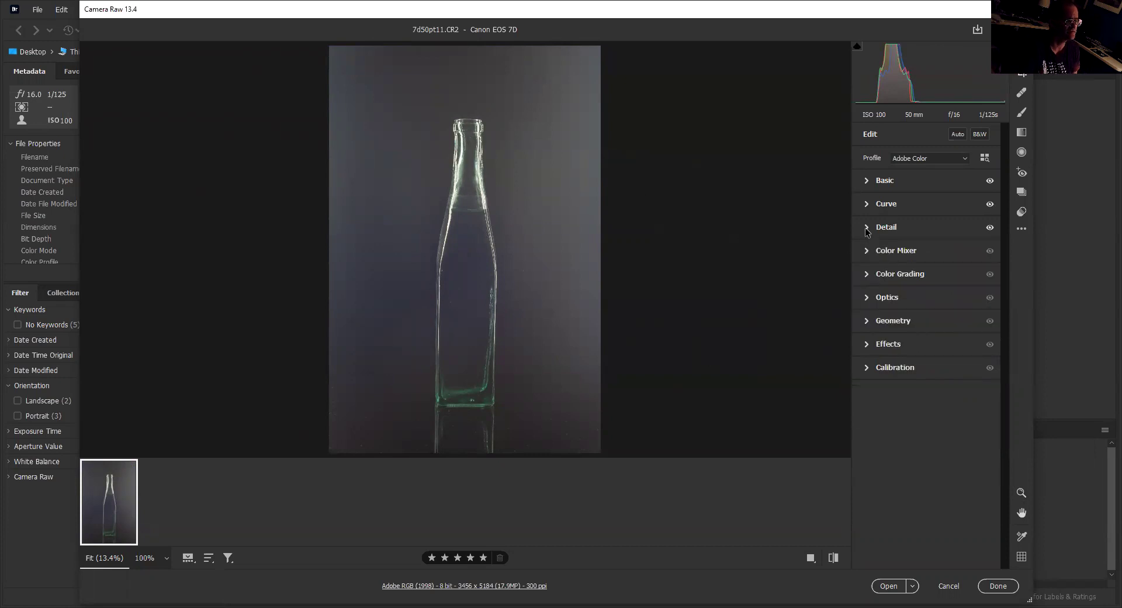
{"action": "left_click", "coordinate": [868, 300]}
{"action": "left_click", "coordinate": [870, 335]}
{"action": "left_click", "coordinate": [870, 350]}
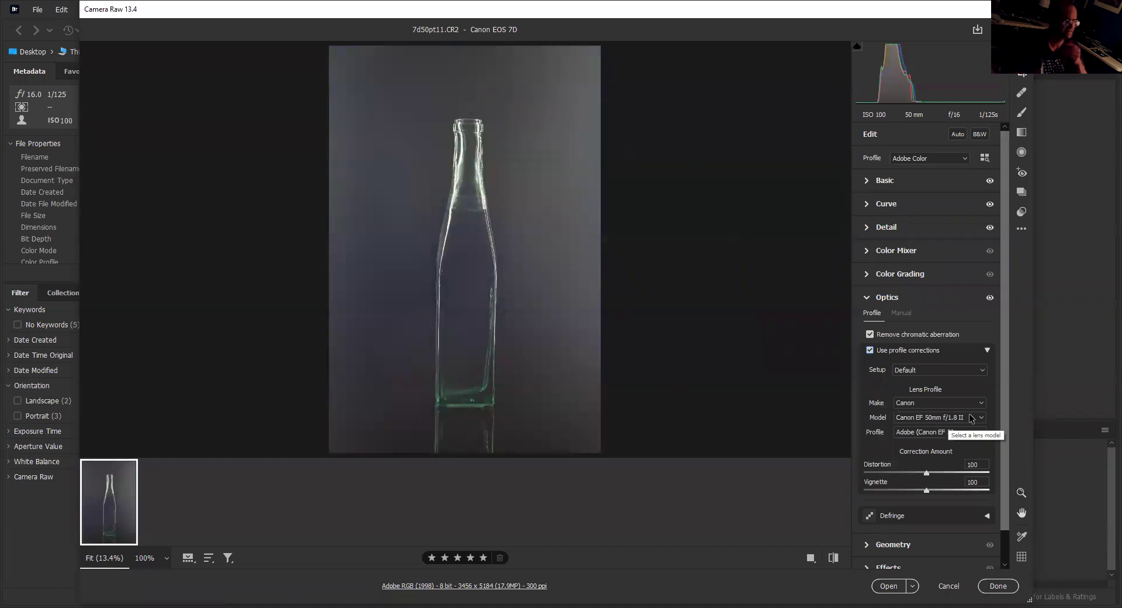
{"action": "left_click", "coordinate": [867, 299]}
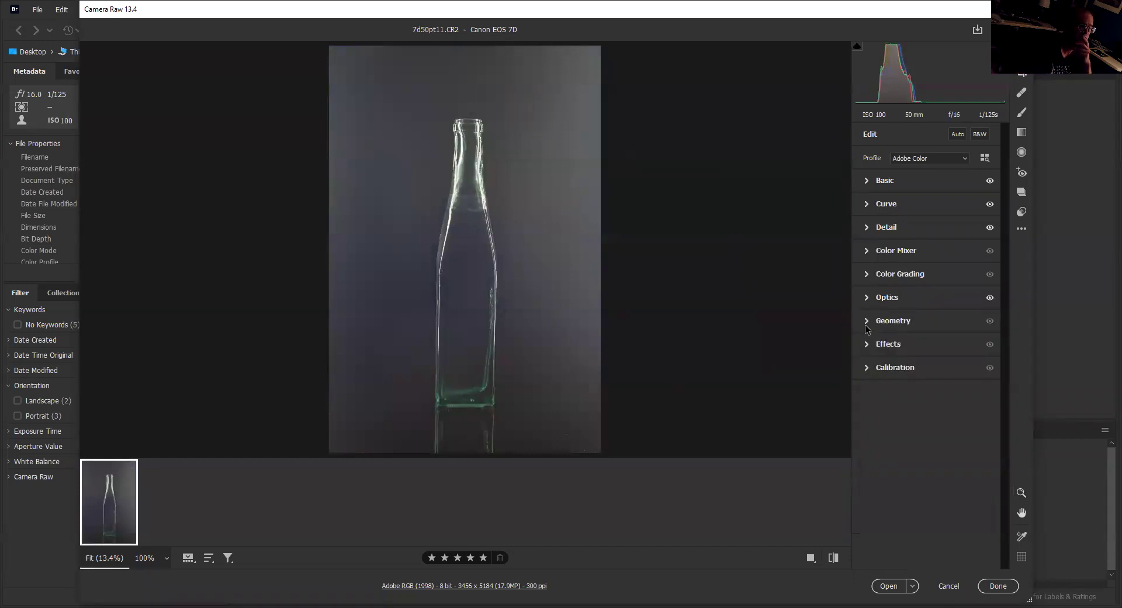
Step: Straighten the bottle photo's perspective with the Auto Upright correction in Geometry
{"action": "left_click", "coordinate": [868, 321]}
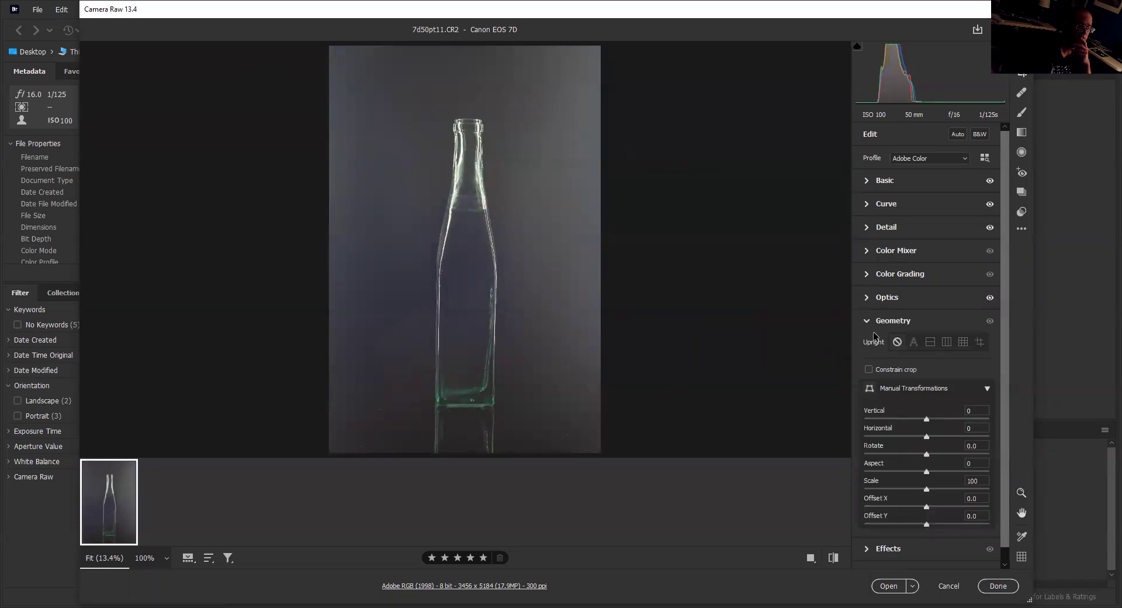
{"action": "left_click", "coordinate": [915, 346]}
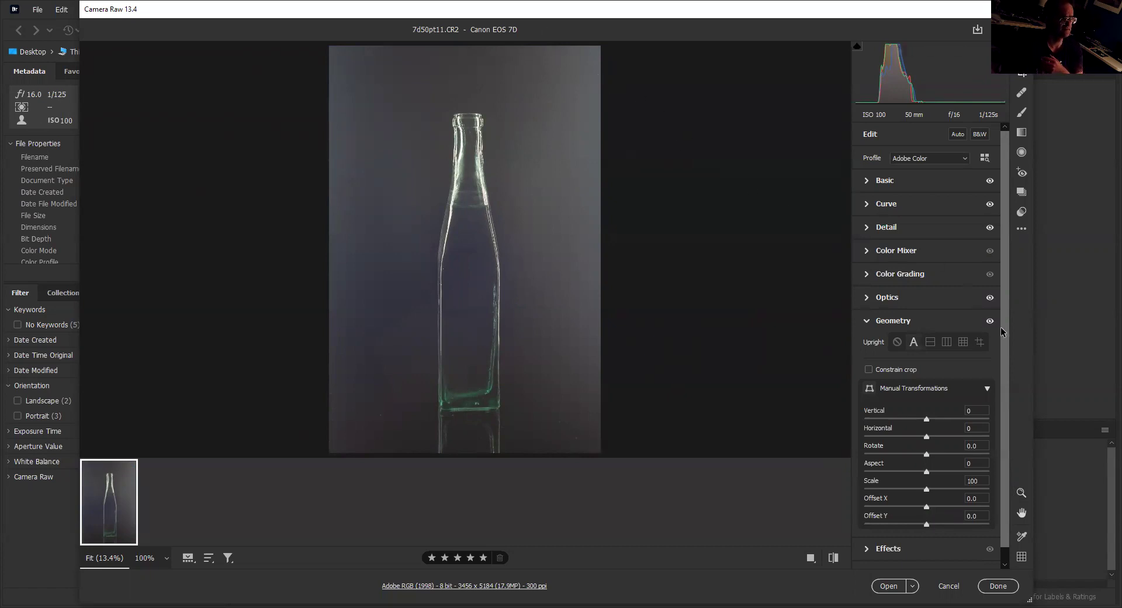
{"action": "left_click", "coordinate": [868, 322]}
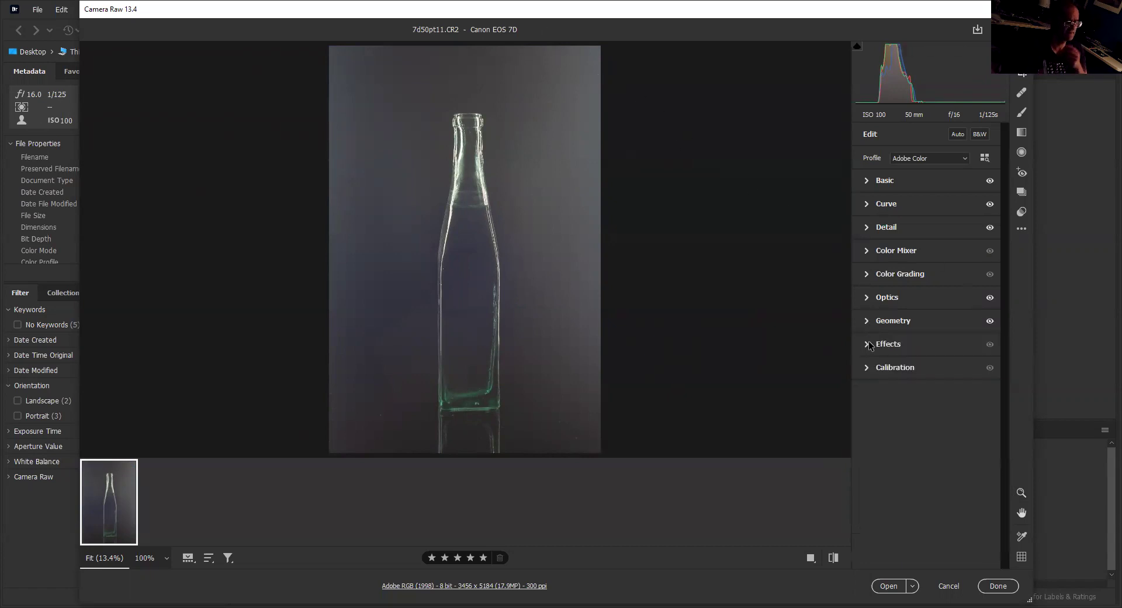
Step: Set the bottle photo's Vignetting to -8 and finish its Camera Raw edit, keeping the settings
{"action": "left_click", "coordinate": [868, 345]}
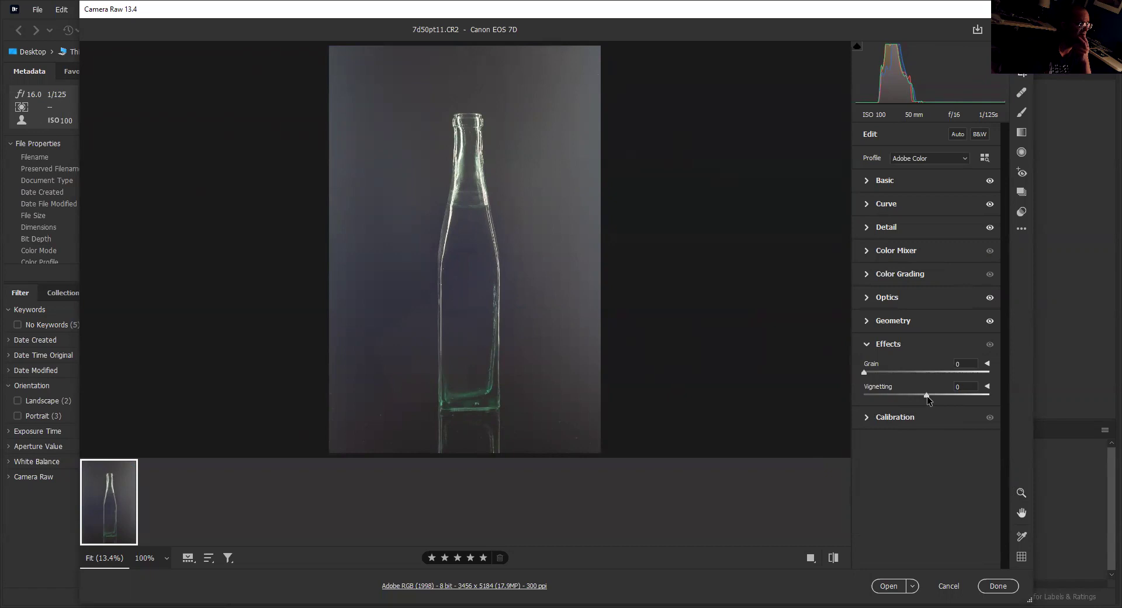
{"action": "left_click_drag", "start_coordinate": [927, 396], "coordinate": [922, 396]}
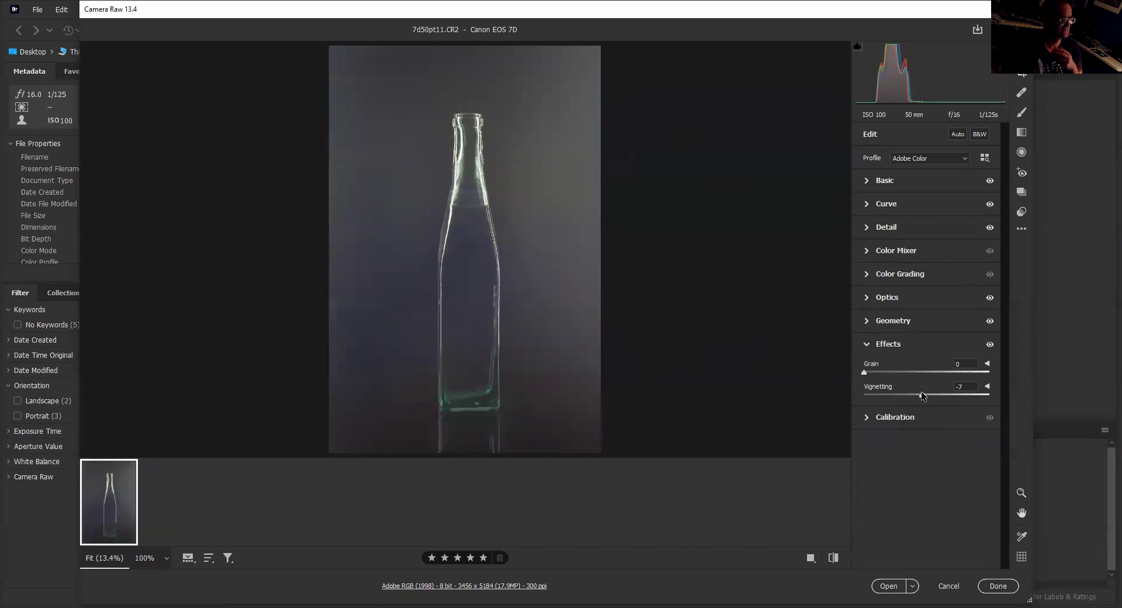
{"action": "left_click_drag", "start_coordinate": [922, 395], "coordinate": [921, 396]}
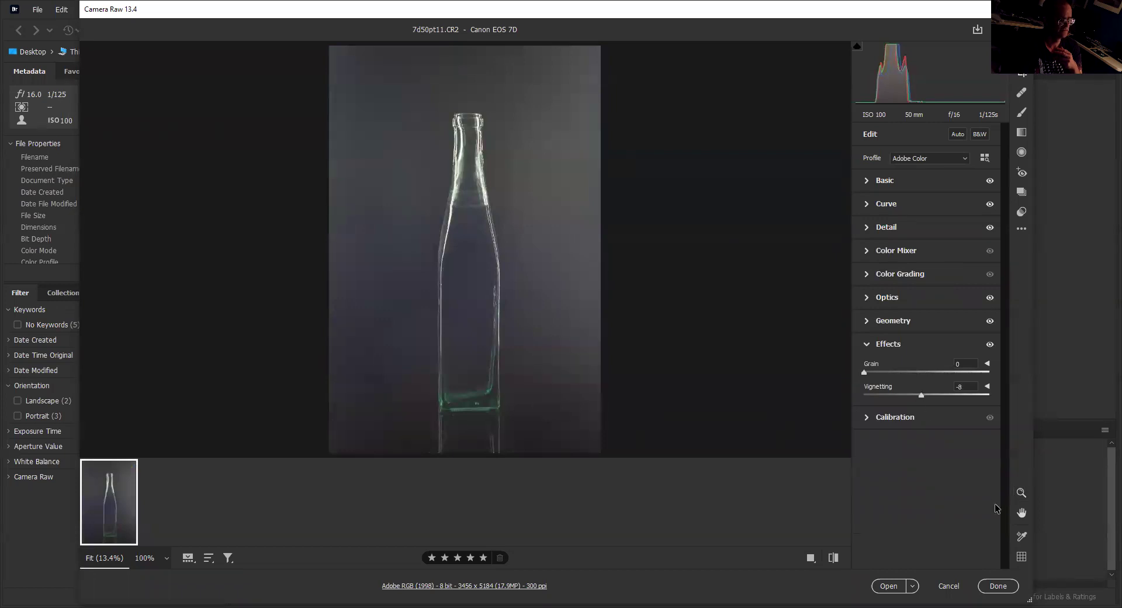
{"action": "left_click", "coordinate": [998, 587]}
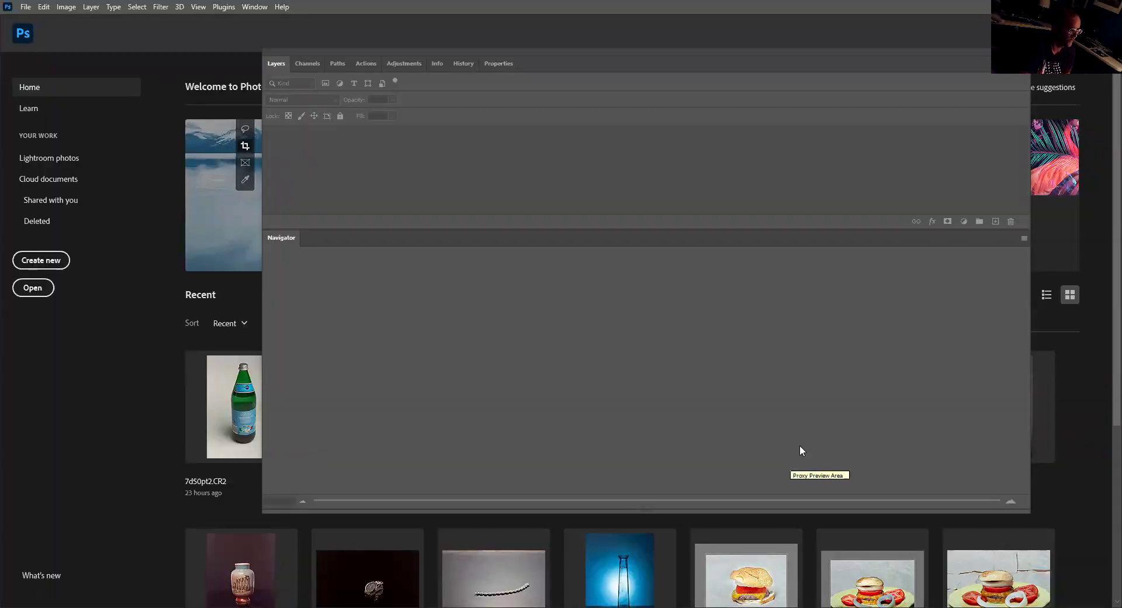
Step: Switch to Photoshop and browse for files to open in the raw folder of the black plexi class selections, inside black plexi workshop fall 2021
{"action": "left_click", "coordinate": [26, 7]}
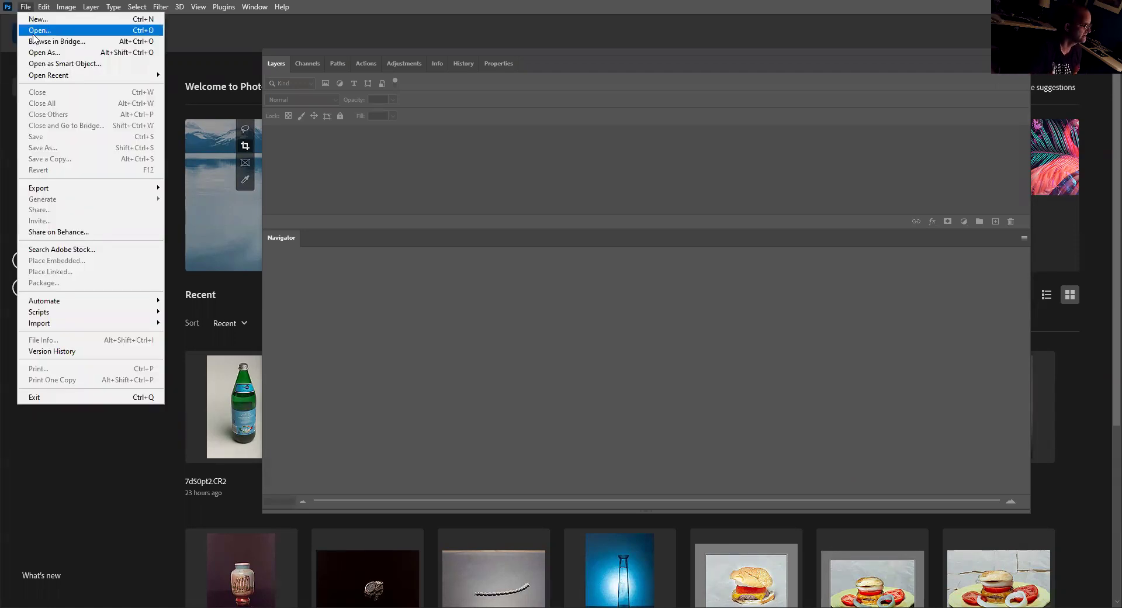
{"action": "left_click", "coordinate": [36, 31]}
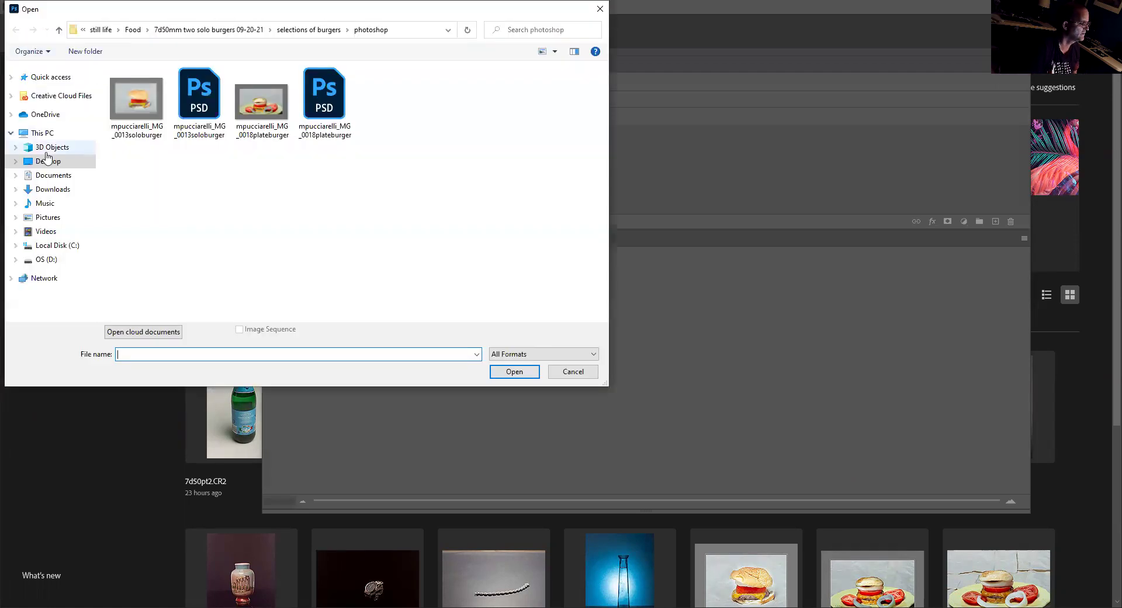
{"action": "left_click", "coordinate": [49, 161]}
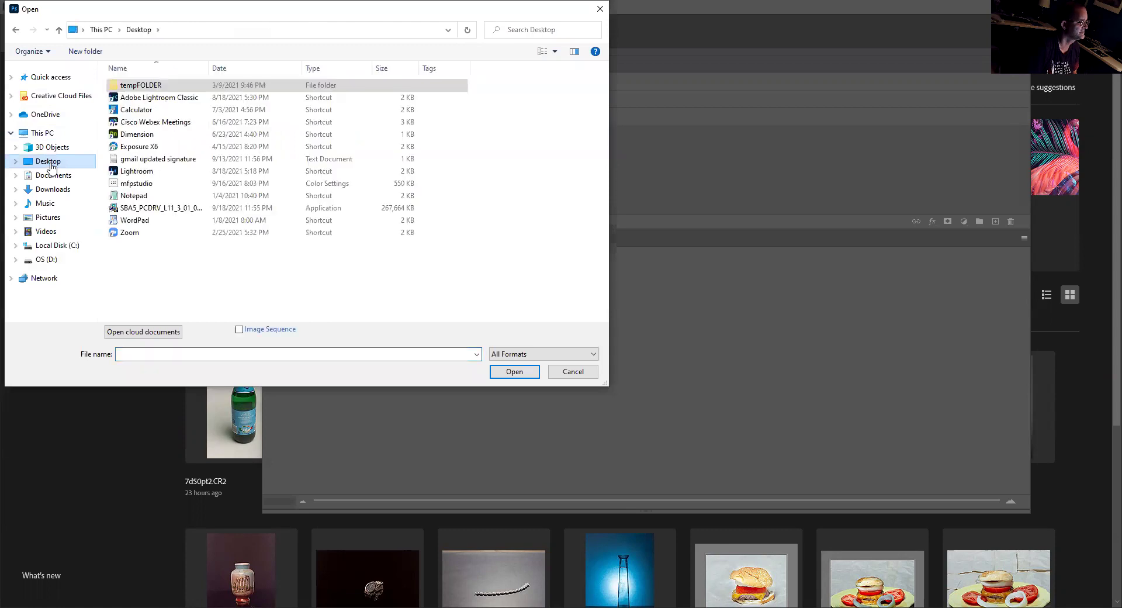
{"action": "double_click", "coordinate": [132, 88]}
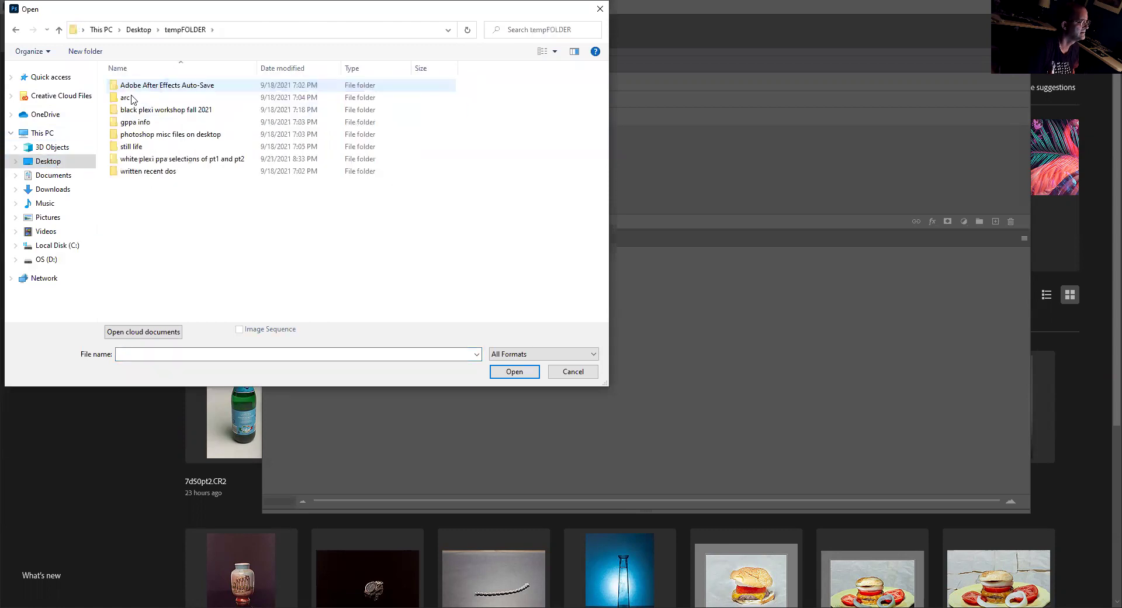
{"action": "double_click", "coordinate": [158, 111]}
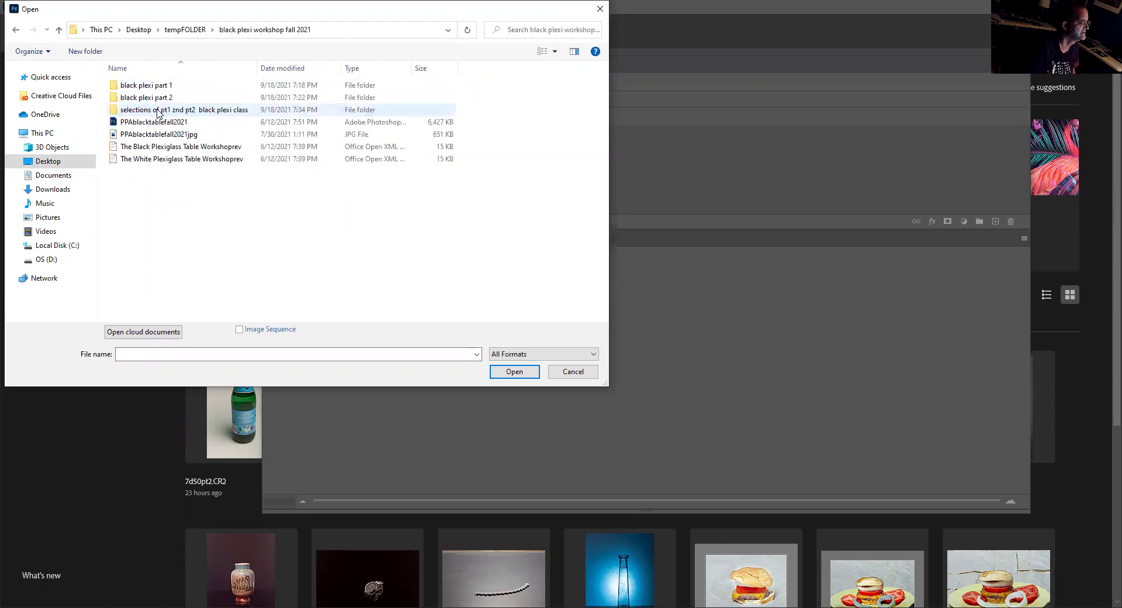
{"action": "double_click", "coordinate": [159, 111]}
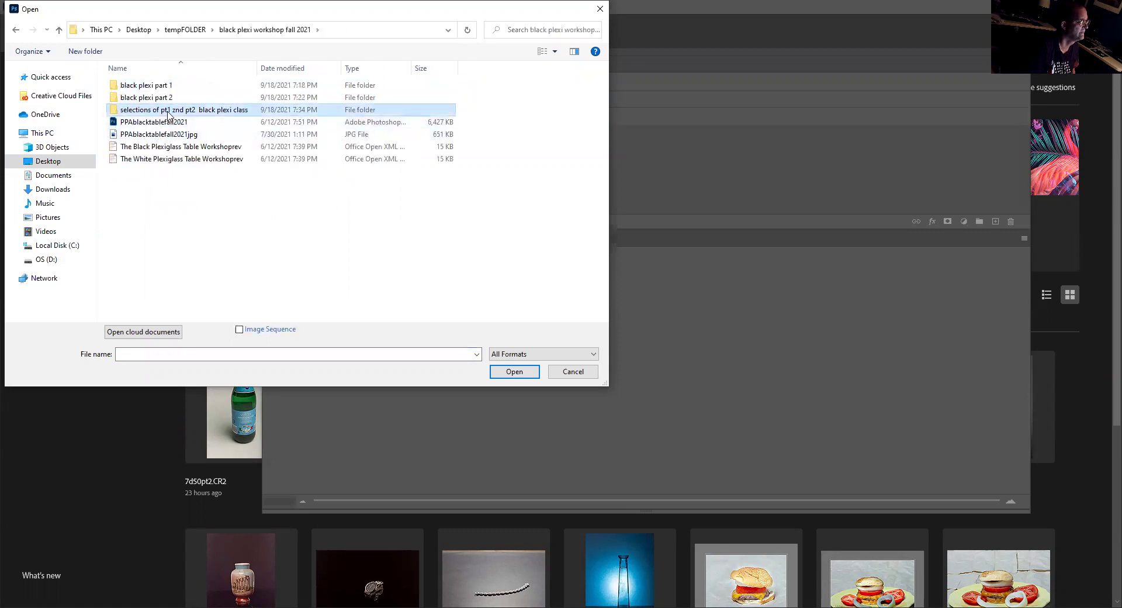
{"action": "double_click", "coordinate": [126, 98]}
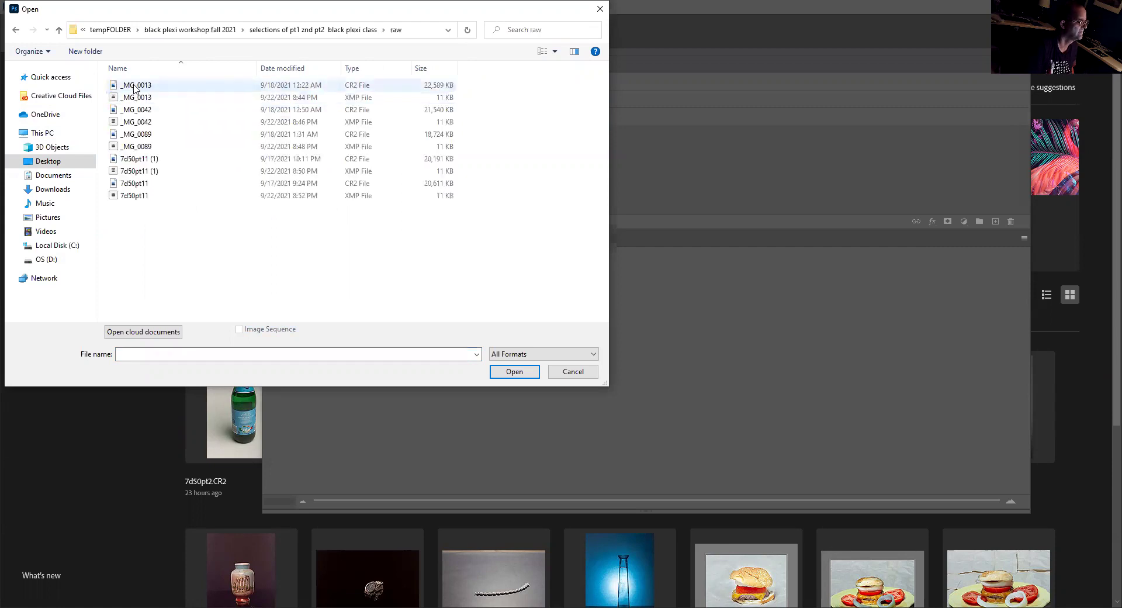
Step: Load all the files of the raw folder into Camera Raw and open the five photos, _MG_0013 through 7d50pt11, in Photoshop
{"action": "left_click", "coordinate": [135, 85]}
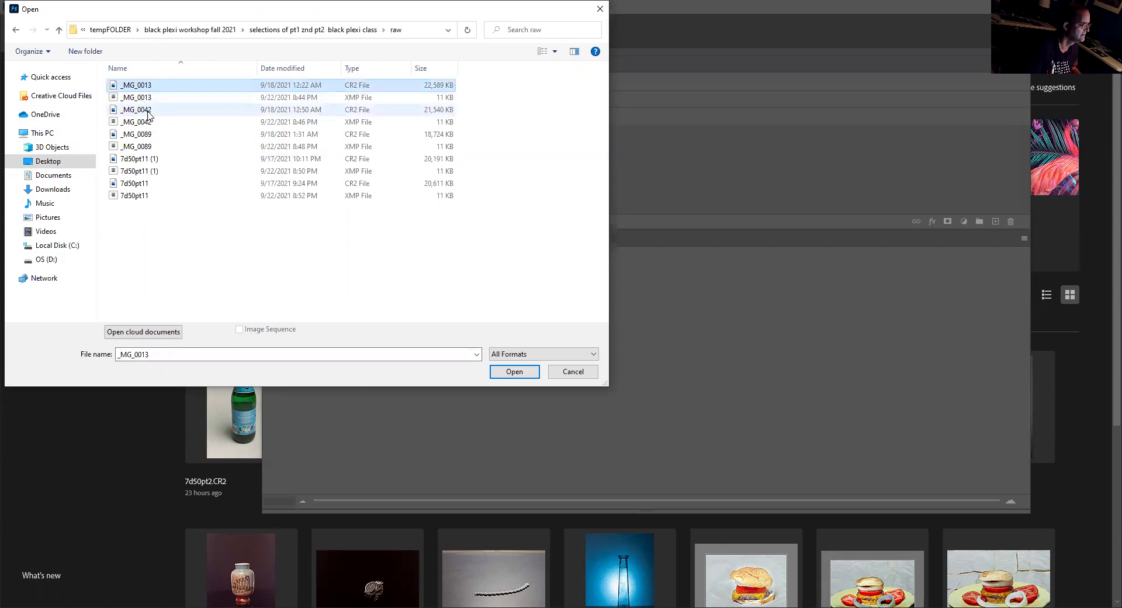
{"action": "left_click", "coordinate": [136, 110], "text": "shift"}
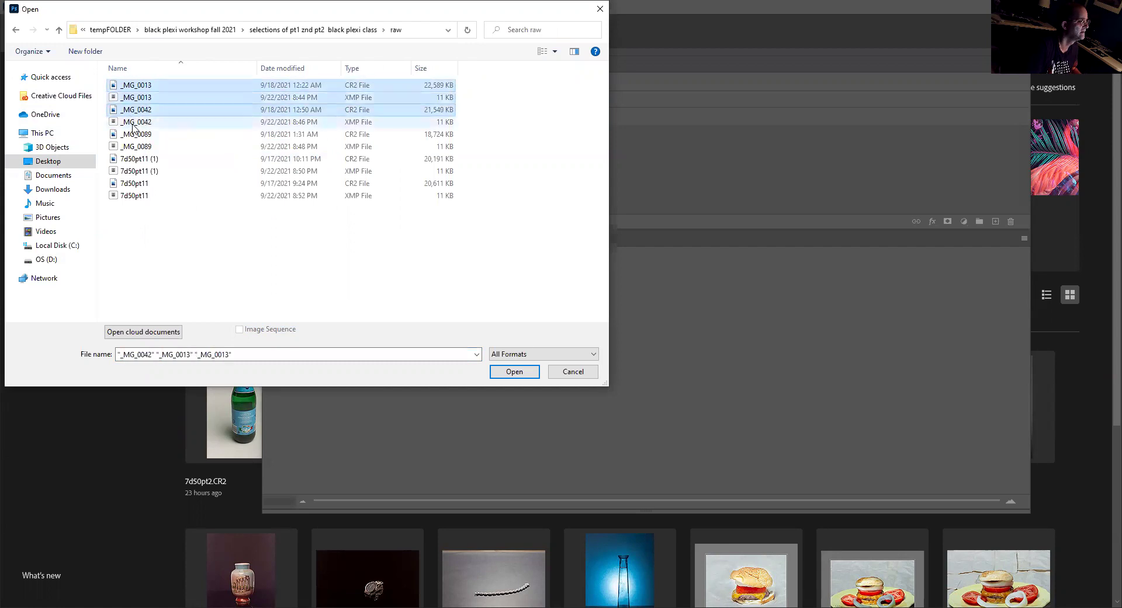
{"action": "left_click", "coordinate": [134, 123], "text": "shift"}
{"action": "left_click", "coordinate": [135, 134], "text": "shift"}
{"action": "left_click", "coordinate": [136, 146], "text": "shift"}
{"action": "left_click", "coordinate": [136, 159], "text": "shift"}
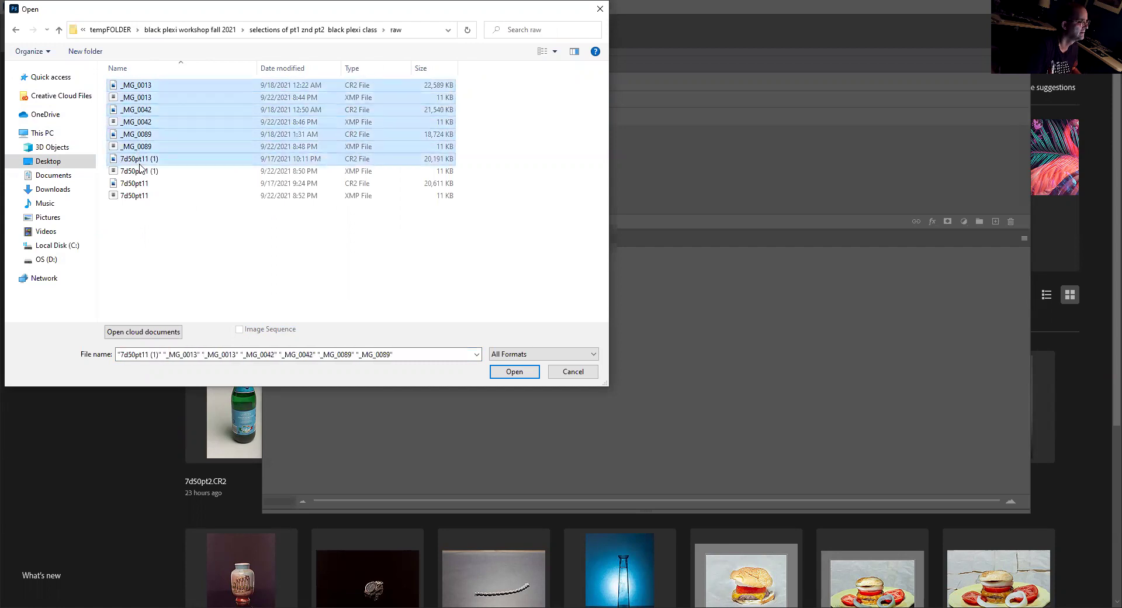
{"action": "left_click", "coordinate": [135, 171], "text": "shift"}
{"action": "left_click", "coordinate": [134, 184], "text": "shift"}
{"action": "left_click", "coordinate": [135, 197], "text": "shift"}
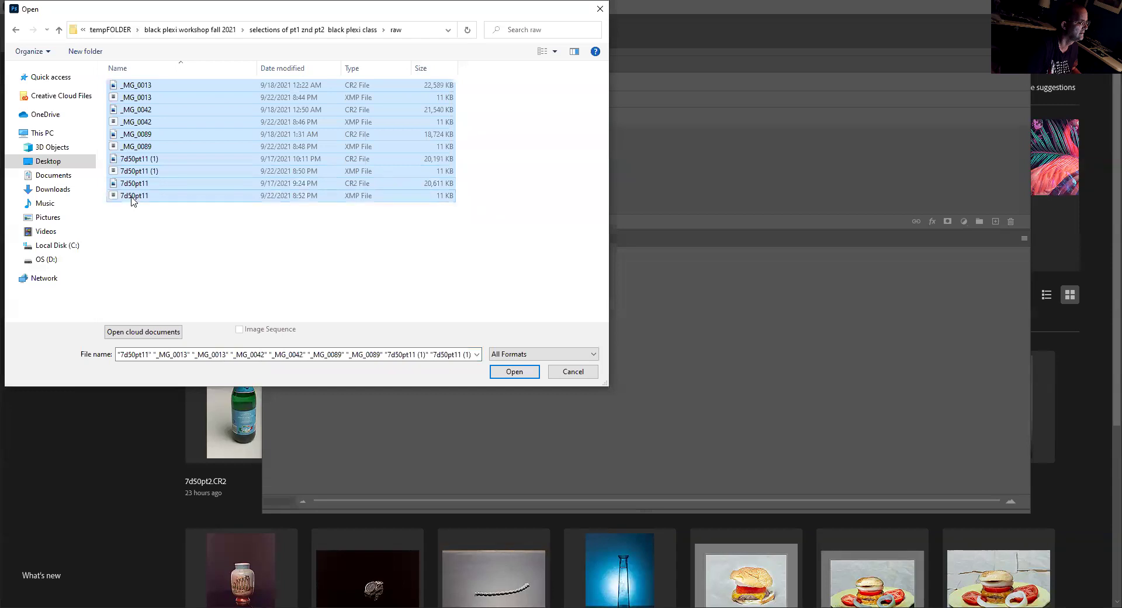
{"action": "left_click", "coordinate": [513, 373]}
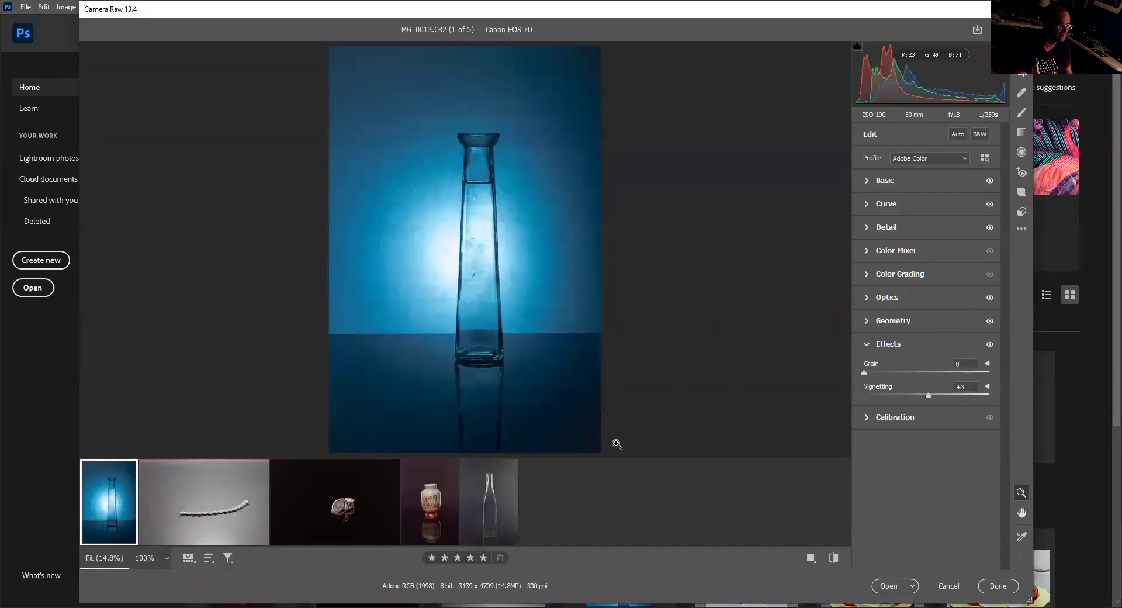
{"action": "key", "text": "ctrl+a"}
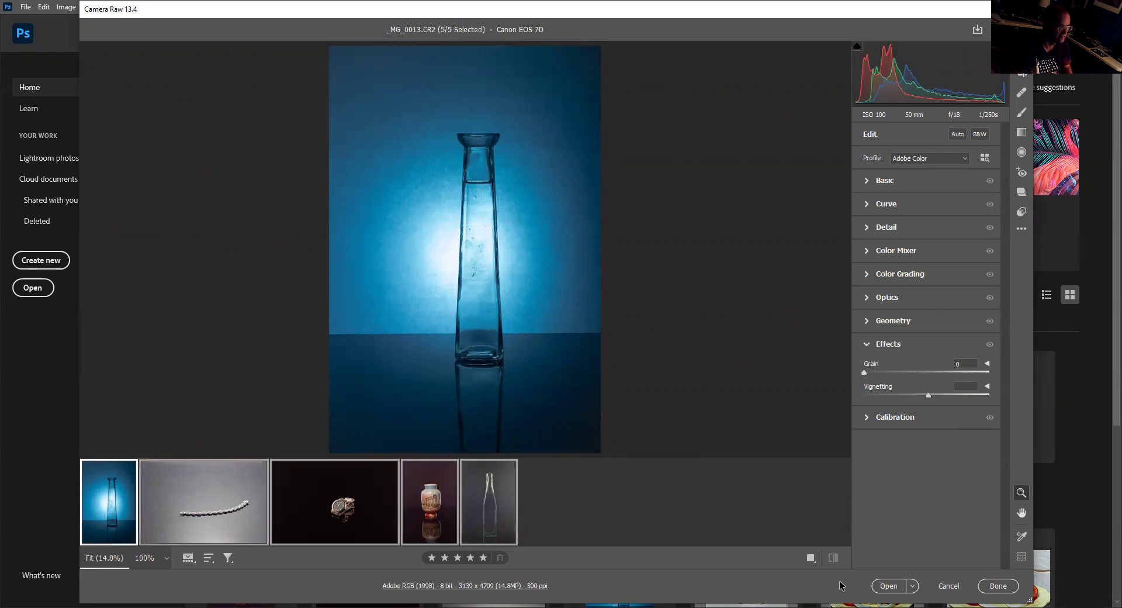
{"action": "left_click", "coordinate": [897, 587]}
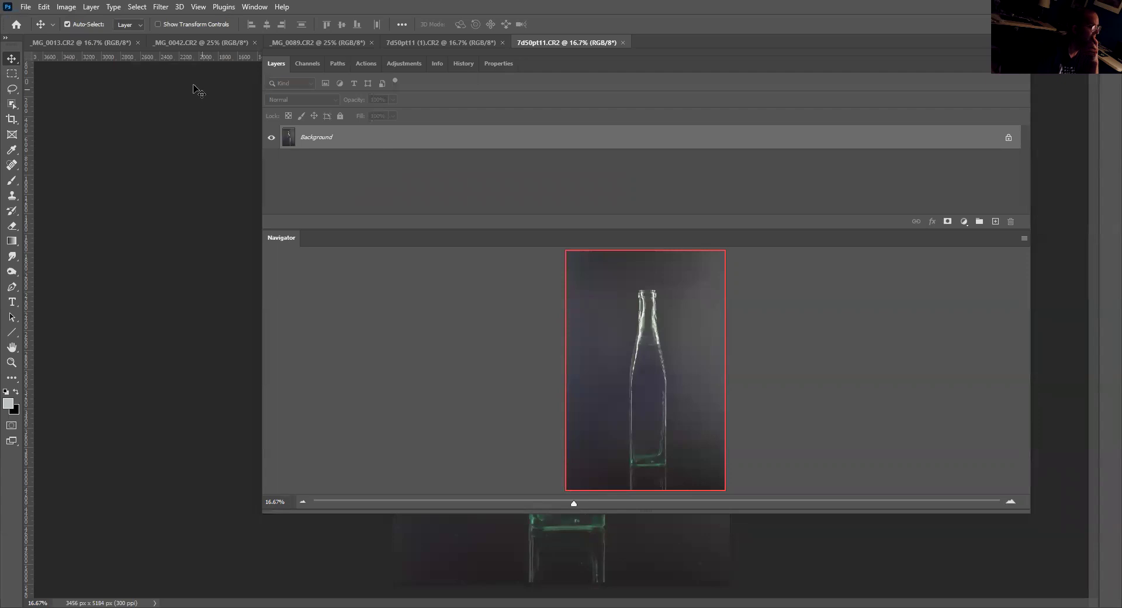
Step: Bring up the blue vase photo _MG_0013.CR2 and narrow the floating panels so the whole image shows at 14.23%
{"action": "left_click", "coordinate": [73, 40]}
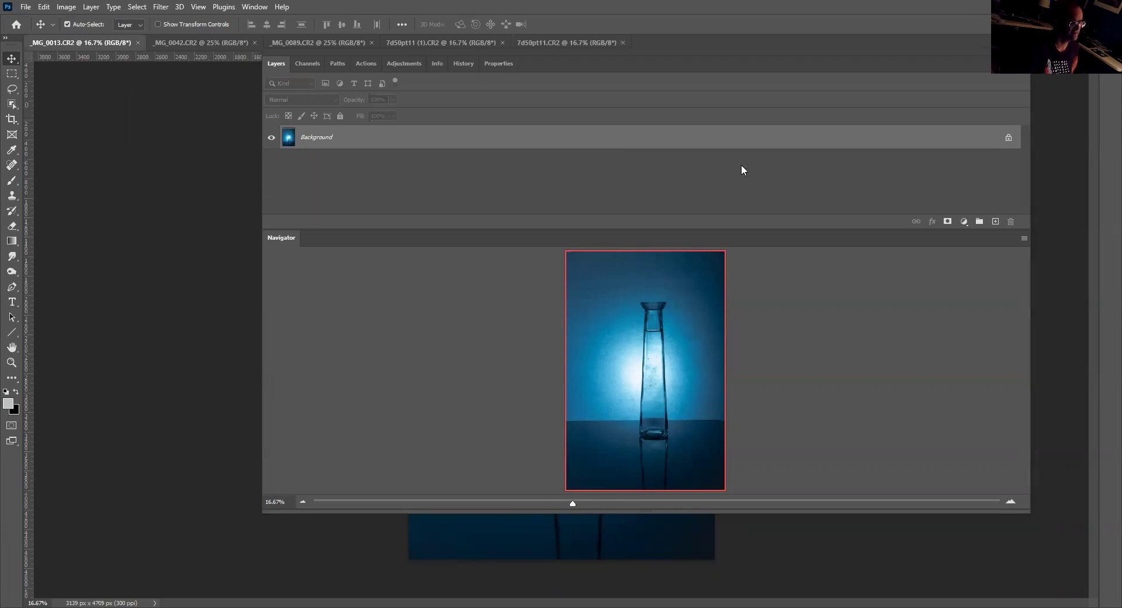
{"action": "left_click_drag", "start_coordinate": [742, 169], "coordinate": [743, 170]}
{"action": "left_click_drag", "start_coordinate": [876, 506], "coordinate": [871, 506]}
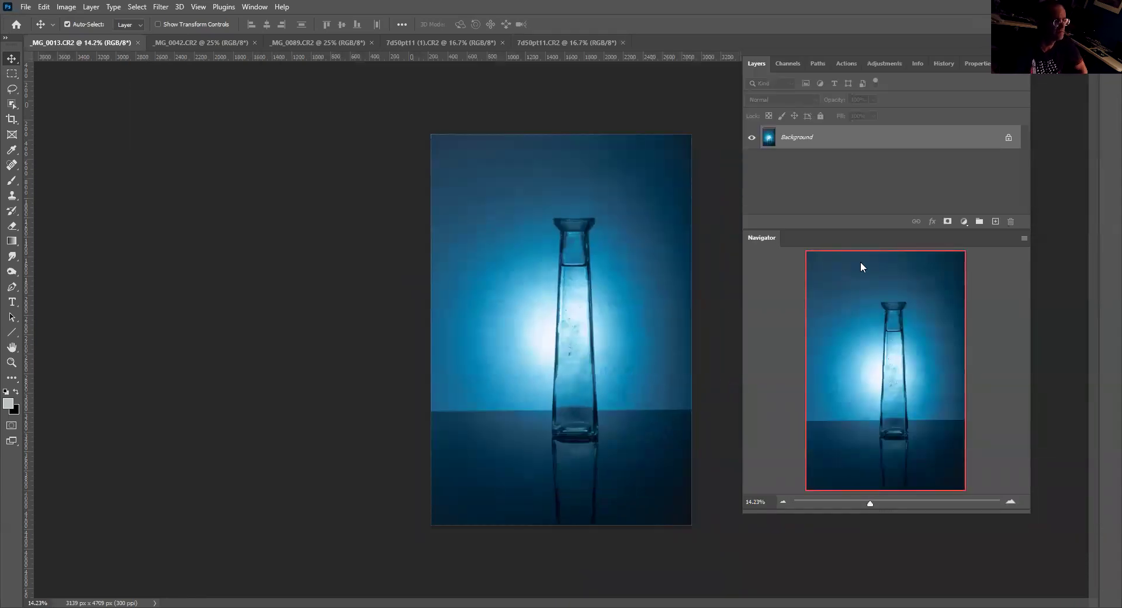
Step: Run the mfpdodgeburnlevelcombo action on the blue vase photo, continuing past the unavailable Select command
{"action": "left_click", "coordinate": [844, 65]}
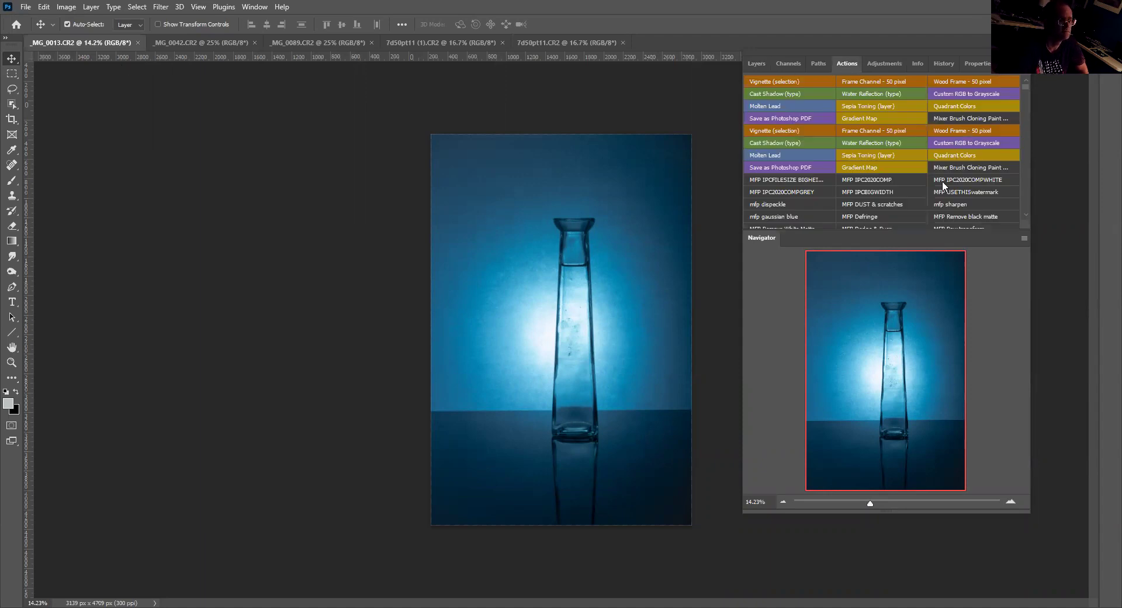
{"action": "scroll", "coordinate": [971, 181], "scroll_direction": "down", "scroll_amount": 3}
{"action": "scroll", "coordinate": [996, 185], "scroll_direction": "down", "scroll_amount": 5}
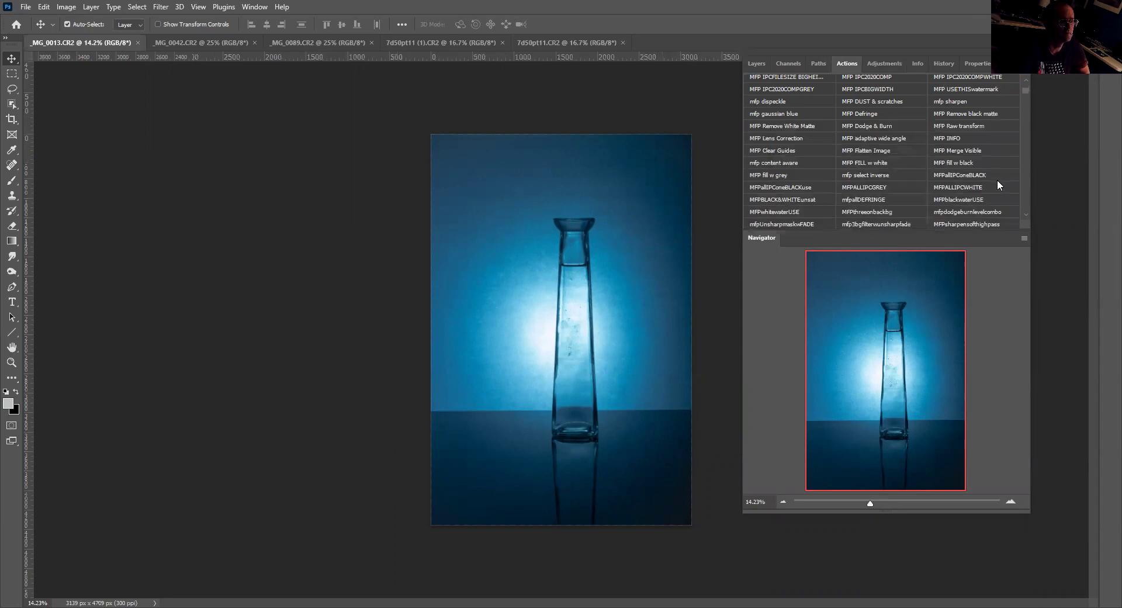
{"action": "left_click", "coordinate": [961, 212]}
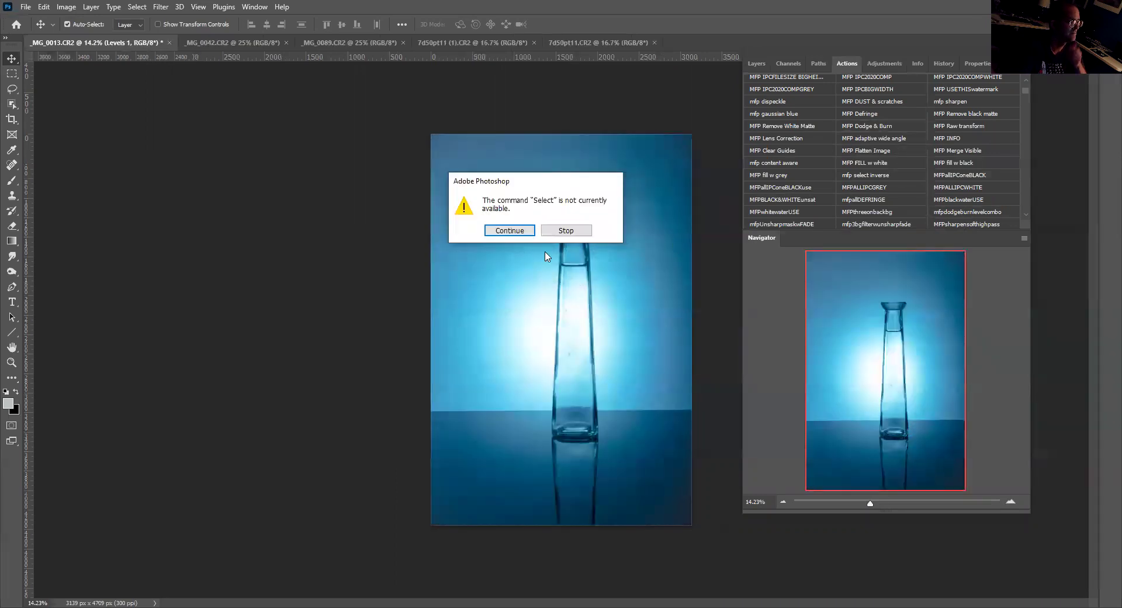
{"action": "left_click", "coordinate": [505, 231]}
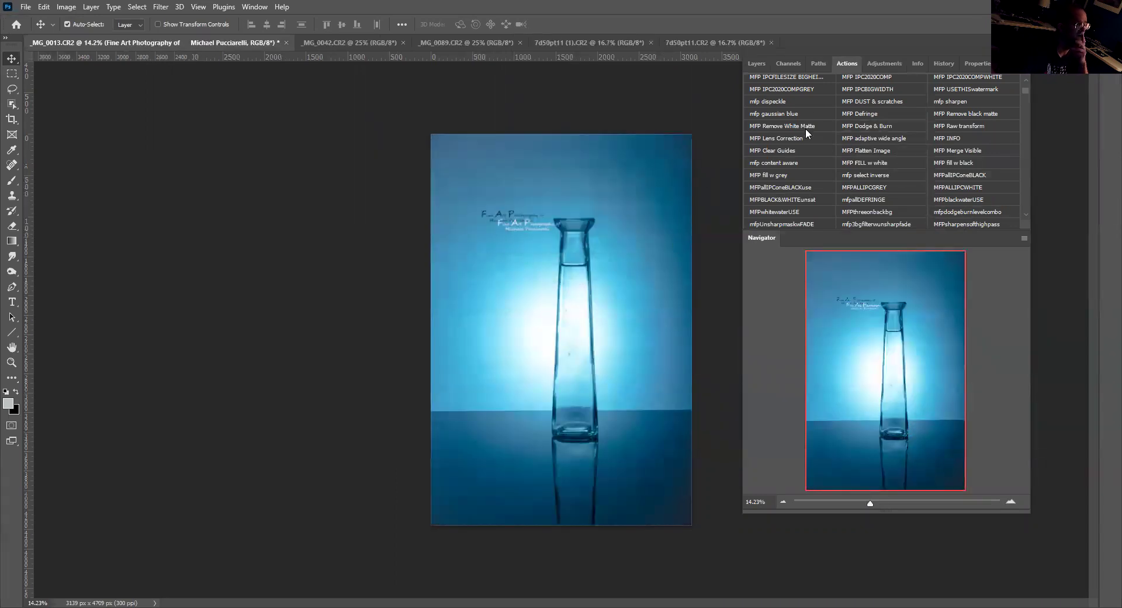
Step: Identify the dark watermark text layer by toggling visibility, delete it, and select the remaining white watermark text layer
{"action": "left_click", "coordinate": [757, 64]}
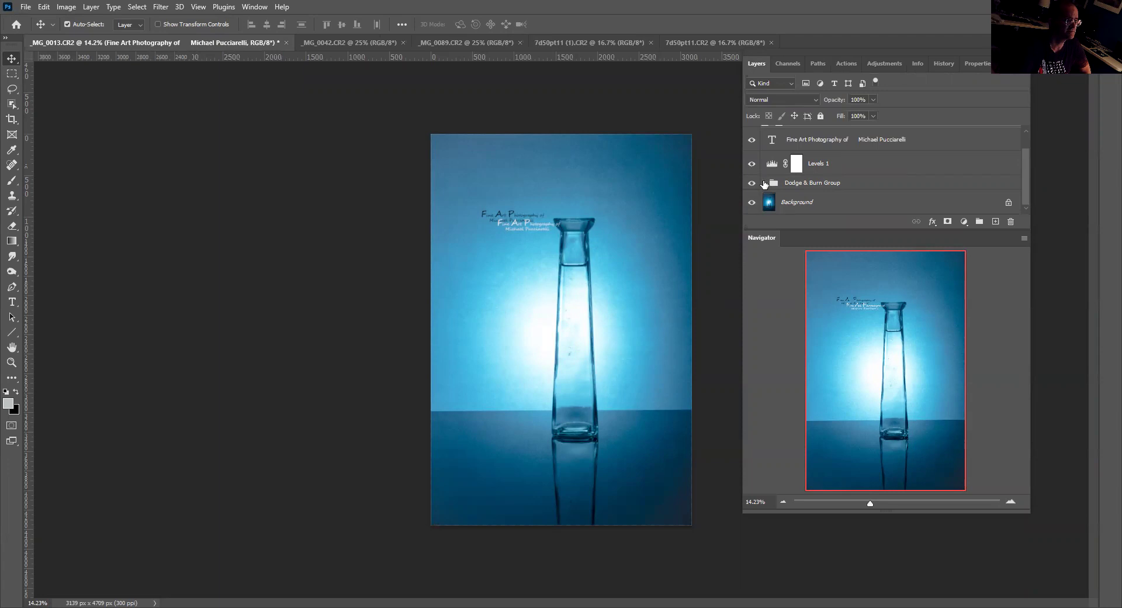
{"action": "left_click", "coordinate": [772, 146]}
{"action": "key", "text": "ctrl+j"}
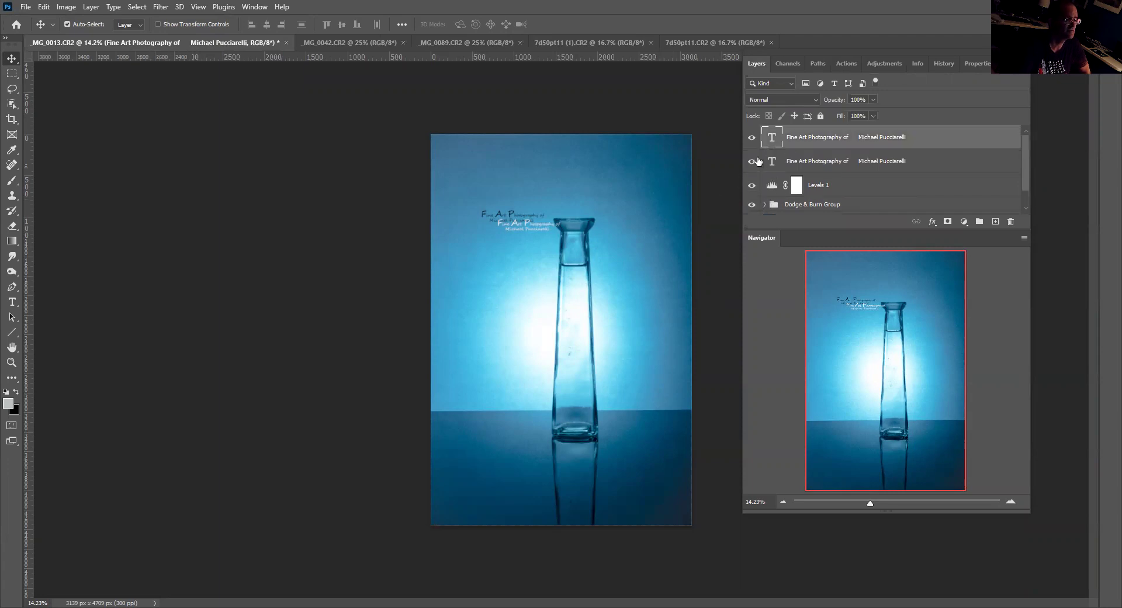
{"action": "left_click", "coordinate": [753, 138]}
{"action": "left_click", "coordinate": [752, 139]}
{"action": "left_click", "coordinate": [752, 162]}
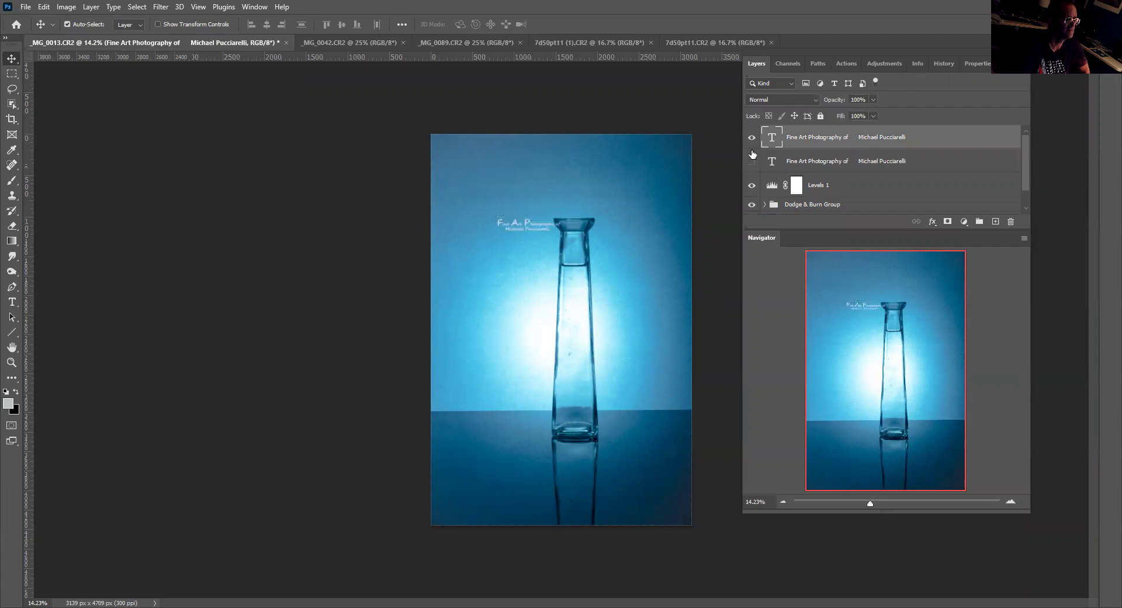
{"action": "left_click", "coordinate": [796, 163]}
{"action": "left_click_drag", "start_coordinate": [796, 163], "coordinate": [1012, 224]}
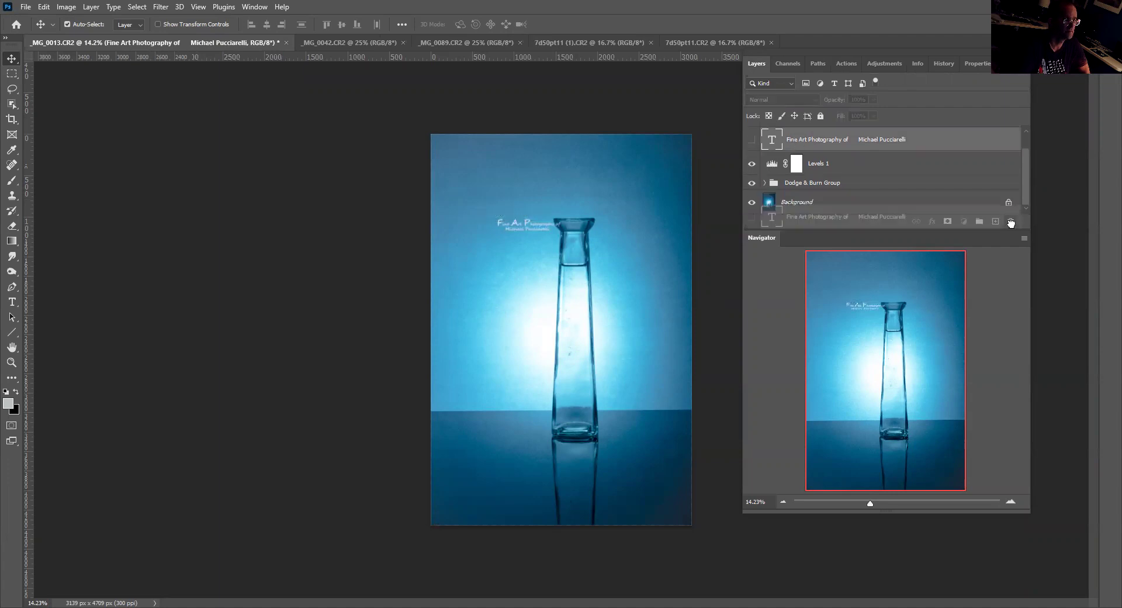
{"action": "left_click", "coordinate": [824, 138]}
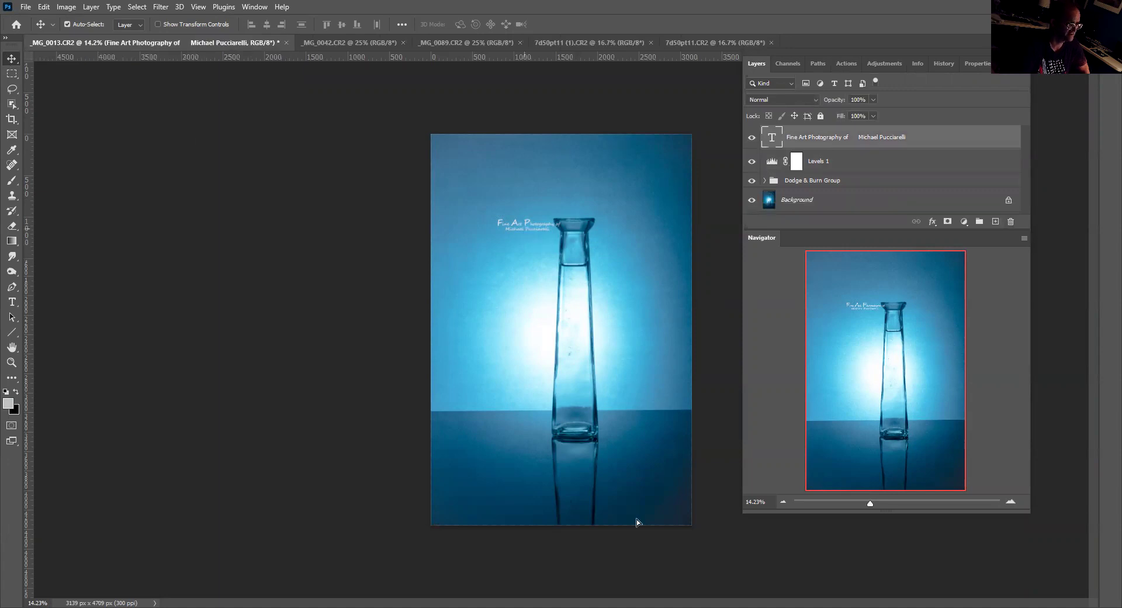
Step: Move the white watermark text to the lower-right corner of the blue vase photo
{"action": "left_click_drag", "start_coordinate": [643, 514], "coordinate": [637, 515]}
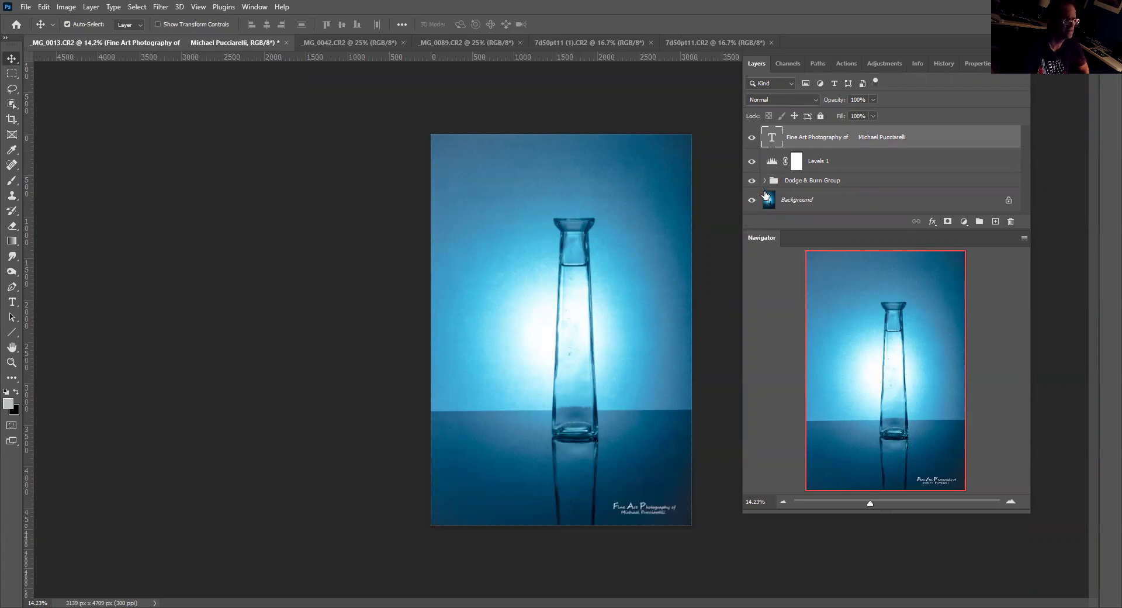
Step: Expand the Dodge & Burn Group and invert the Burn and Dodge layer masks to black
{"action": "left_click", "coordinate": [765, 180]}
{"action": "scroll", "coordinate": [812, 179], "scroll_direction": "down", "scroll_amount": 1}
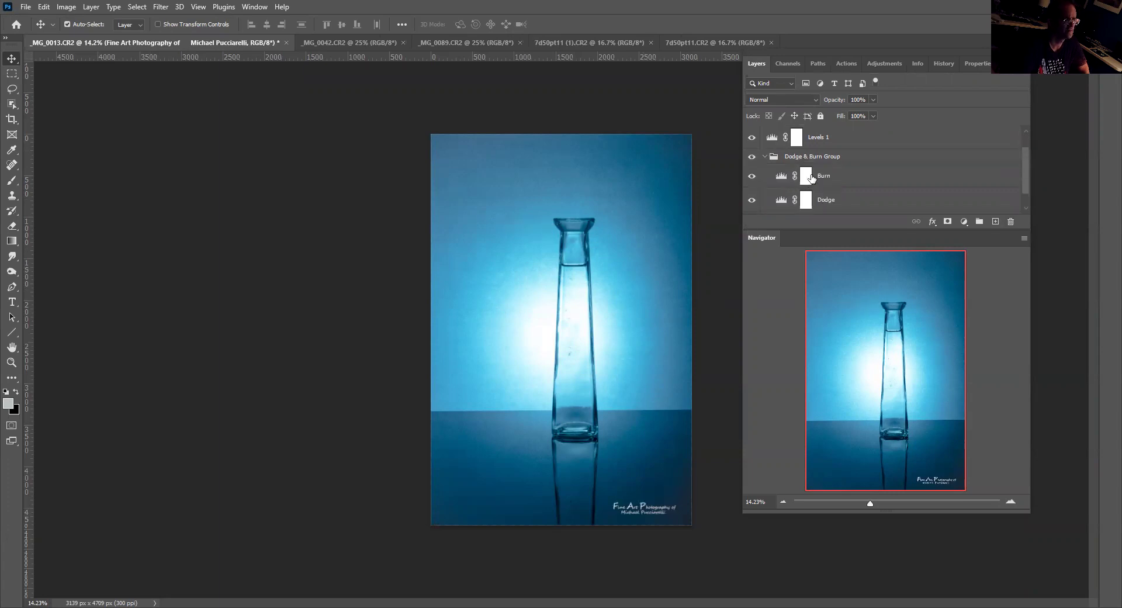
{"action": "left_click", "coordinate": [812, 178]}
{"action": "key", "text": "ctrl+i"}
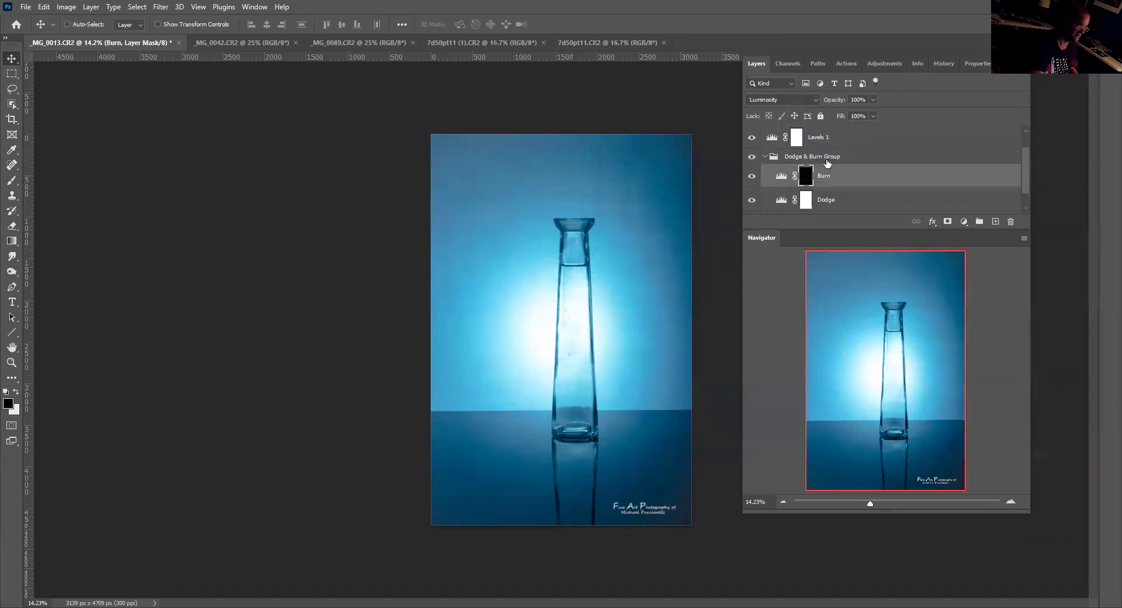
{"action": "left_click", "coordinate": [806, 202]}
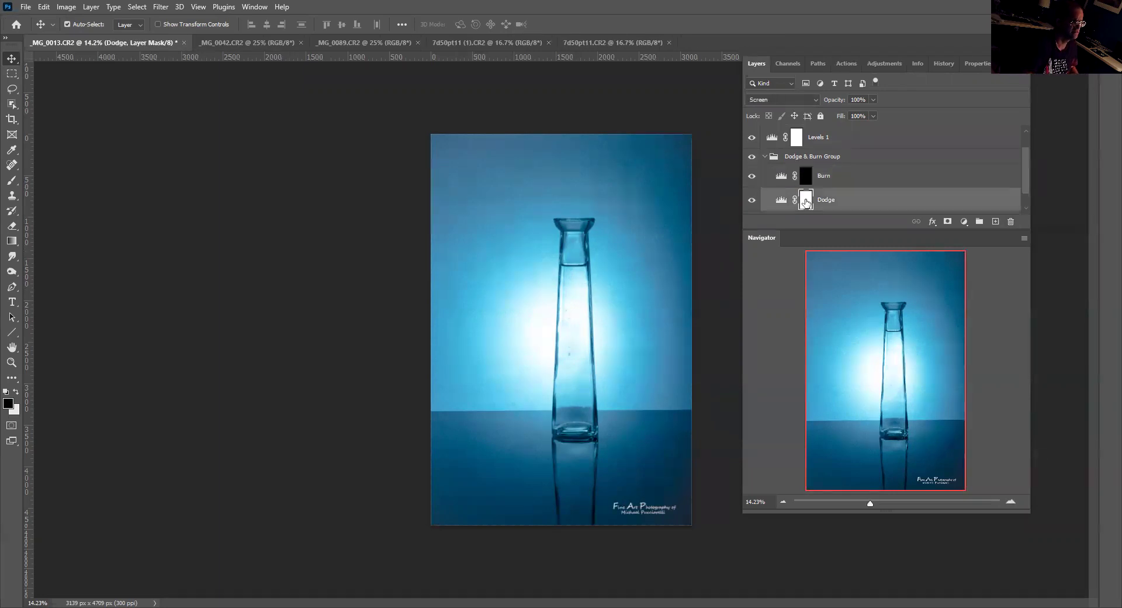
{"action": "key", "text": "ctrl+i"}
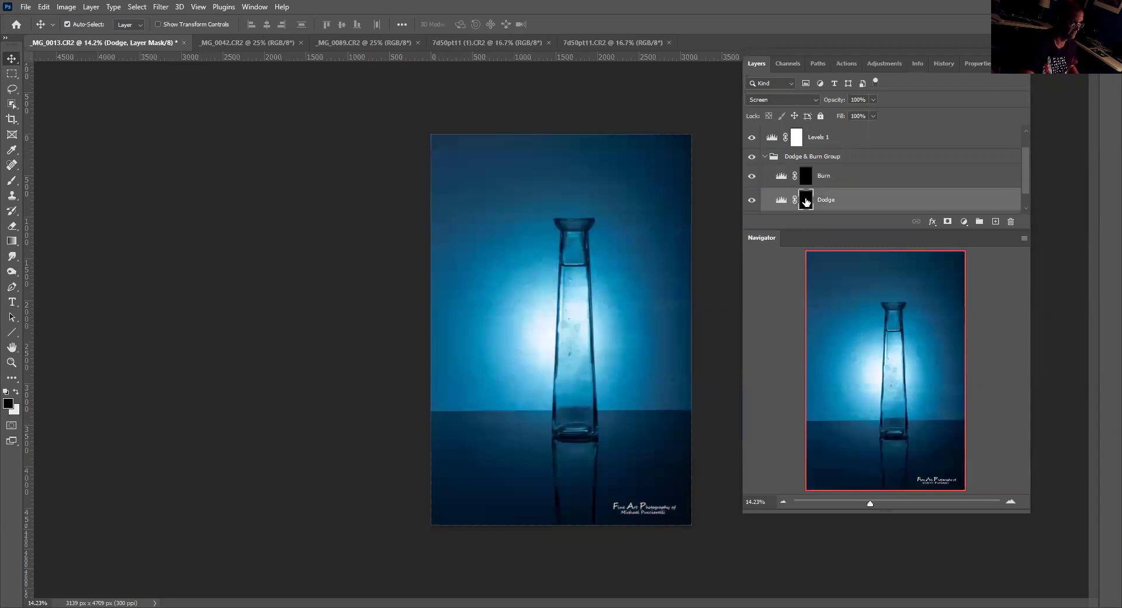
Step: Target the Burn mask with white as foreground and set up a Soft Round brush in Normal mode at 100% opacity
{"action": "left_click", "coordinate": [811, 176]}
{"action": "key", "text": "x"}
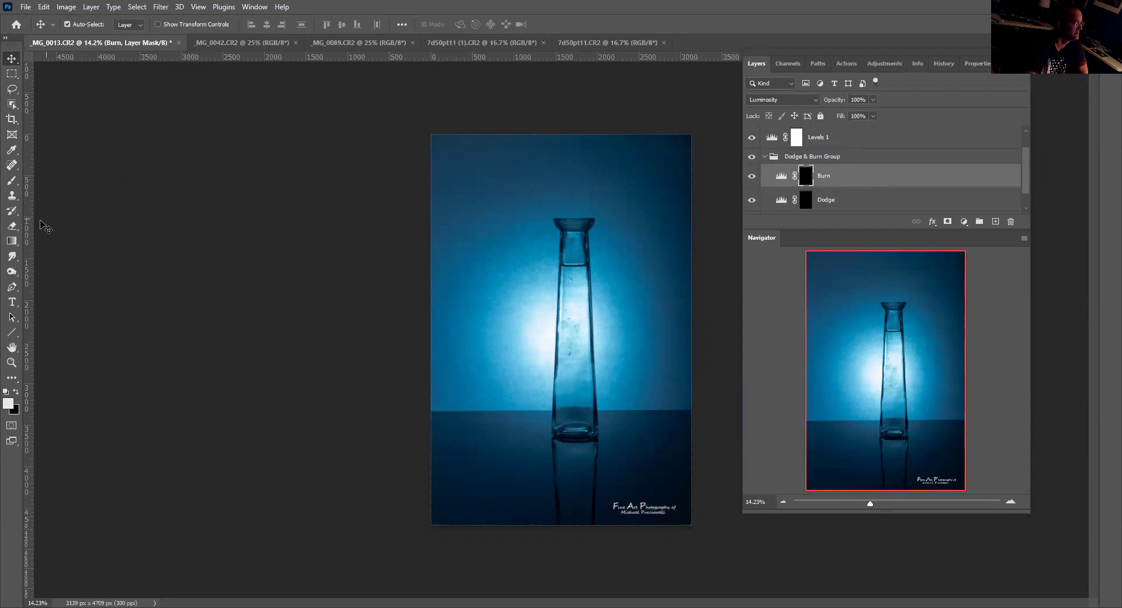
{"action": "mouse_move", "coordinate": [16, 178]}
{"action": "left_mouse_down"}
{"action": "mouse_move", "coordinate": [91, 205]}
{"action": "mouse_move", "coordinate": [74, 185]}
{"action": "left_mouse_up"}
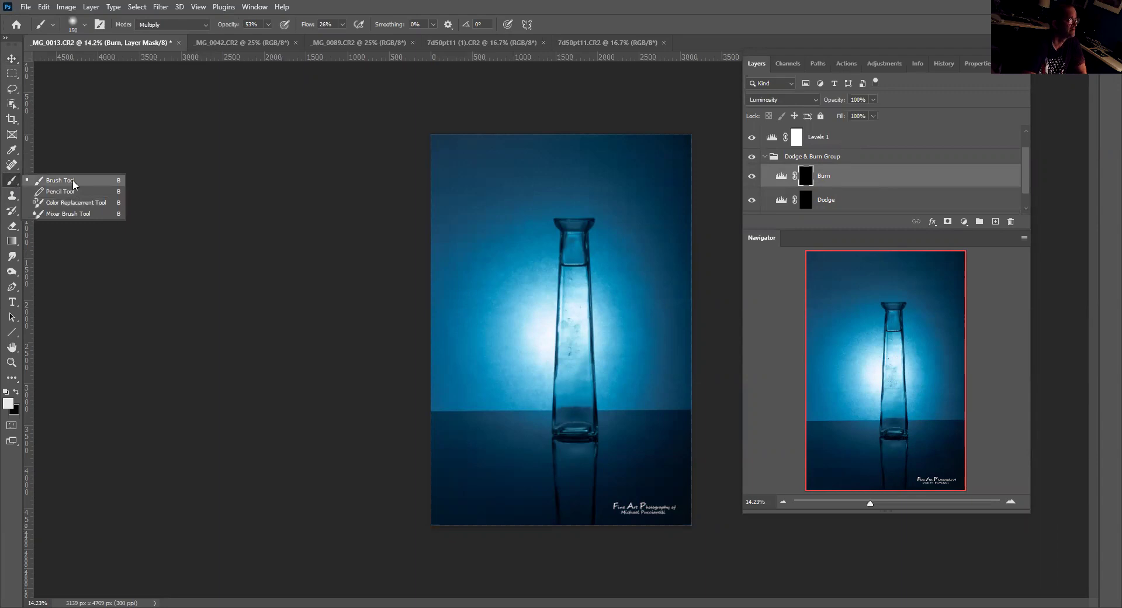
{"action": "left_click", "coordinate": [205, 24]}
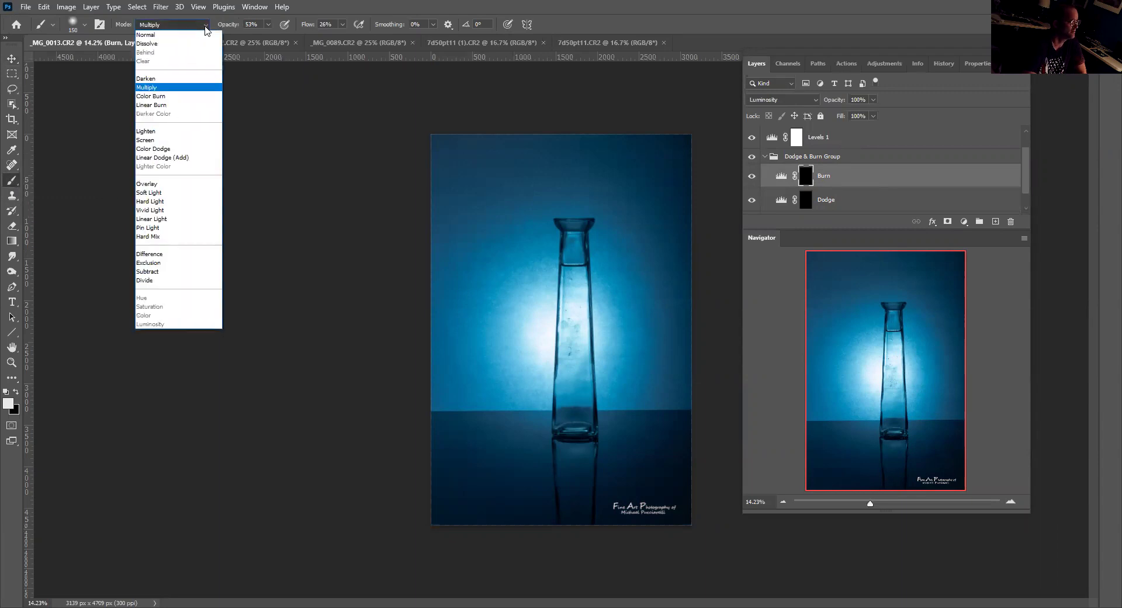
{"action": "left_click", "coordinate": [193, 32]}
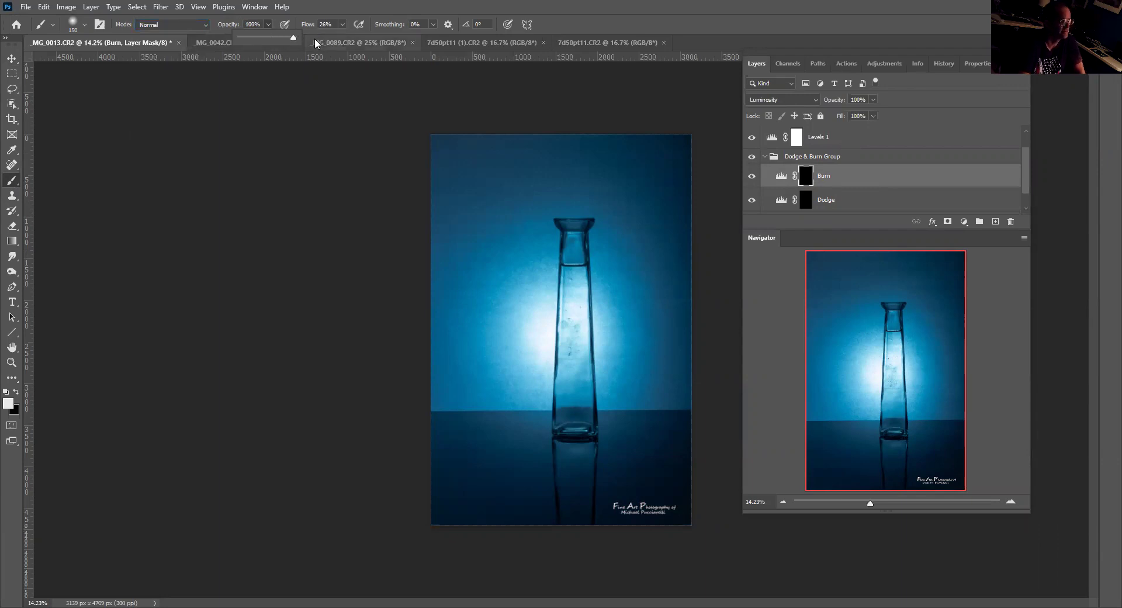
{"action": "left_click", "coordinate": [246, 7]}
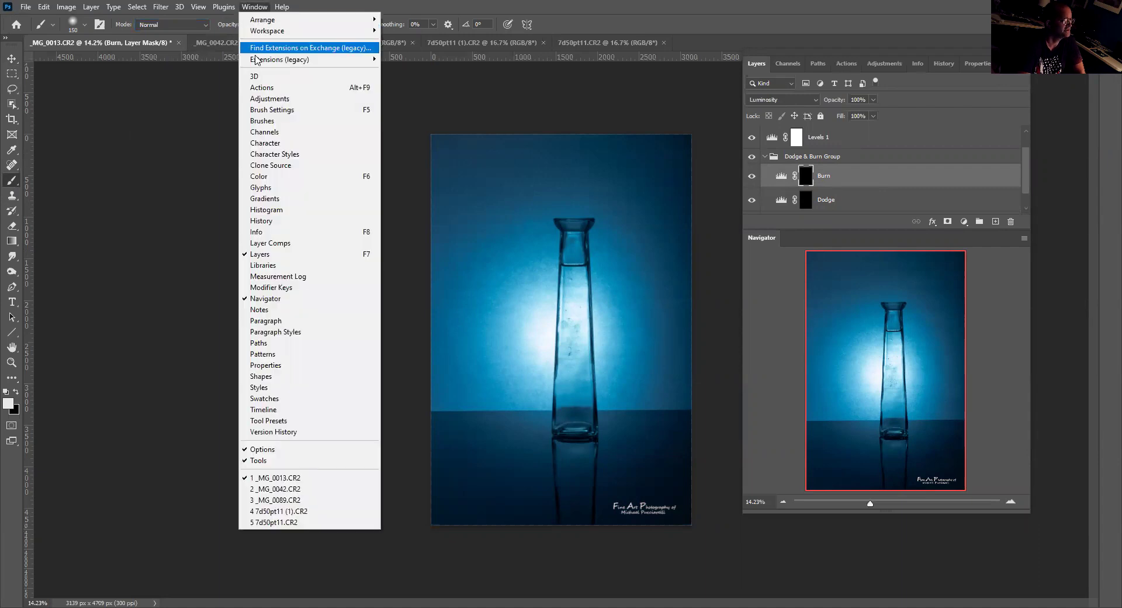
{"action": "left_click", "coordinate": [261, 120]}
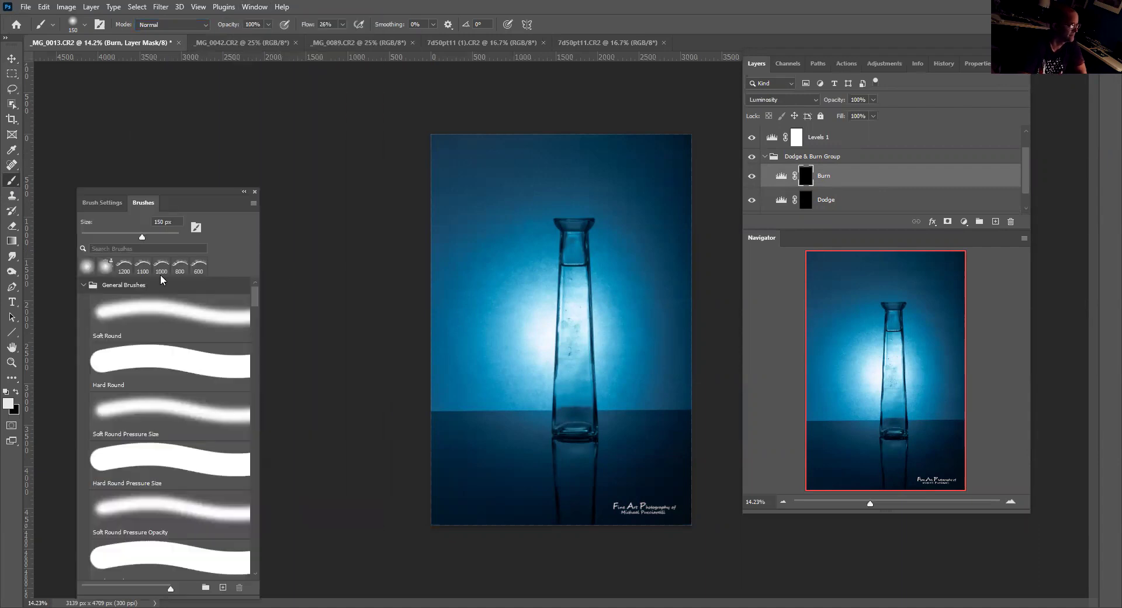
{"action": "left_click", "coordinate": [131, 315]}
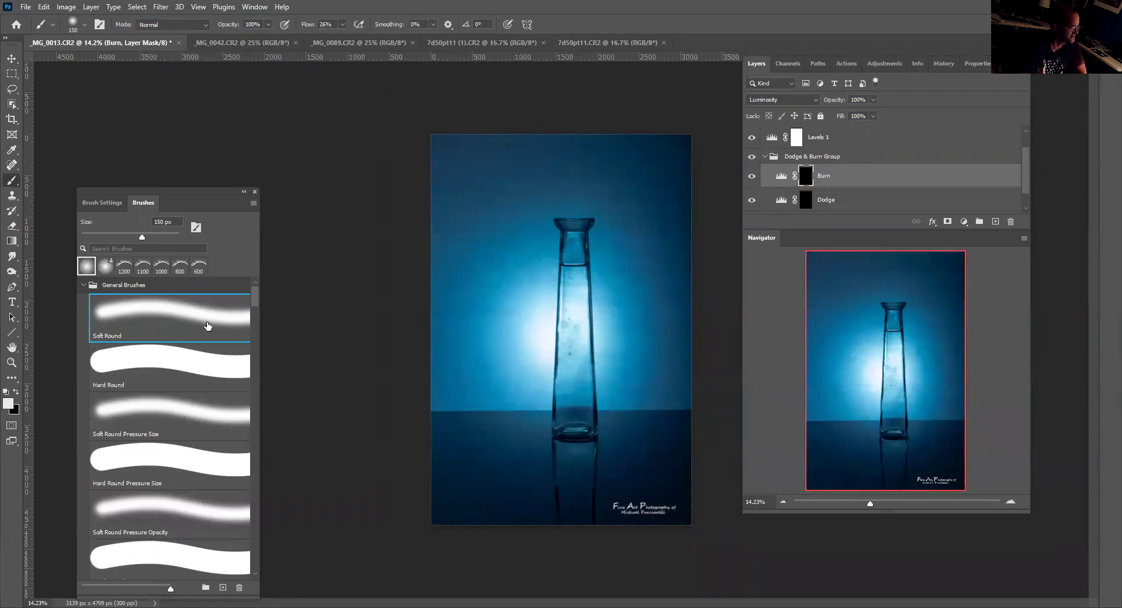
{"action": "left_click", "coordinate": [255, 192]}
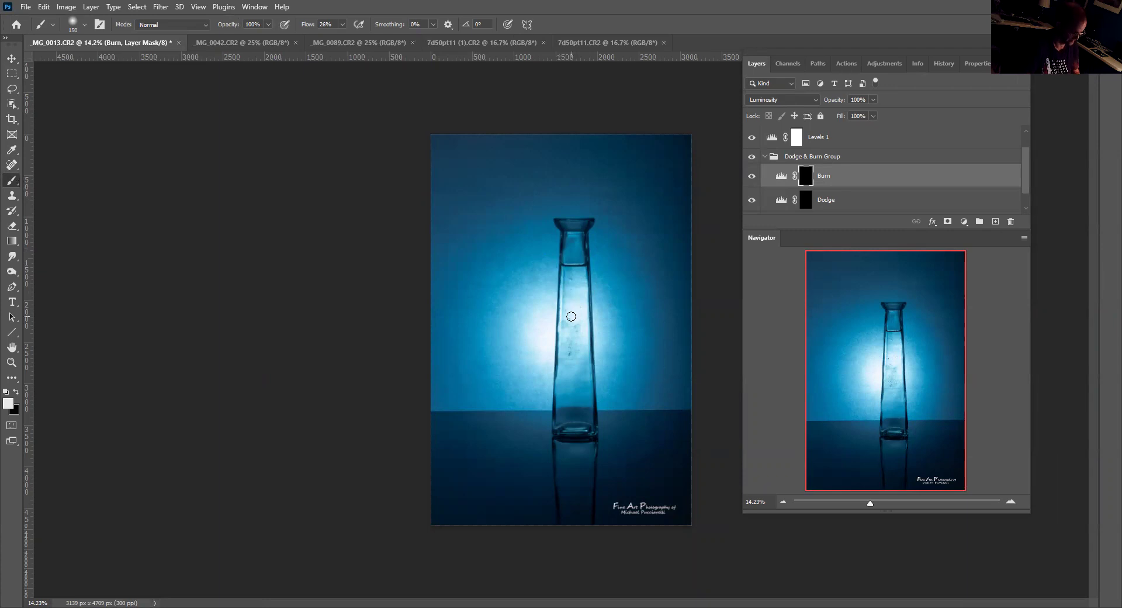
Step: Enlarge the brush to 400 px and paint white on the Burn mask over the vase and its reflection
{"action": "key", "text": "bracketright"}
{"action": "key", "text": "bracketright"}
{"action": "key", "text": "bracketright"}
{"action": "key", "text": "bracketright"}
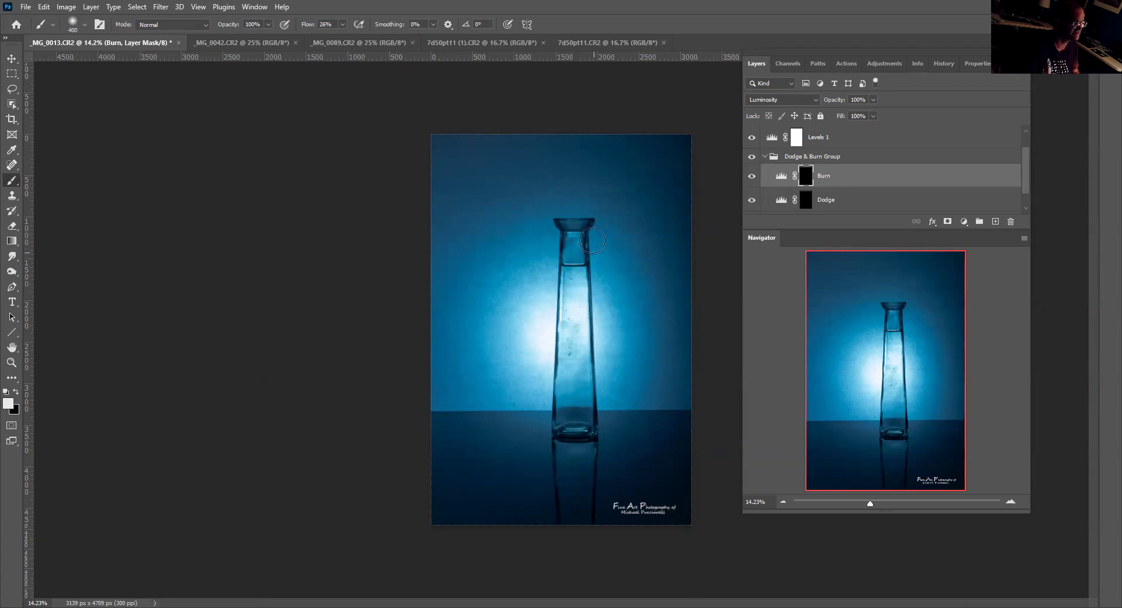
{"action": "left_click_drag", "start_coordinate": [581, 254], "coordinate": [579, 330]}
{"action": "mouse_move", "coordinate": [567, 472]}
{"action": "left_mouse_down"}
{"action": "mouse_move", "coordinate": [582, 500]}
{"action": "mouse_move", "coordinate": [585, 310]}
{"action": "left_mouse_up"}
Step: Paint white on the Dodge mask over the vase and its reflection, then swap the foreground colour to black
{"action": "left_click", "coordinate": [810, 200]}
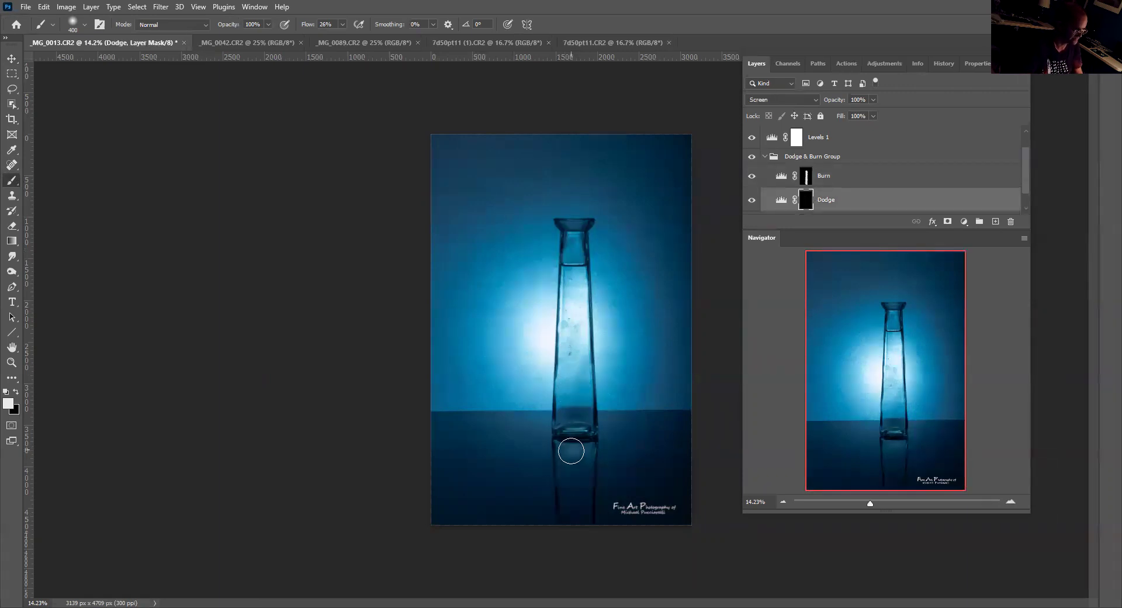
{"action": "mouse_move", "coordinate": [577, 503]}
{"action": "left_mouse_down"}
{"action": "mouse_move", "coordinate": [567, 228]}
{"action": "mouse_move", "coordinate": [584, 228]}
{"action": "left_mouse_up"}
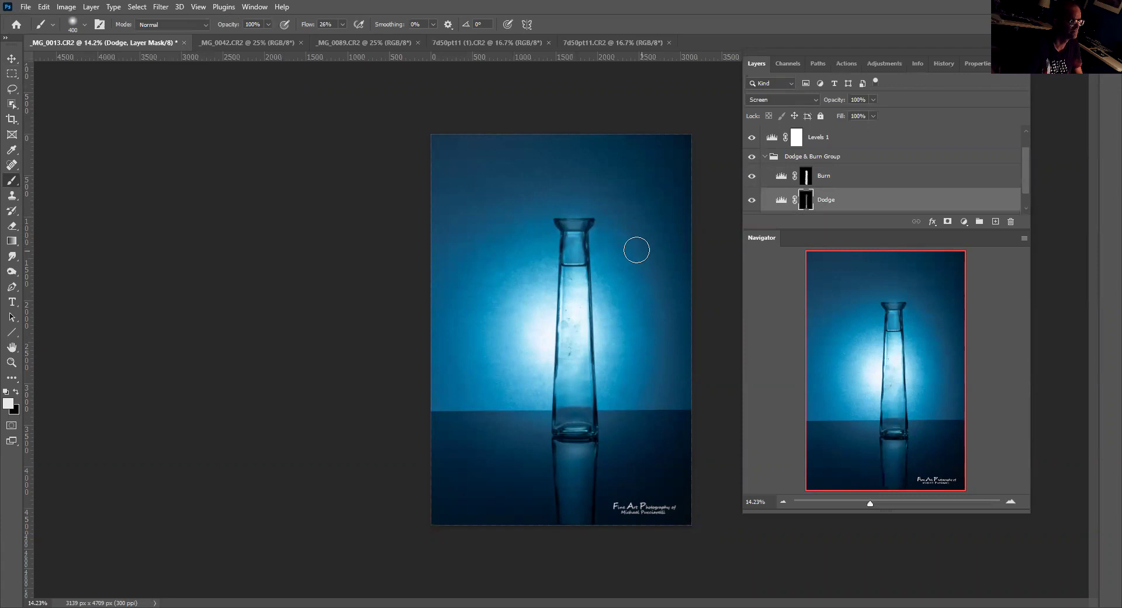
{"action": "key", "text": "x"}
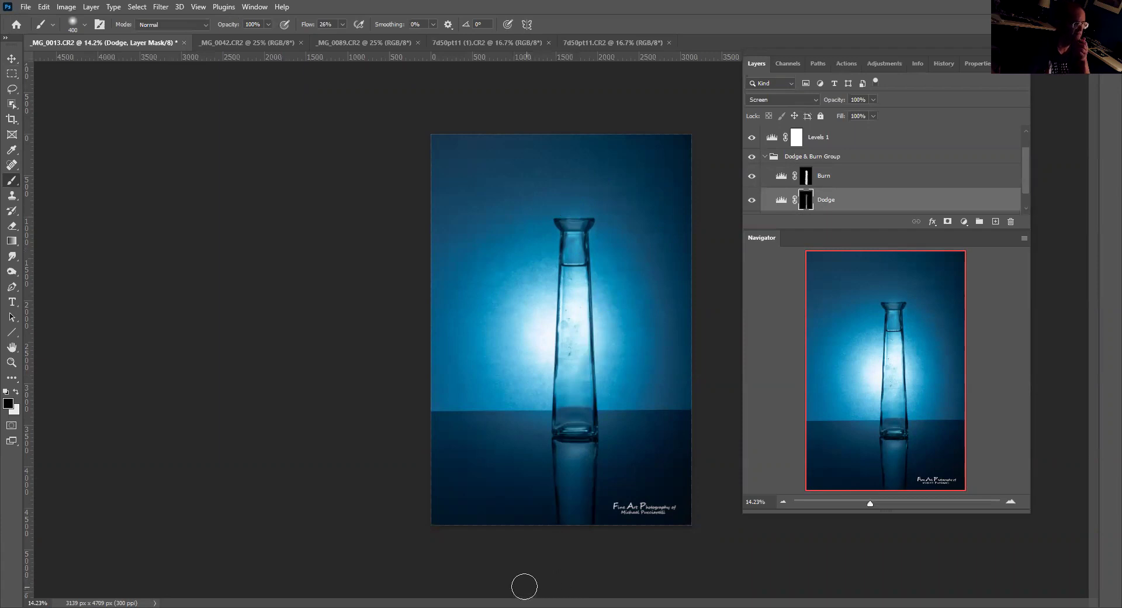
Step: Open the settings of the Levels 1 adjustment layer
{"action": "scroll", "coordinate": [835, 184], "scroll_direction": "up", "scroll_amount": 1}
{"action": "scroll", "coordinate": [835, 184], "scroll_direction": "up", "scroll_amount": 1}
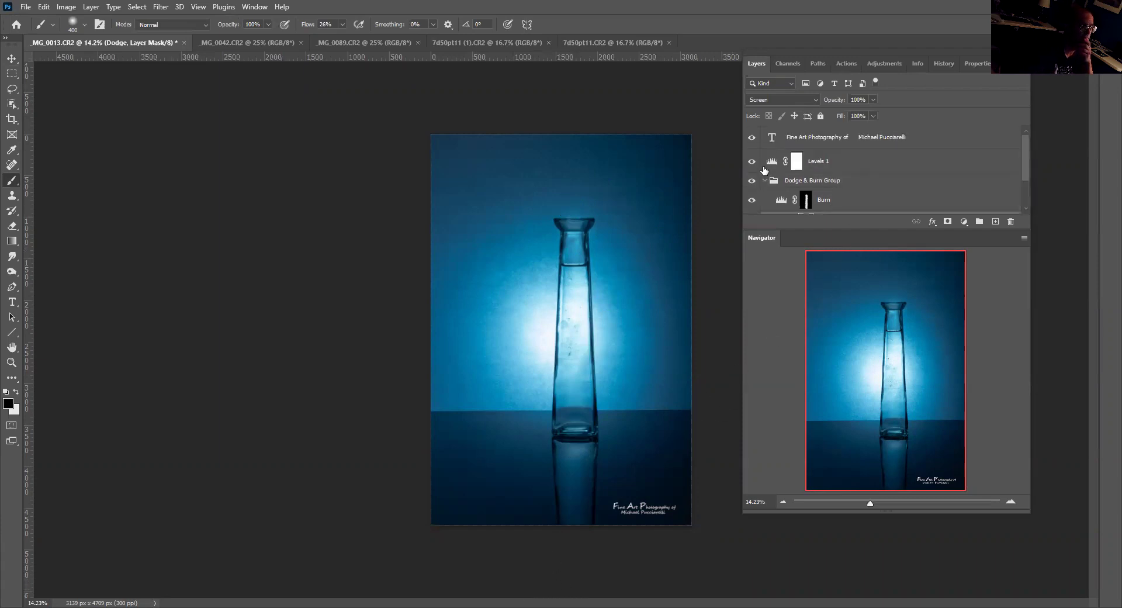
{"action": "left_click", "coordinate": [772, 162]}
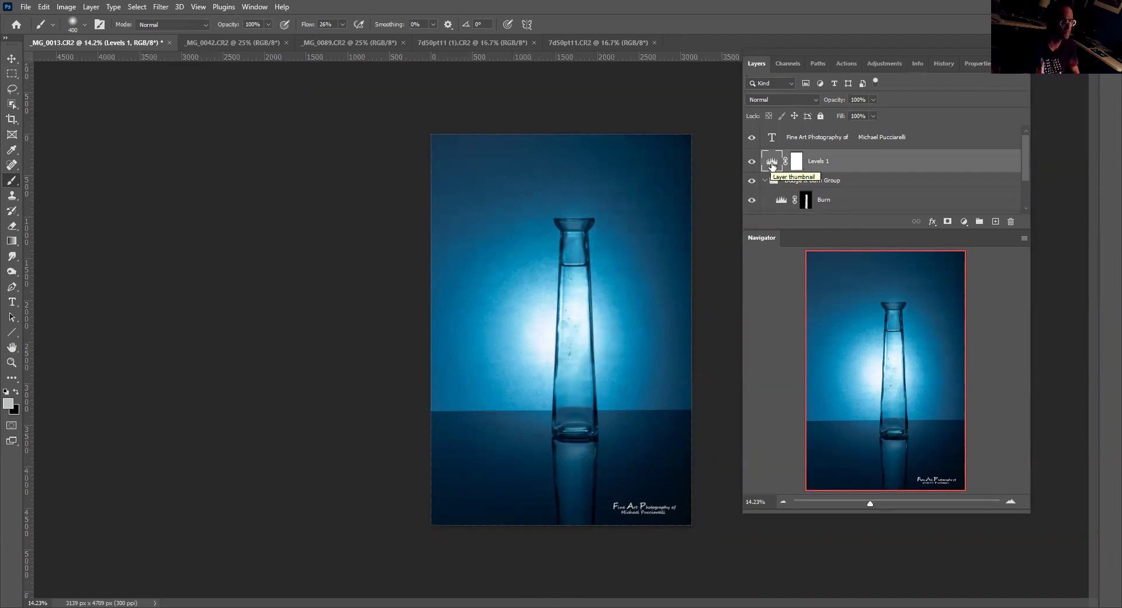
{"action": "double_click", "coordinate": [771, 164]}
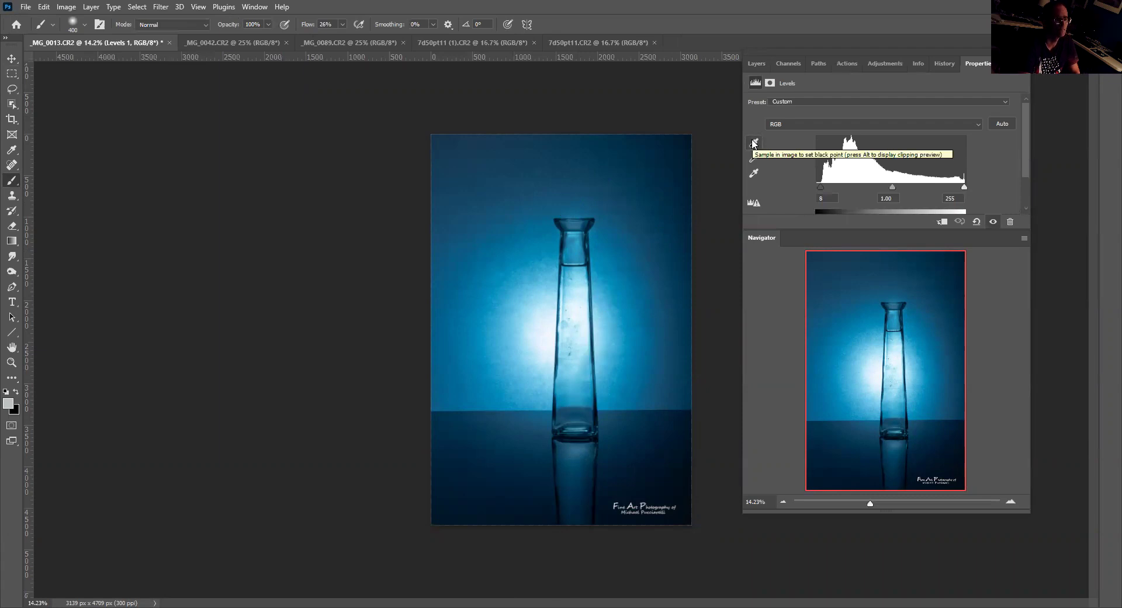
Step: Try sampling a black point on the dark surface beside the reflection and a white point inside the vase, undoing each
{"action": "left_click", "coordinate": [753, 144]}
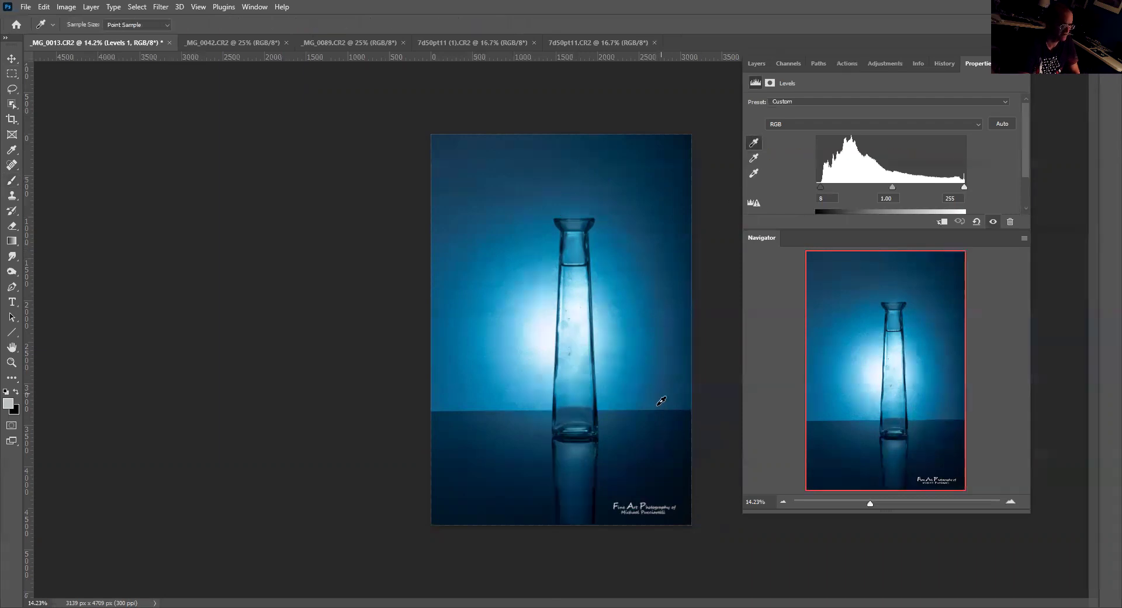
{"action": "left_click", "coordinate": [663, 460]}
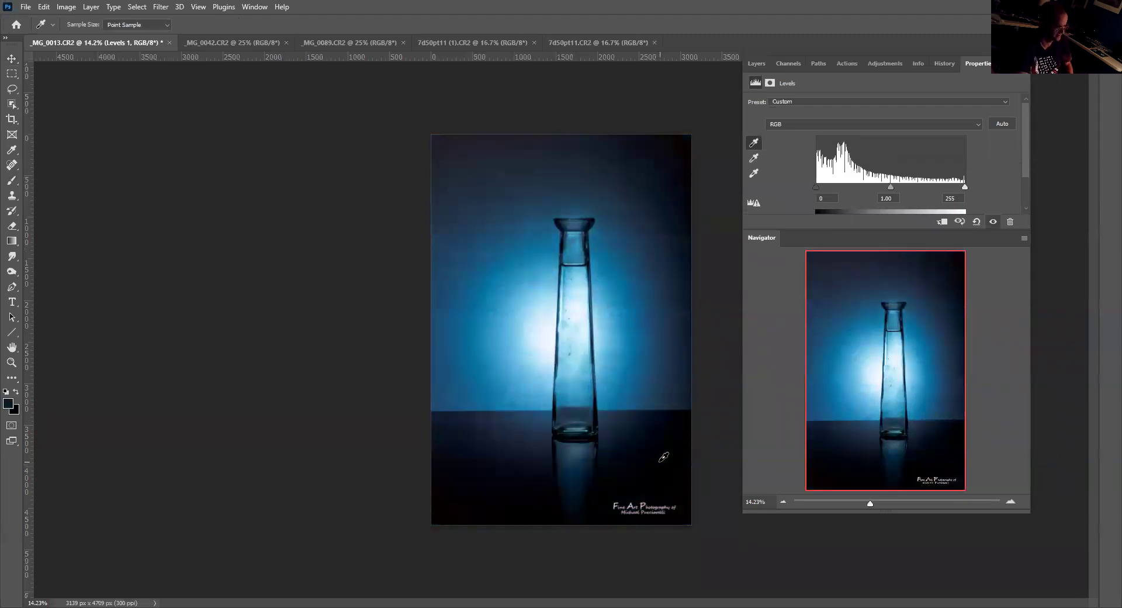
{"action": "key", "text": "ctrl+z"}
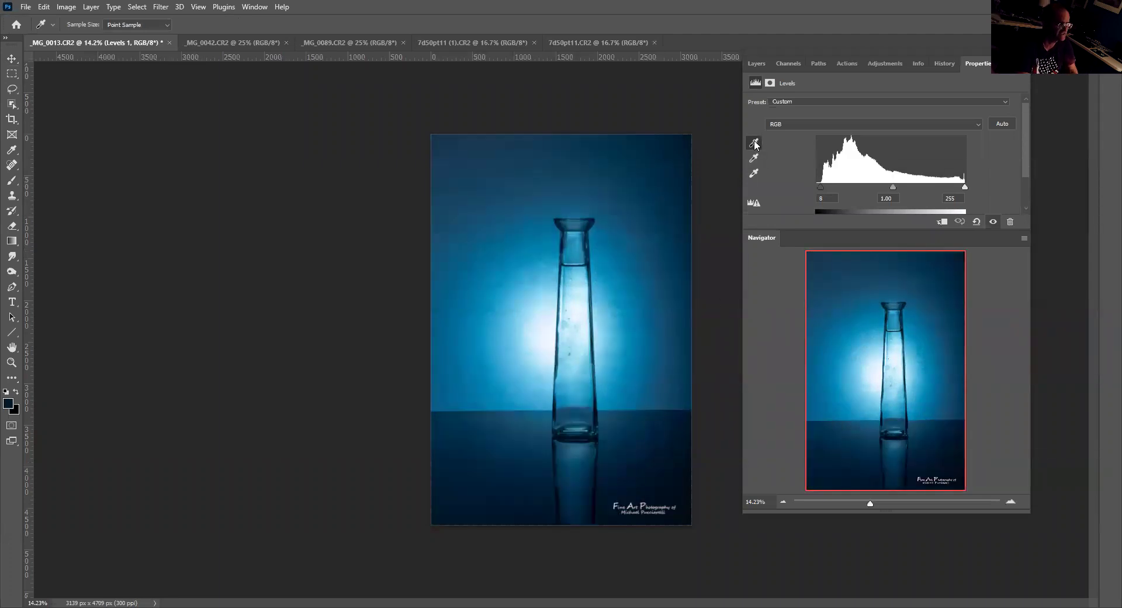
{"action": "left_click", "coordinate": [754, 174]}
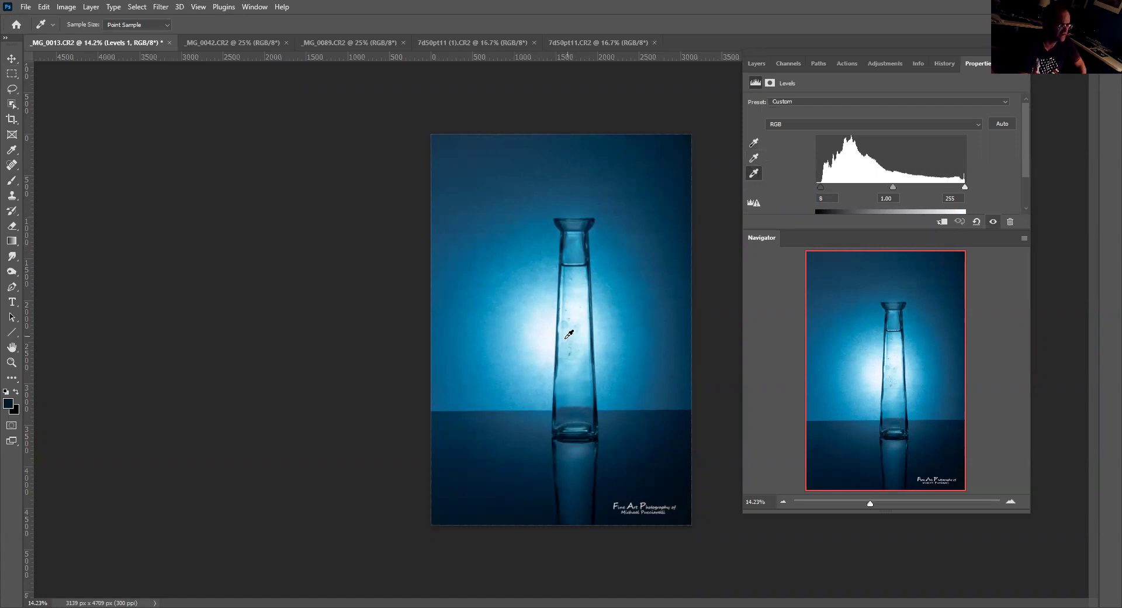
{"action": "left_click", "coordinate": [577, 311]}
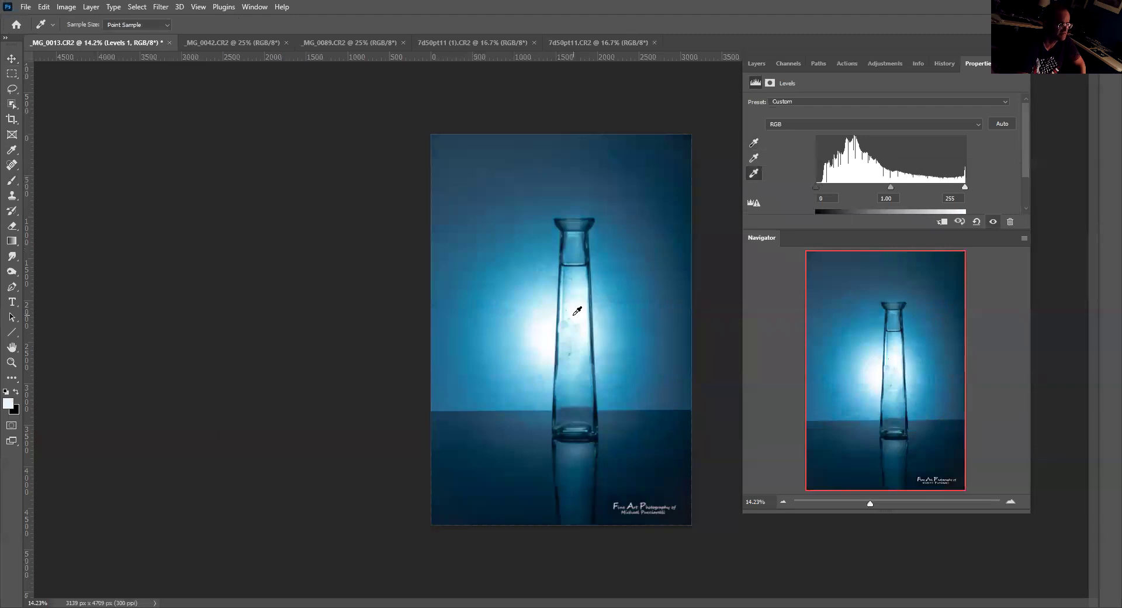
{"action": "key", "text": "ctrl+z"}
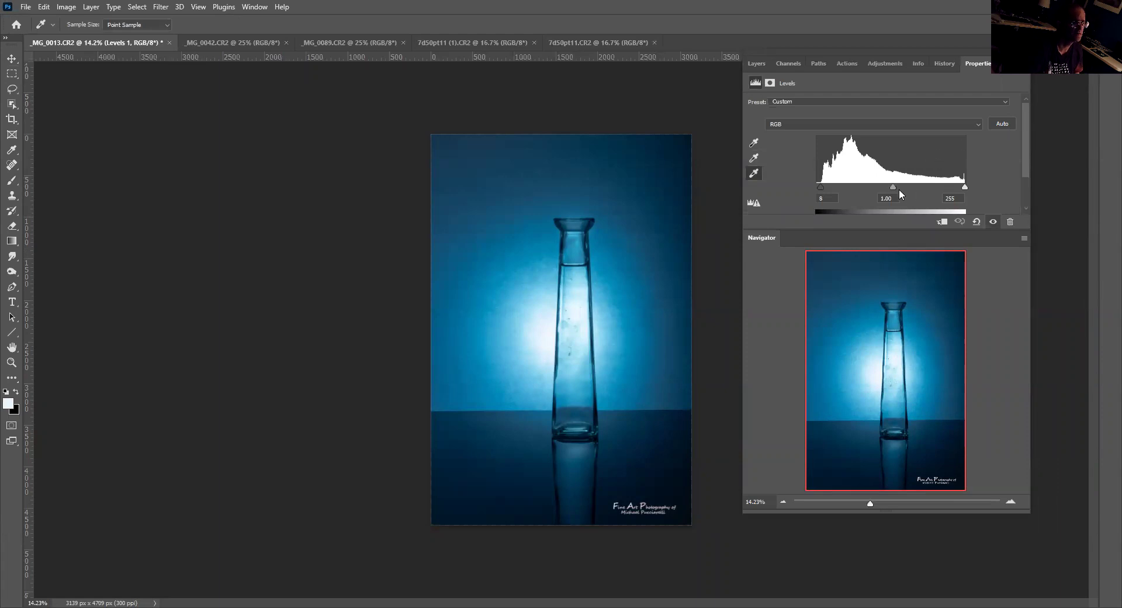
Step: Set the midtone input level of the Levels 1 adjustment to 0.94 and return to the layer list
{"action": "left_click_drag", "start_coordinate": [891, 184], "coordinate": [898, 188]}
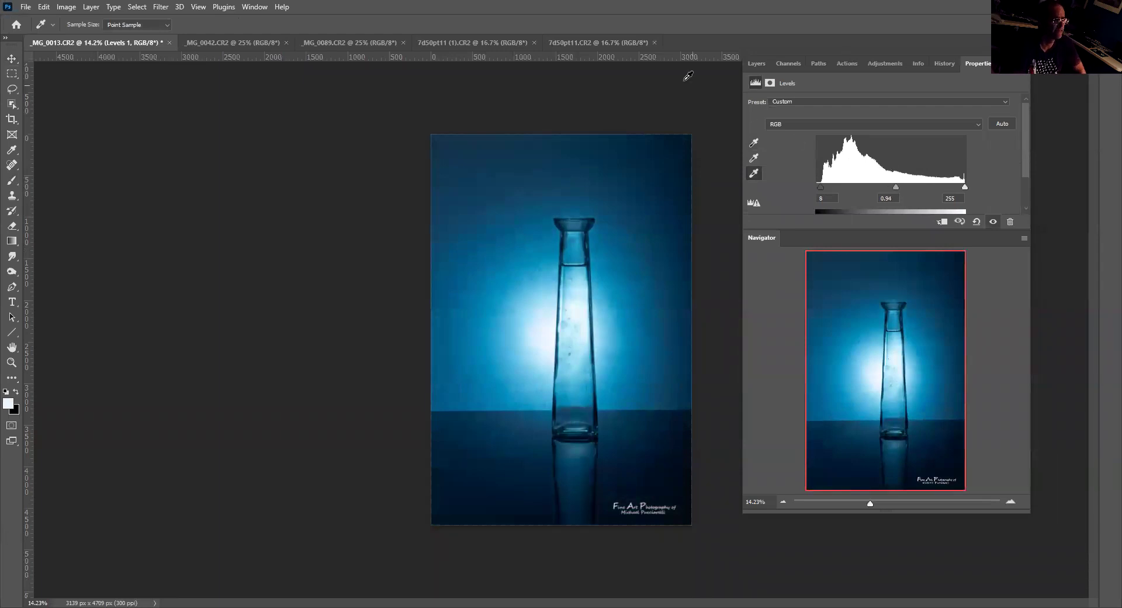
{"action": "left_click", "coordinate": [754, 62]}
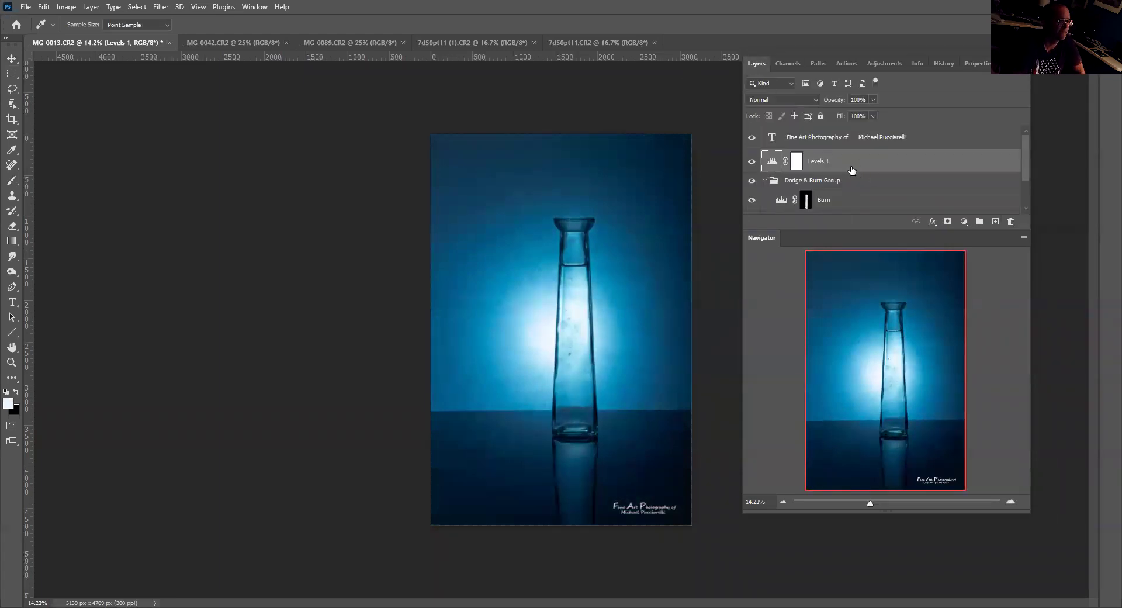
Step: Run the Frequency Separation 16Bit action on the Background layer, using a Gaussian Blur radius of 10.0 pixels
{"action": "scroll", "coordinate": [871, 174], "scroll_direction": "down", "scroll_amount": 2}
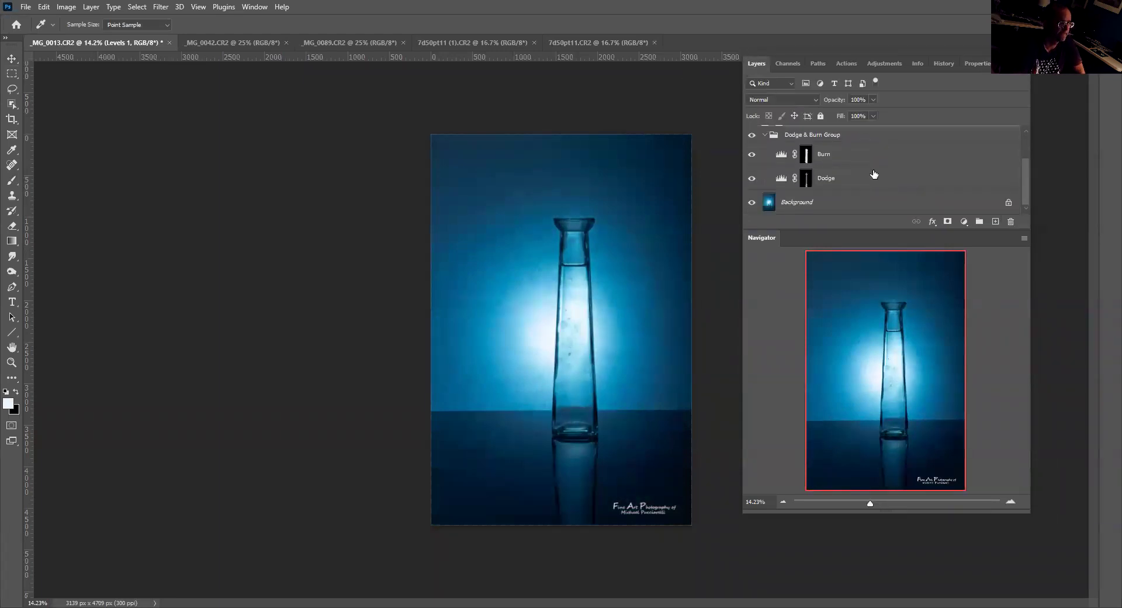
{"action": "left_click", "coordinate": [802, 203]}
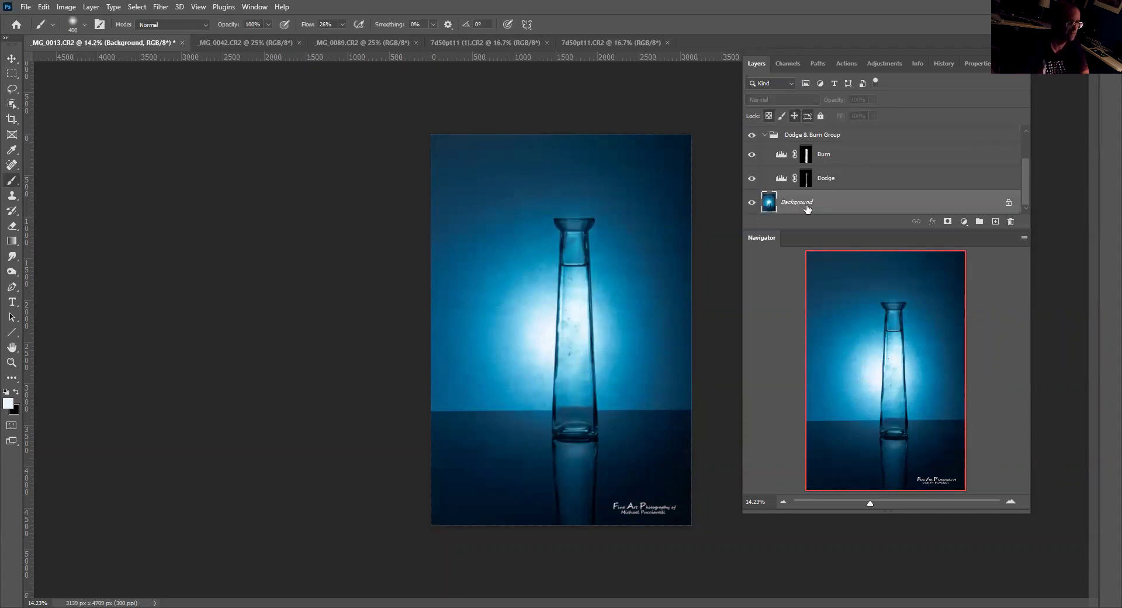
{"action": "left_click", "coordinate": [843, 65]}
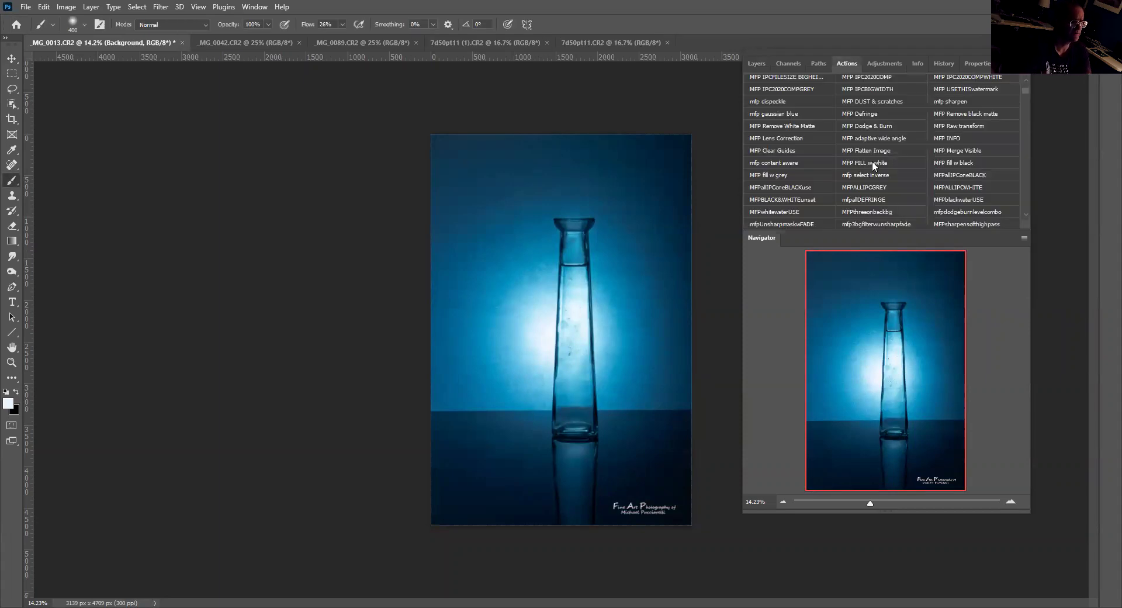
{"action": "left_click_drag", "start_coordinate": [1025, 93], "coordinate": [1025, 214]}
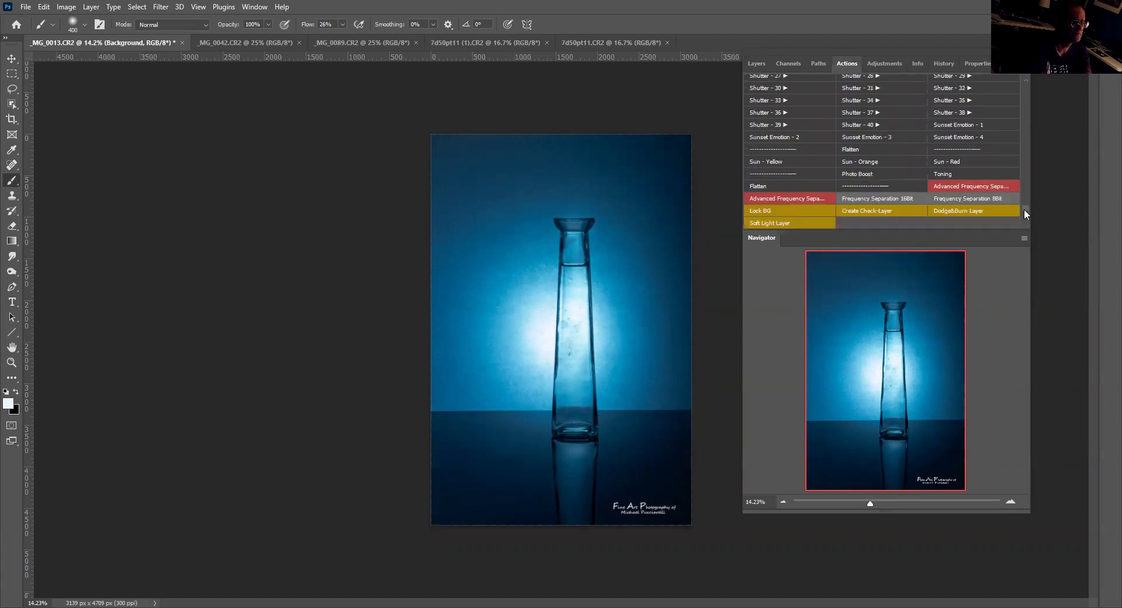
{"action": "left_click", "coordinate": [882, 202]}
{"action": "left_click_drag", "start_coordinate": [198, 342], "coordinate": [195, 338]}
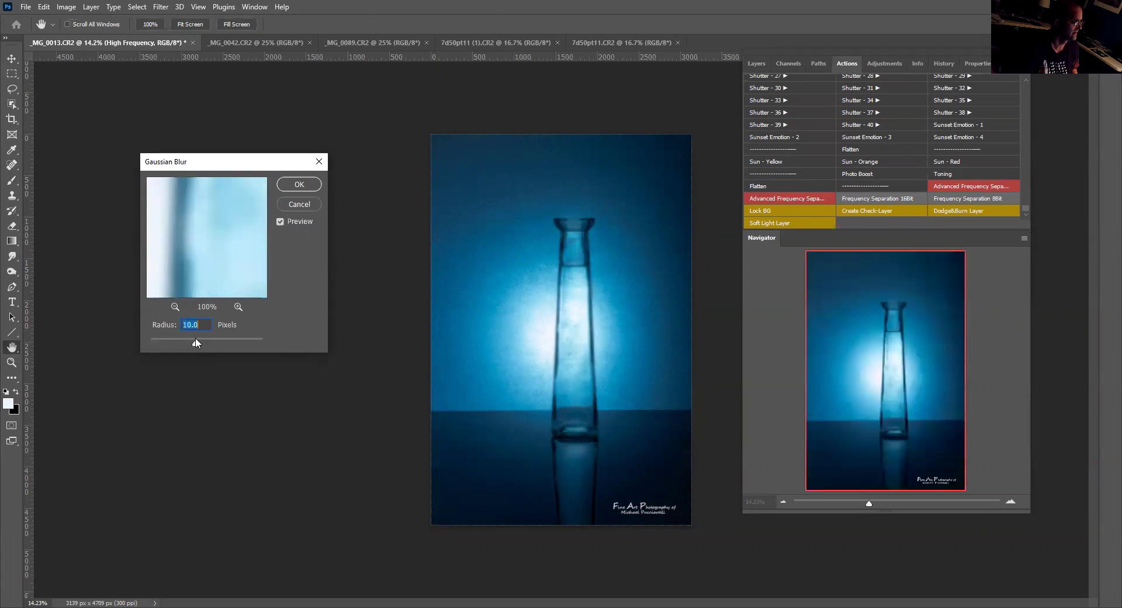
{"action": "left_click", "coordinate": [299, 184]}
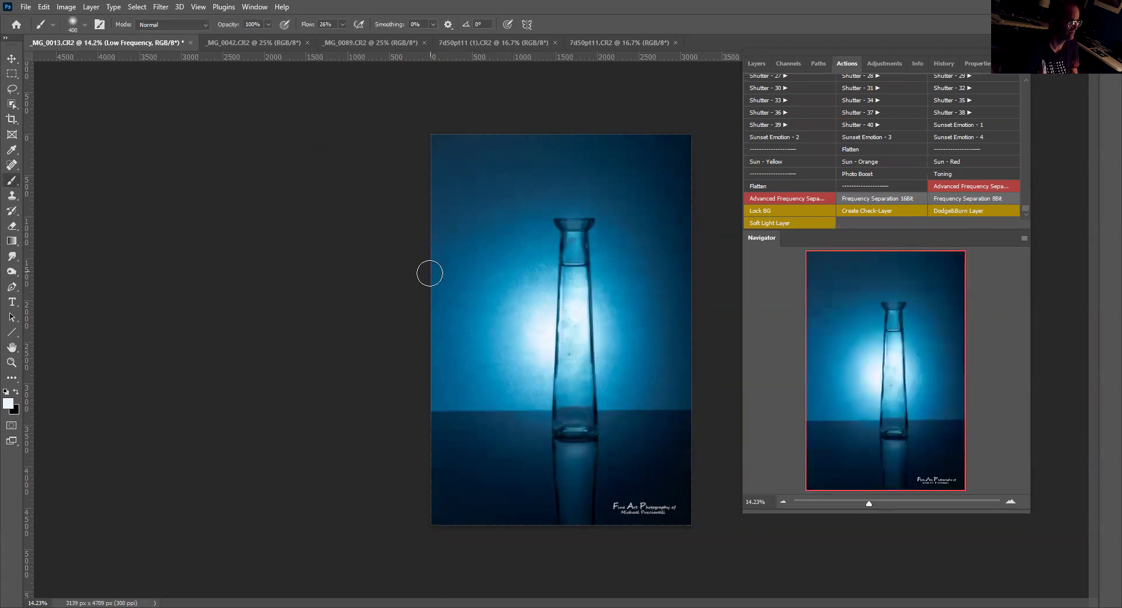
Step: Select the High Frequency layer in the Frequency Separation group
{"action": "left_click", "coordinate": [758, 64]}
{"action": "scroll", "coordinate": [795, 170], "scroll_direction": "down", "scroll_amount": 3}
{"action": "left_click", "coordinate": [806, 156]}
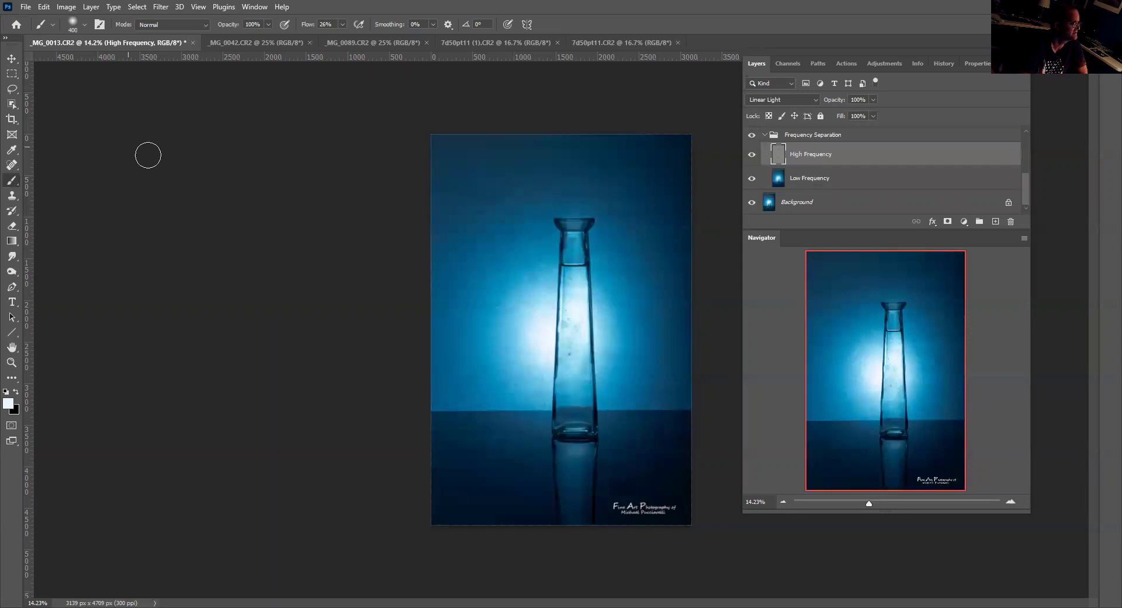
Step: Remove the larger specks inside the vase on the High Frequency layer with a 175 px Spot Healing Brush
{"action": "left_click", "coordinate": [13, 165]}
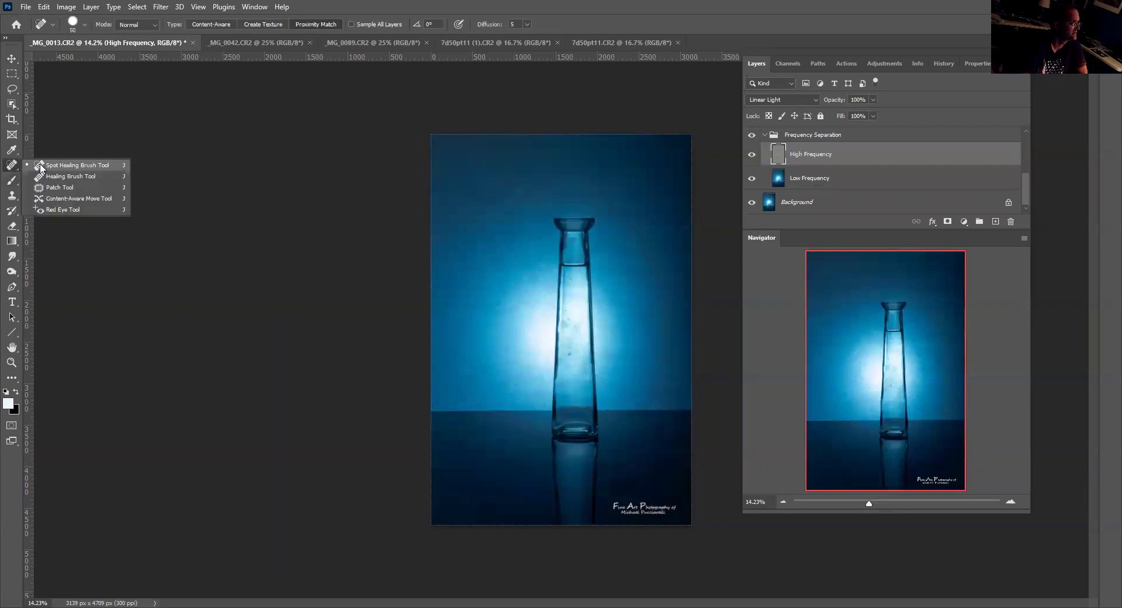
{"action": "left_click", "coordinate": [40, 166]}
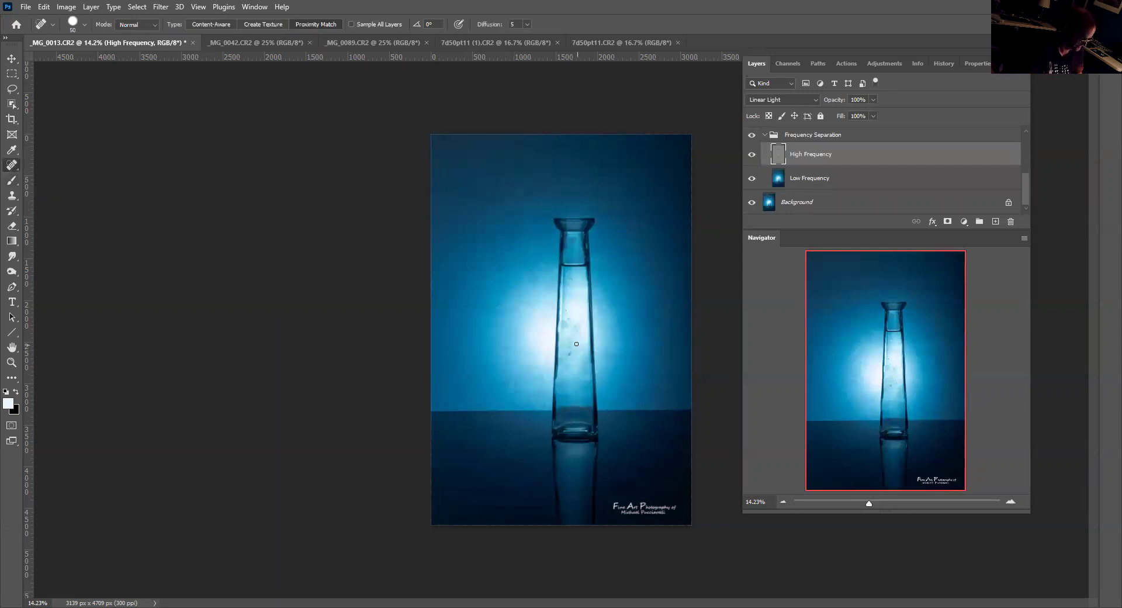
{"action": "key", "text": "bracketright"}
{"action": "key", "text": "bracketright"}
{"action": "key", "text": "bracketright"}
{"action": "left_click", "coordinate": [571, 352]}
{"action": "left_click", "coordinate": [571, 324]}
{"action": "left_click", "coordinate": [570, 351]}
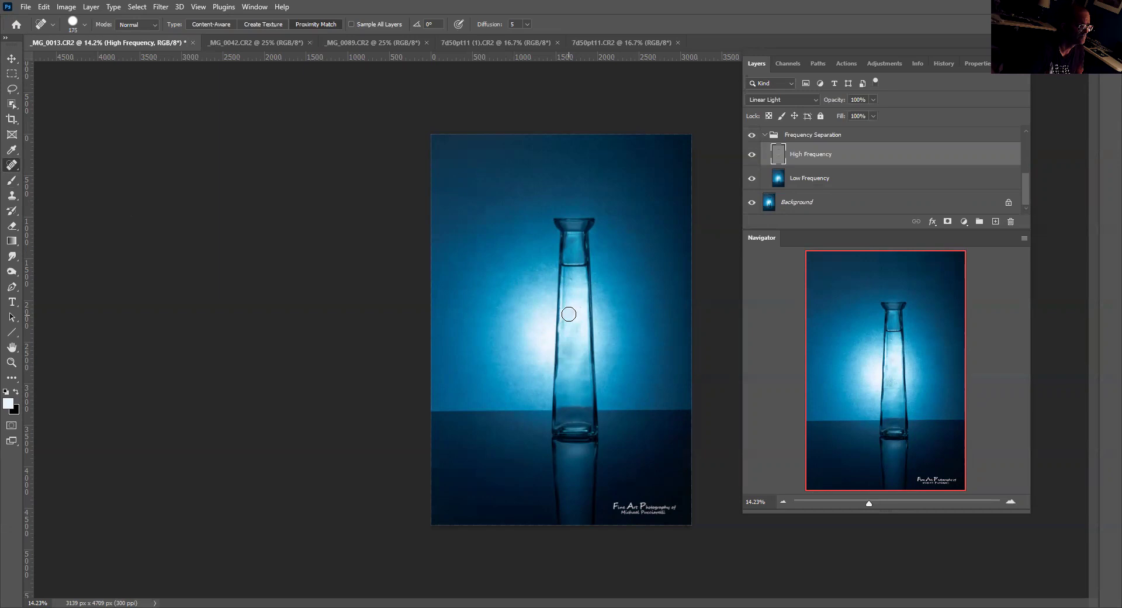
{"action": "left_click_drag", "start_coordinate": [574, 279], "coordinate": [574, 289]}
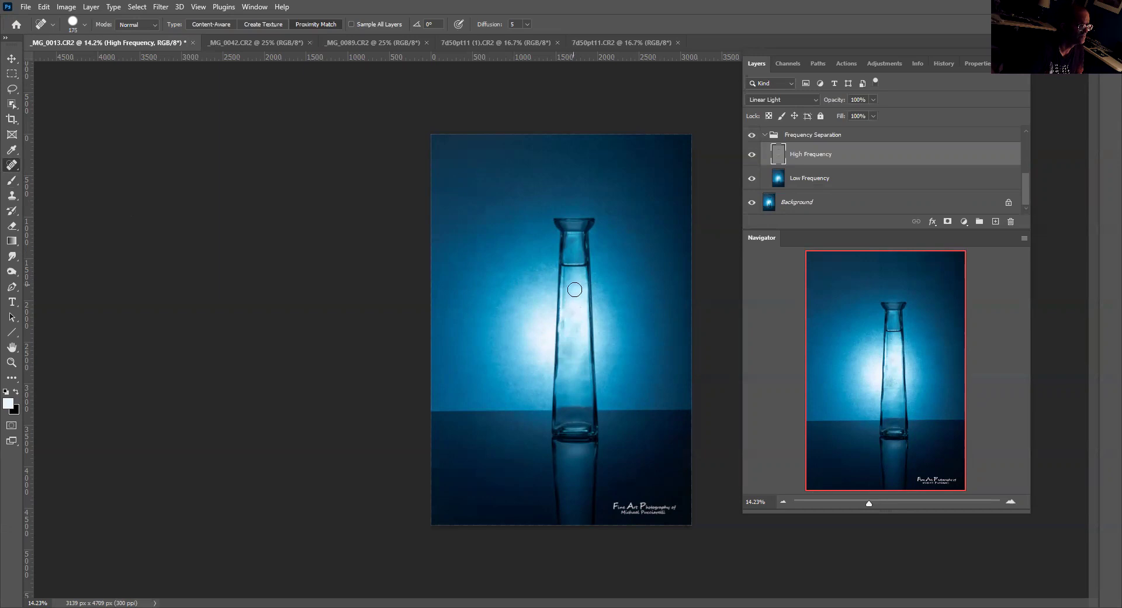
{"action": "left_click", "coordinate": [568, 326]}
Step: Heal the remaining small specks in the glowing middle of the vase with a 50 px Spot Healing Brush
{"action": "key", "text": "bracketleft"}
{"action": "key", "text": "bracketleft"}
{"action": "key", "text": "bracketleft"}
{"action": "key", "text": "bracketleft"}
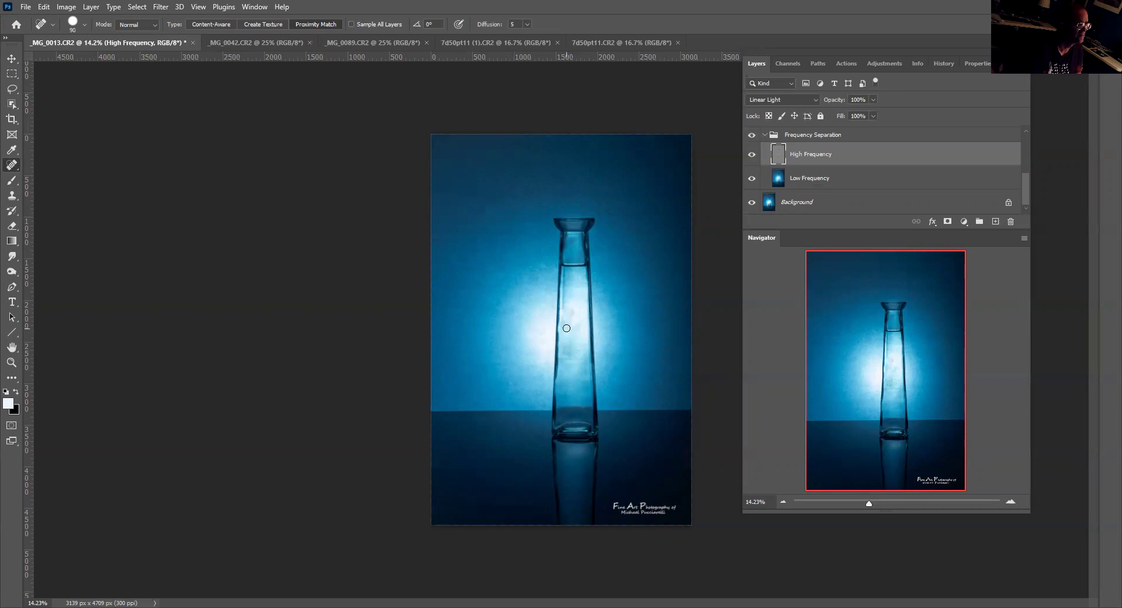
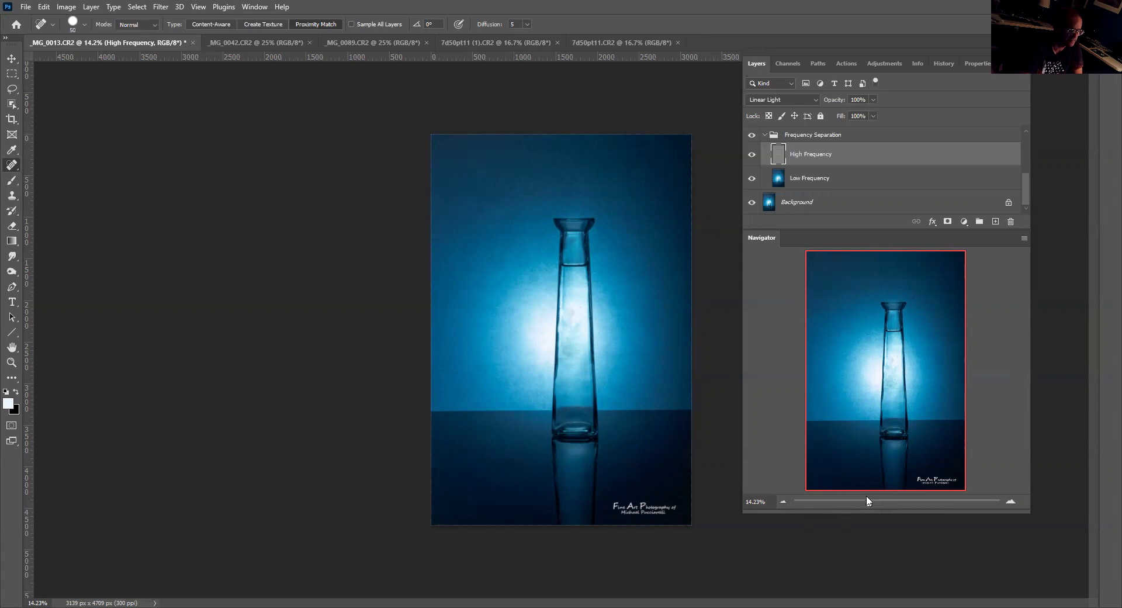
{"action": "left_click_drag", "start_coordinate": [868, 502], "coordinate": [880, 501]}
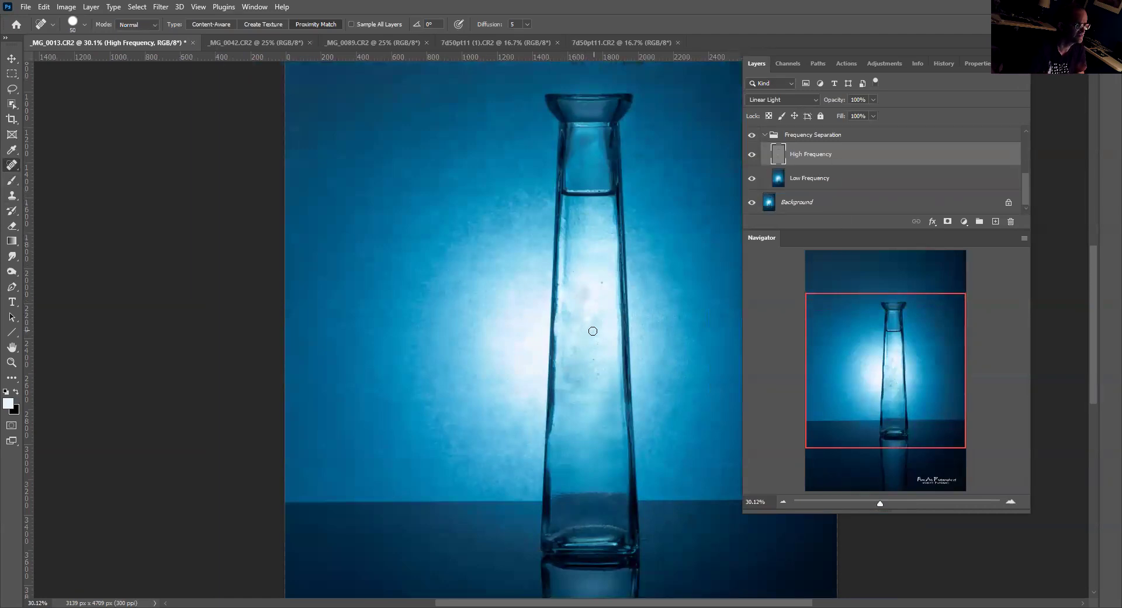
{"action": "left_click", "coordinate": [591, 370]}
{"action": "left_click", "coordinate": [601, 284]}
{"action": "scroll", "coordinate": [608, 340], "scroll_direction": "down", "scroll_amount": 2}
{"action": "left_click_drag", "start_coordinate": [607, 370], "coordinate": [594, 344]}
{"action": "left_click", "coordinate": [591, 303]}
{"action": "scroll", "coordinate": [613, 272], "scroll_direction": "up", "scroll_amount": 1}
{"action": "scroll", "coordinate": [610, 274], "scroll_direction": "up", "scroll_amount": 1}
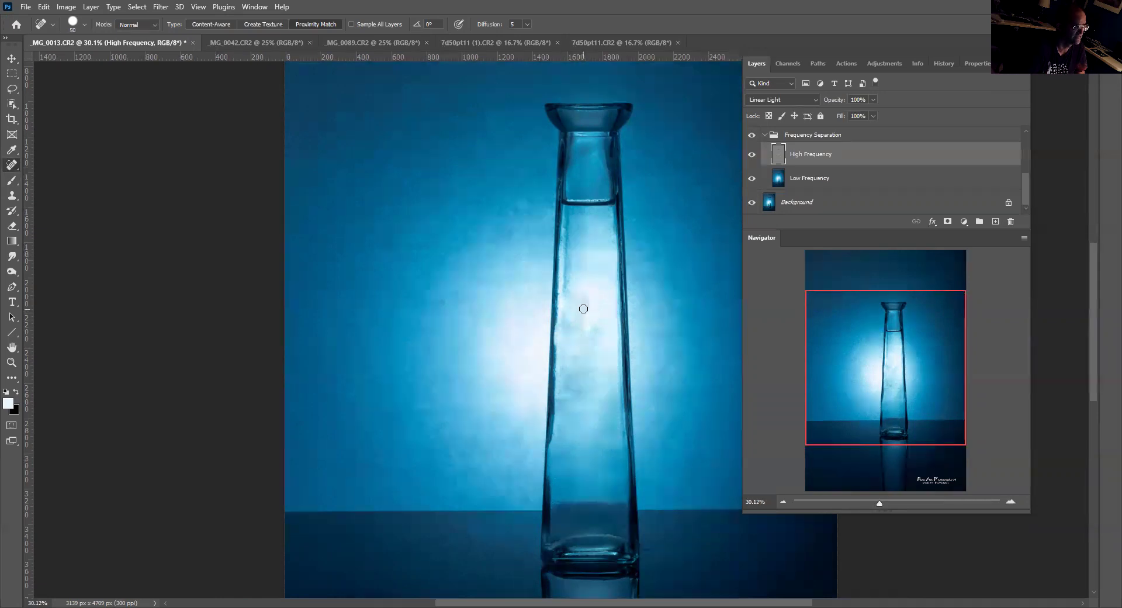
{"action": "scroll", "coordinate": [583, 308], "scroll_direction": "down", "scroll_amount": 6}
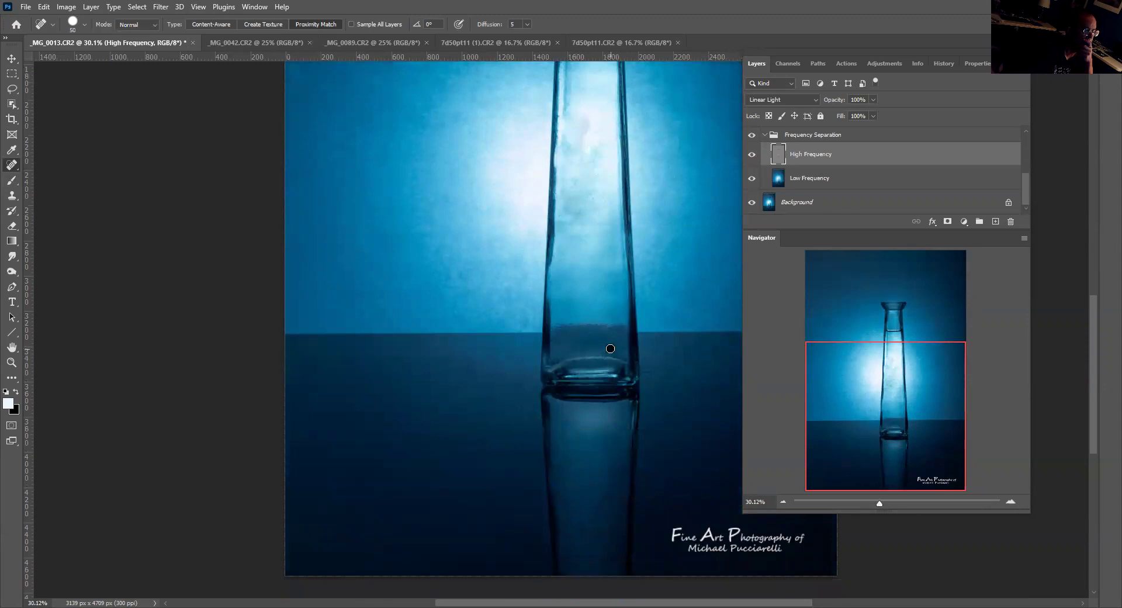
{"action": "scroll", "coordinate": [544, 362], "scroll_direction": "up", "scroll_amount": 2}
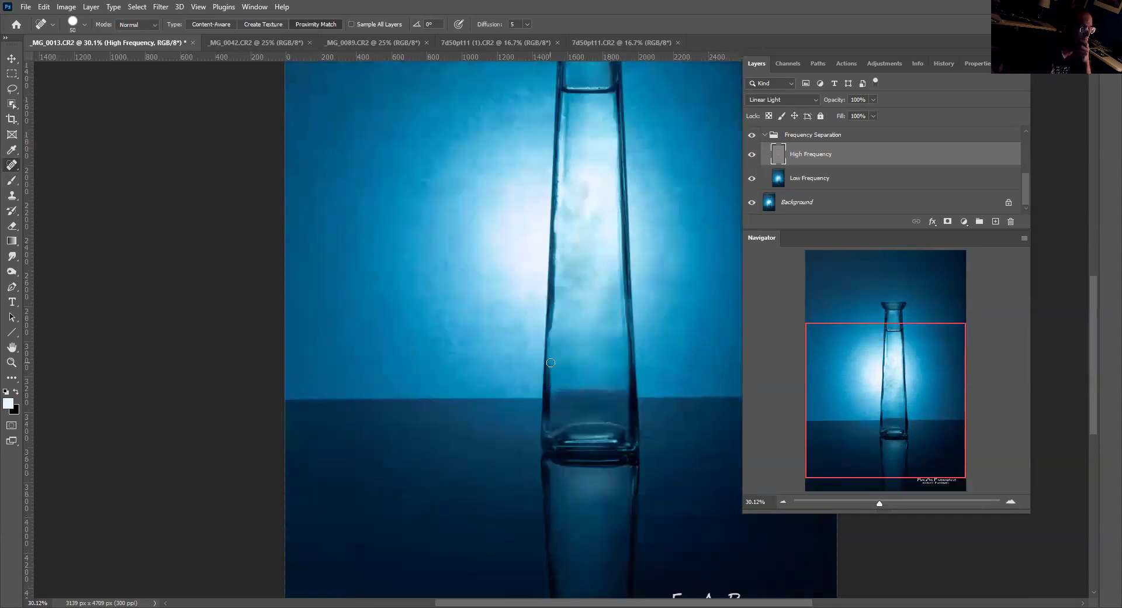
{"action": "scroll", "coordinate": [551, 363], "scroll_direction": "up", "scroll_amount": 2}
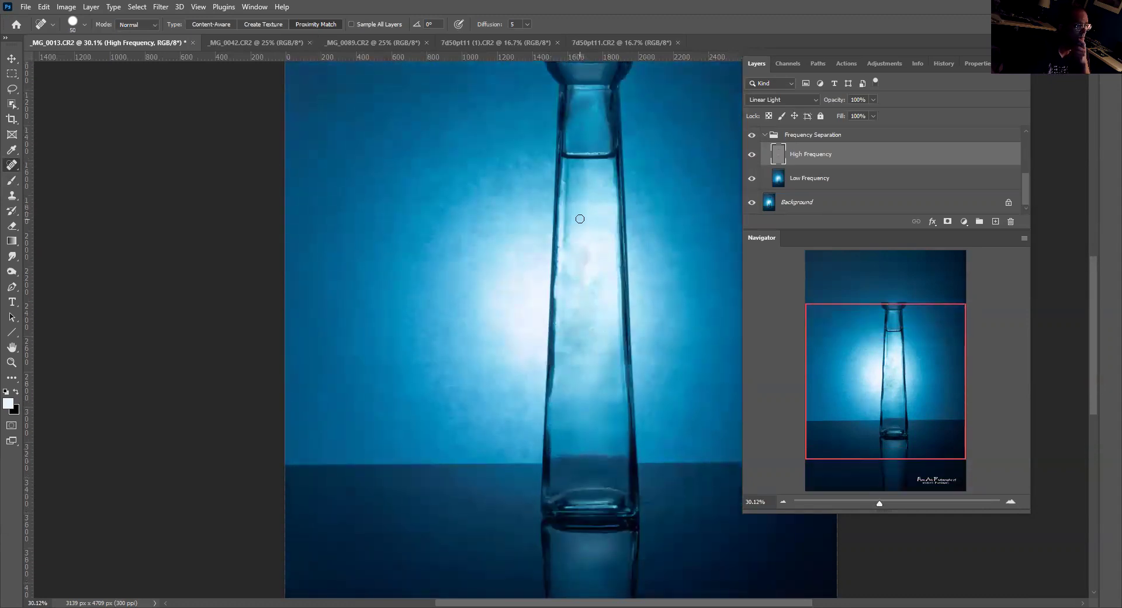
{"action": "scroll", "coordinate": [584, 227], "scroll_direction": "up", "scroll_amount": 1}
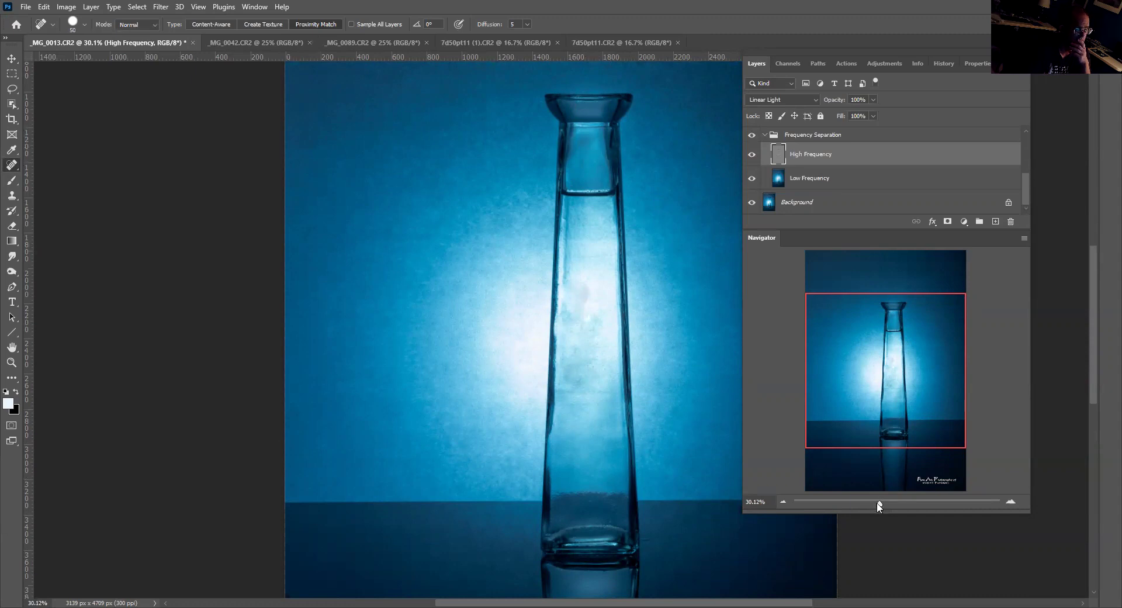
Step: Run the MFPsharpensofthighpass action on the Background layer and check the Background copy layer
{"action": "left_click_drag", "start_coordinate": [880, 507], "coordinate": [875, 505]}
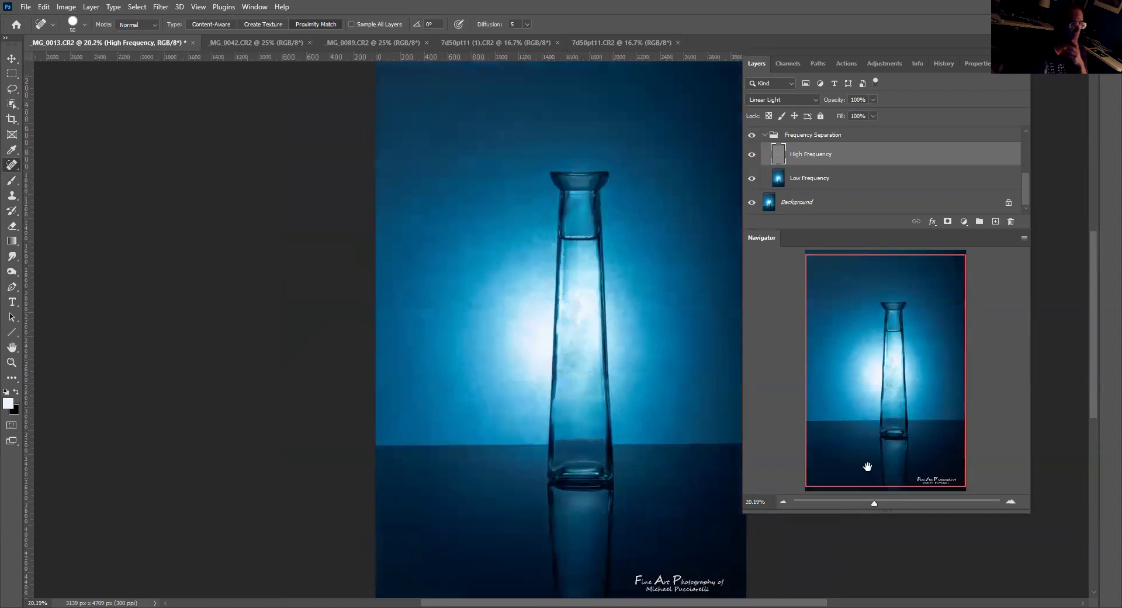
{"action": "left_click", "coordinate": [892, 453]}
{"action": "left_click", "coordinate": [813, 205]}
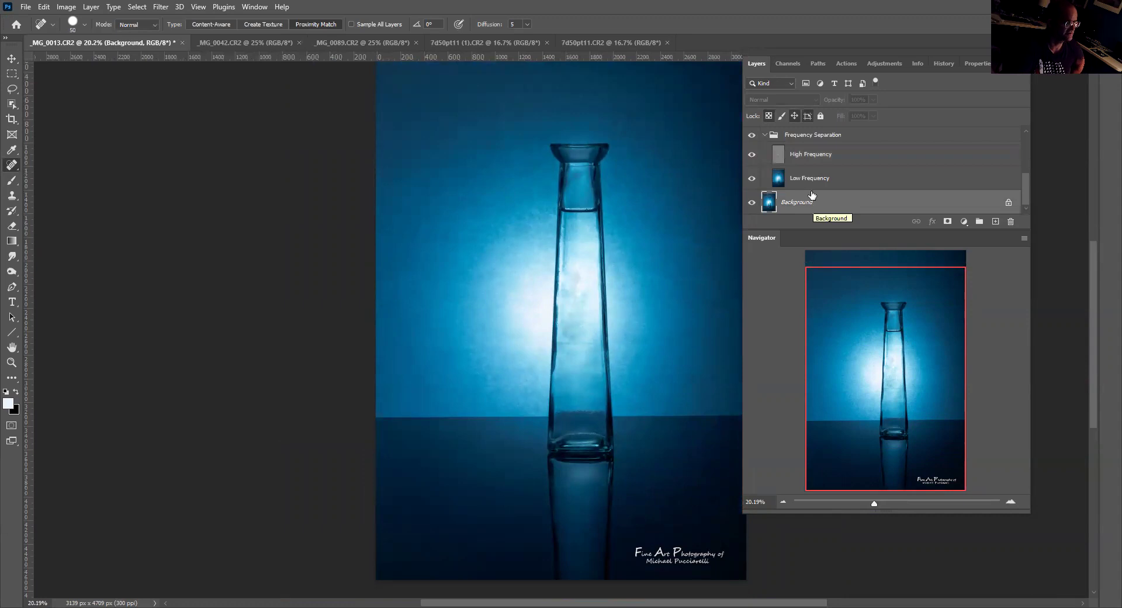
{"action": "left_click", "coordinate": [843, 68]}
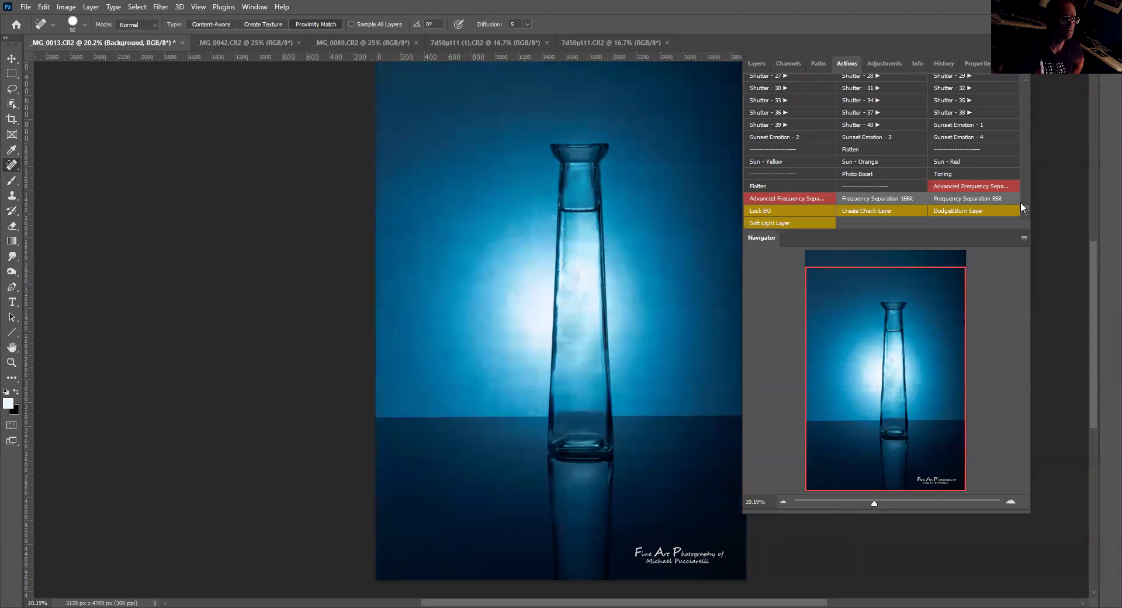
{"action": "left_click_drag", "start_coordinate": [1026, 208], "coordinate": [1049, 72]}
{"action": "scroll", "coordinate": [1016, 145], "scroll_direction": "down", "scroll_amount": 5}
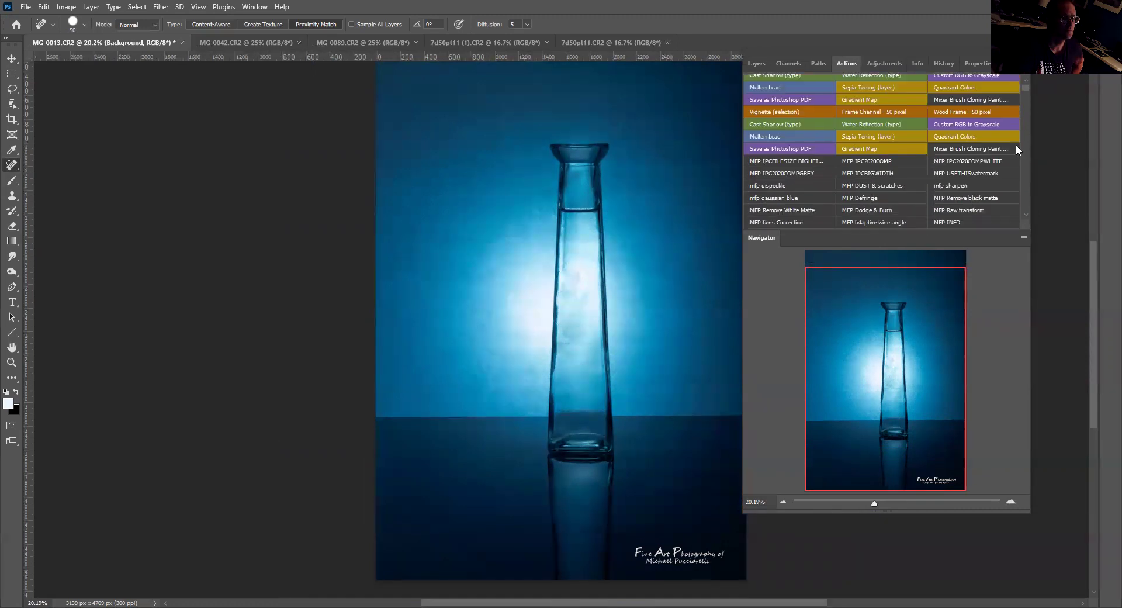
{"action": "scroll", "coordinate": [1021, 135], "scroll_direction": "down", "scroll_amount": 1}
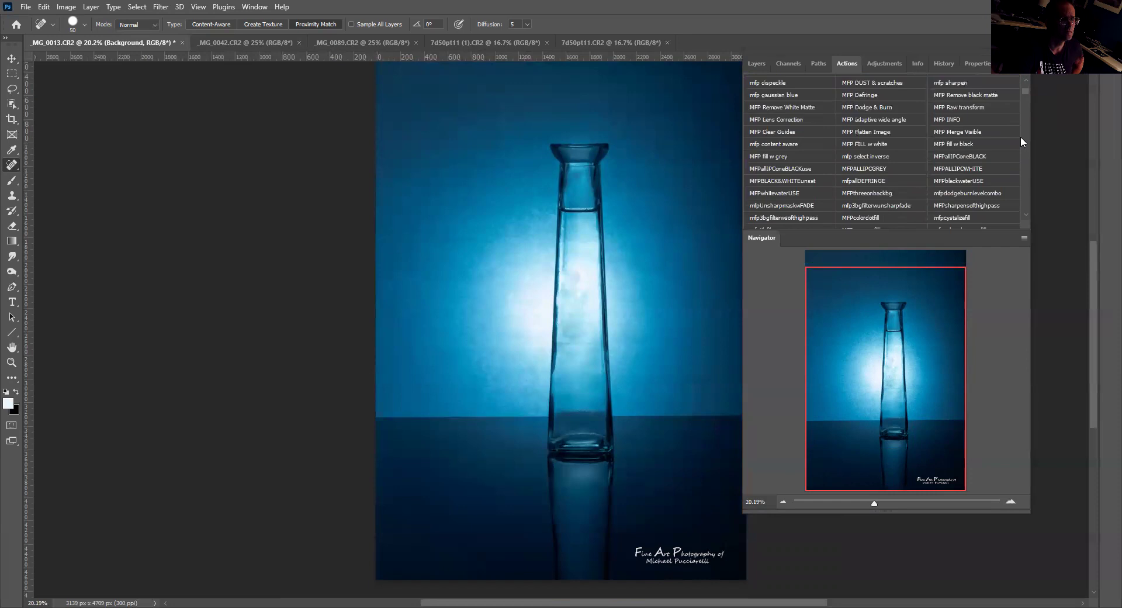
{"action": "scroll", "coordinate": [1021, 136], "scroll_direction": "down", "scroll_amount": 1}
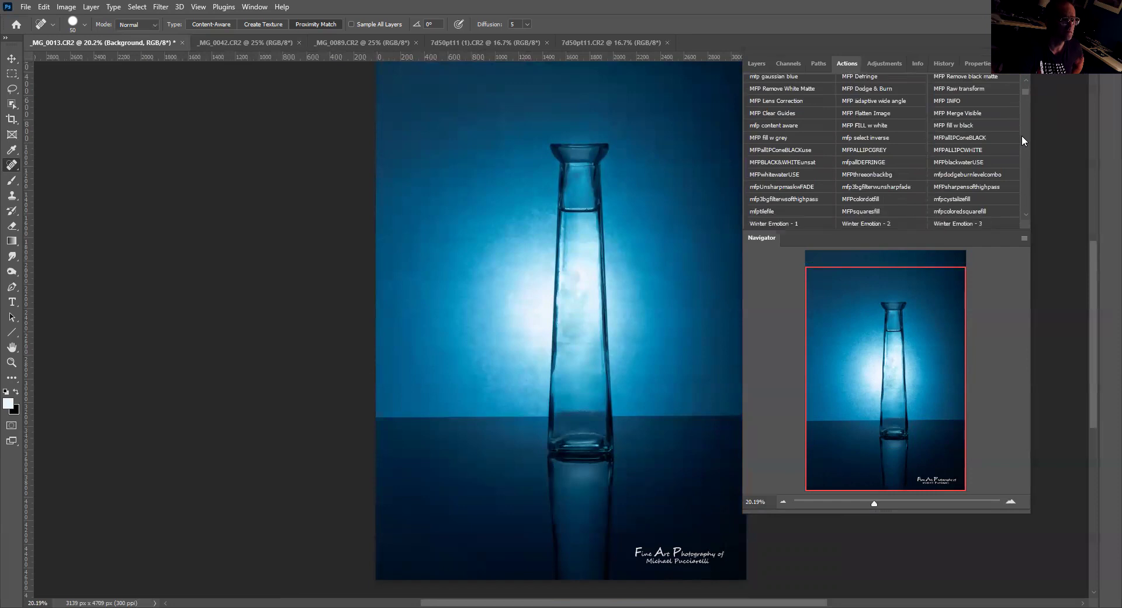
{"action": "scroll", "coordinate": [1021, 140], "scroll_direction": "down", "scroll_amount": 1}
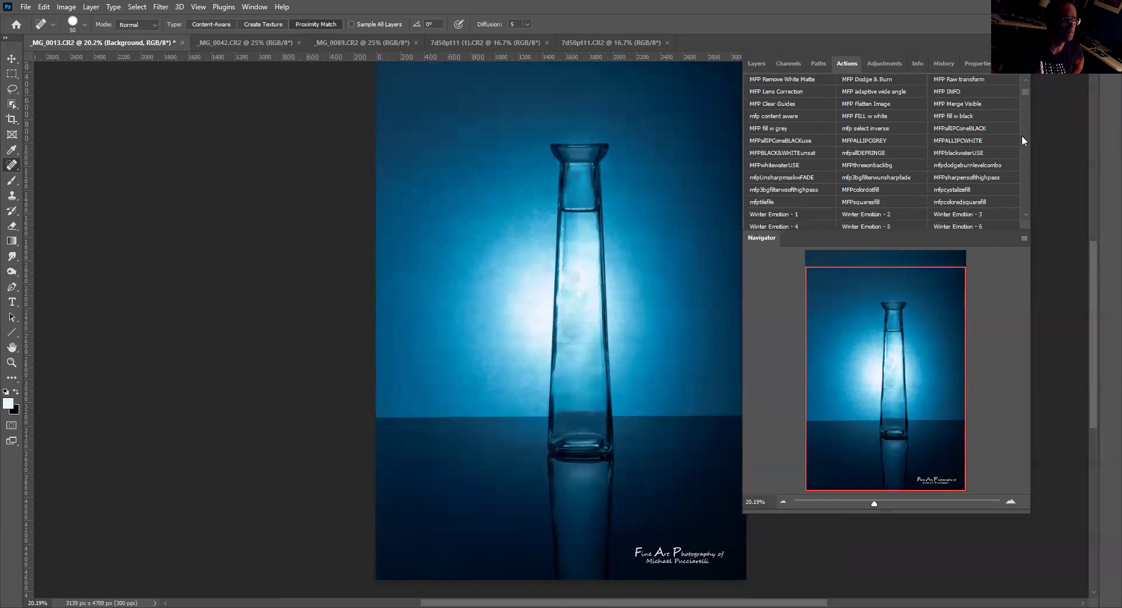
{"action": "left_click", "coordinate": [962, 178]}
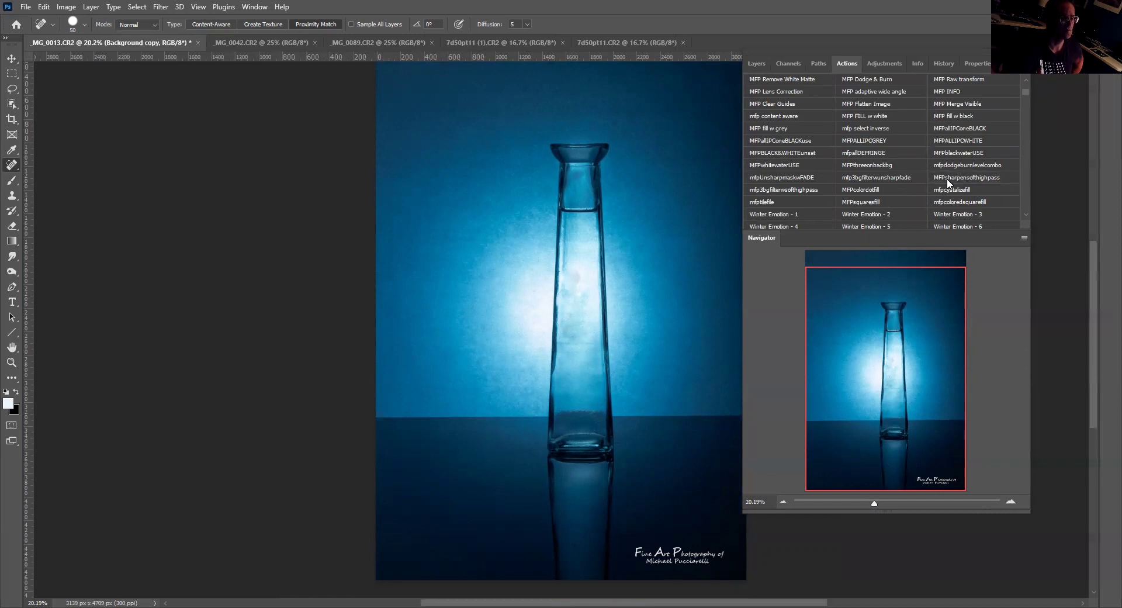
{"action": "left_click", "coordinate": [758, 64]}
{"action": "left_click", "coordinate": [777, 178]}
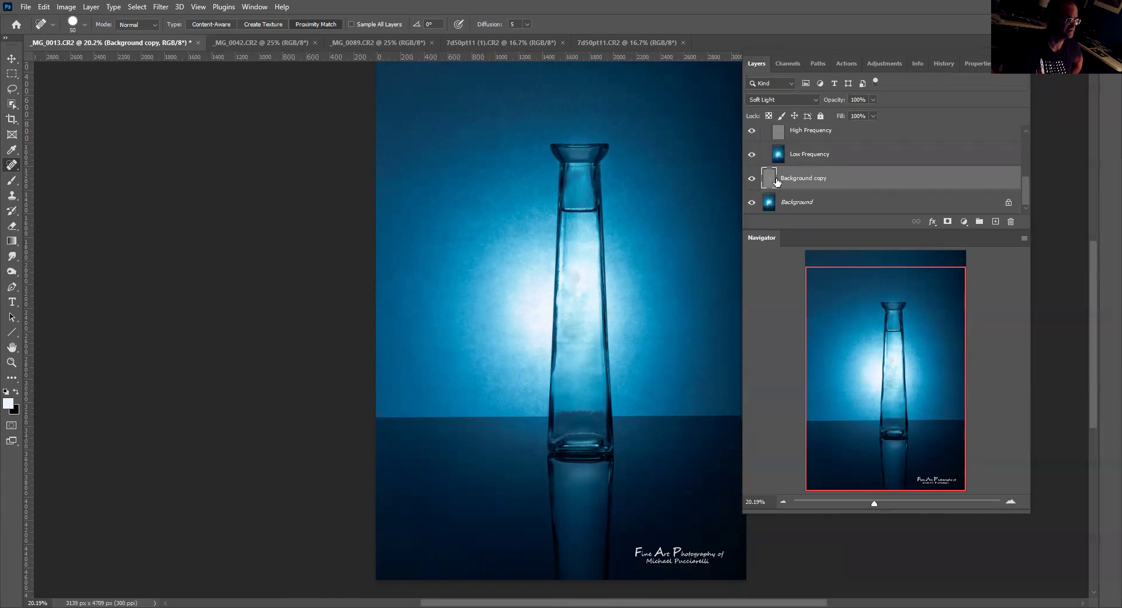
Step: Run the MFPallIPConeBLACKuse action on the Background layer and check the layer stack
{"action": "left_click", "coordinate": [813, 202]}
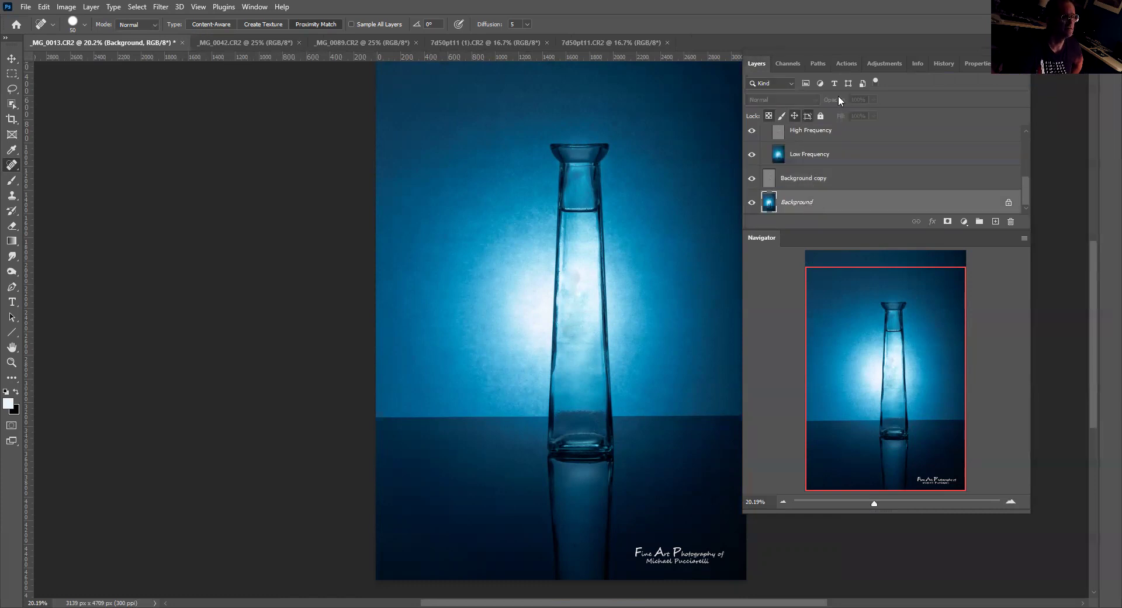
{"action": "left_click", "coordinate": [846, 63]}
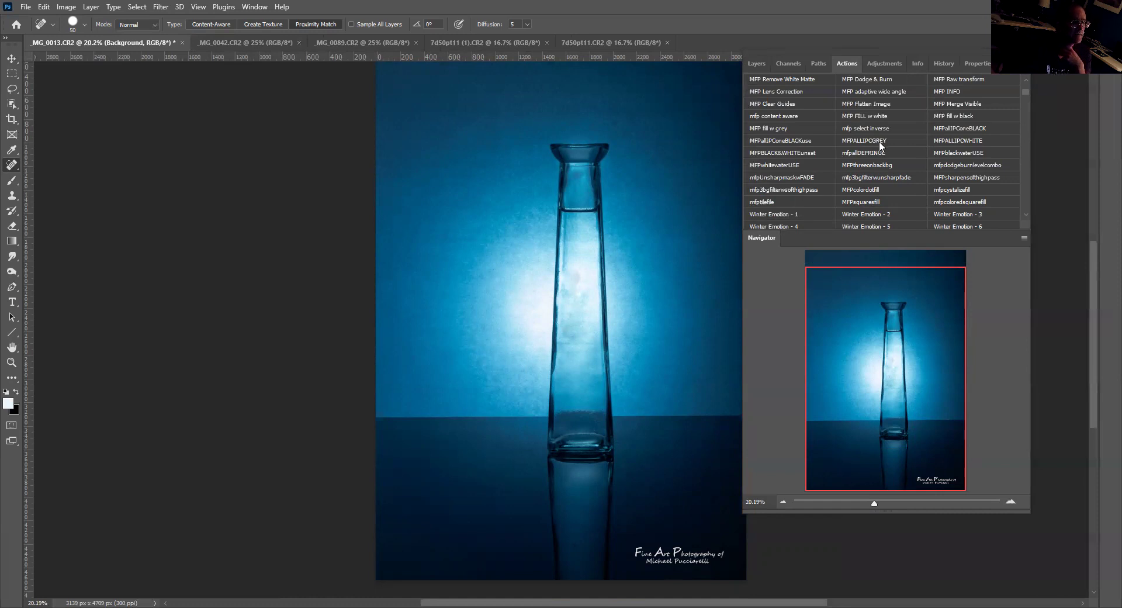
{"action": "left_click", "coordinate": [794, 143]}
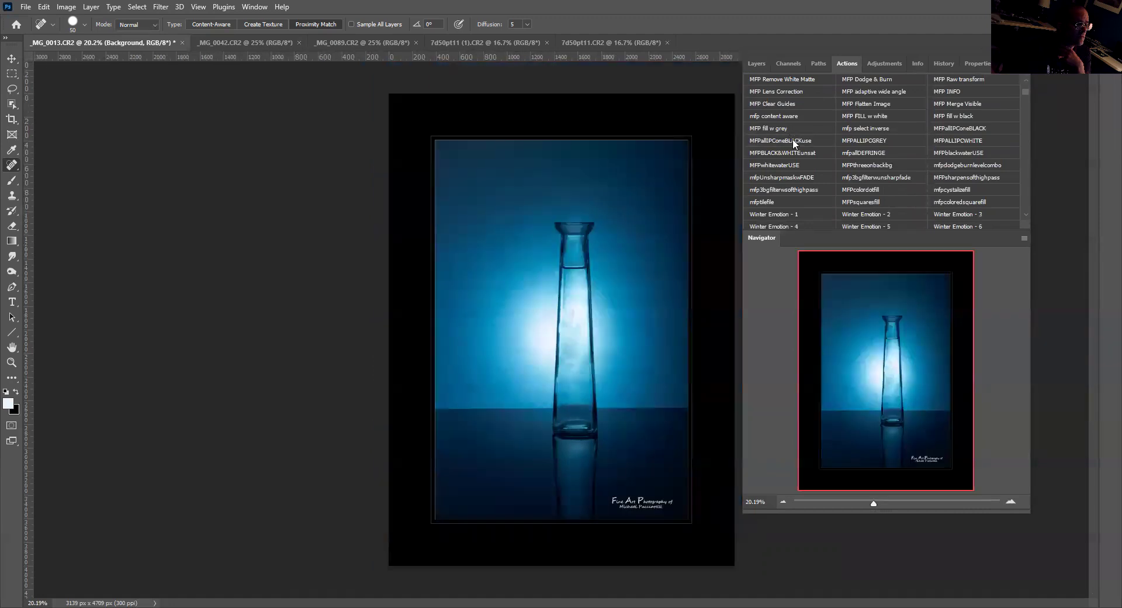
{"action": "left_click", "coordinate": [756, 66]}
{"action": "scroll", "coordinate": [842, 175], "scroll_direction": "up", "scroll_amount": 5}
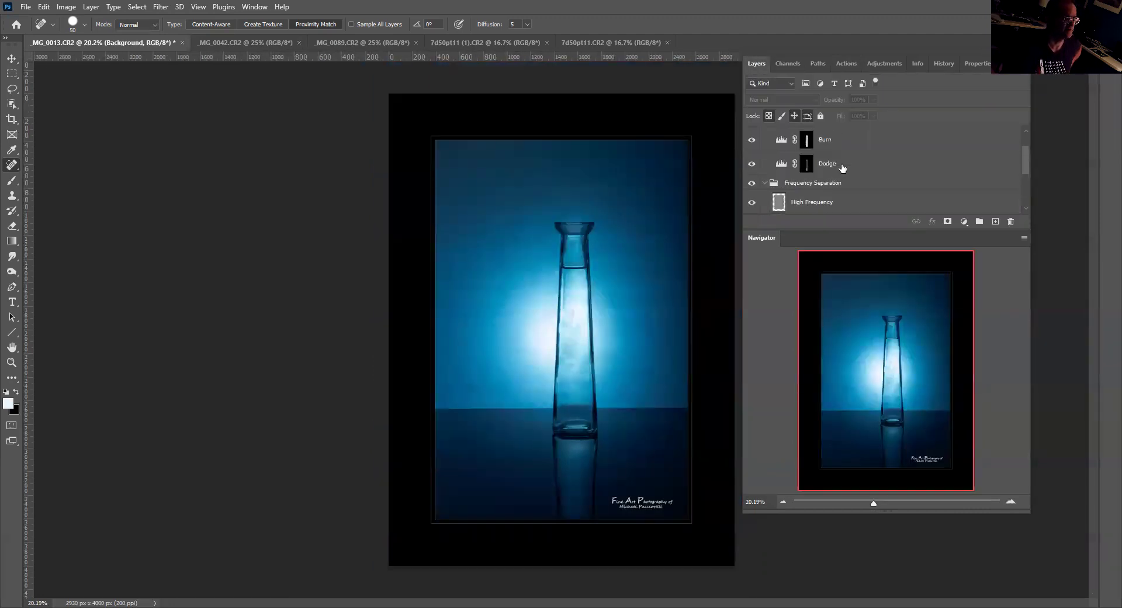
Step: Turn off Button Mode for the actions to list them with their recorded commands
{"action": "left_click", "coordinate": [846, 63]}
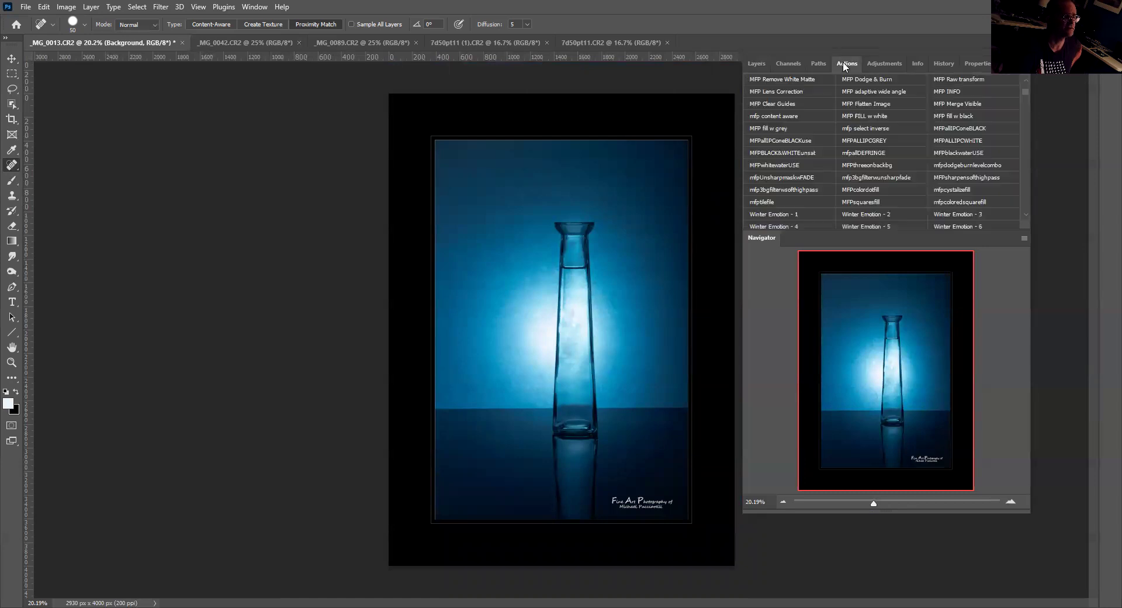
{"action": "left_click", "coordinate": [1029, 72]}
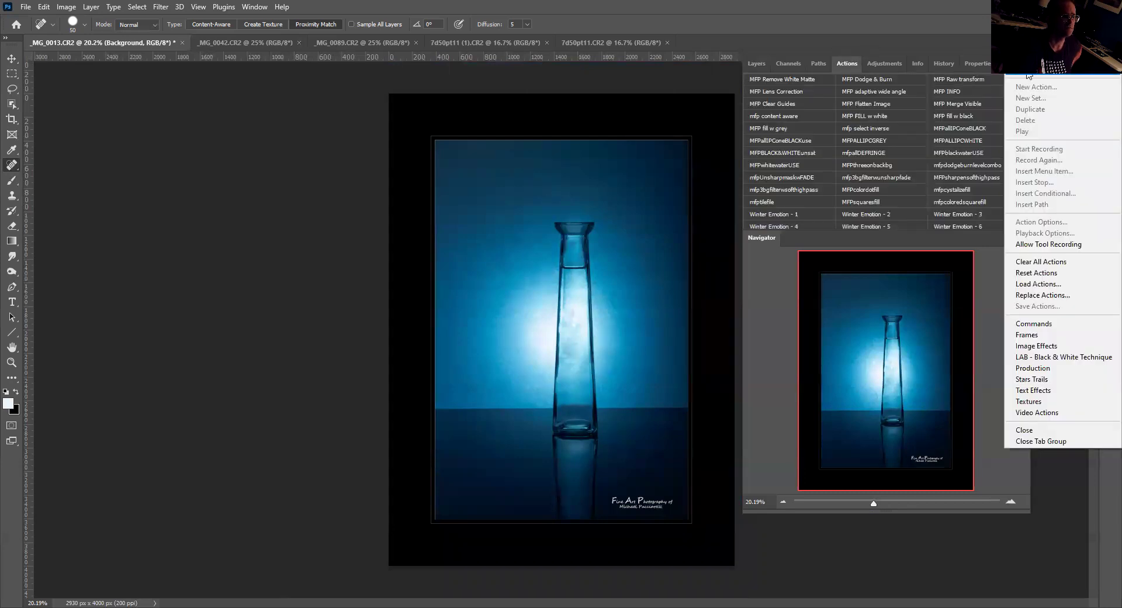
{"action": "left_click", "coordinate": [1029, 76]}
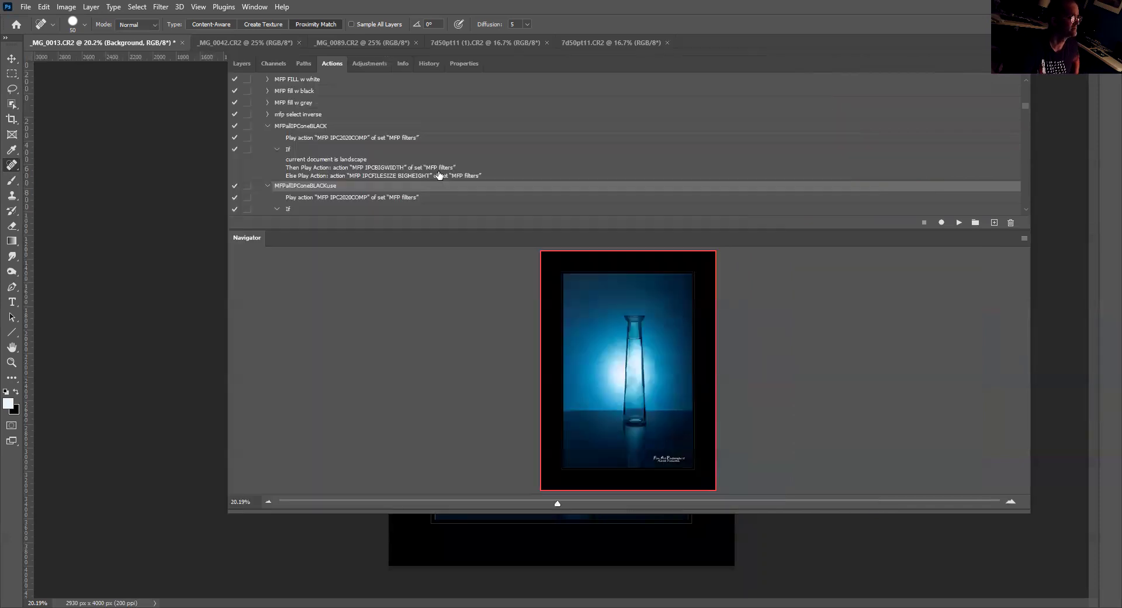
Step: Examine the recorded commands of the MFP actions, from MFPallIPConeBLACKuse through the defringe, watermark, dodge-and-burn and unsharp mask actions
{"action": "scroll", "coordinate": [380, 121], "scroll_direction": "down", "scroll_amount": 2}
{"action": "scroll", "coordinate": [377, 140], "scroll_direction": "down", "scroll_amount": 10}
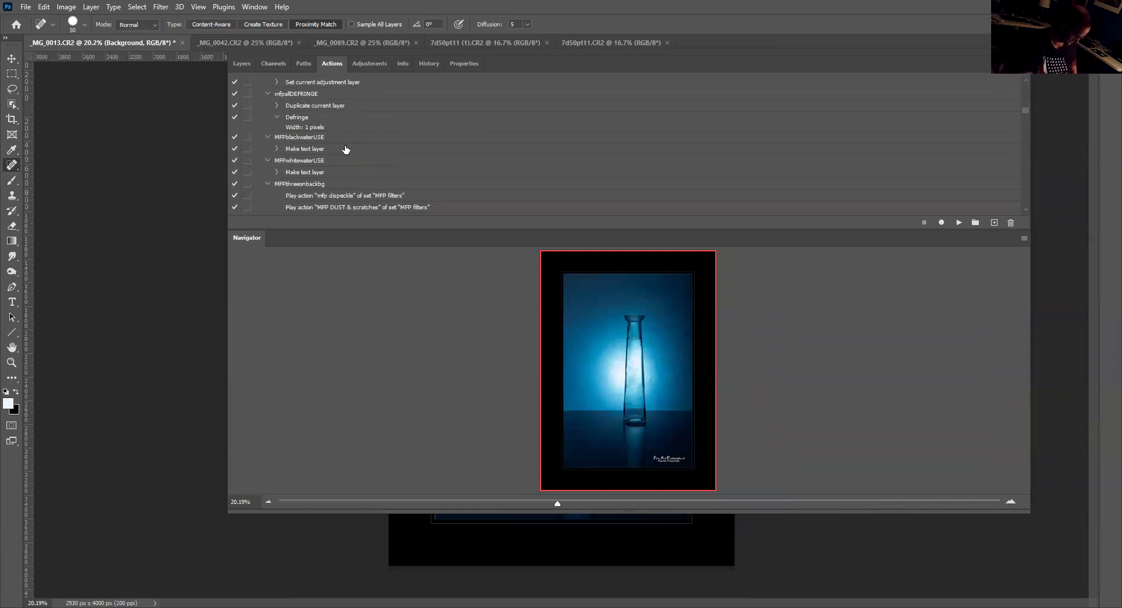
{"action": "scroll", "coordinate": [345, 158], "scroll_direction": "down", "scroll_amount": 2}
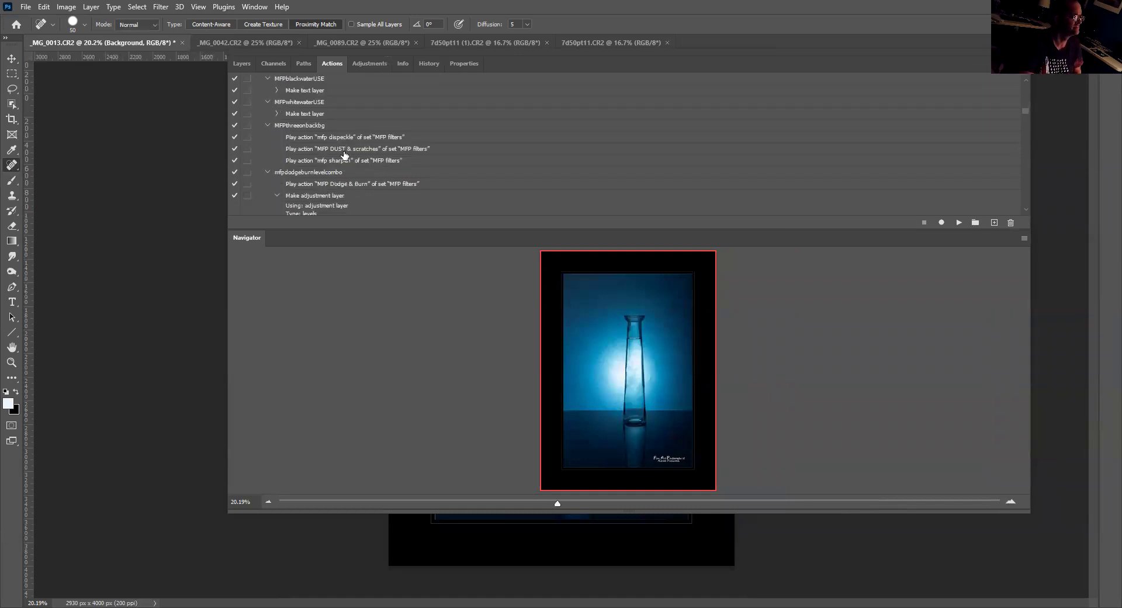
{"action": "scroll", "coordinate": [345, 157], "scroll_direction": "down", "scroll_amount": 1}
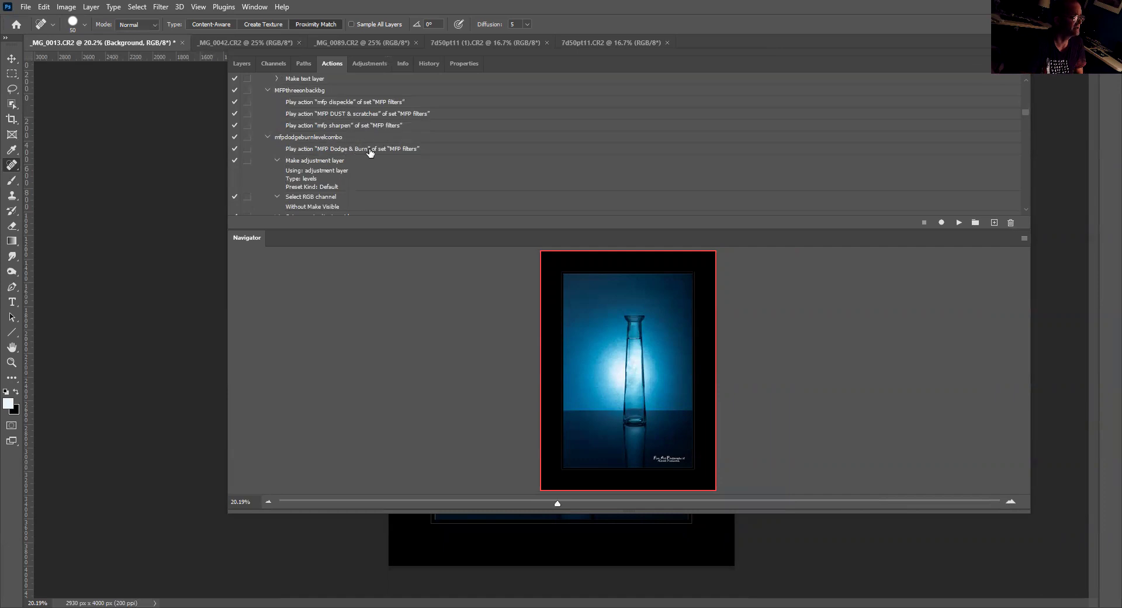
{"action": "scroll", "coordinate": [314, 173], "scroll_direction": "down", "scroll_amount": 4}
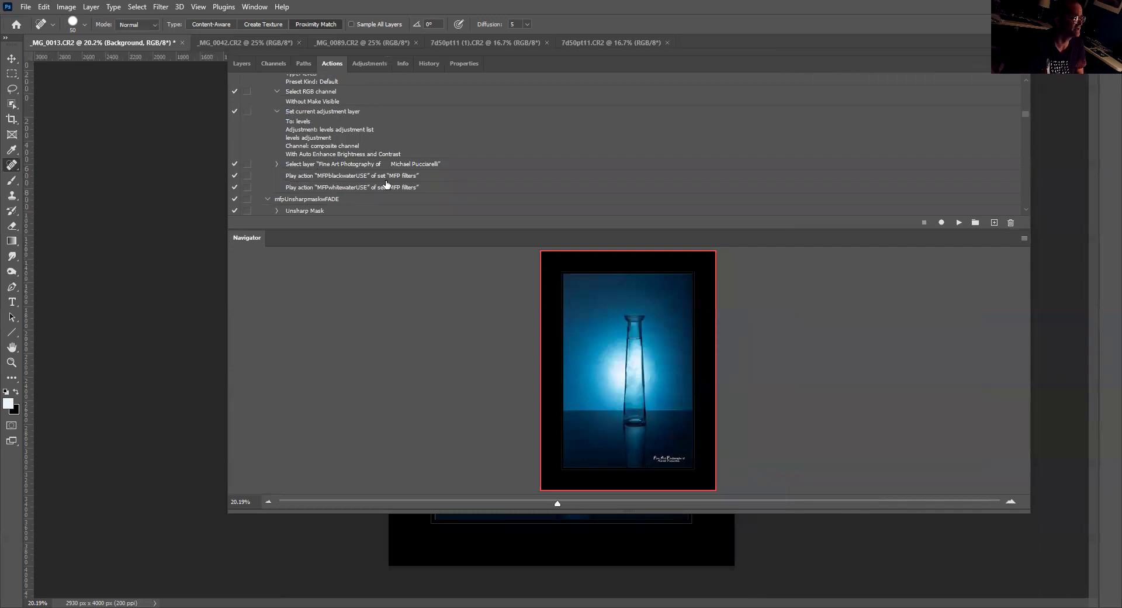
{"action": "scroll", "coordinate": [403, 170], "scroll_direction": "down", "scroll_amount": 1}
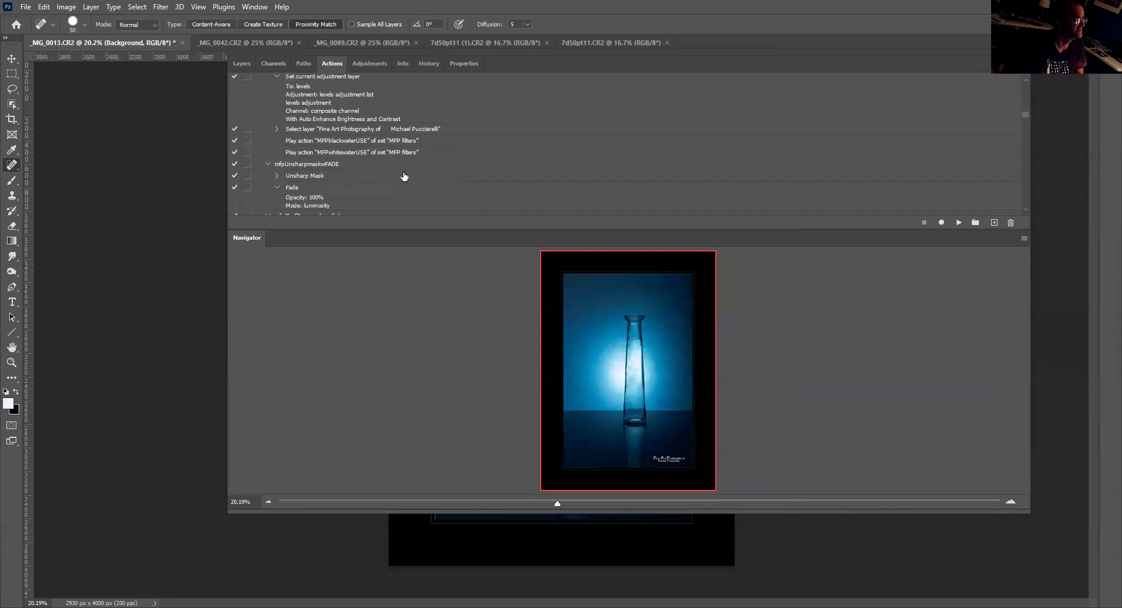
{"action": "scroll", "coordinate": [413, 178], "scroll_direction": "down", "scroll_amount": 1}
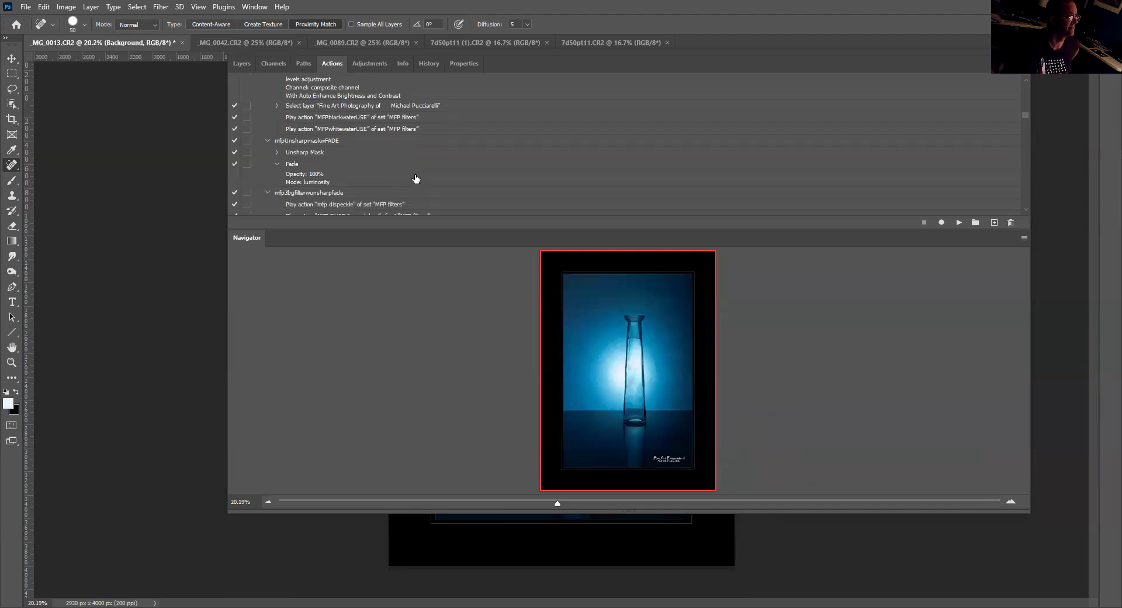
{"action": "scroll", "coordinate": [334, 150], "scroll_direction": "down", "scroll_amount": 1}
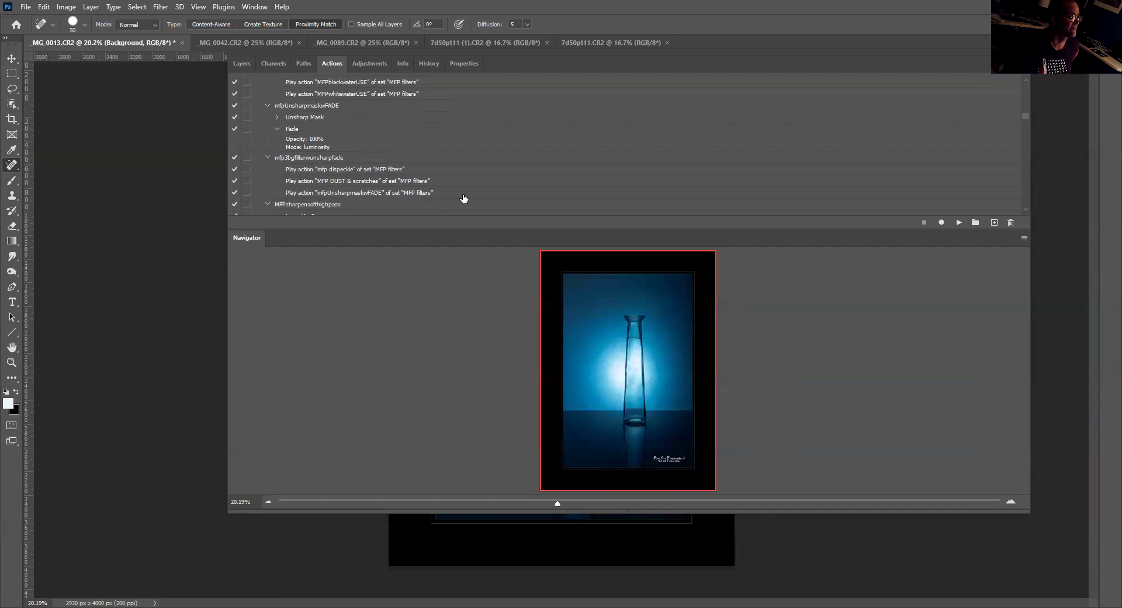
Step: Review the recorded commands of the high pass and black frame actions and turn Button Mode back on
{"action": "scroll", "coordinate": [418, 205], "scroll_direction": "down", "scroll_amount": 3}
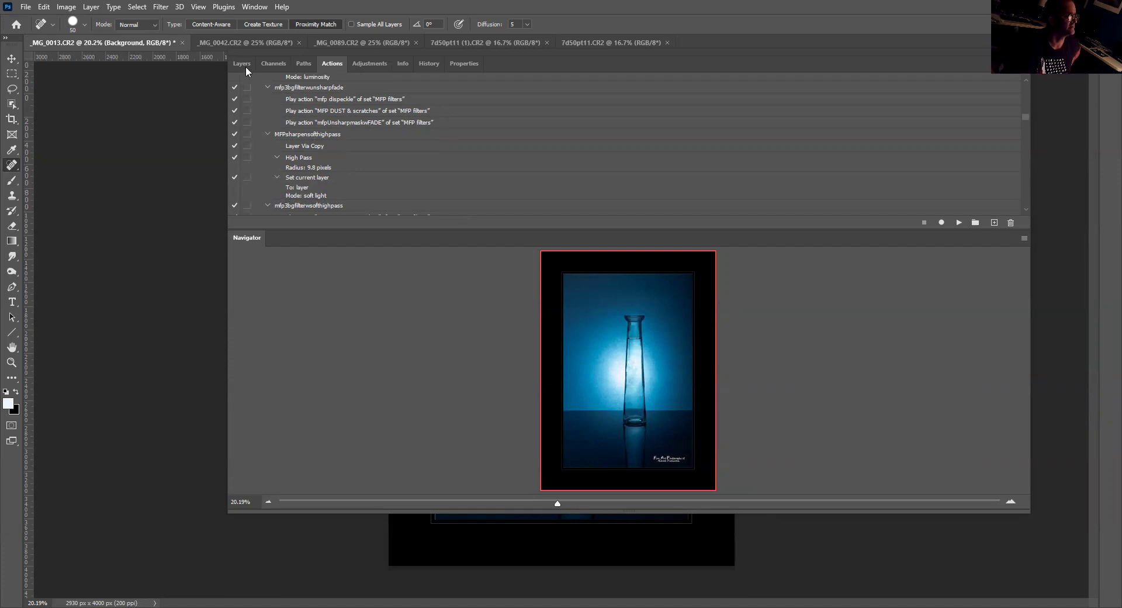
{"action": "scroll", "coordinate": [324, 125], "scroll_direction": "up", "scroll_amount": 5}
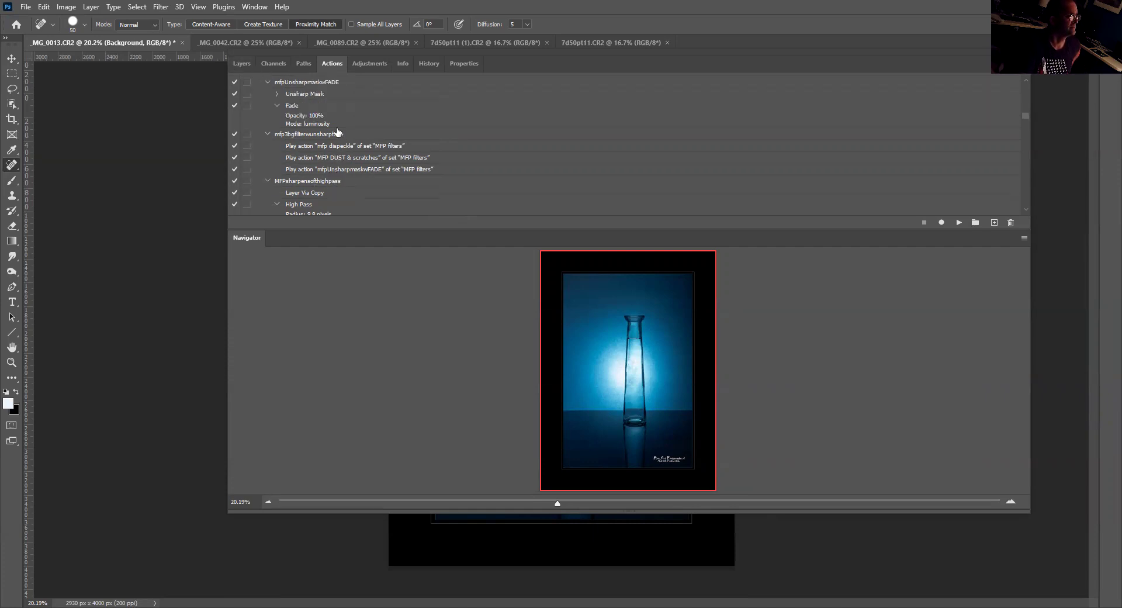
{"action": "scroll", "coordinate": [324, 161], "scroll_direction": "up", "scroll_amount": 6}
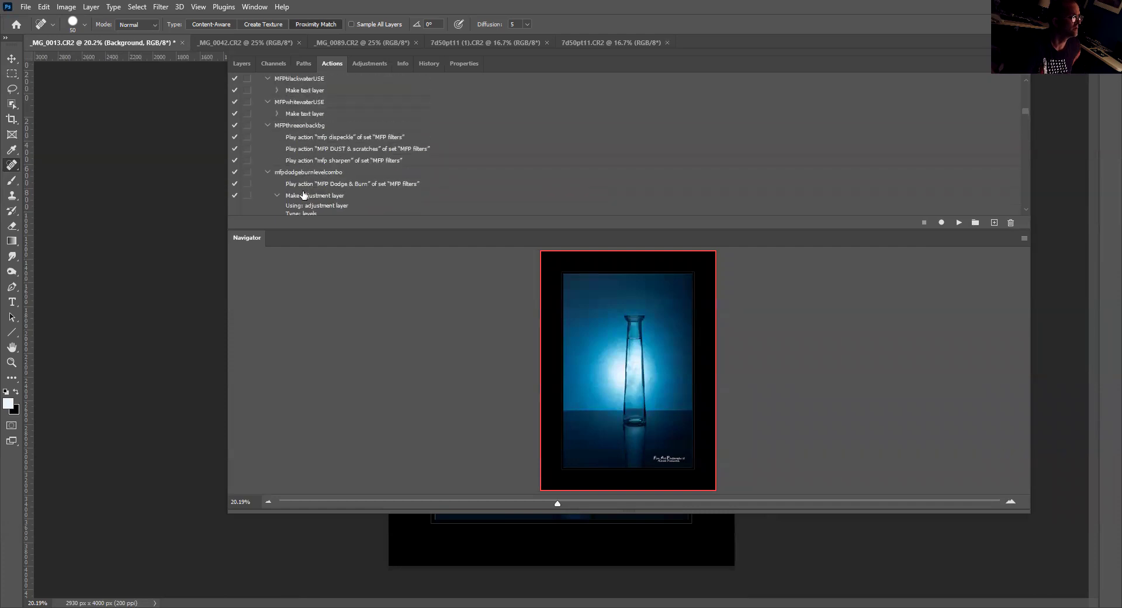
{"action": "scroll", "coordinate": [302, 198], "scroll_direction": "up", "scroll_amount": 2}
{"action": "scroll", "coordinate": [298, 204], "scroll_direction": "up", "scroll_amount": 5}
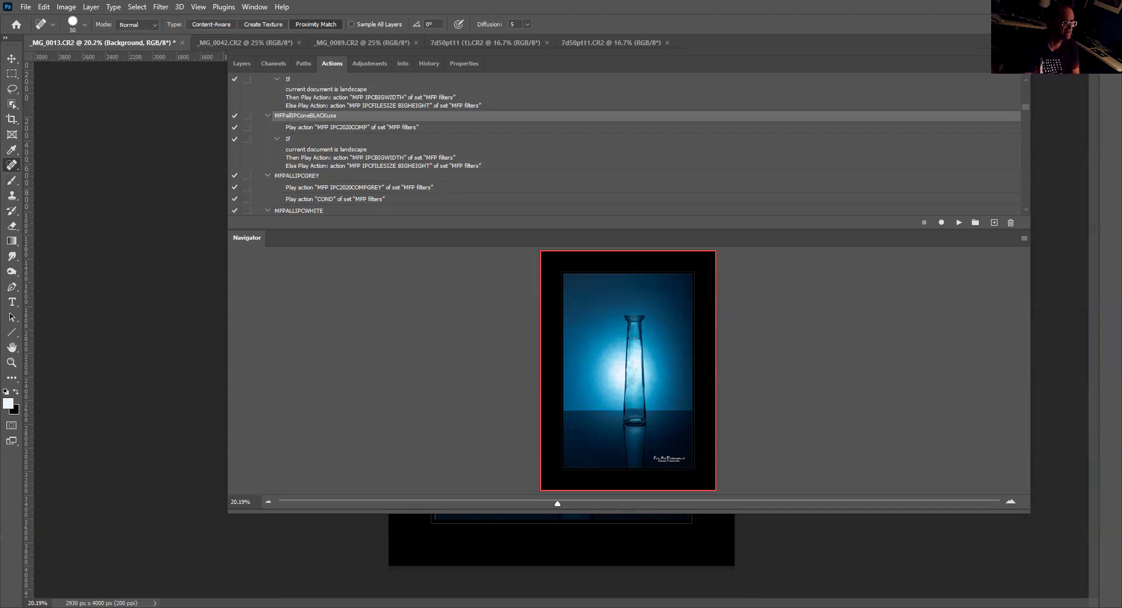
{"action": "left_click", "coordinate": [1031, 73]}
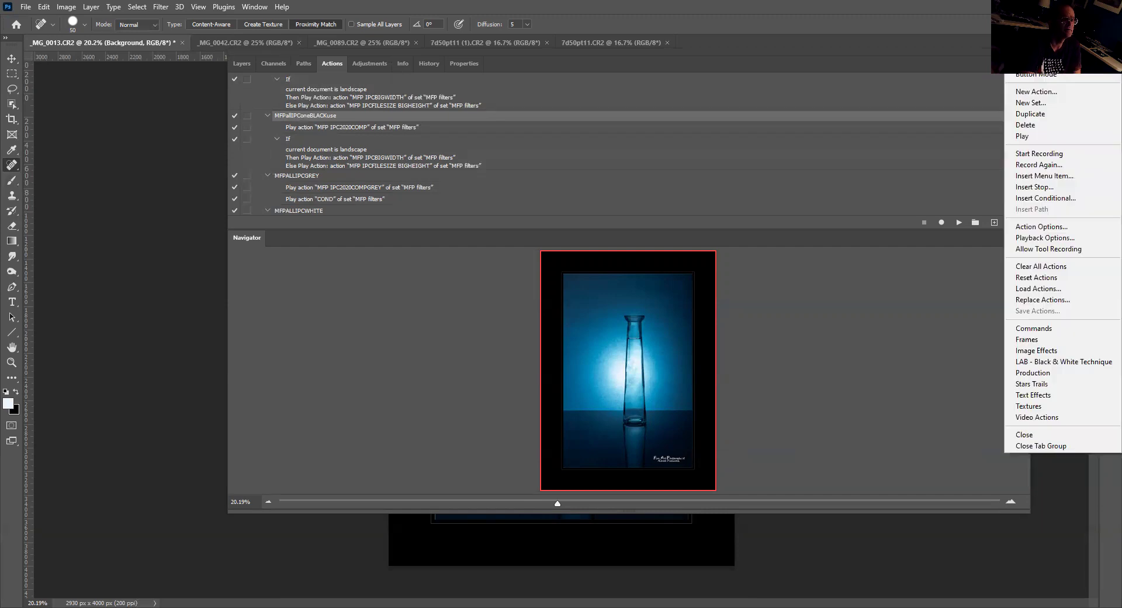
{"action": "left_click", "coordinate": [1029, 76]}
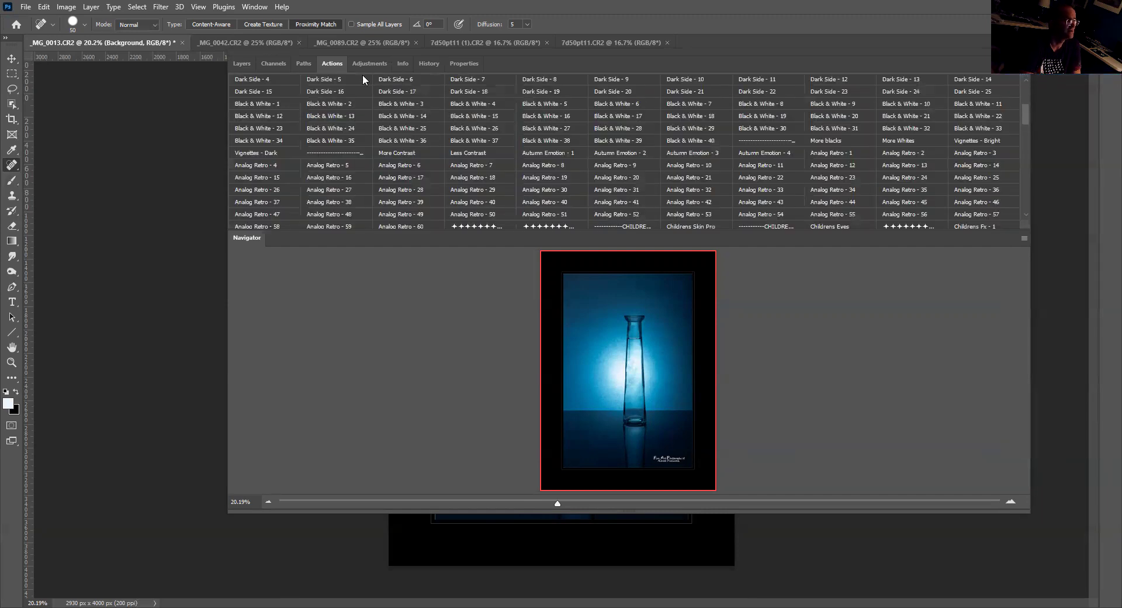
Step: Narrow the panel group to uncover the framed bottle photo and review its layer stack from the watermark text down to Background
{"action": "left_click", "coordinate": [242, 63]}
{"action": "left_click_drag", "start_coordinate": [1029, 155], "coordinate": [1027, 146]}
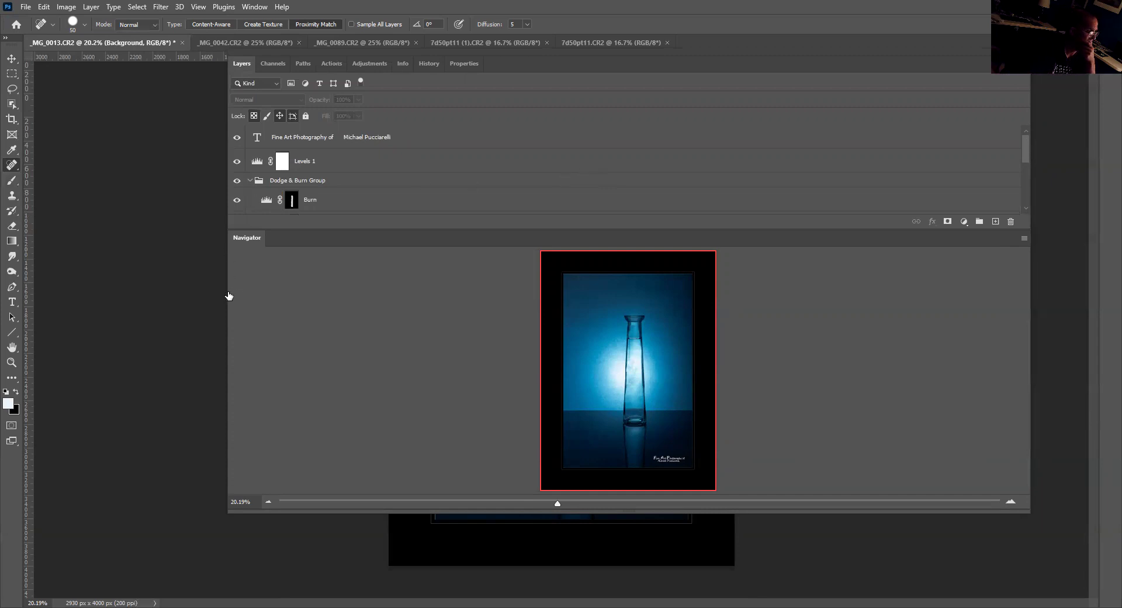
{"action": "scroll", "coordinate": [373, 176], "scroll_direction": "down", "scroll_amount": 5}
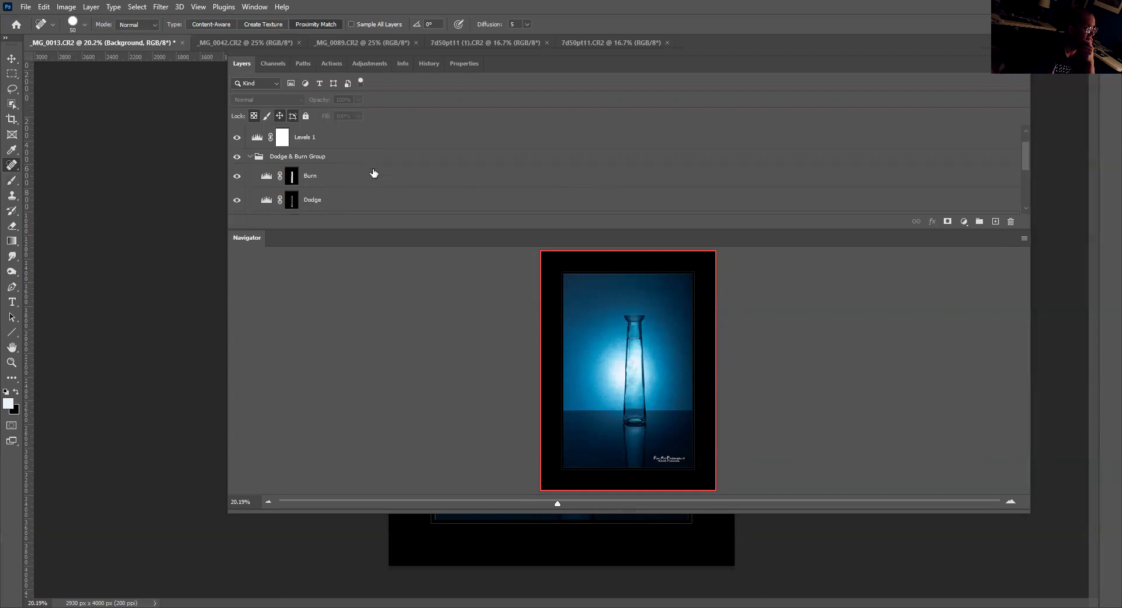
{"action": "left_click", "coordinate": [361, 199]}
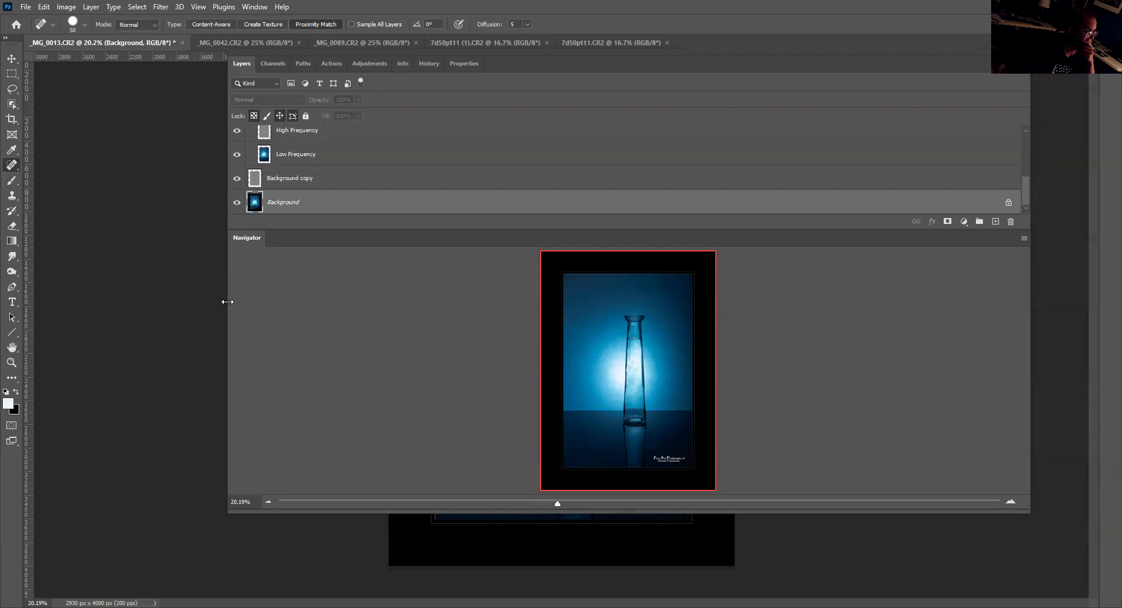
{"action": "left_click_drag", "start_coordinate": [567, 306], "coordinate": [727, 302]}
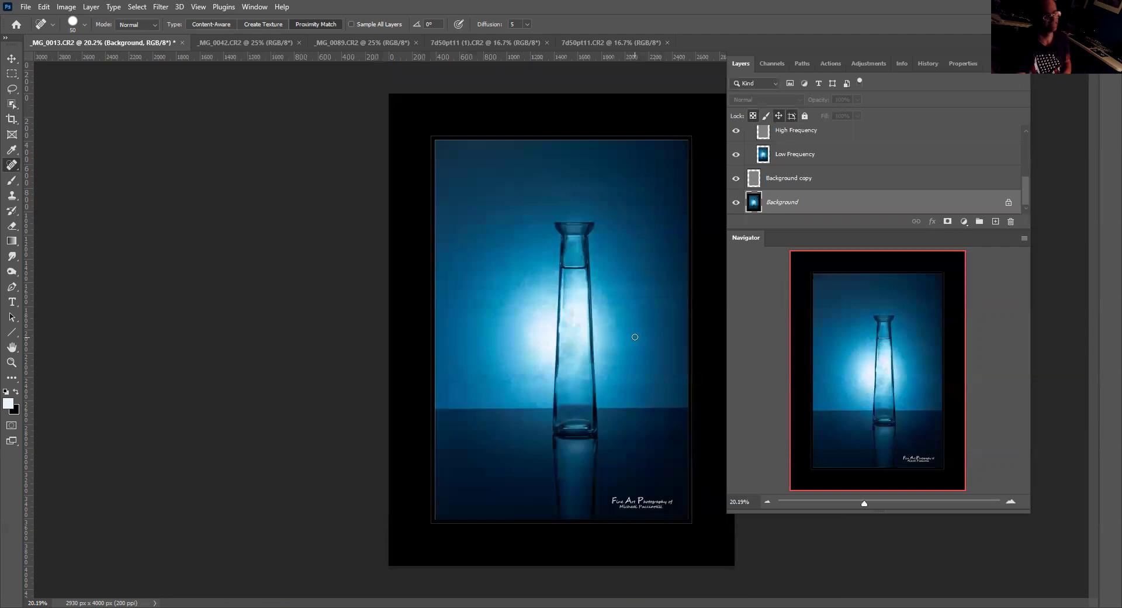
{"action": "scroll", "coordinate": [798, 204], "scroll_direction": "up", "scroll_amount": 5}
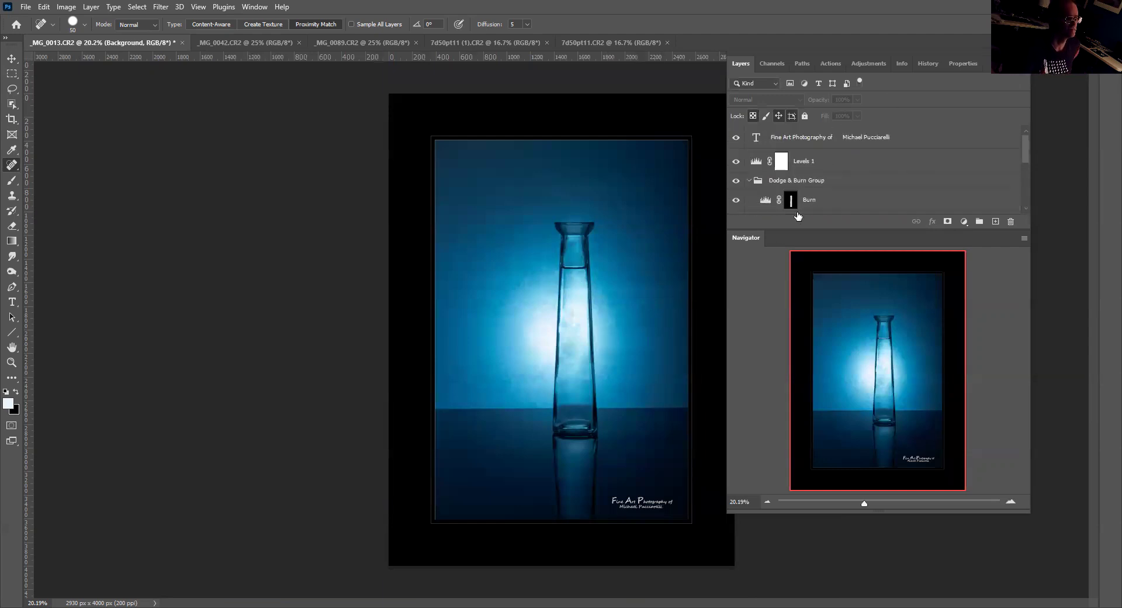
{"action": "scroll", "coordinate": [815, 202], "scroll_direction": "down", "scroll_amount": 5}
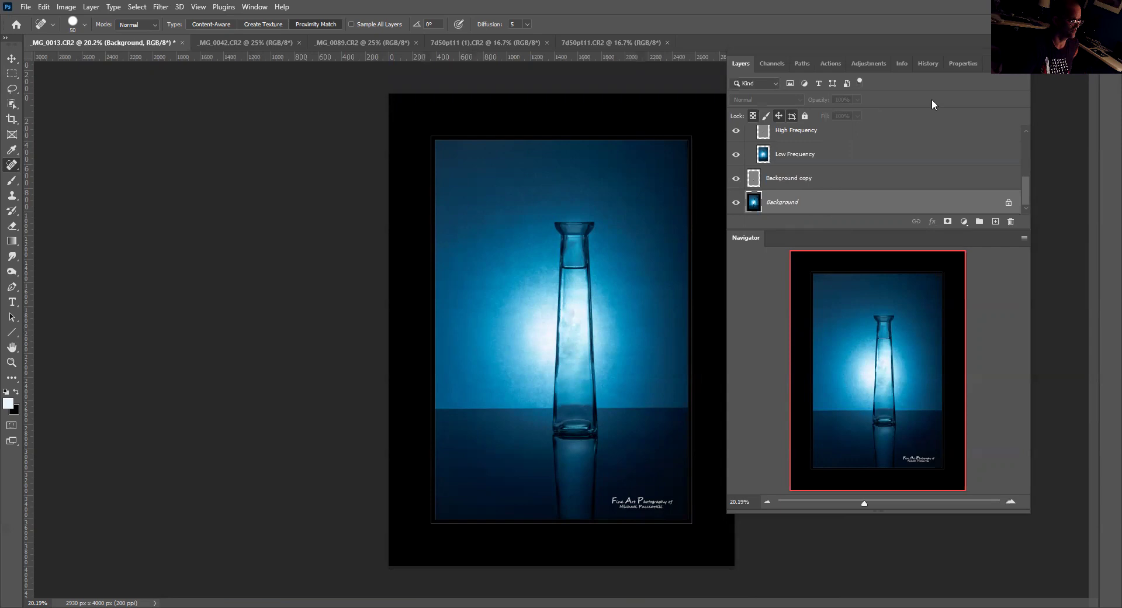
Step: Check the Quick Export preferences and the available export options for the bottle photo, without changing anything
{"action": "left_click", "coordinate": [24, 8]}
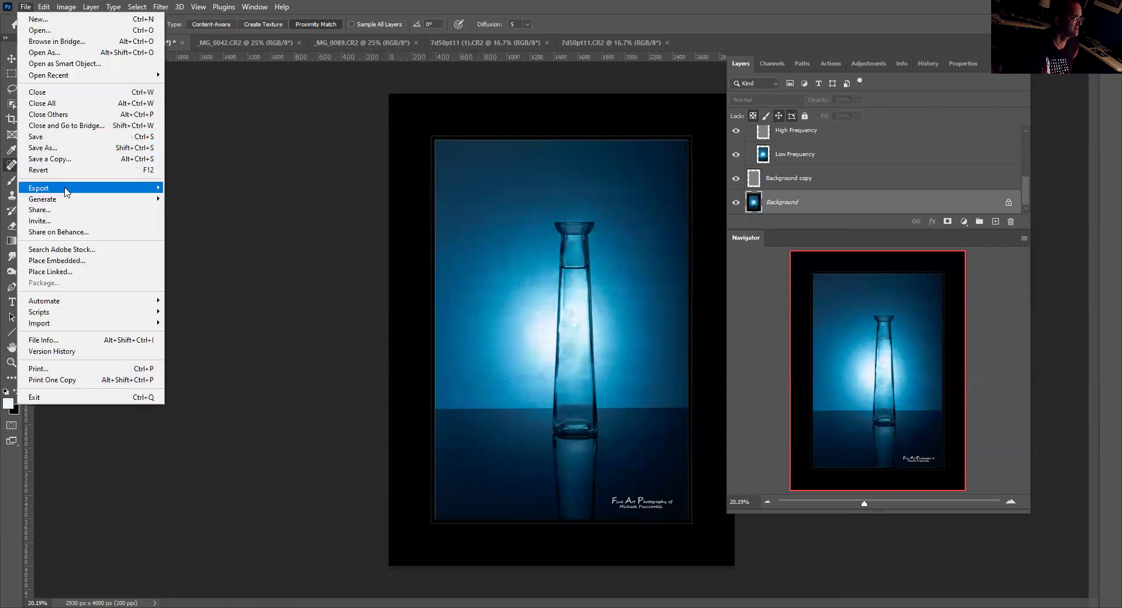
{"action": "mouse_move", "coordinate": [66, 191]}
{"action": "left_click", "coordinate": [190, 217]}
{"action": "key", "text": "i"}
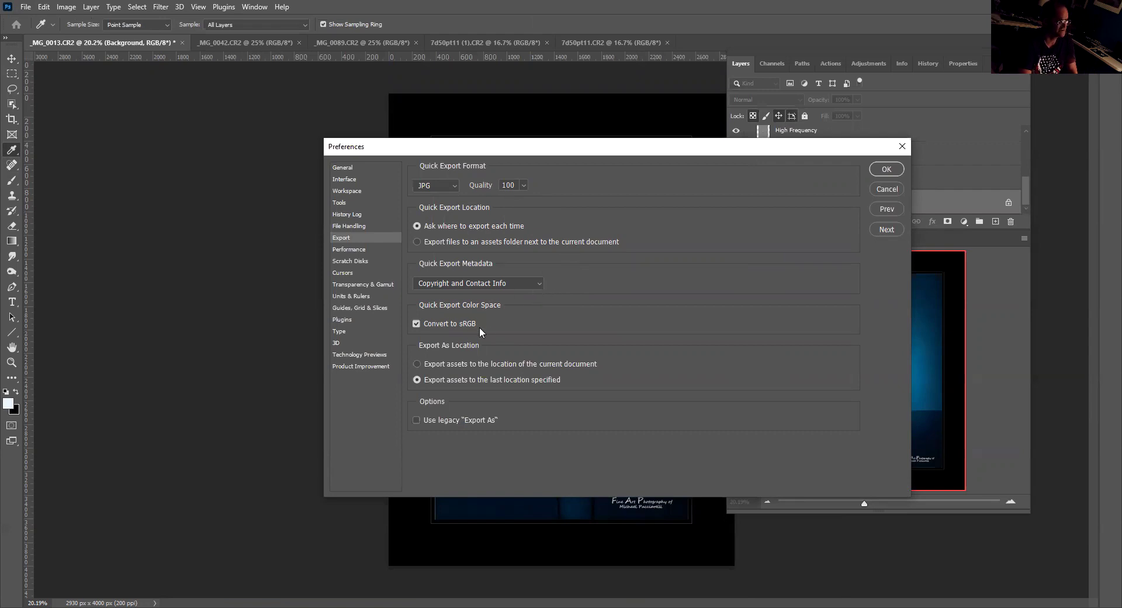
{"action": "left_click", "coordinate": [877, 188]}
{"action": "key", "text": "j"}
{"action": "left_click", "coordinate": [25, 6]}
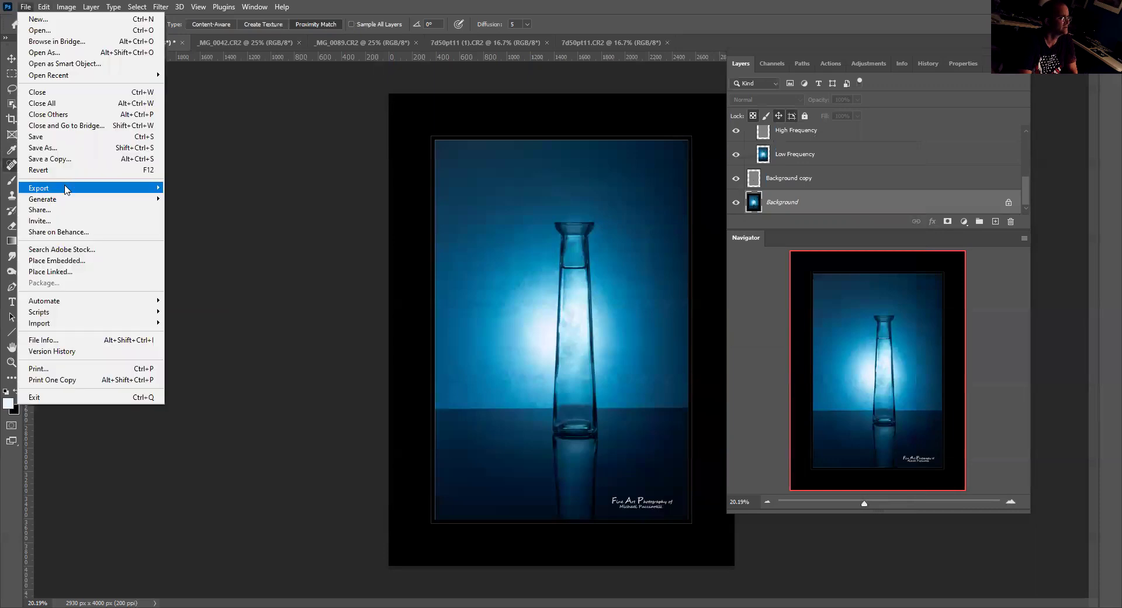
{"action": "mouse_move", "coordinate": [66, 188]}
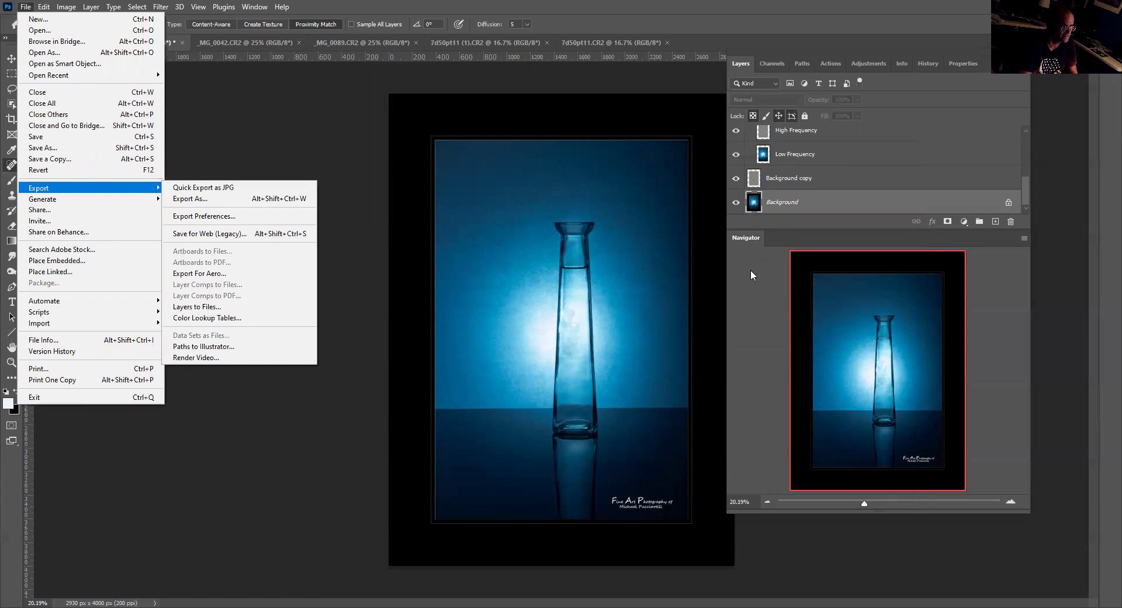
{"action": "left_click", "coordinate": [693, 250]}
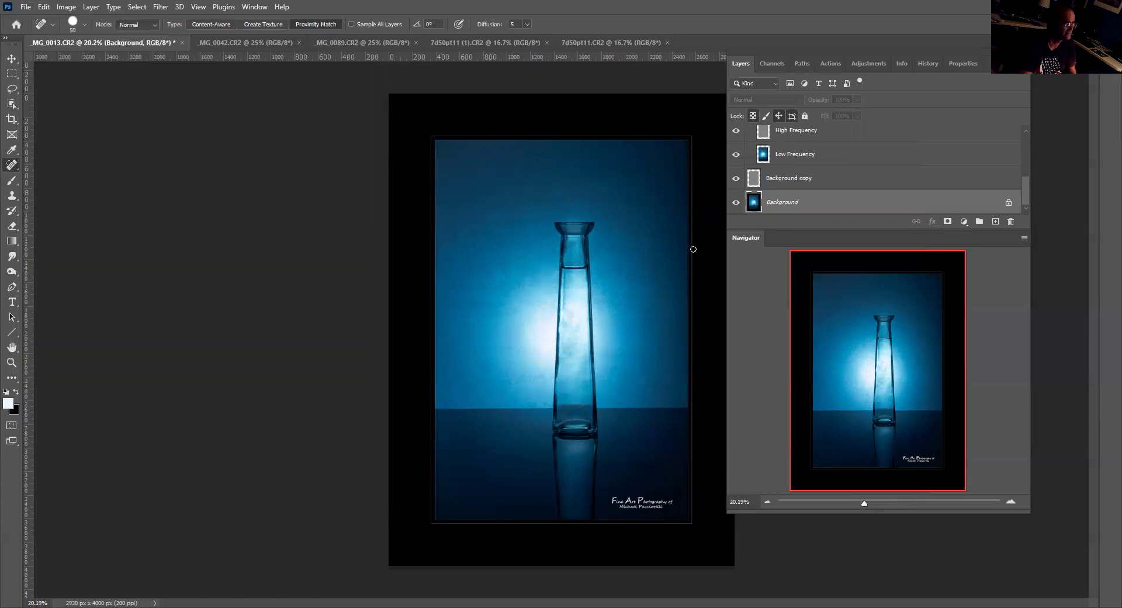
Step: Run the mfpdodgeburnlevelcombo action on the _MG_0042.CR2 bracelet photo, continuing past the unavailable Select command
{"action": "left_click", "coordinate": [205, 43]}
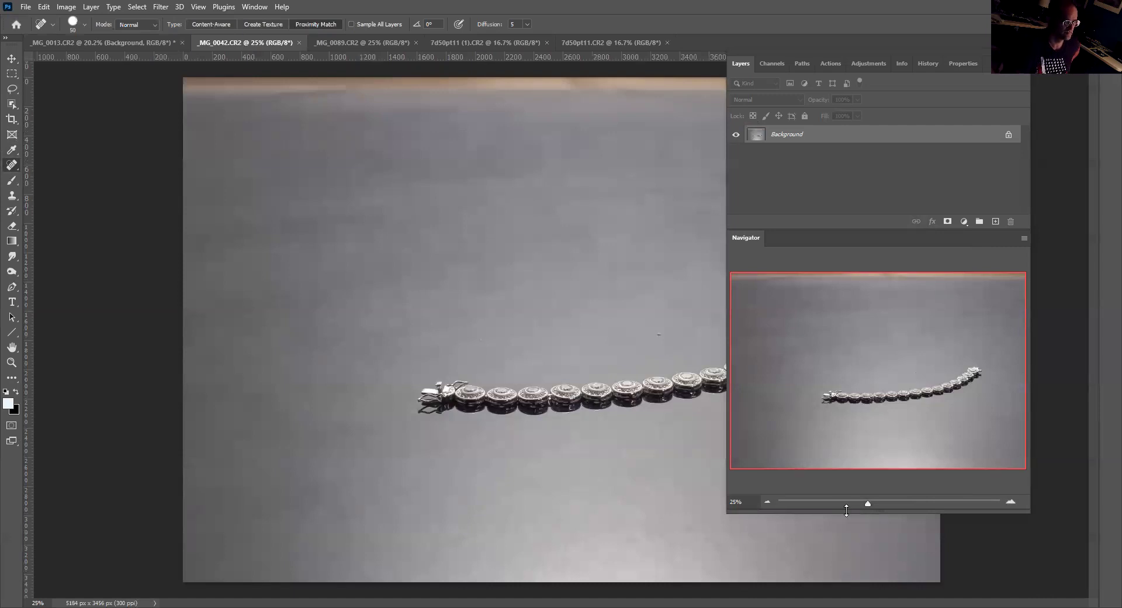
{"action": "left_click_drag", "start_coordinate": [868, 505], "coordinate": [855, 505]}
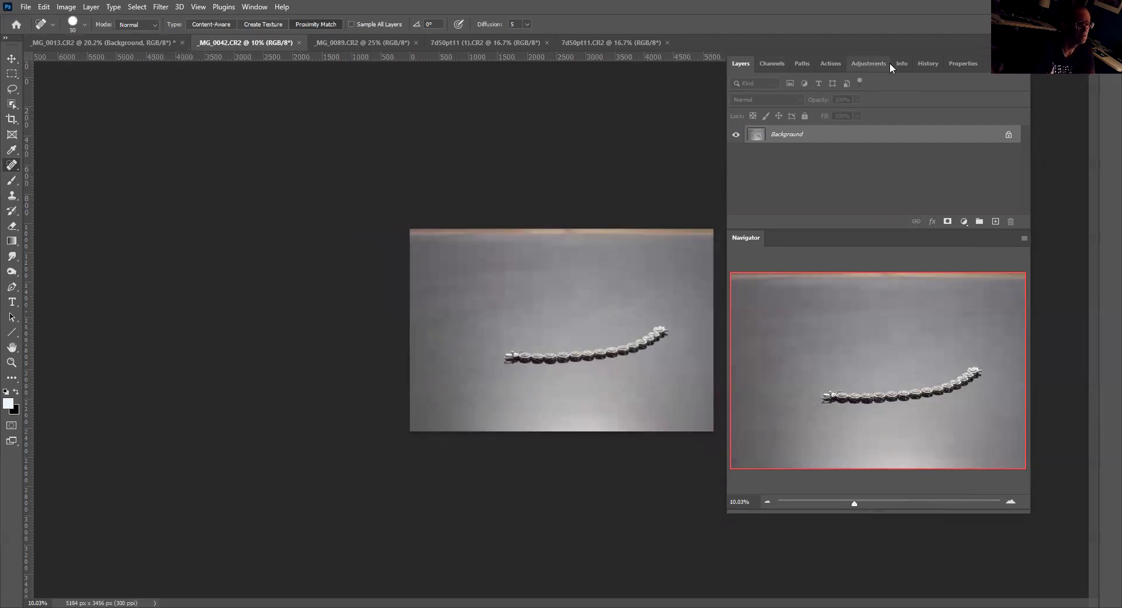
{"action": "left_click", "coordinate": [830, 64]}
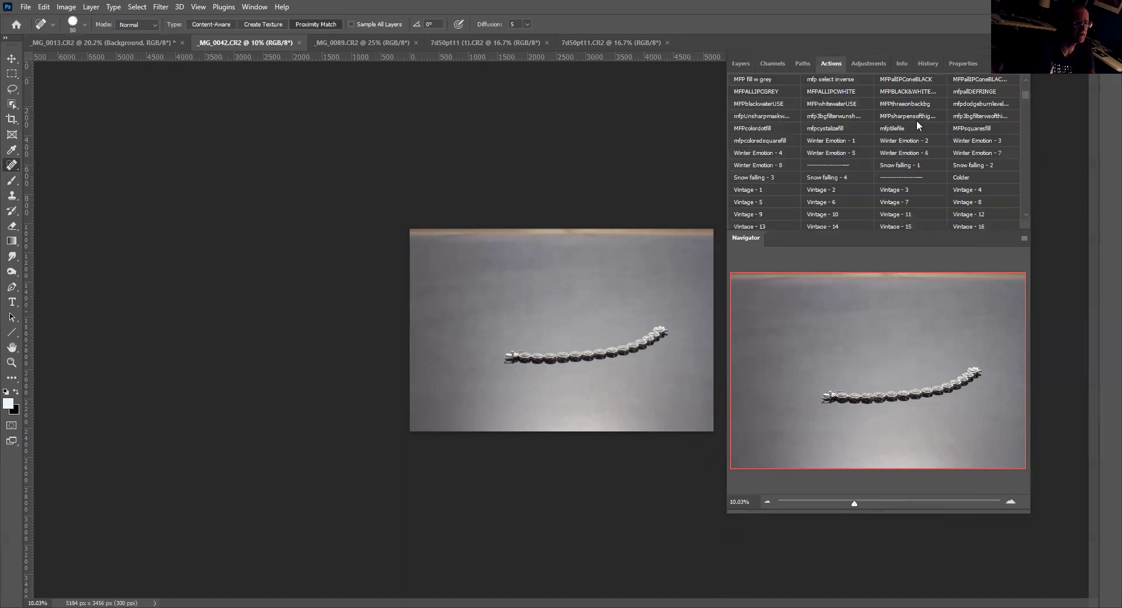
{"action": "left_click_drag", "start_coordinate": [1026, 93], "coordinate": [1028, 78]}
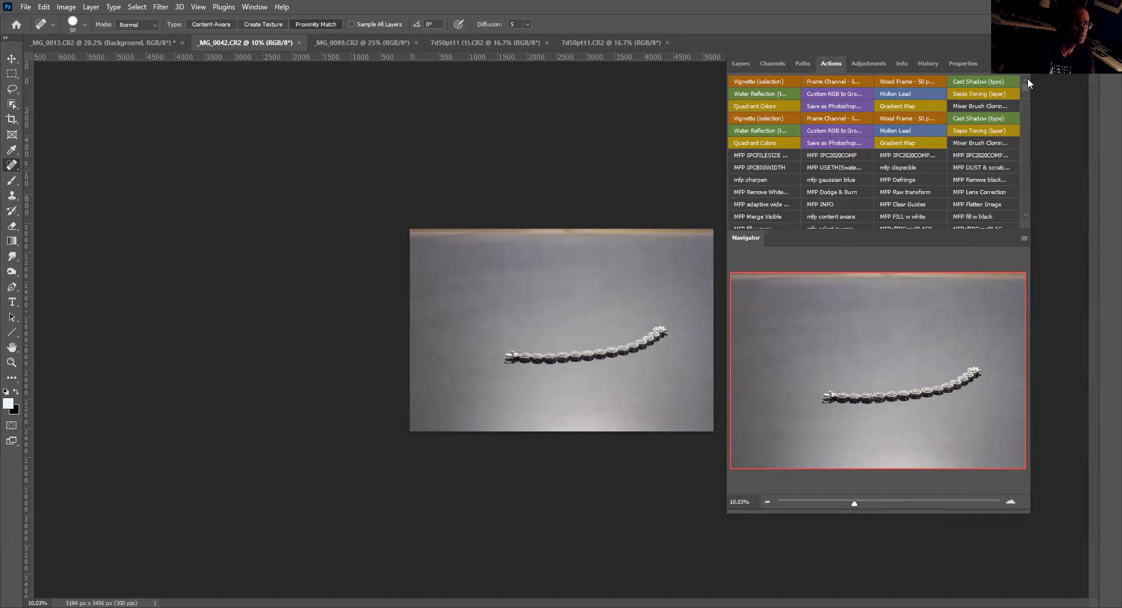
{"action": "scroll", "coordinate": [988, 153], "scroll_direction": "down", "scroll_amount": 3}
{"action": "scroll", "coordinate": [1000, 164], "scroll_direction": "down", "scroll_amount": 1}
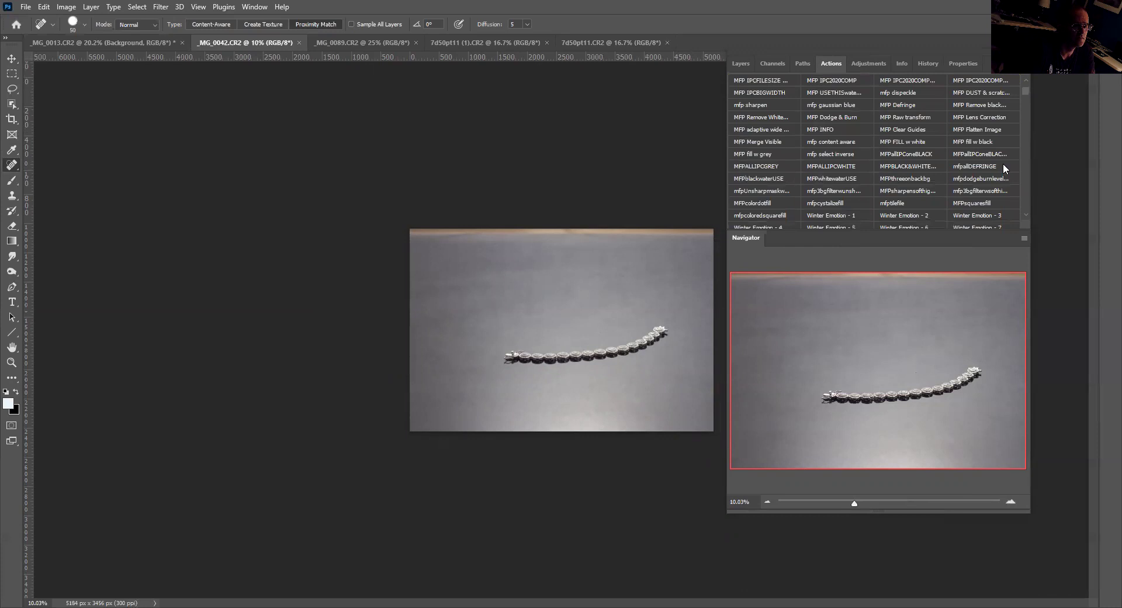
{"action": "left_click", "coordinate": [974, 182]}
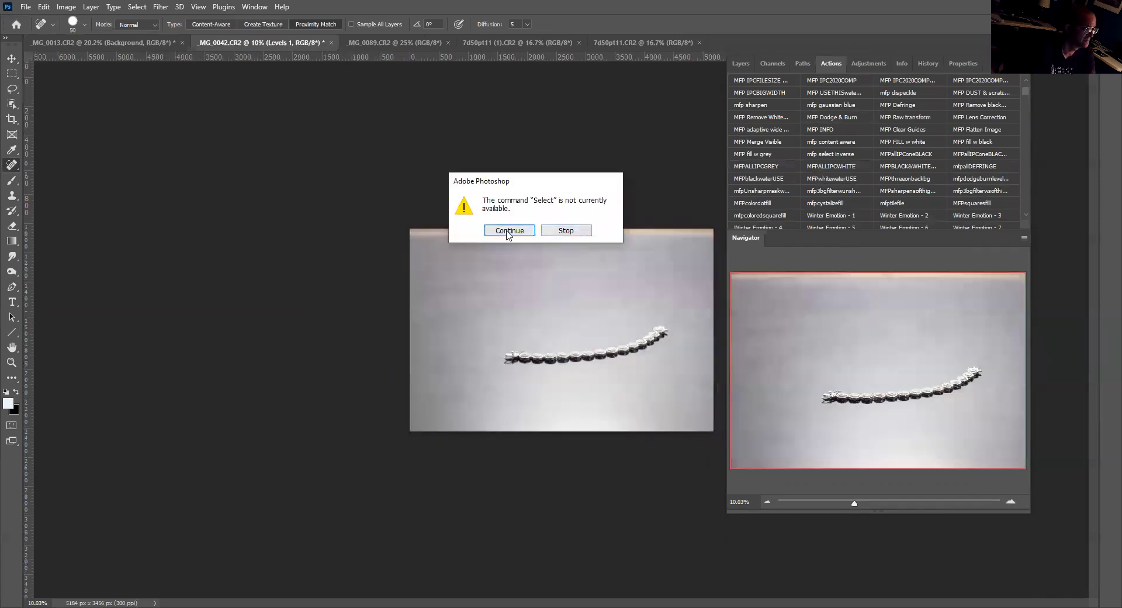
{"action": "left_click", "coordinate": [504, 230]}
Step: Compare the two watermark text layers by toggling their visibility and delete the black one, keeping the white watermark
{"action": "left_click", "coordinate": [740, 64]}
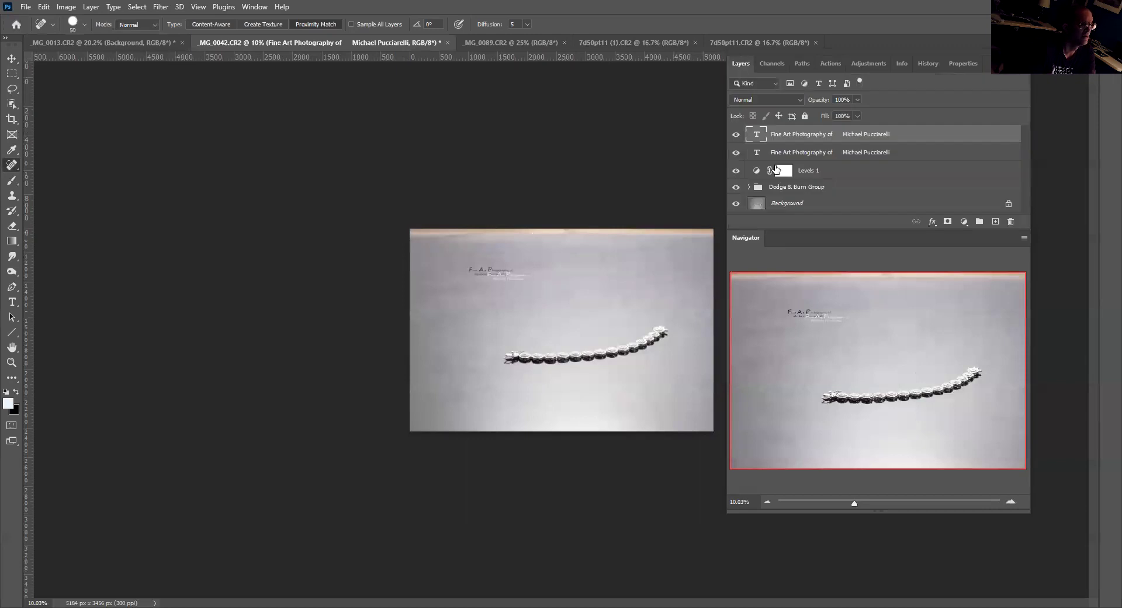
{"action": "left_click", "coordinate": [734, 136]}
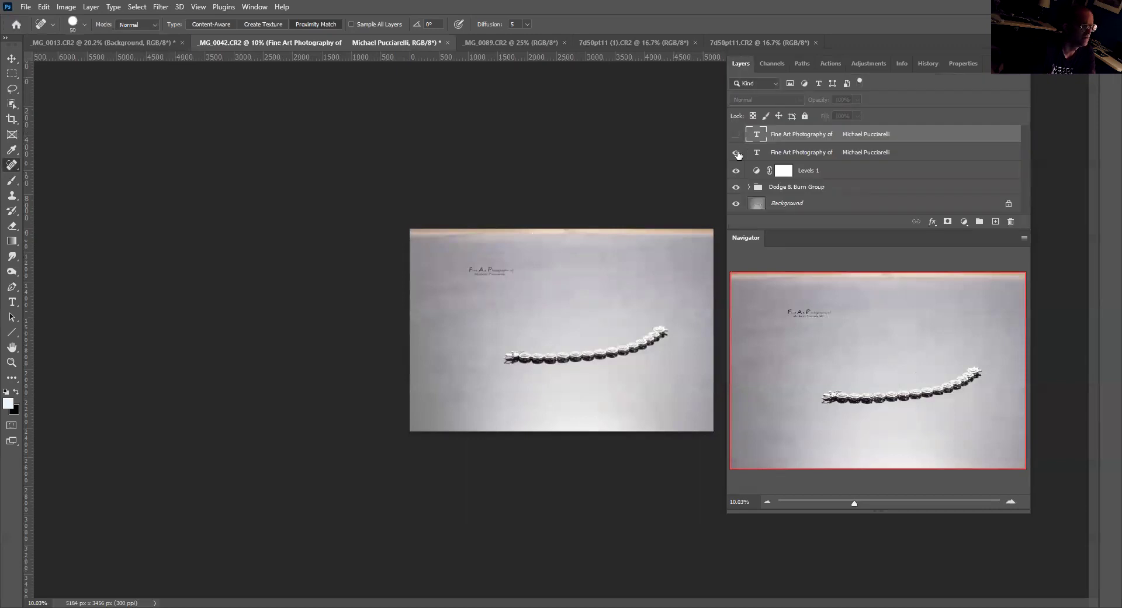
{"action": "left_click", "coordinate": [735, 136]}
{"action": "left_click", "coordinate": [736, 152]}
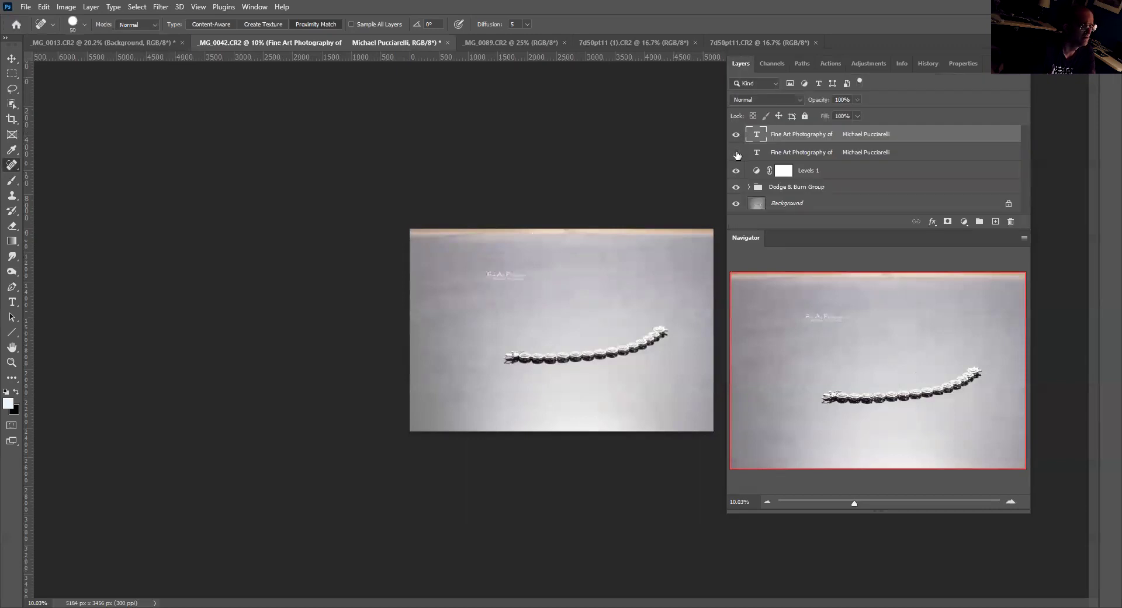
{"action": "left_click", "coordinate": [789, 154]}
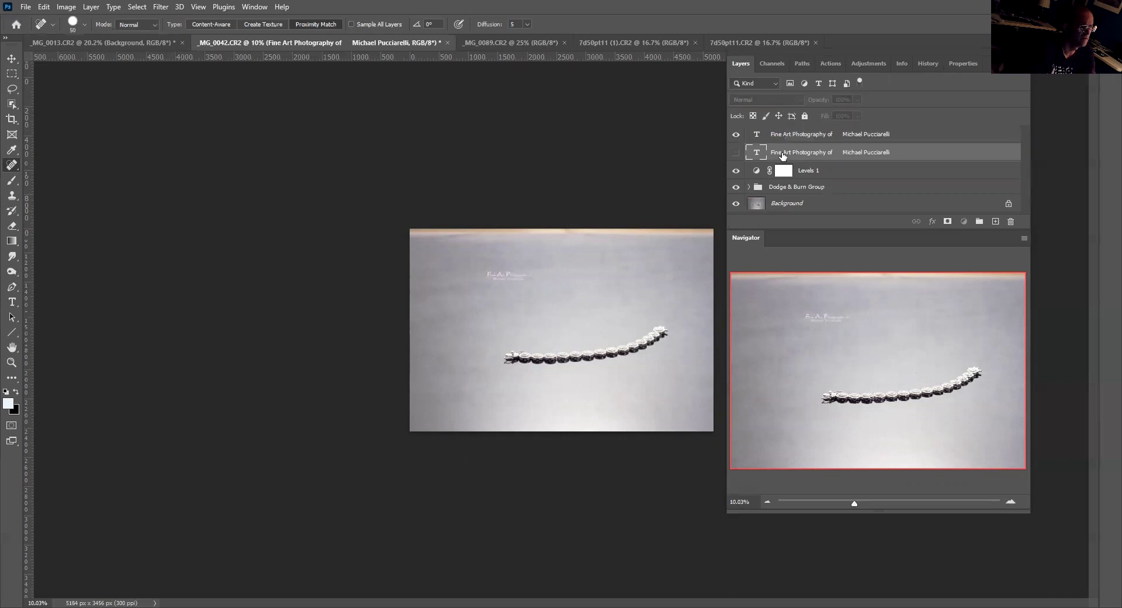
{"action": "left_click", "coordinate": [1011, 221]}
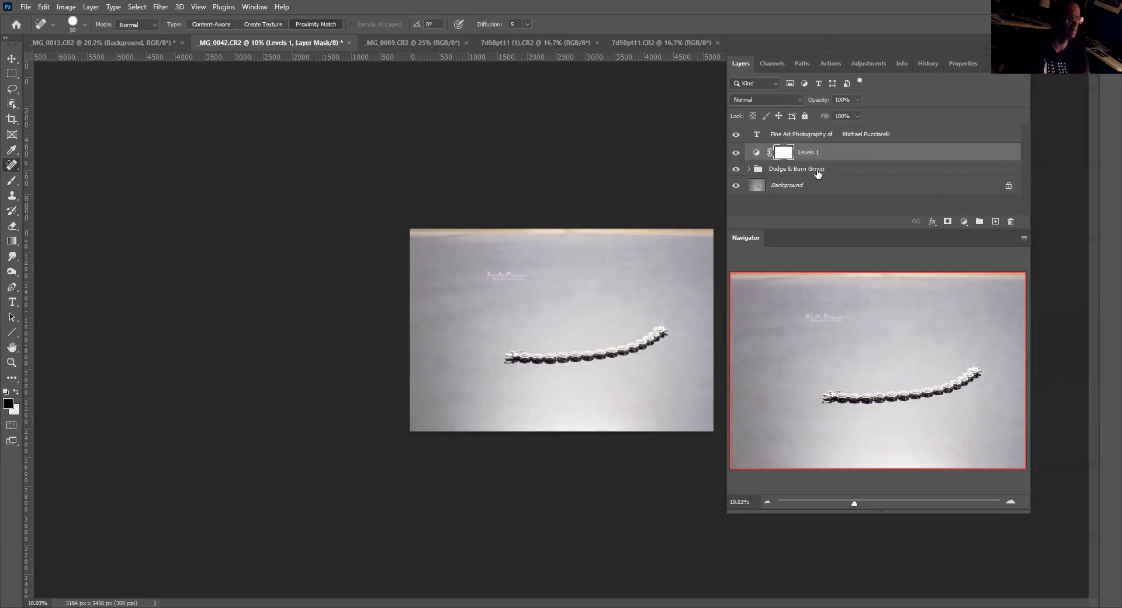
Step: Expand the Dodge & Burn Group and invert the Burn and Dodge layer masks to black
{"action": "left_click", "coordinate": [751, 171]}
{"action": "scroll", "coordinate": [798, 184], "scroll_direction": "down", "scroll_amount": 1}
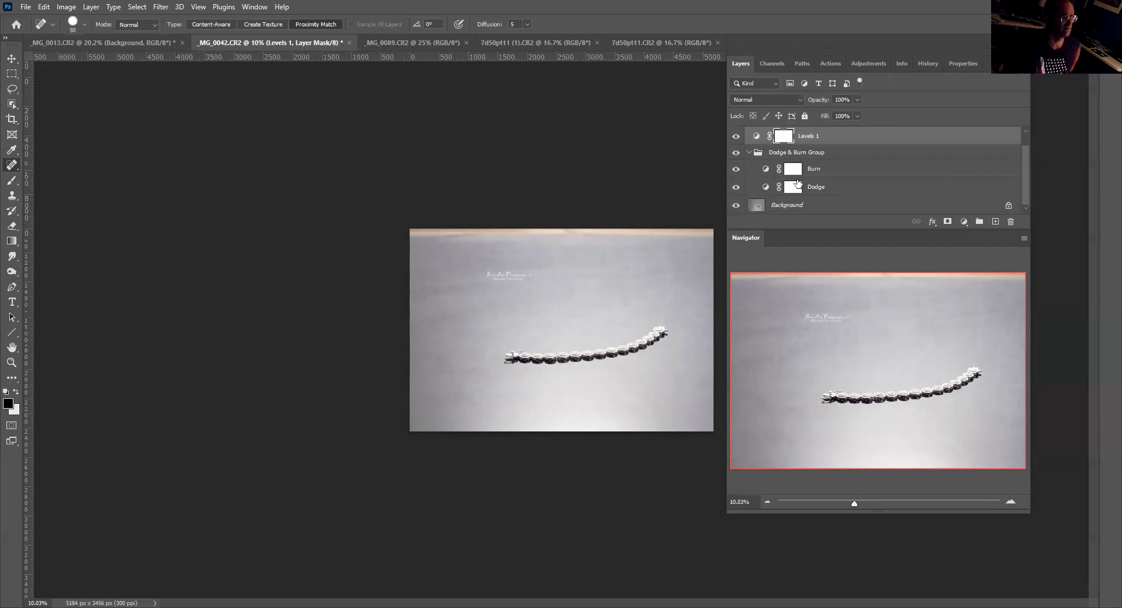
{"action": "left_click", "coordinate": [797, 171]}
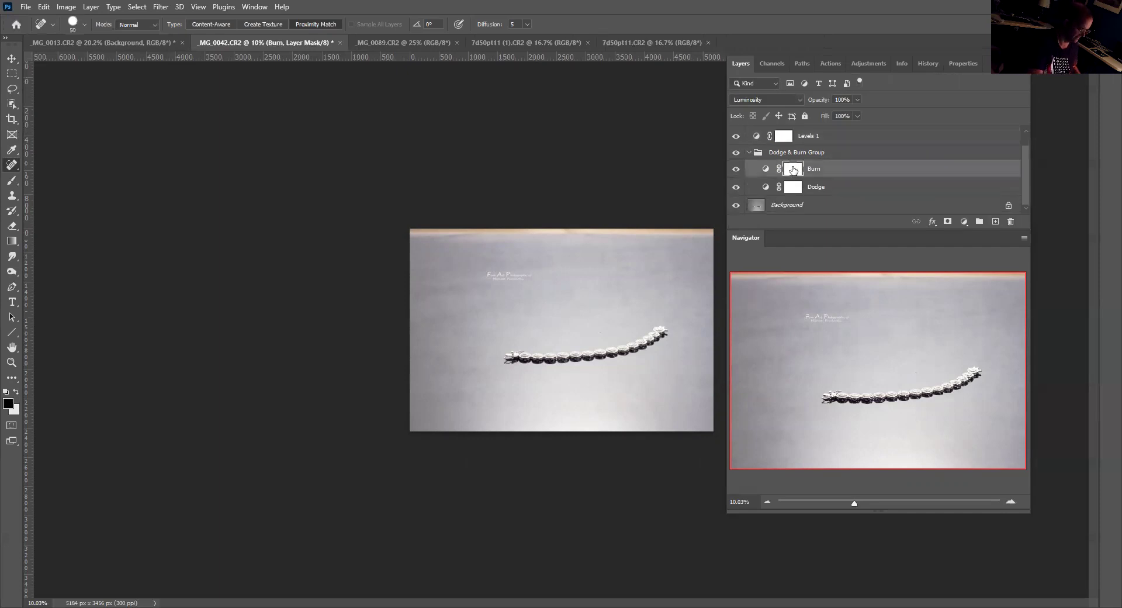
{"action": "left_click", "coordinate": [793, 188]}
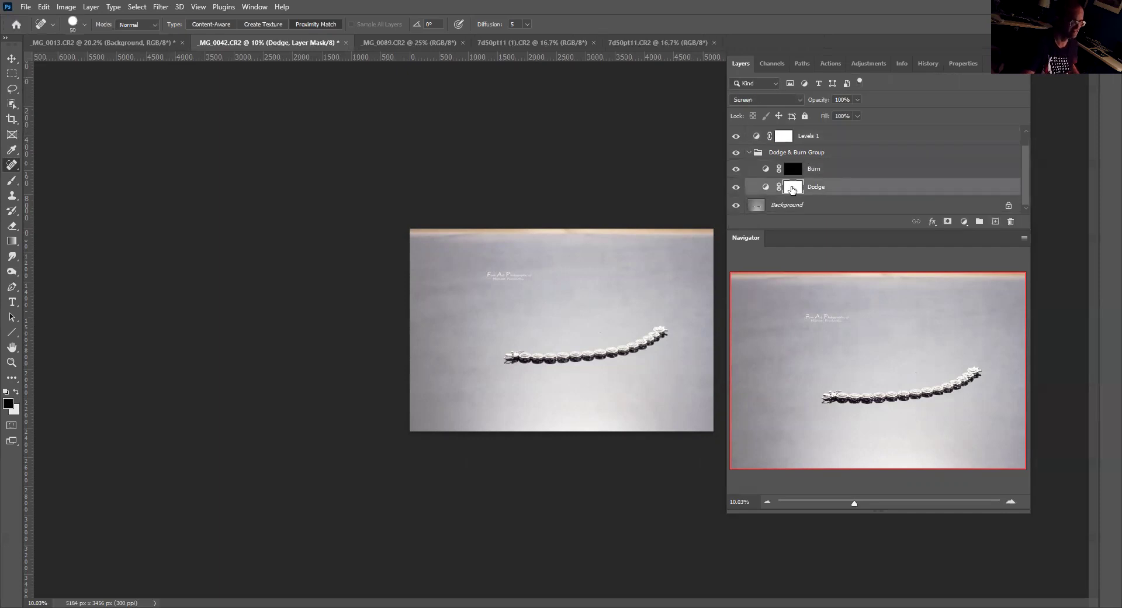
{"action": "key", "text": "ctrl+i"}
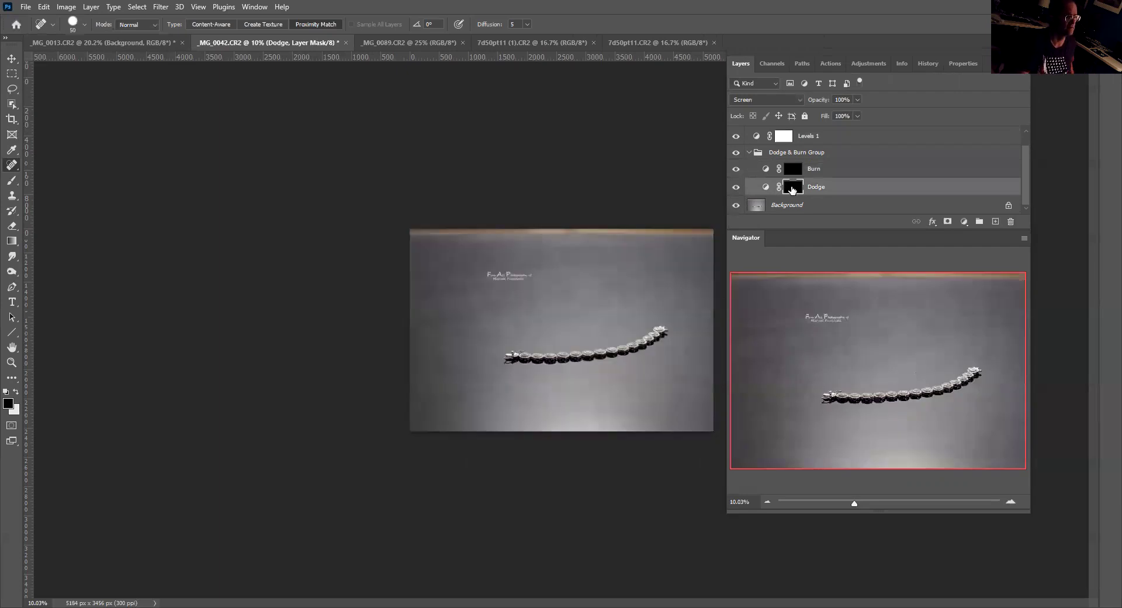
Step: Select the Burn layer mask and move the panel group clear of the bracelet photo, enlarged to about 15%
{"action": "left_click", "coordinate": [800, 169]}
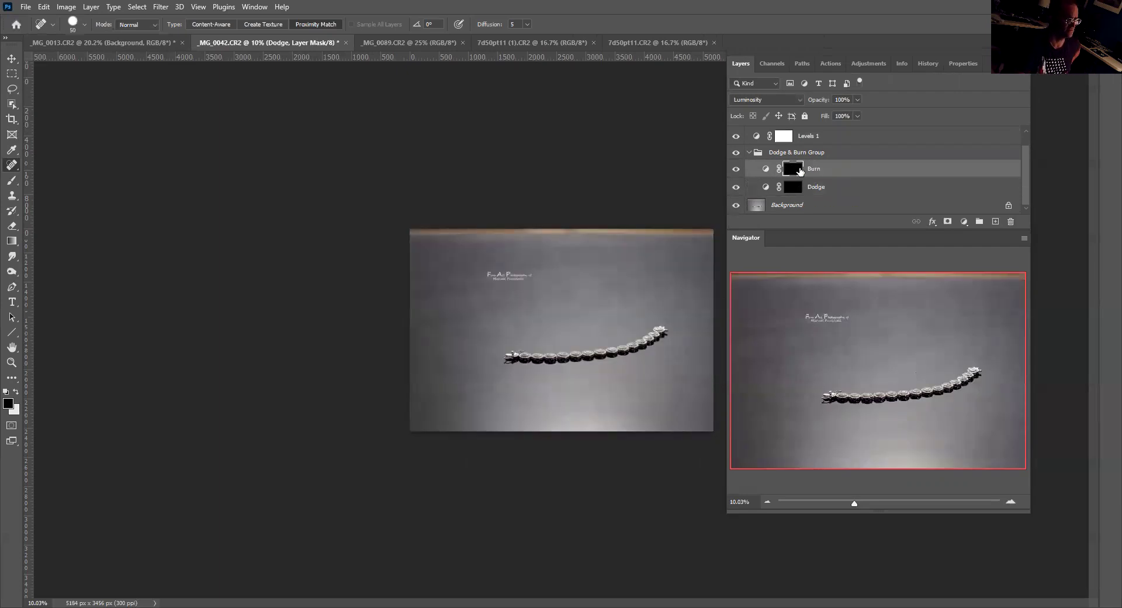
{"action": "left_click_drag", "start_coordinate": [855, 505], "coordinate": [861, 504]}
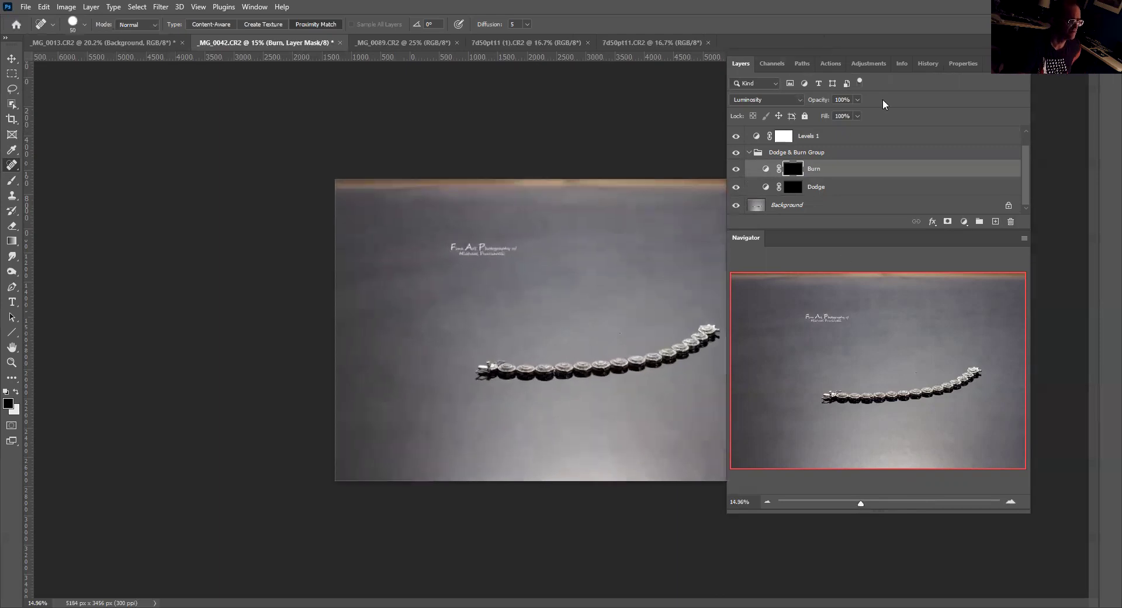
{"action": "left_click_drag", "start_coordinate": [861, 82], "coordinate": [966, 108]}
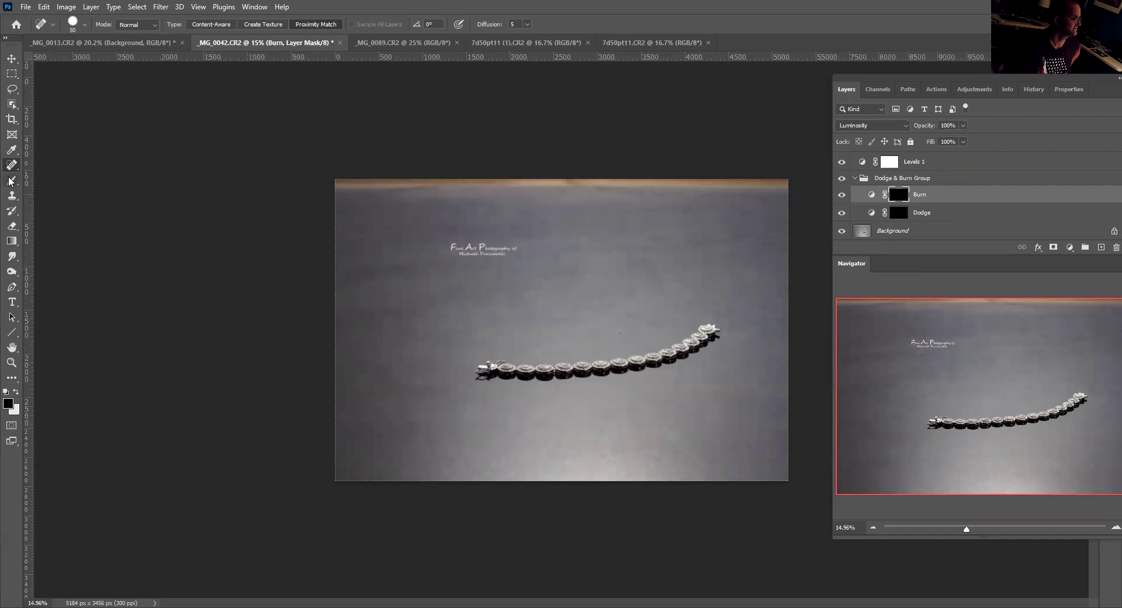
Step: Paint white over the whole bracelet on the Burn layer mask with the Brush tool
{"action": "left_click_drag", "start_coordinate": [10, 182], "coordinate": [48, 181]}
{"action": "left_click", "coordinate": [47, 180]}
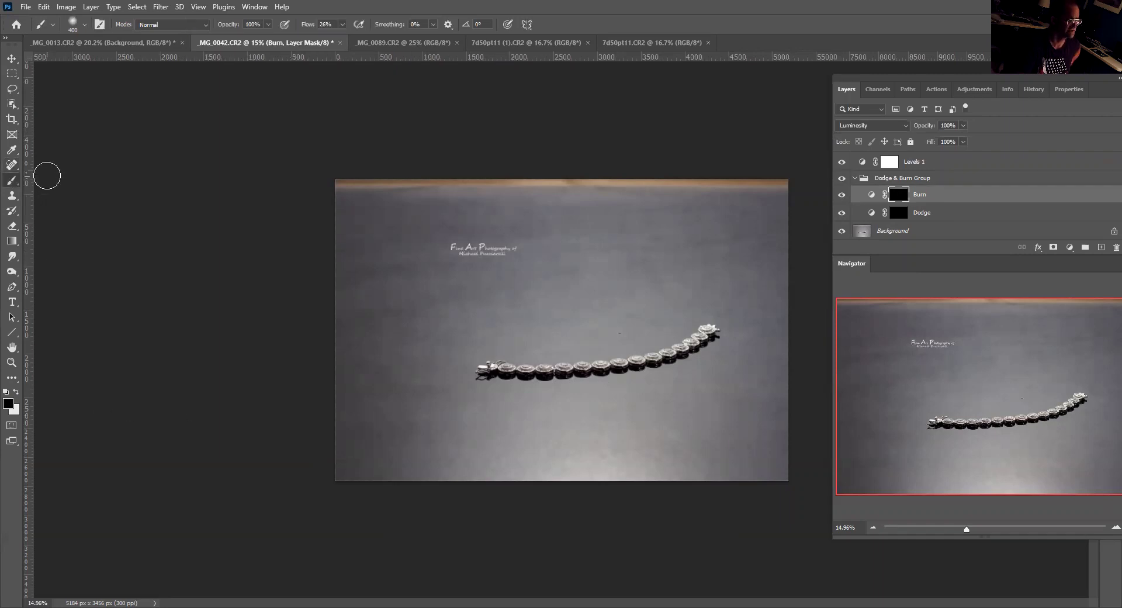
{"action": "key", "text": "x"}
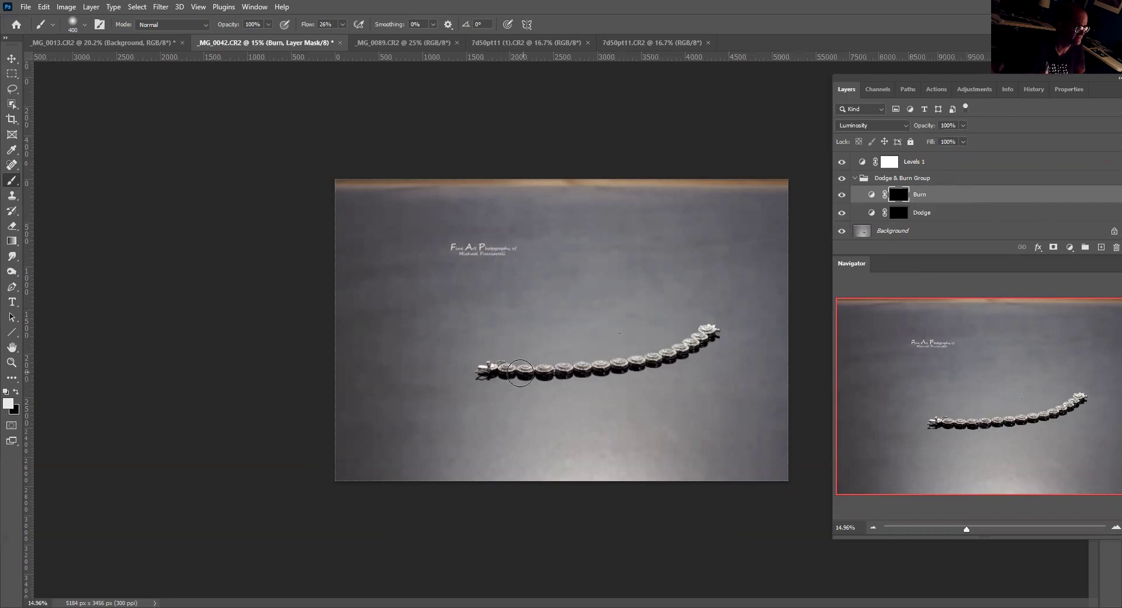
{"action": "mouse_move", "coordinate": [707, 331]}
{"action": "left_mouse_down"}
{"action": "mouse_move", "coordinate": [615, 364]}
{"action": "mouse_move", "coordinate": [482, 360]}
{"action": "left_mouse_up"}
{"action": "mouse_move", "coordinate": [706, 329]}
{"action": "left_mouse_down"}
{"action": "mouse_move", "coordinate": [506, 365]}
{"action": "mouse_move", "coordinate": [725, 324]}
{"action": "left_mouse_up"}
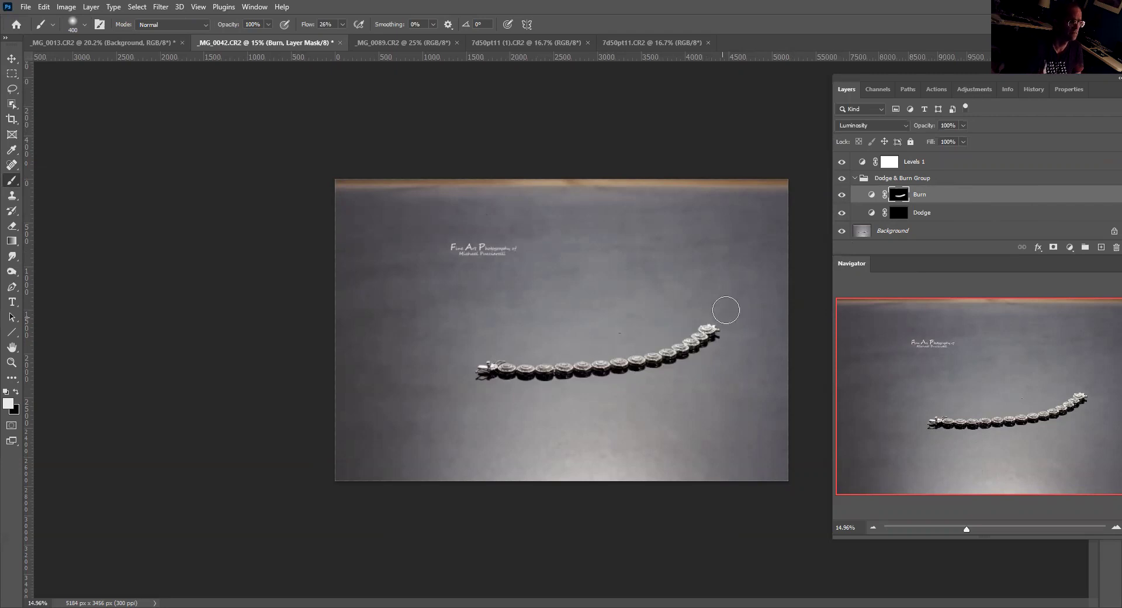
Step: Paint white along the bracelet on the Dodge layer mask with the brush reduced to 175 px
{"action": "left_click", "coordinate": [898, 213]}
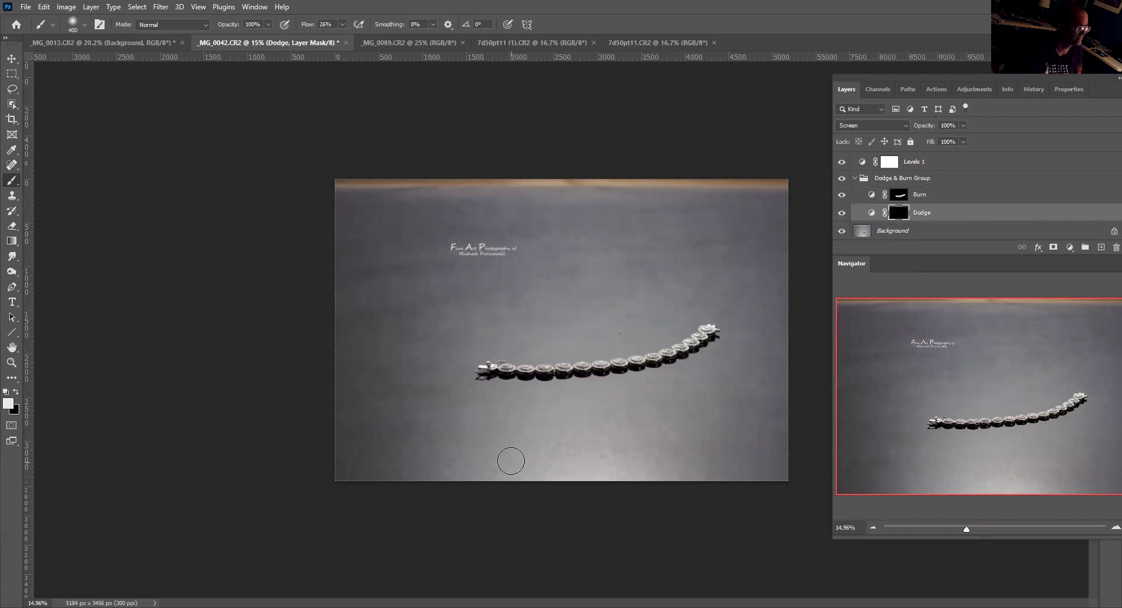
{"action": "key", "text": "bracketleft"}
{"action": "key", "text": "bracketleft"}
{"action": "key", "text": "bracketleft"}
{"action": "key", "text": "bracketleft"}
{"action": "key", "text": "bracketleft"}
{"action": "key", "text": "bracketleft"}
{"action": "key", "text": "bracketleft"}
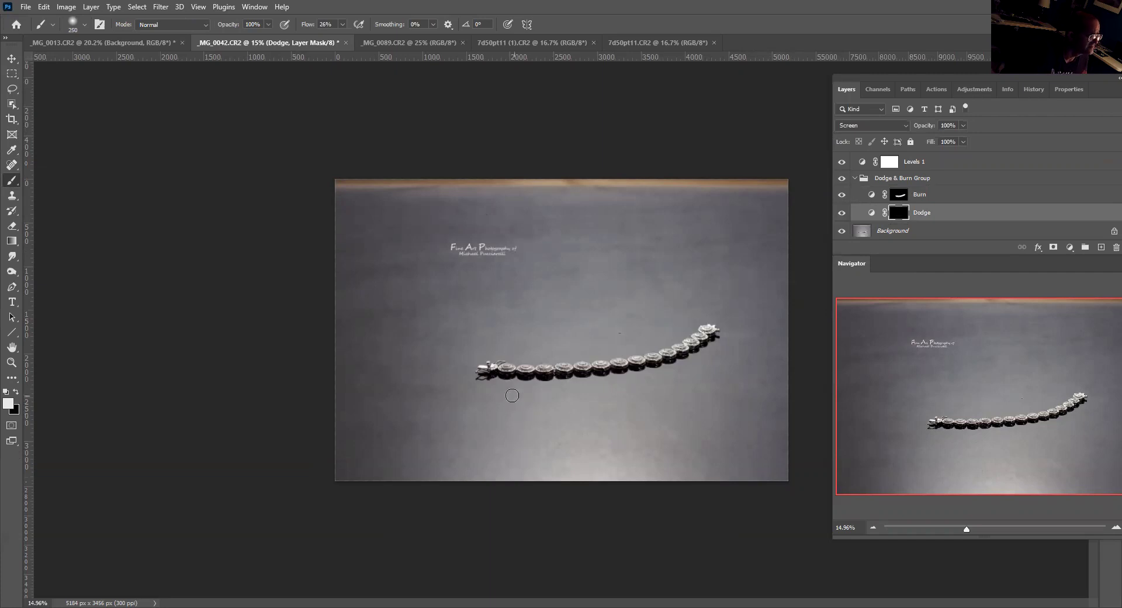
{"action": "mouse_move", "coordinate": [527, 371]}
{"action": "left_mouse_down"}
{"action": "mouse_move", "coordinate": [633, 364]}
{"action": "mouse_move", "coordinate": [718, 321]}
{"action": "left_mouse_up"}
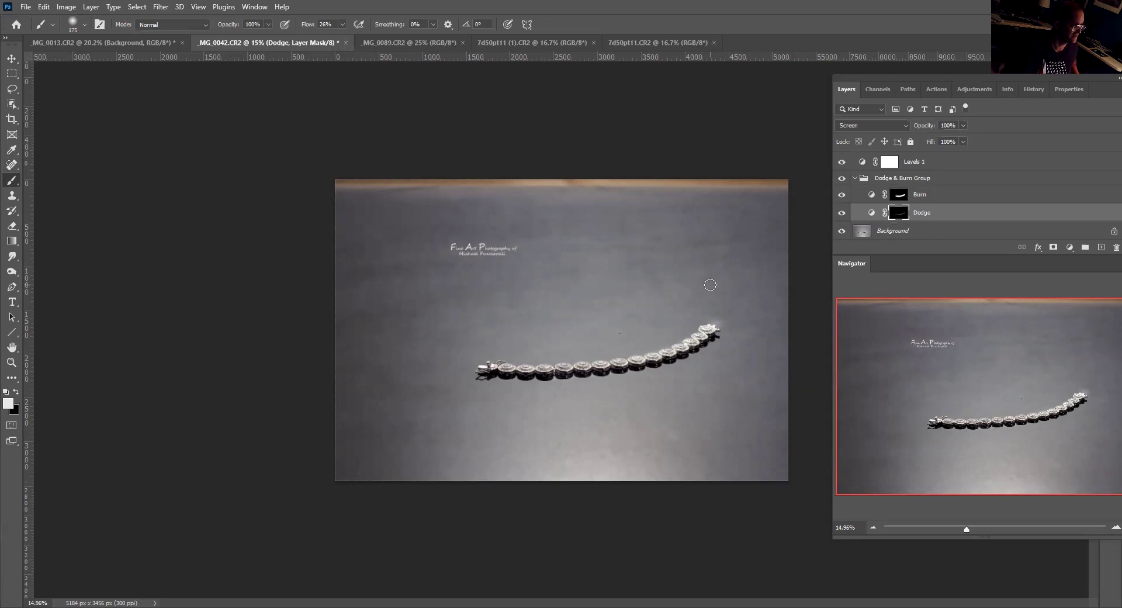
{"action": "key", "text": "x"}
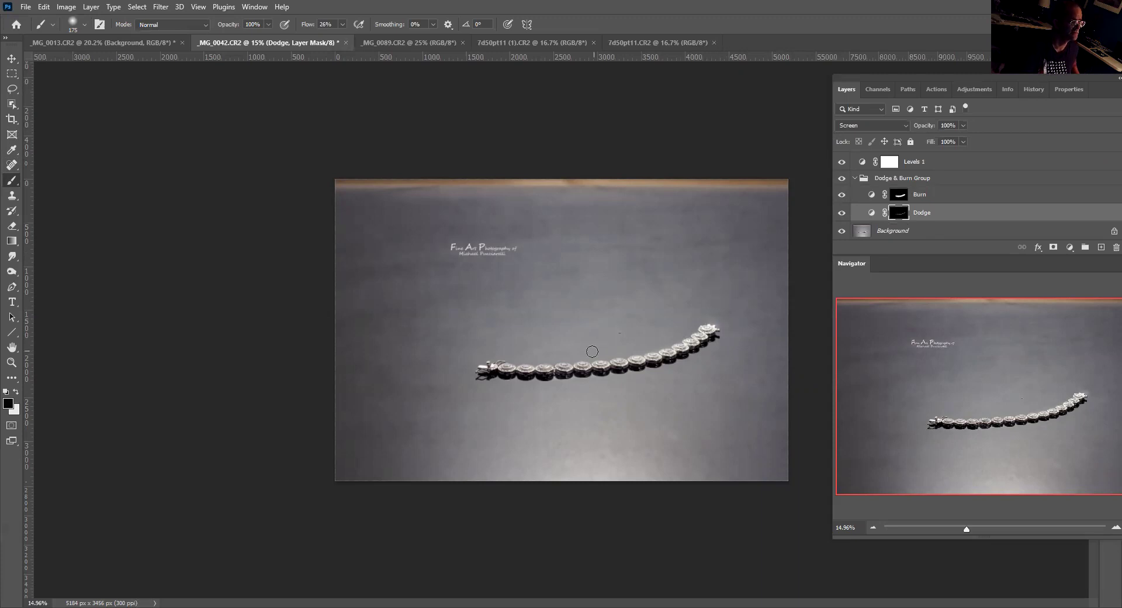
Step: Open the Levels 1 adjustment layer's settings
{"action": "scroll", "coordinate": [929, 202], "scroll_direction": "up", "scroll_amount": 1}
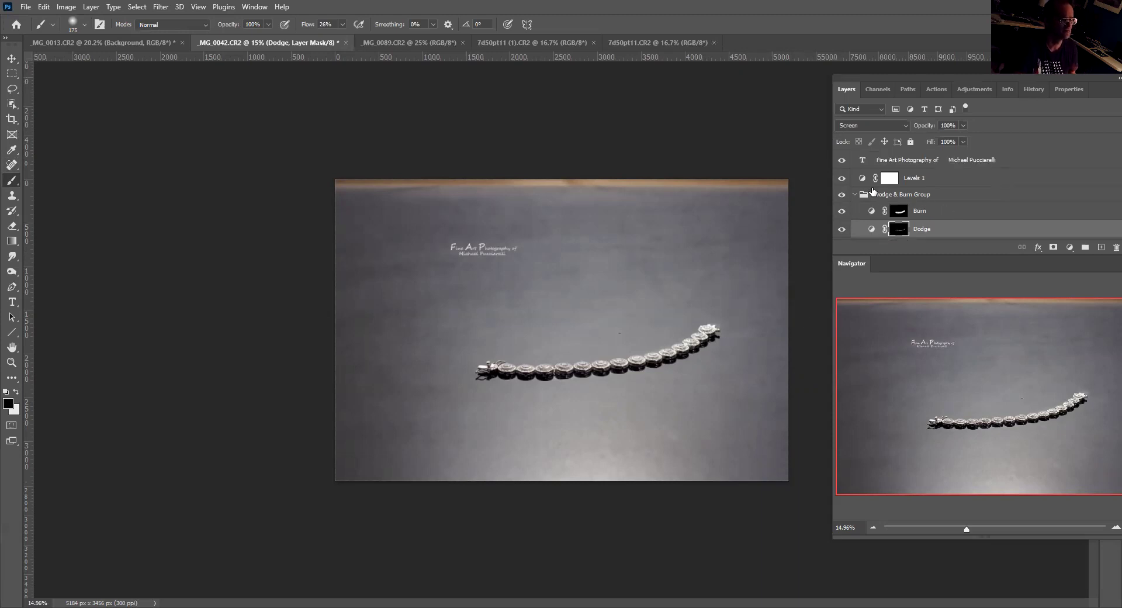
{"action": "left_click", "coordinate": [861, 181]}
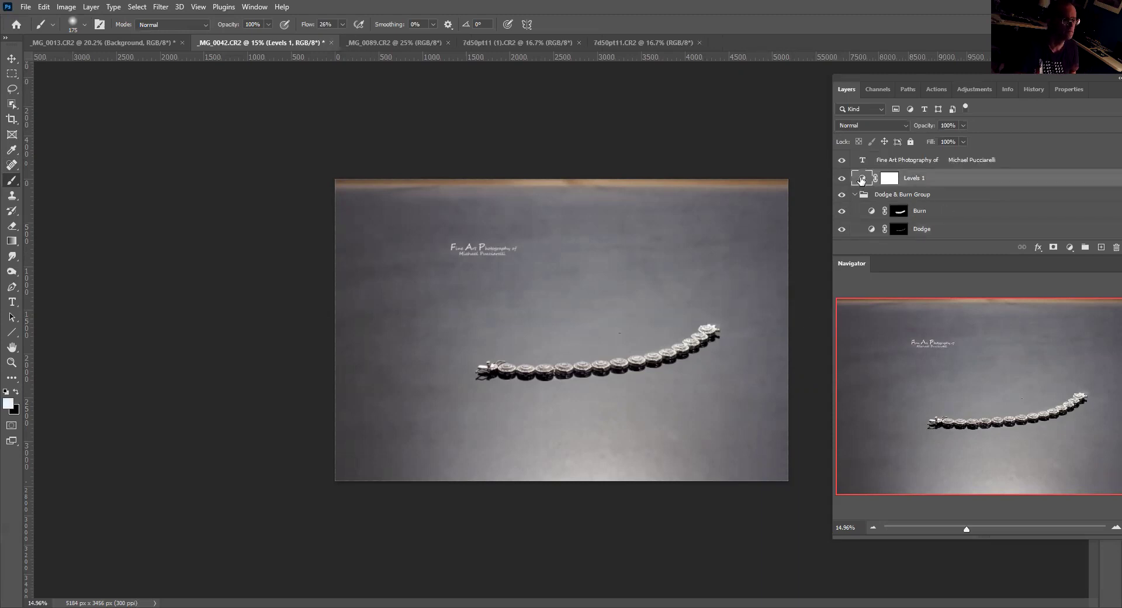
{"action": "double_click", "coordinate": [861, 179]}
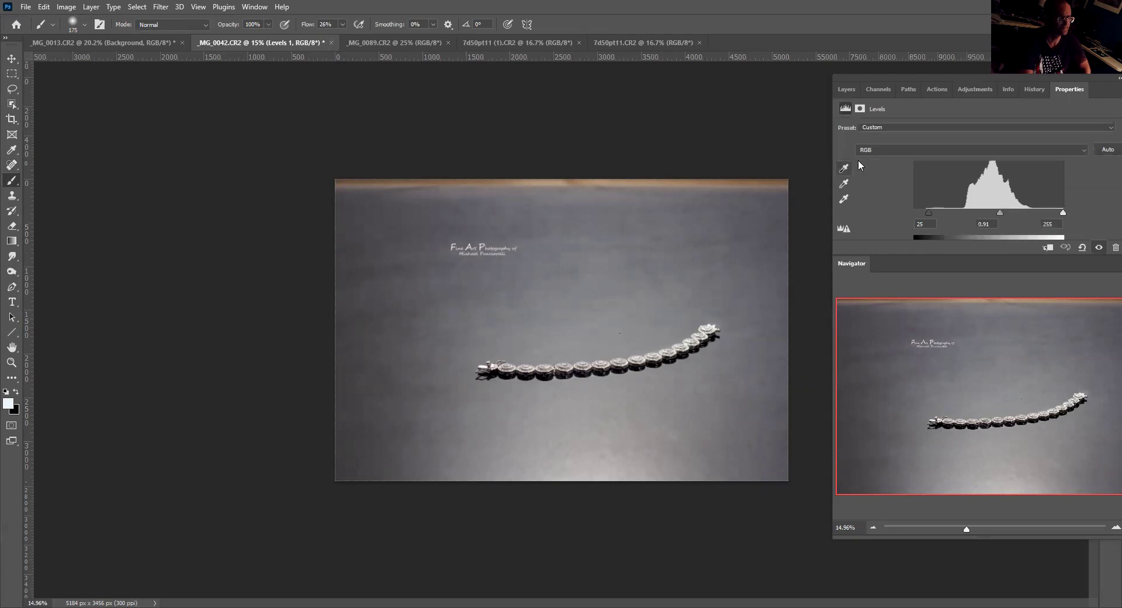
Step: Try setting the Levels black and white points by sampling the bracelet photo, undoing the sampled changes
{"action": "left_click", "coordinate": [844, 169]}
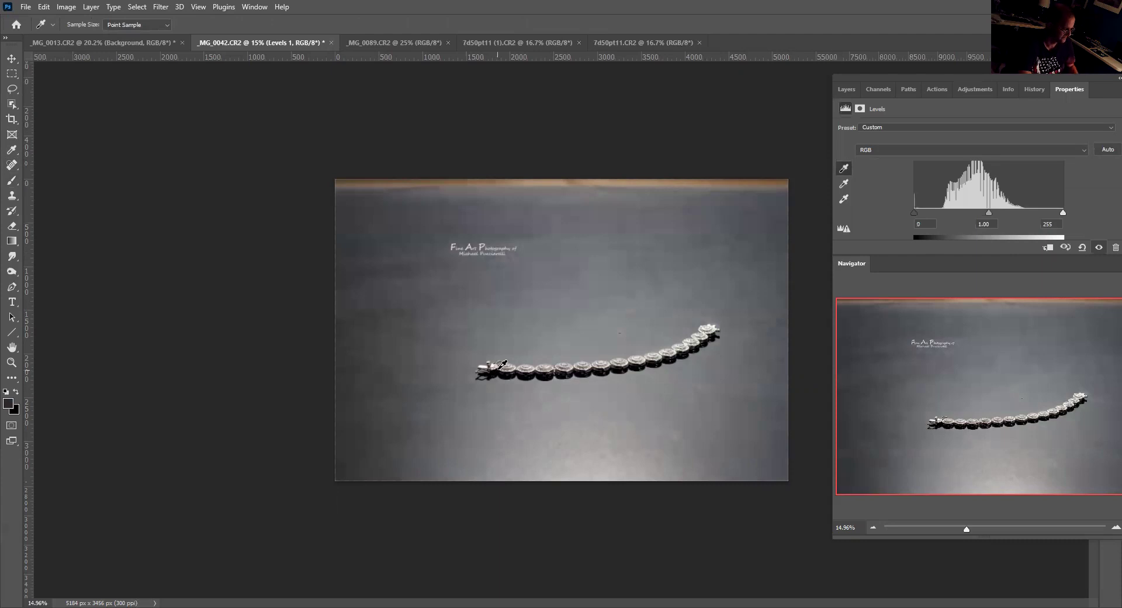
{"action": "left_click", "coordinate": [845, 200]}
{"action": "left_click", "coordinate": [706, 327]}
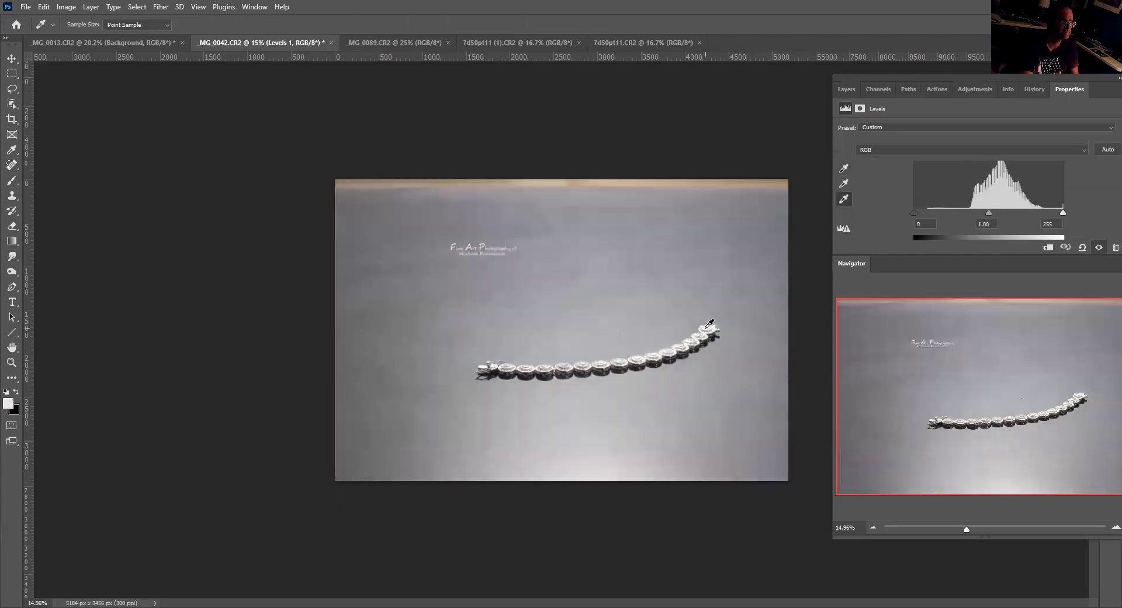
{"action": "key", "text": "ctrl+z"}
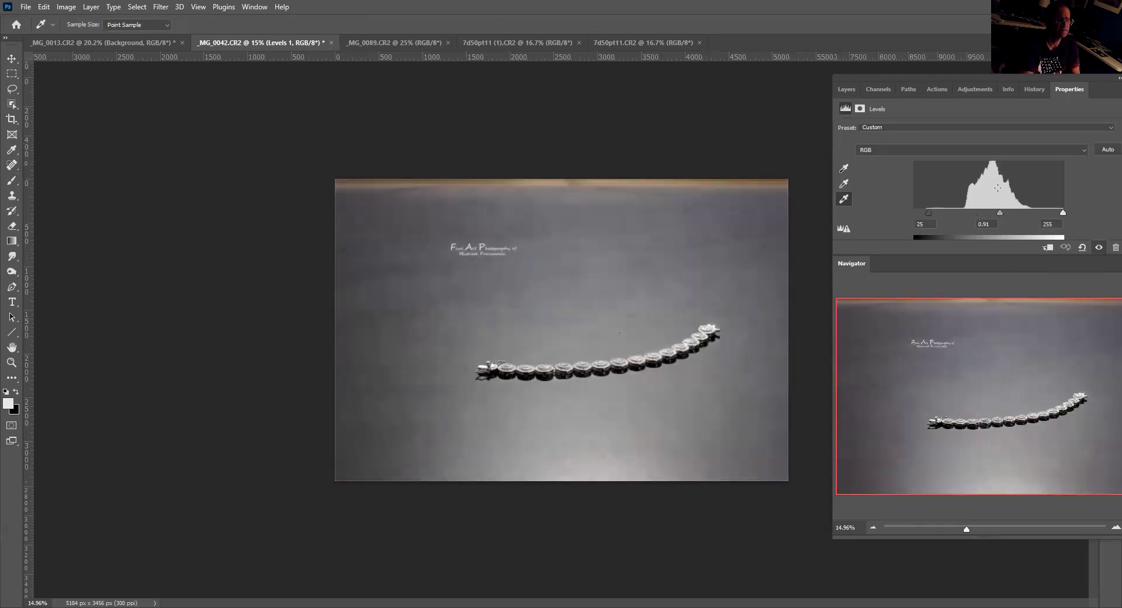
{"action": "left_click", "coordinate": [845, 169]}
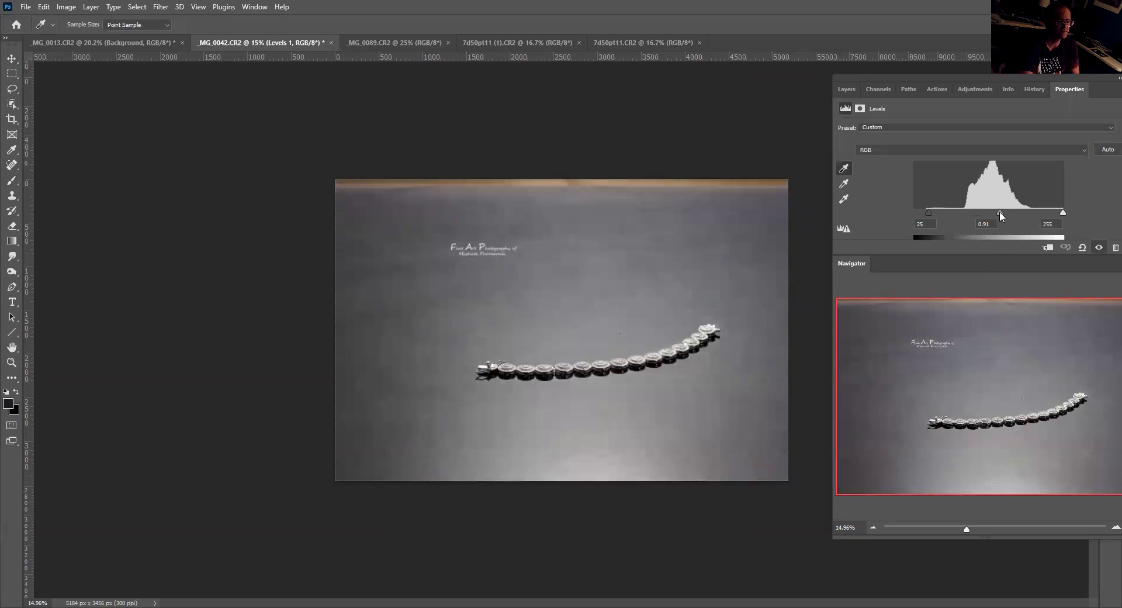
Step: Darken the midtones of the Levels 1 adjustment to 0.73 and return to the layer list
{"action": "left_click_drag", "start_coordinate": [1000, 213], "coordinate": [1010, 214]}
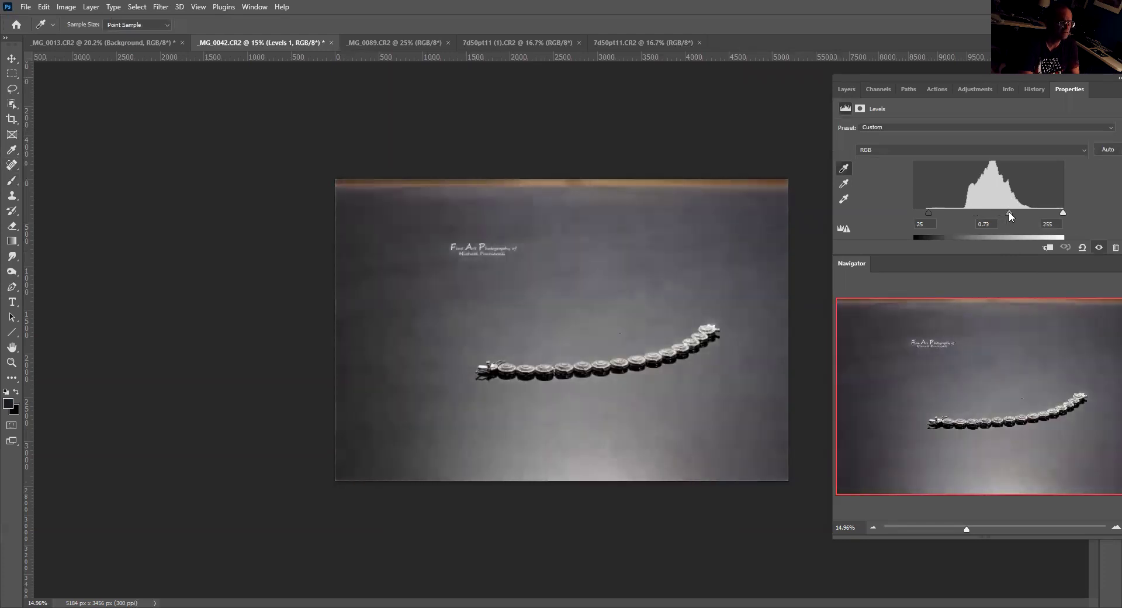
{"action": "left_click", "coordinate": [843, 90]}
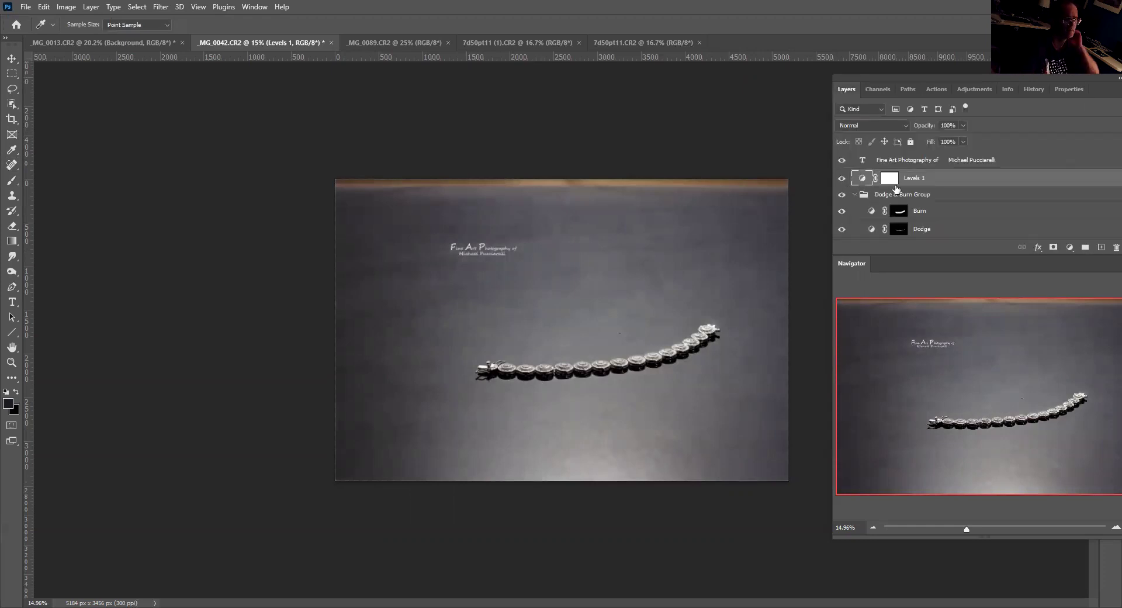
Step: Run the MFPALLIPCGREY frame action from the Background layer, continuing past the unavailable Play command
{"action": "scroll", "coordinate": [978, 222], "scroll_direction": "down", "scroll_amount": 1}
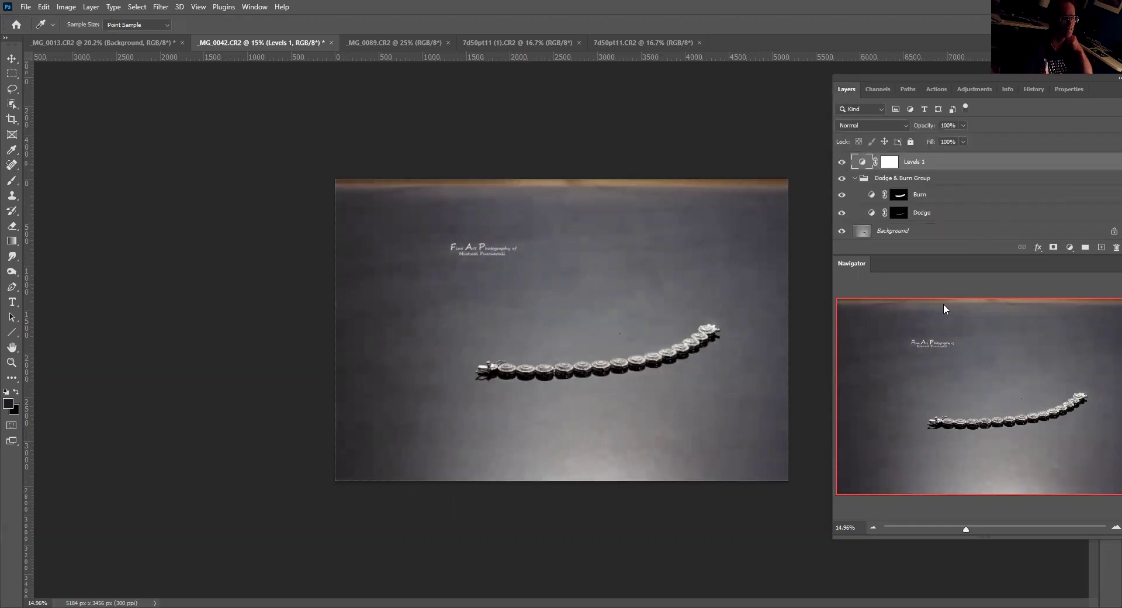
{"action": "scroll", "coordinate": [922, 214], "scroll_direction": "up", "scroll_amount": 1}
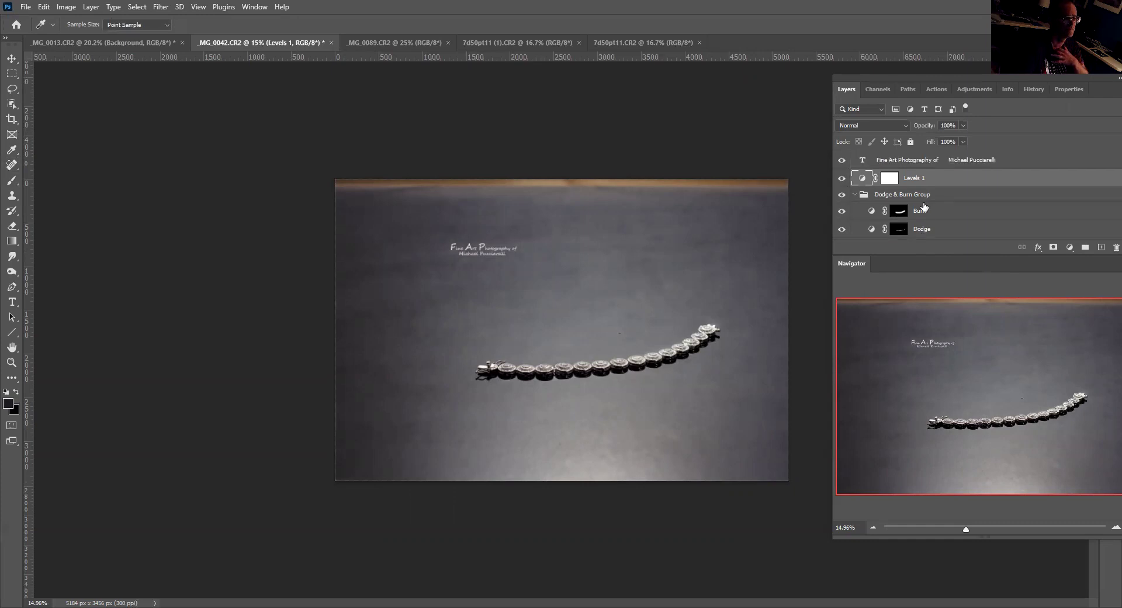
{"action": "scroll", "coordinate": [921, 216], "scroll_direction": "down", "scroll_amount": 1}
{"action": "left_click", "coordinate": [911, 232]}
{"action": "key", "text": "b"}
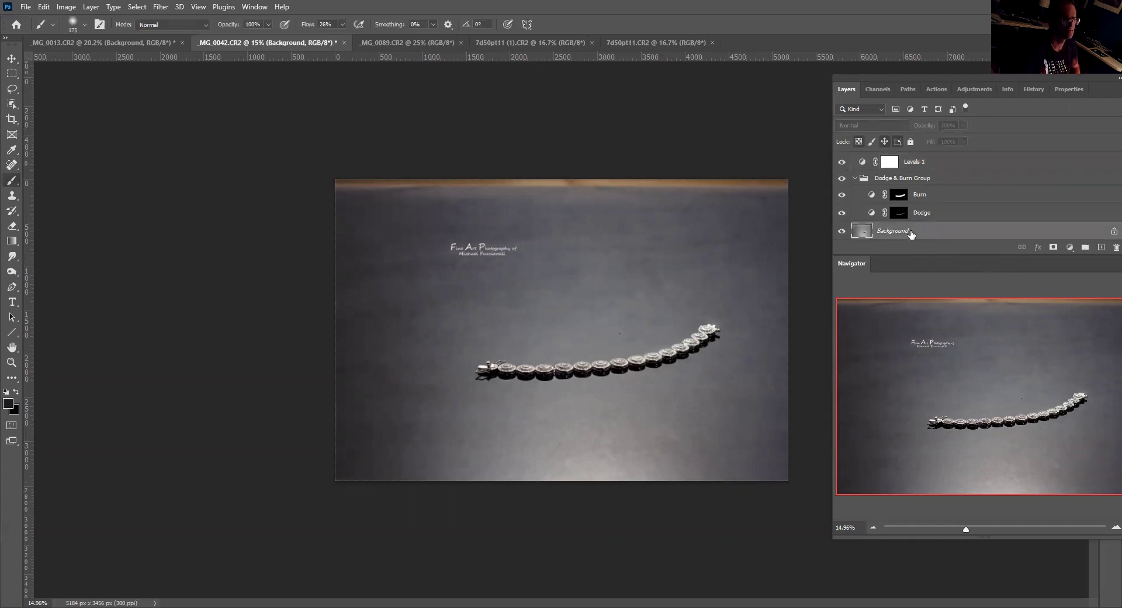
{"action": "left_click", "coordinate": [937, 89]}
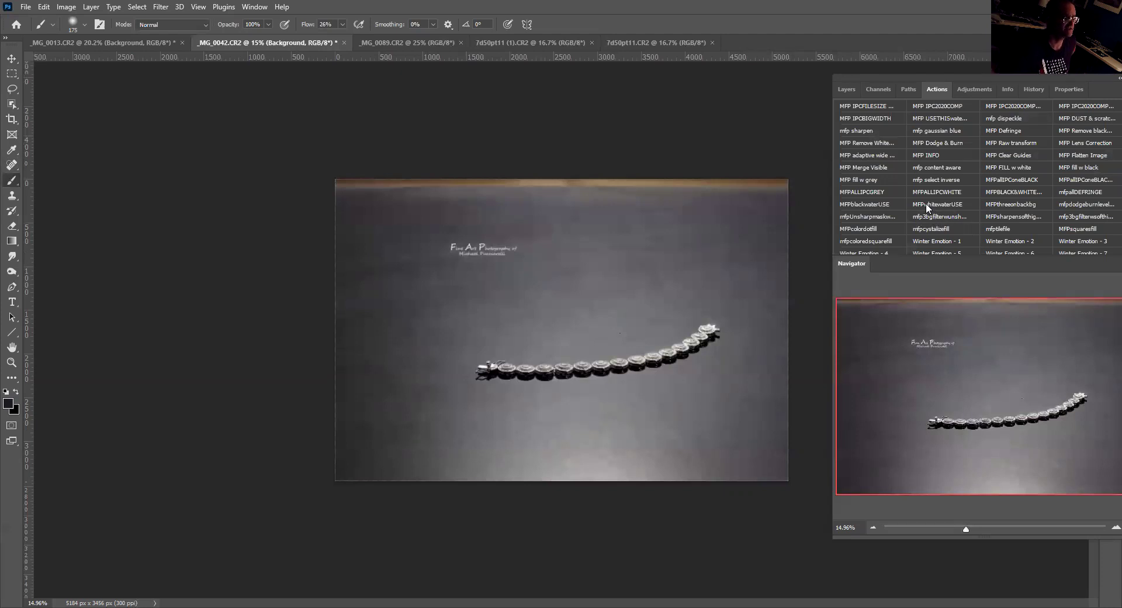
{"action": "left_click", "coordinate": [846, 89]}
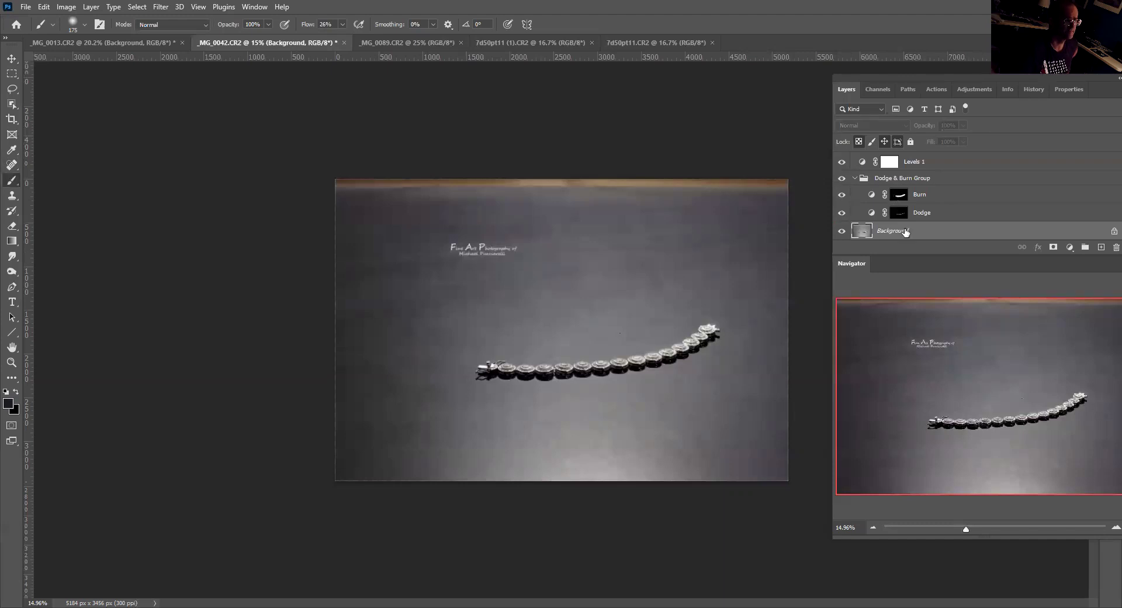
{"action": "left_click", "coordinate": [937, 89]}
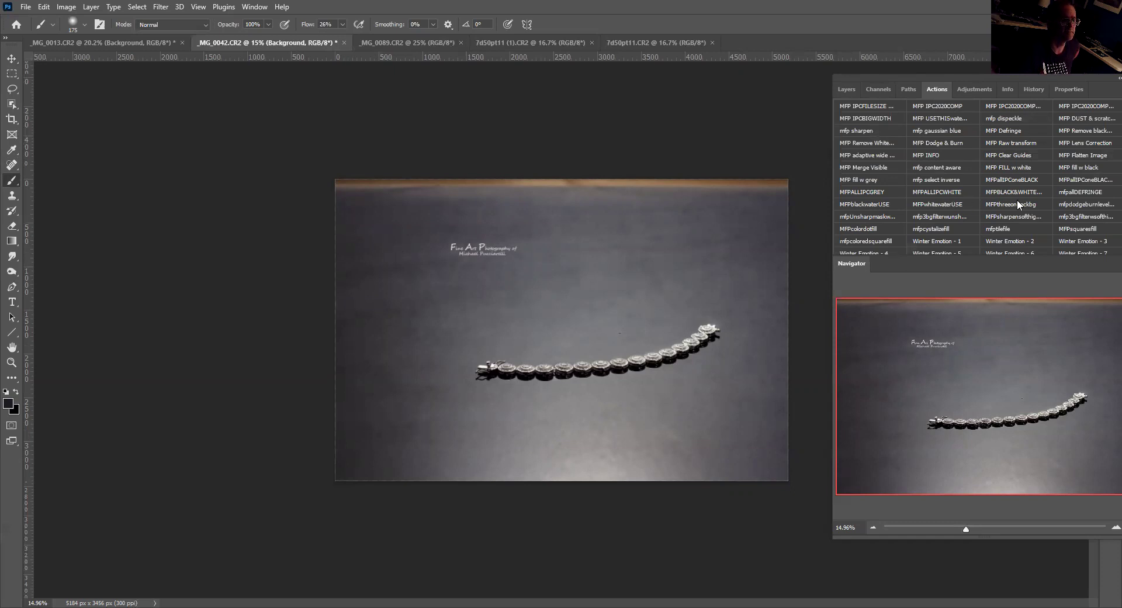
{"action": "left_click", "coordinate": [874, 192]}
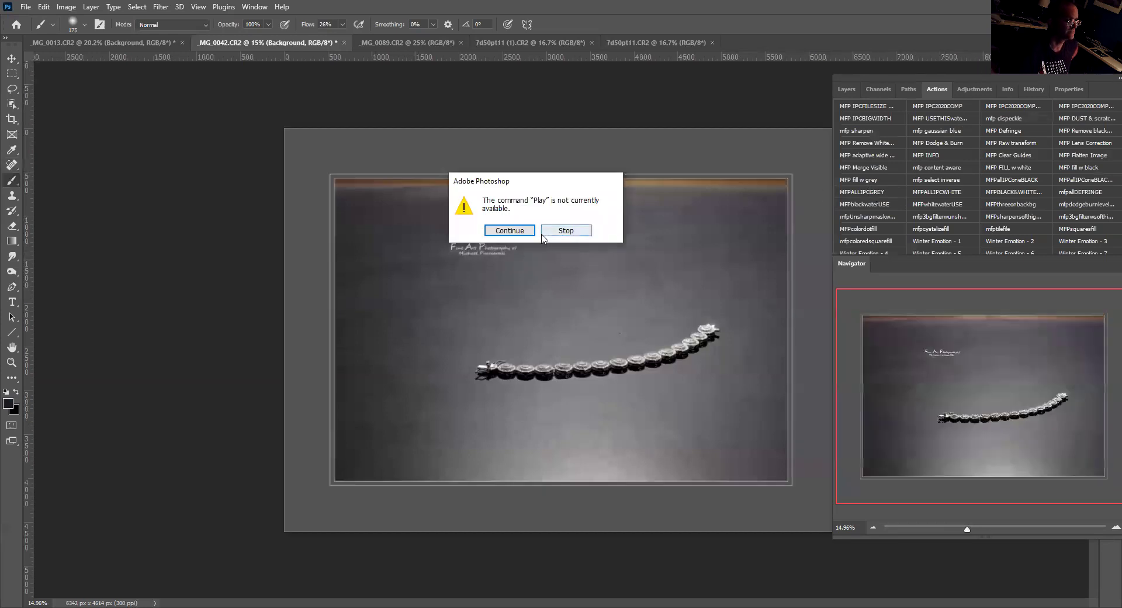
{"action": "left_click", "coordinate": [510, 230]}
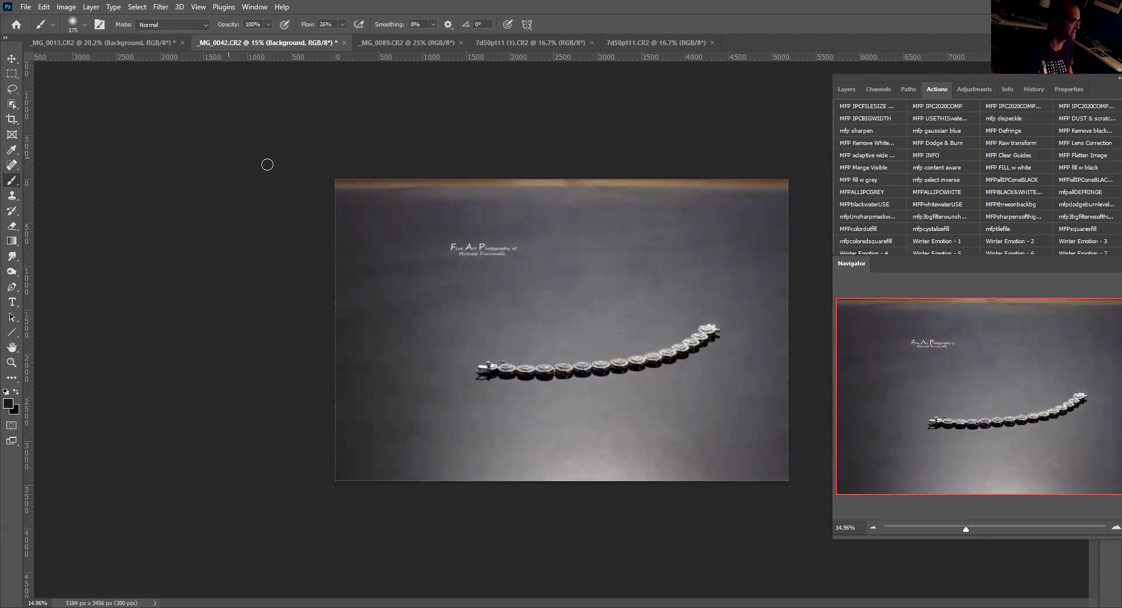
Step: Crop the brown strip off the photo's top edge, reducing the height to about 2935 px
{"action": "left_click", "coordinate": [12, 119]}
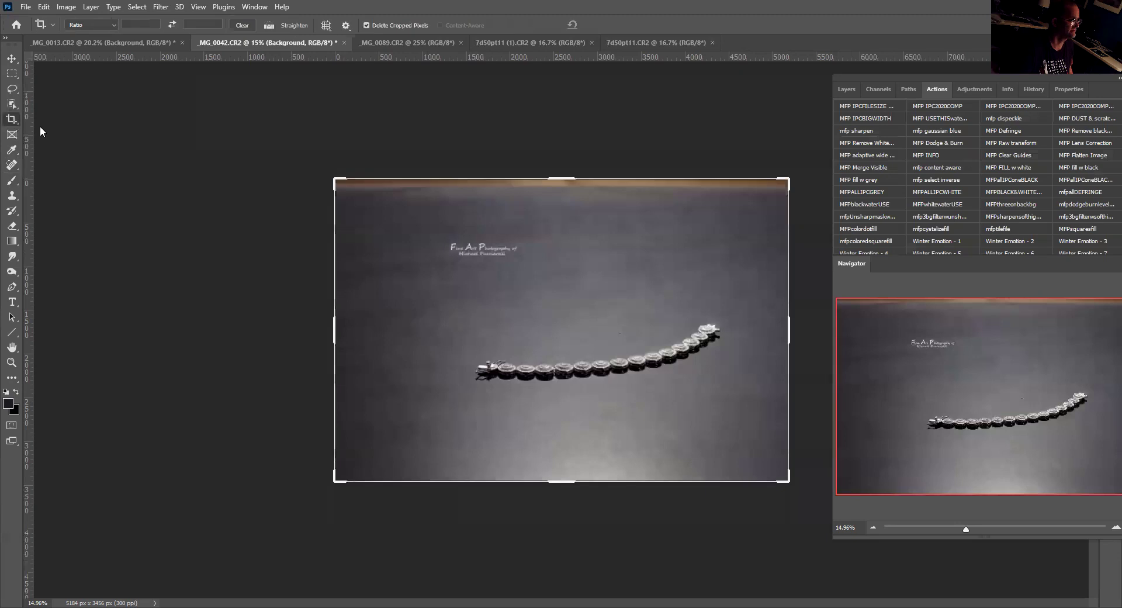
{"action": "left_click", "coordinate": [561, 182]}
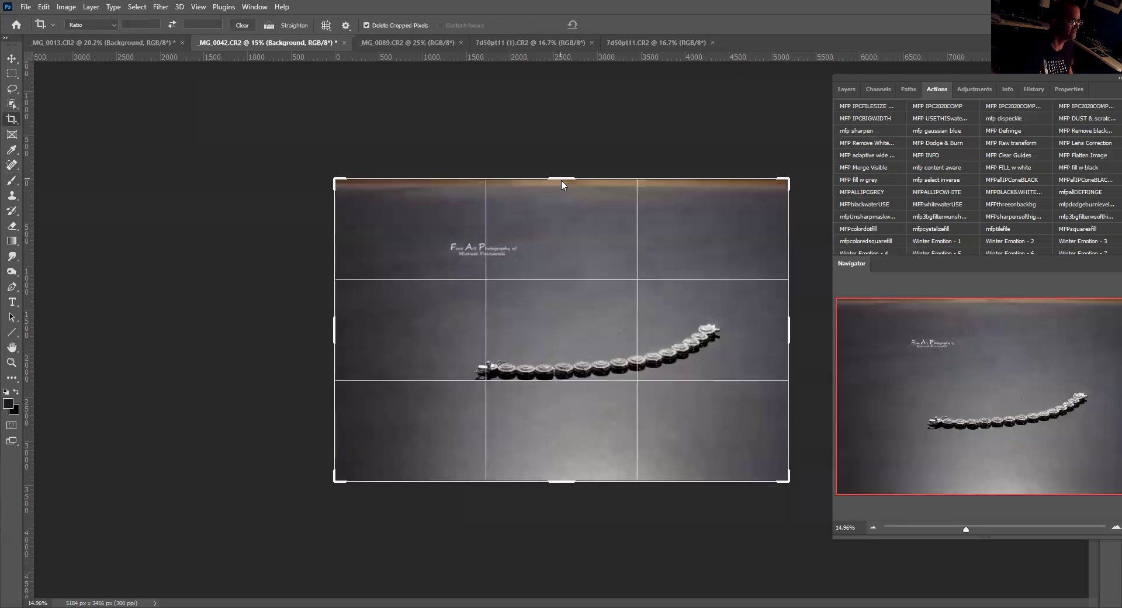
{"action": "left_click_drag", "start_coordinate": [560, 200], "coordinate": [554, 205]}
{"action": "left_click", "coordinate": [845, 89]}
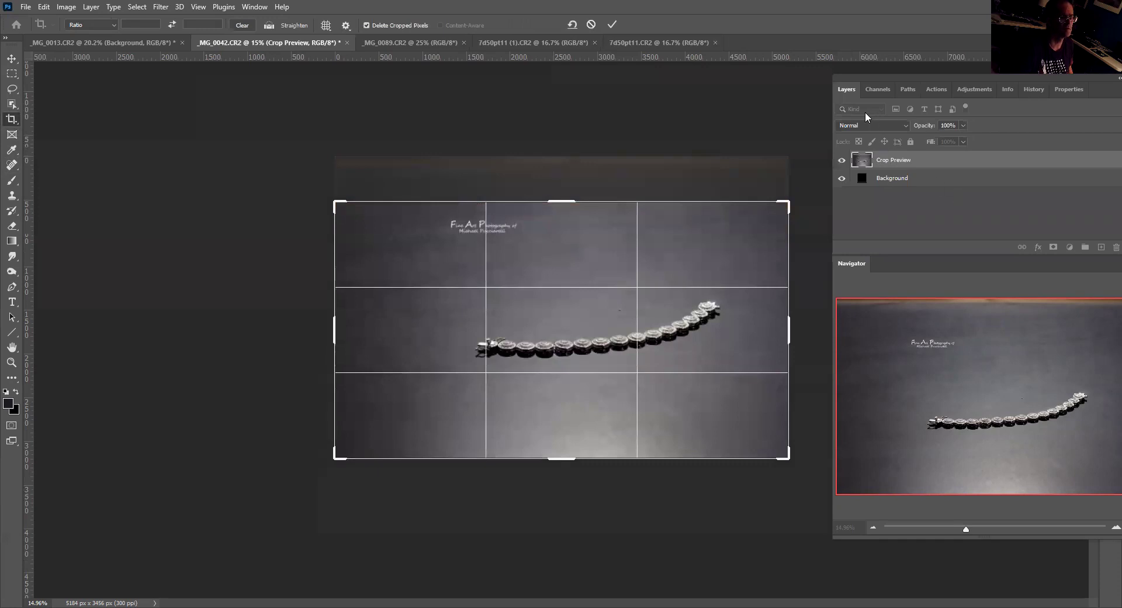
{"action": "left_click", "coordinate": [845, 88]}
{"action": "left_click", "coordinate": [846, 87]}
{"action": "left_click", "coordinate": [878, 89]}
{"action": "left_click", "coordinate": [849, 90]}
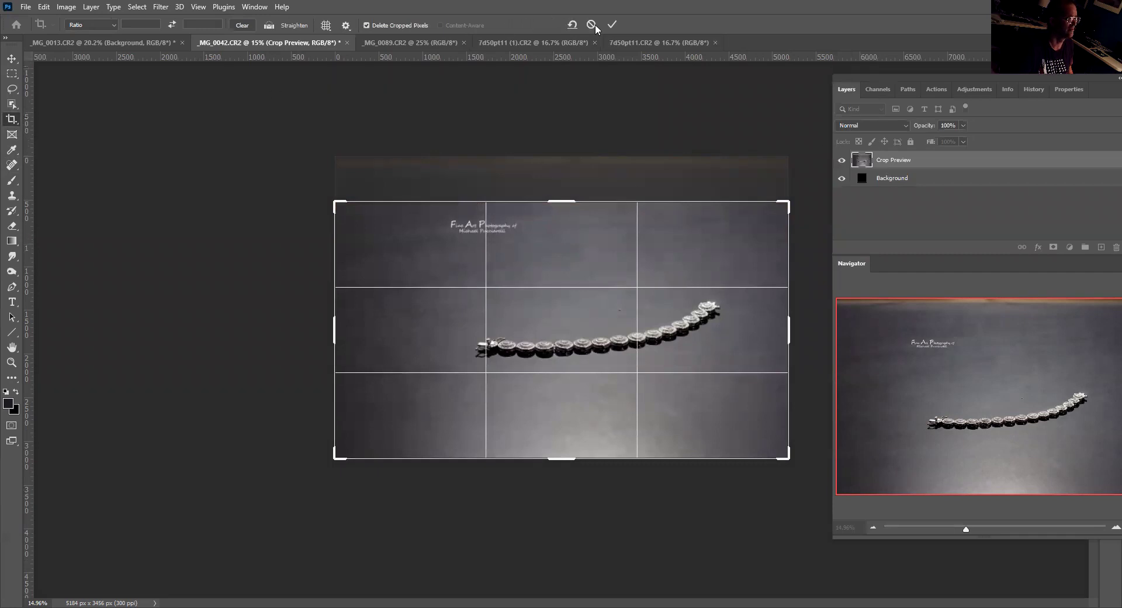
{"action": "left_click", "coordinate": [611, 24]}
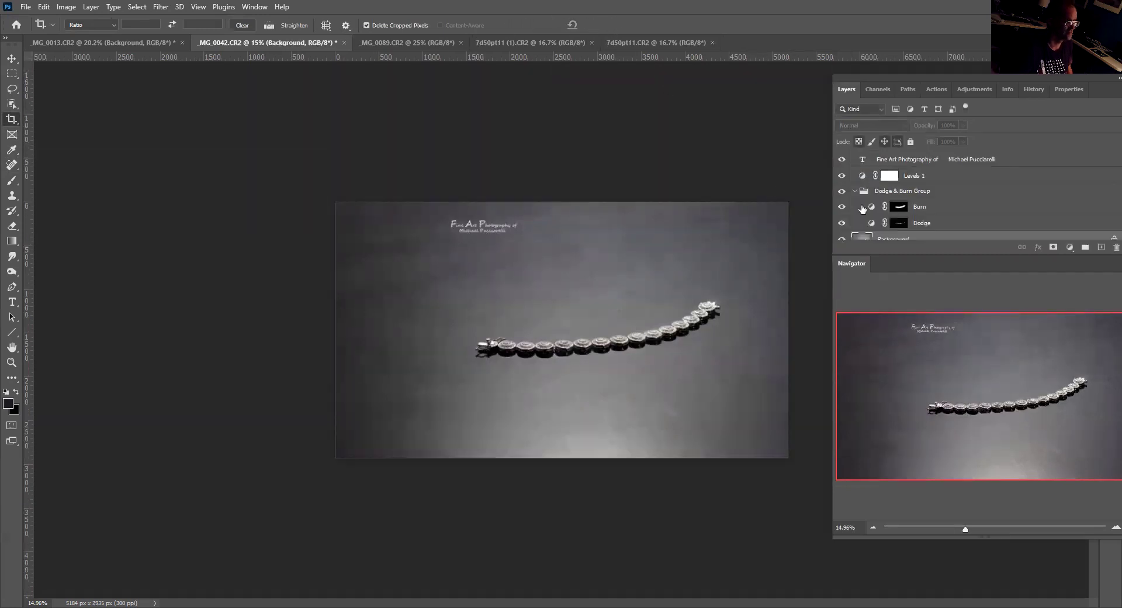
Step: Move the white watermark text below the right end of the bracelet
{"action": "left_click", "coordinate": [887, 156]}
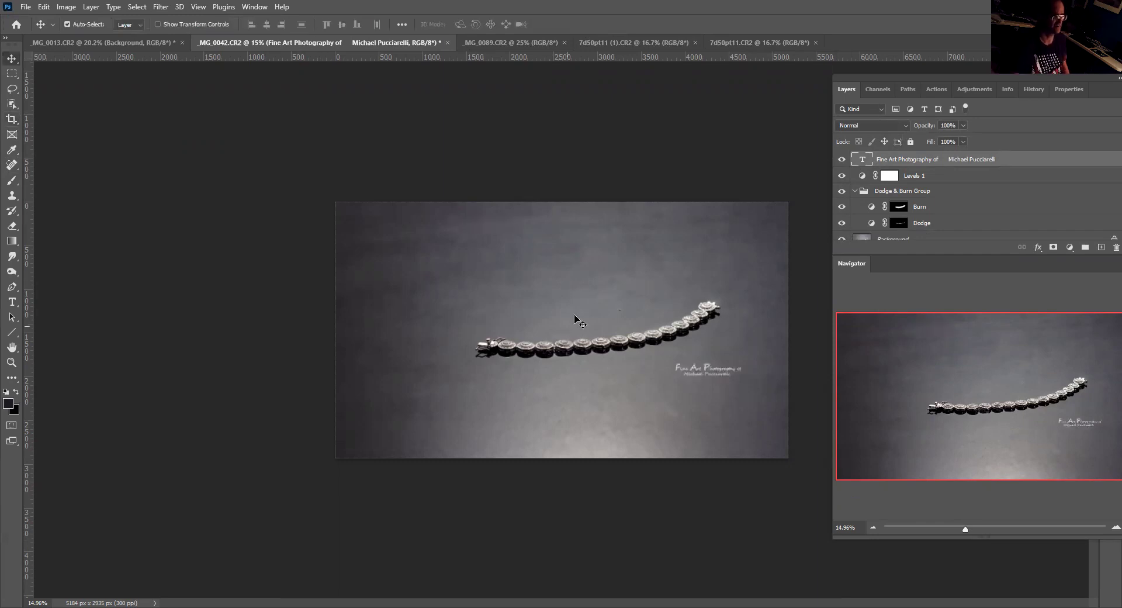
Step: Select the Background layer and crop away empty background to the left of and above the bracelet
{"action": "scroll", "coordinate": [904, 175], "scroll_direction": "down", "scroll_amount": 1}
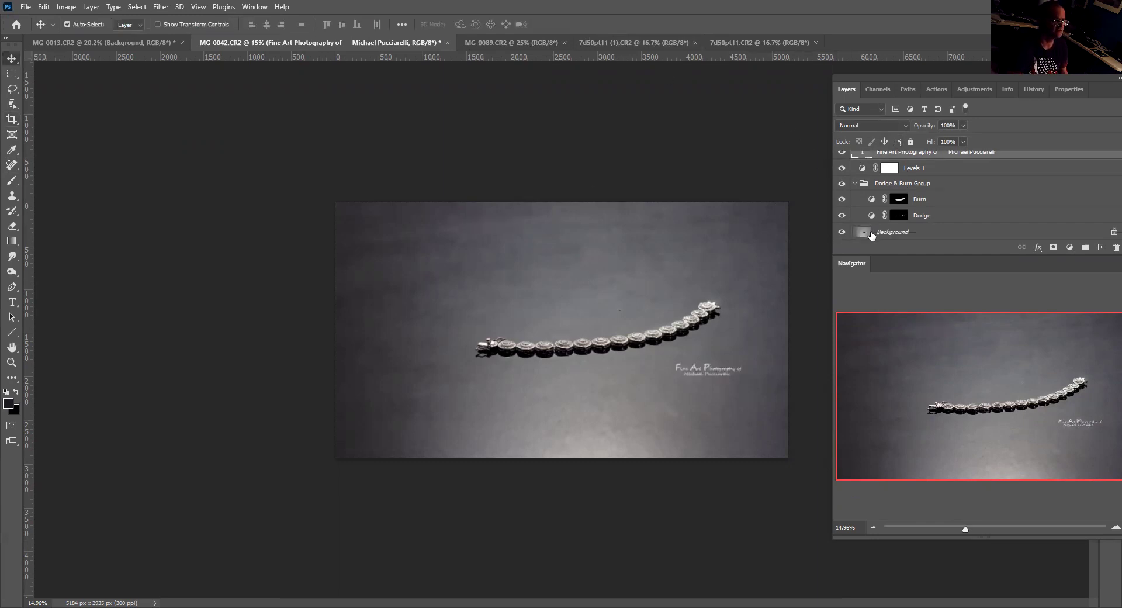
{"action": "left_click", "coordinate": [904, 232]}
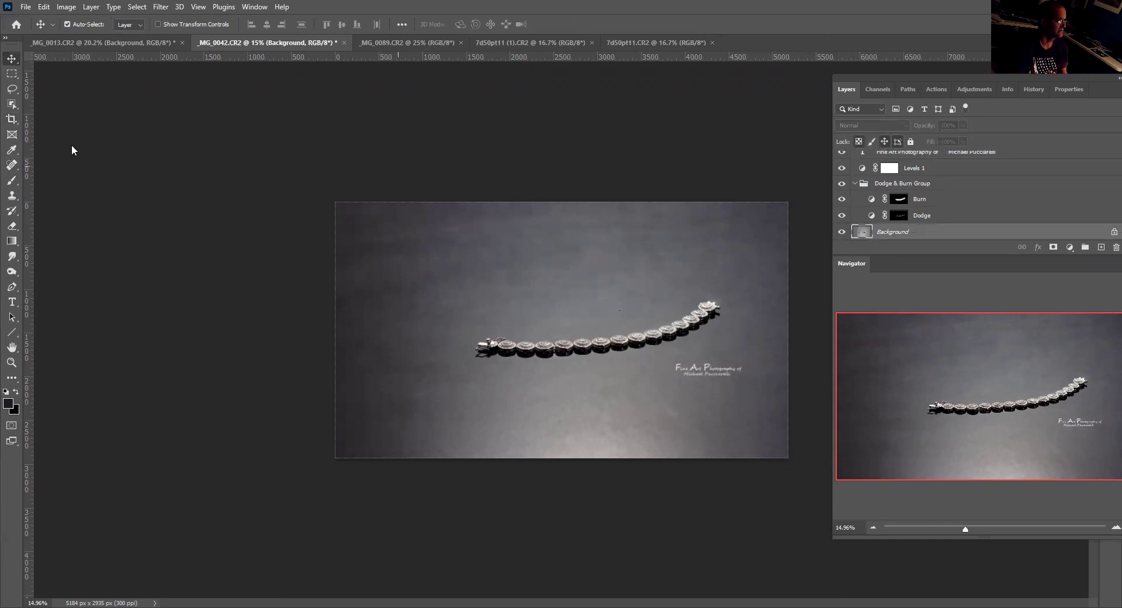
{"action": "key", "text": "c"}
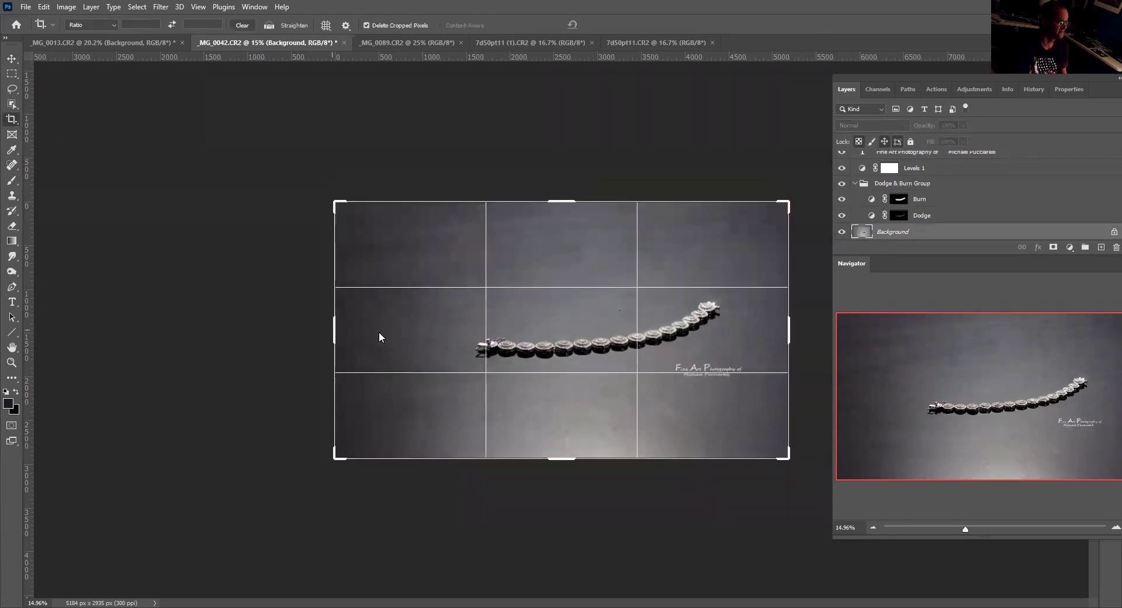
{"action": "left_click_drag", "start_coordinate": [334, 337], "coordinate": [433, 337]}
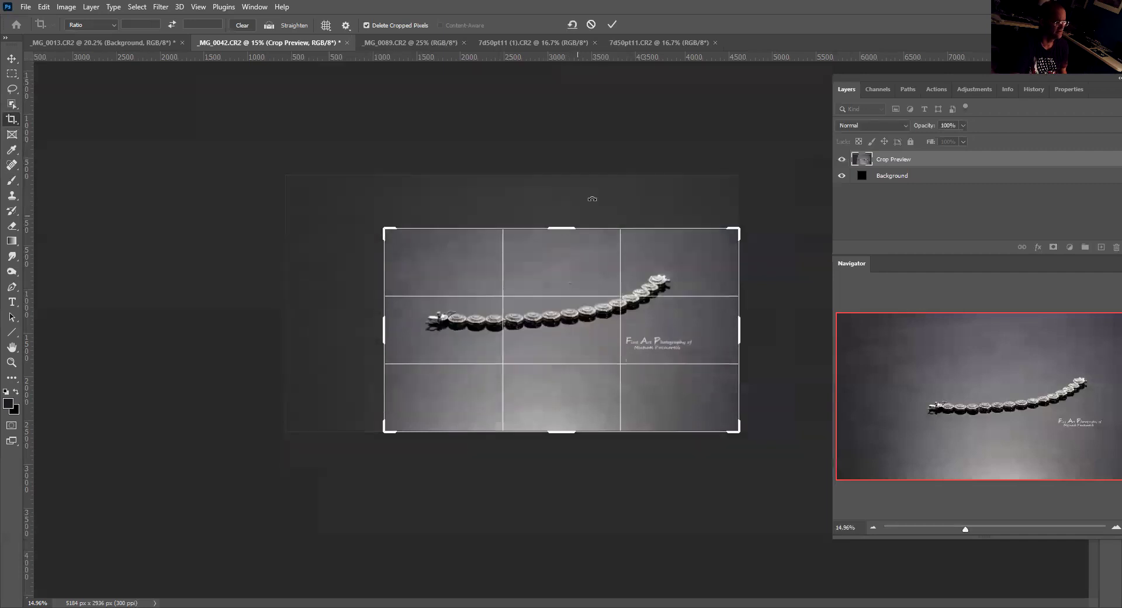
{"action": "left_click", "coordinate": [612, 25]}
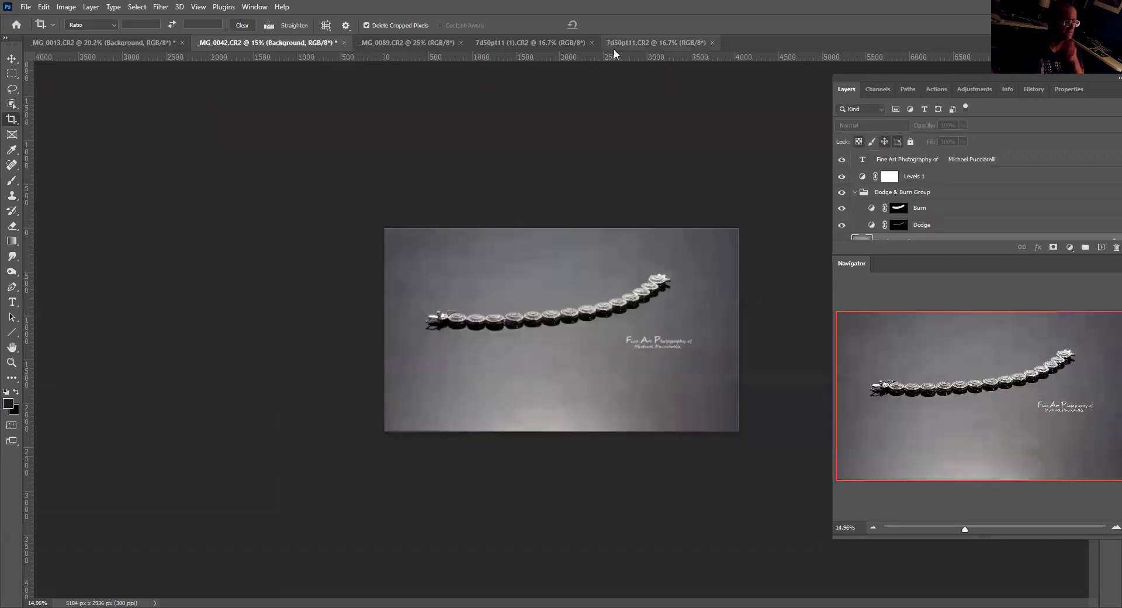
Step: Frame the cropped bracelet photo with the MFPALLIPCGREY action, continuing past the unavailable Play command
{"action": "scroll", "coordinate": [1022, 193], "scroll_direction": "down", "scroll_amount": 1}
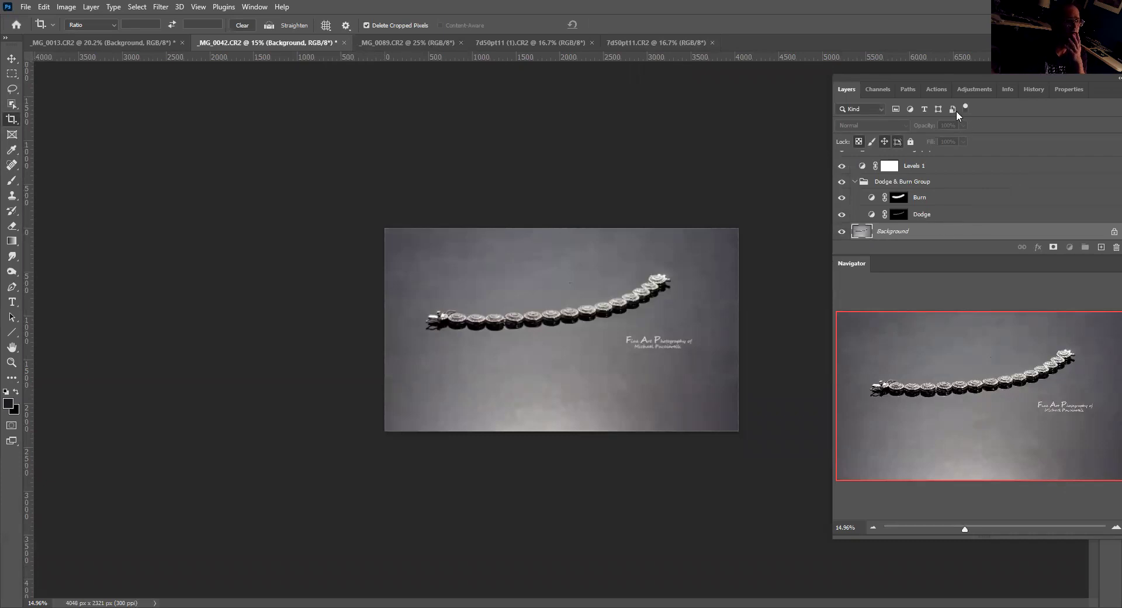
{"action": "left_click", "coordinate": [936, 89]}
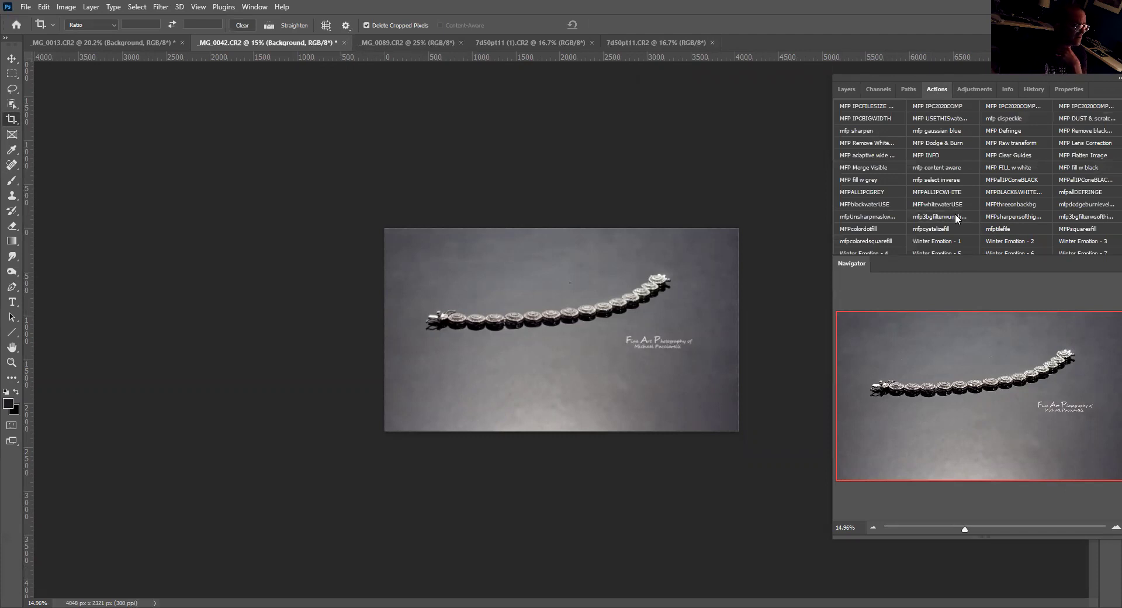
{"action": "left_click", "coordinate": [846, 90]}
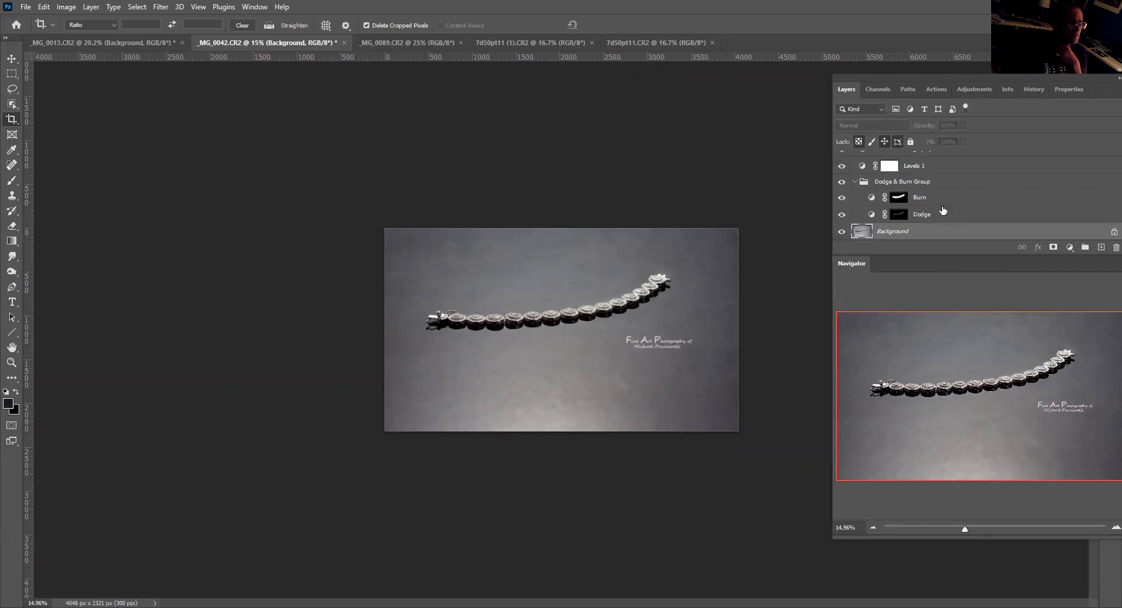
{"action": "left_click", "coordinate": [930, 91]}
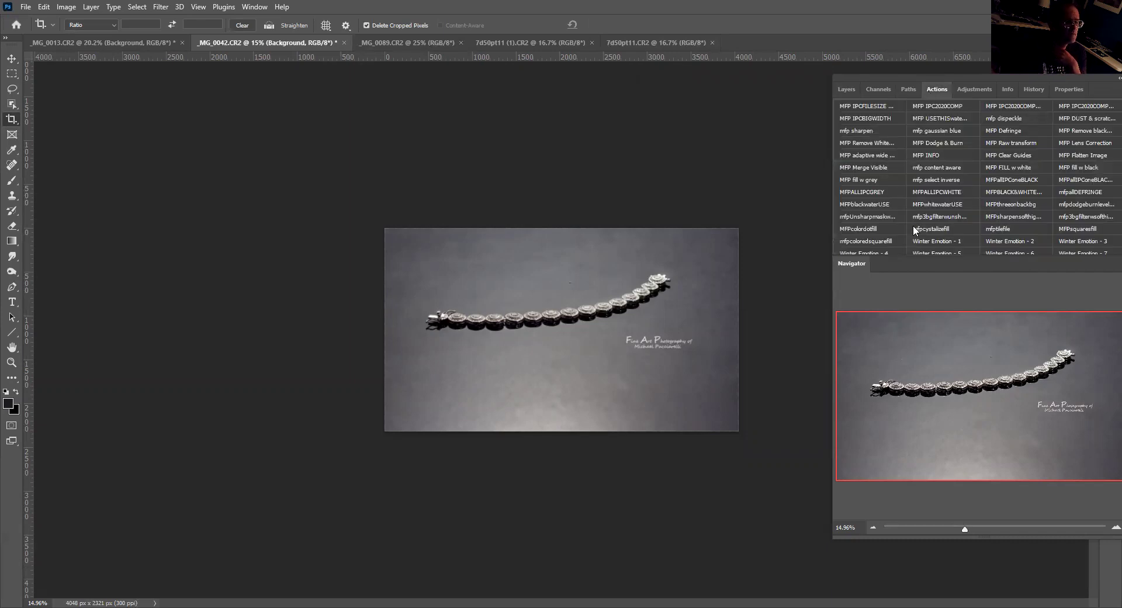
{"action": "left_click", "coordinate": [866, 191]}
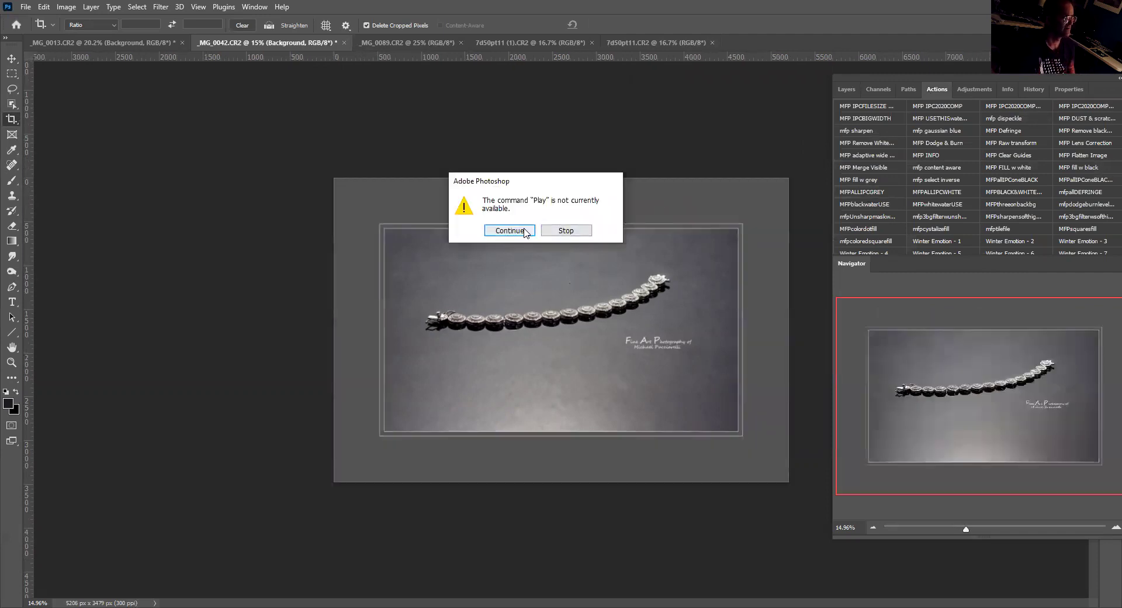
{"action": "left_click", "coordinate": [524, 232]}
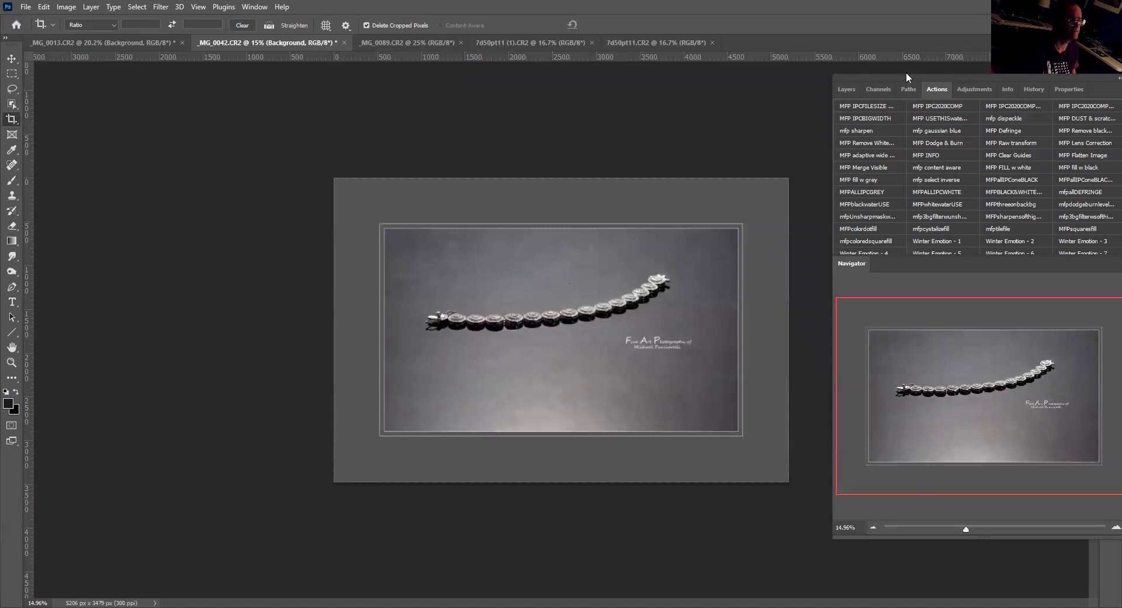
Step: Move the Actions and Navigator panel group toward the middle of the workspace and turn off Button Mode for the actions
{"action": "left_click_drag", "start_coordinate": [698, 118], "coordinate": [698, 98]}
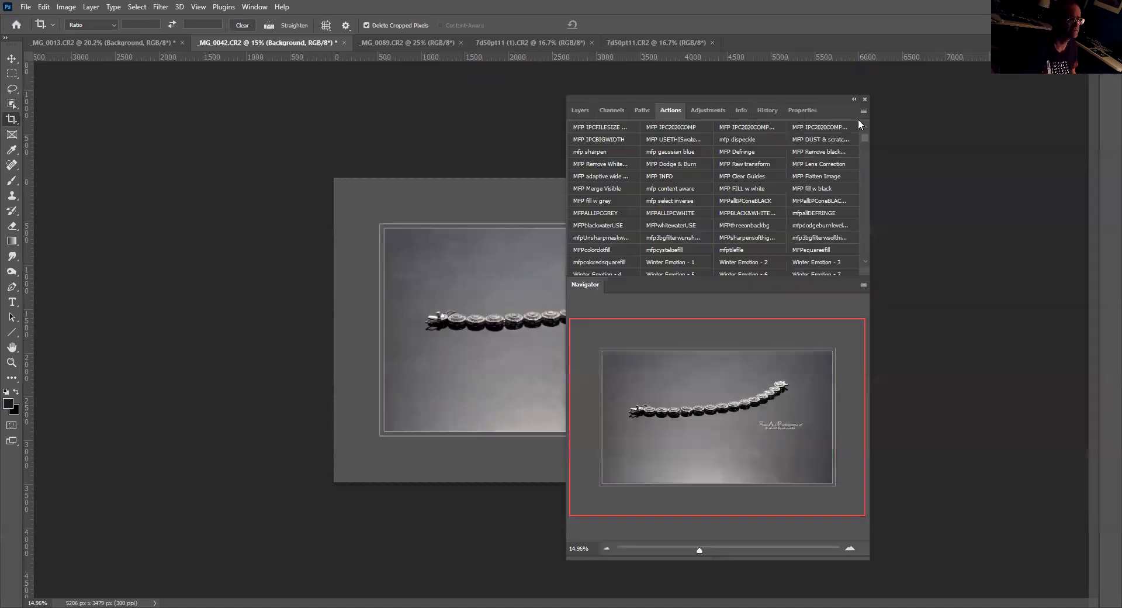
{"action": "left_click", "coordinate": [863, 111]}
{"action": "left_click", "coordinate": [874, 114]}
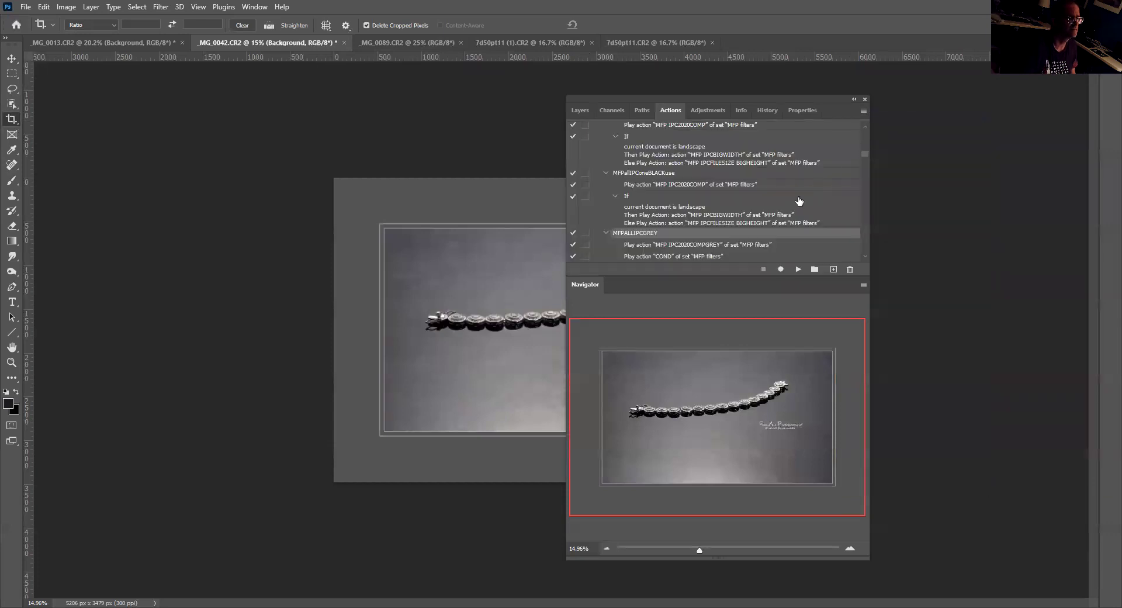
Step: Examine the recorded commands of the MFP filters actions, from MFPALLIPCGREY through mfp3bgfilterwunsharpfade
{"action": "left_click", "coordinate": [749, 199]}
{"action": "scroll", "coordinate": [686, 207], "scroll_direction": "down", "scroll_amount": 2}
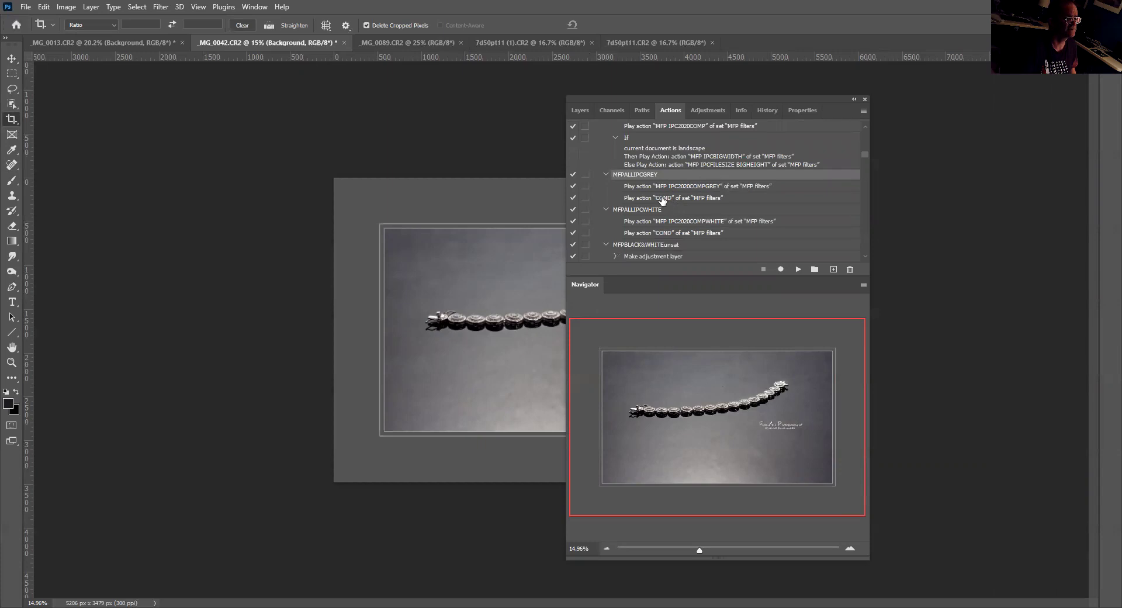
{"action": "scroll", "coordinate": [701, 204], "scroll_direction": "down", "scroll_amount": 5}
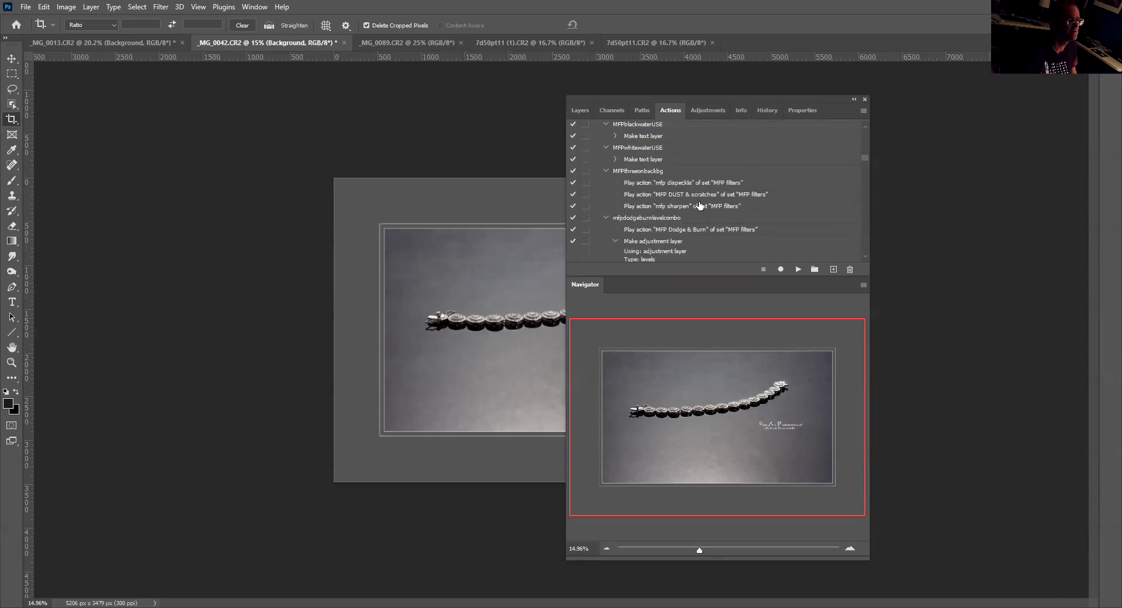
{"action": "scroll", "coordinate": [705, 219], "scroll_direction": "down", "scroll_amount": 3}
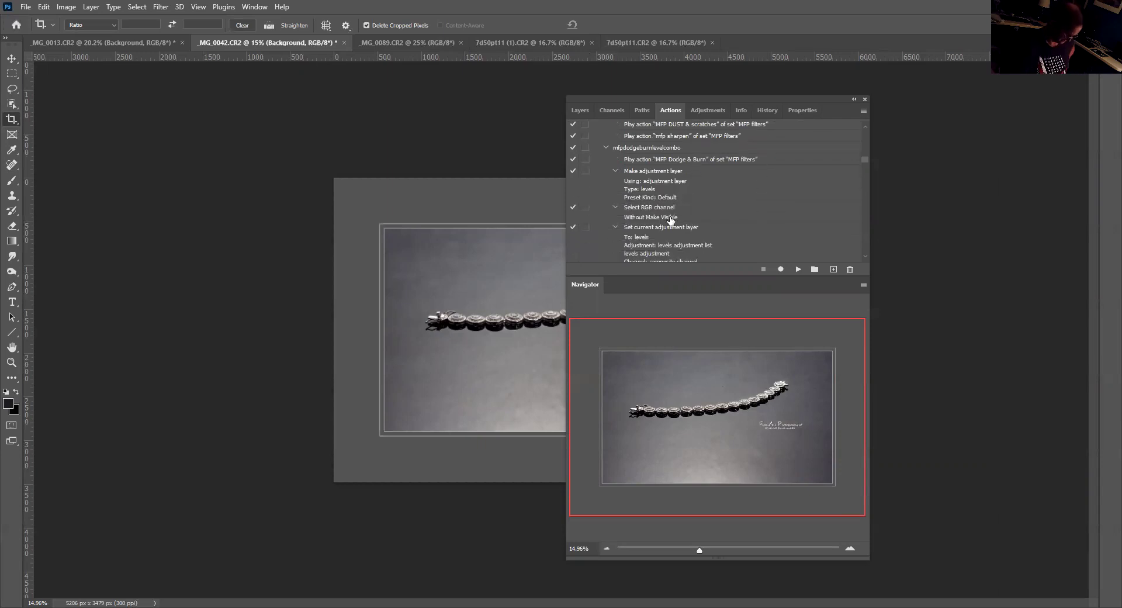
{"action": "scroll", "coordinate": [670, 220], "scroll_direction": "up", "scroll_amount": 4}
{"action": "scroll", "coordinate": [672, 197], "scroll_direction": "up", "scroll_amount": 3}
{"action": "scroll", "coordinate": [672, 198], "scroll_direction": "down", "scroll_amount": 5}
{"action": "scroll", "coordinate": [675, 185], "scroll_direction": "down", "scroll_amount": 4}
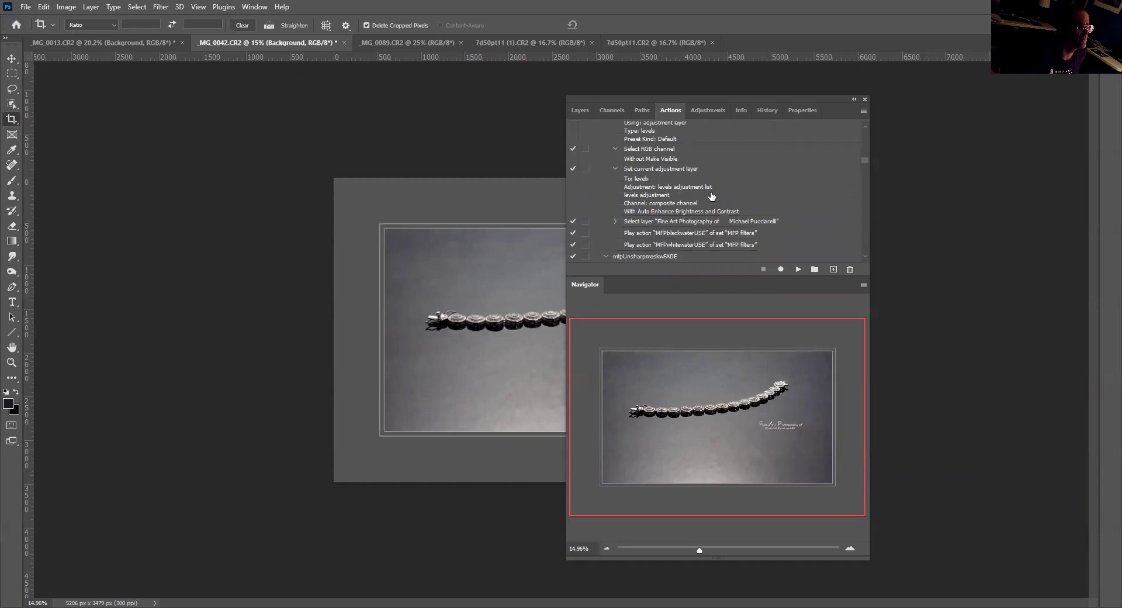
{"action": "scroll", "coordinate": [712, 195], "scroll_direction": "down", "scroll_amount": 1}
{"action": "scroll", "coordinate": [713, 205], "scroll_direction": "down", "scroll_amount": 2}
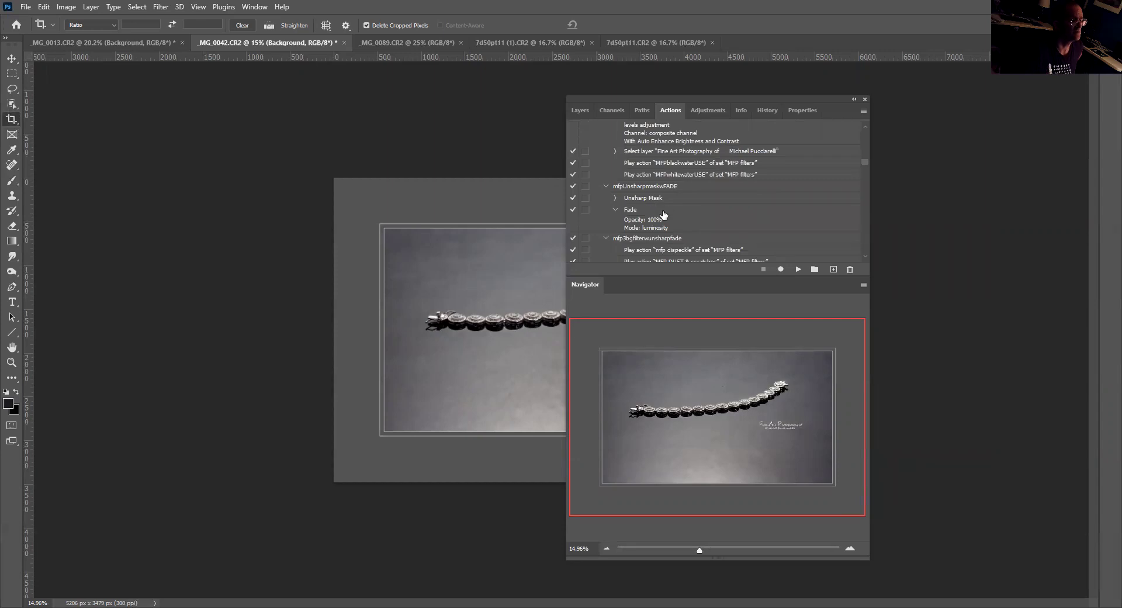
{"action": "scroll", "coordinate": [663, 225], "scroll_direction": "down", "scroll_amount": 1}
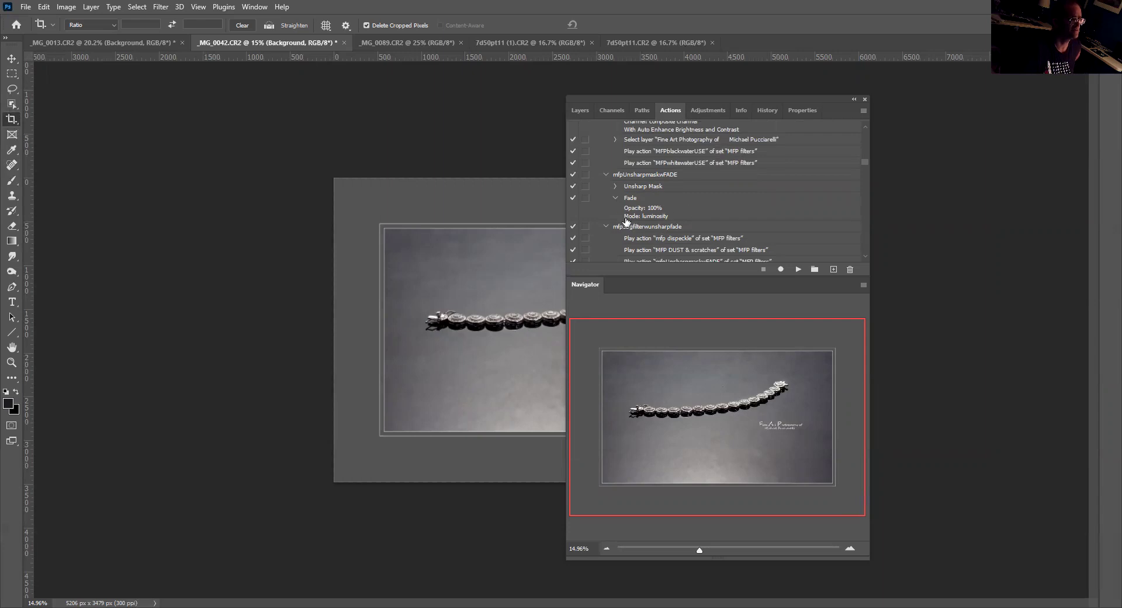
{"action": "scroll", "coordinate": [689, 220], "scroll_direction": "down", "scroll_amount": 3}
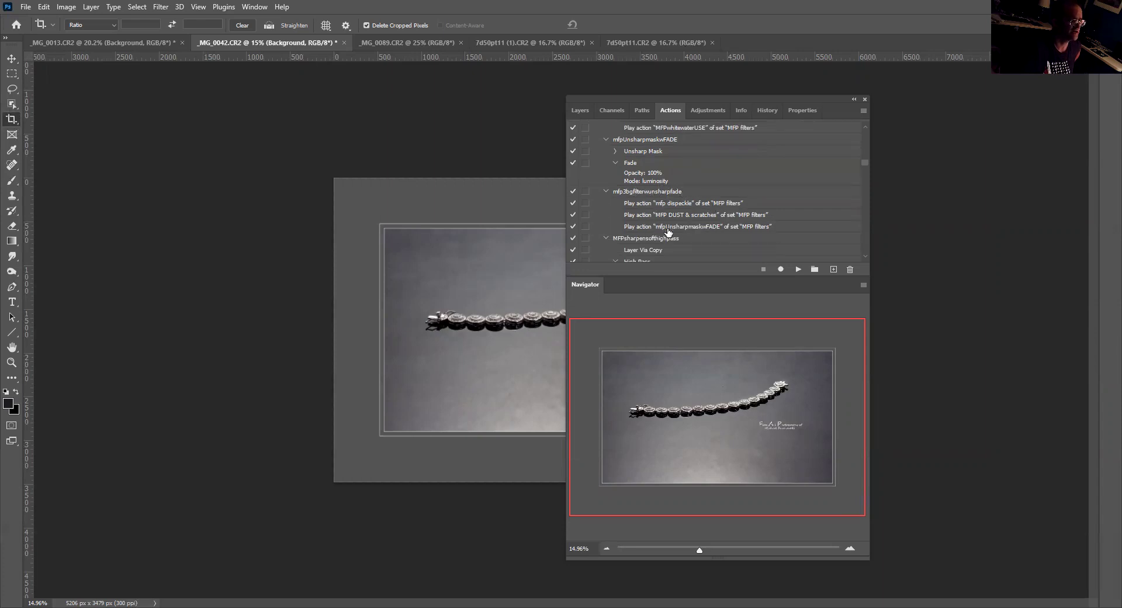
Step: Display the actions in Button Mode and move the floating panel group clear of the bracelet photo
{"action": "left_click", "coordinate": [864, 111]}
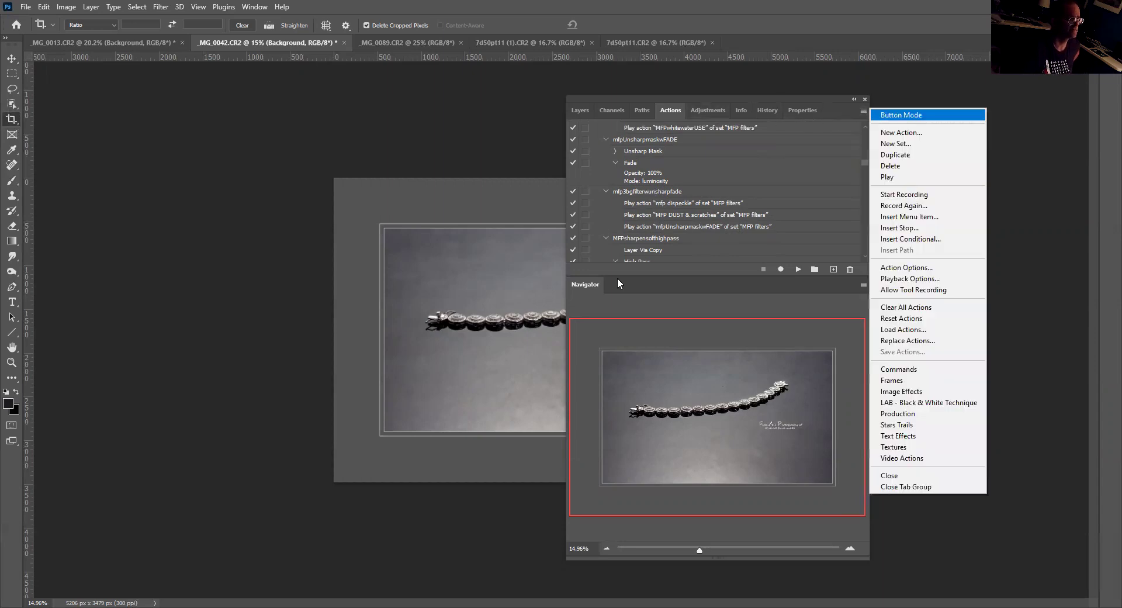
{"action": "key", "text": "Return"}
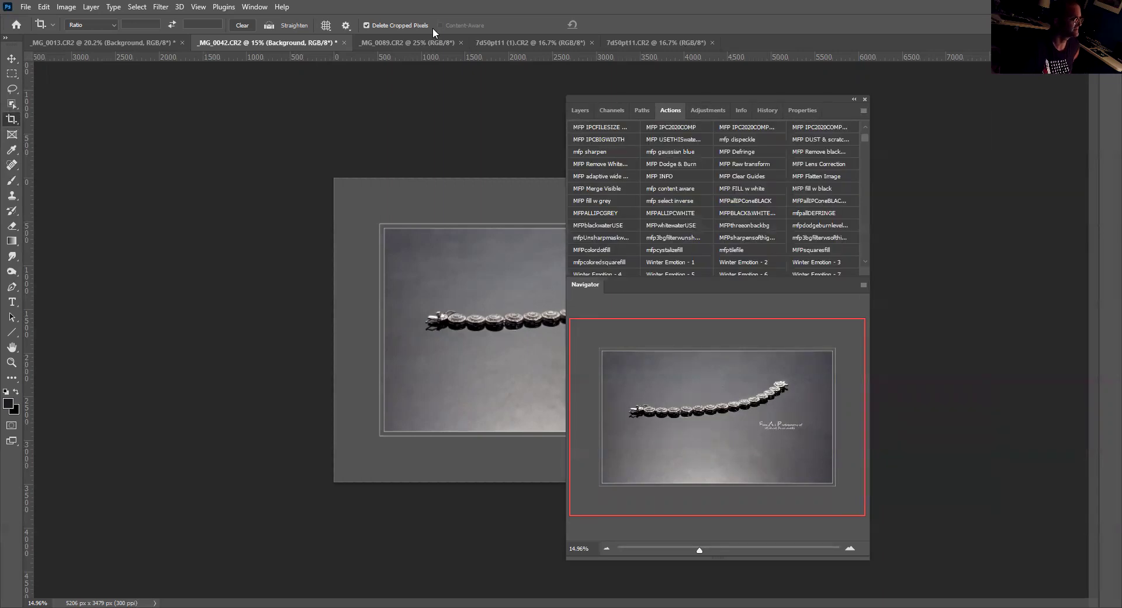
{"action": "left_click_drag", "start_coordinate": [702, 99], "coordinate": [992, 81]}
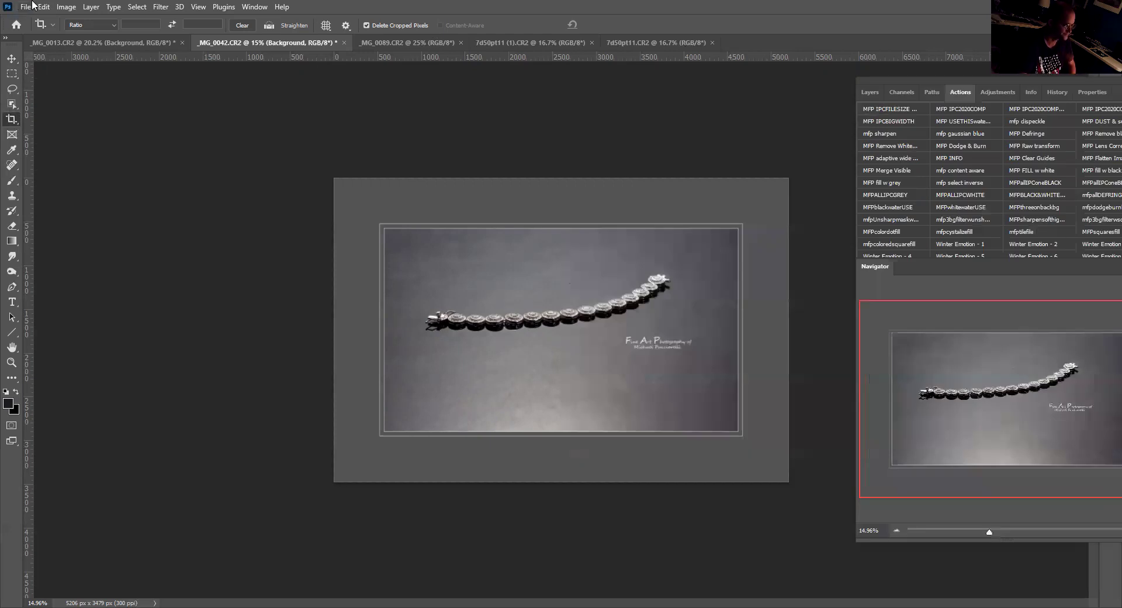
{"action": "left_click", "coordinate": [158, 7]}
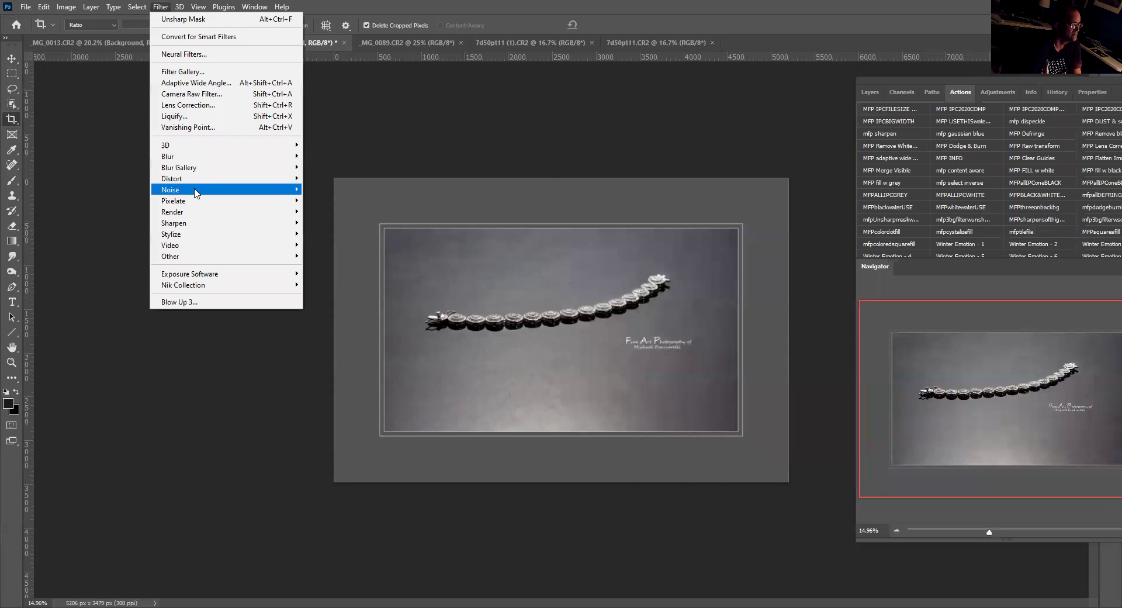
{"action": "mouse_move", "coordinate": [197, 193]}
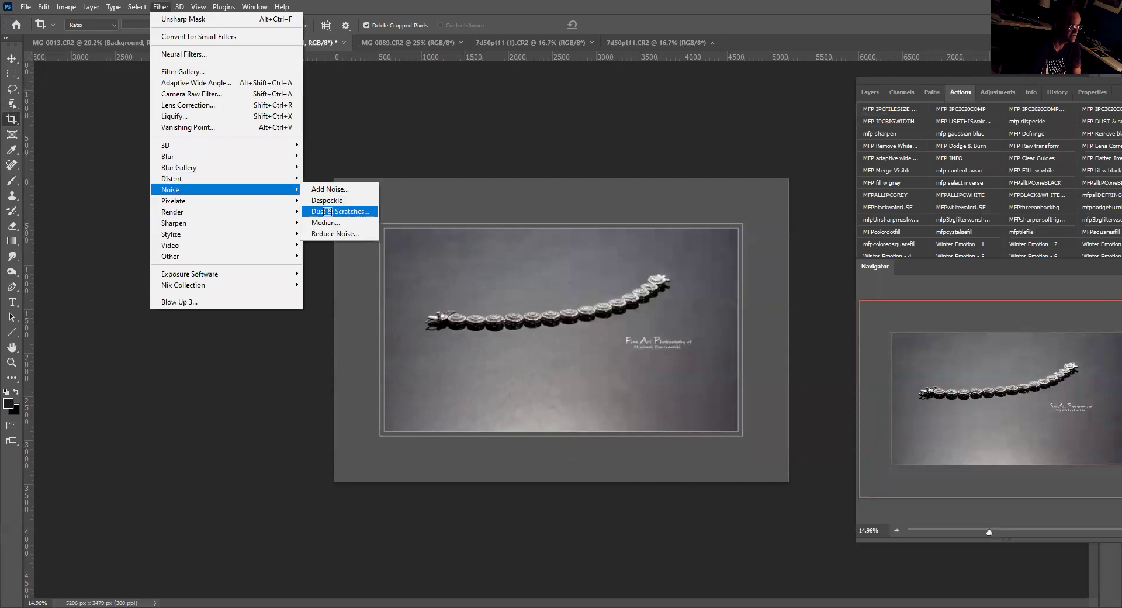
{"action": "left_click", "coordinate": [327, 212]}
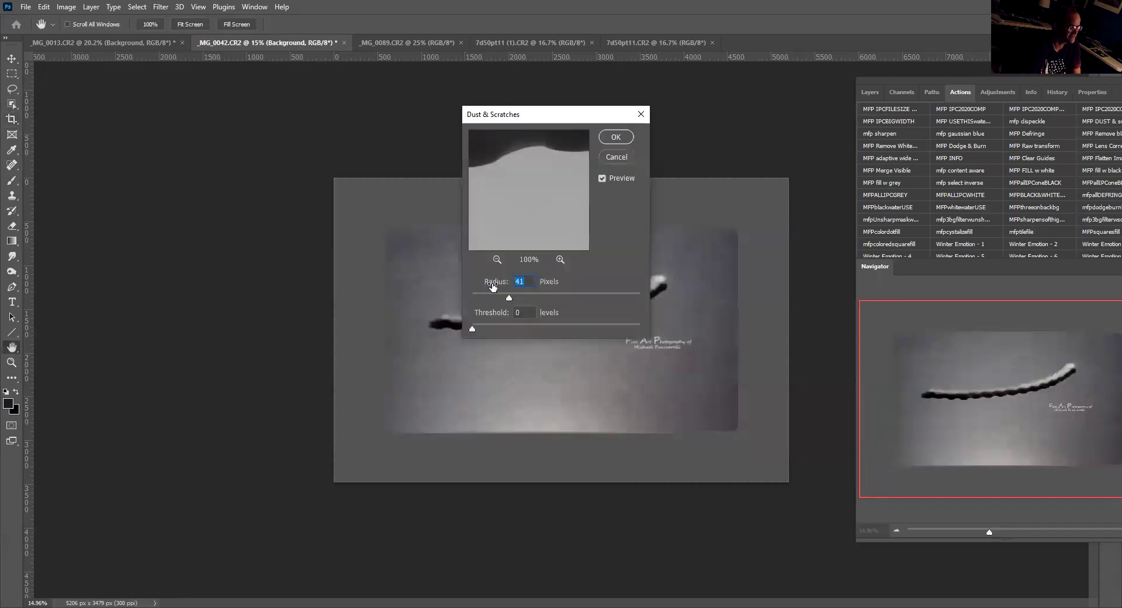
{"action": "left_click", "coordinate": [616, 157]}
{"action": "key", "text": "c"}
Step: Apply the Despeckle noise filter to the Background layer of the bracelet photo
{"action": "left_click", "coordinate": [18, 58]}
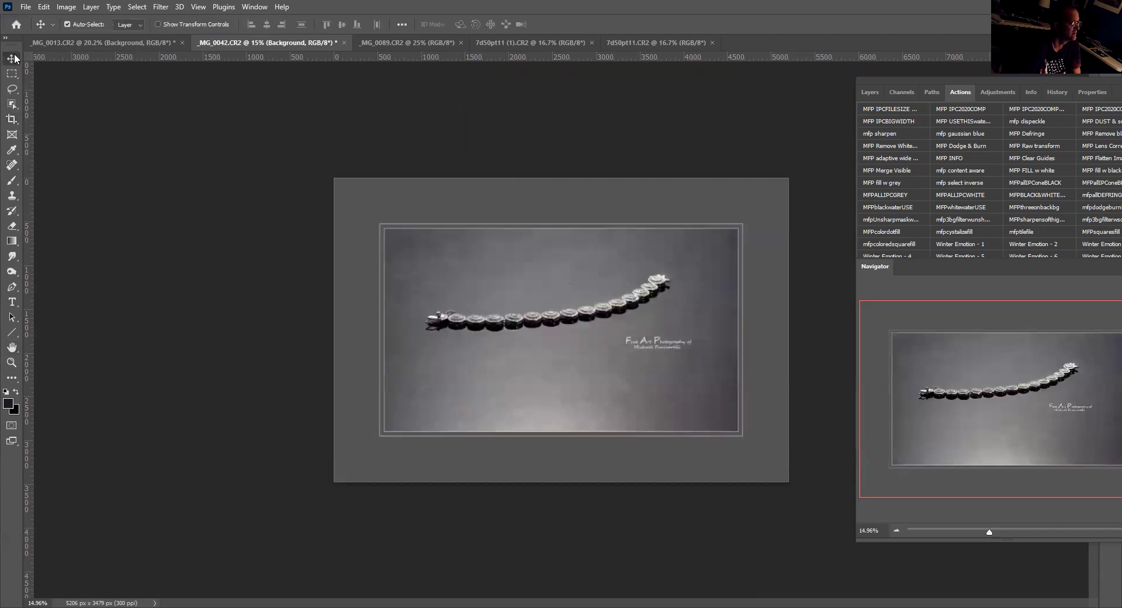
{"action": "left_click", "coordinate": [161, 6]}
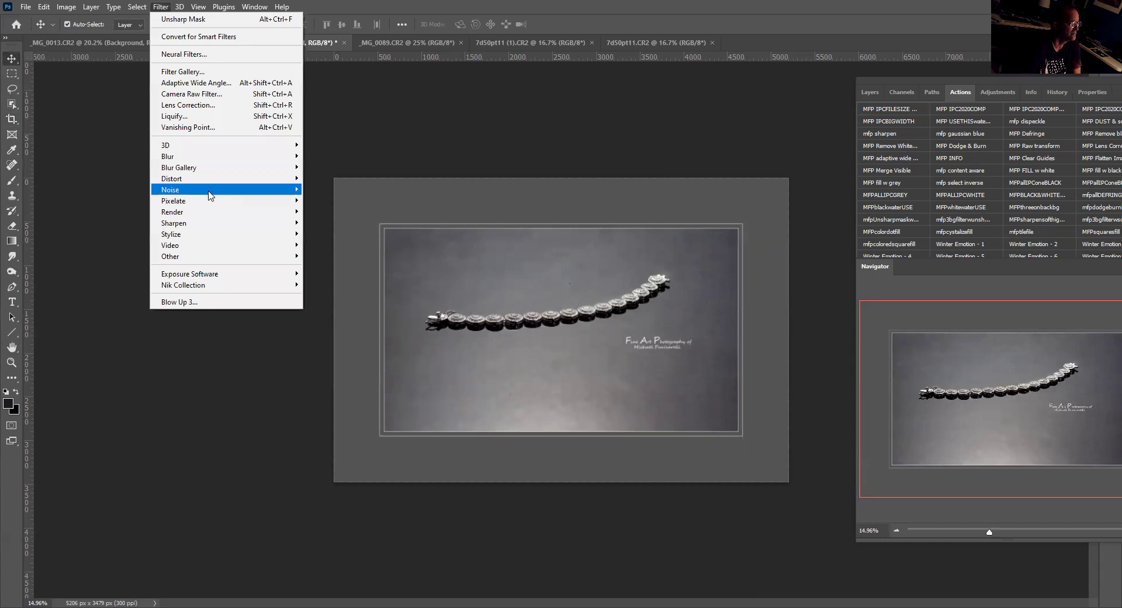
{"action": "mouse_move", "coordinate": [212, 191]}
{"action": "left_click", "coordinate": [341, 202]}
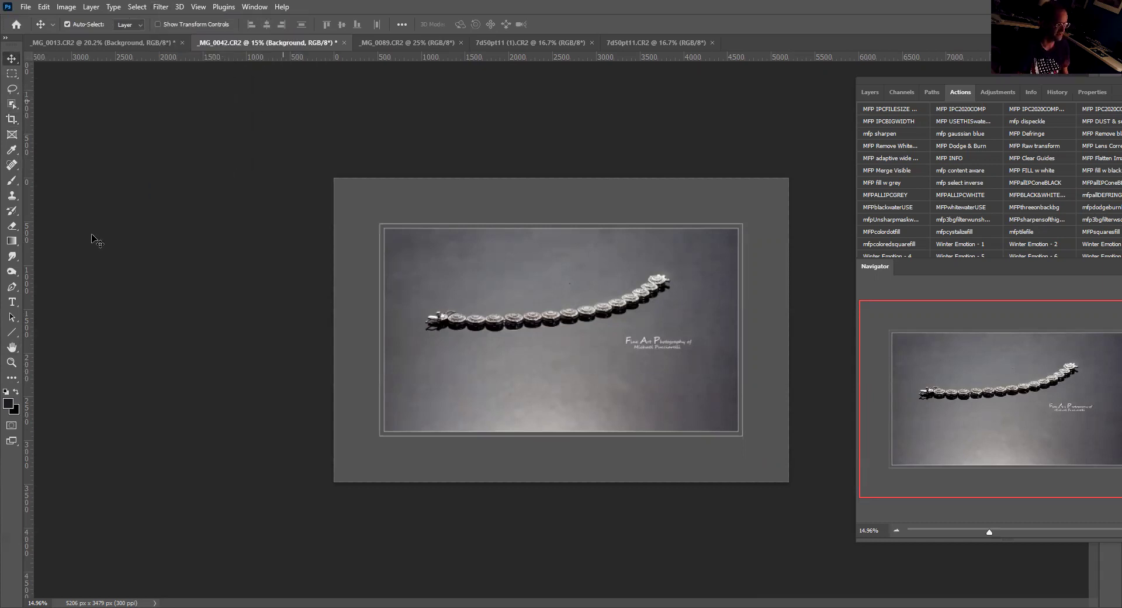
Step: Select a small rectangle of background just above the bracelet and fill it with Content-Aware at 100% opacity in Normal mode
{"action": "key", "text": "F7"}
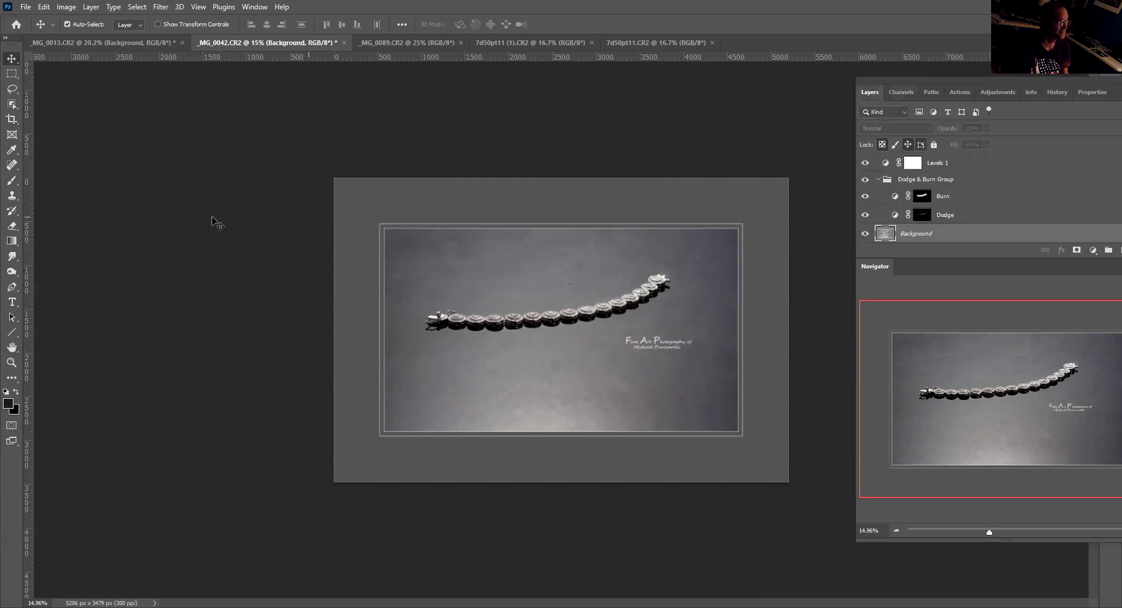
{"action": "left_click", "coordinate": [11, 73]}
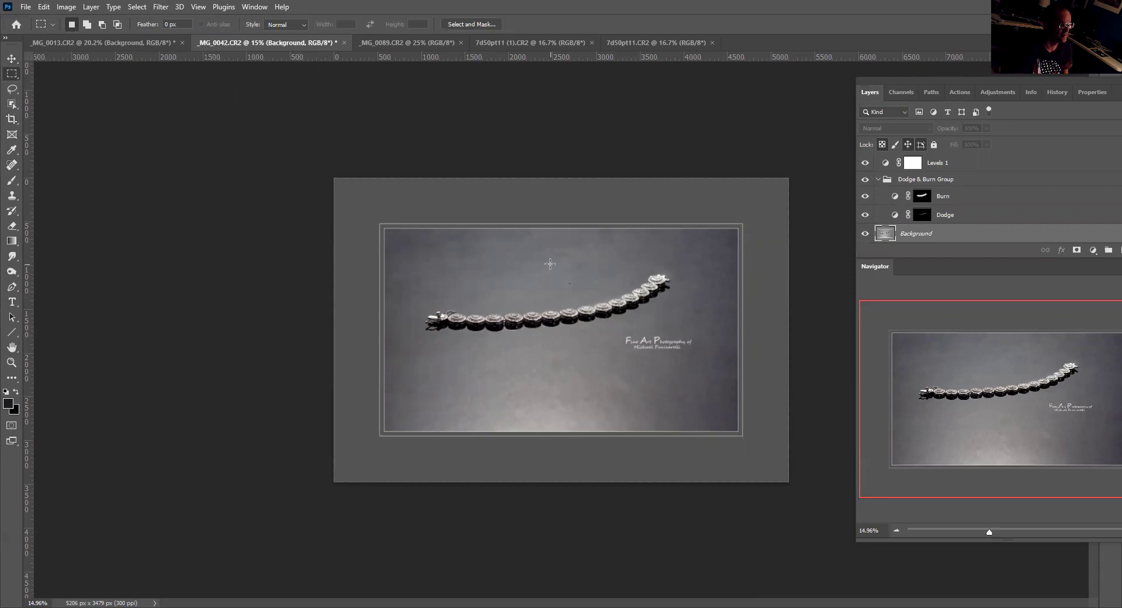
{"action": "left_click_drag", "start_coordinate": [551, 264], "coordinate": [595, 293]}
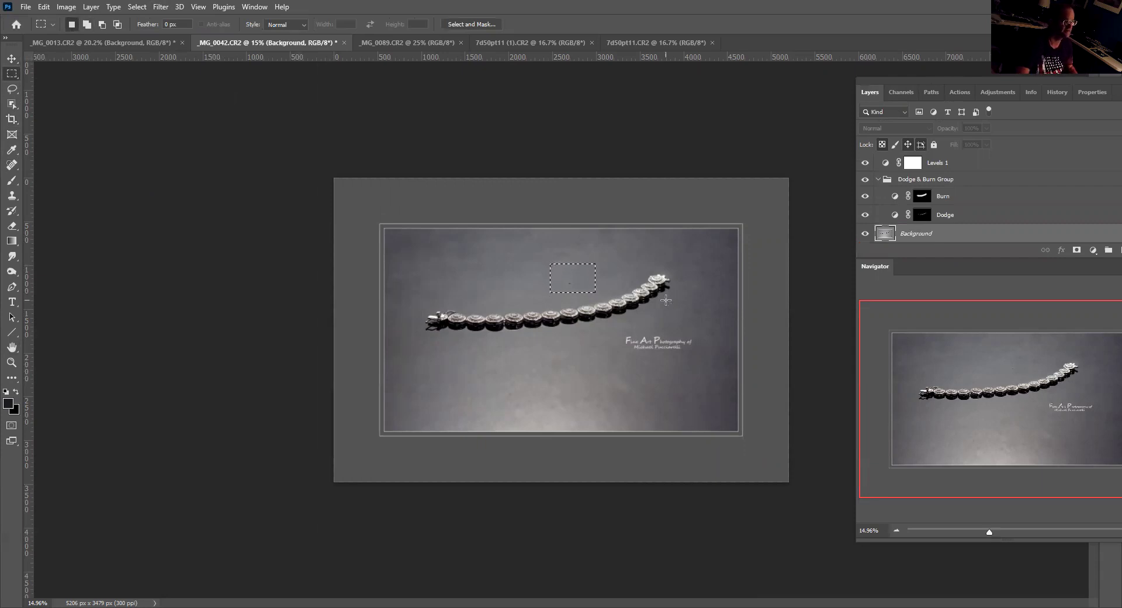
{"action": "key", "text": "shift"}
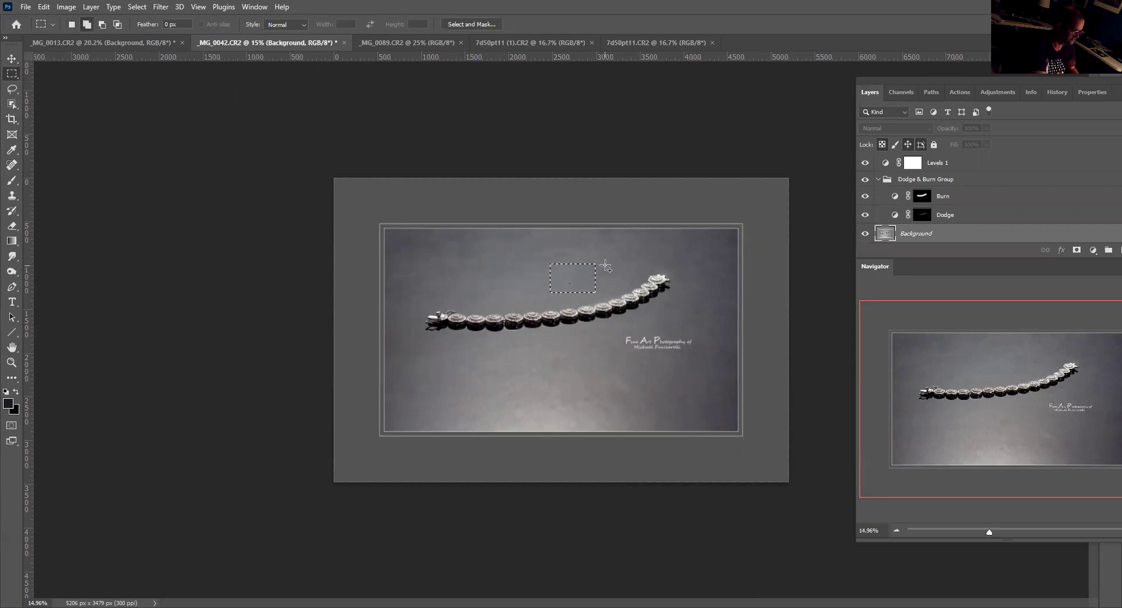
{"action": "key", "text": "shift+F5"}
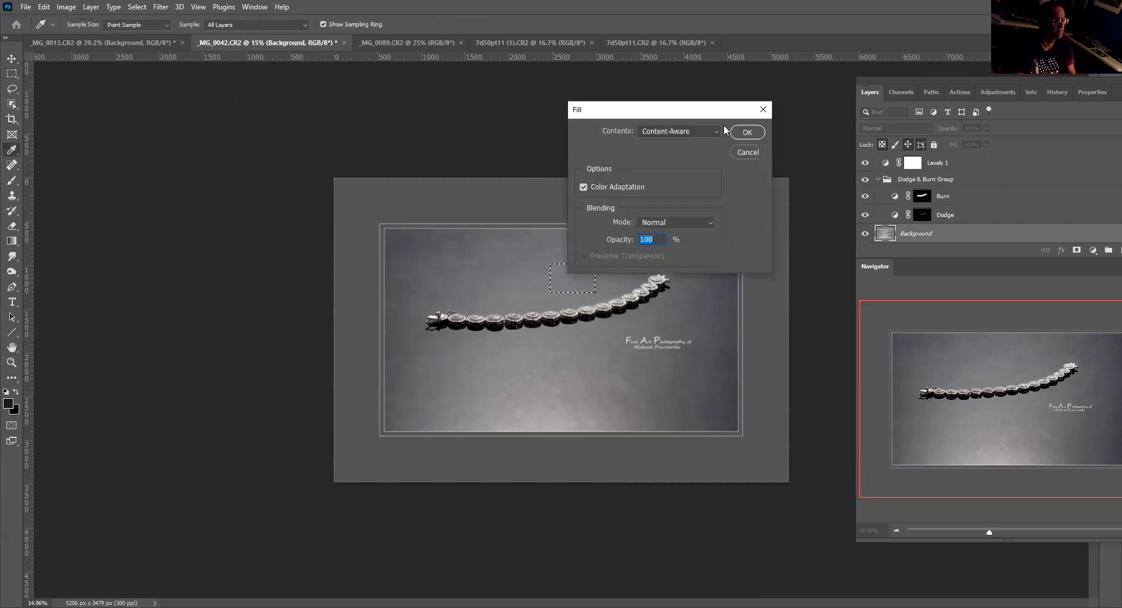
{"action": "left_click", "coordinate": [746, 135]}
{"action": "key", "text": "m"}
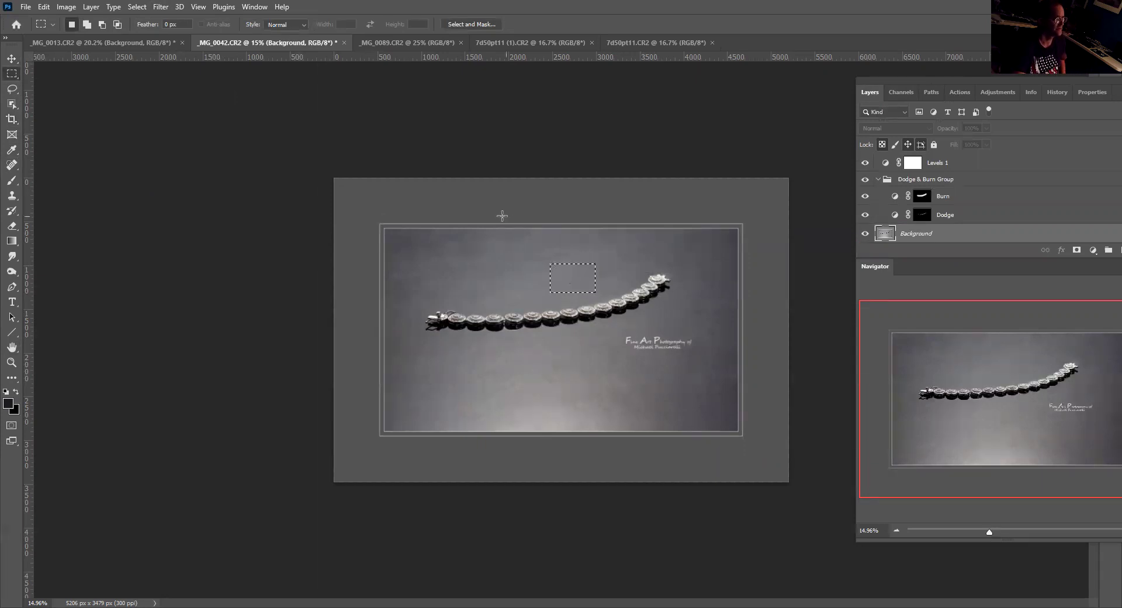
Step: Look through the Blur filters without applying one and deselect the filled rectangle above the bracelet
{"action": "left_click", "coordinate": [161, 8]}
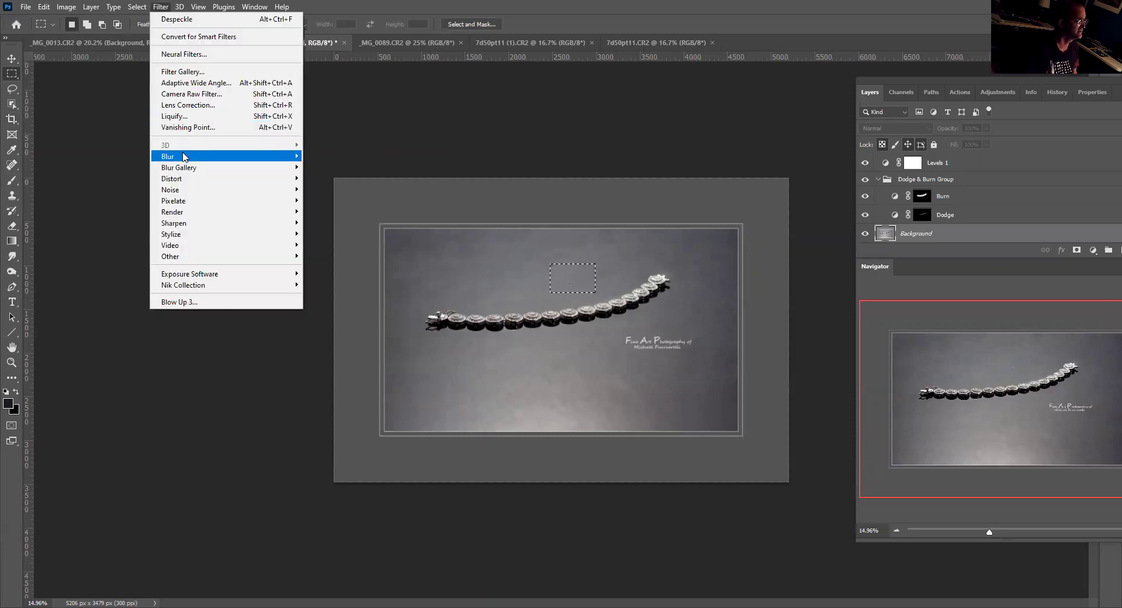
{"action": "mouse_move", "coordinate": [295, 157]}
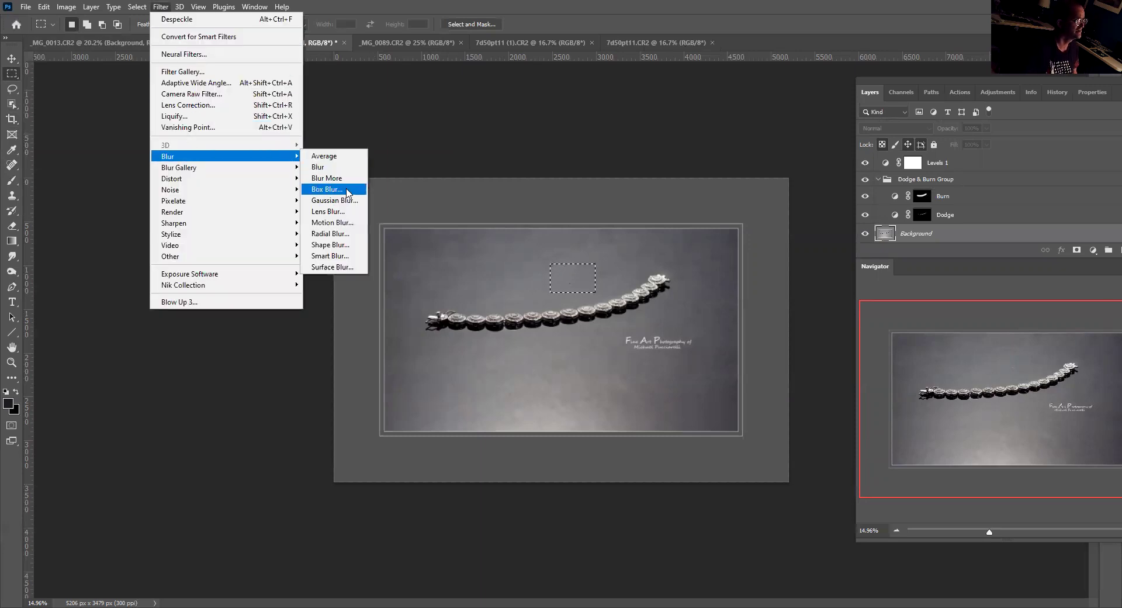
{"action": "left_click", "coordinate": [335, 200]}
{"action": "left_click", "coordinate": [296, 184]}
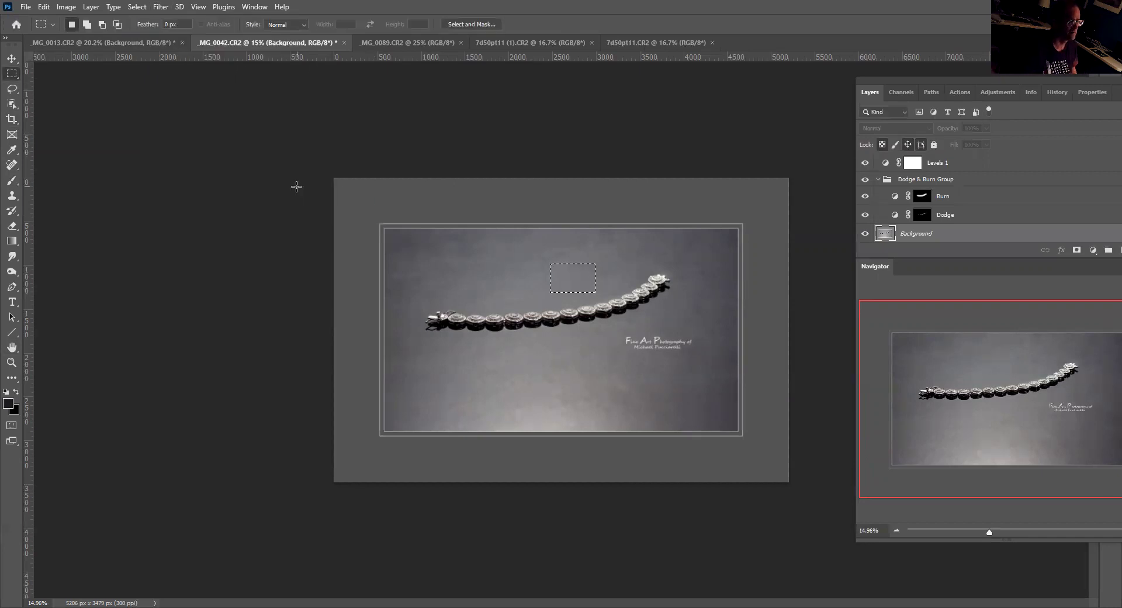
{"action": "key", "text": "ctrl+d"}
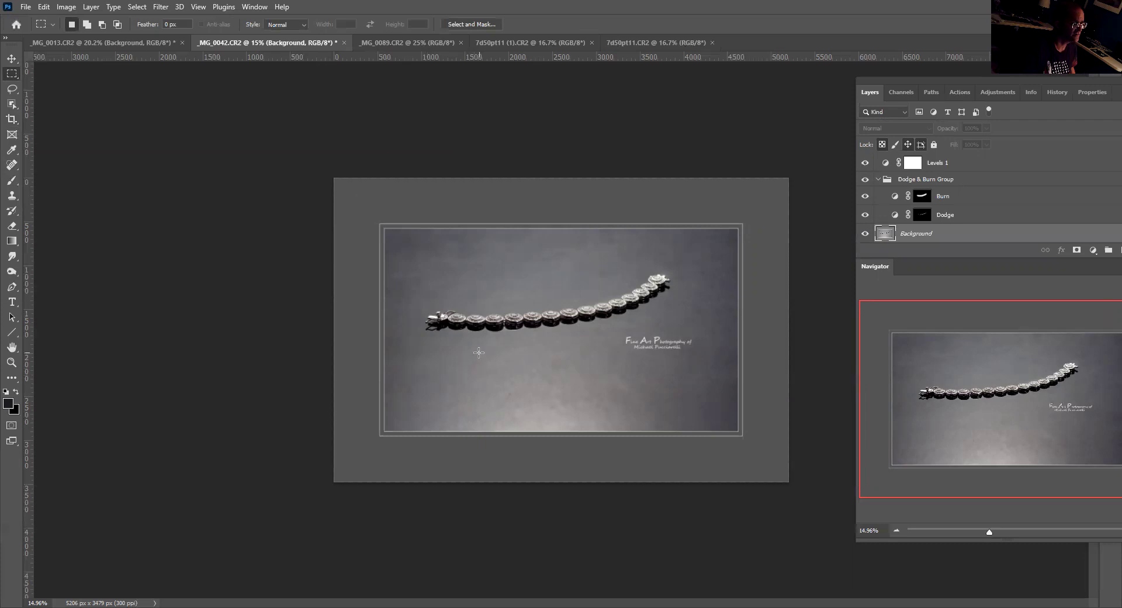
{"action": "left_click_drag", "start_coordinate": [478, 353], "coordinate": [557, 410]}
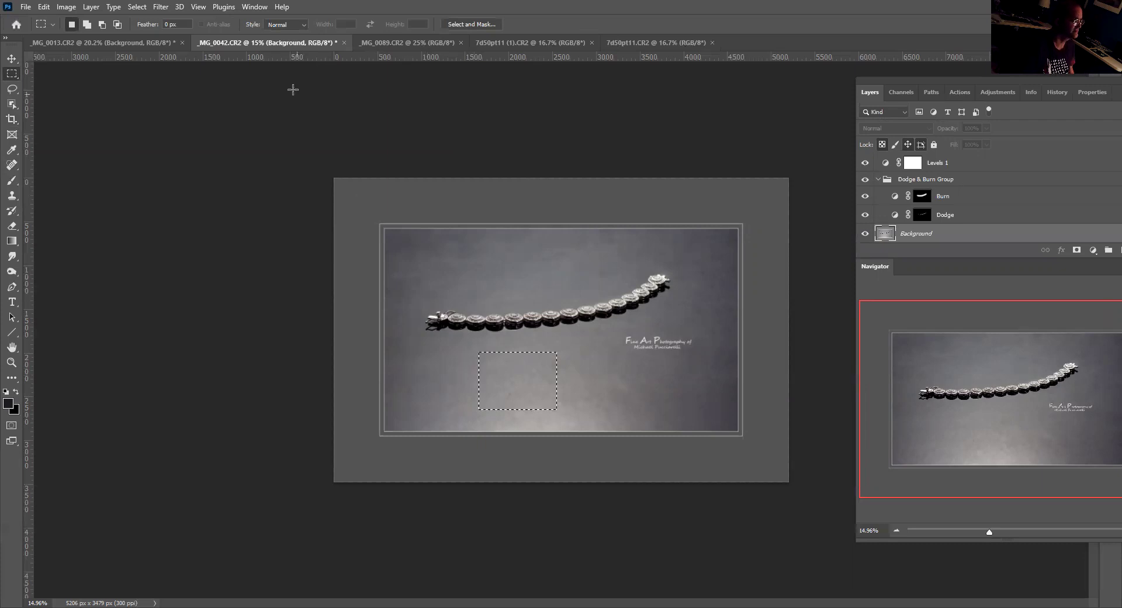
{"action": "left_click", "coordinate": [162, 11]}
{"action": "key", "text": "Escape"}
{"action": "key", "text": "ctrl+d"}
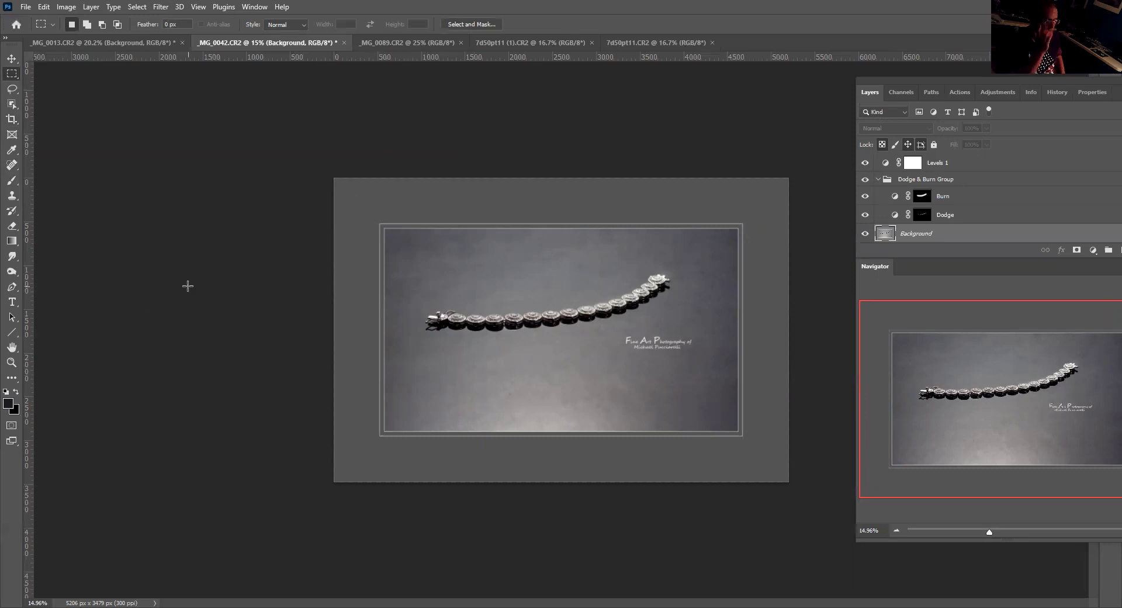
Step: Play the mfpdodgeburnlevelcombo action on the watch photo _MG_0089.CR2, continuing past the unavailable Select command
{"action": "left_click", "coordinate": [386, 38]}
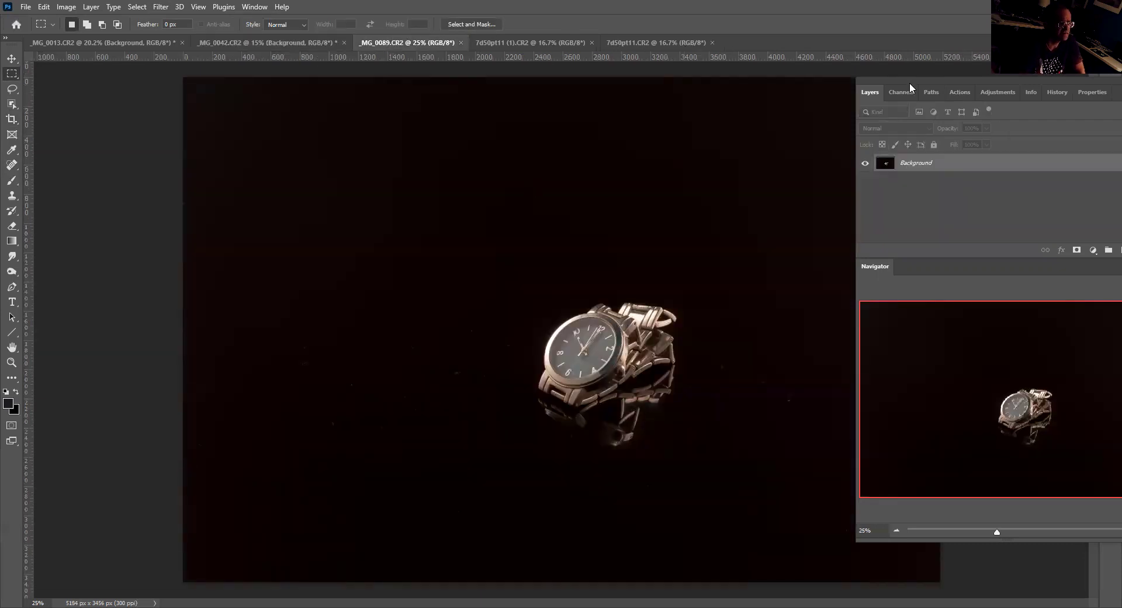
{"action": "left_click", "coordinate": [990, 90]}
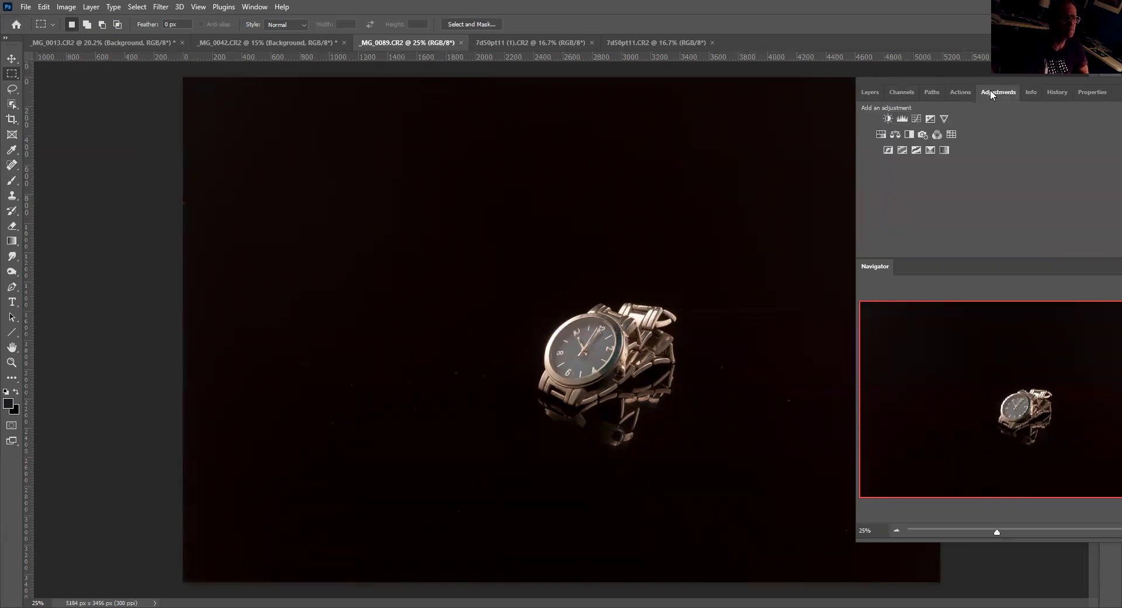
{"action": "left_click", "coordinate": [961, 90]}
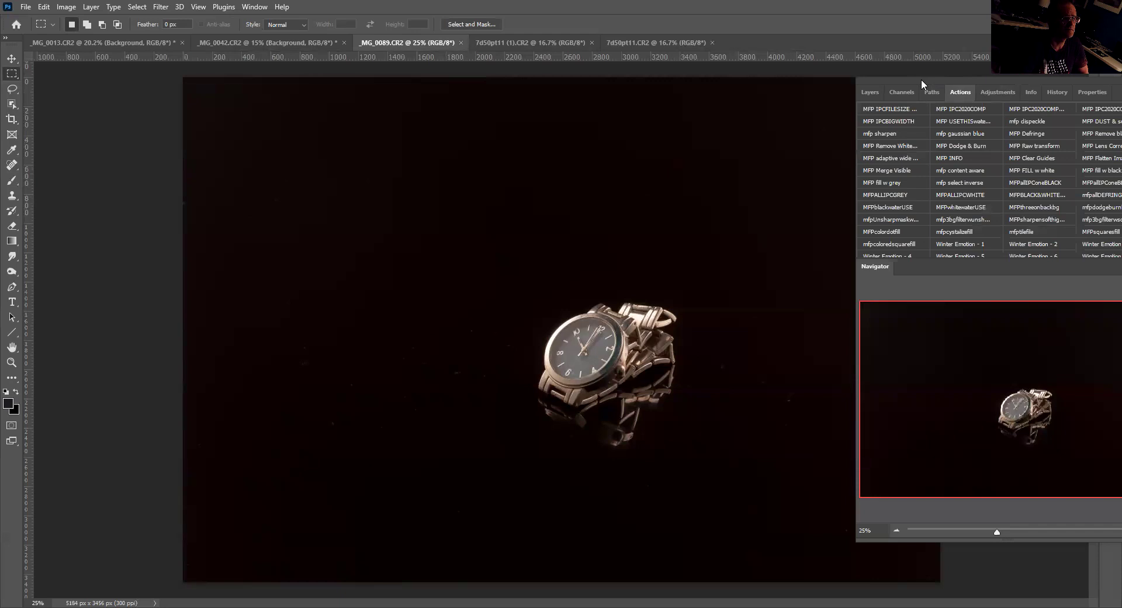
{"action": "left_click_drag", "start_coordinate": [852, 531], "coordinate": [835, 530]}
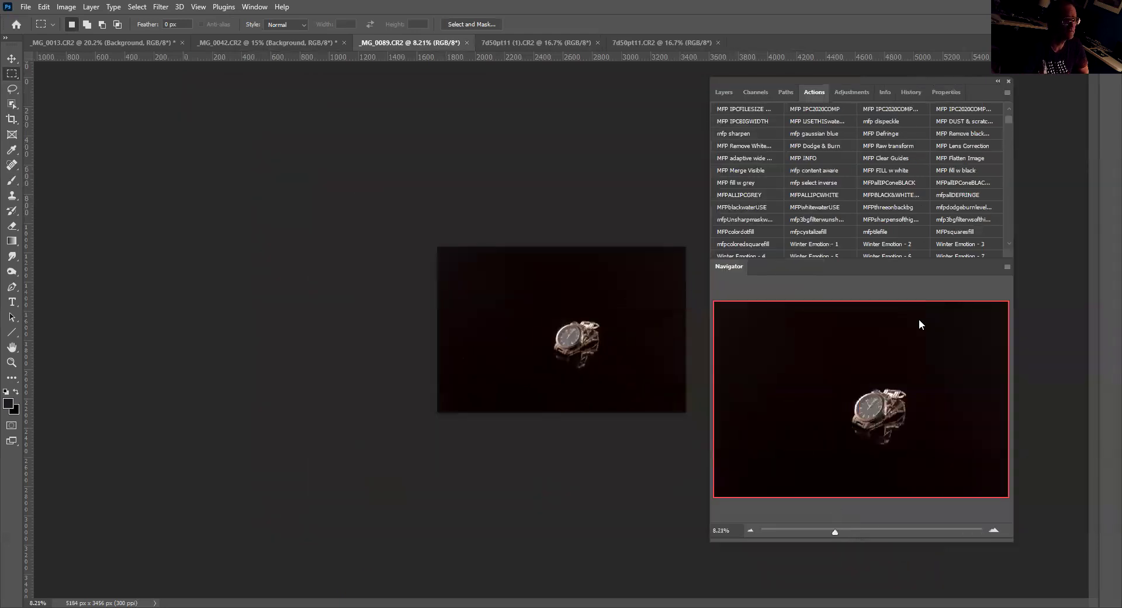
{"action": "left_click", "coordinate": [961, 207]}
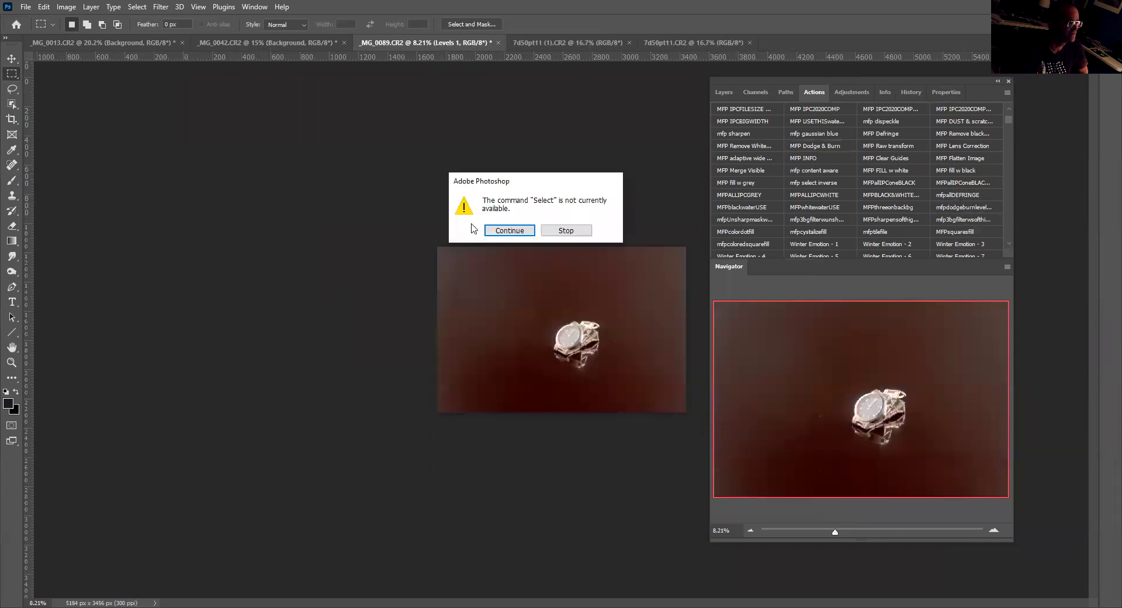
{"action": "left_click", "coordinate": [502, 231]}
Step: Compare the two watermark text layers by toggling their visibility, and leave the lower, black one hidden and selected
{"action": "left_click", "coordinate": [722, 92]}
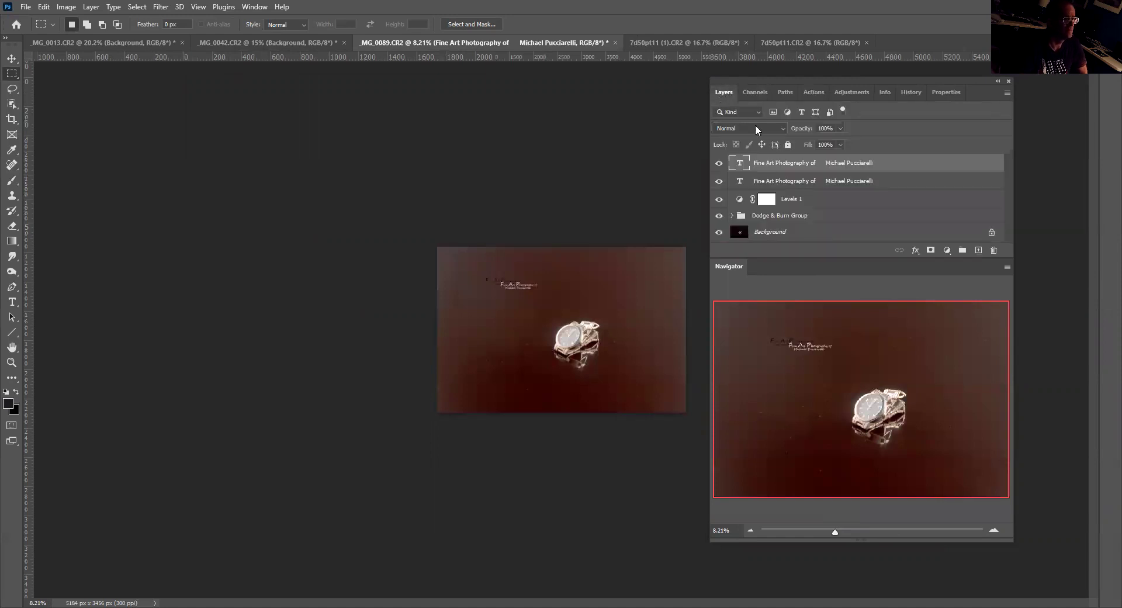
{"action": "left_click", "coordinate": [720, 164]}
{"action": "left_click", "coordinate": [719, 166]}
{"action": "left_click", "coordinate": [764, 181]}
{"action": "left_click", "coordinate": [717, 166]}
{"action": "left_click", "coordinate": [718, 164]}
{"action": "left_click", "coordinate": [750, 164]}
{"action": "left_click", "coordinate": [769, 181]}
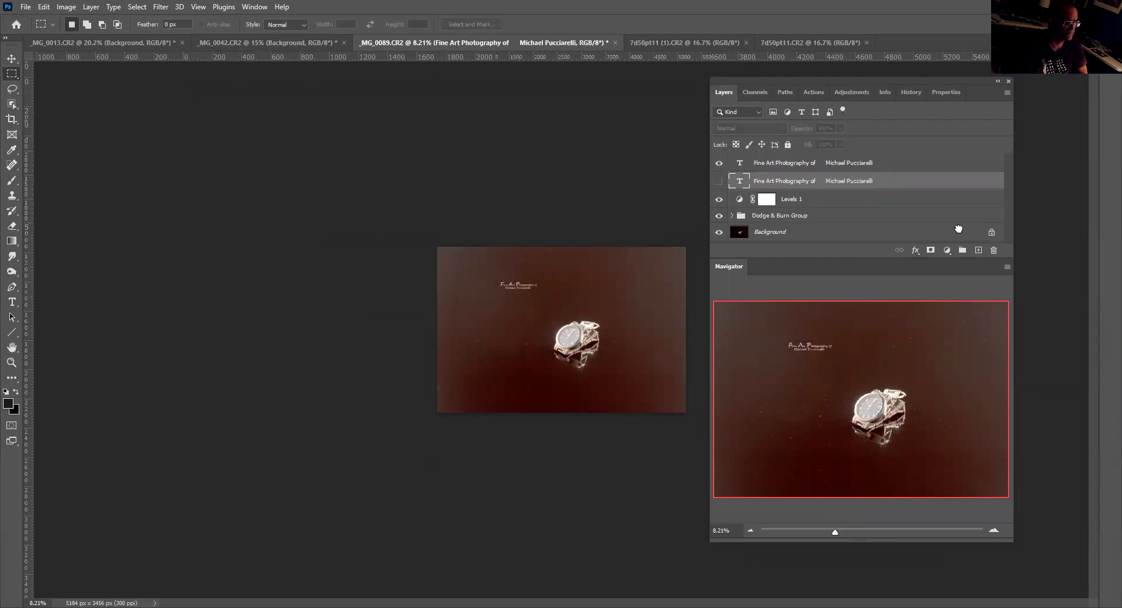
Step: Delete the hidden black watermark layer and move the remaining white watermark to just below and right of the watch
{"action": "left_click_drag", "start_coordinate": [993, 245], "coordinate": [994, 250]}
{"action": "left_click", "coordinate": [765, 164]}
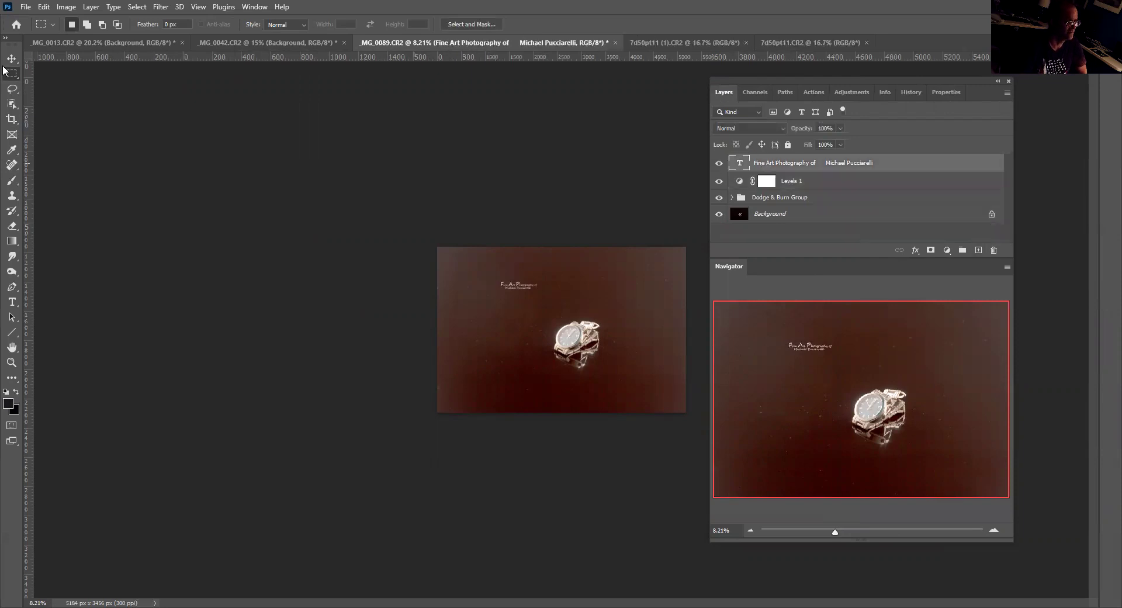
{"action": "mouse_move", "coordinate": [622, 390]}
{"action": "left_mouse_down"}
{"action": "mouse_move", "coordinate": [632, 388]}
{"action": "mouse_move", "coordinate": [611, 372]}
{"action": "left_mouse_up"}
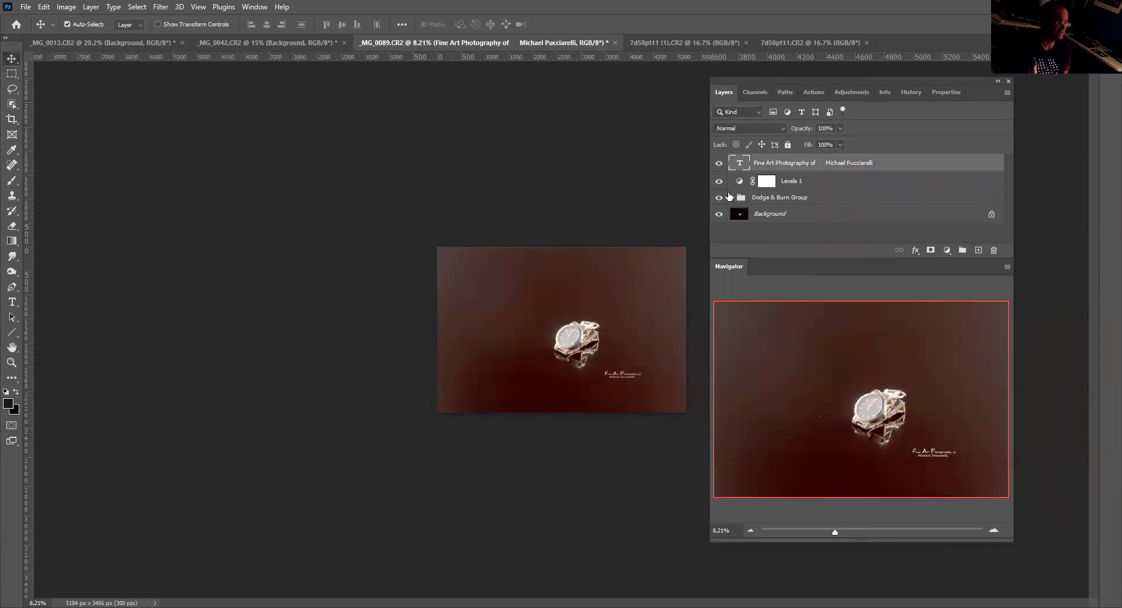
Step: Expand the Dodge & Burn Group and invert the Burn and Dodge layer masks to black
{"action": "left_click", "coordinate": [732, 198]}
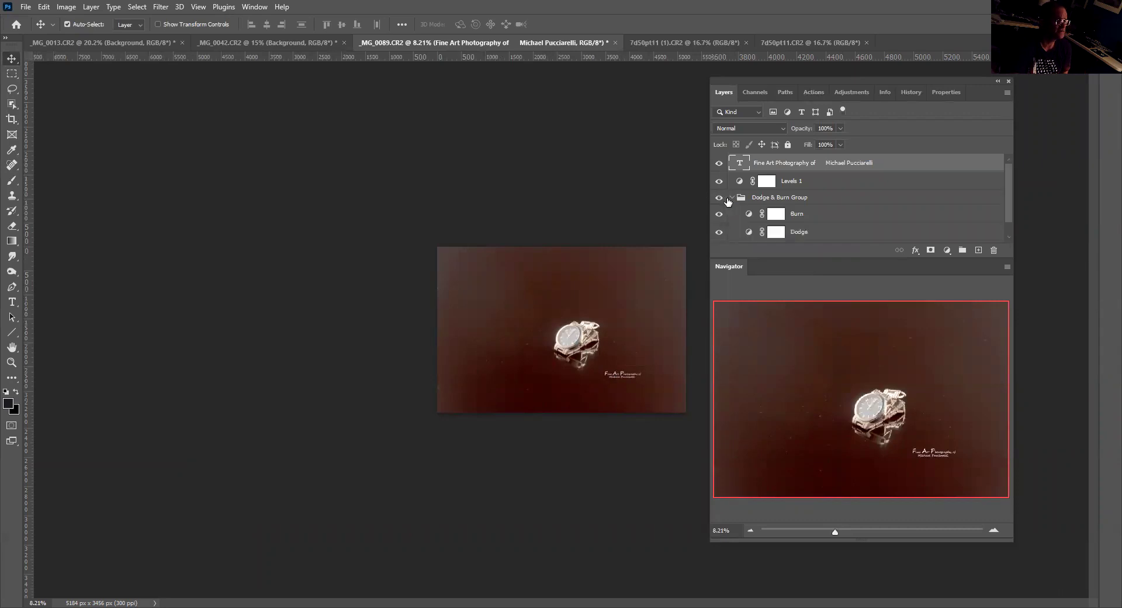
{"action": "scroll", "coordinate": [719, 196], "scroll_direction": "down", "scroll_amount": 1}
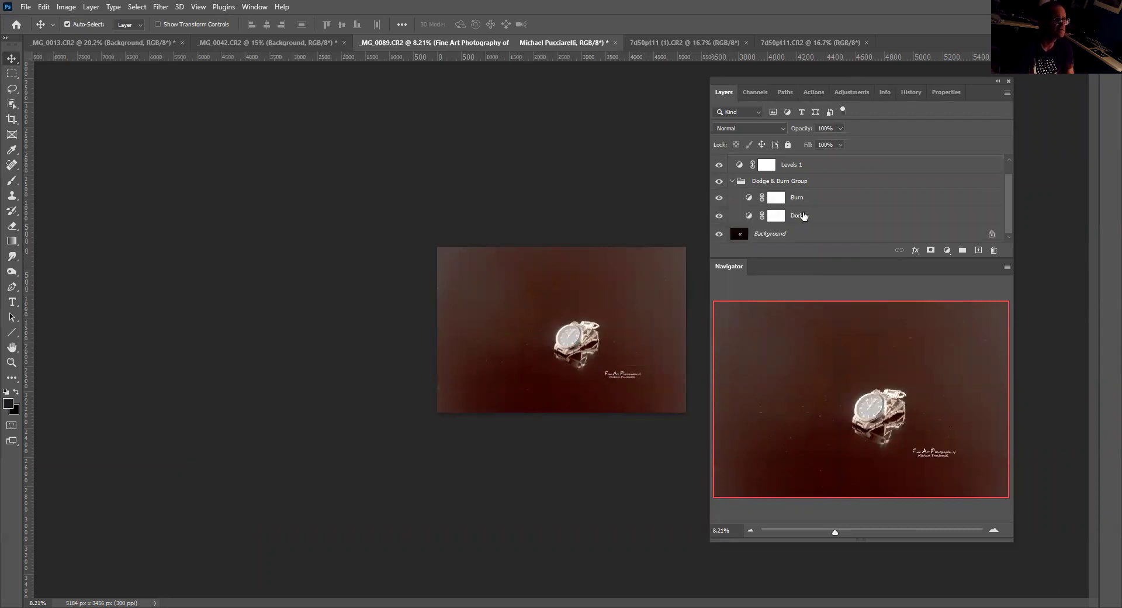
{"action": "left_click", "coordinate": [777, 200]}
{"action": "key", "text": "ctrl+i"}
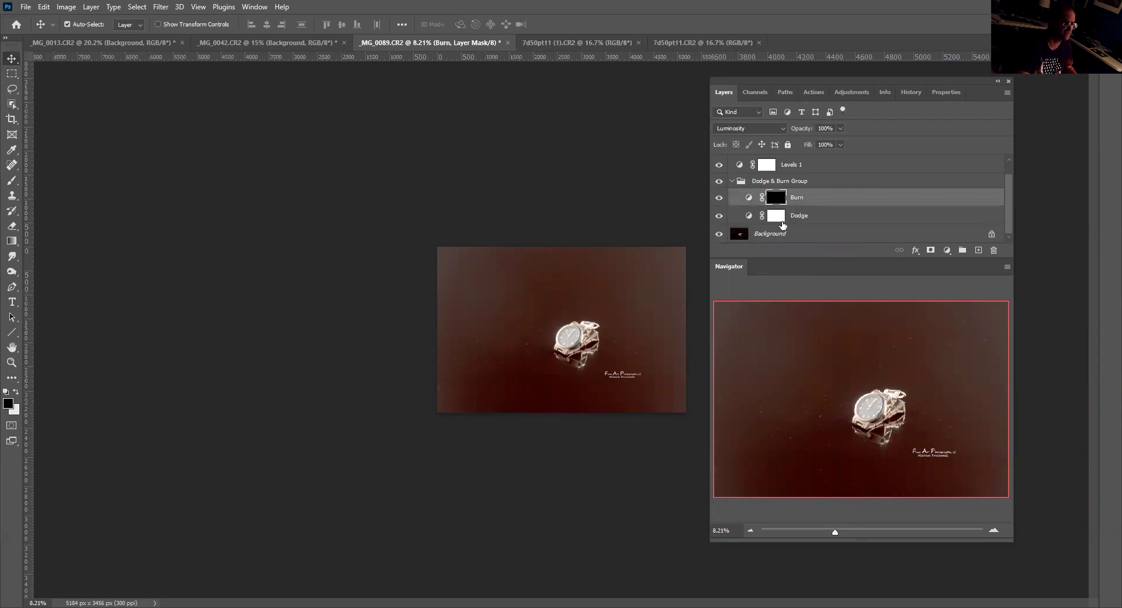
{"action": "left_click", "coordinate": [780, 218]}
{"action": "key", "text": "ctrl+i"}
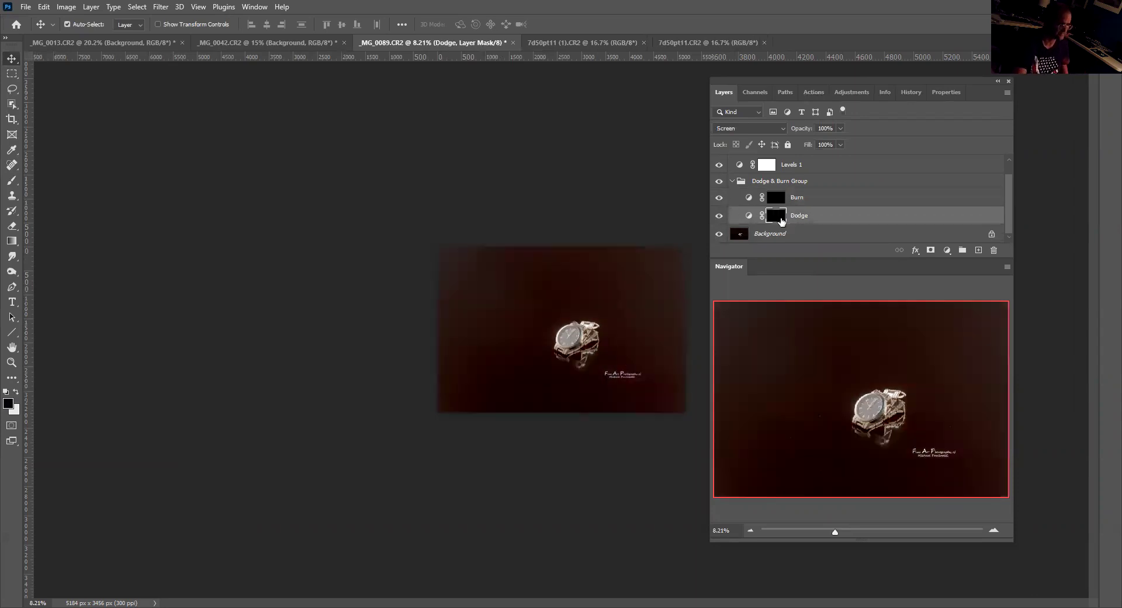
Step: Paint white over the watch on the Burn layer mask with the Brush tool
{"action": "left_click", "coordinate": [780, 200]}
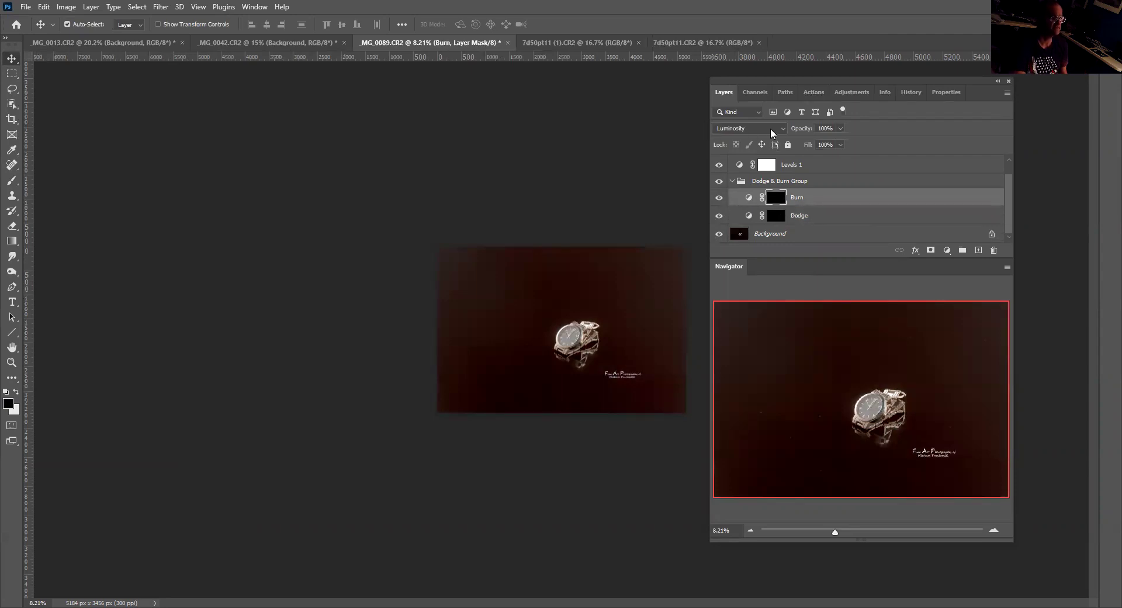
{"action": "left_click", "coordinate": [781, 216]}
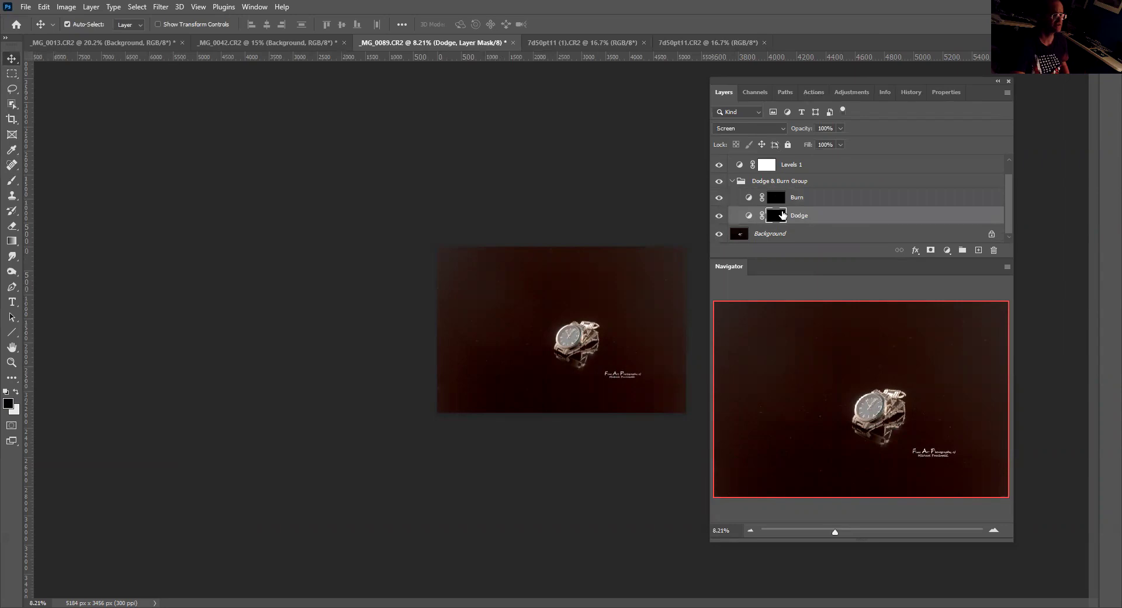
{"action": "left_click", "coordinate": [781, 198]}
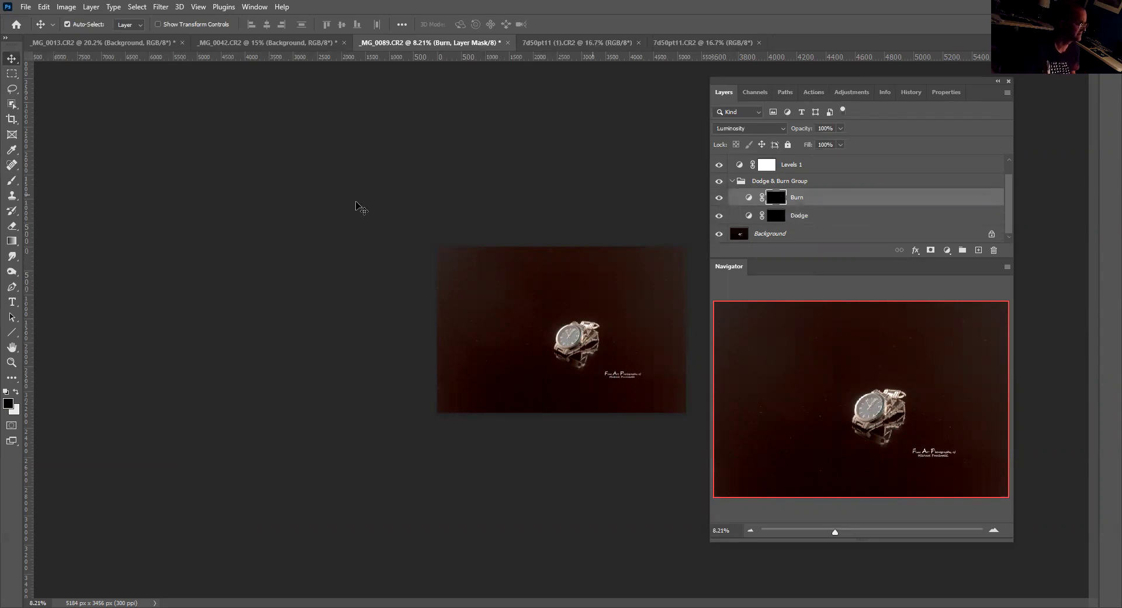
{"action": "left_click", "coordinate": [13, 181]}
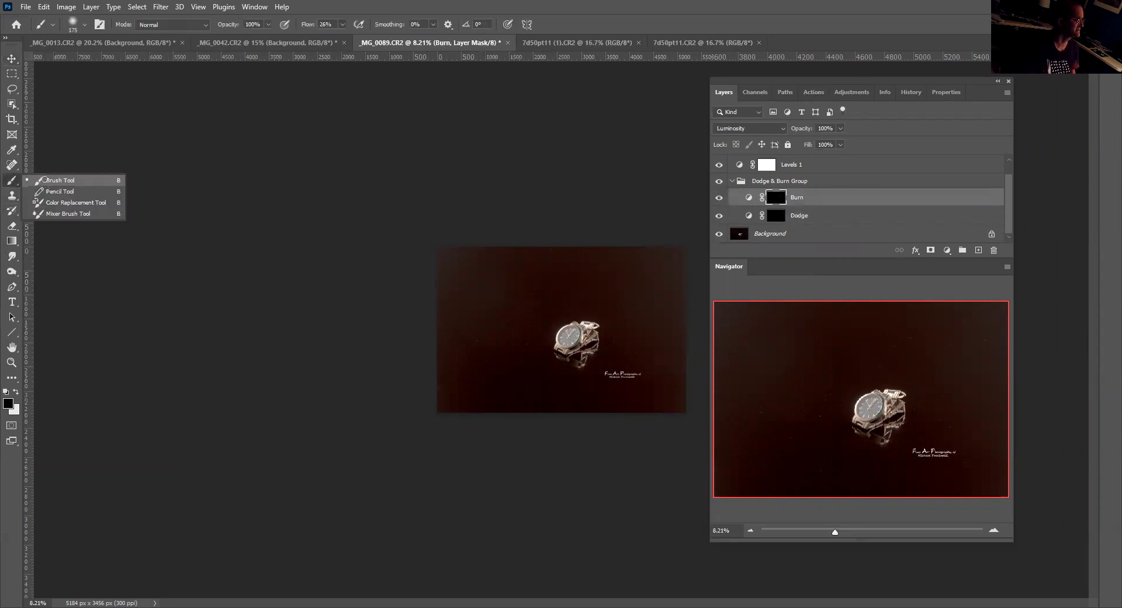
{"action": "left_click", "coordinate": [45, 180]}
{"action": "key", "text": "x"}
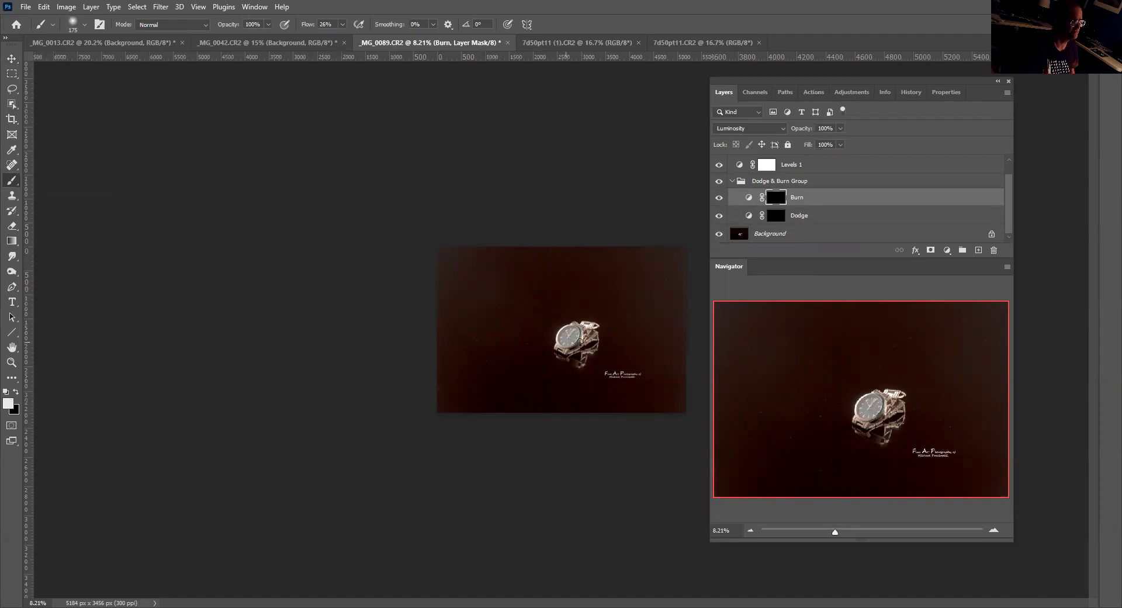
{"action": "left_click_drag", "start_coordinate": [835, 535], "coordinate": [852, 532]}
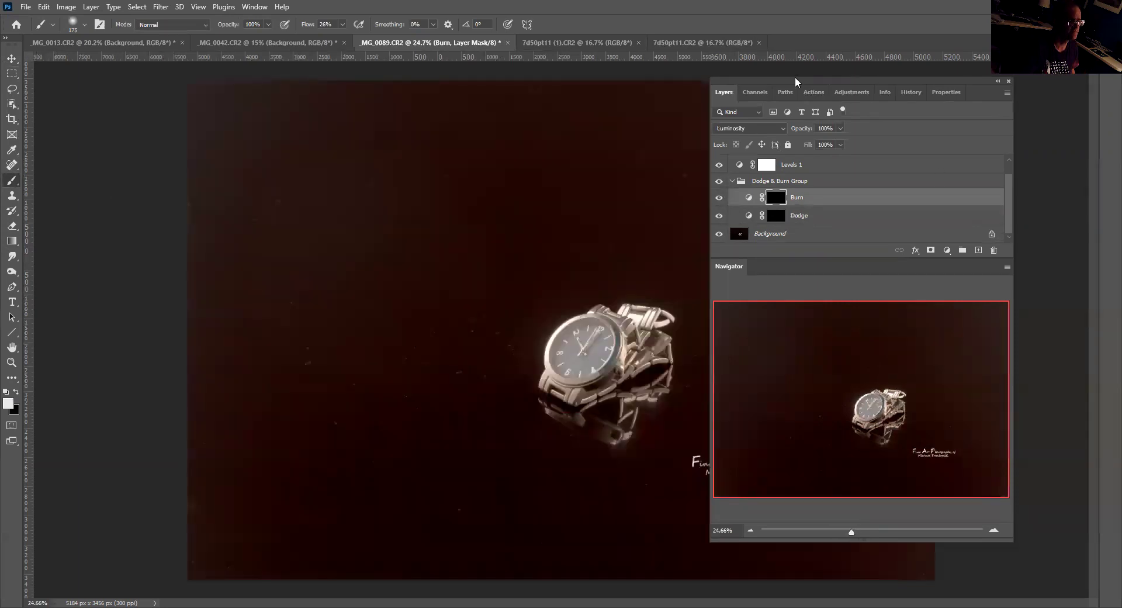
{"action": "left_click_drag", "start_coordinate": [796, 82], "coordinate": [929, 75]}
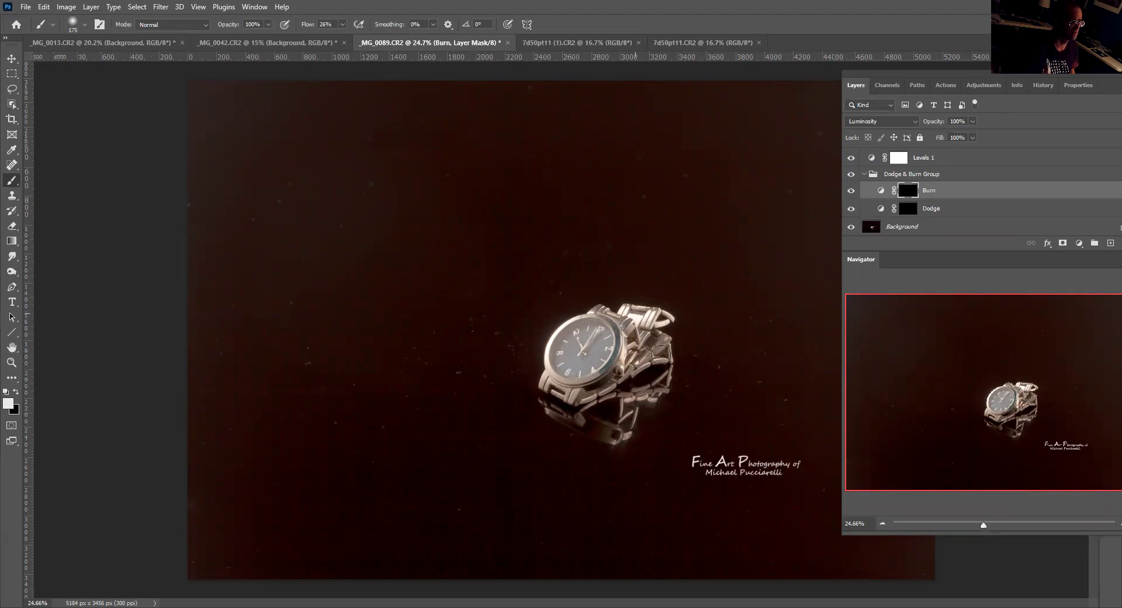
{"action": "mouse_move", "coordinate": [576, 377]}
{"action": "left_mouse_down"}
{"action": "mouse_move", "coordinate": [600, 444]}
{"action": "mouse_move", "coordinate": [631, 433]}
{"action": "mouse_move", "coordinate": [653, 323]}
{"action": "left_mouse_up"}
Step: Paint white over the watch case and bracelet on the Dodge layer mask, and paint black over the dial
{"action": "left_click", "coordinate": [922, 207]}
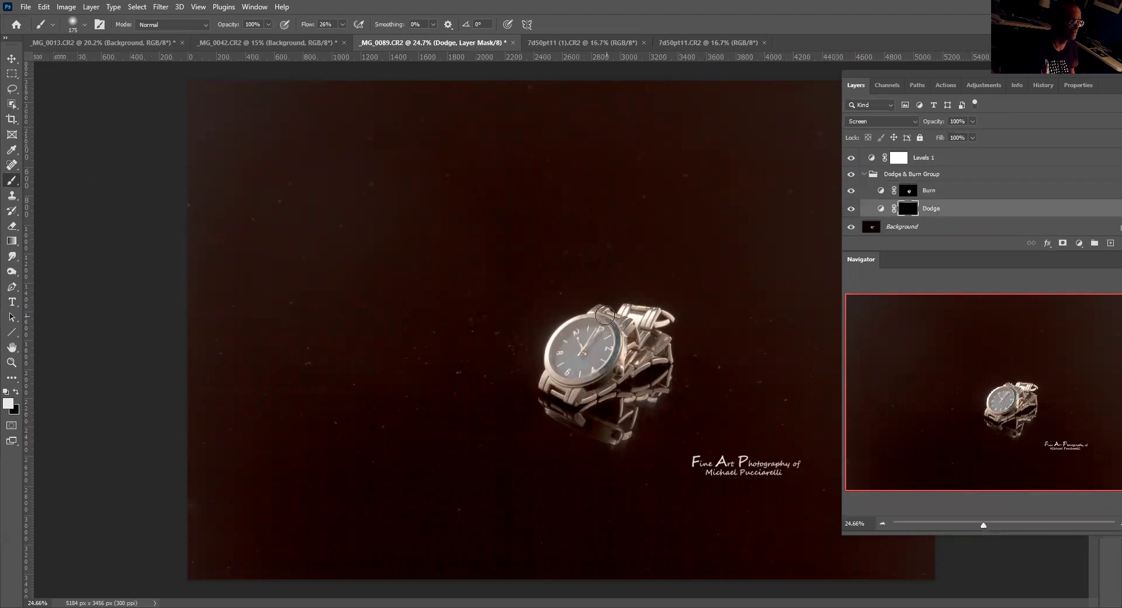
{"action": "mouse_move", "coordinate": [550, 380]}
{"action": "left_mouse_down"}
{"action": "mouse_move", "coordinate": [580, 398]}
{"action": "mouse_move", "coordinate": [578, 367]}
{"action": "mouse_move", "coordinate": [600, 340]}
{"action": "mouse_move", "coordinate": [596, 351]}
{"action": "mouse_move", "coordinate": [609, 347]}
{"action": "mouse_move", "coordinate": [599, 390]}
{"action": "mouse_move", "coordinate": [618, 384]}
{"action": "mouse_move", "coordinate": [578, 395]}
{"action": "mouse_move", "coordinate": [611, 396]}
{"action": "mouse_move", "coordinate": [600, 423]}
{"action": "mouse_move", "coordinate": [613, 430]}
{"action": "mouse_move", "coordinate": [648, 369]}
{"action": "mouse_move", "coordinate": [633, 313]}
{"action": "mouse_move", "coordinate": [623, 312]}
{"action": "mouse_move", "coordinate": [658, 349]}
{"action": "mouse_move", "coordinate": [633, 397]}
{"action": "mouse_move", "coordinate": [658, 385]}
{"action": "mouse_move", "coordinate": [613, 430]}
{"action": "mouse_move", "coordinate": [591, 425]}
{"action": "mouse_move", "coordinate": [615, 400]}
{"action": "mouse_move", "coordinate": [565, 415]}
{"action": "mouse_move", "coordinate": [551, 388]}
{"action": "mouse_move", "coordinate": [590, 404]}
{"action": "mouse_move", "coordinate": [598, 431]}
{"action": "mouse_move", "coordinate": [632, 406]}
{"action": "left_mouse_up"}
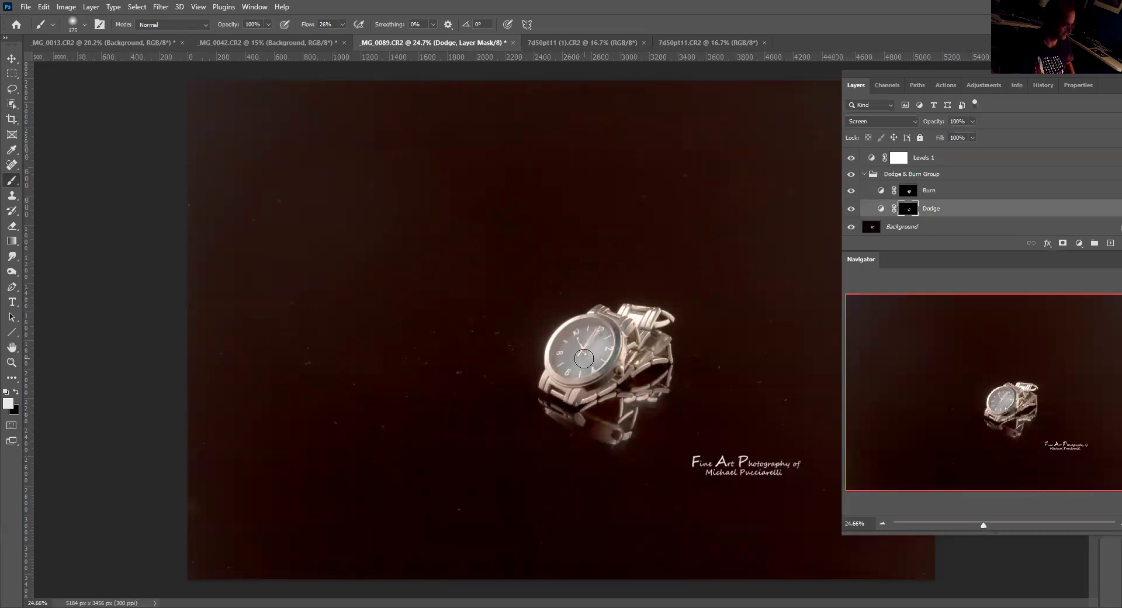
{"action": "key", "text": "x"}
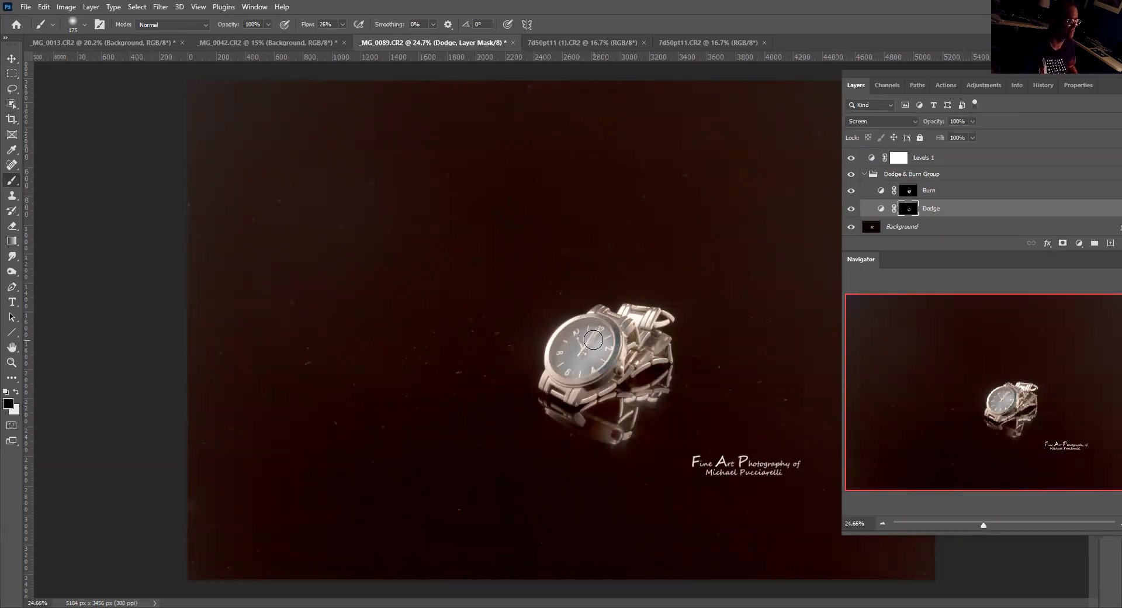
{"action": "mouse_move", "coordinate": [570, 342]}
{"action": "left_mouse_down"}
{"action": "mouse_move", "coordinate": [590, 368]}
{"action": "mouse_move", "coordinate": [595, 335]}
{"action": "mouse_move", "coordinate": [598, 351]}
{"action": "mouse_move", "coordinate": [579, 329]}
{"action": "mouse_move", "coordinate": [561, 362]}
{"action": "mouse_move", "coordinate": [594, 366]}
{"action": "mouse_move", "coordinate": [592, 329]}
{"action": "left_mouse_up"}
{"action": "key", "text": "x"}
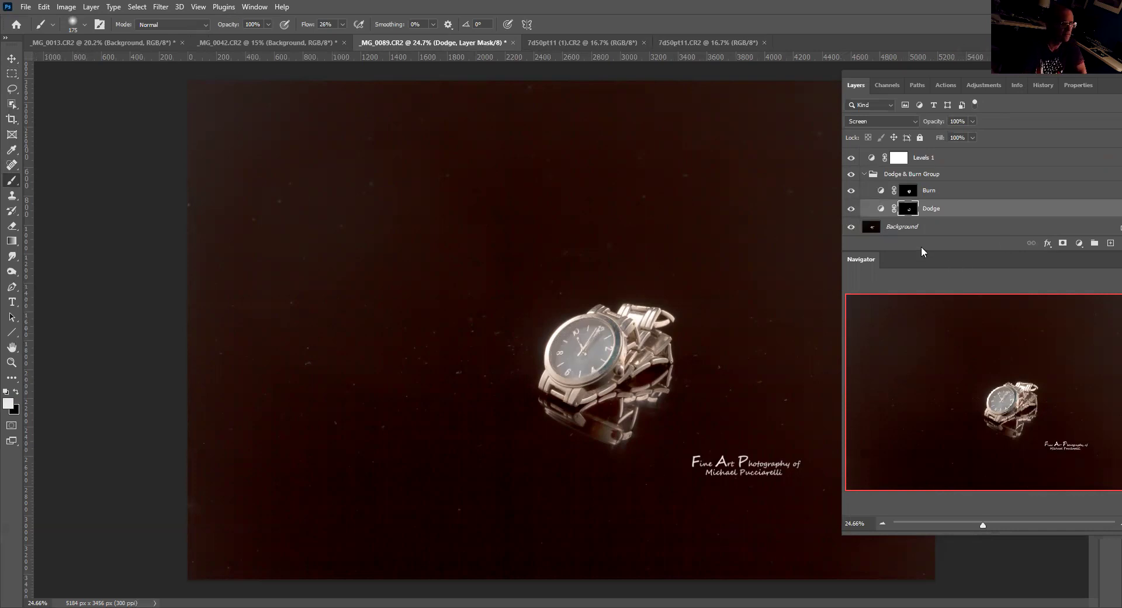
Step: Switch to the Background layer and try an automatic subject selection of the watch, clearing the selection again
{"action": "left_click", "coordinate": [902, 233]}
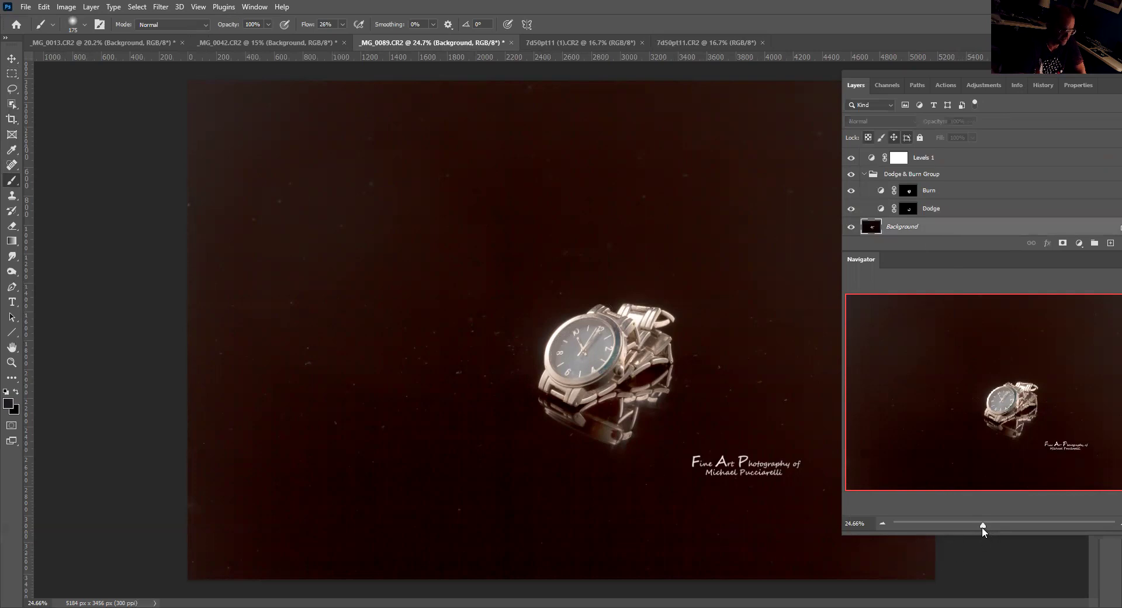
{"action": "left_click_drag", "start_coordinate": [983, 528], "coordinate": [977, 525]}
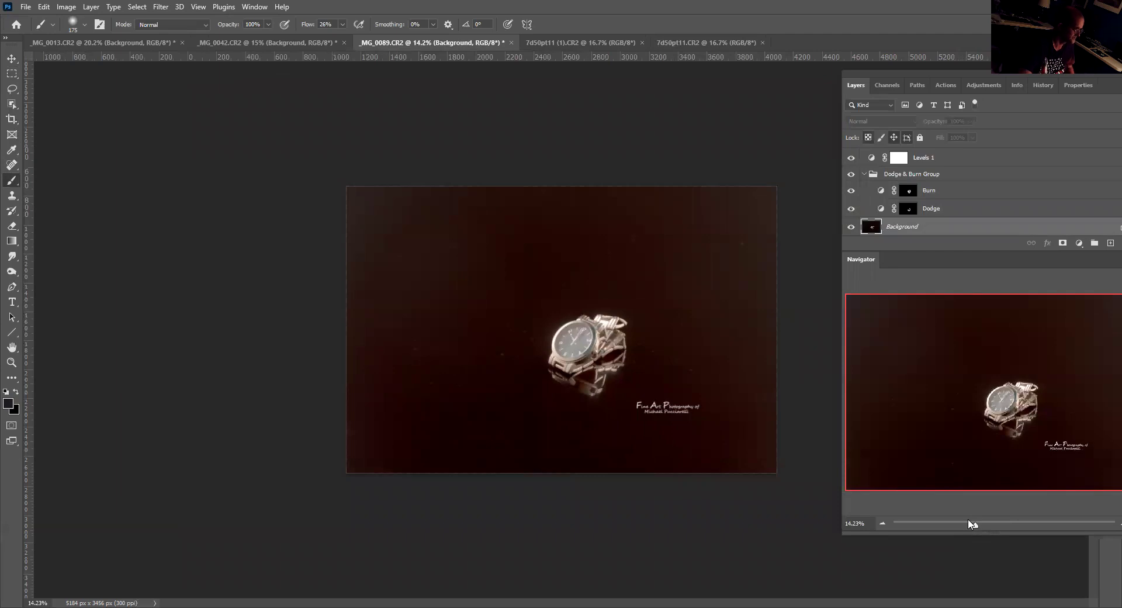
{"action": "left_click", "coordinate": [138, 8]}
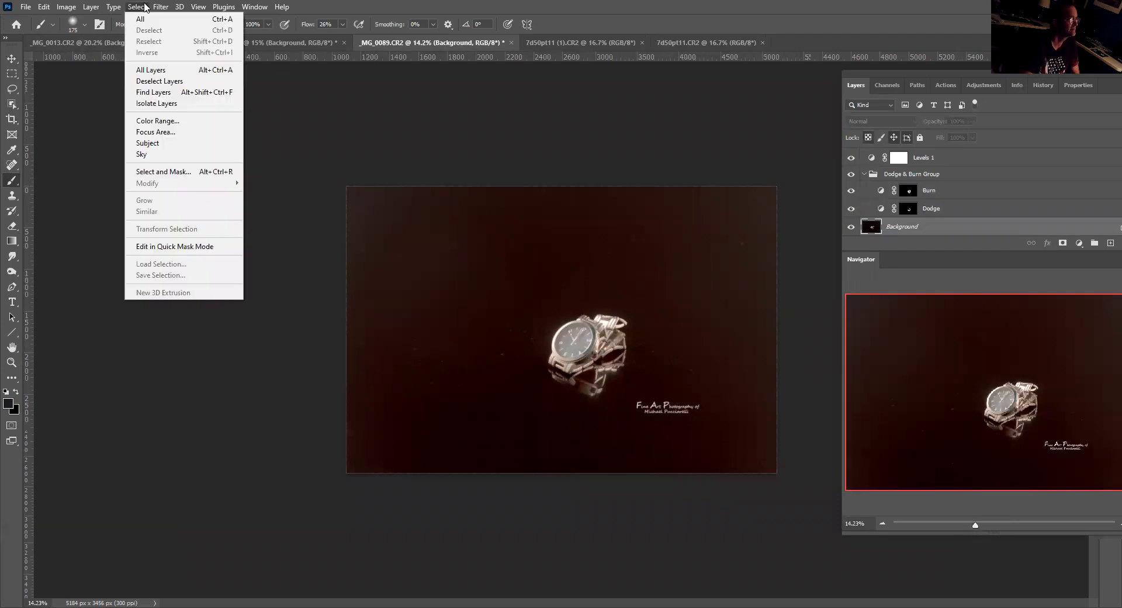
{"action": "left_click", "coordinate": [149, 144]}
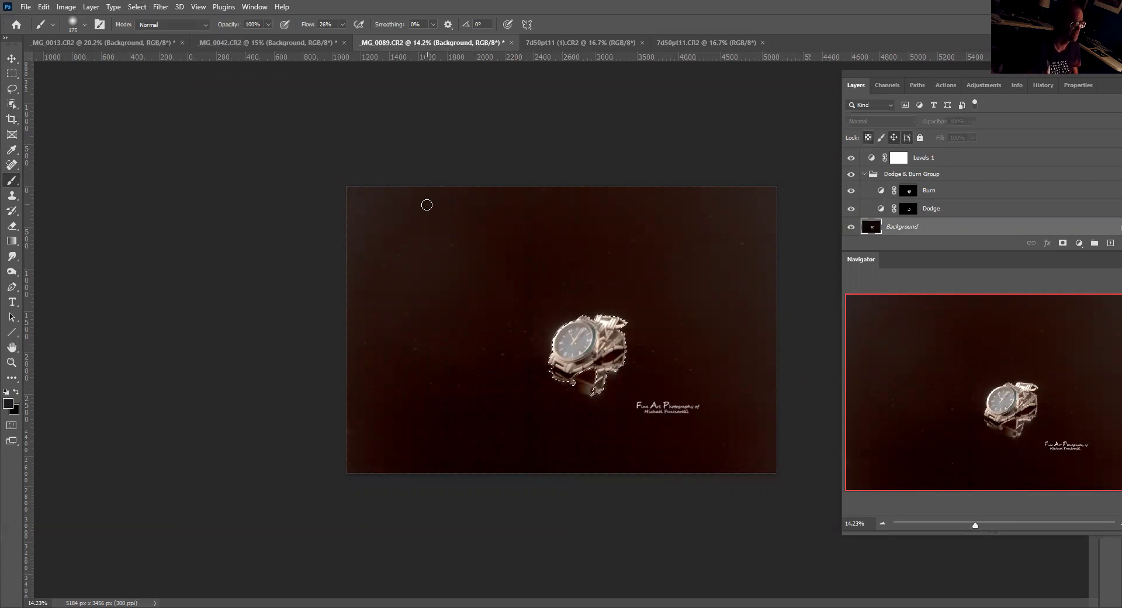
{"action": "key", "text": "ctrl+d"}
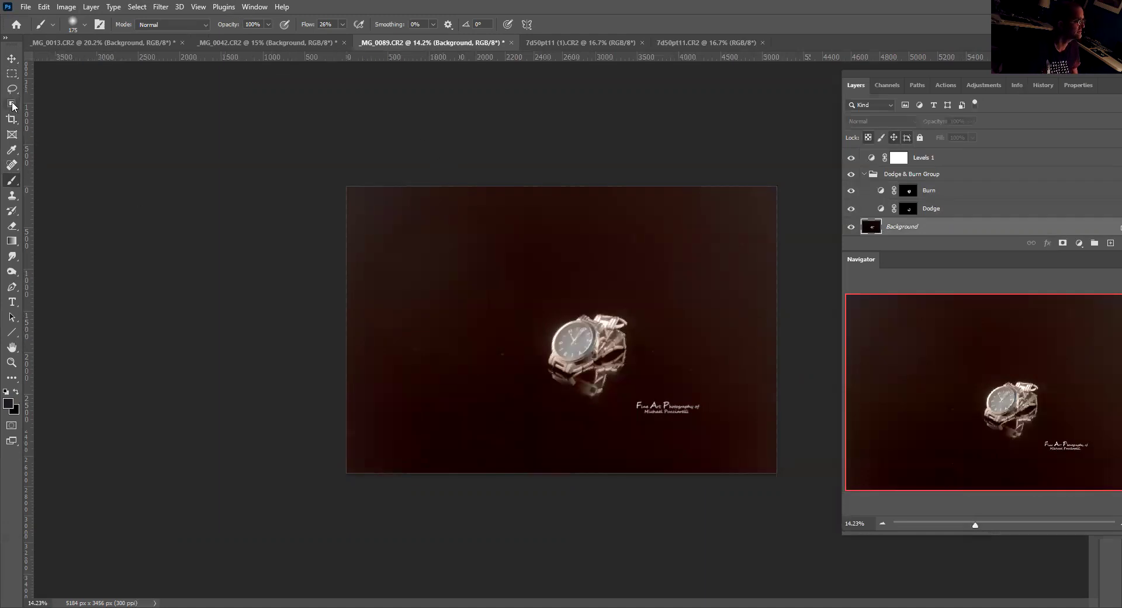
Step: Select the watch and its reflection on the Background layer with the Object Selection tool in Rectangle mode
{"action": "left_click", "coordinate": [12, 105]}
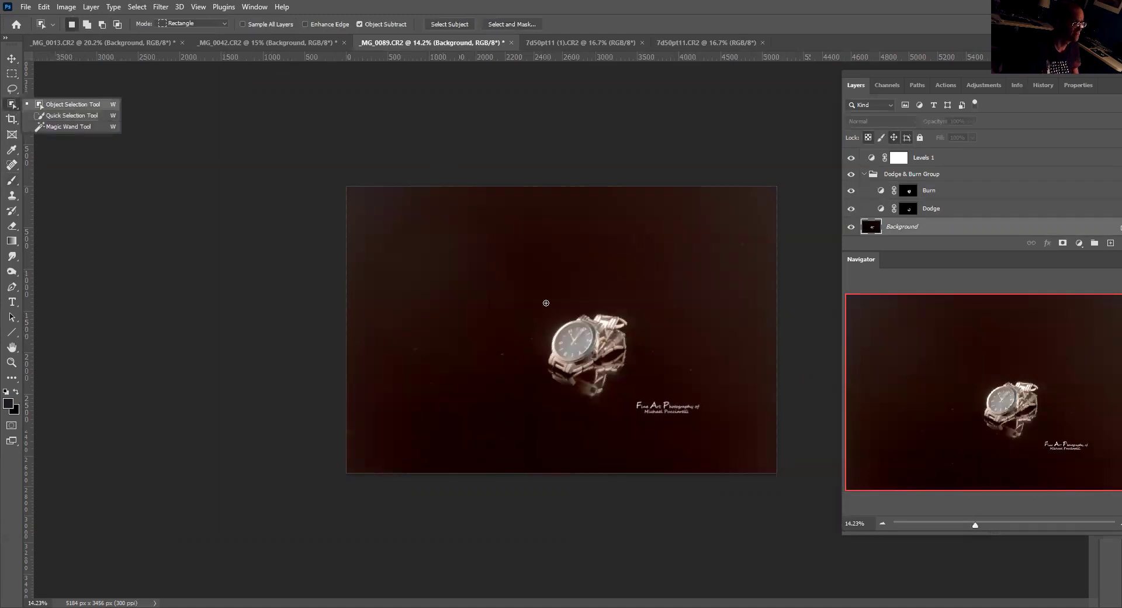
{"action": "key", "text": "shift+w"}
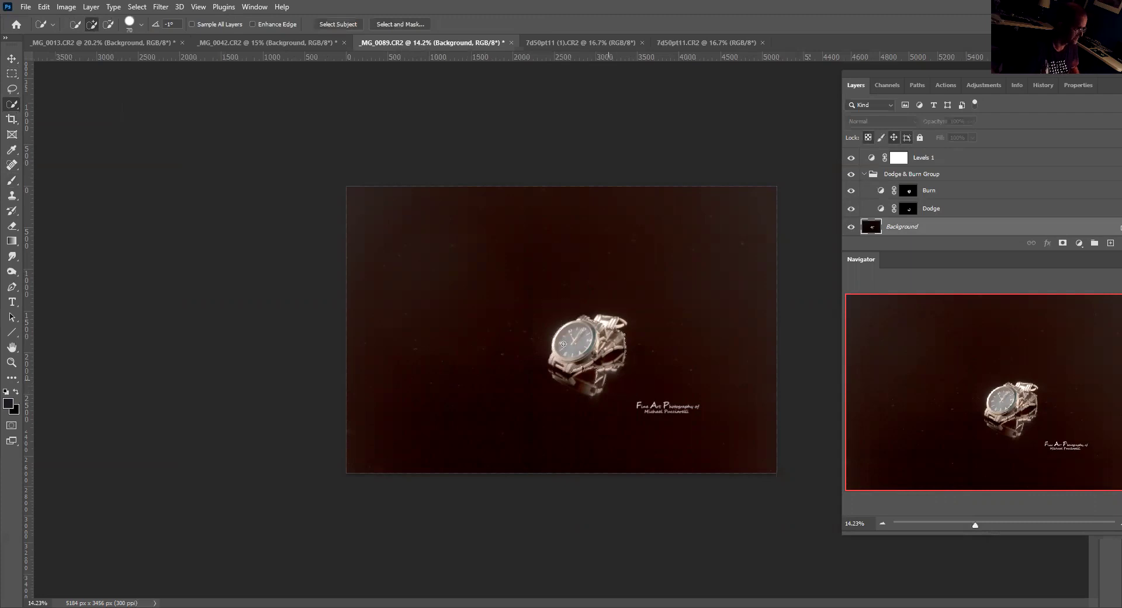
{"action": "left_click", "coordinate": [14, 104]}
{"action": "left_click", "coordinate": [40, 106]}
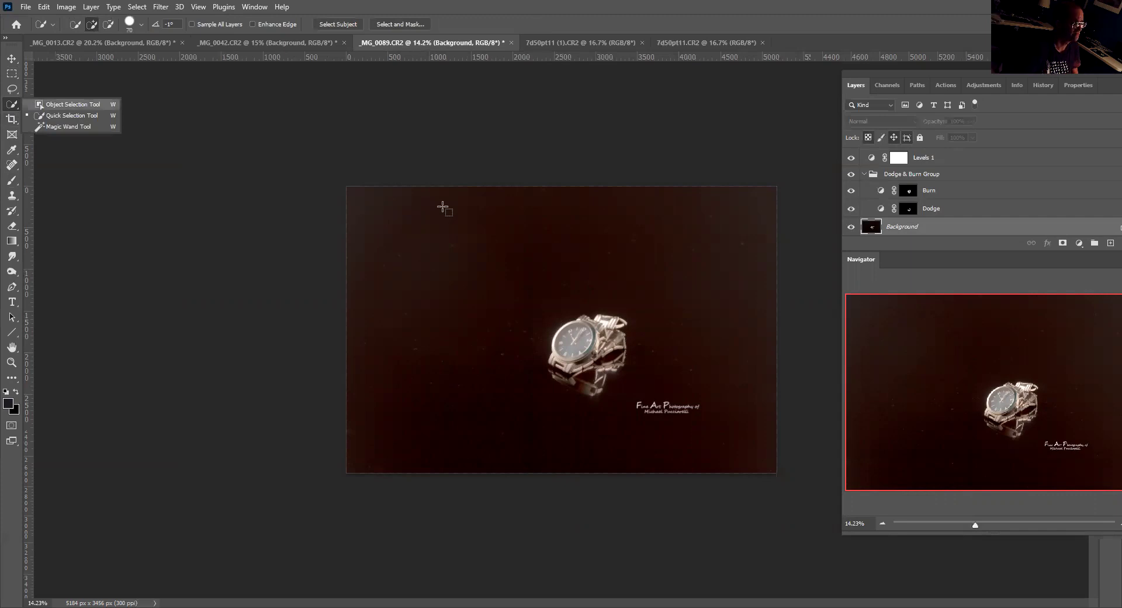
{"action": "left_click", "coordinate": [41, 105]}
{"action": "left_click_drag", "start_coordinate": [522, 287], "coordinate": [634, 400]}
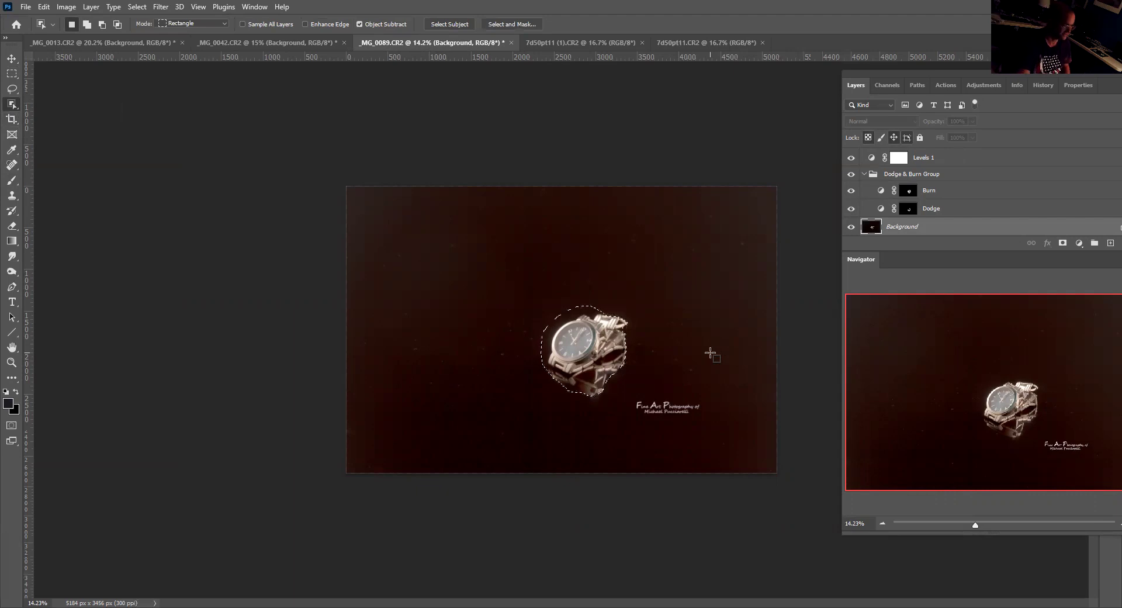
Step: Invert the selection and copy the surroundings of the watch to a new layer
{"action": "key", "text": "ctrl+shift+i"}
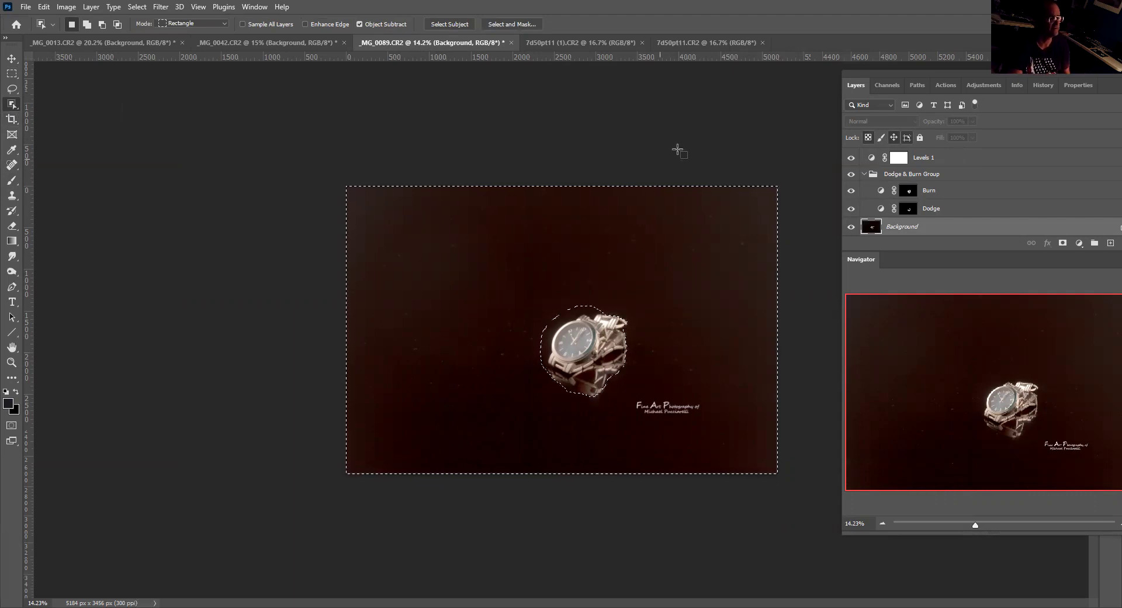
{"action": "key", "text": "ctrl+j"}
{"action": "scroll", "coordinate": [973, 233], "scroll_direction": "down", "scroll_amount": 1}
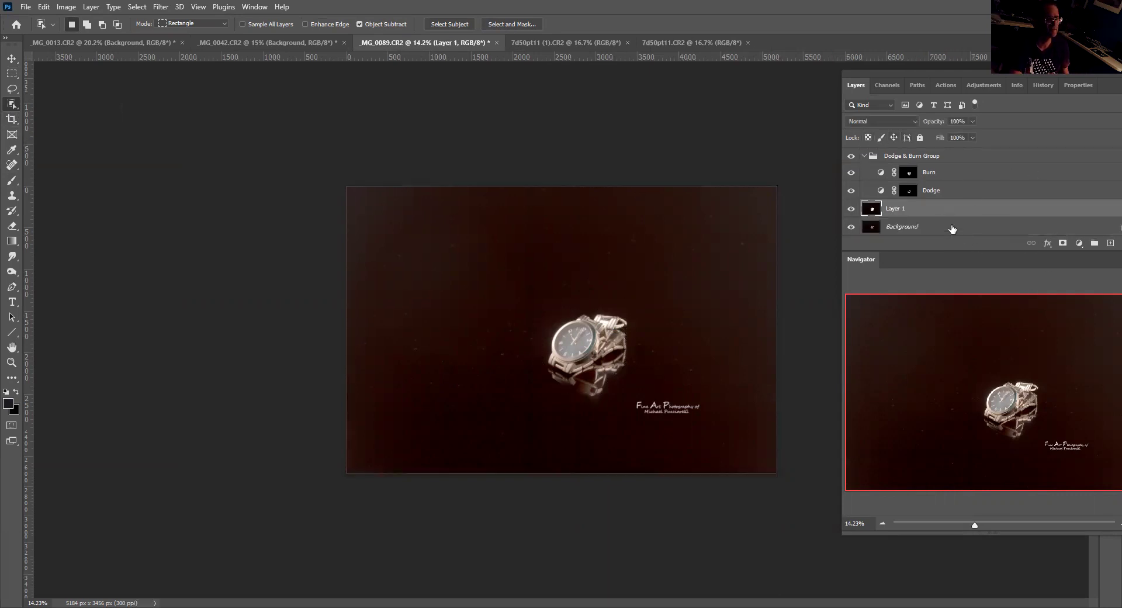
Step: Load the new layer's outline as a selection, reapply the last Gaussian Blur to it, and deselect
{"action": "left_click", "coordinate": [870, 210], "text": "ctrl"}
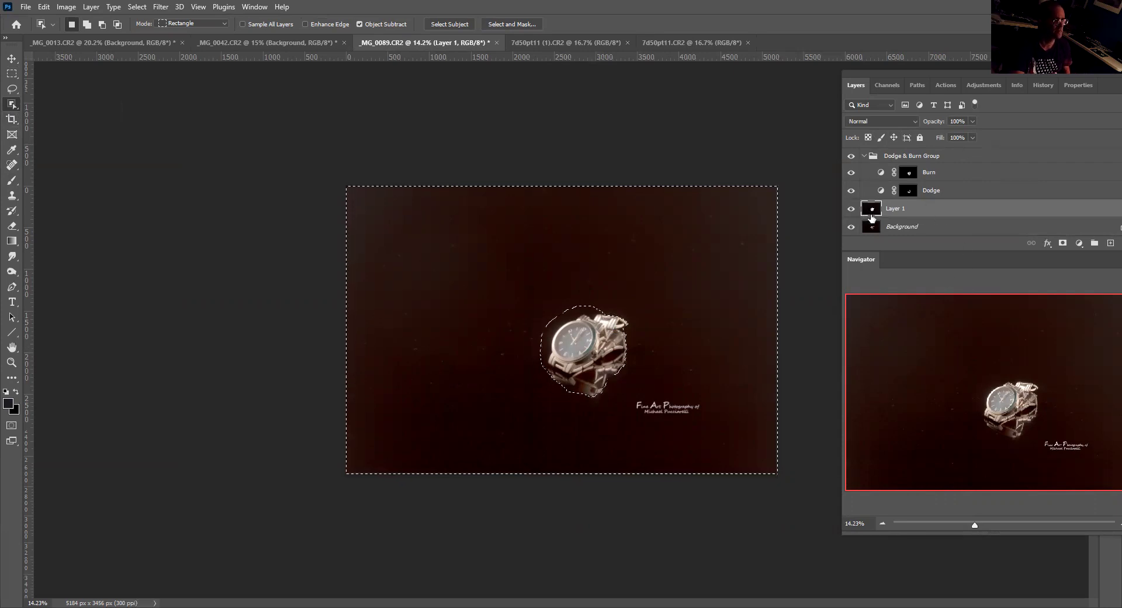
{"action": "left_click", "coordinate": [158, 7]}
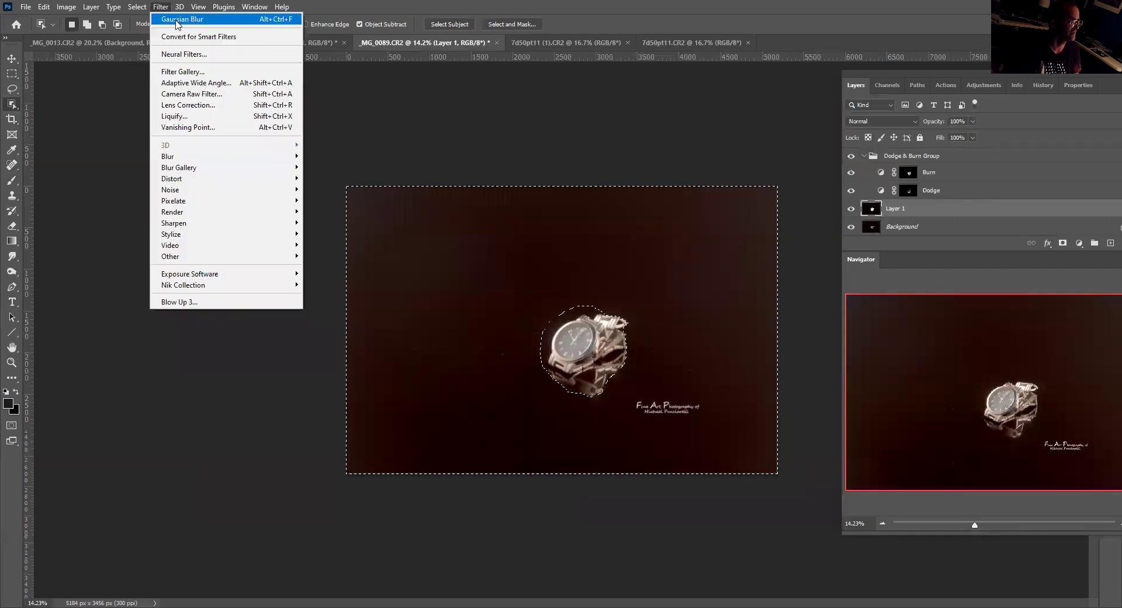
{"action": "left_click", "coordinate": [177, 20]}
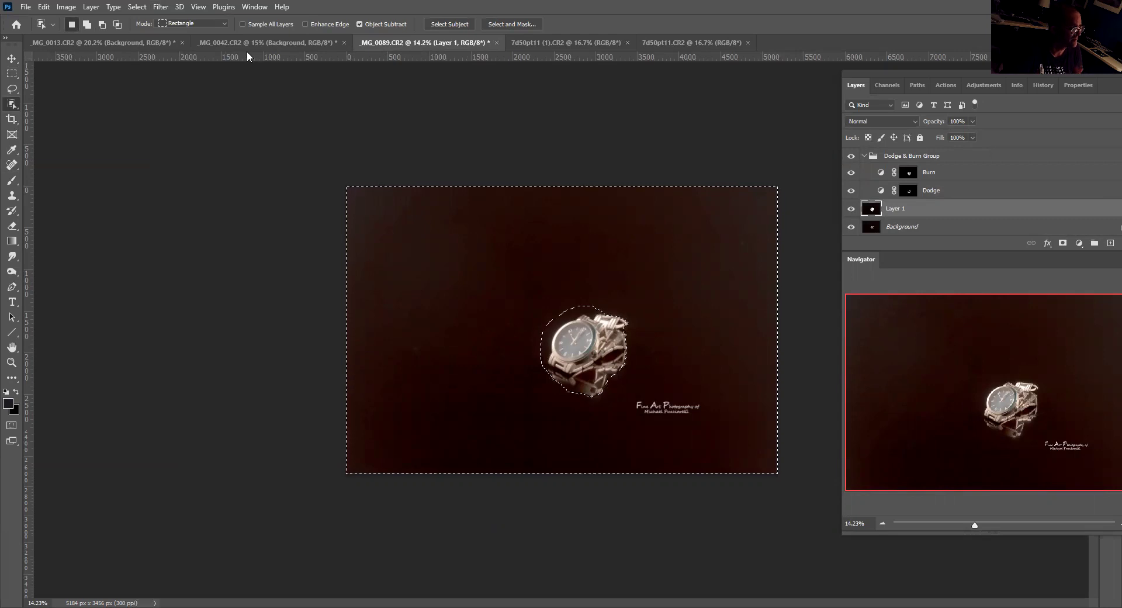
{"action": "key", "text": "ctrl+d"}
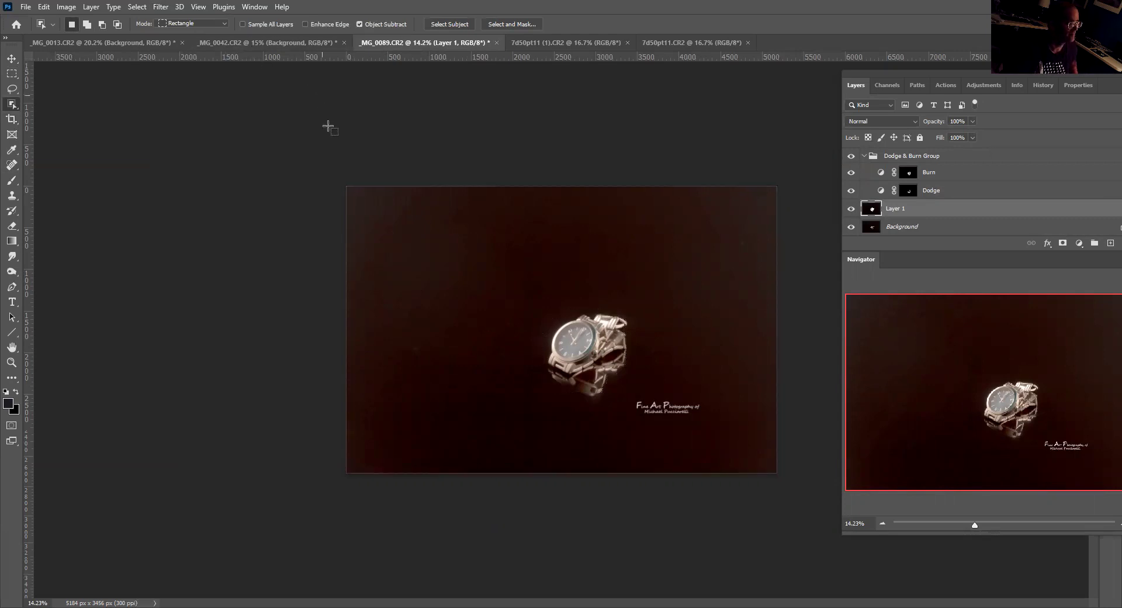
Step: Open the settings of the Levels 1 adjustment layer above the Dodge & Burn Group
{"action": "scroll", "coordinate": [849, 177], "scroll_direction": "up", "scroll_amount": 2}
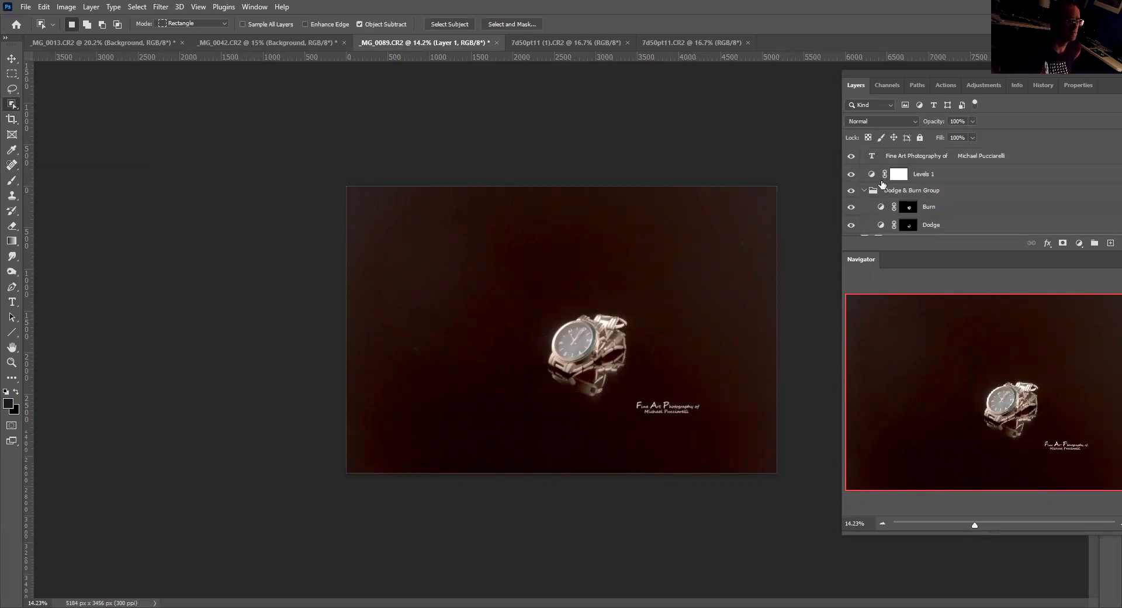
{"action": "left_click", "coordinate": [871, 173]}
{"action": "left_click", "coordinate": [870, 173]}
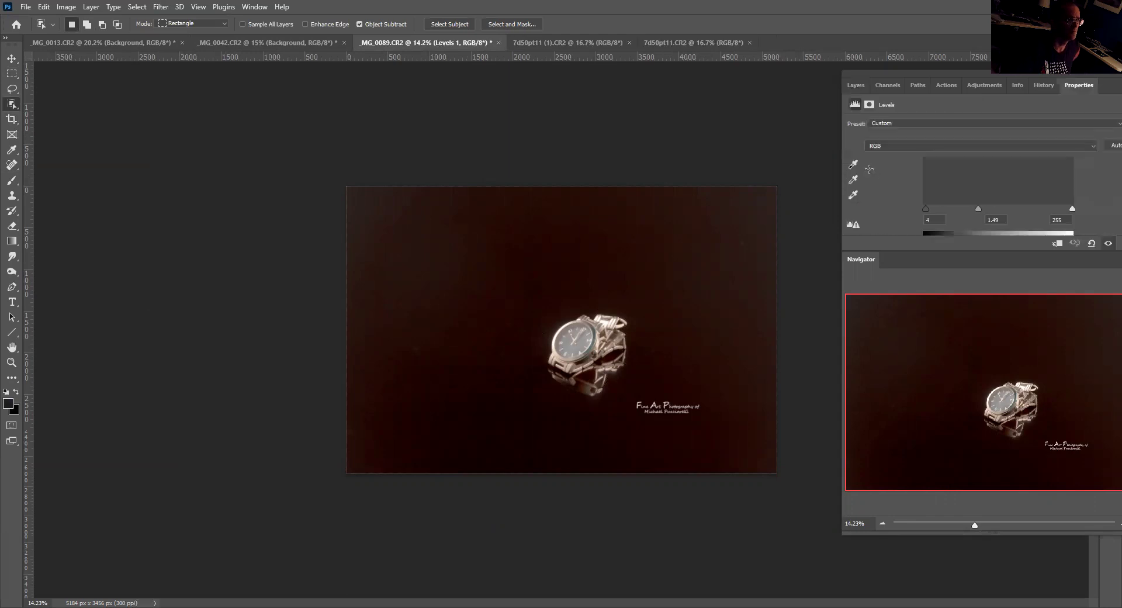
Step: Try sampling a black point from the dark background and a white point from the watch strap in Levels 1, undoing each
{"action": "left_click", "coordinate": [853, 165]}
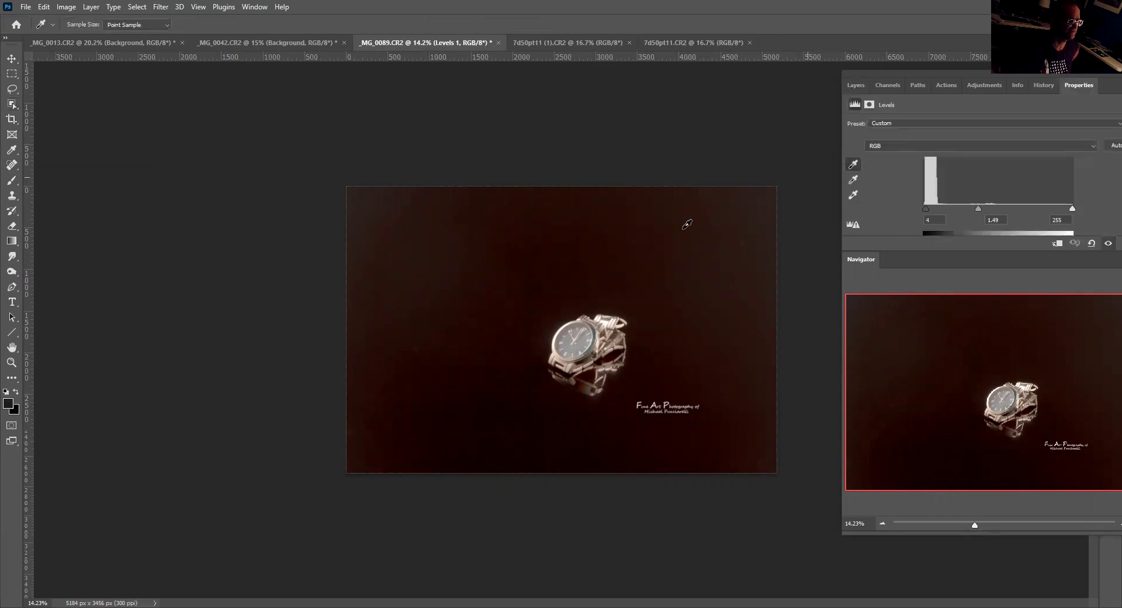
{"action": "left_click", "coordinate": [630, 270]}
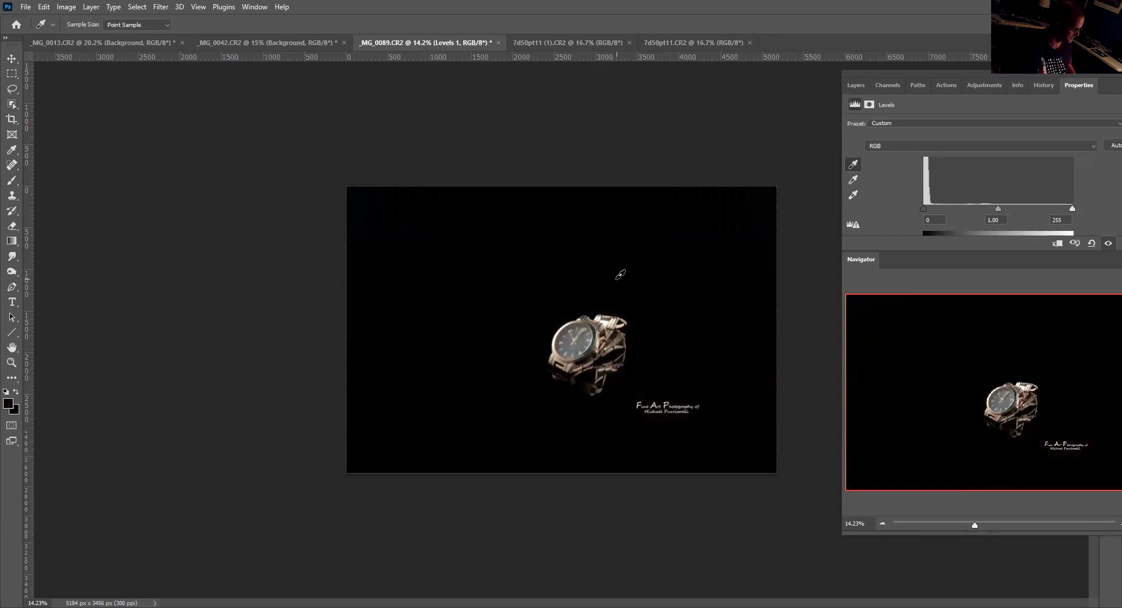
{"action": "key", "text": "ctrl+z"}
{"action": "left_click", "coordinate": [854, 195]}
{"action": "left_click", "coordinate": [613, 322]}
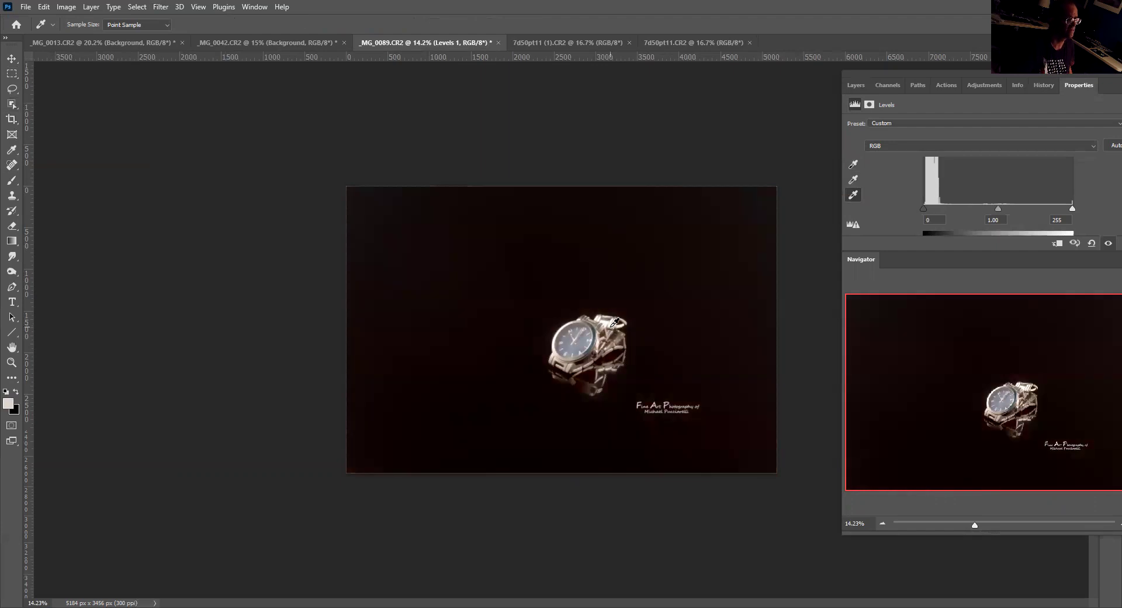
{"action": "key", "text": "ctrl+z"}
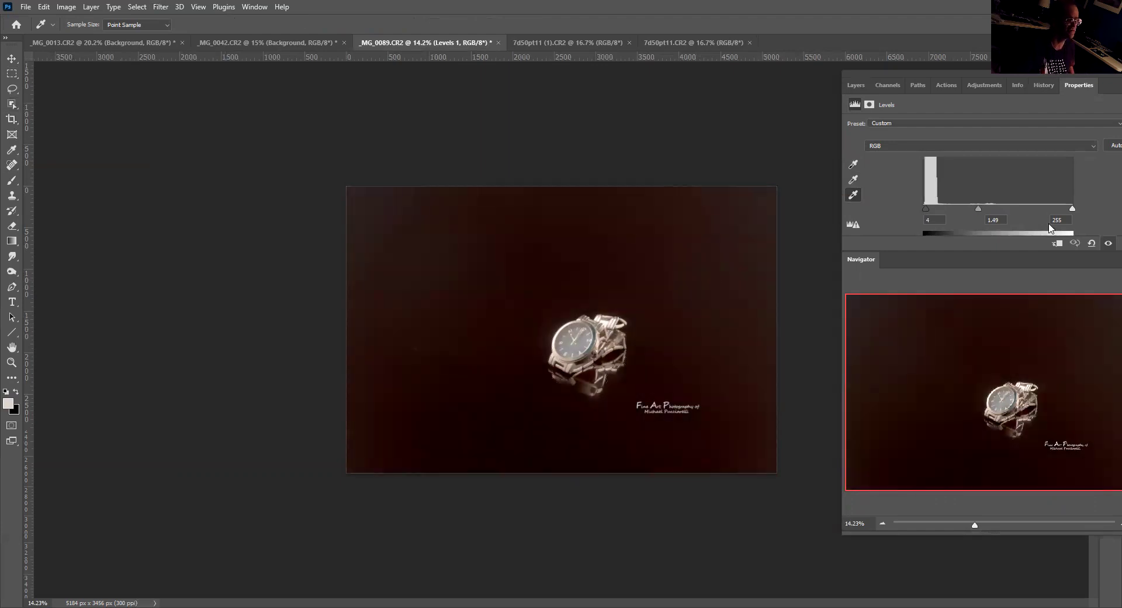
Step: Raise the Levels 1 midtone input to 1.53 and return to the layer list
{"action": "left_click_drag", "start_coordinate": [980, 209], "coordinate": [976, 208]}
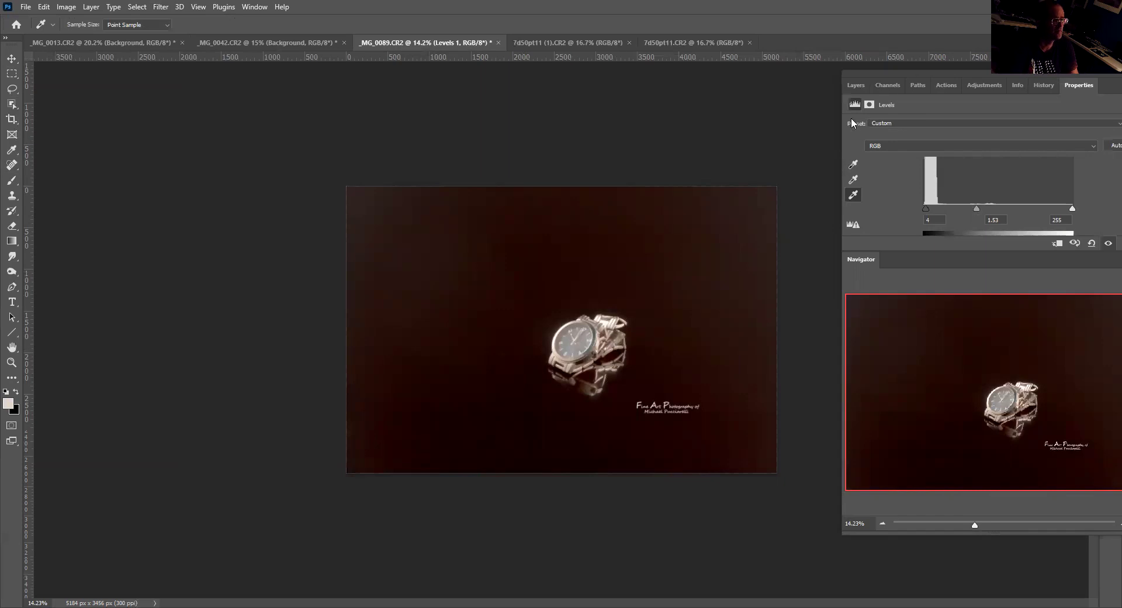
{"action": "left_click", "coordinate": [856, 85]}
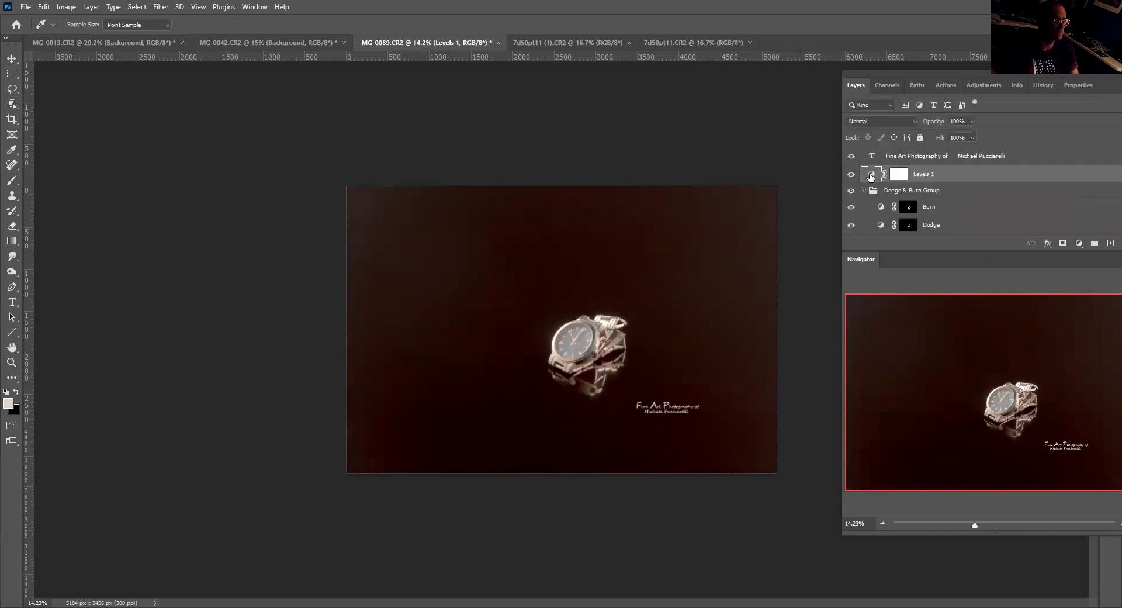
Step: Select the watermark text layer and move the watermark slightly left, closer beneath the watch
{"action": "key", "text": "w"}
{"action": "left_click", "coordinate": [872, 159]}
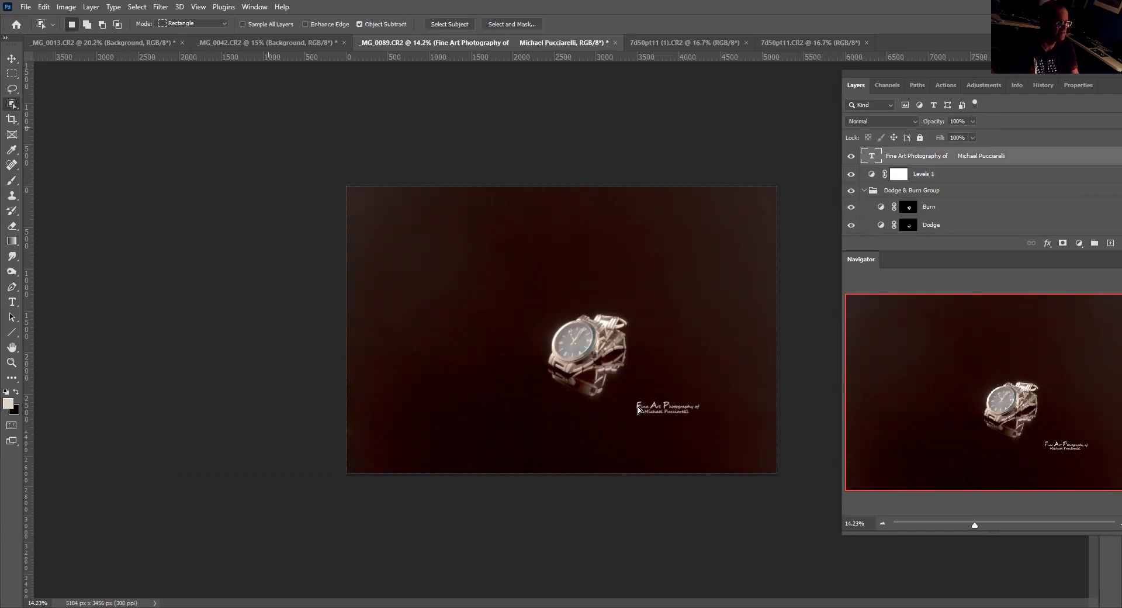
{"action": "key", "text": "v"}
{"action": "left_click_drag", "start_coordinate": [641, 407], "coordinate": [618, 403]}
Step: Crop the photo to about 4257 × 2290 px from the Background layer, trimming its right, top and bottom edges
{"action": "scroll", "coordinate": [910, 211], "scroll_direction": "down", "scroll_amount": 1}
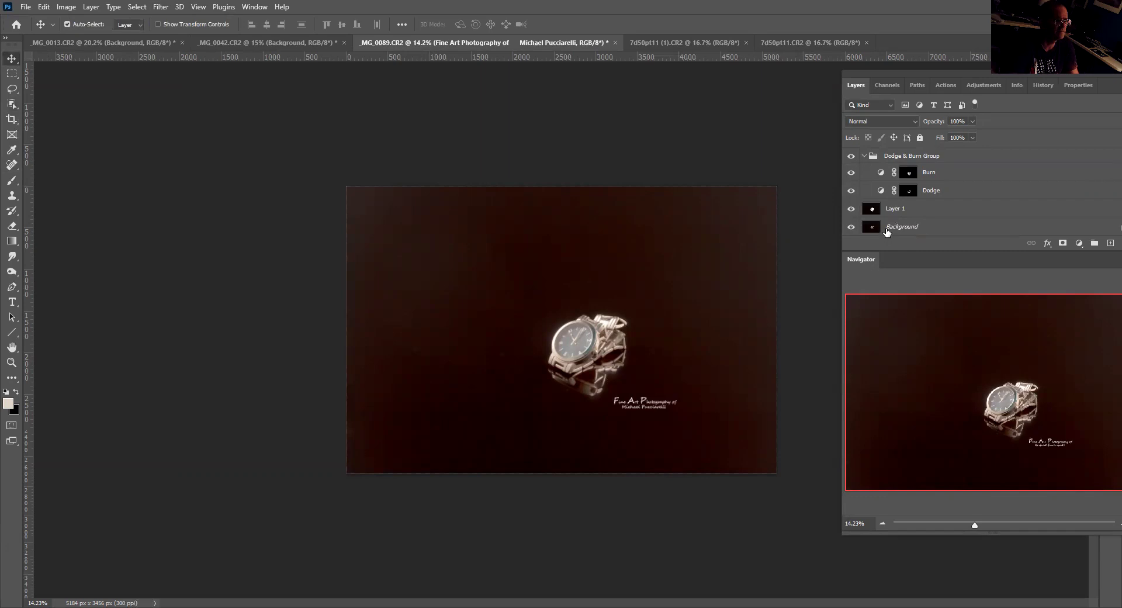
{"action": "left_click", "coordinate": [888, 227]}
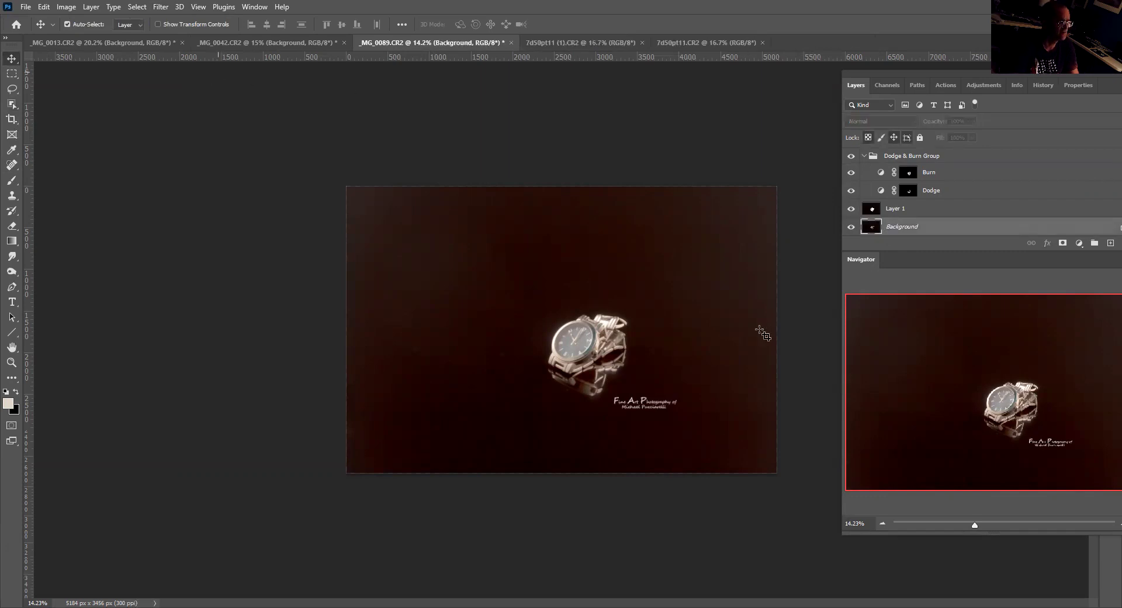
{"action": "key", "text": "c"}
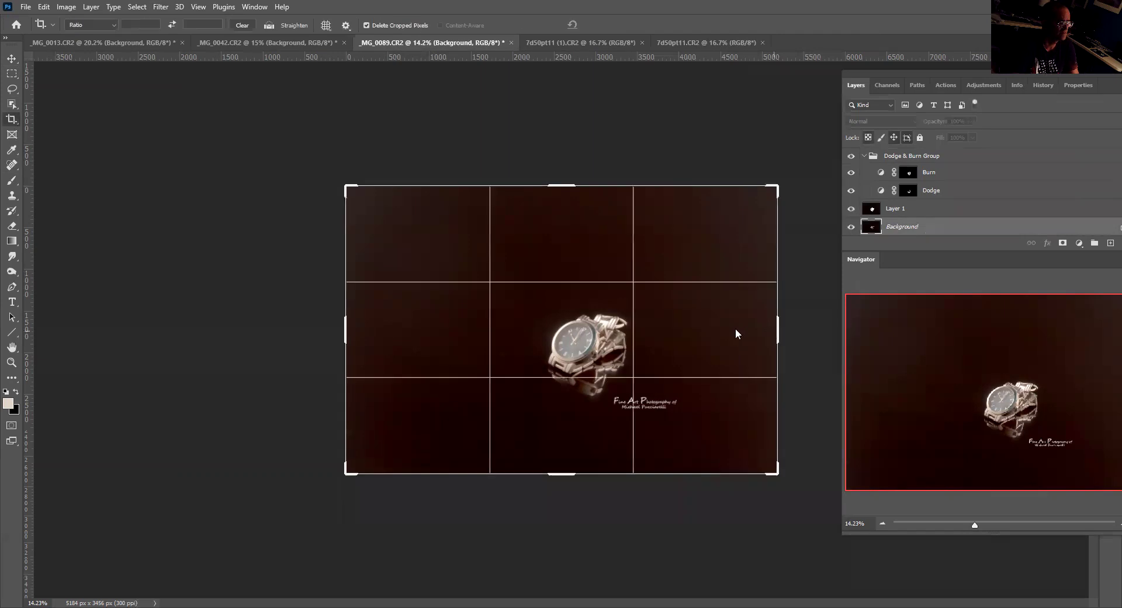
{"action": "left_click_drag", "start_coordinate": [777, 329], "coordinate": [737, 334]}
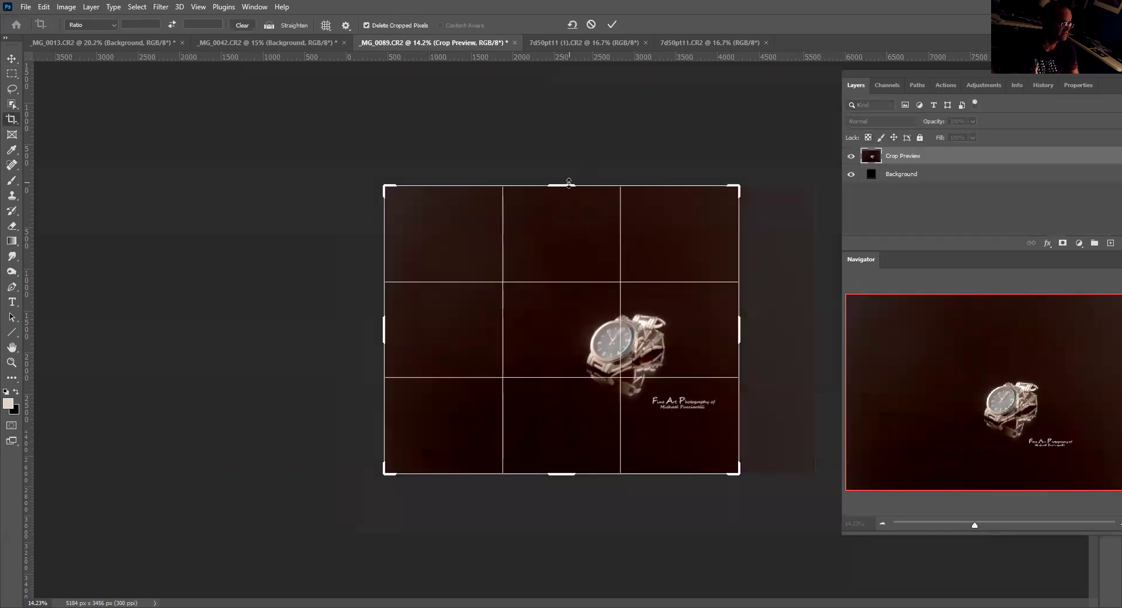
{"action": "left_click_drag", "start_coordinate": [570, 214], "coordinate": [570, 216]}
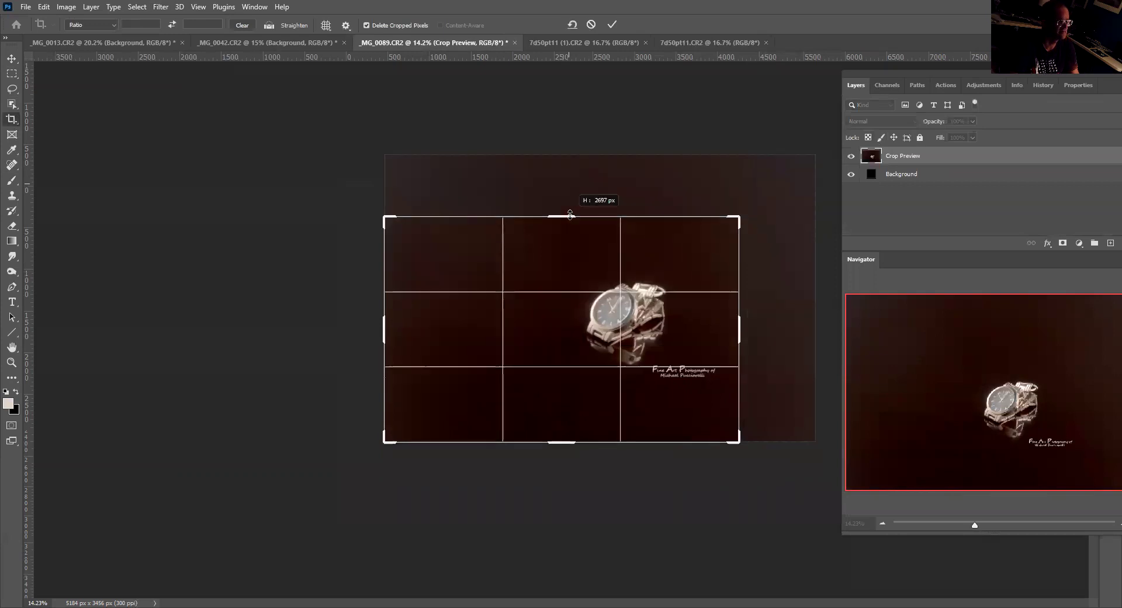
{"action": "left_click_drag", "start_coordinate": [569, 442], "coordinate": [580, 425]}
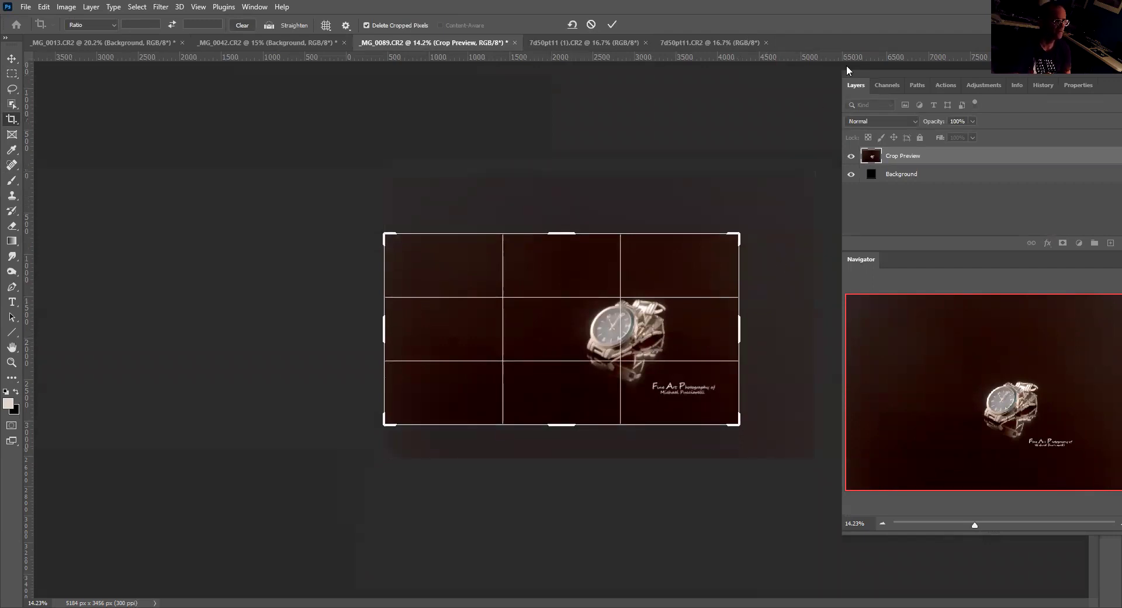
{"action": "left_click", "coordinate": [613, 25]}
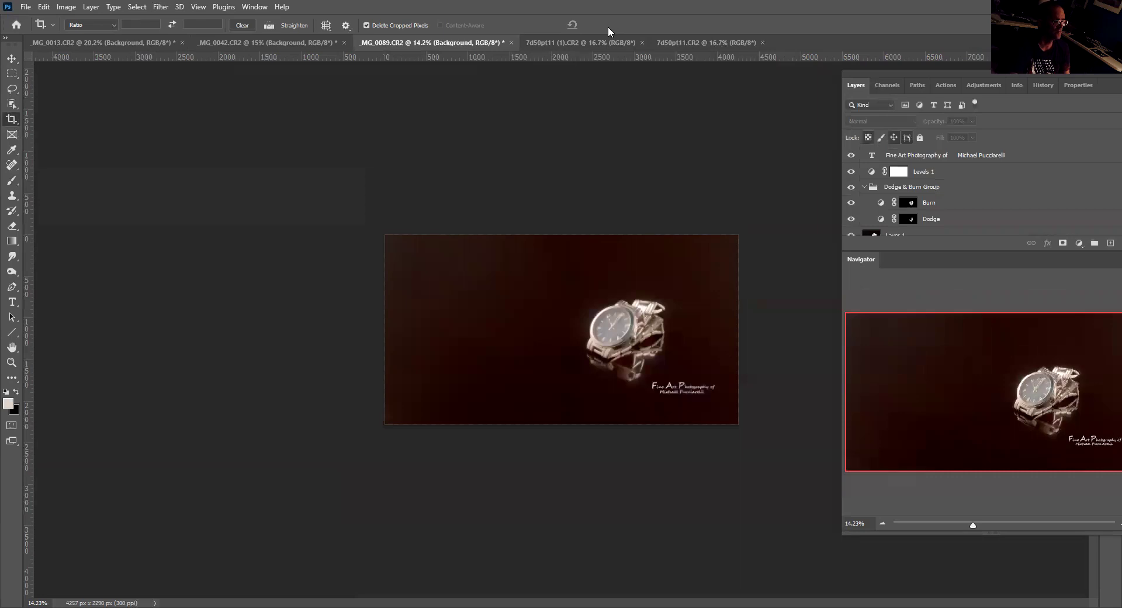
Step: Run the custom mfp3bgfilterwsofthi… sharpening action on the Background layer to add a Soft Light copy
{"action": "left_click", "coordinate": [904, 228]}
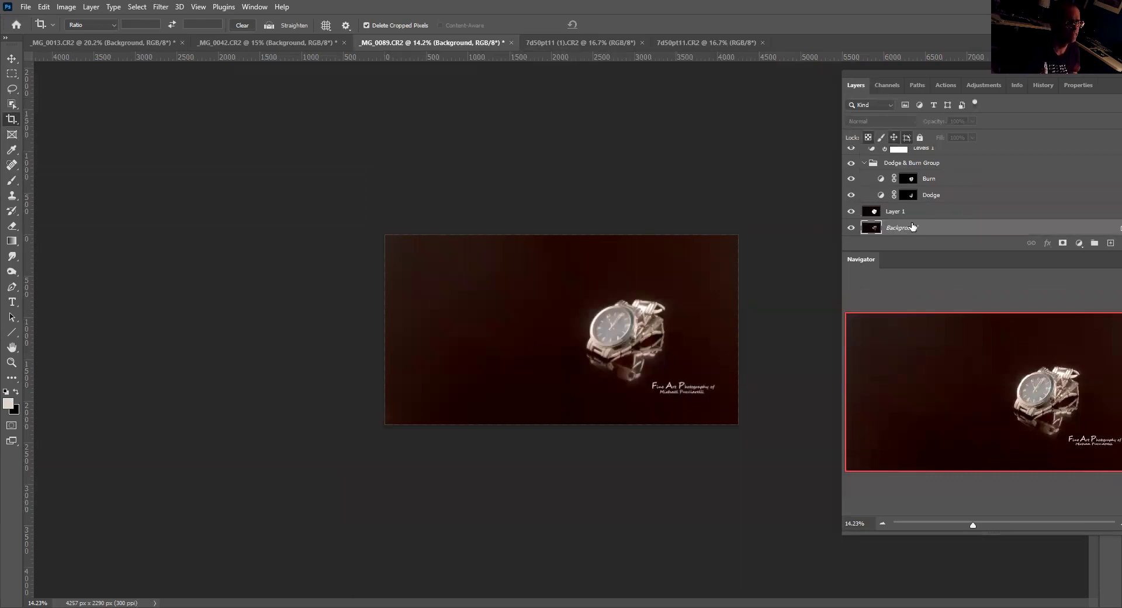
{"action": "left_click", "coordinate": [948, 85]}
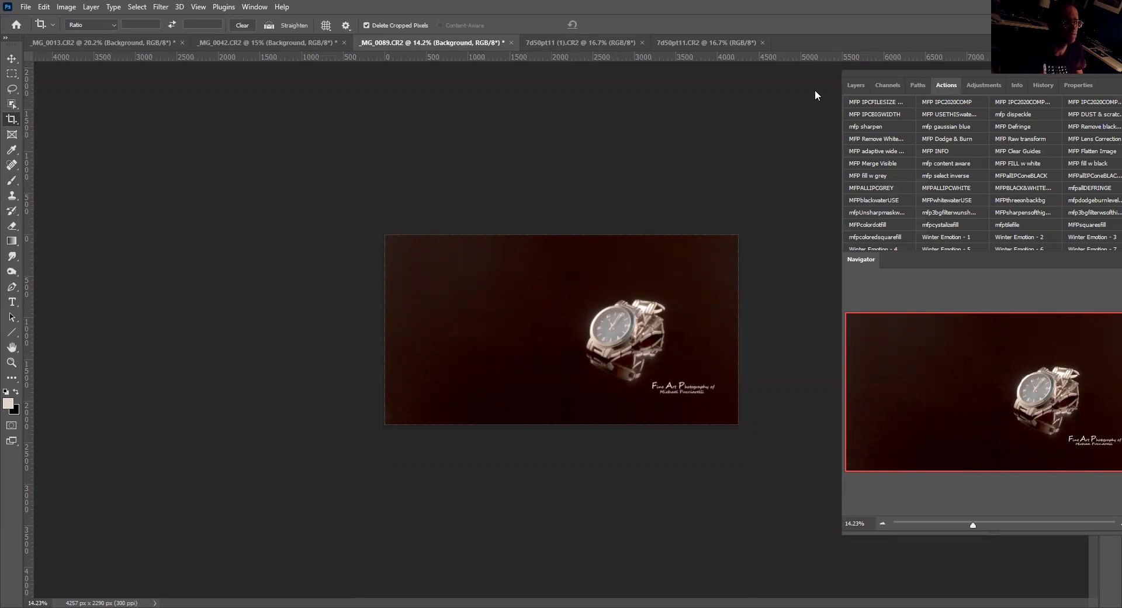
{"action": "left_click_drag", "start_coordinate": [926, 73], "coordinate": [815, 89]}
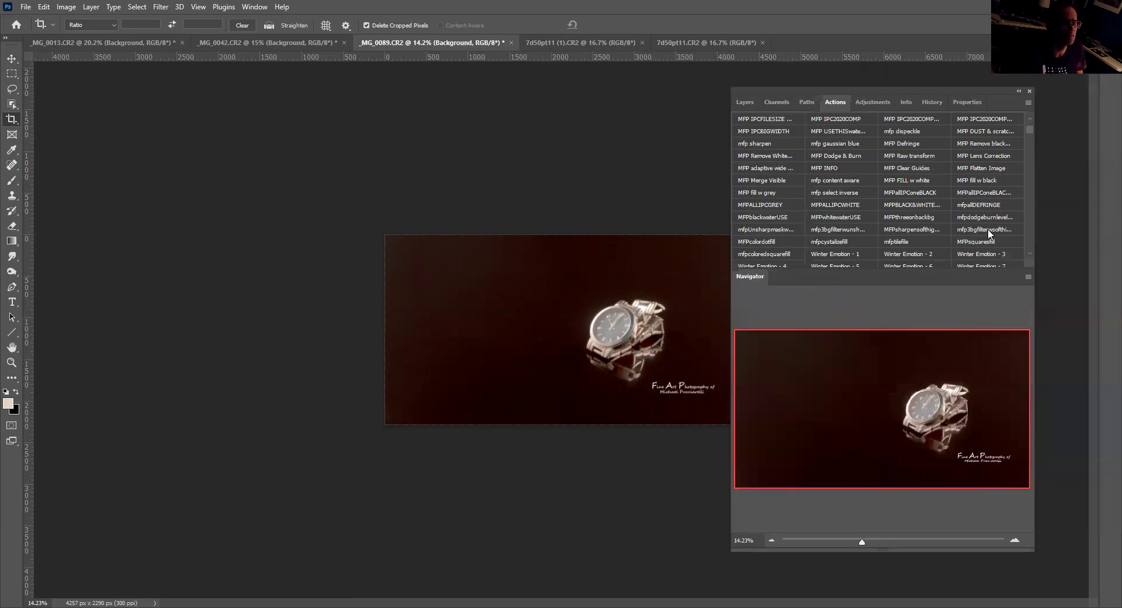
{"action": "left_click", "coordinate": [989, 228]}
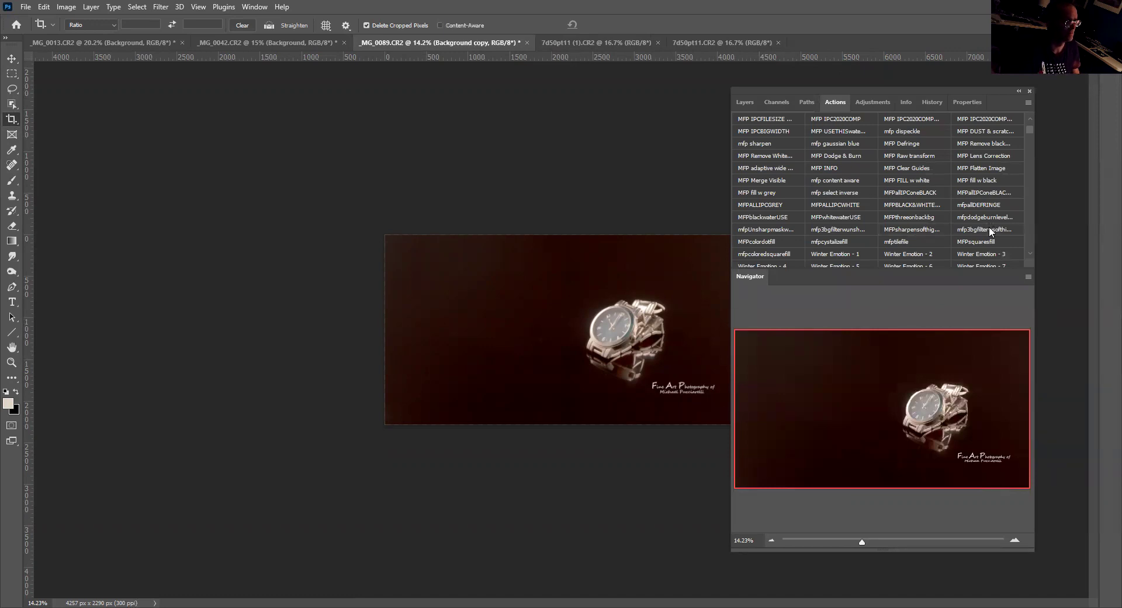
Step: Reselect the Background layer and run the MFPallIPConeBLACKuse action to flatten and frame the photo in black
{"action": "left_click", "coordinate": [745, 102]}
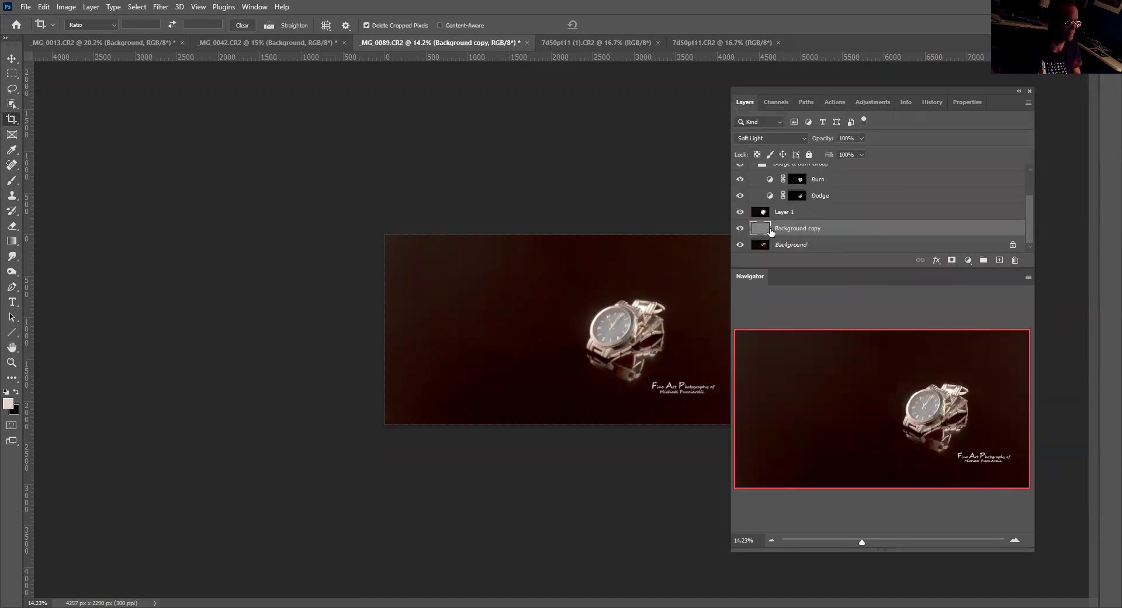
{"action": "left_click_drag", "start_coordinate": [766, 232], "coordinate": [790, 242]}
{"action": "left_click", "coordinate": [790, 242]}
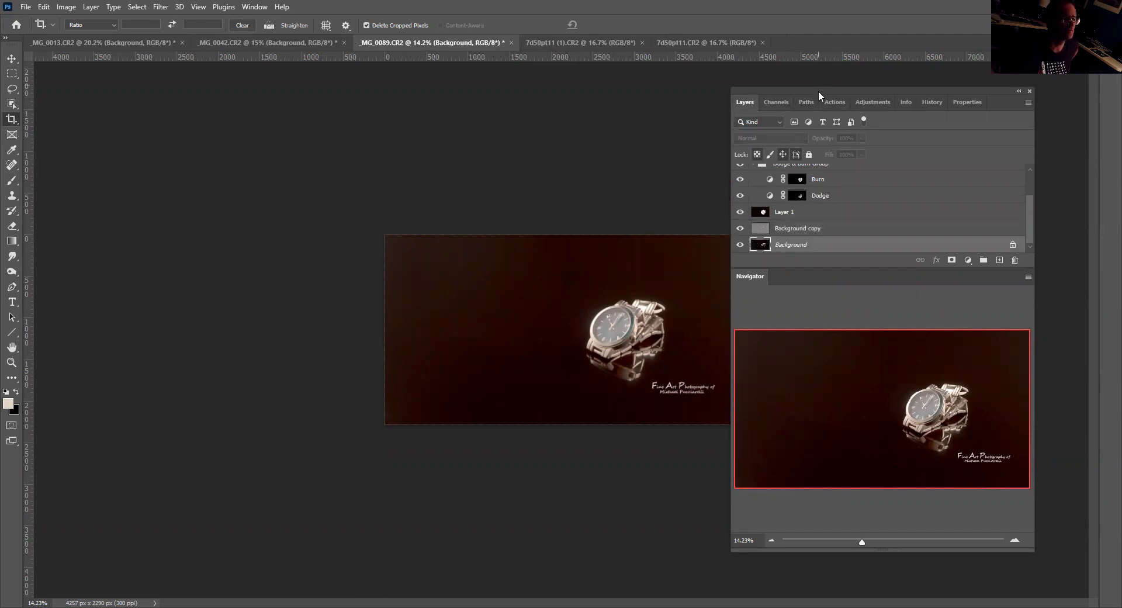
{"action": "left_click", "coordinate": [833, 103]}
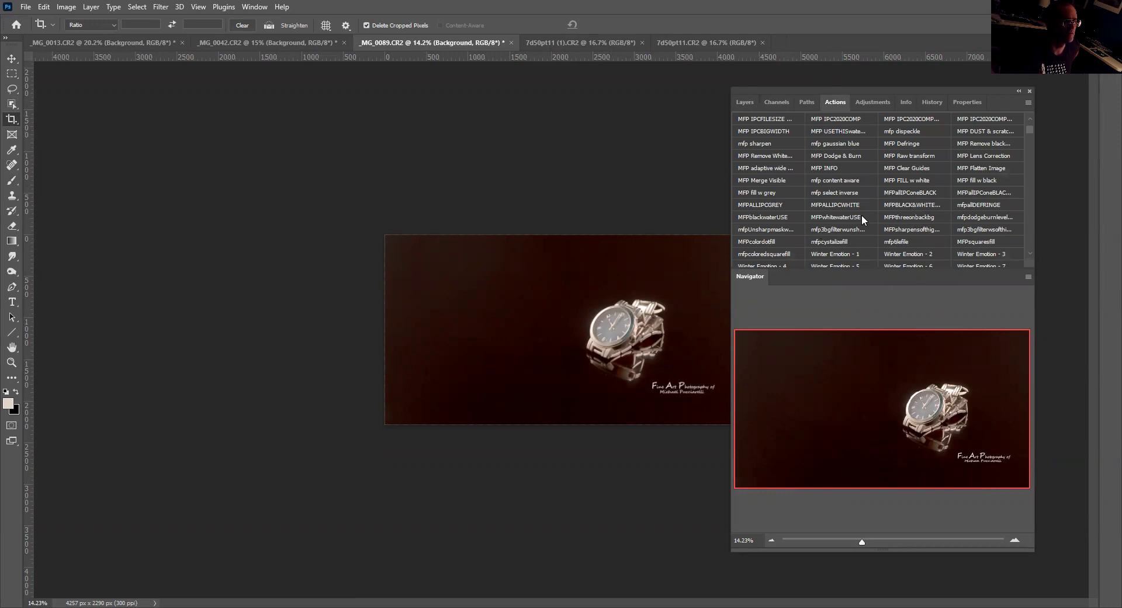
{"action": "left_click", "coordinate": [985, 193]}
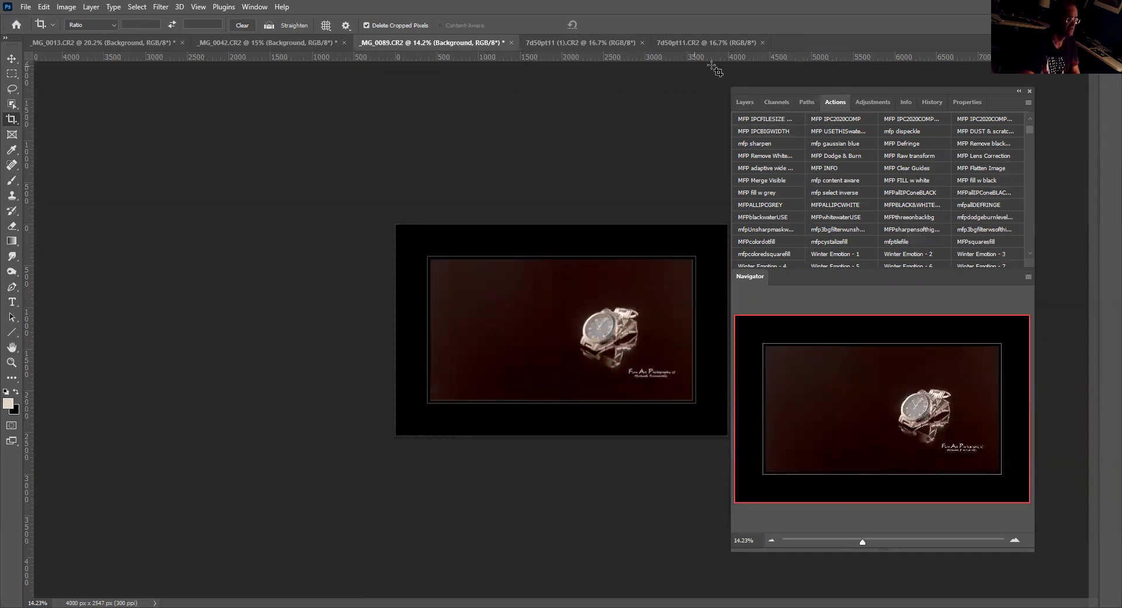
Step: Check the framed image's pixel dimensions in Image Size, cancel without changes, and switch to the Move tool
{"action": "left_click", "coordinate": [60, 7]}
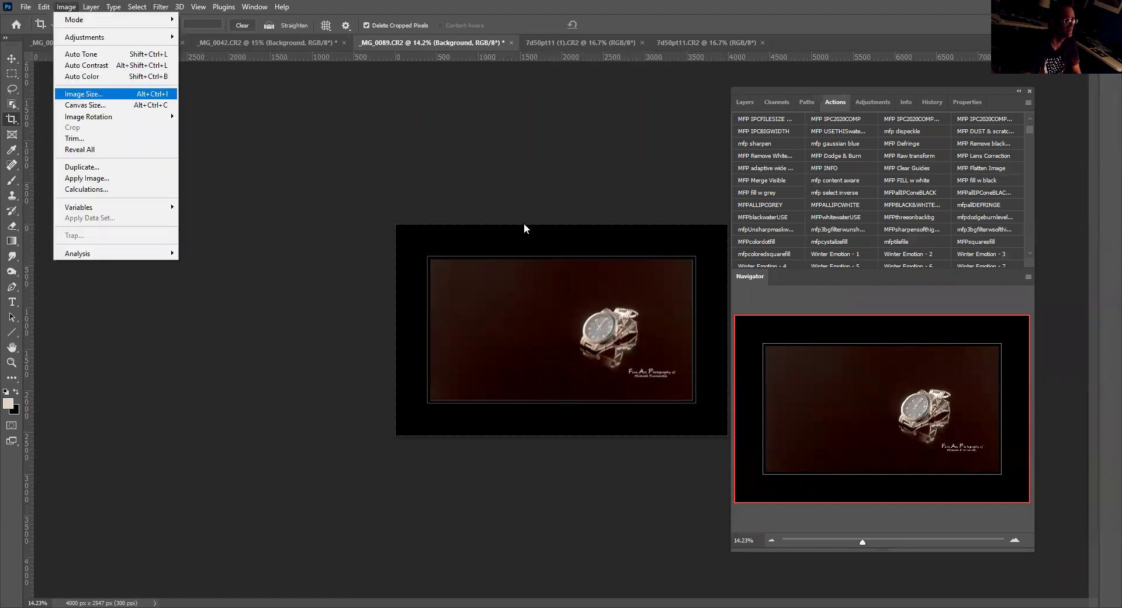
{"action": "key", "text": "Return"}
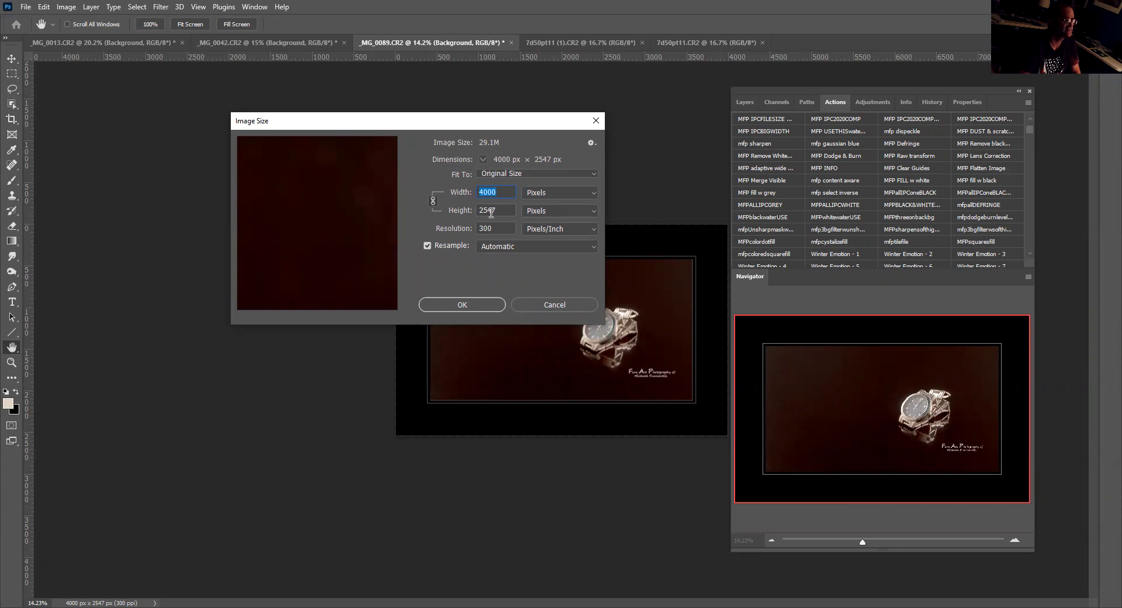
{"action": "left_click", "coordinate": [548, 304]}
{"action": "key", "text": "c"}
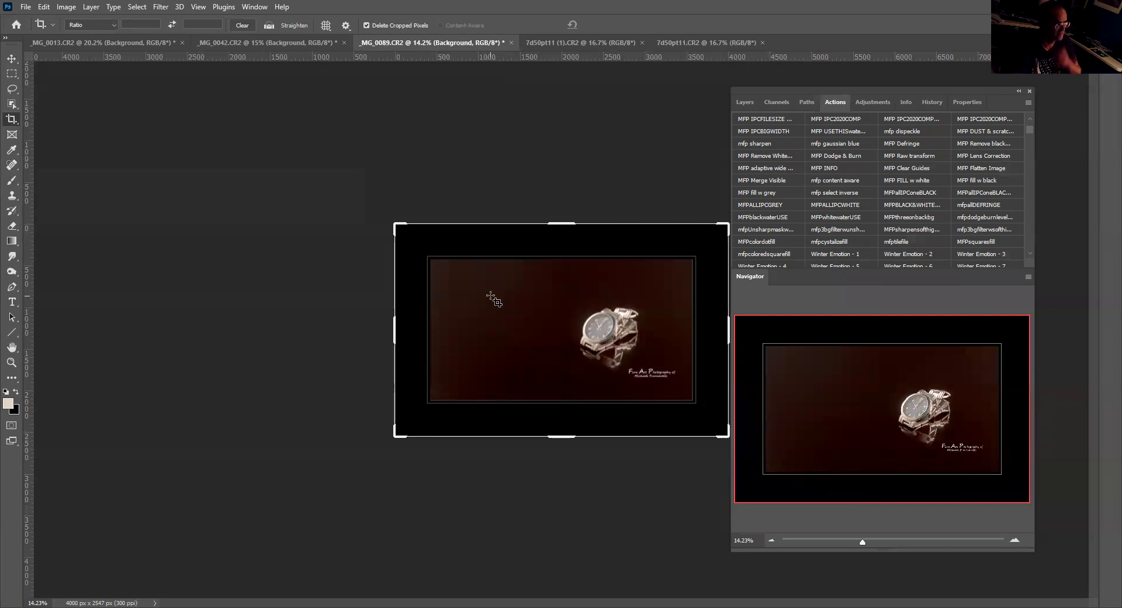
{"action": "left_click", "coordinate": [9, 61]}
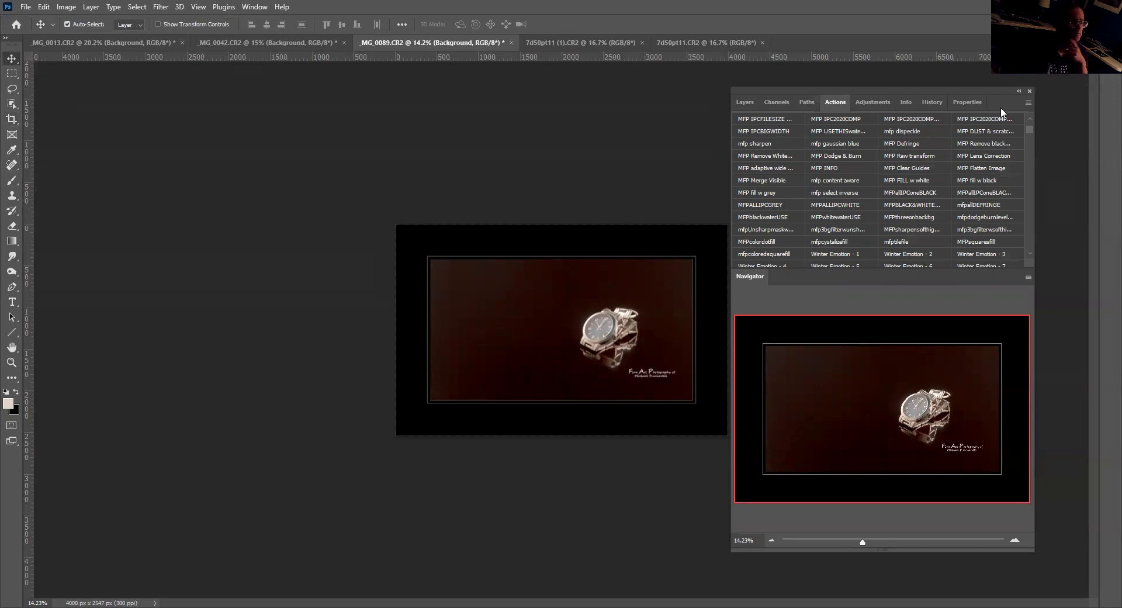
Step: Turn off Button Mode for the actions so their recorded steps are listed
{"action": "left_click", "coordinate": [1026, 101]}
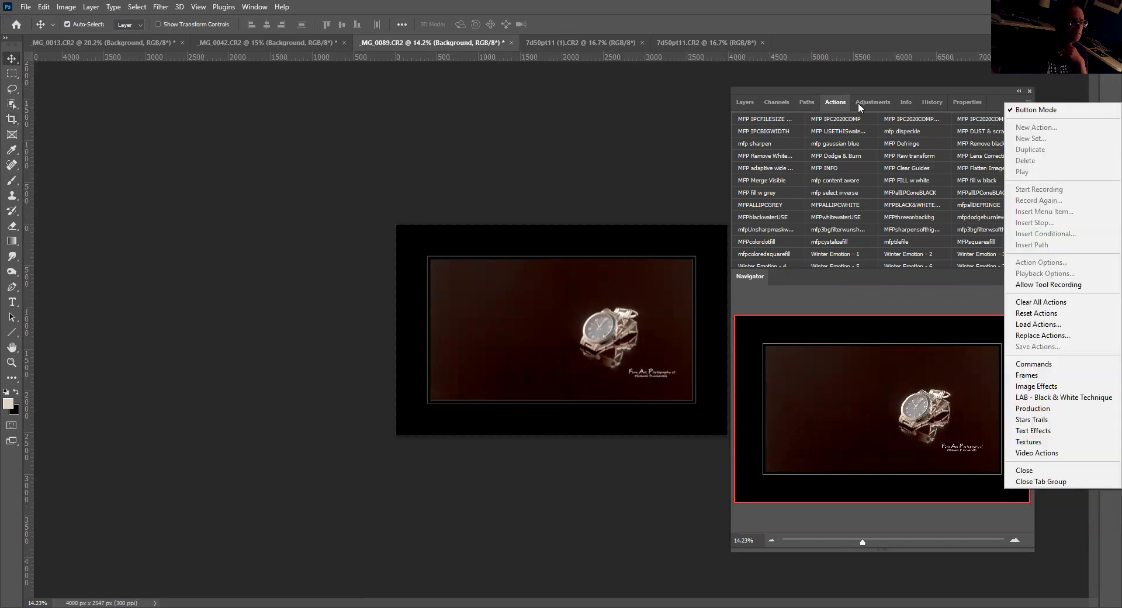
{"action": "left_click", "coordinate": [1027, 101]}
{"action": "left_click", "coordinate": [1028, 103]}
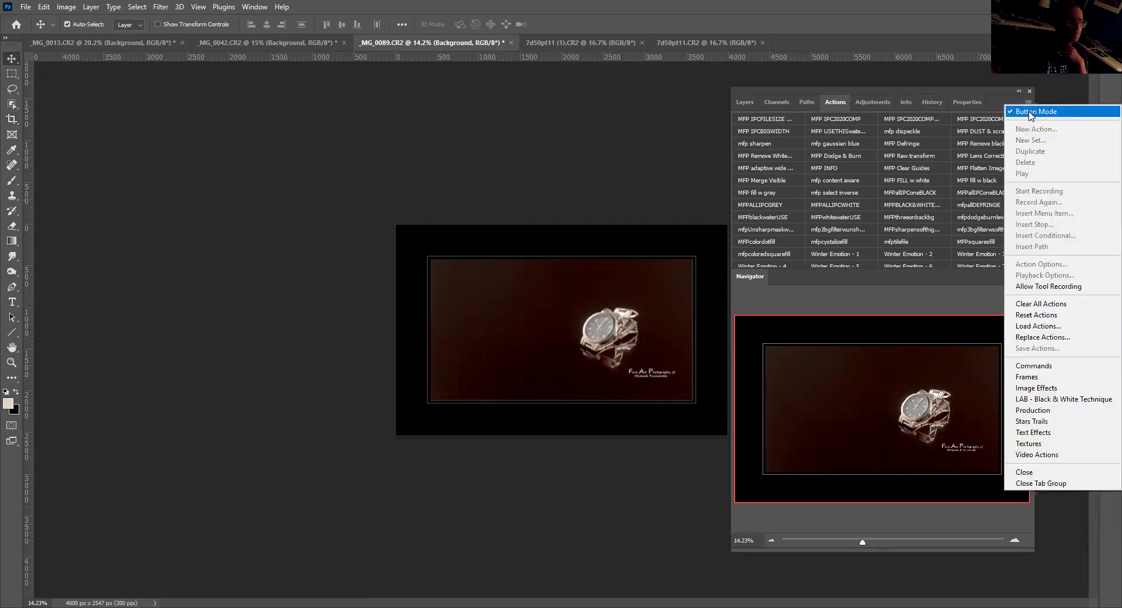
{"action": "left_click", "coordinate": [1034, 110]}
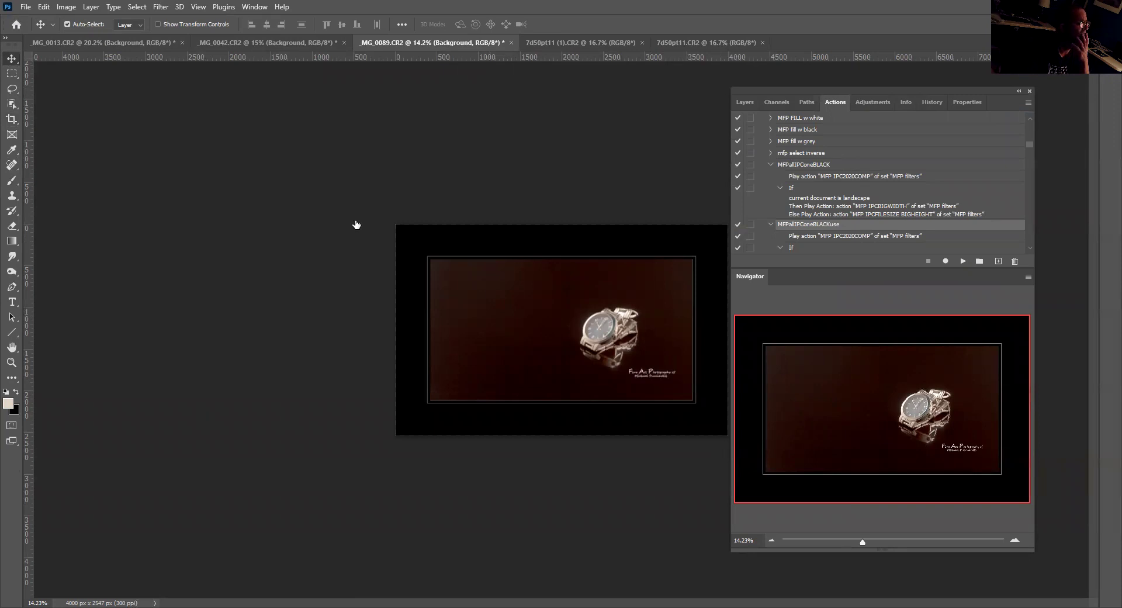
Step: Widen the actions list and examine the recorded steps and landscape condition of the MFPallIPConeBLACKuse action
{"action": "left_click_drag", "start_coordinate": [732, 175], "coordinate": [210, 175]}
{"action": "scroll", "coordinate": [326, 181], "scroll_direction": "up", "scroll_amount": 3}
{"action": "scroll", "coordinate": [323, 172], "scroll_direction": "up", "scroll_amount": 1}
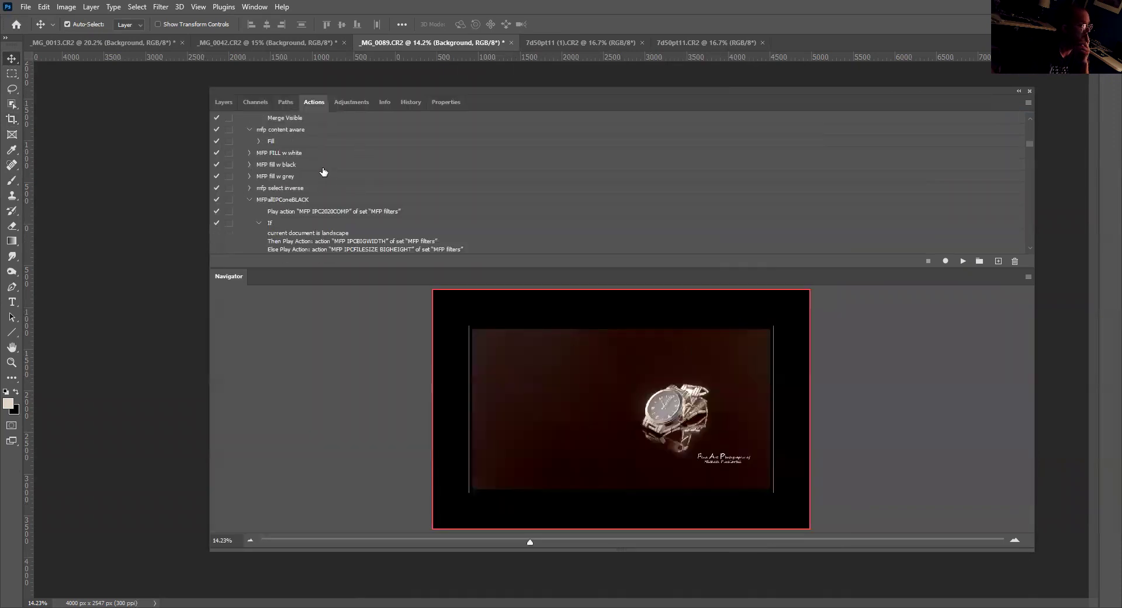
{"action": "scroll", "coordinate": [328, 175], "scroll_direction": "down", "scroll_amount": 2}
{"action": "scroll", "coordinate": [332, 171], "scroll_direction": "down", "scroll_amount": 2}
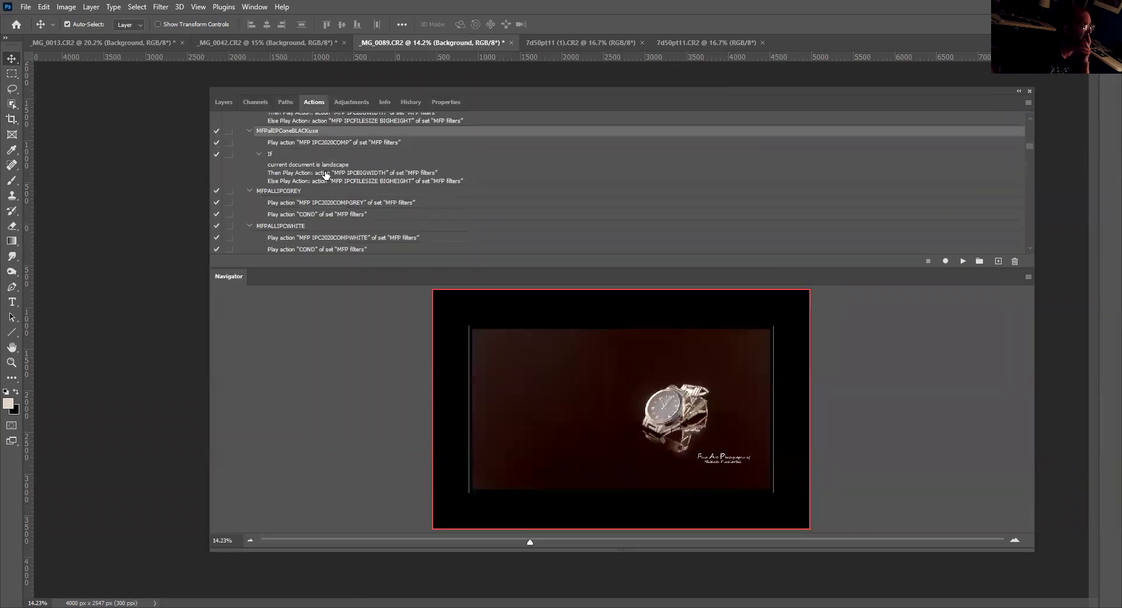
{"action": "scroll", "coordinate": [328, 178], "scroll_direction": "up", "scroll_amount": 2}
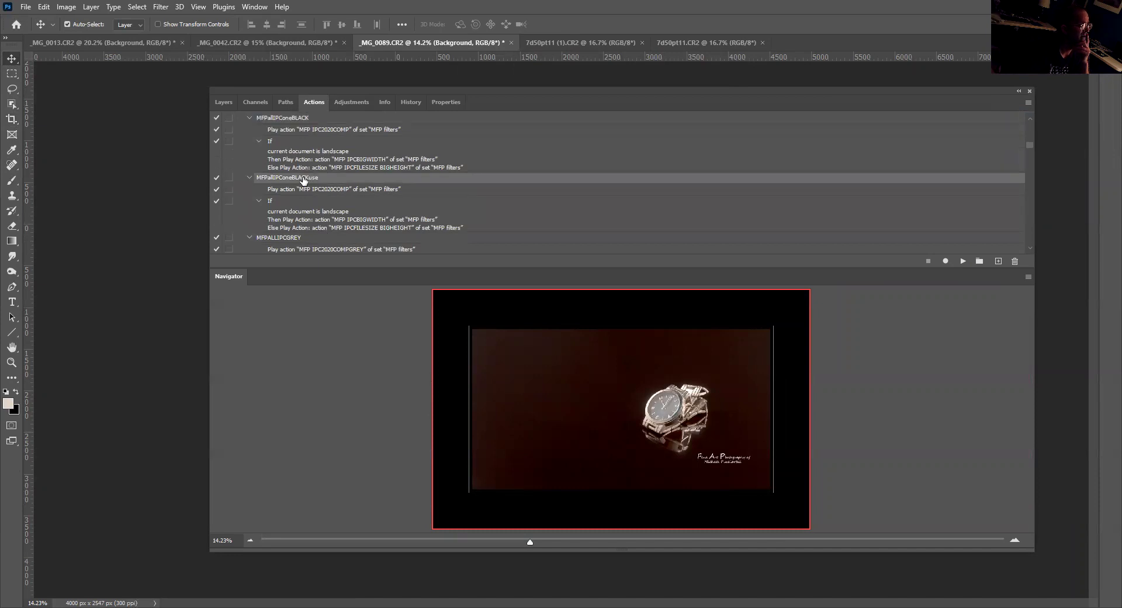
{"action": "scroll", "coordinate": [316, 181], "scroll_direction": "down", "scroll_amount": 1}
{"action": "scroll", "coordinate": [295, 169], "scroll_direction": "down", "scroll_amount": 1}
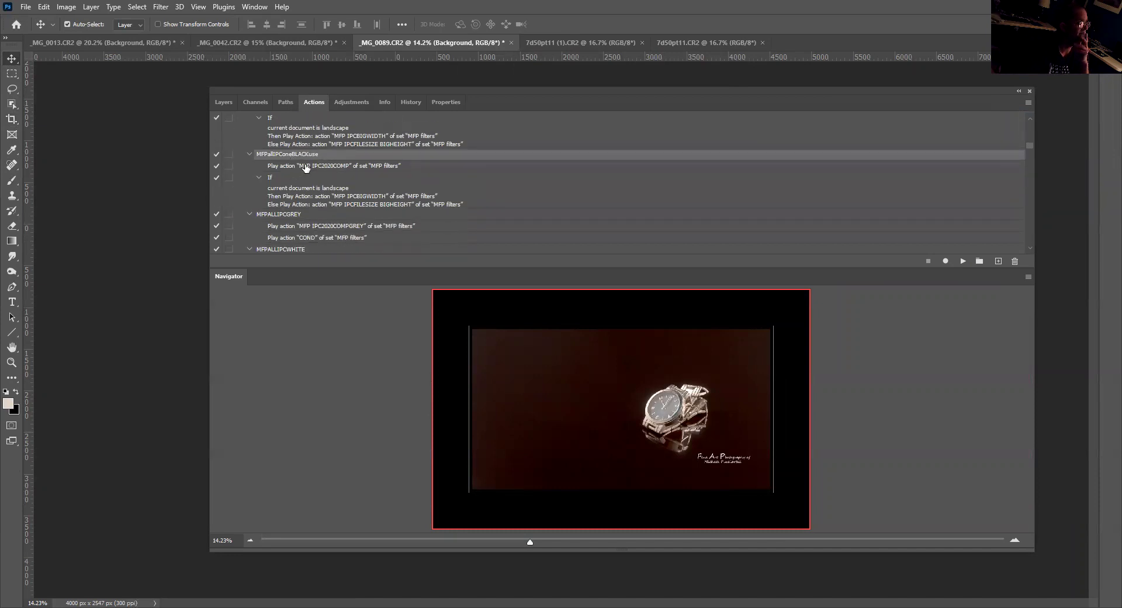
Step: Examine the recorded steps of the other combination actions, including MFPthreeonbackbg, mfpdodgeburnlevelcombo, mfp3bgfilterwunsharpfade and MFPsharpensofthighpass
{"action": "scroll", "coordinate": [322, 177], "scroll_direction": "down", "scroll_amount": 1}
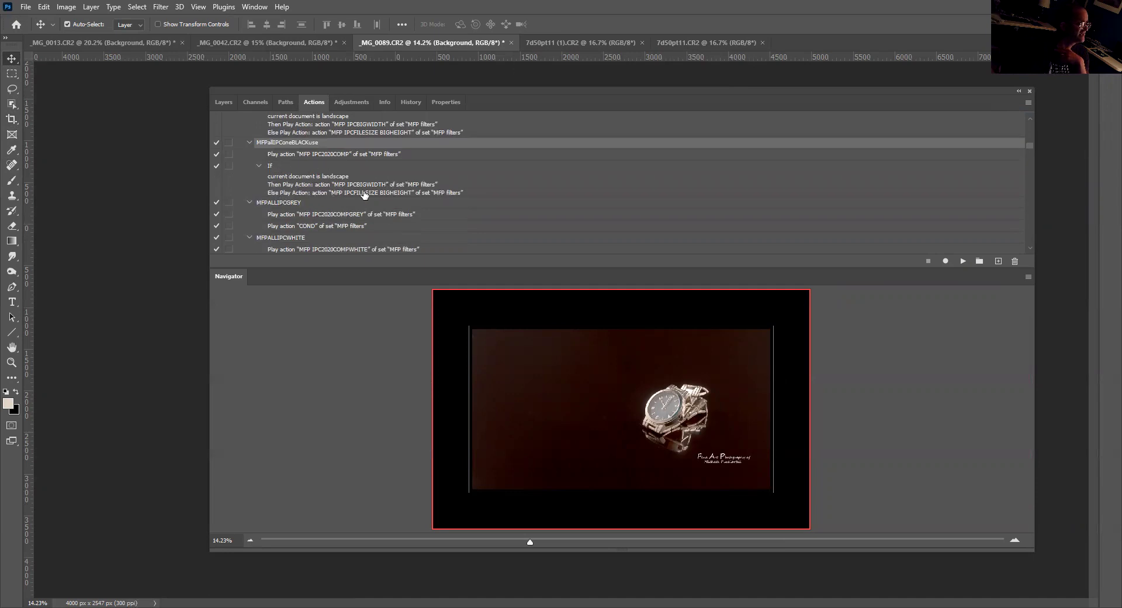
{"action": "scroll", "coordinate": [337, 195], "scroll_direction": "down", "scroll_amount": 4}
{"action": "scroll", "coordinate": [338, 195], "scroll_direction": "down", "scroll_amount": 4}
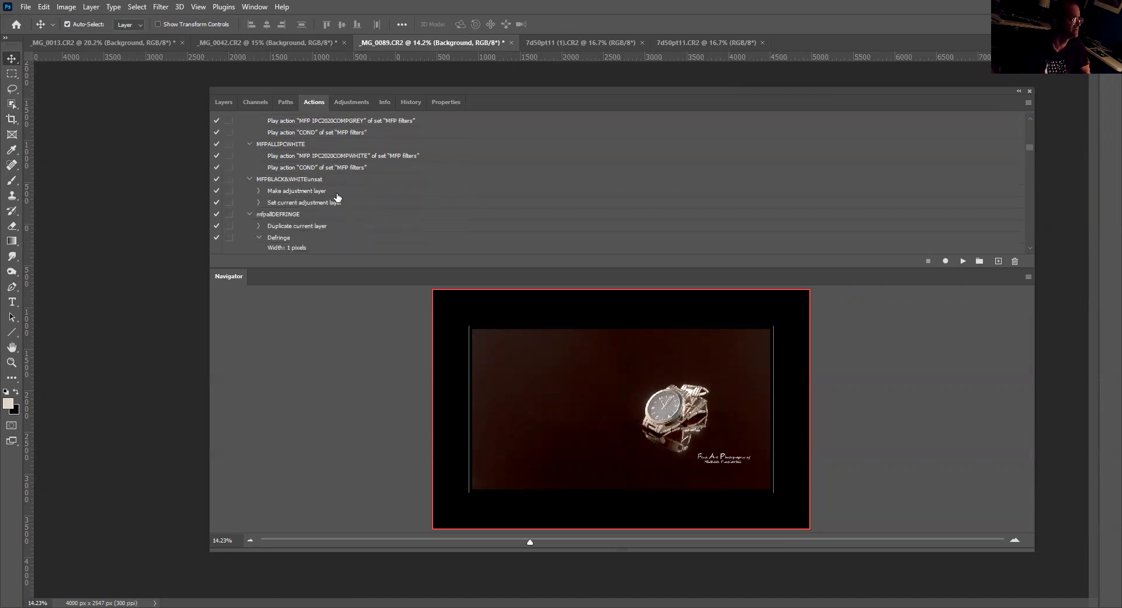
{"action": "scroll", "coordinate": [342, 194], "scroll_direction": "down", "scroll_amount": 4}
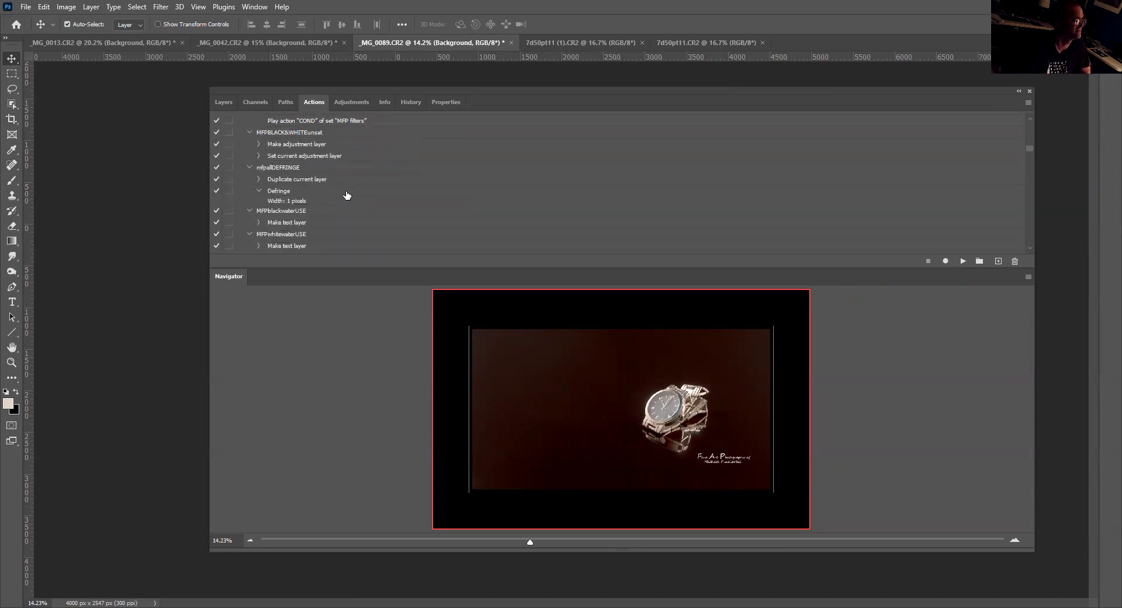
{"action": "scroll", "coordinate": [349, 193], "scroll_direction": "down", "scroll_amount": 6}
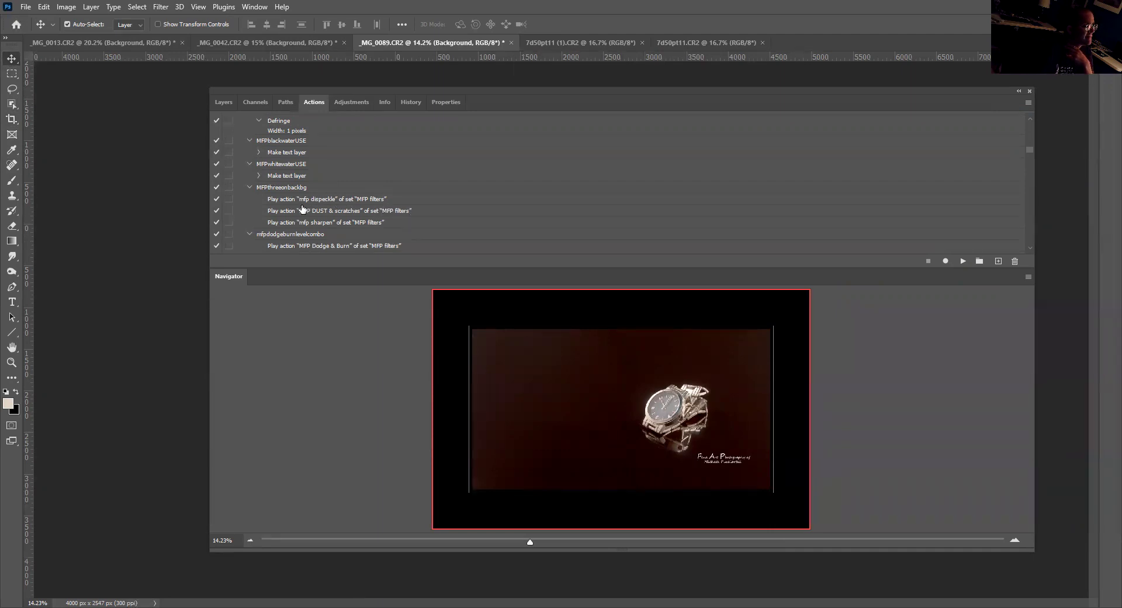
{"action": "scroll", "coordinate": [317, 232], "scroll_direction": "down", "scroll_amount": 4}
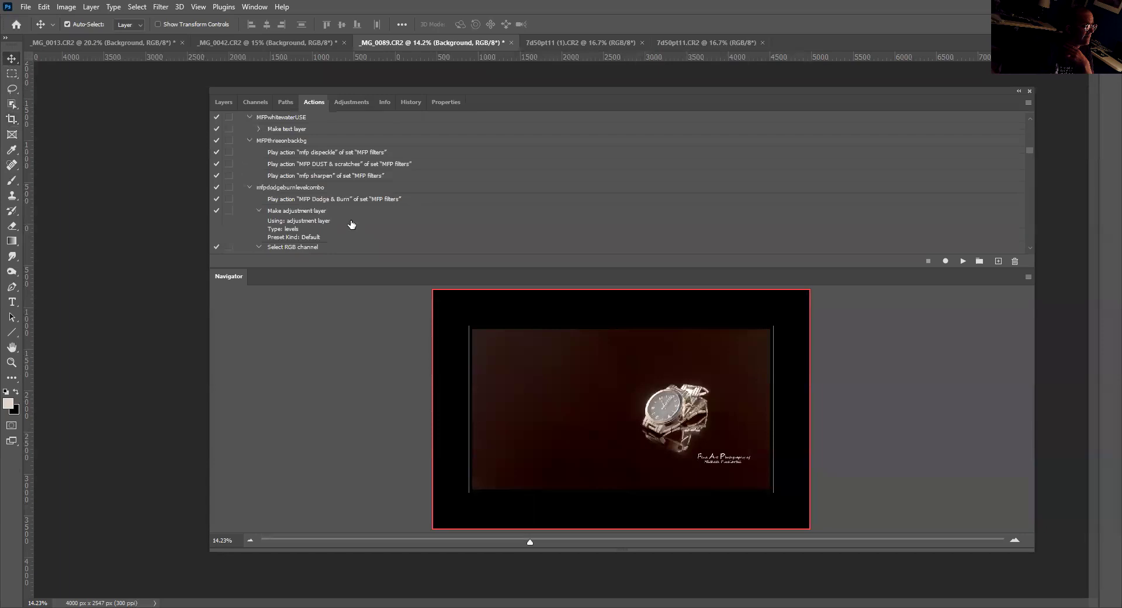
{"action": "scroll", "coordinate": [339, 225], "scroll_direction": "down", "scroll_amount": 6}
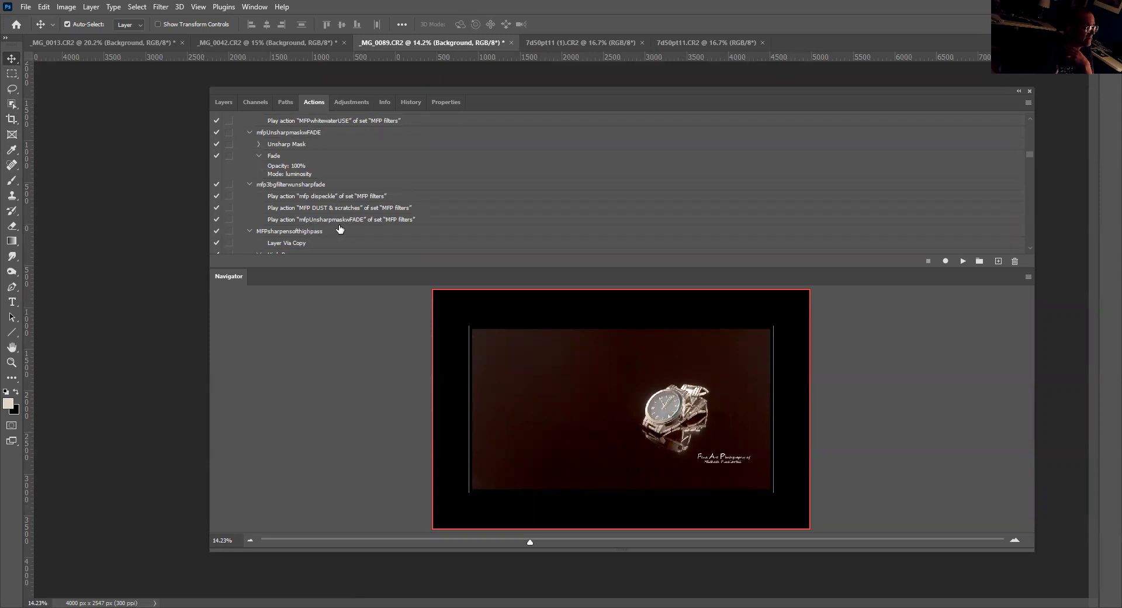
{"action": "scroll", "coordinate": [330, 230], "scroll_direction": "down", "scroll_amount": 6}
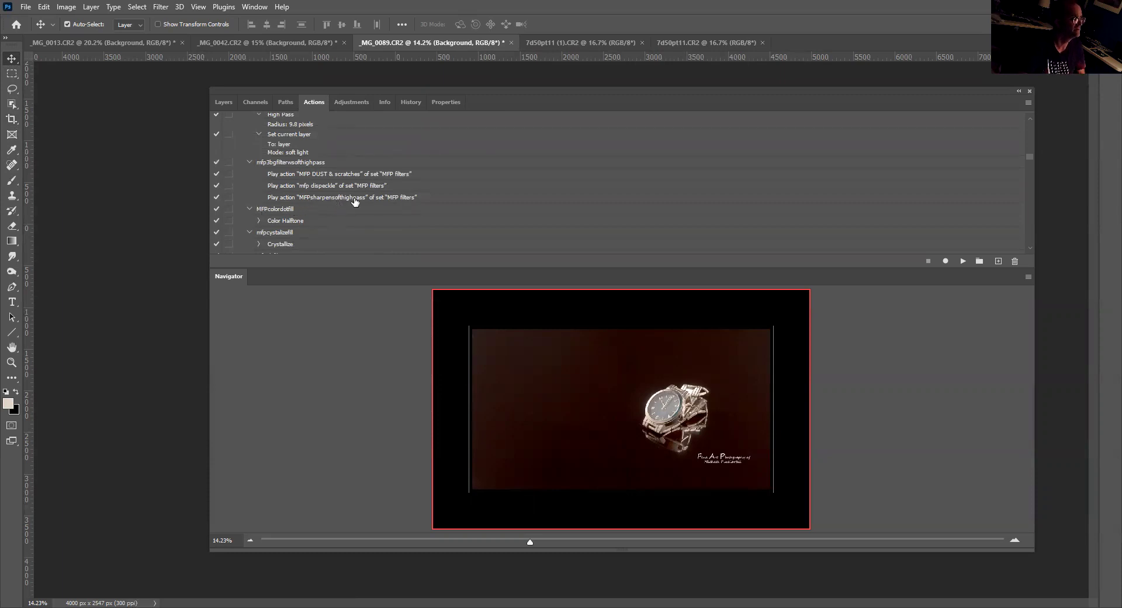
{"action": "scroll", "coordinate": [321, 188], "scroll_direction": "up", "scroll_amount": 1}
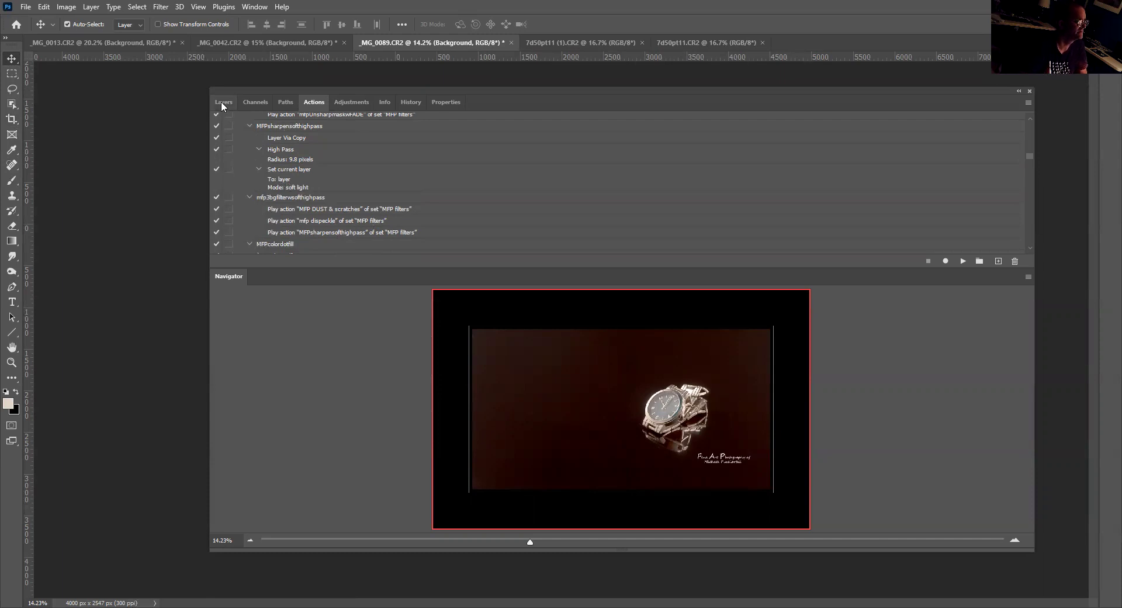
{"action": "scroll", "coordinate": [300, 184], "scroll_direction": "up", "scroll_amount": 5}
{"action": "scroll", "coordinate": [297, 199], "scroll_direction": "up", "scroll_amount": 4}
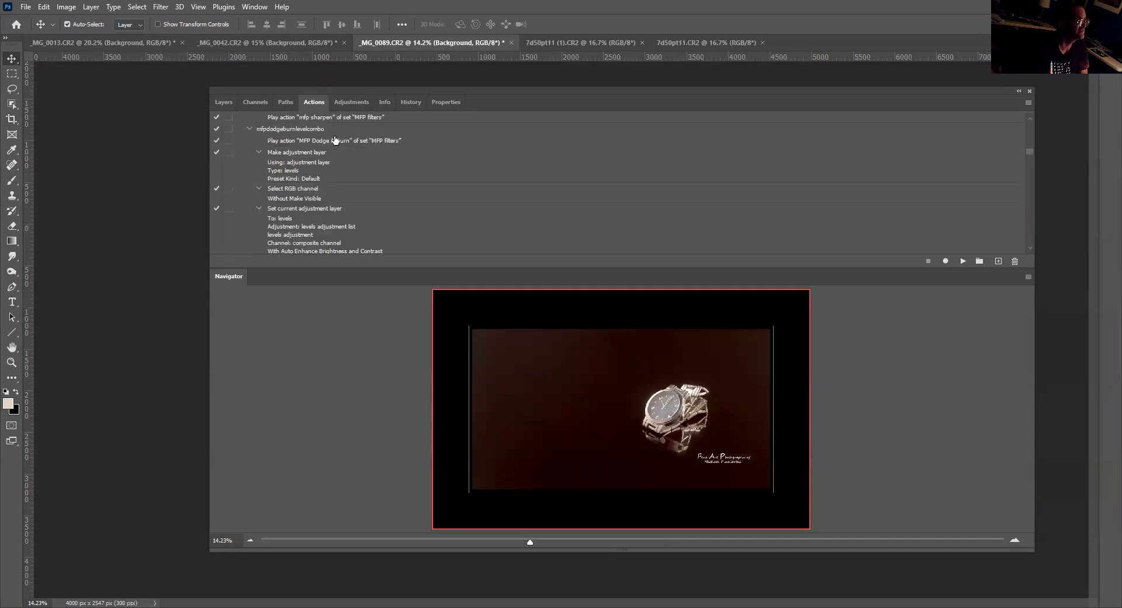
{"action": "scroll", "coordinate": [286, 184], "scroll_direction": "down", "scroll_amount": 3}
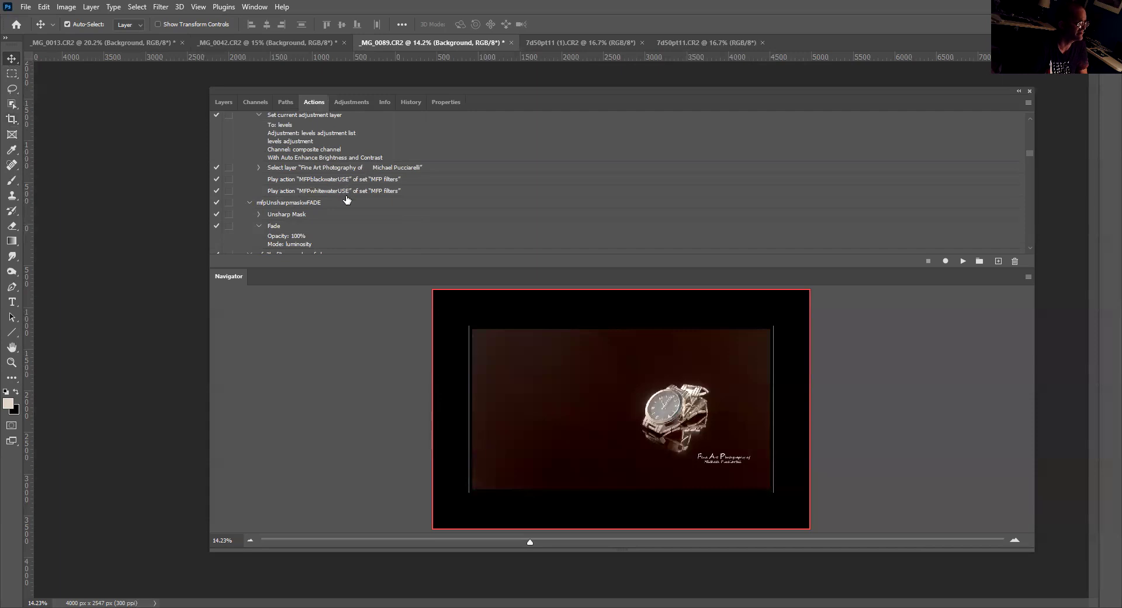
{"action": "left_click", "coordinate": [221, 104]}
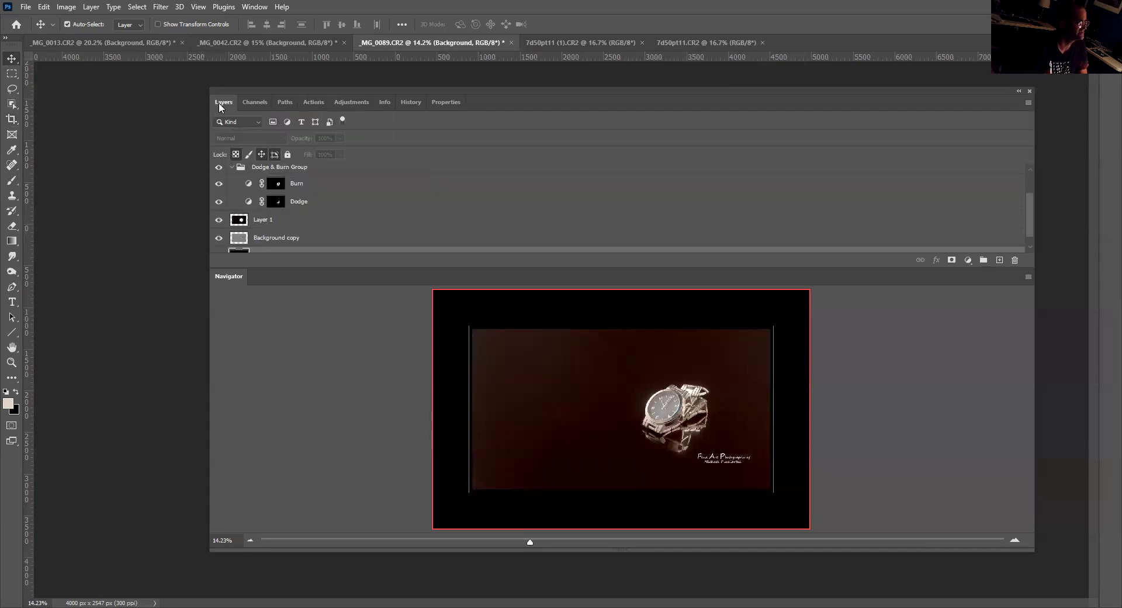
{"action": "left_click", "coordinate": [314, 102]}
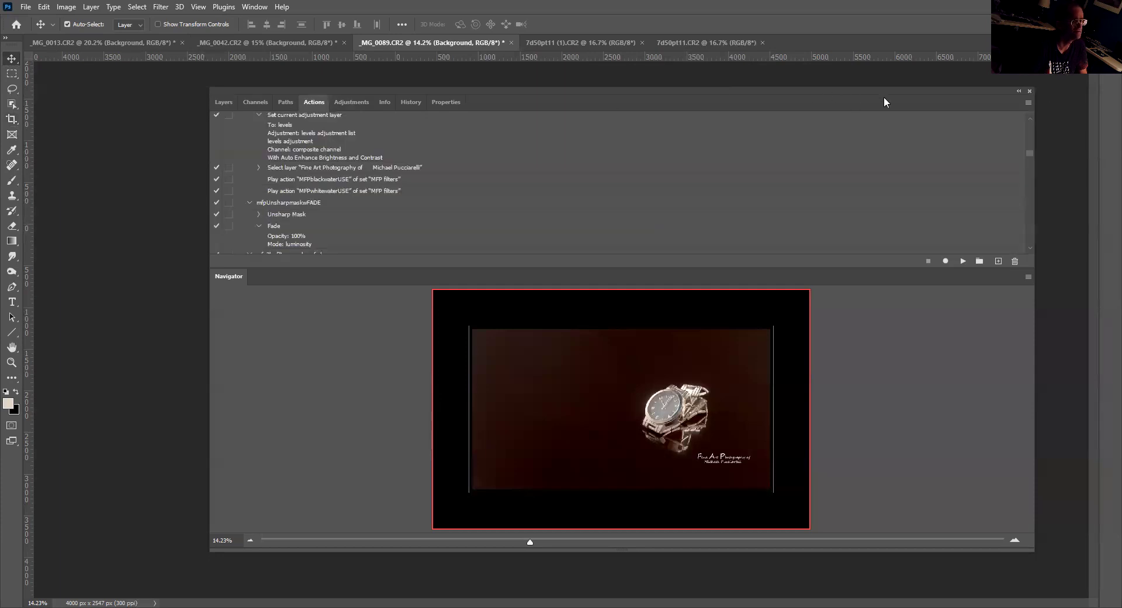
Step: Turn Button Mode back on for the actions, switch to the 7d50pt11 (1).CR2 vase photo and narrow the floating panel group
{"action": "left_click", "coordinate": [1030, 106]}
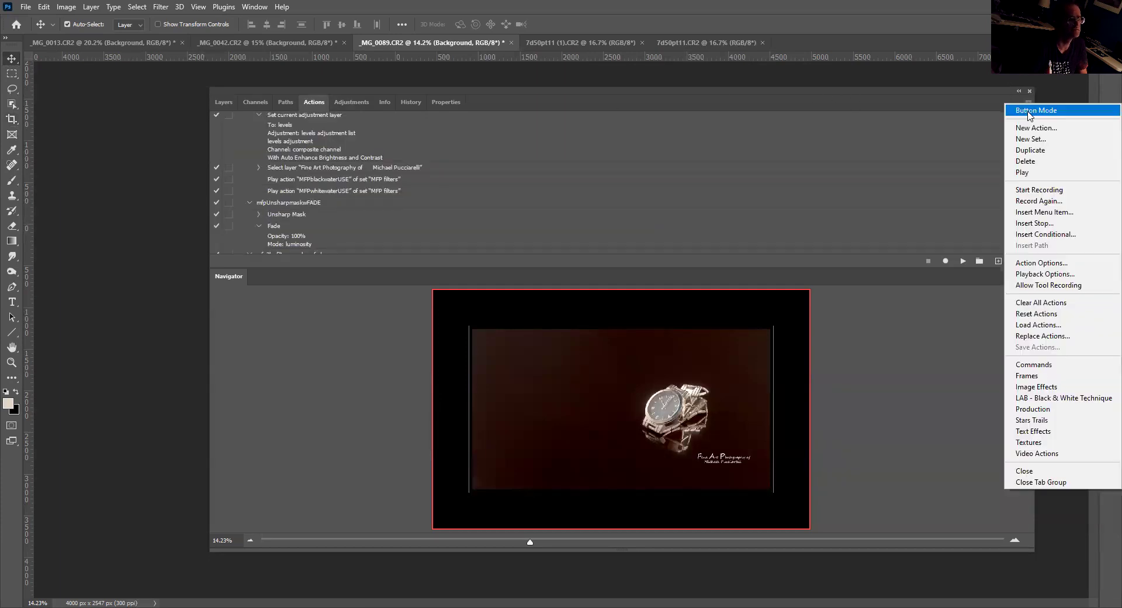
{"action": "left_click", "coordinate": [1034, 111]}
{"action": "left_click", "coordinate": [557, 39]}
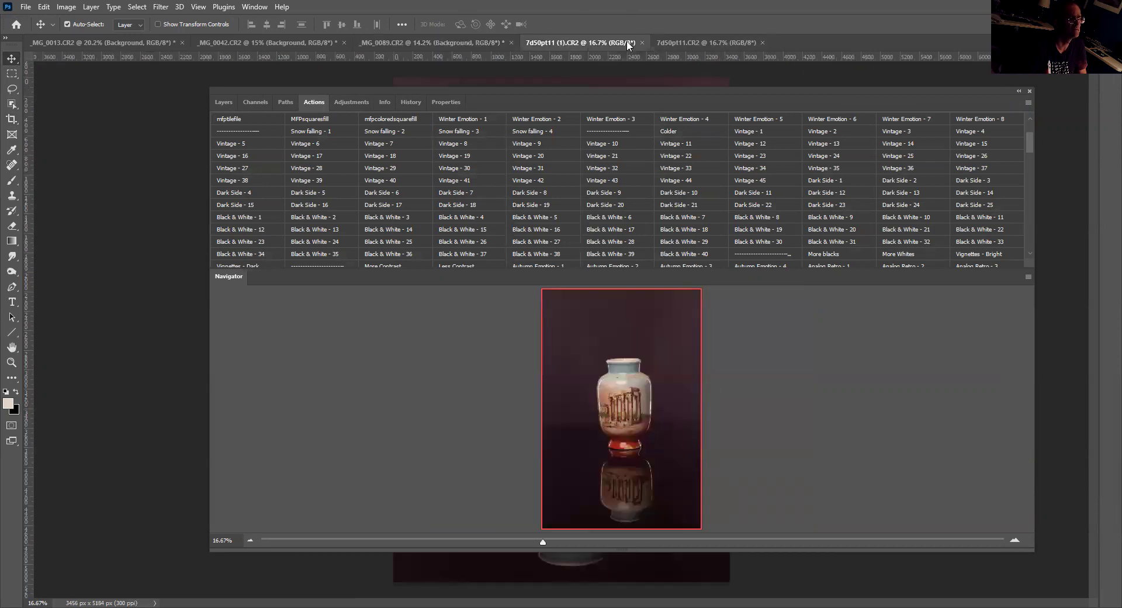
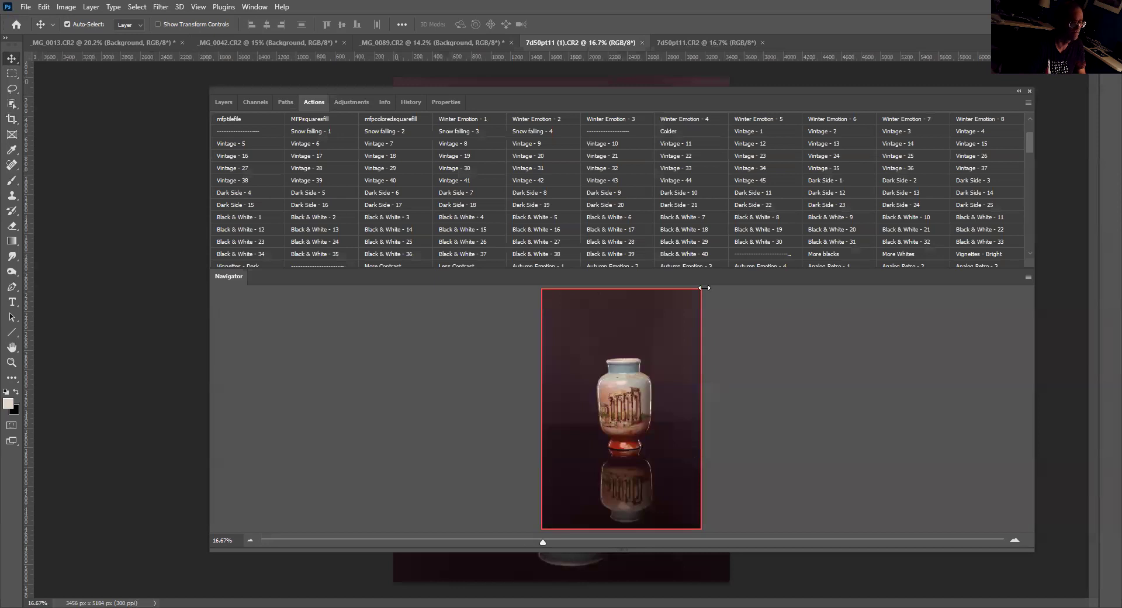
{"action": "left_click_drag", "start_coordinate": [705, 287], "coordinate": [706, 287]}
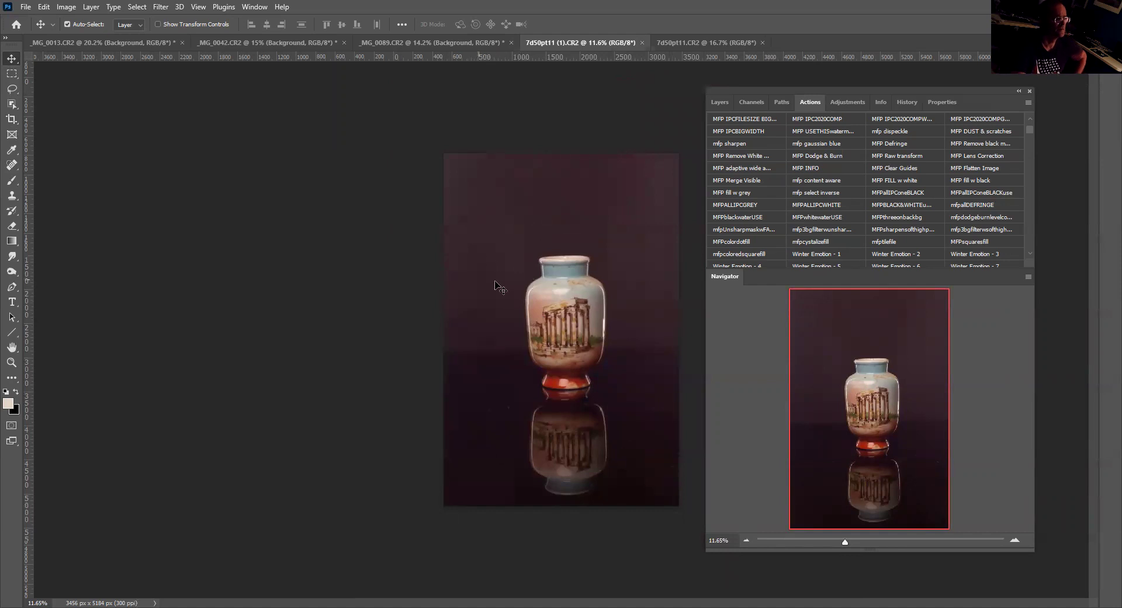
Step: Run the mfpdodgeburnlevelcombo action on the vase photo's Background layer, continuing past the unavailable Select command
{"action": "left_click", "coordinate": [723, 102]}
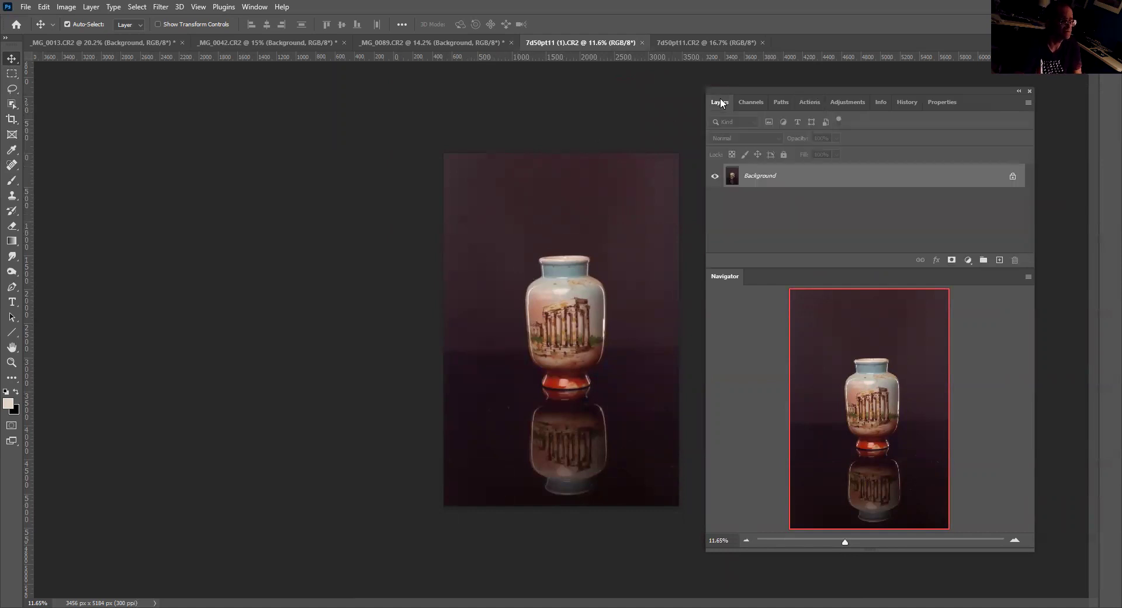
{"action": "left_click", "coordinate": [812, 103]}
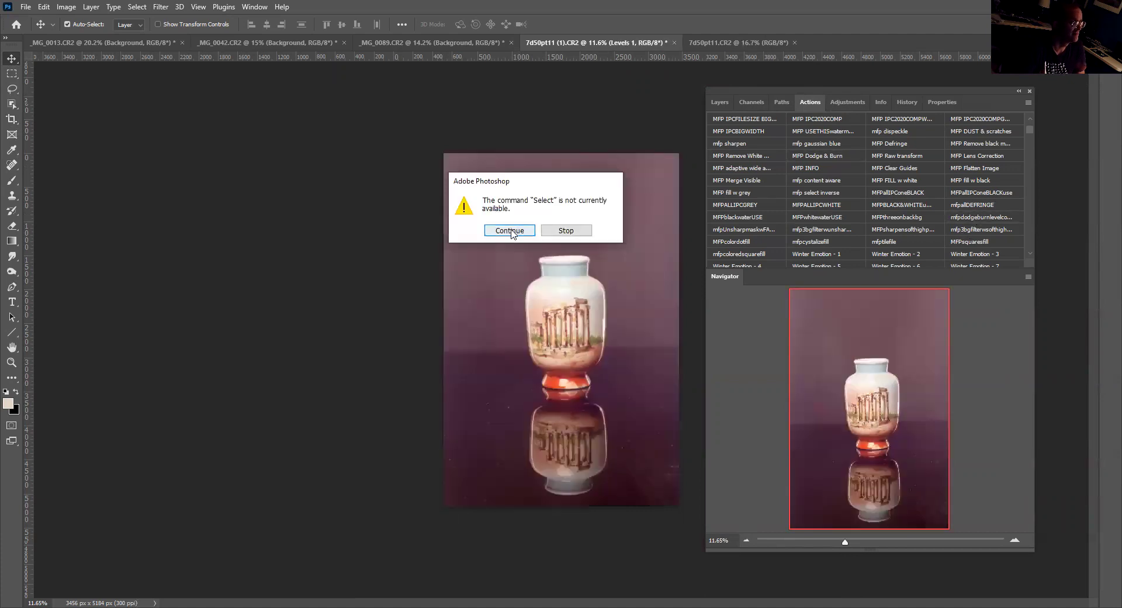
{"action": "left_click", "coordinate": [510, 232]}
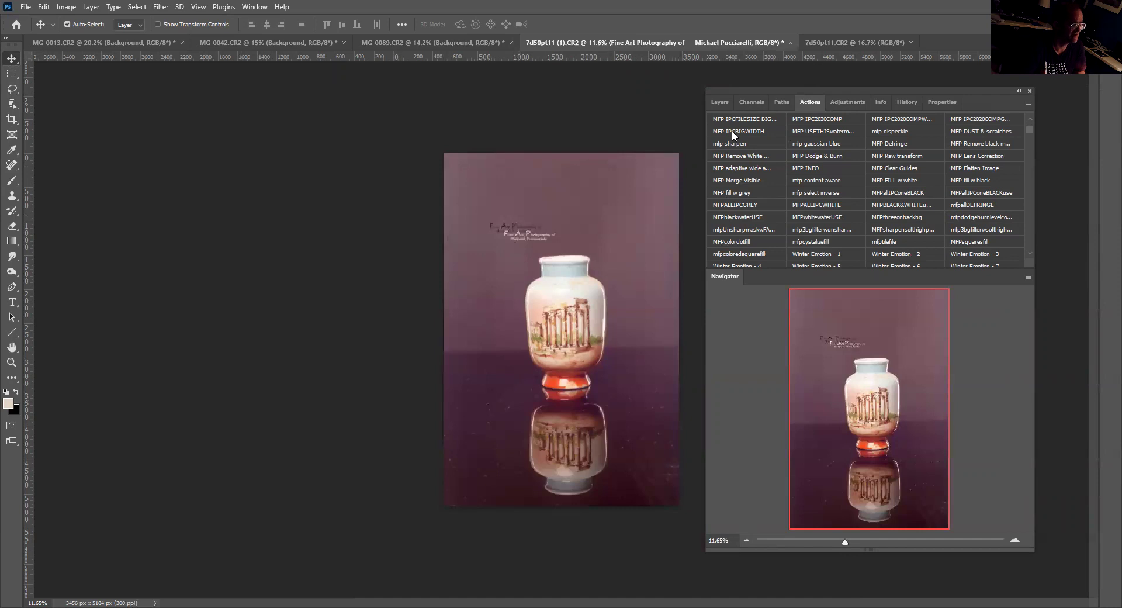
Step: Delete the black watermark text layer and move the white watermark to the lower-right corner of the vase photo
{"action": "left_click", "coordinate": [719, 102]}
{"action": "left_click", "coordinate": [715, 199]}
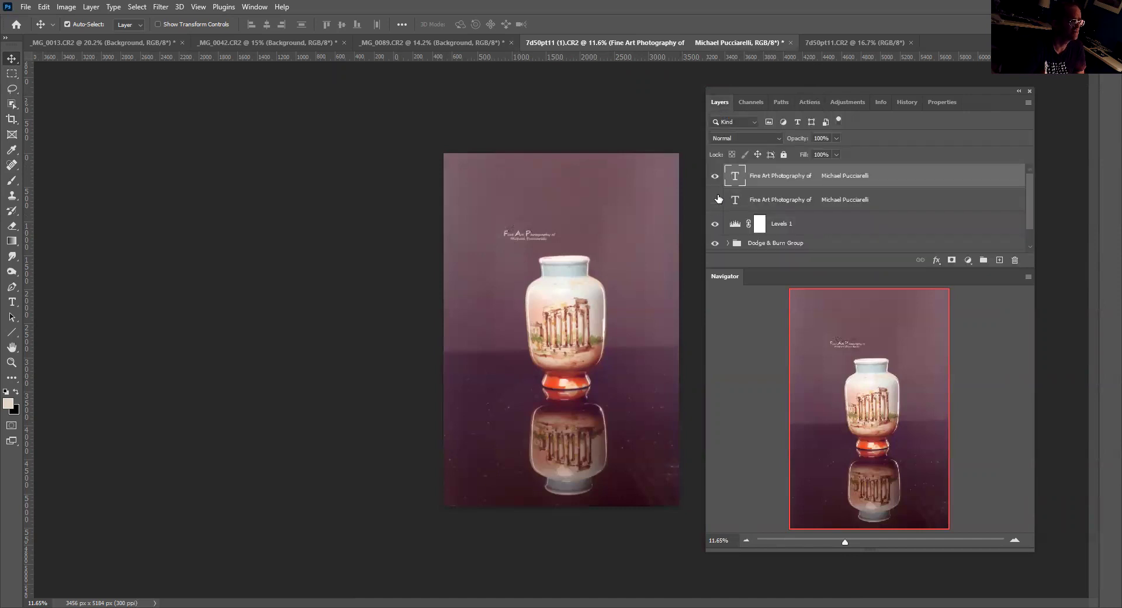
{"action": "left_click", "coordinate": [756, 200]}
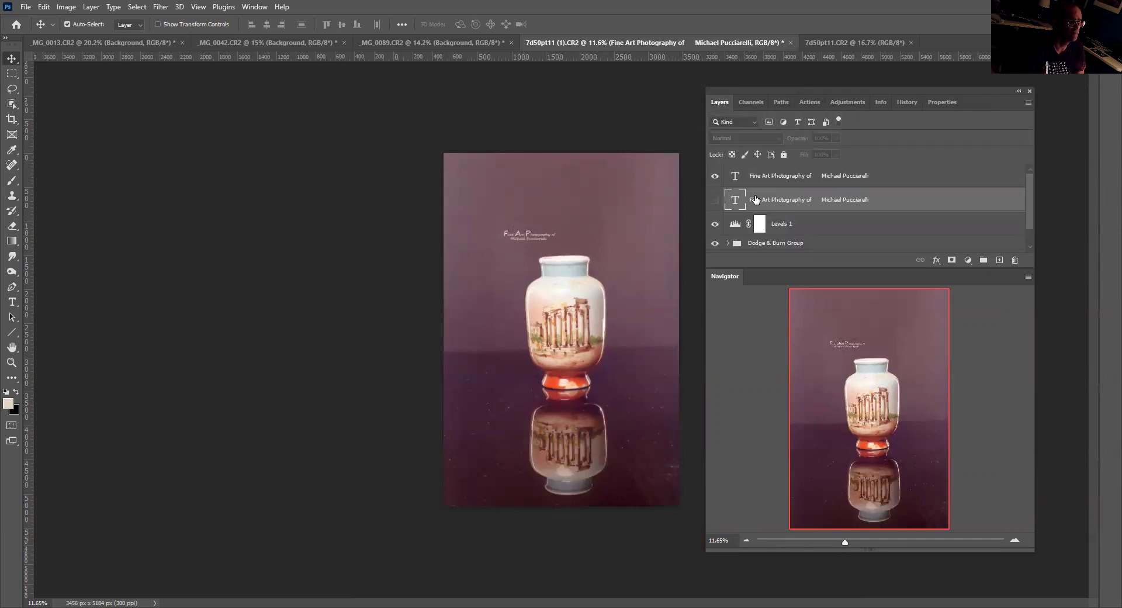
{"action": "left_click", "coordinate": [1014, 261]}
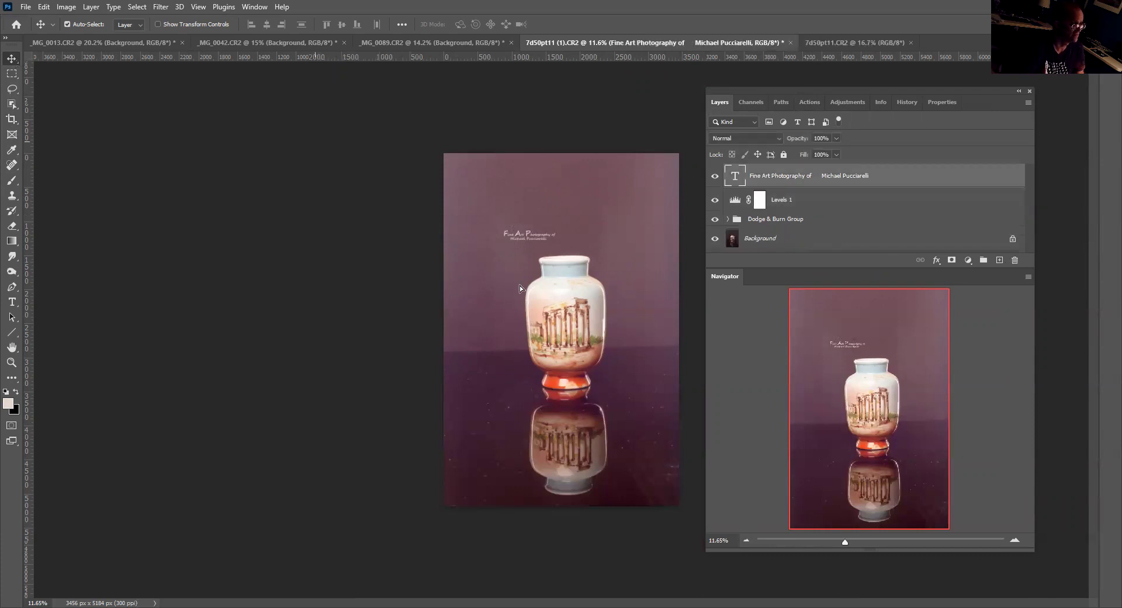
{"action": "left_click_drag", "start_coordinate": [639, 471], "coordinate": [634, 473]}
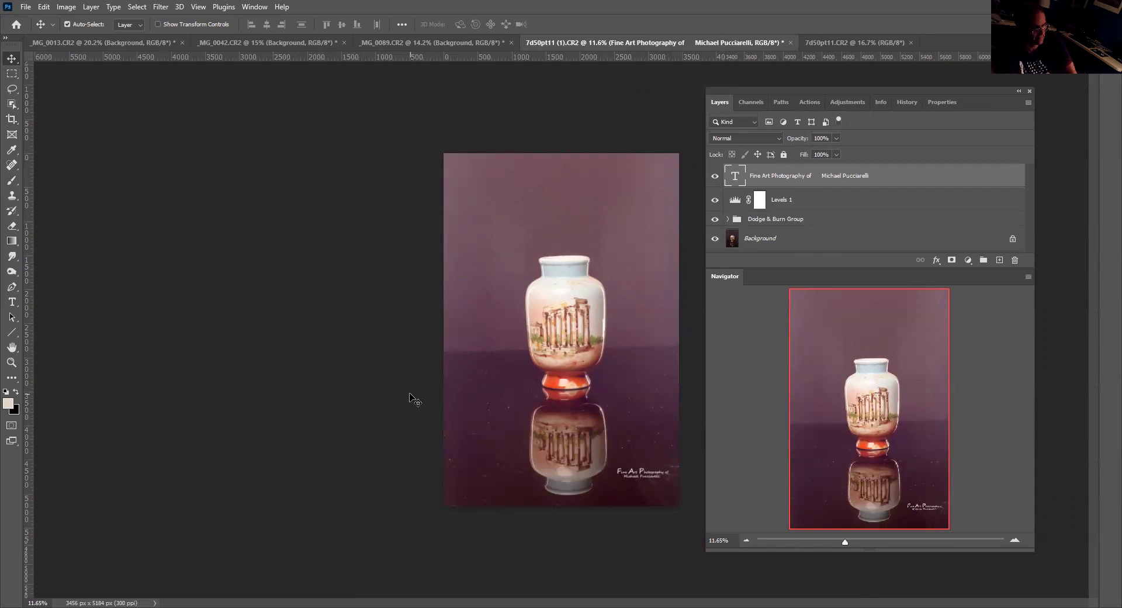
Step: Select the Background layer and place a horizontal guide across the vase near the tabletop's back edge
{"action": "left_click", "coordinate": [762, 239]}
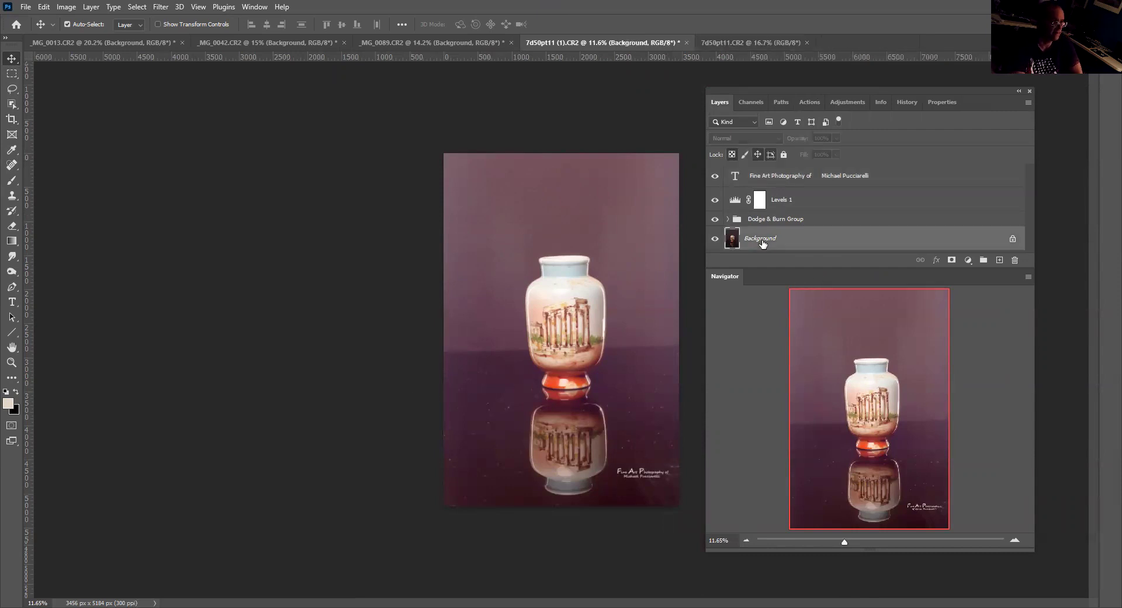
{"action": "left_click", "coordinate": [136, 7]}
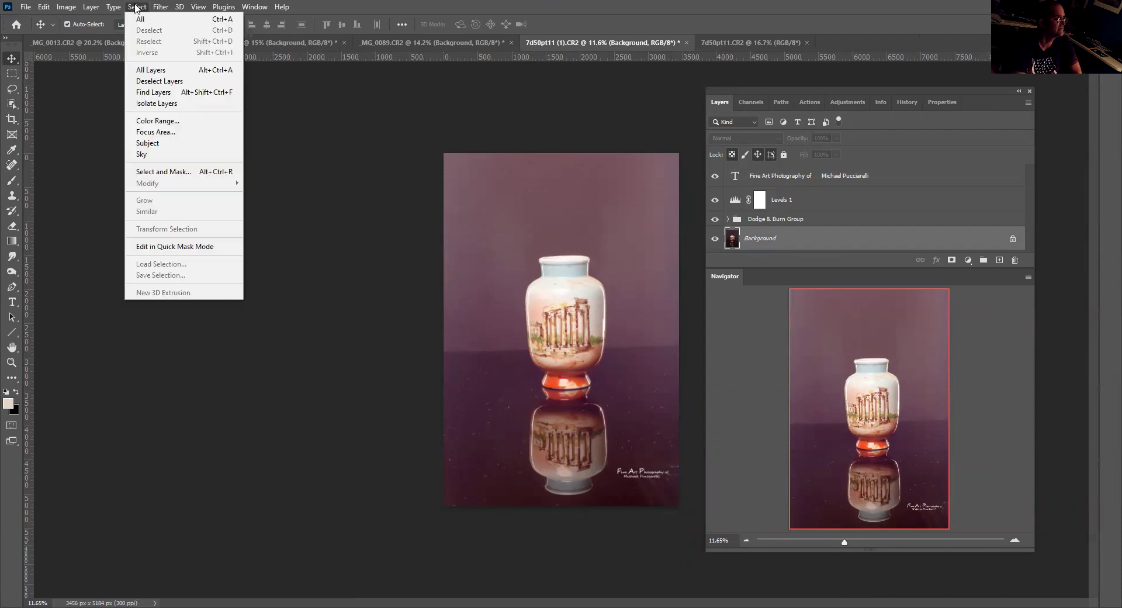
{"action": "left_click", "coordinate": [548, 5]}
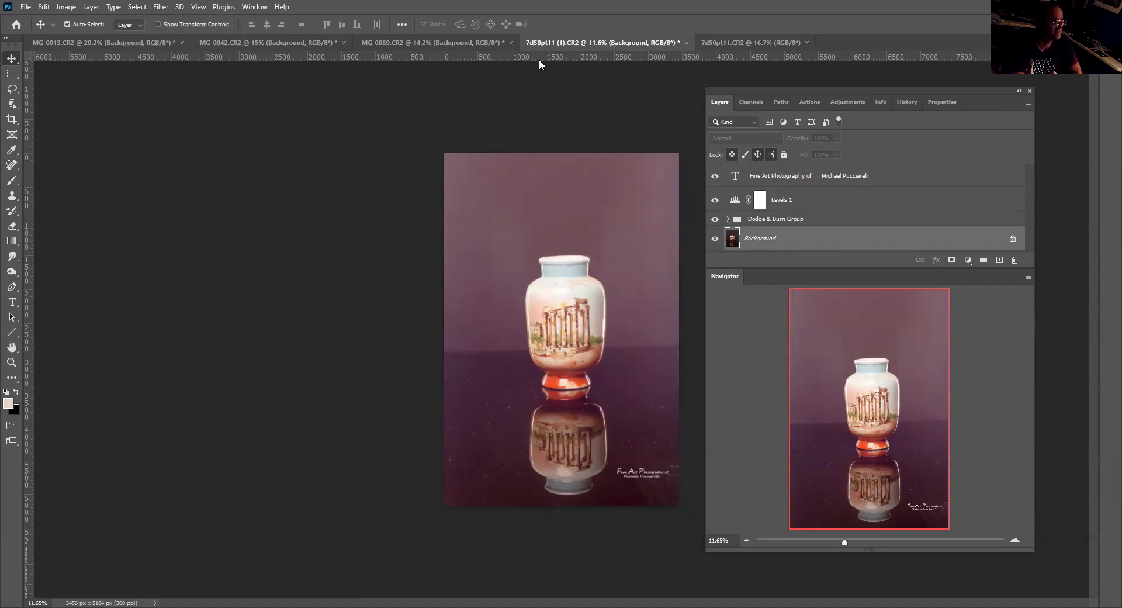
{"action": "key", "text": "ctrl+semicolon"}
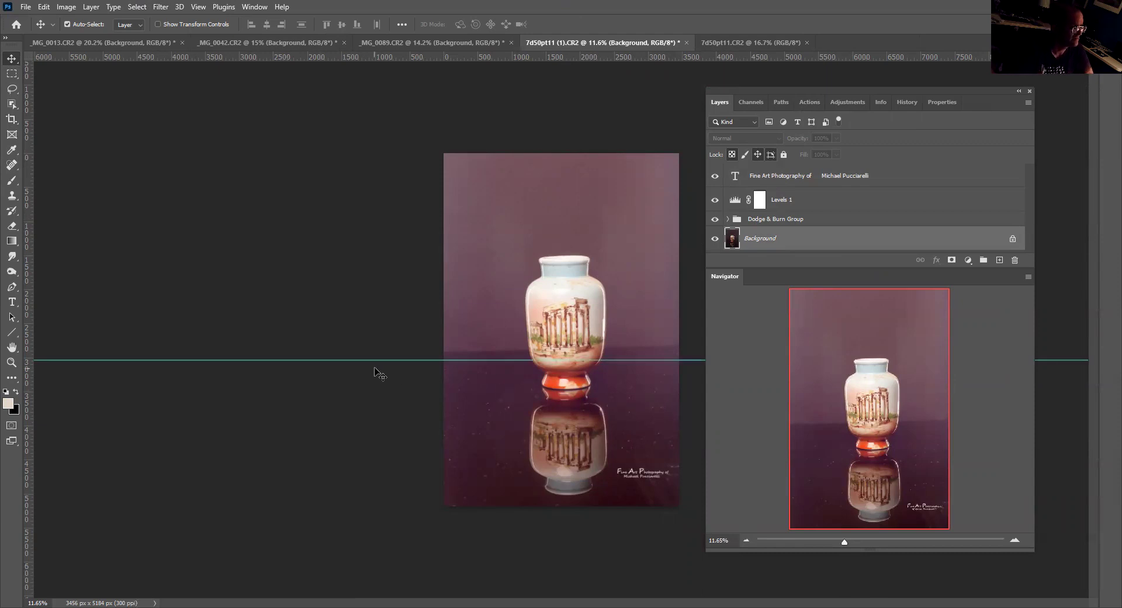
Step: Select the whole Background image and rotate it slightly clockwise with Free Transform to level the tabletop edge, ending with no selection
{"action": "key", "text": "ctrl+a"}
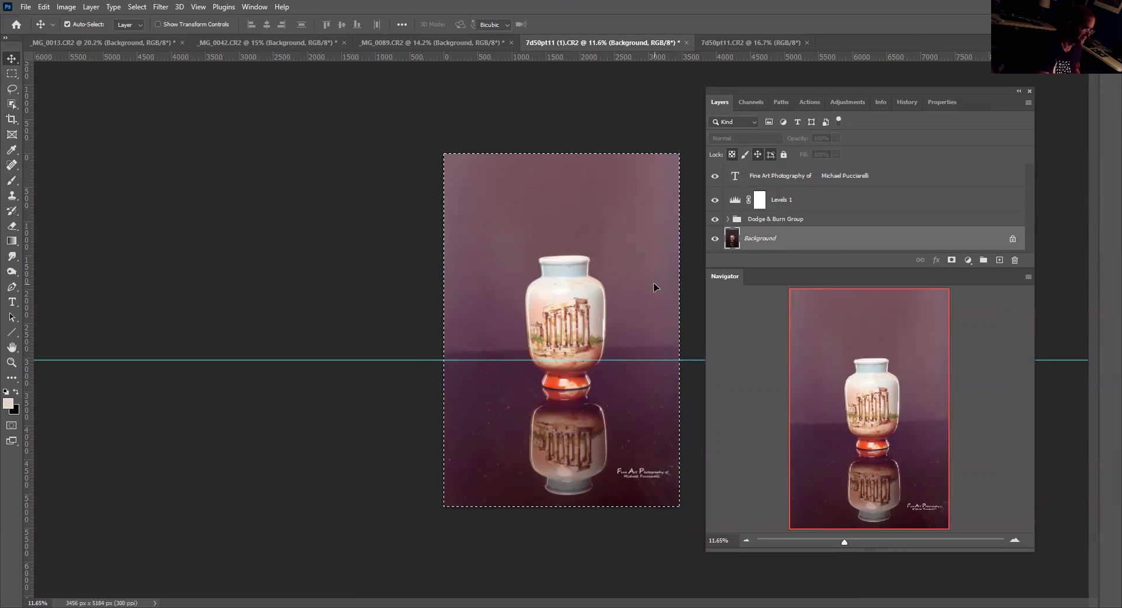
{"action": "key", "text": "ctrl+t"}
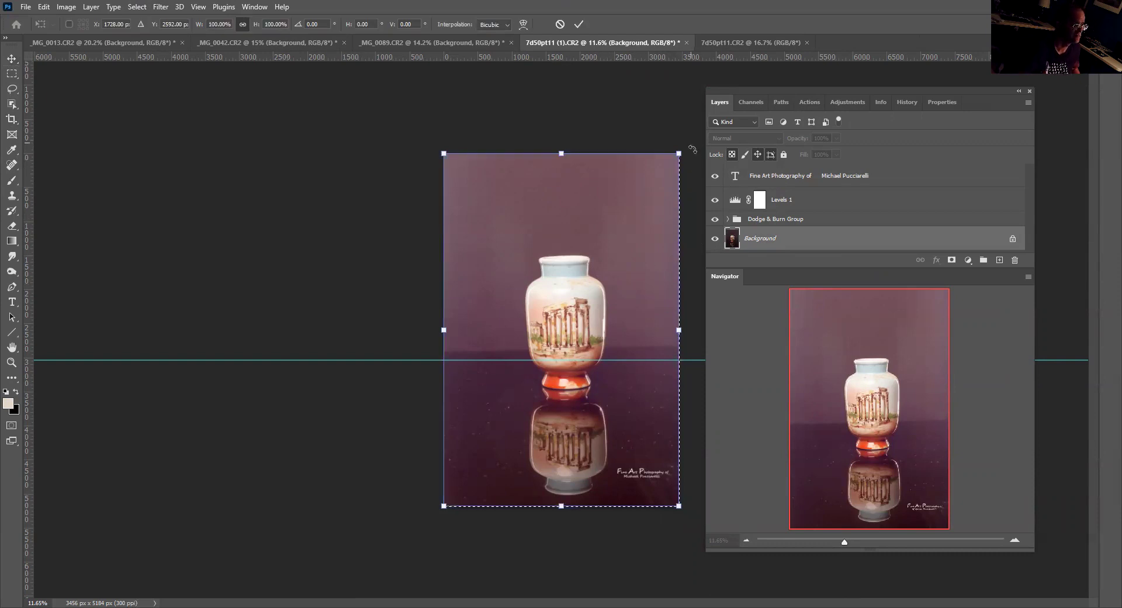
{"action": "left_click_drag", "start_coordinate": [693, 150], "coordinate": [698, 155]}
{"action": "left_click", "coordinate": [580, 24]}
{"action": "key", "text": "ctrl+d"}
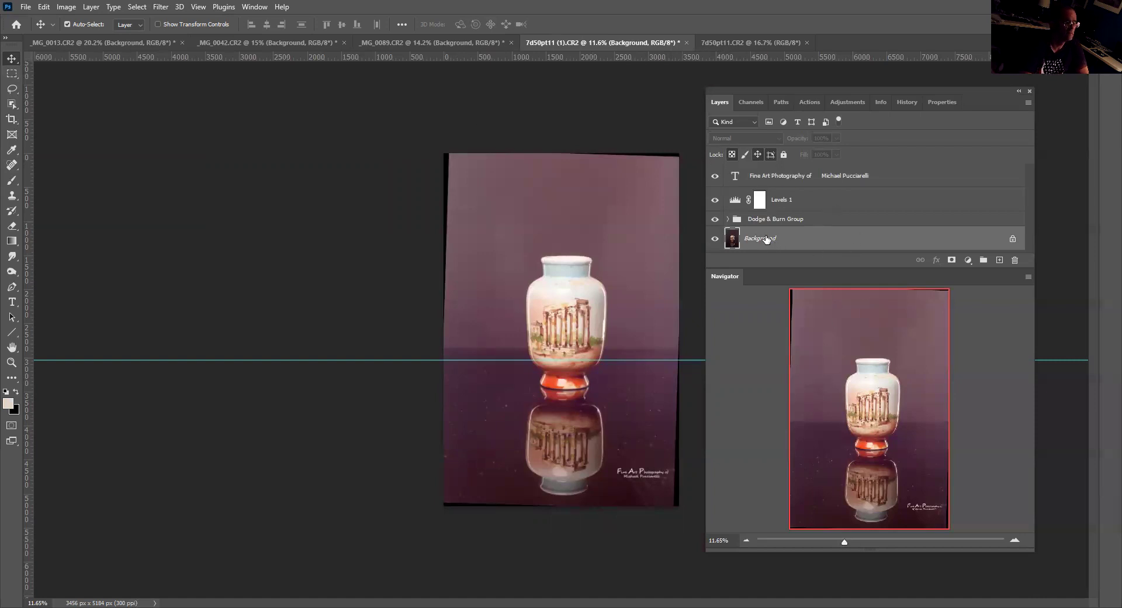
Step: Move the white watermark text to the lower-left corner of the vase photo
{"action": "left_click", "coordinate": [781, 178]}
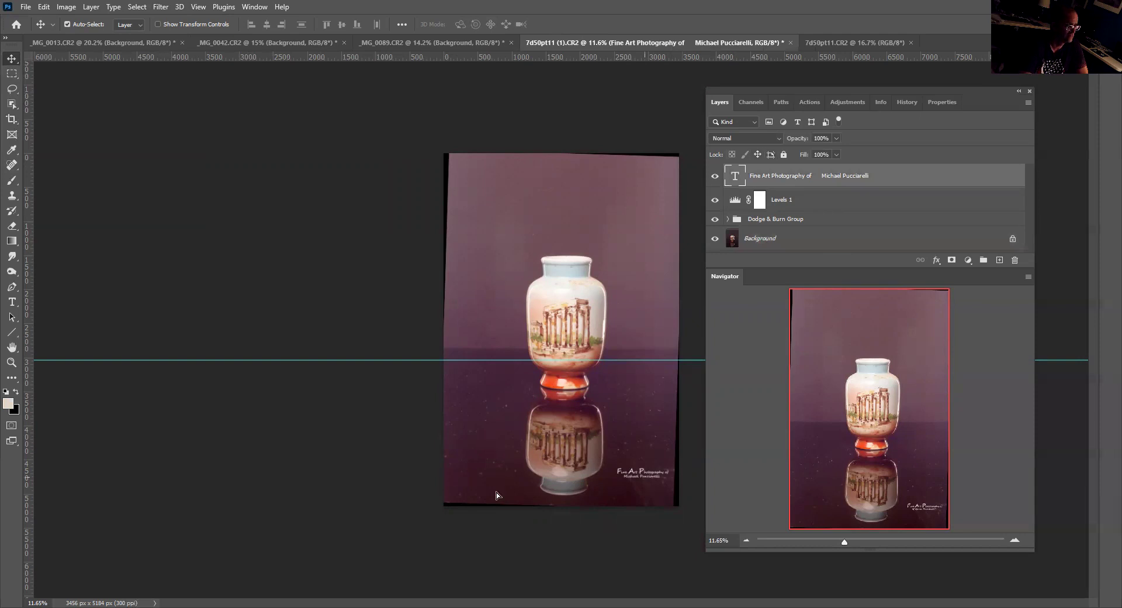
{"action": "left_click_drag", "start_coordinate": [645, 478], "coordinate": [493, 485]}
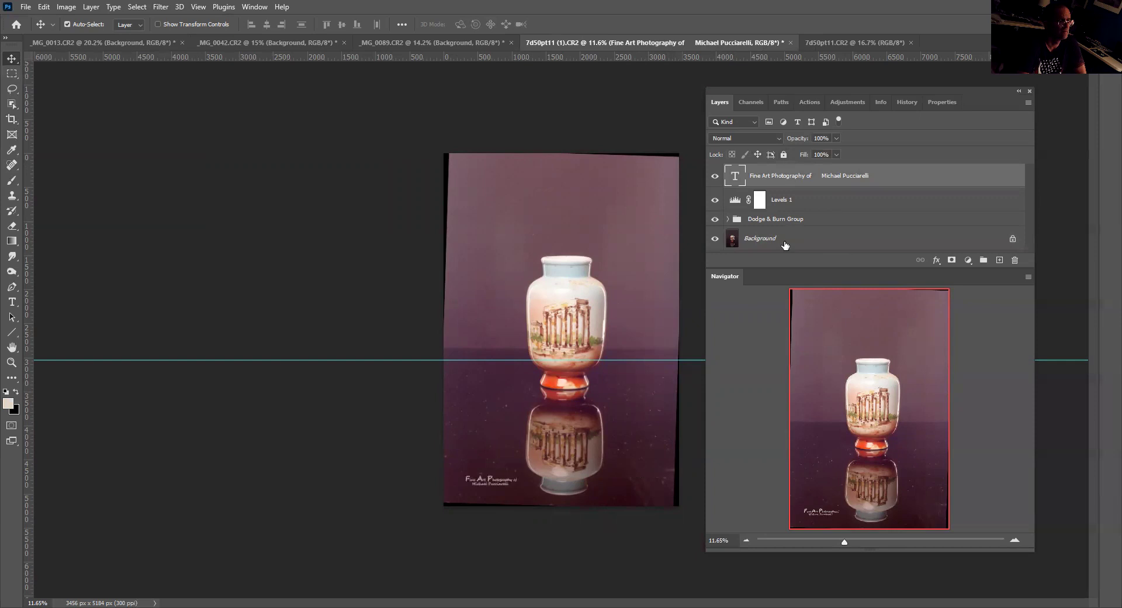
Step: Select the rotated image area on the Background layer with the Object Selection tool, leaving out the black wedges along the edges
{"action": "left_click", "coordinate": [762, 239]}
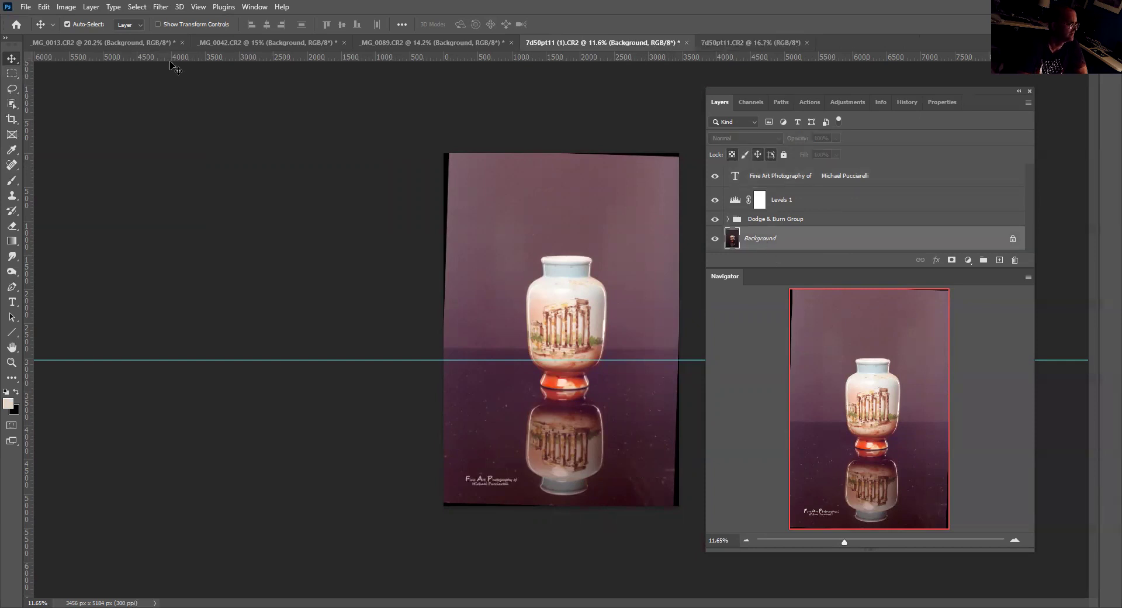
{"action": "left_click", "coordinate": [11, 104]}
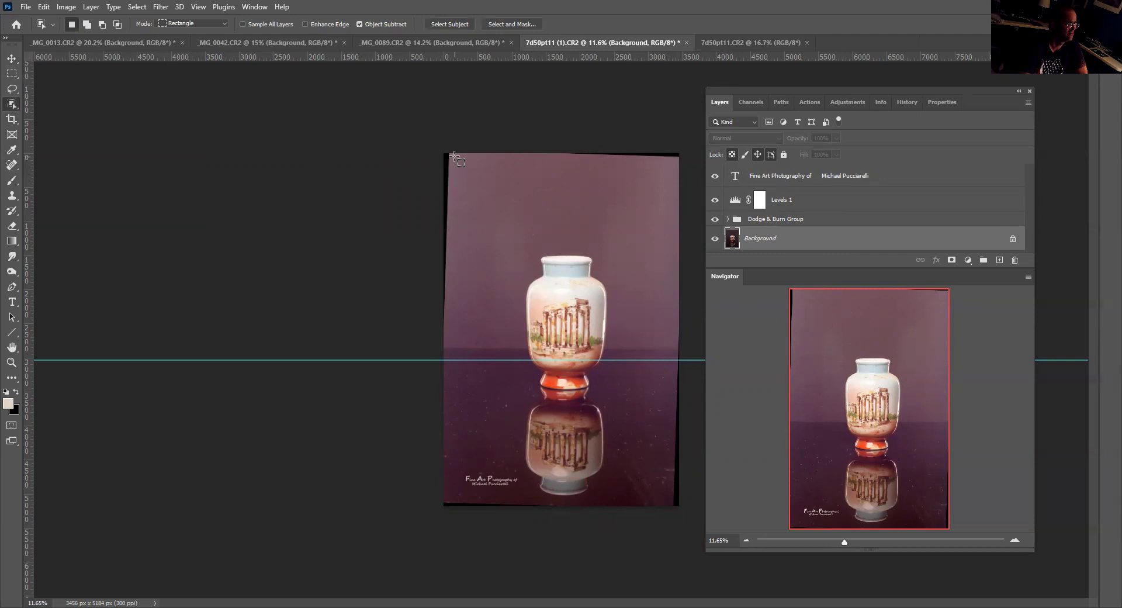
{"action": "left_click_drag", "start_coordinate": [671, 498], "coordinate": [673, 499]}
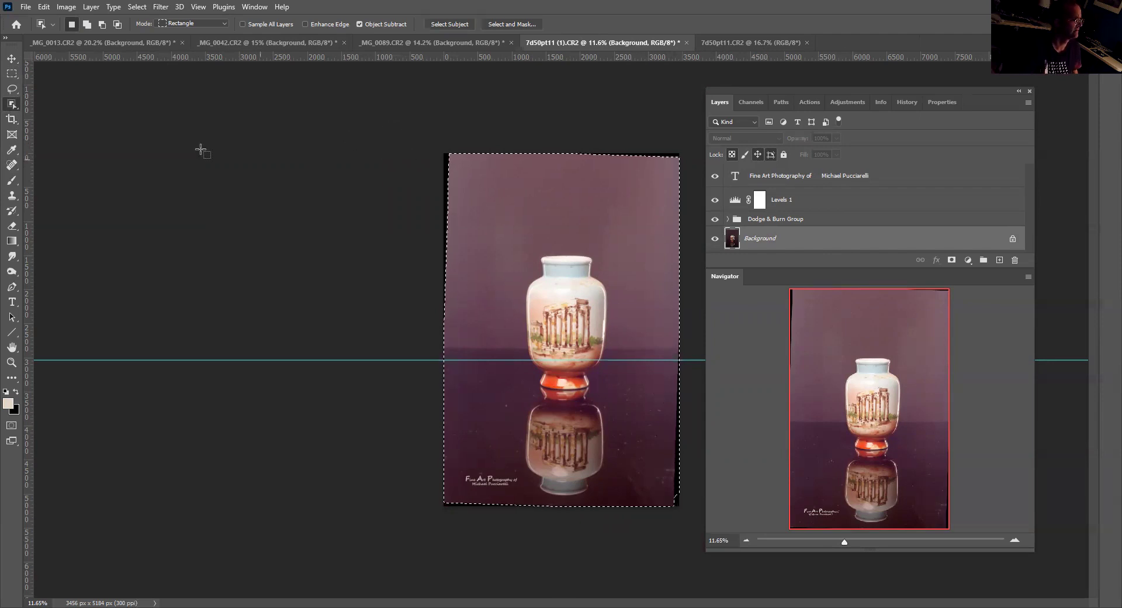
Step: Clear the selection around the rotated image area
{"action": "right_click", "coordinate": [12, 105]}
{"action": "left_click", "coordinate": [48, 105]}
{"action": "key", "text": "ctrl+d"}
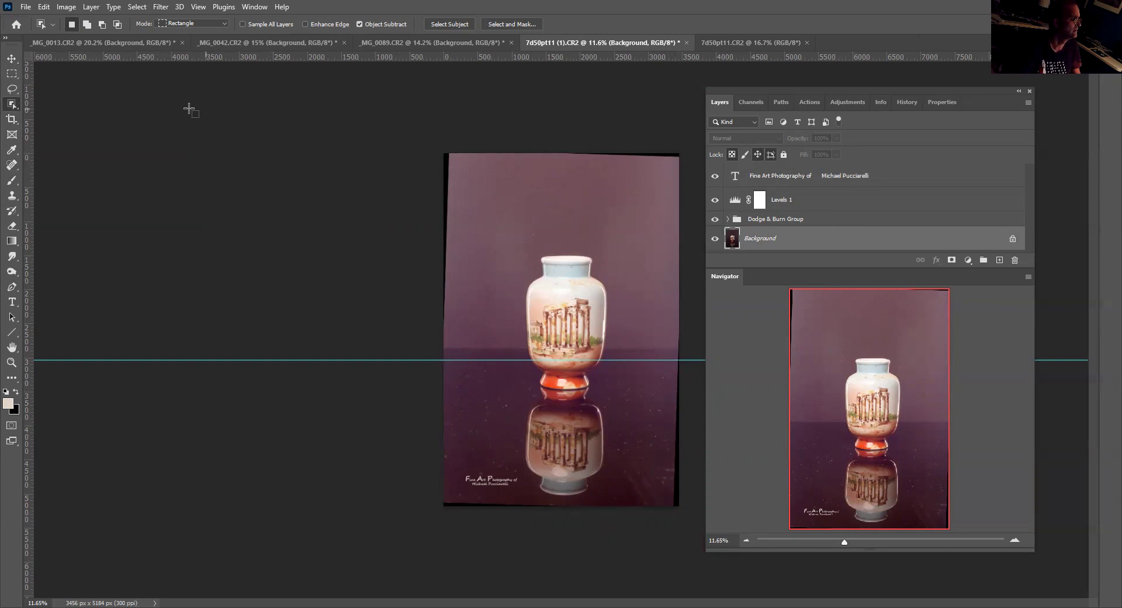
{"action": "left_click", "coordinate": [12, 118]}
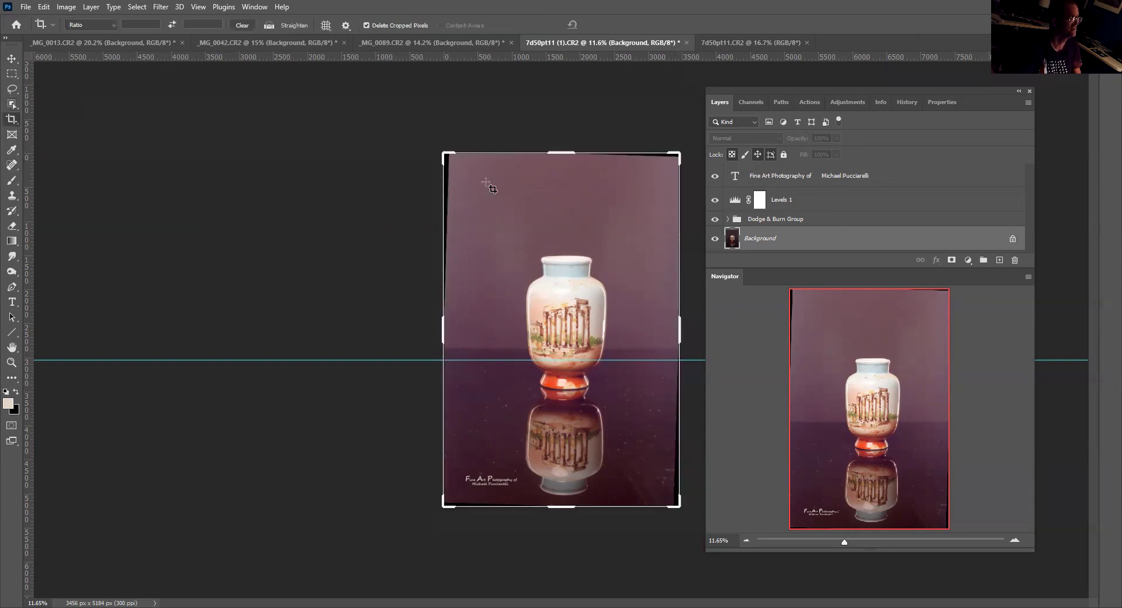
{"action": "left_click_drag", "start_coordinate": [561, 155], "coordinate": [561, 172]}
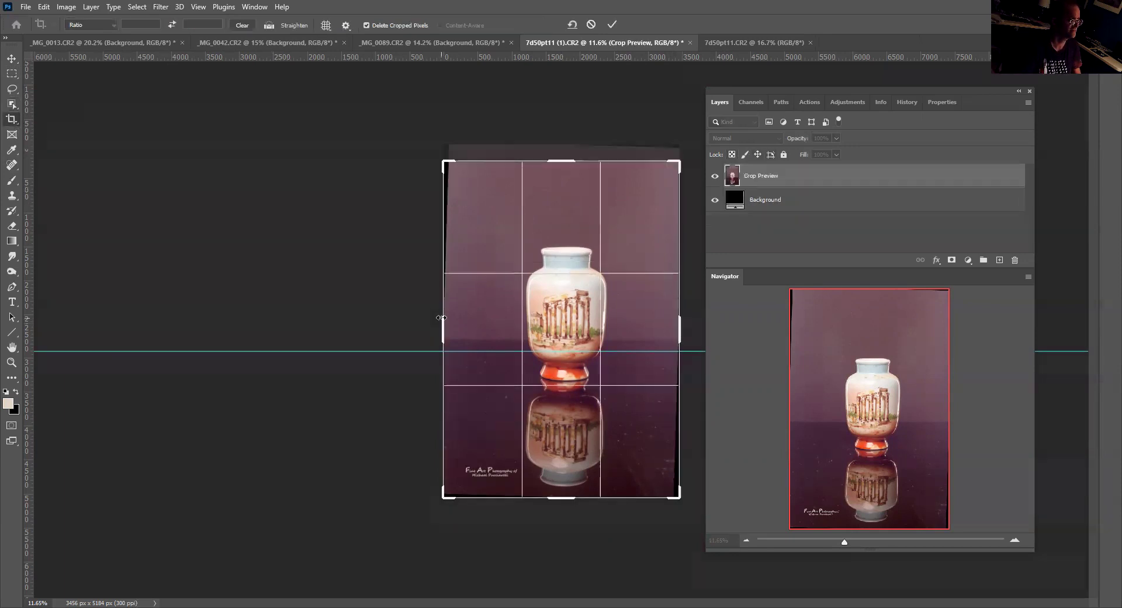
{"action": "left_click_drag", "start_coordinate": [679, 335], "coordinate": [662, 349]}
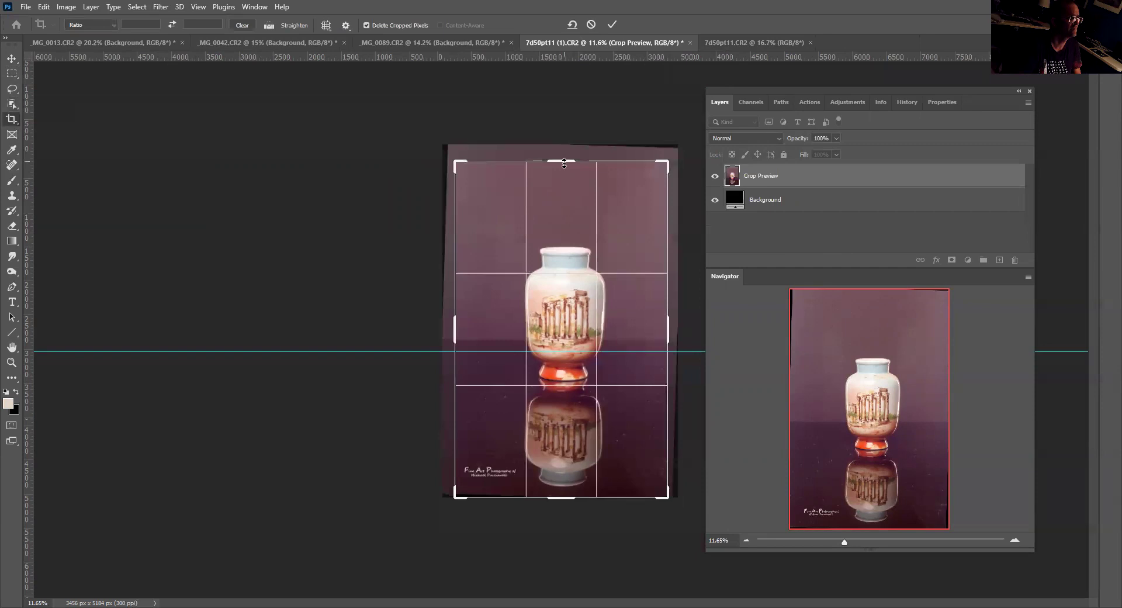
{"action": "left_click_drag", "start_coordinate": [567, 156], "coordinate": [566, 156]}
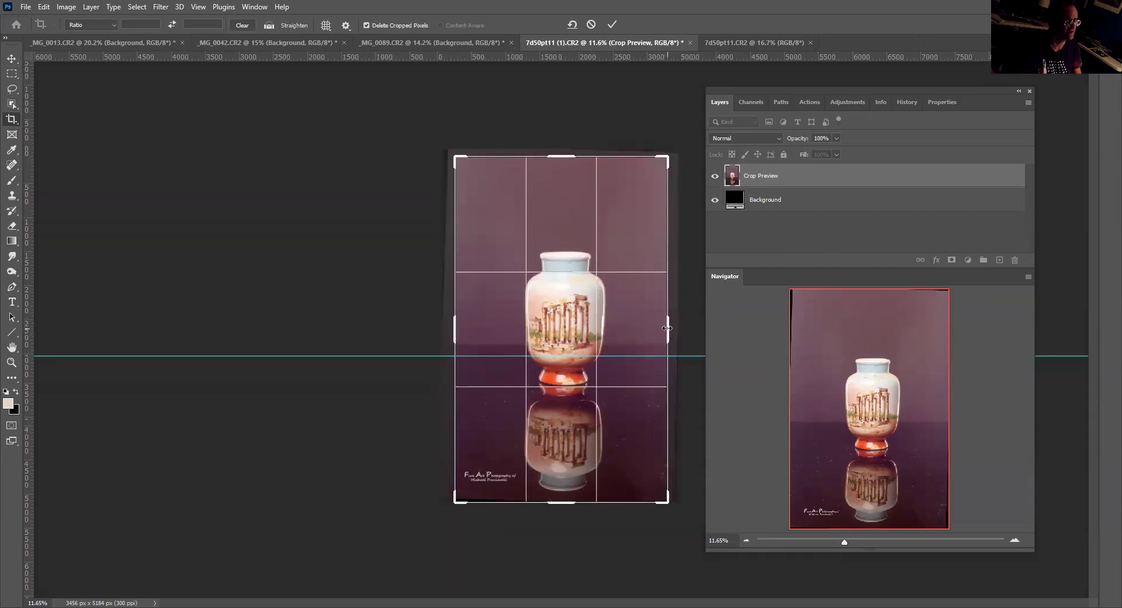
{"action": "left_click_drag", "start_coordinate": [670, 327], "coordinate": [663, 326]}
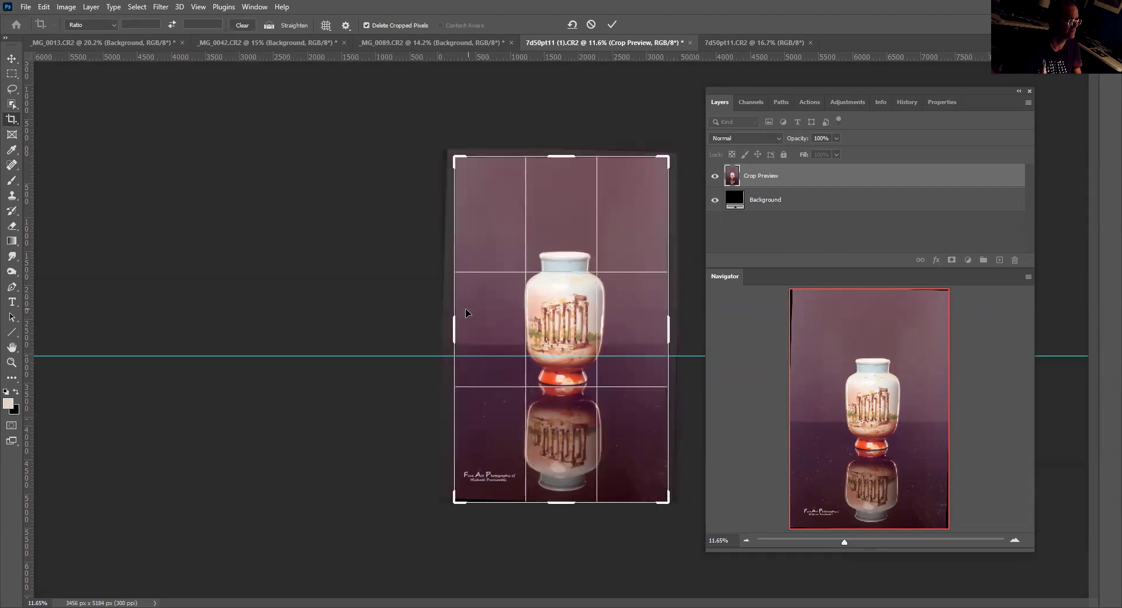
{"action": "left_click", "coordinate": [591, 24]}
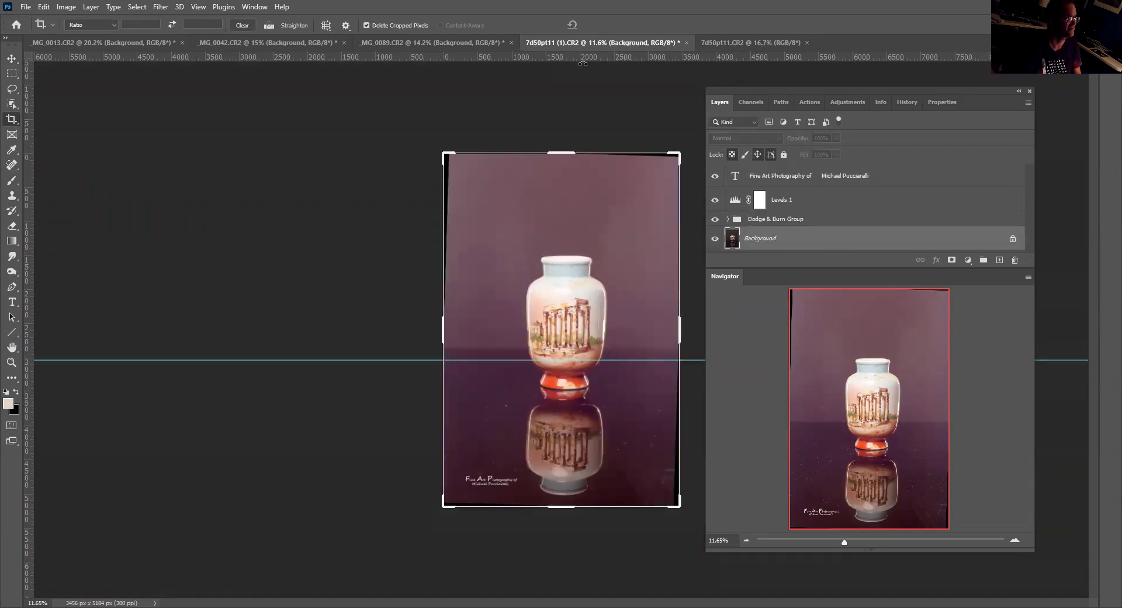
{"action": "left_click", "coordinate": [12, 58]}
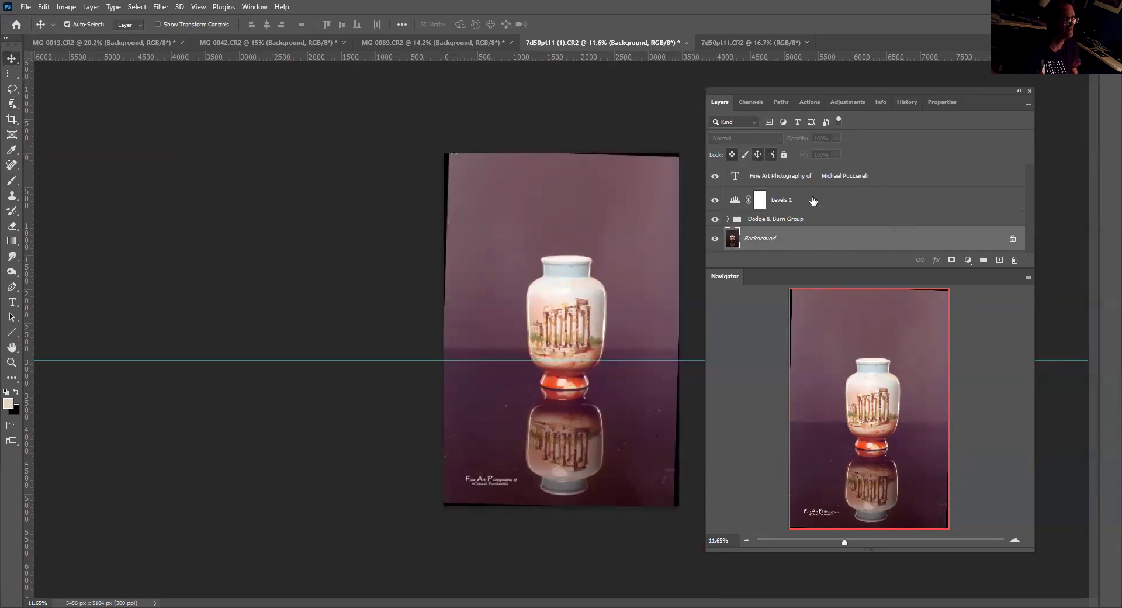
Step: Select a rectangular strip over the right half of the photo's top edge and fill it with Content-Aware at 100% opacity
{"action": "left_click", "coordinate": [12, 74]}
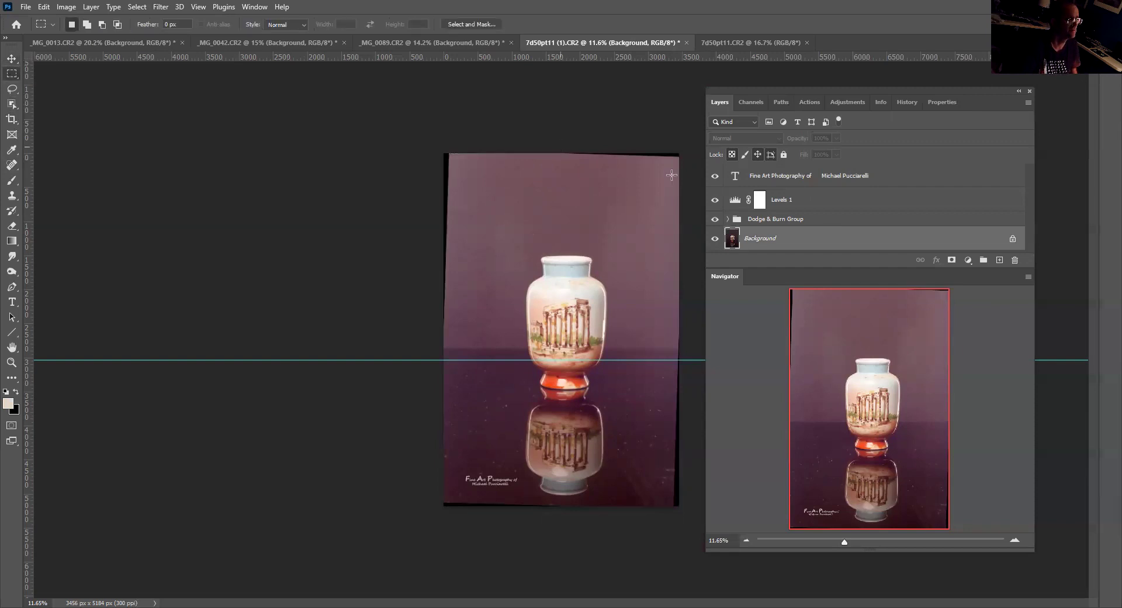
{"action": "left_click_drag", "start_coordinate": [682, 179], "coordinate": [560, 152]}
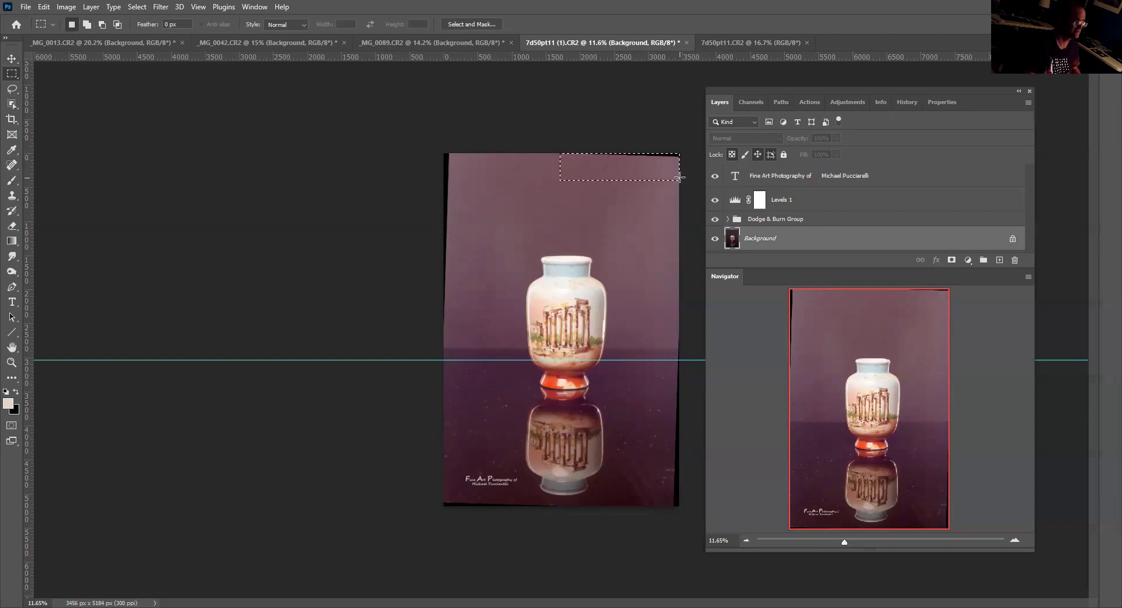
{"action": "key", "text": "shift"}
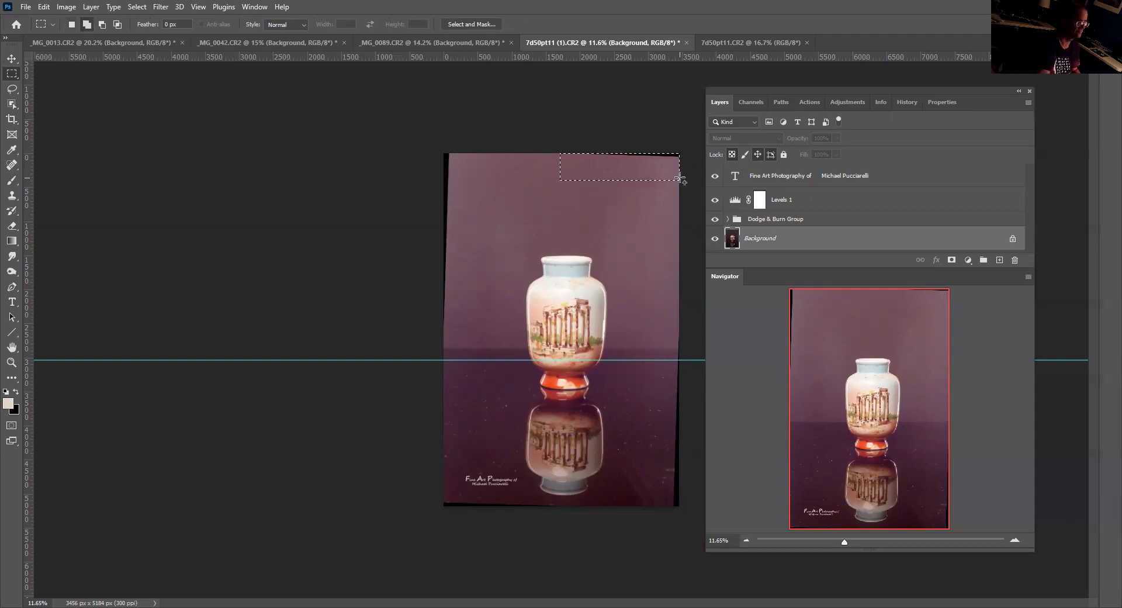
{"action": "key", "text": "shift+BackSpace"}
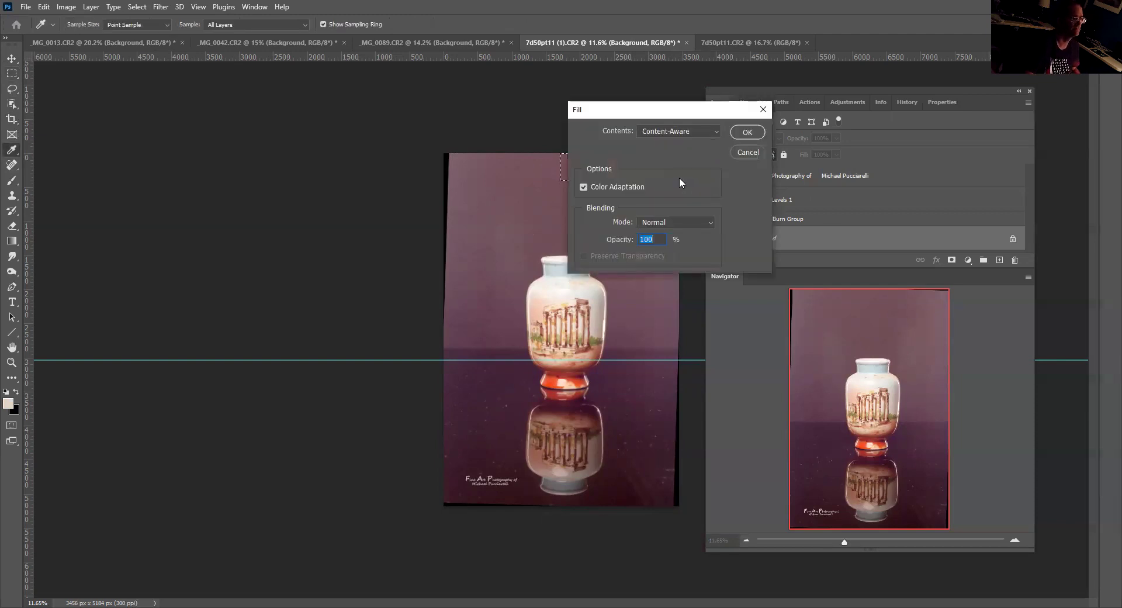
{"action": "left_click", "coordinate": [748, 136]}
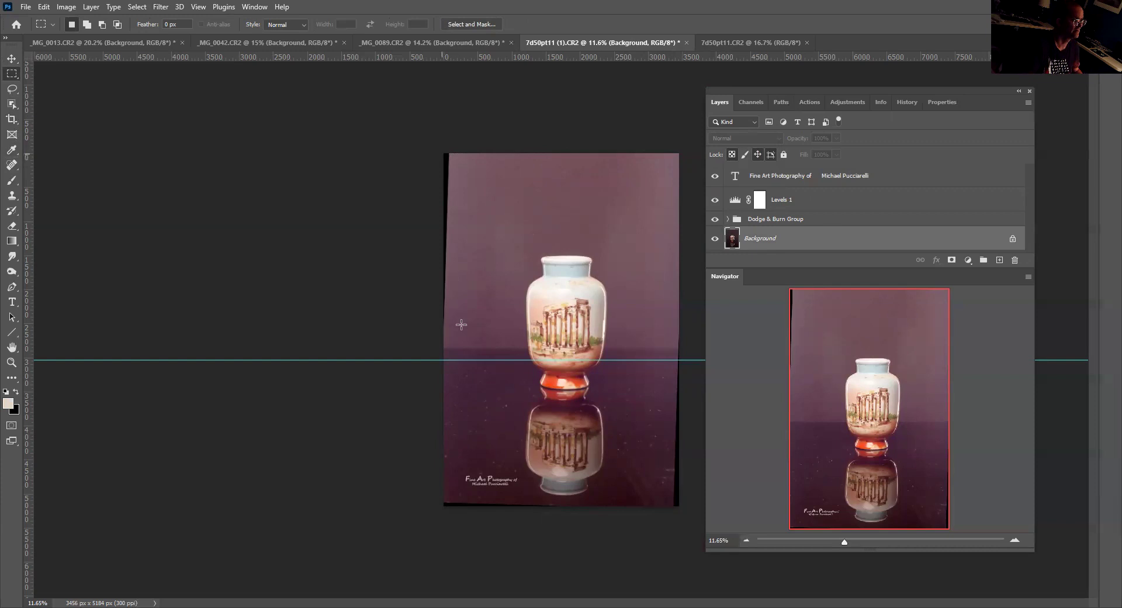
Step: Replace the black wedge along the photo's upper left edge with a Content-Aware fill of a narrow rectangular selection, then deselect
{"action": "left_click_drag", "start_coordinate": [461, 327], "coordinate": [444, 153]}
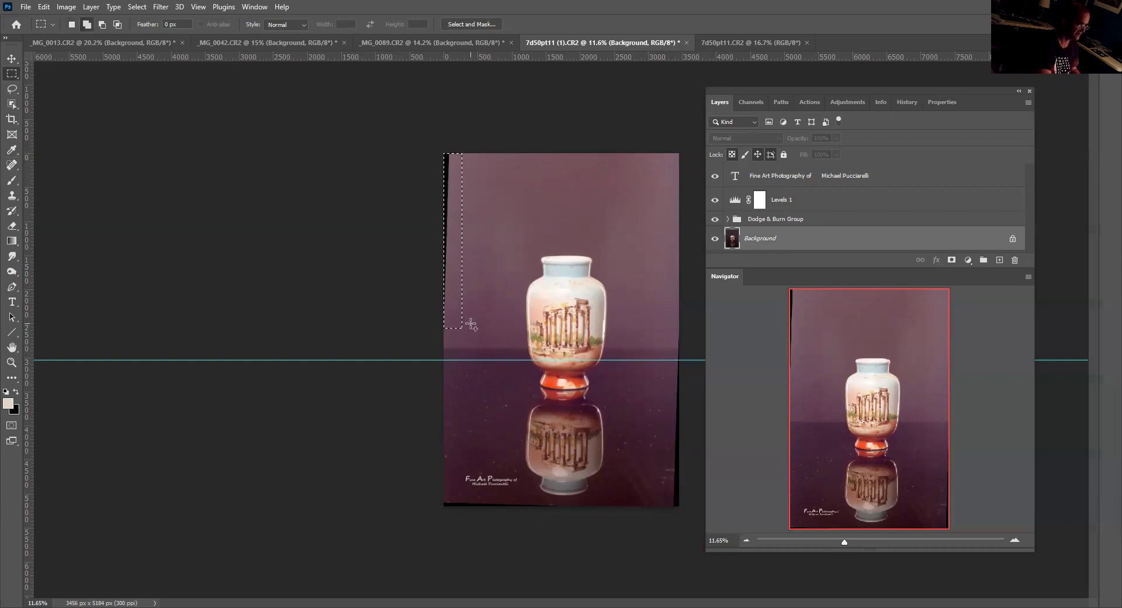
{"action": "key", "text": "shift+F5"}
{"action": "left_click", "coordinate": [748, 134]}
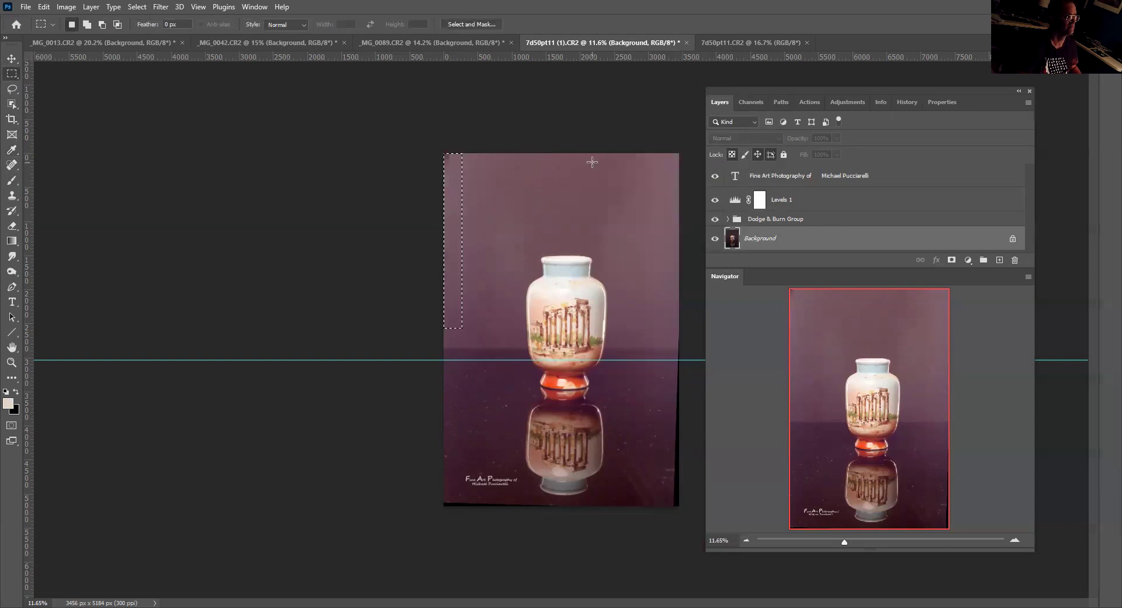
{"action": "key", "text": "ctrl+d"}
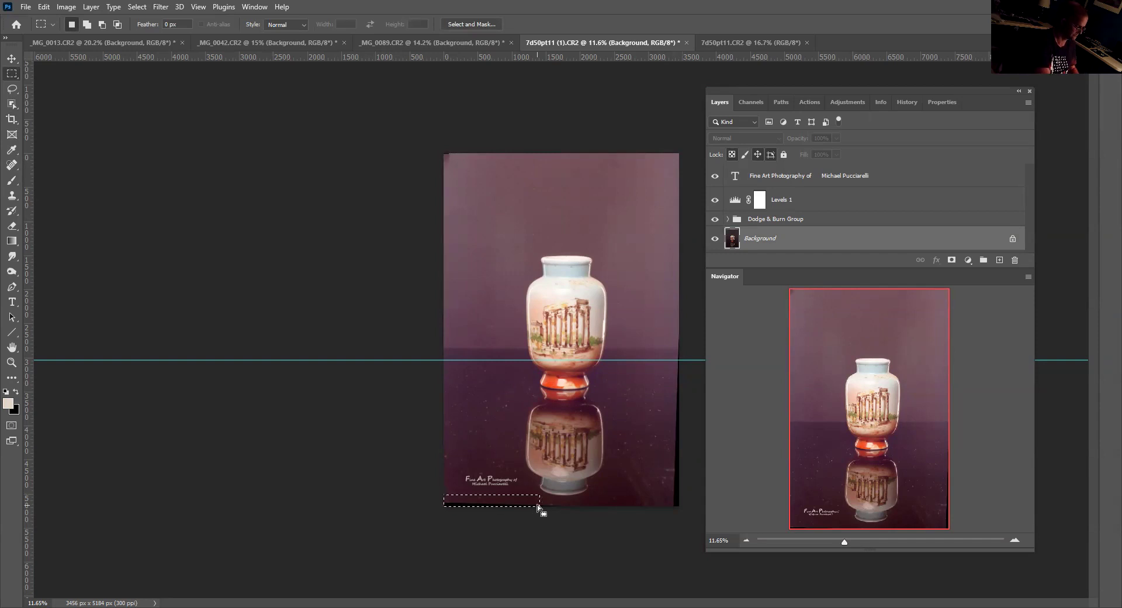
Step: Fill a thin rectangular selection over the left part of the photo's bottom edge with Content-Aware, and clear the selection
{"action": "key", "text": "shift"}
{"action": "key", "text": "shift+BackSpace"}
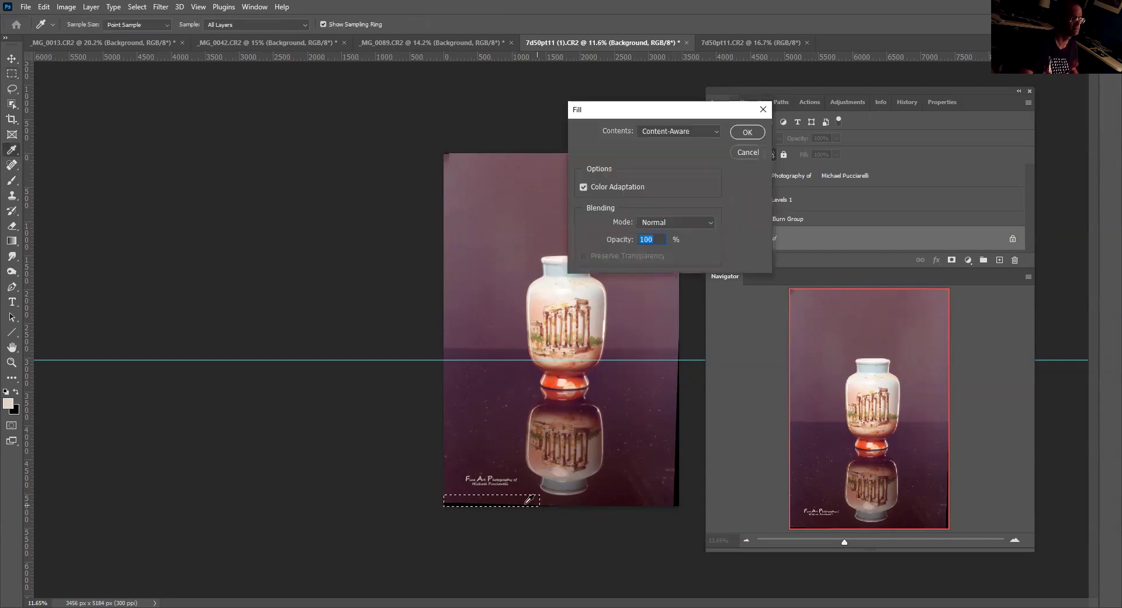
{"action": "left_click", "coordinate": [749, 131]}
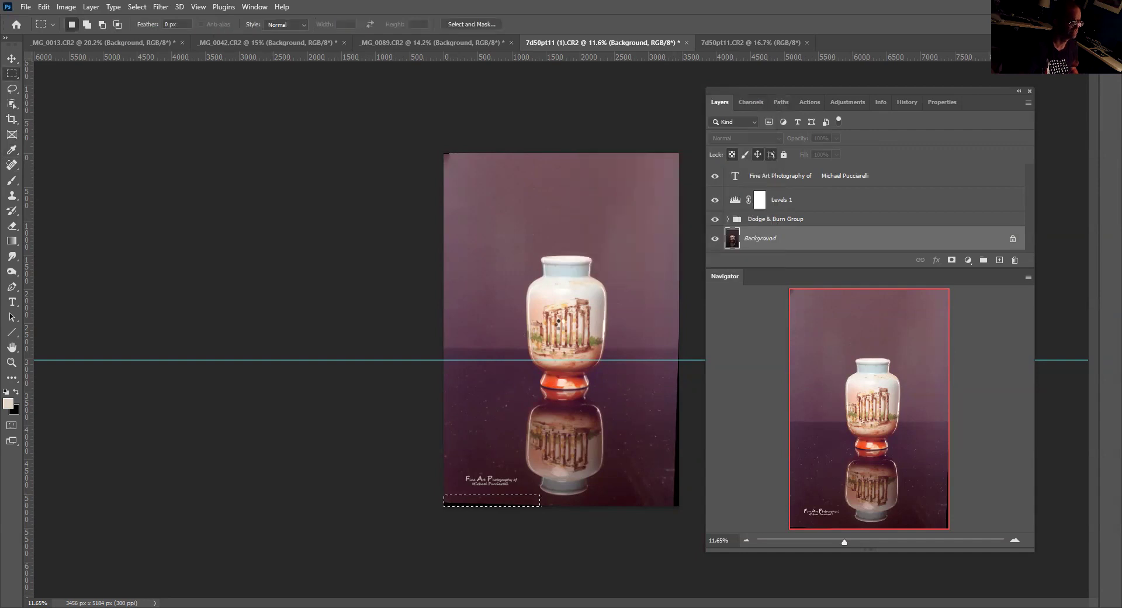
{"action": "key", "text": "ctrl+d"}
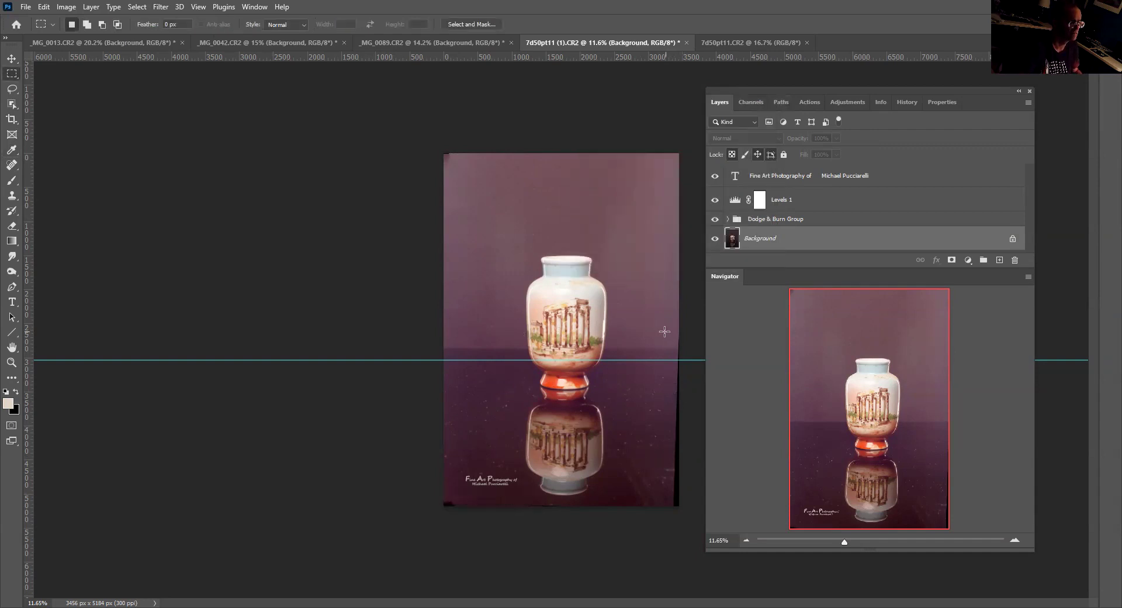
Step: Select a narrow strip over the black wedge on the photo's lower right edge, fill it with Content-Aware, and deselect
{"action": "left_click_drag", "start_coordinate": [665, 333], "coordinate": [683, 503]}
{"action": "key", "text": "shift+BackSpace"}
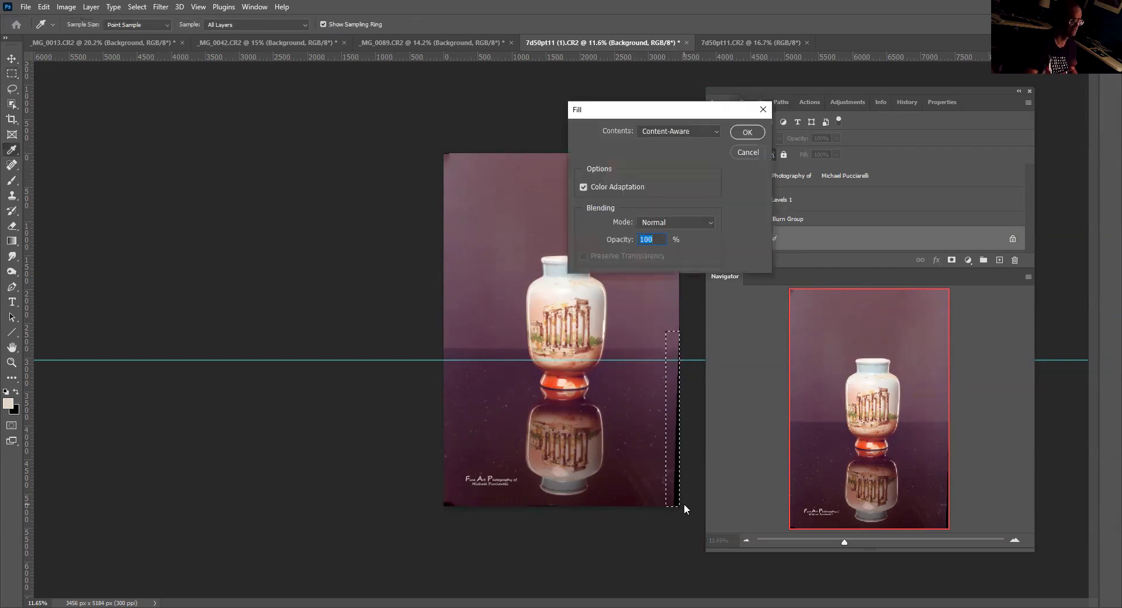
{"action": "left_click", "coordinate": [748, 132]}
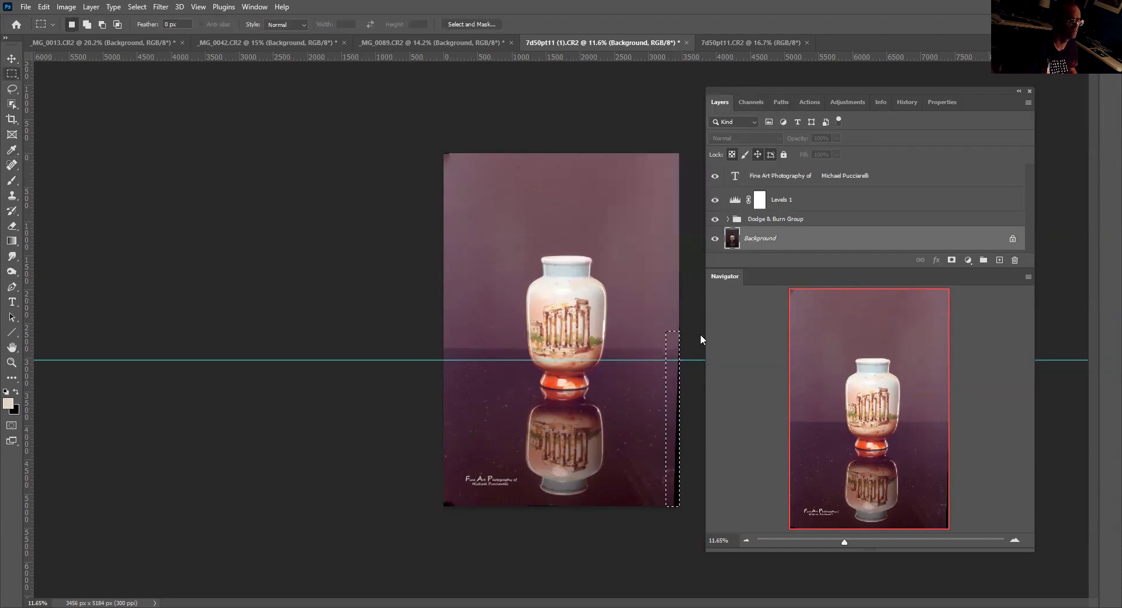
{"action": "key", "text": "ctrl+d"}
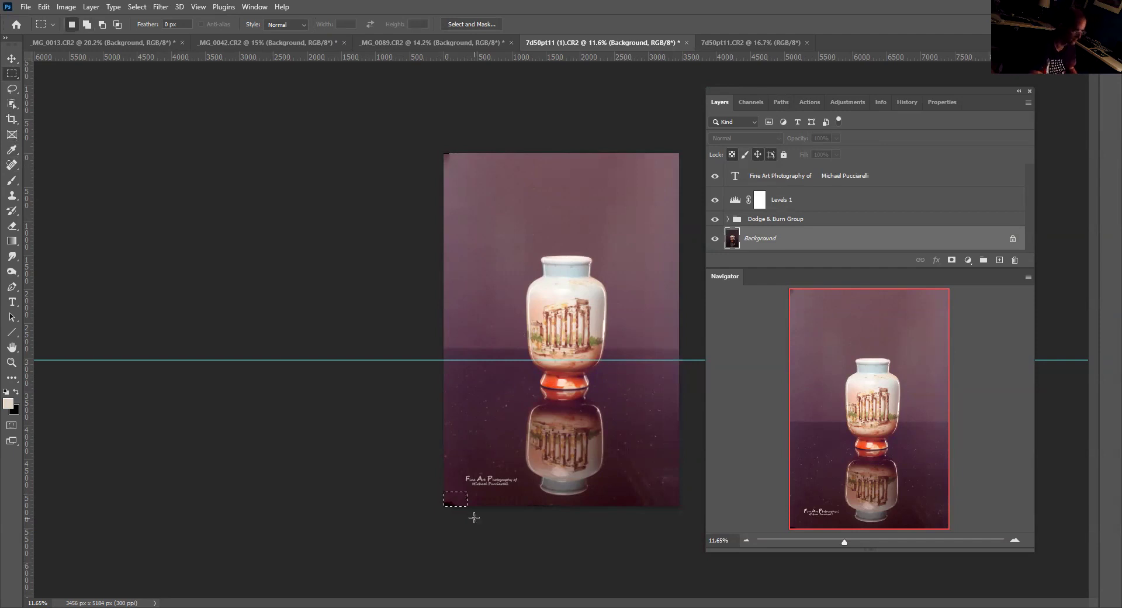
Step: Fill the small selection over the leftover black patch in the photo's bottom-left corner with Content-Aware, ending with no selection
{"action": "key", "text": "shift"}
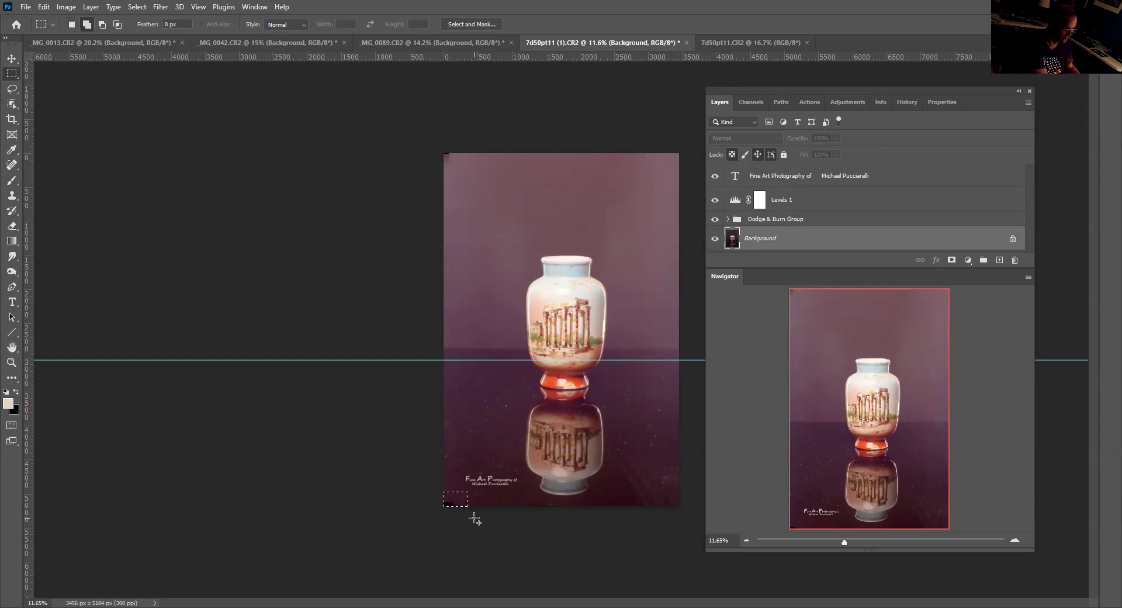
{"action": "key", "text": "shift+F5"}
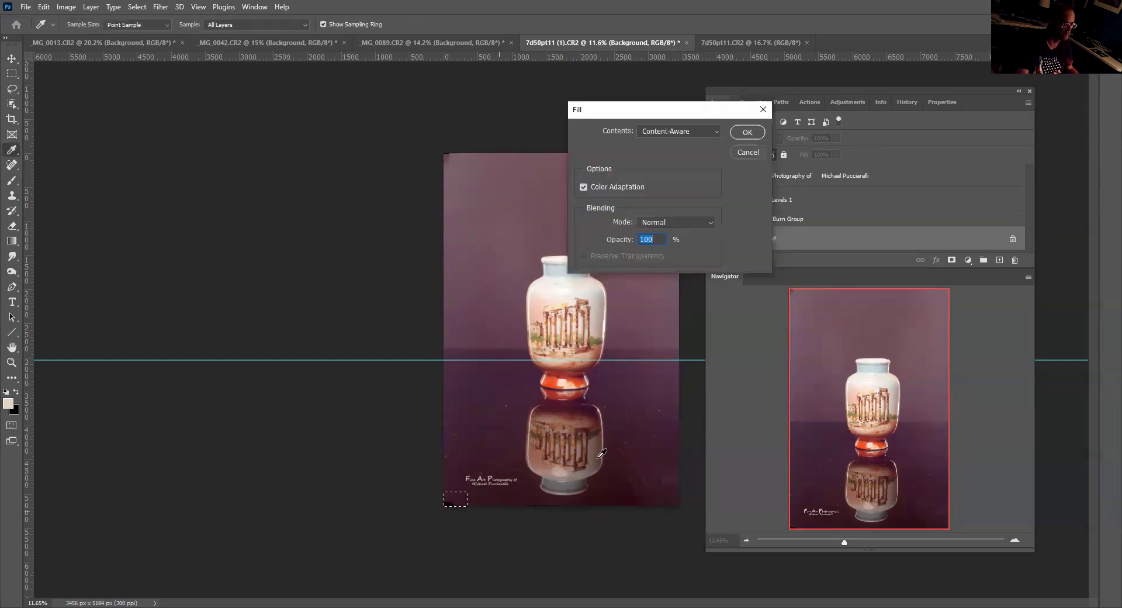
{"action": "left_click", "coordinate": [747, 133]}
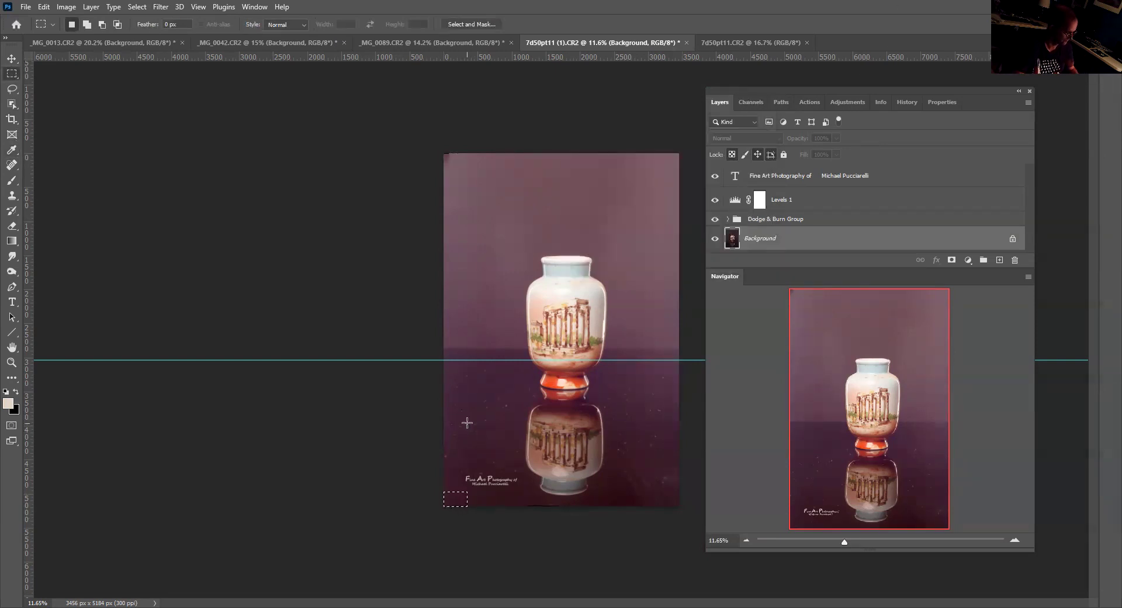
{"action": "key", "text": "ctrl+s"}
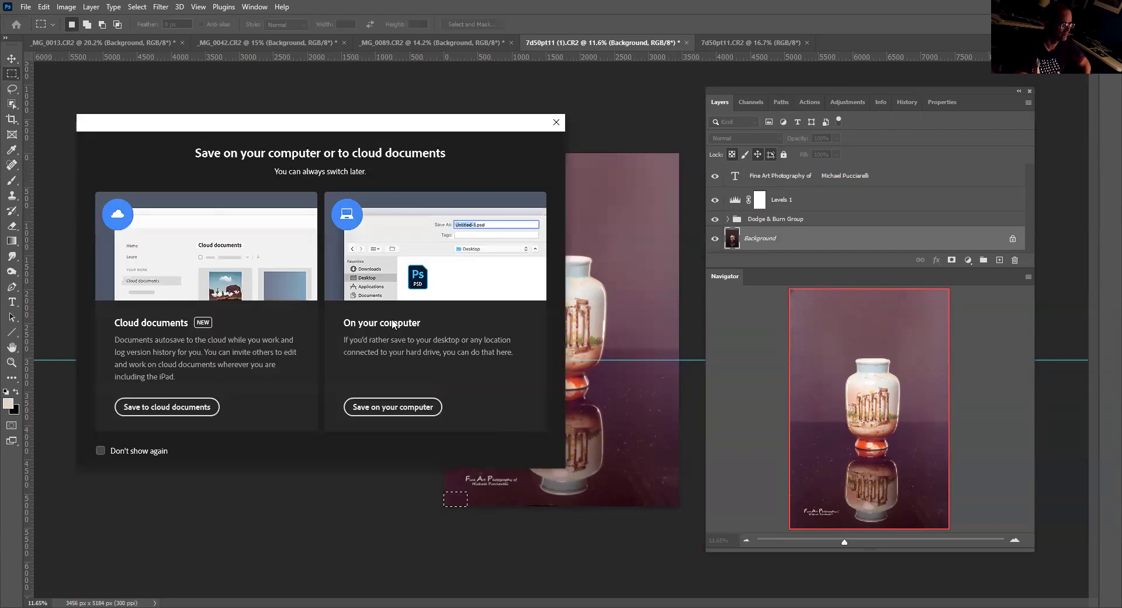
{"action": "left_click", "coordinate": [555, 124]}
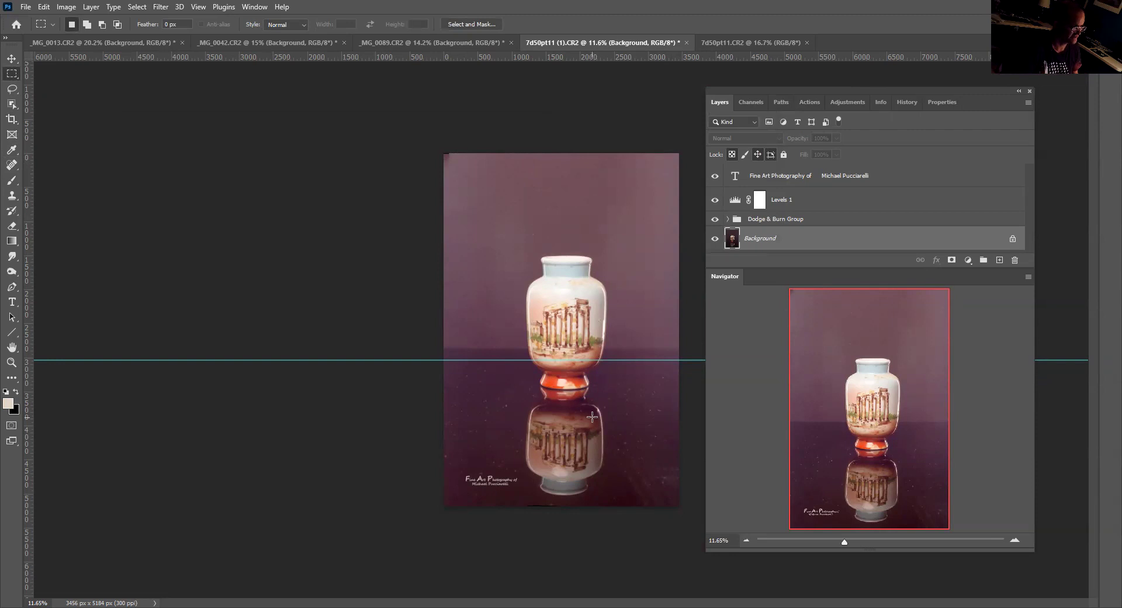
Step: Clear the horizontal guide from the vase photo
{"action": "left_click", "coordinate": [199, 8]}
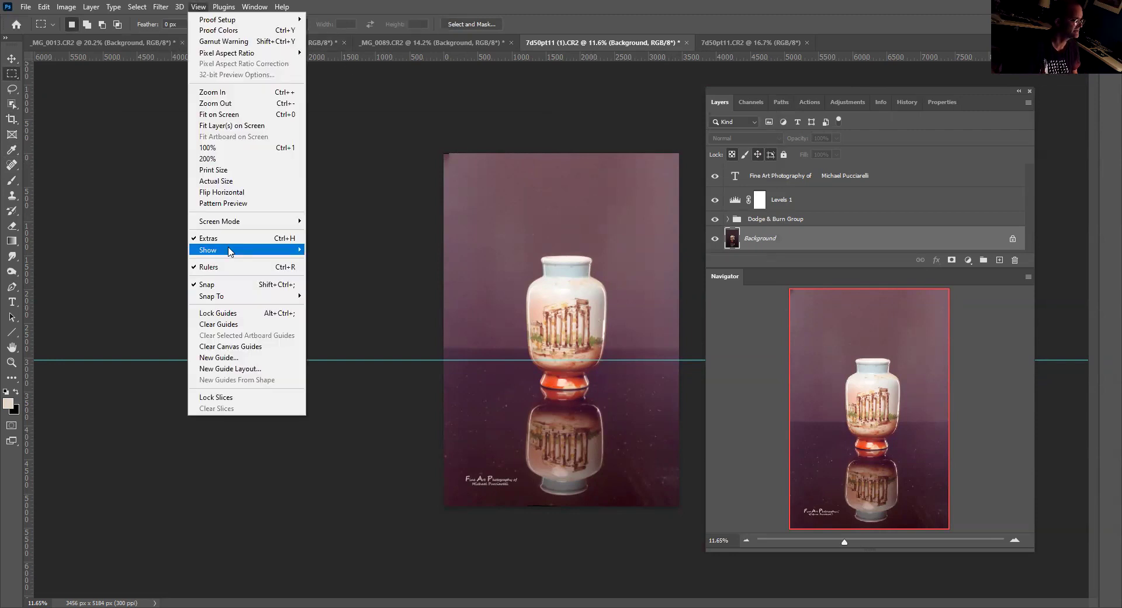
{"action": "mouse_move", "coordinate": [229, 251]}
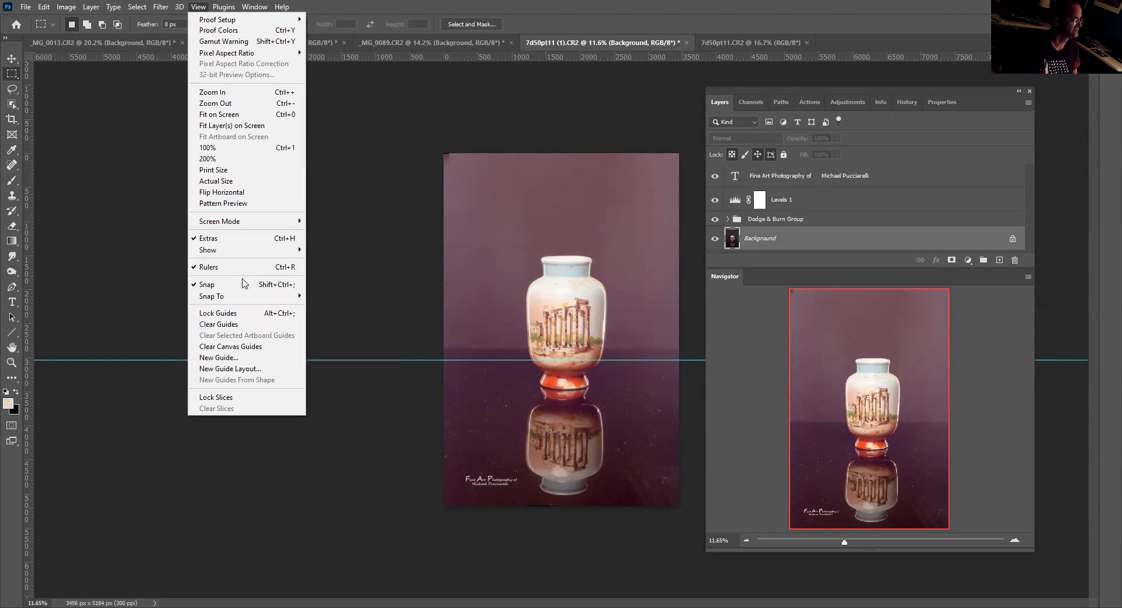
{"action": "left_click", "coordinate": [233, 328]}
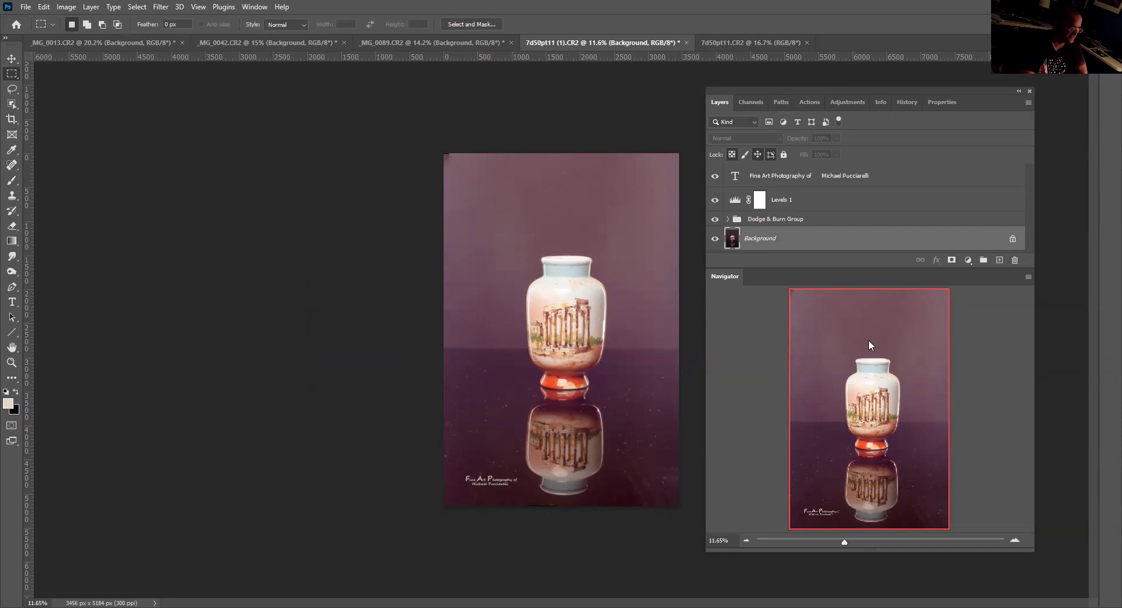
Step: Select the vase together with its reflection on the Background layer using the Object Selection tool in Rectangle mode
{"action": "left_click", "coordinate": [12, 165]}
{"action": "left_click", "coordinate": [59, 164]}
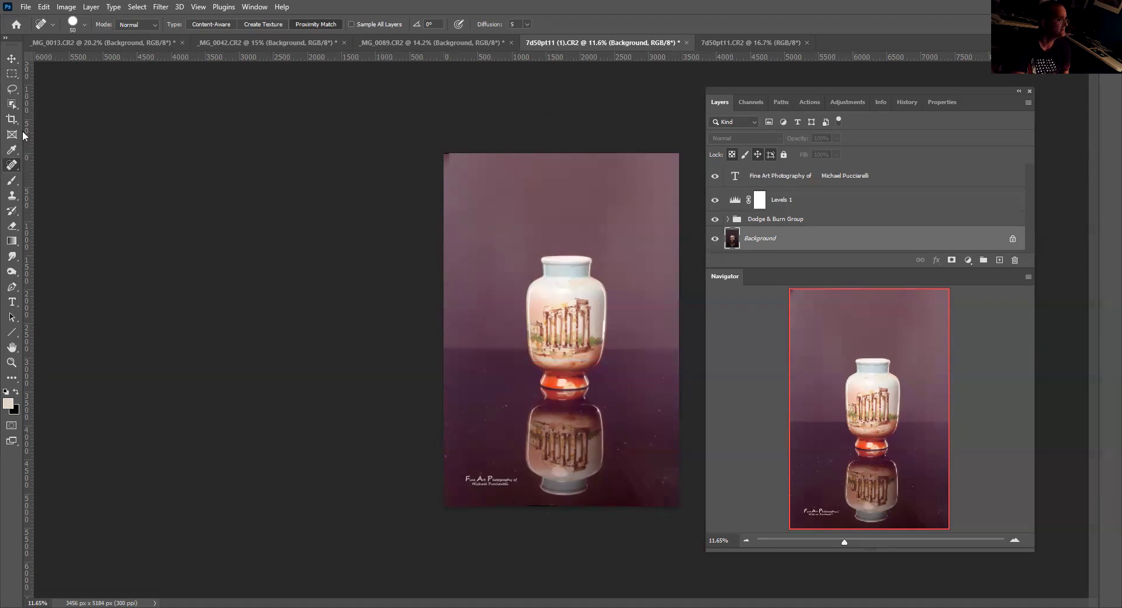
{"action": "left_click", "coordinate": [11, 107]}
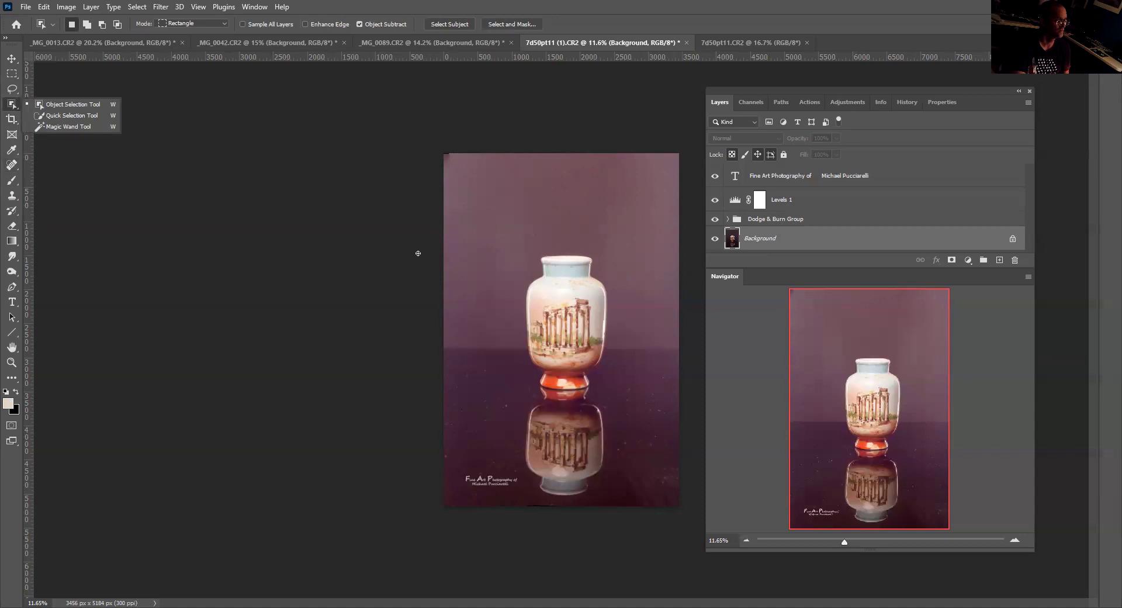
{"action": "key", "text": "shift+w"}
{"action": "key", "text": "ctrl+a"}
{"action": "key", "text": "ctrl+d"}
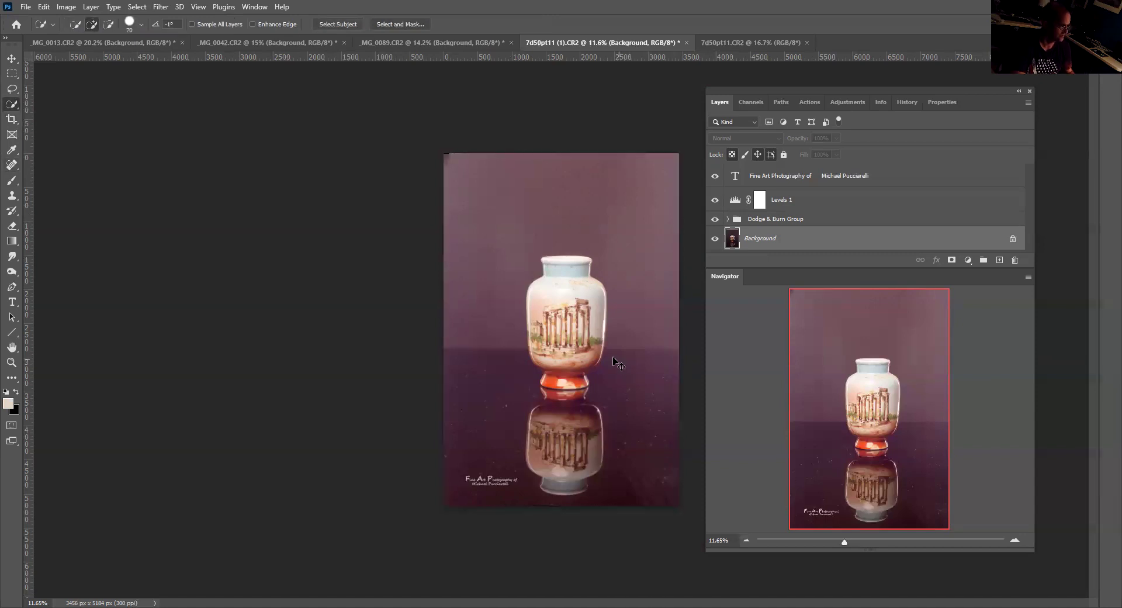
{"action": "right_click", "coordinate": [13, 109]}
{"action": "left_click", "coordinate": [70, 104]}
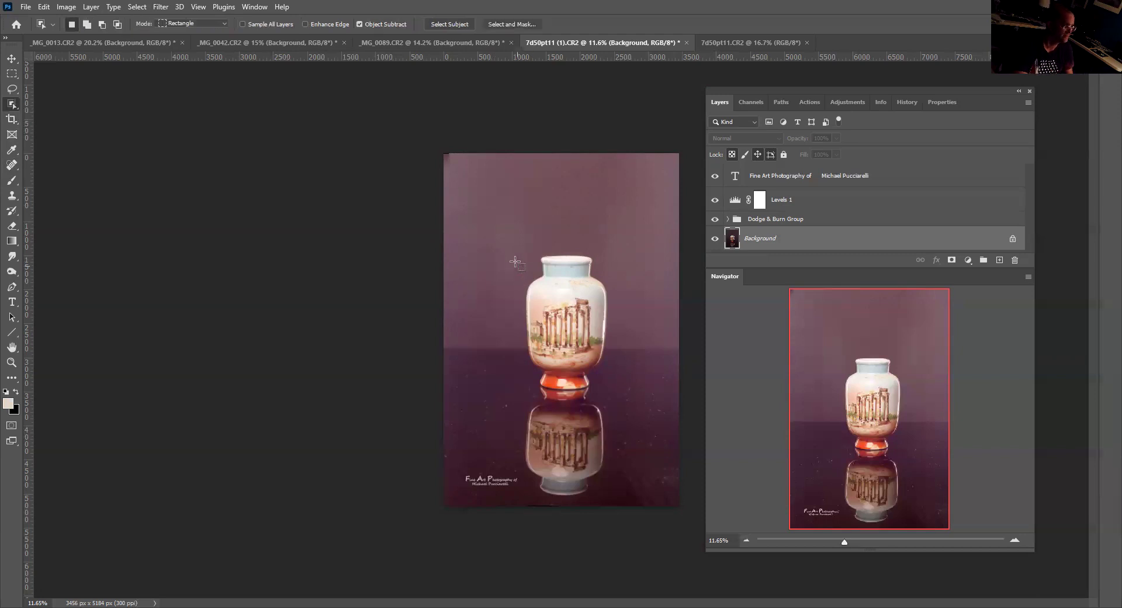
{"action": "left_click", "coordinate": [616, 497]}
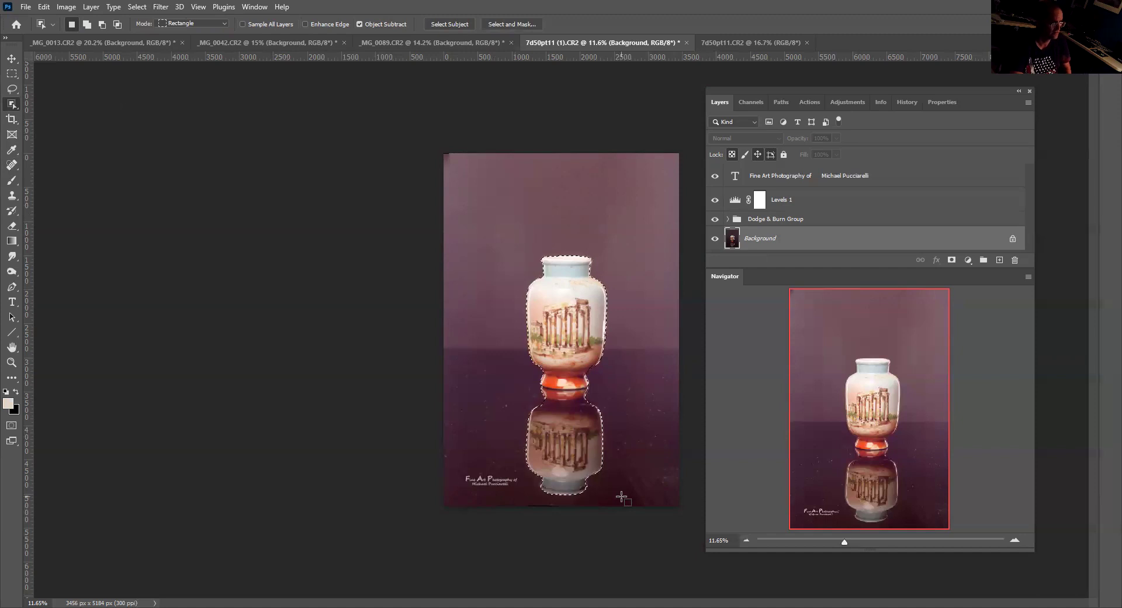
Step: Invert the vase selection and copy the surrounding backdrop from the Background layer onto a new layer
{"action": "key", "text": "ctrl+shift+i"}
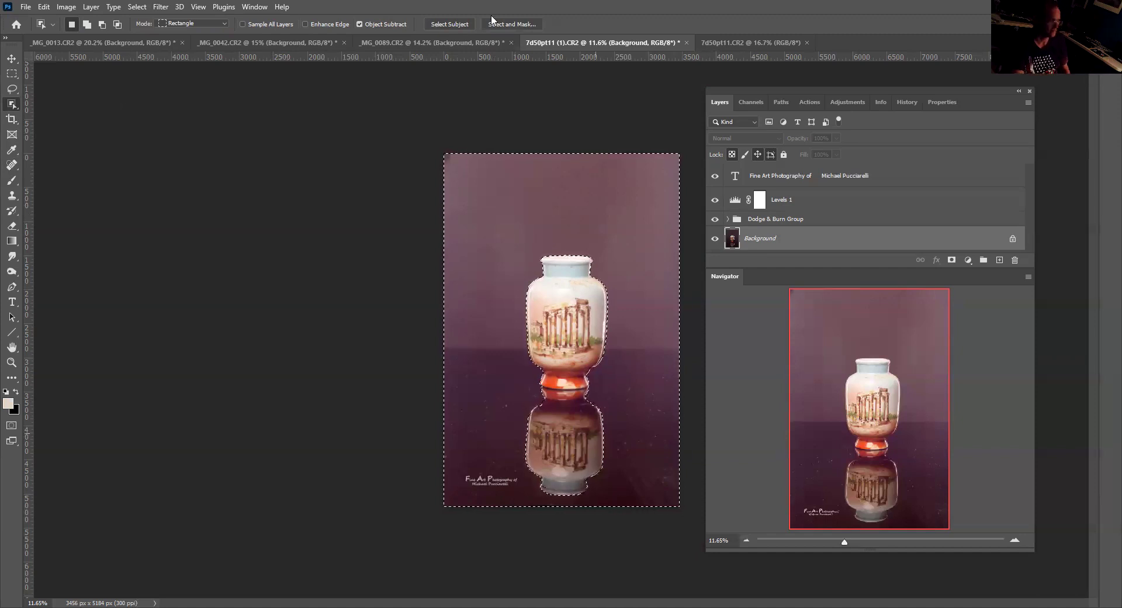
{"action": "key", "text": "Delete"}
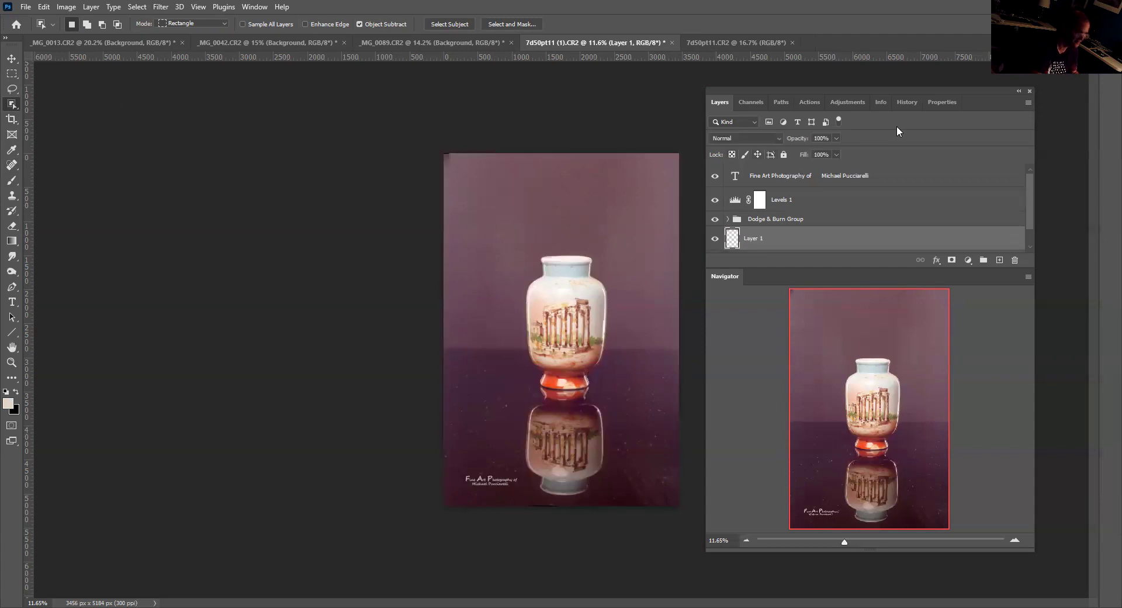
{"action": "scroll", "coordinate": [893, 216], "scroll_direction": "down", "scroll_amount": 1}
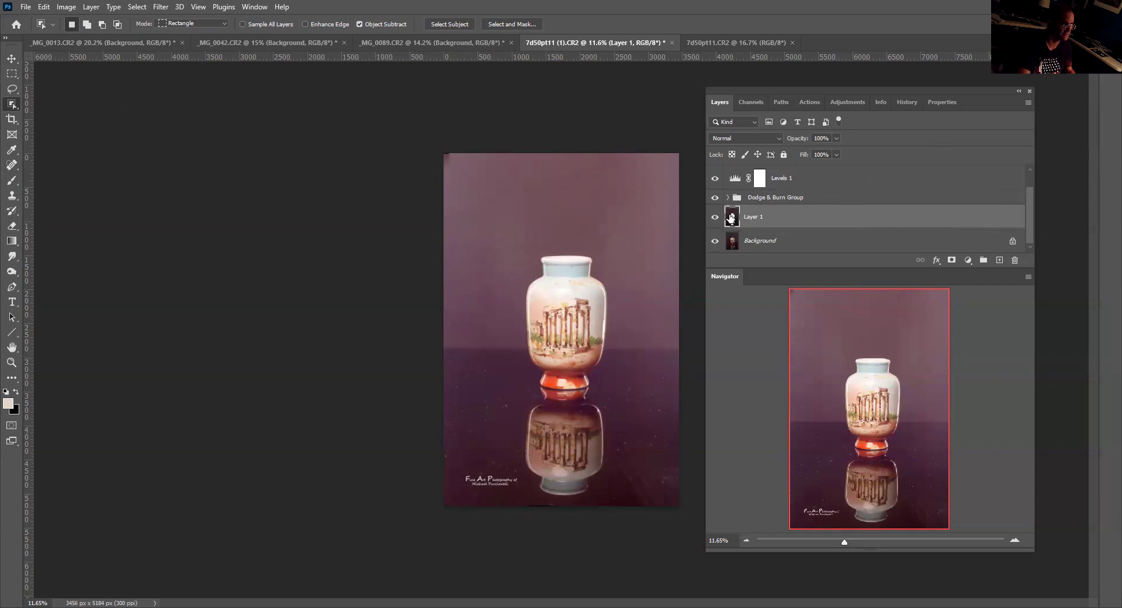
Step: Load Layer 1's outline as a selection, smooth the backdrop with a Gaussian Blur, and deselect
{"action": "left_click", "coordinate": [732, 217], "text": "ctrl"}
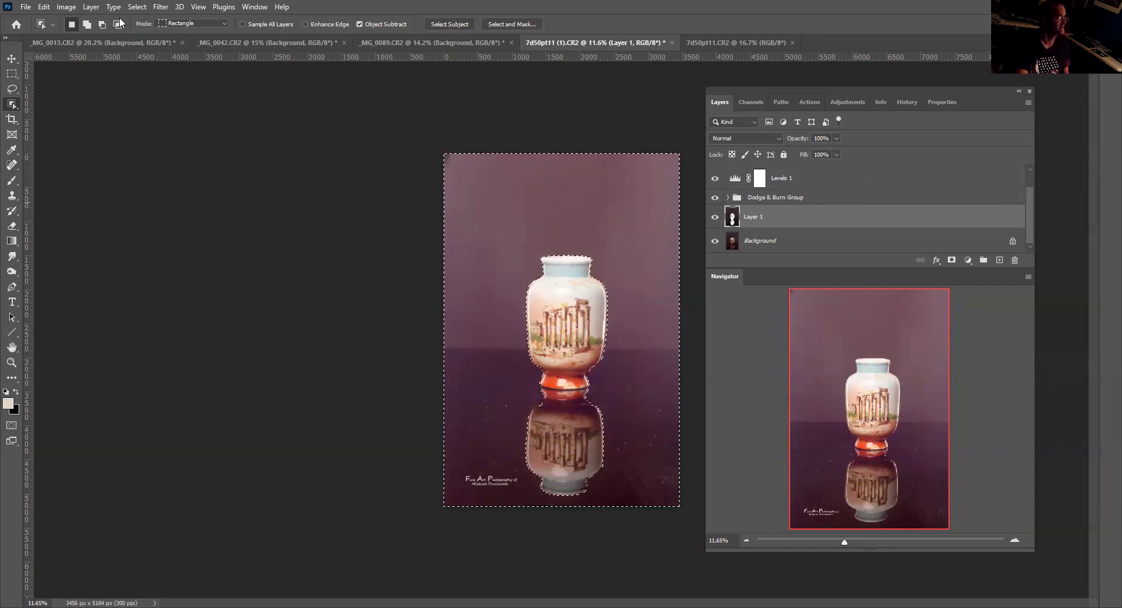
{"action": "left_click", "coordinate": [160, 6]}
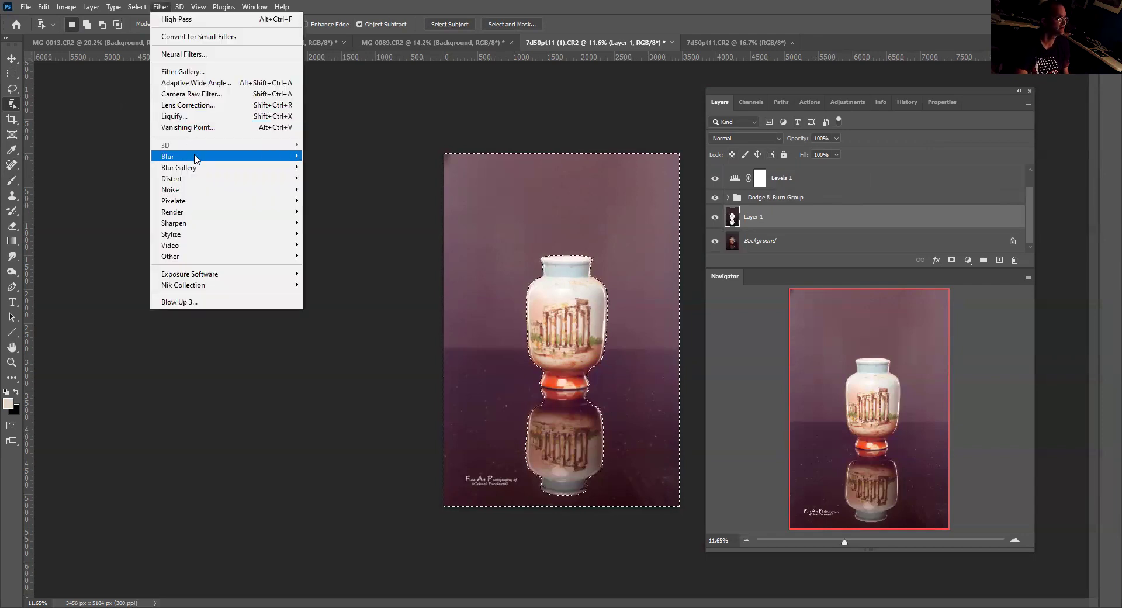
{"action": "mouse_move", "coordinate": [195, 158]}
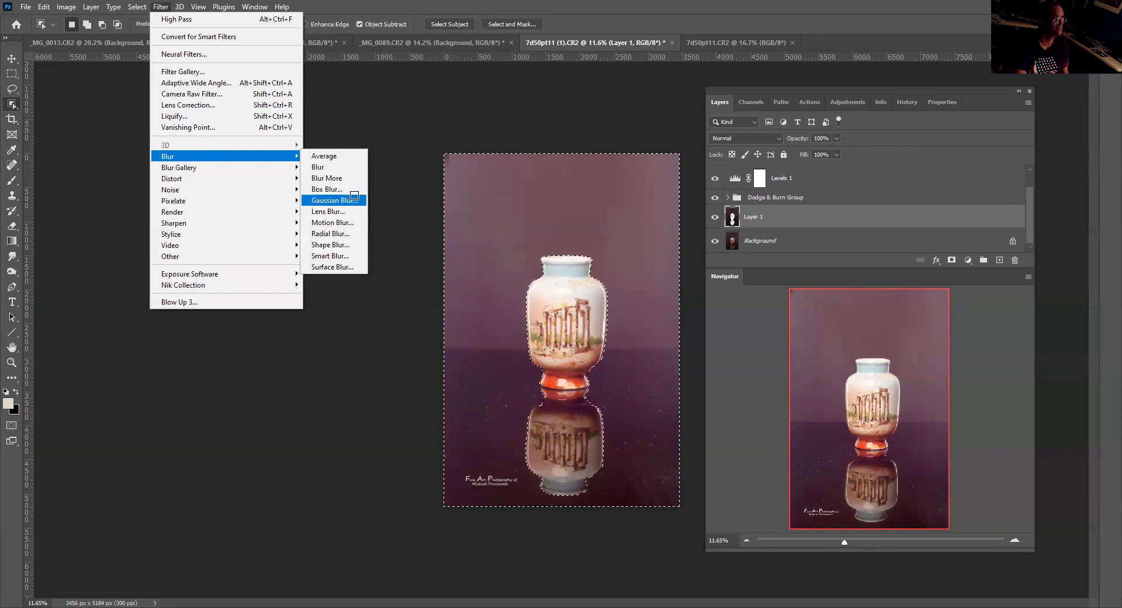
{"action": "left_click", "coordinate": [335, 200]}
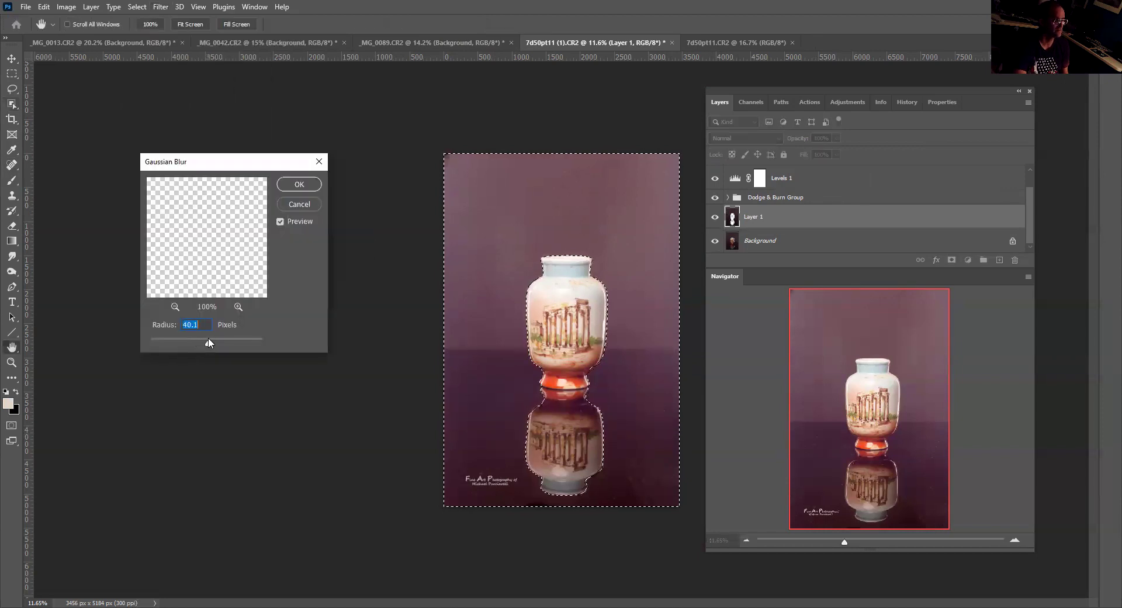
{"action": "left_click_drag", "start_coordinate": [208, 338], "coordinate": [213, 338]}
{"action": "left_click", "coordinate": [296, 184]}
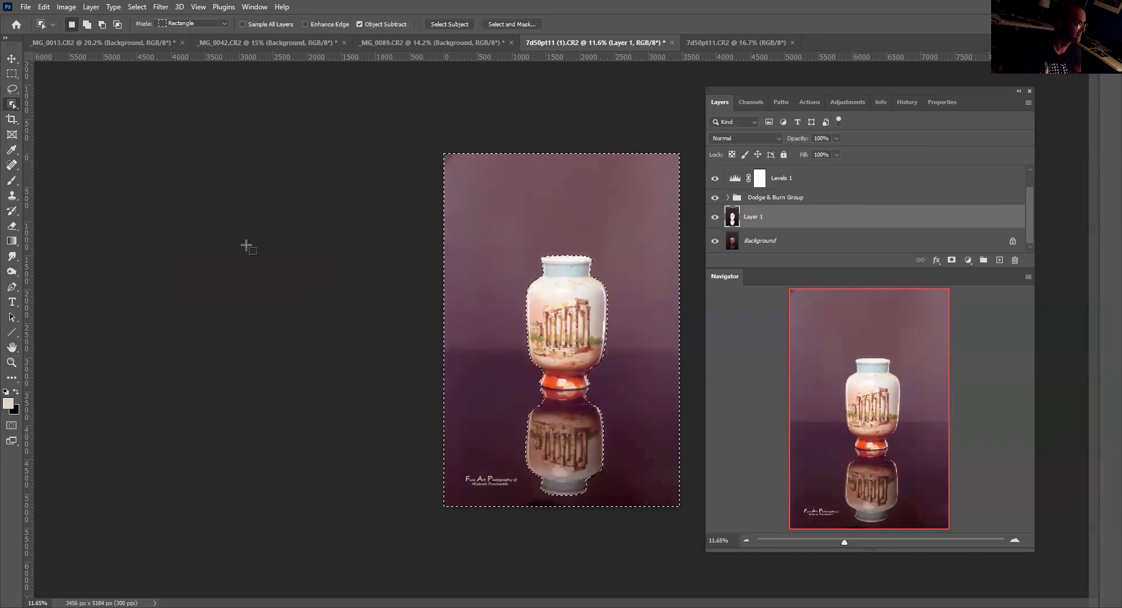
{"action": "key", "text": "ctrl+d"}
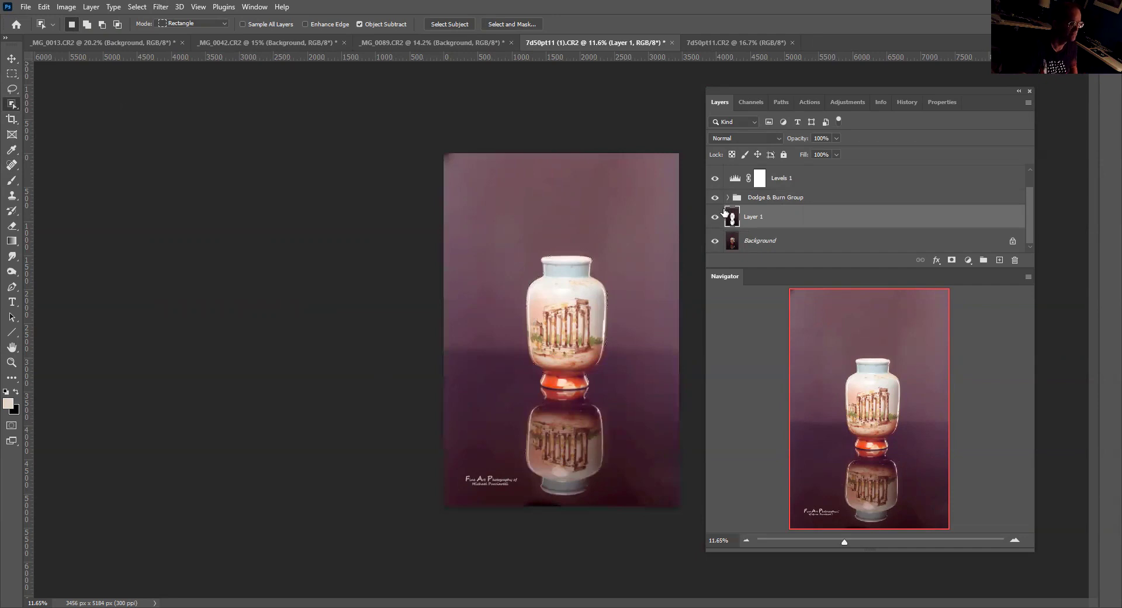
Step: Expand the Dodge & Burn Group and invert the layer masks of its Burn and Dodge layers to black
{"action": "left_click", "coordinate": [728, 198]}
{"action": "left_click", "coordinate": [769, 217]}
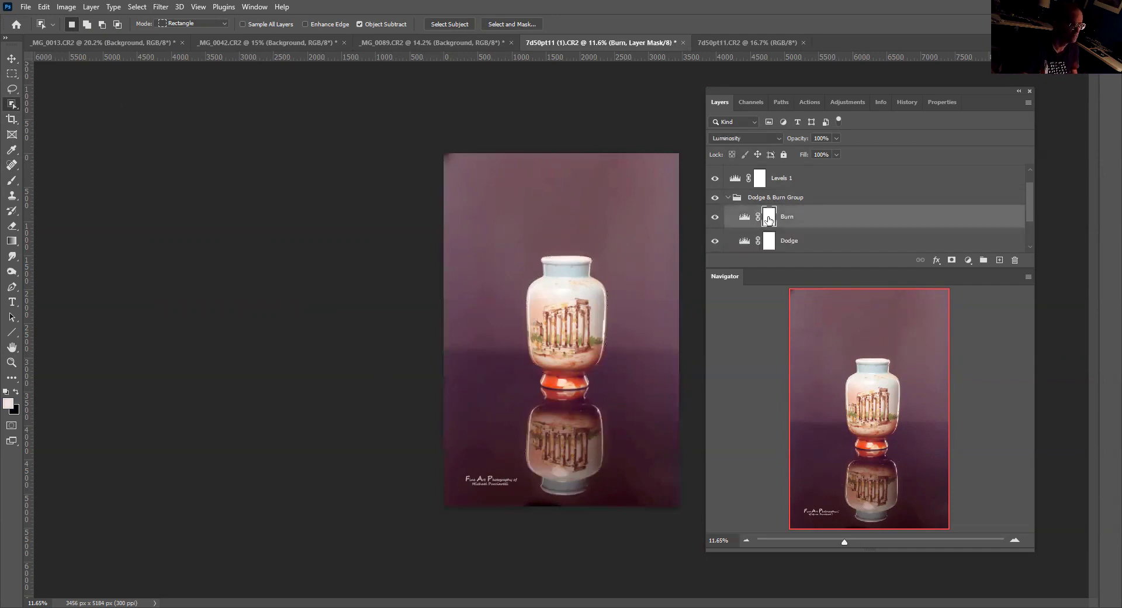
{"action": "right_click", "coordinate": [9, 185]}
{"action": "left_click", "coordinate": [59, 180]}
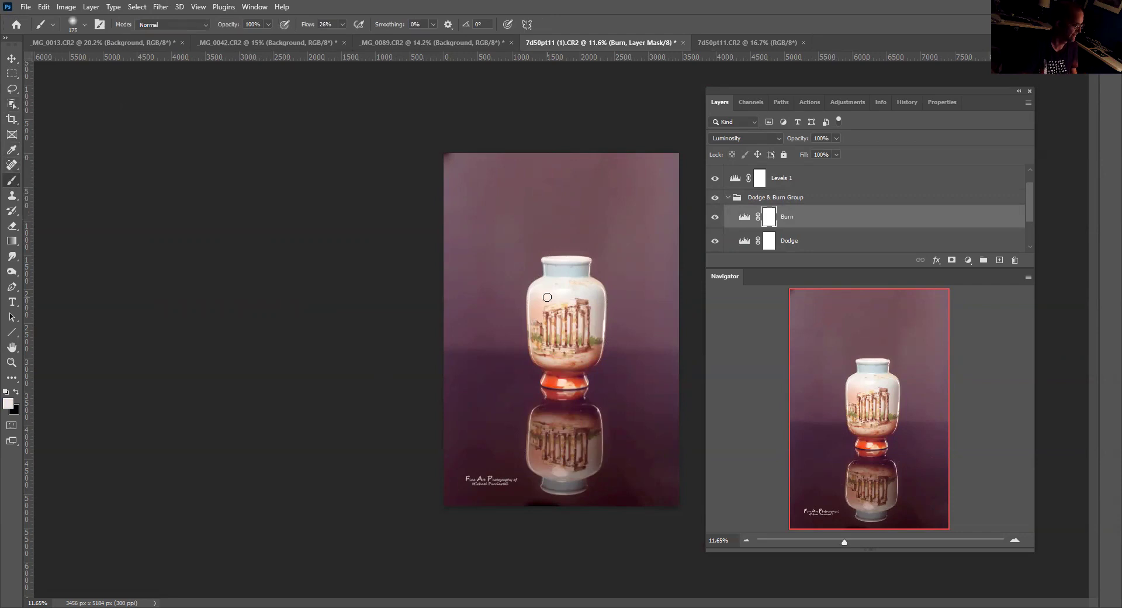
{"action": "key", "text": "ctrl+i"}
{"action": "left_click", "coordinate": [765, 240]}
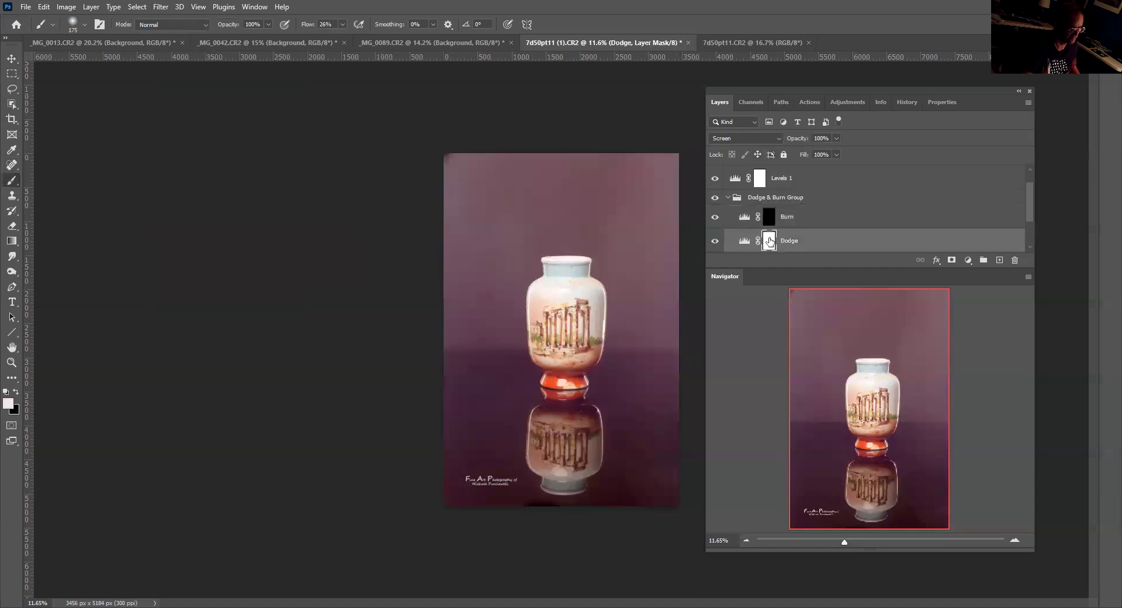
{"action": "key", "text": "ctrl+i"}
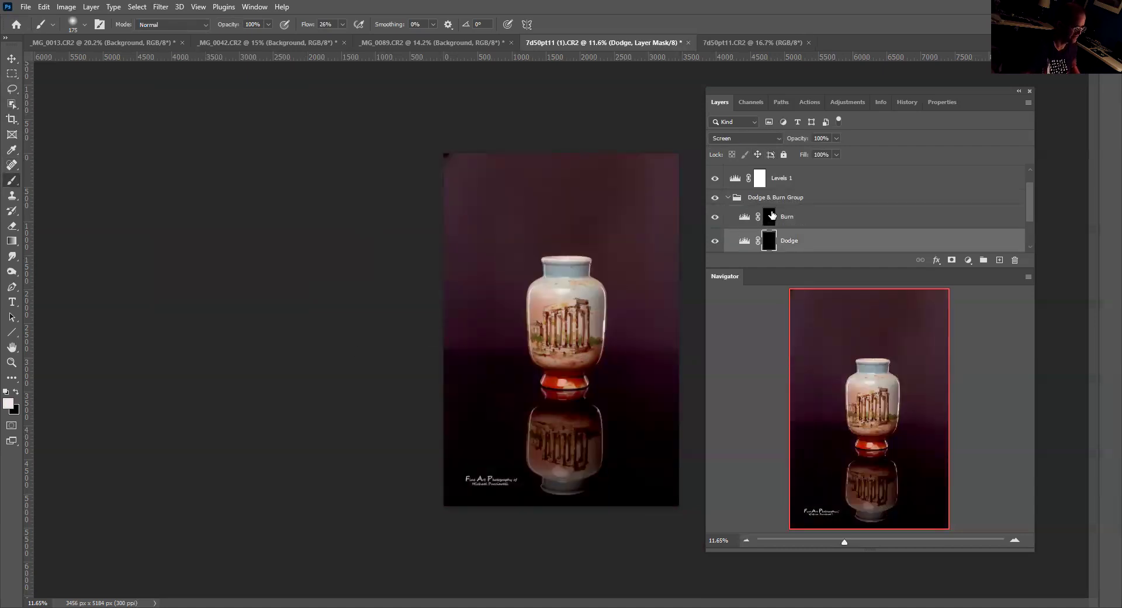
Step: Paint white over the vase and its reflection on the Burn and Dodge masks using an 800-pixel brush at 26% flow
{"action": "left_click", "coordinate": [769, 217]}
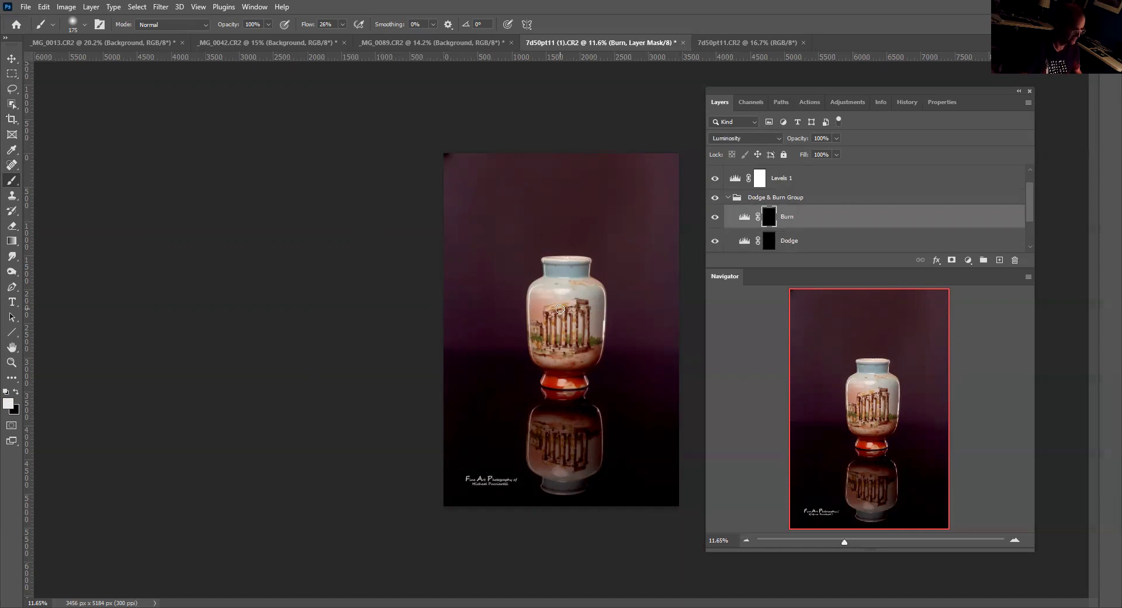
{"action": "key", "text": "bracketright"}
{"action": "key", "text": "bracketright"}
{"action": "key", "text": "bracketright"}
{"action": "key", "text": "bracketright"}
{"action": "key", "text": "bracketright"}
{"action": "mouse_move", "coordinate": [562, 297]}
{"action": "left_mouse_down"}
{"action": "mouse_move", "coordinate": [564, 286]}
{"action": "mouse_move", "coordinate": [553, 304]}
{"action": "mouse_move", "coordinate": [561, 275]}
{"action": "mouse_move", "coordinate": [560, 318]}
{"action": "left_mouse_up"}
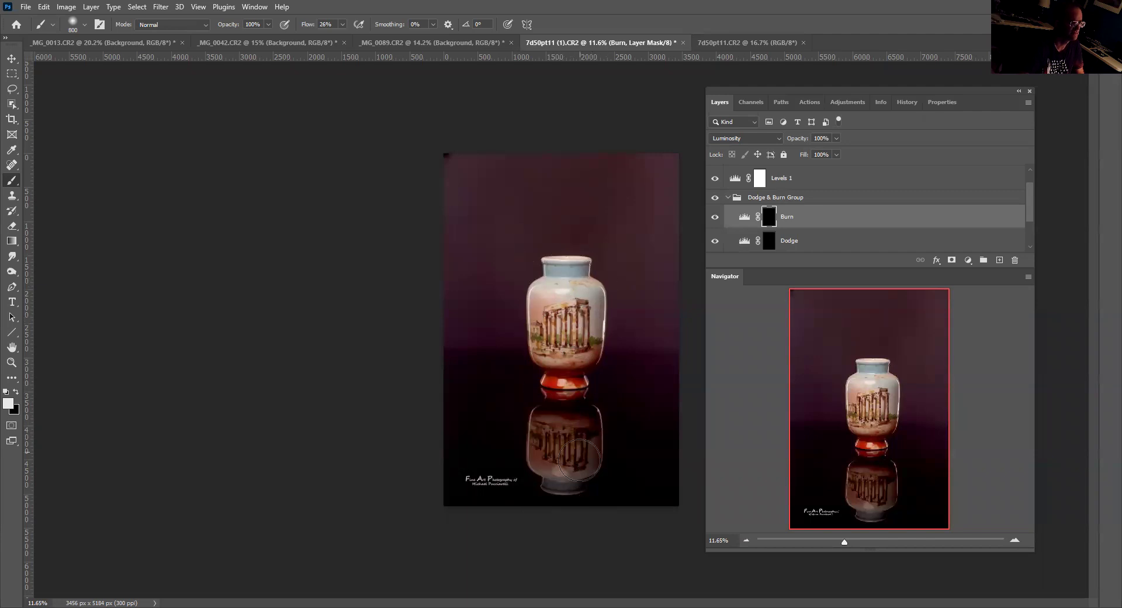
{"action": "left_click", "coordinate": [768, 241]}
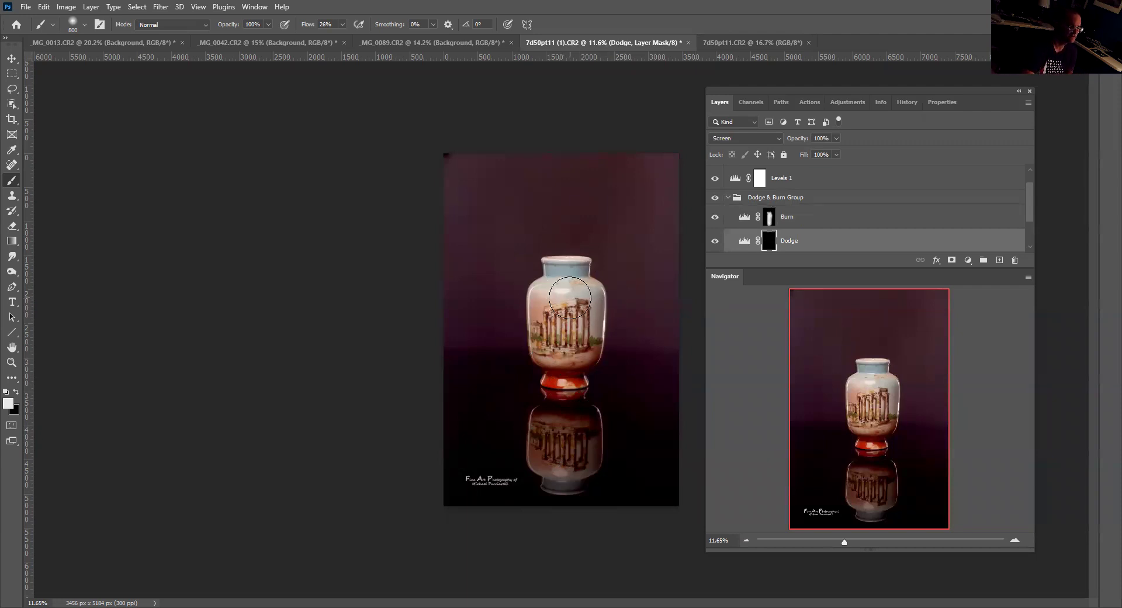
{"action": "mouse_move", "coordinate": [567, 290]}
{"action": "left_mouse_down"}
{"action": "mouse_move", "coordinate": [556, 330]}
{"action": "mouse_move", "coordinate": [570, 317]}
{"action": "mouse_move", "coordinate": [572, 280]}
{"action": "mouse_move", "coordinate": [556, 467]}
{"action": "mouse_move", "coordinate": [580, 427]}
{"action": "mouse_move", "coordinate": [581, 438]}
{"action": "mouse_move", "coordinate": [553, 481]}
{"action": "left_mouse_up"}
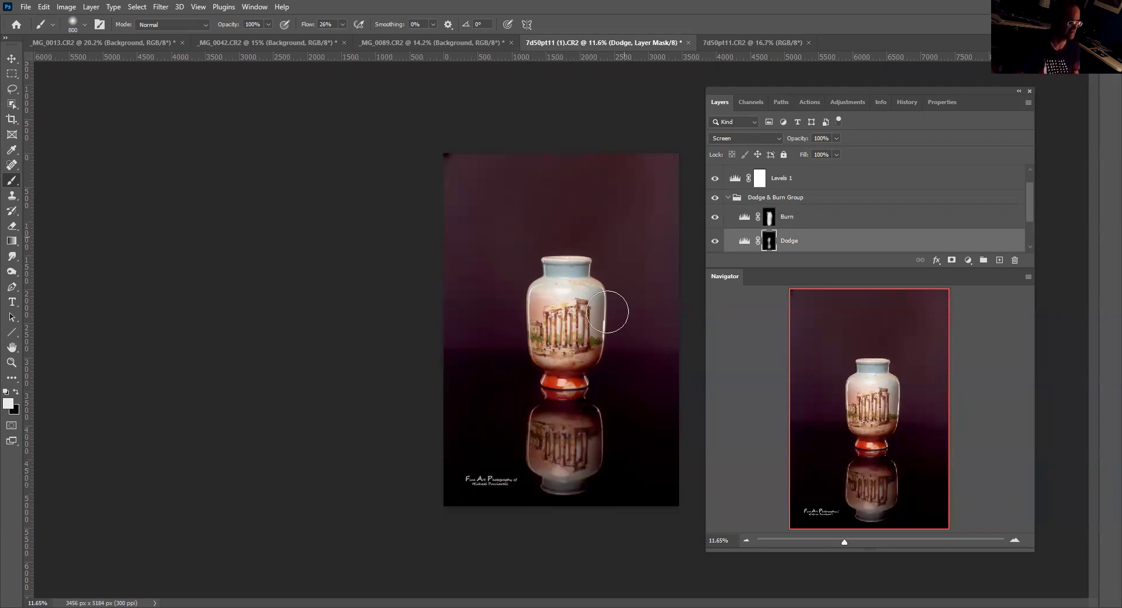
Step: On the Background layer, select the photo's upper left corner around the dark patch, fill it with Content-Aware, and deselect
{"action": "scroll", "coordinate": [839, 215], "scroll_direction": "down", "scroll_amount": 2}
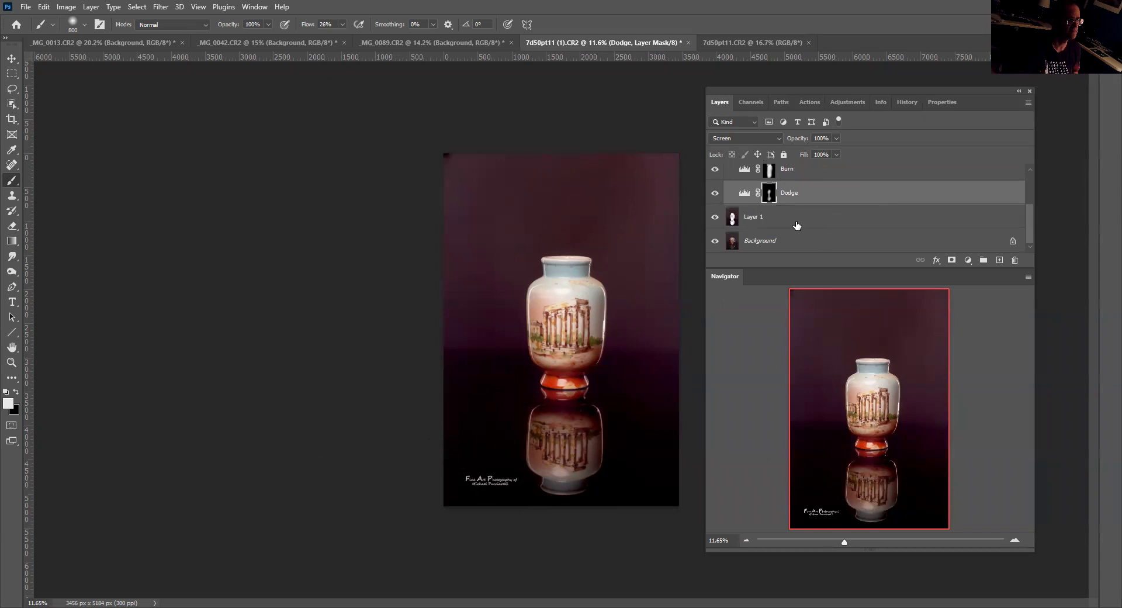
{"action": "left_click", "coordinate": [773, 241]}
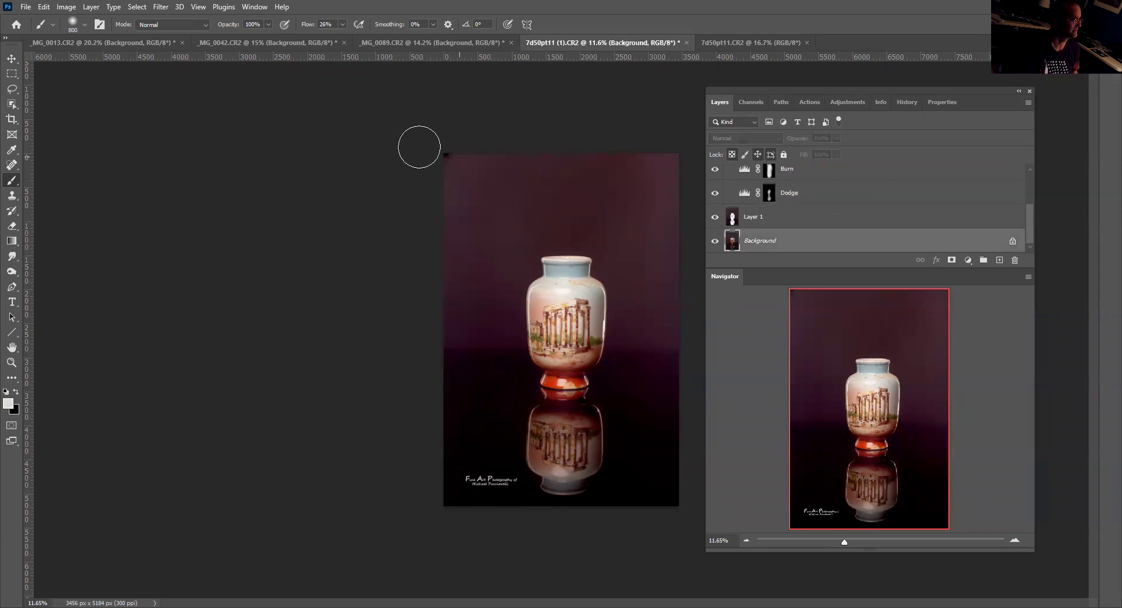
{"action": "key", "text": "m"}
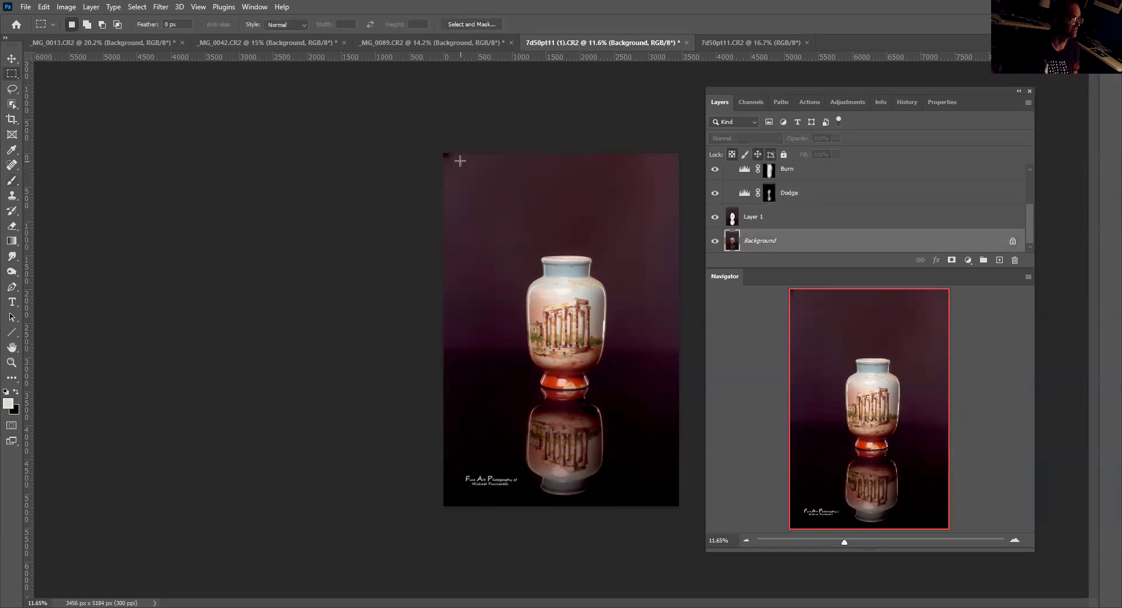
{"action": "left_click_drag", "start_coordinate": [440, 150], "coordinate": [490, 187]}
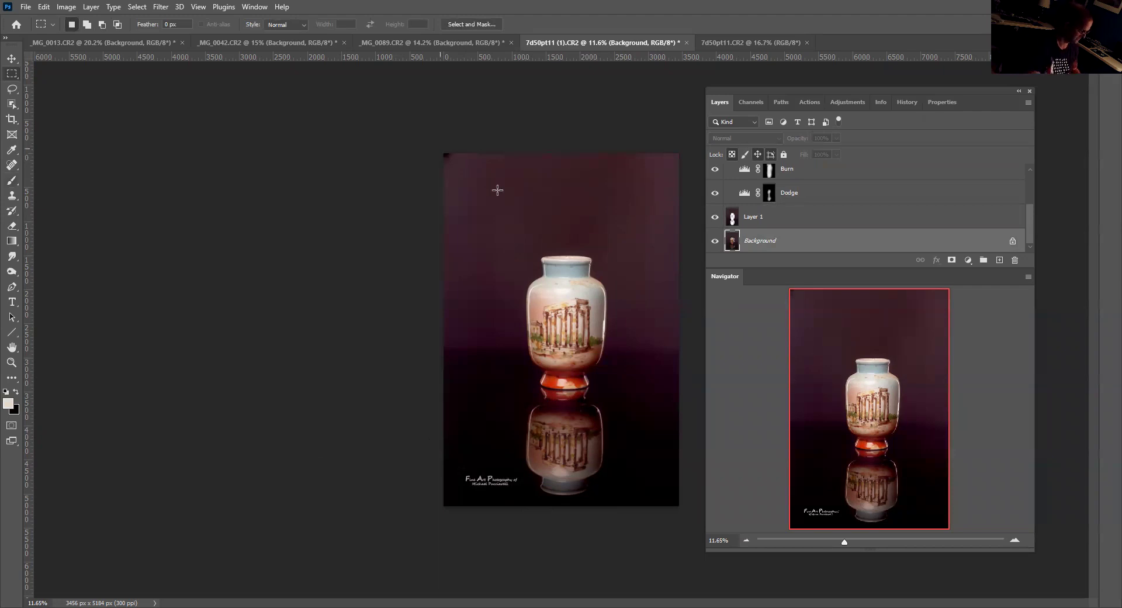
{"action": "key", "text": "shift+BackSpace"}
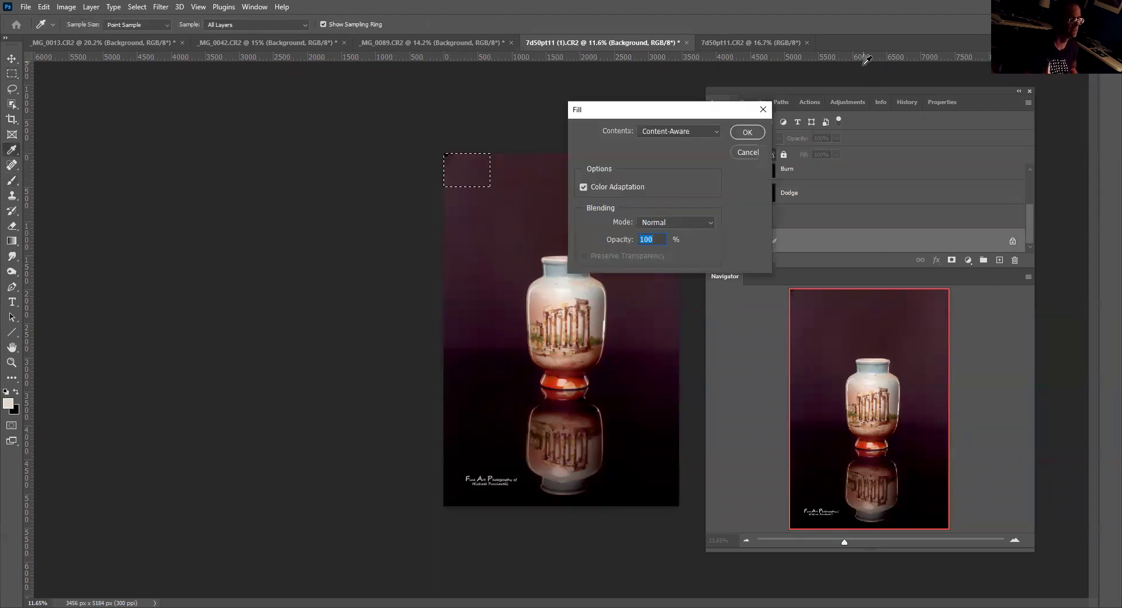
{"action": "left_click", "coordinate": [746, 134]}
{"action": "key", "text": "ctrl+d"}
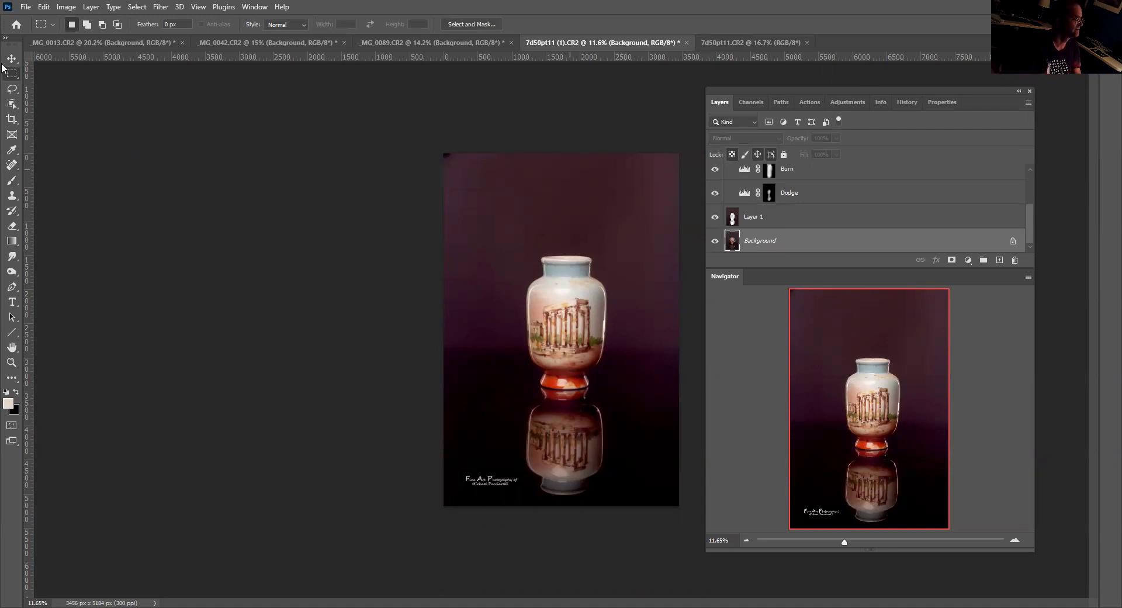
Step: On Layer 1, select a small rectangle over the dark patch in the photo's upper left corner and fill it with Content-Aware, ending with no selection
{"action": "left_click", "coordinate": [784, 218]}
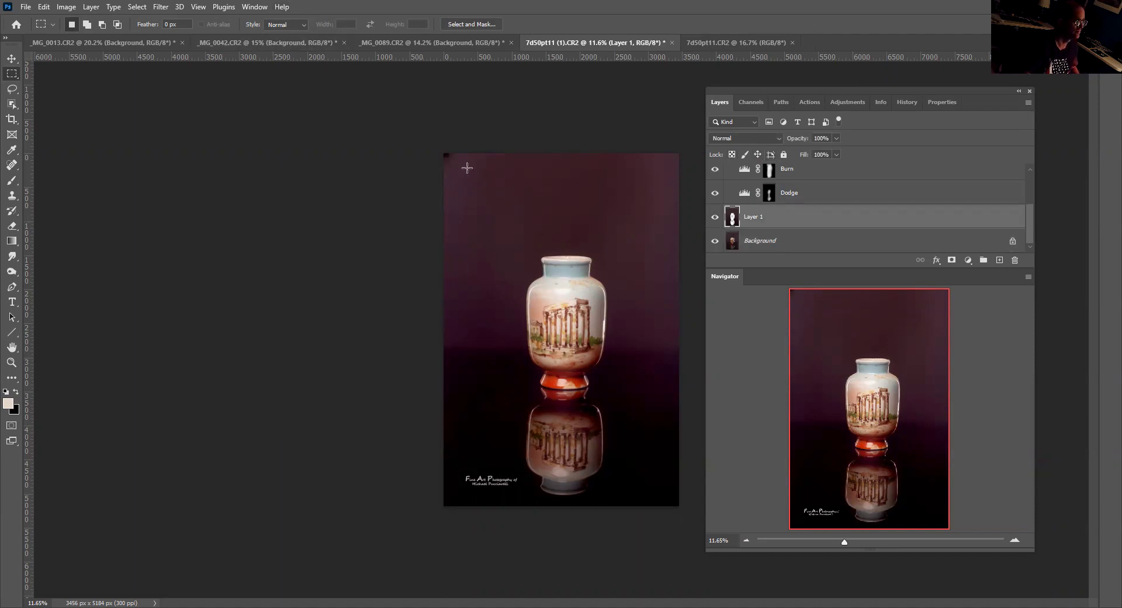
{"action": "key", "text": "shift"}
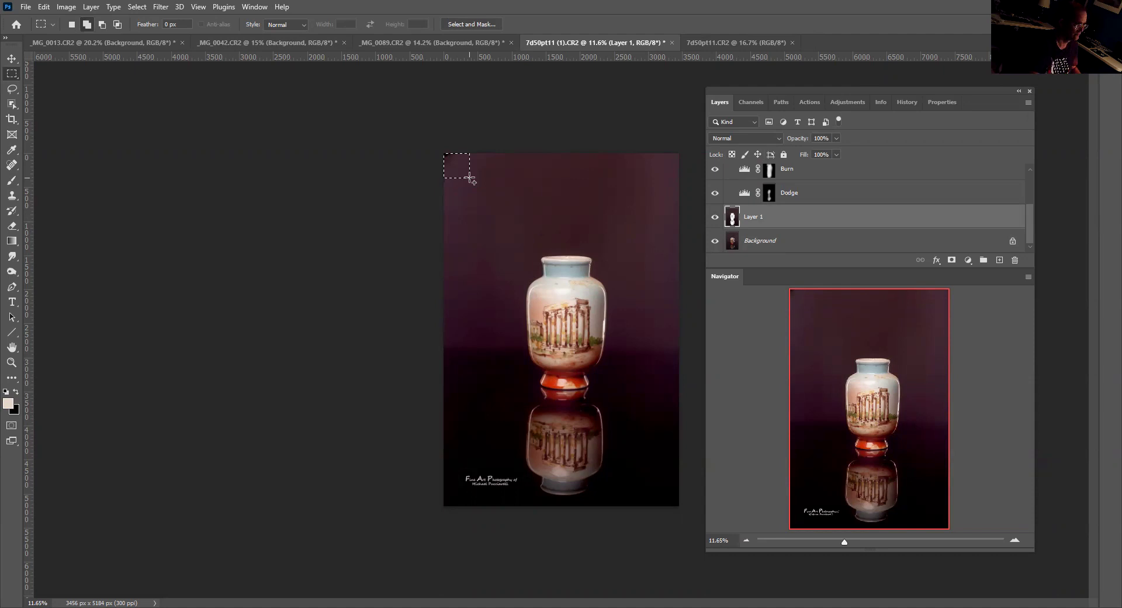
{"action": "key", "text": "shift+BackSpace"}
{"action": "left_click", "coordinate": [743, 131]}
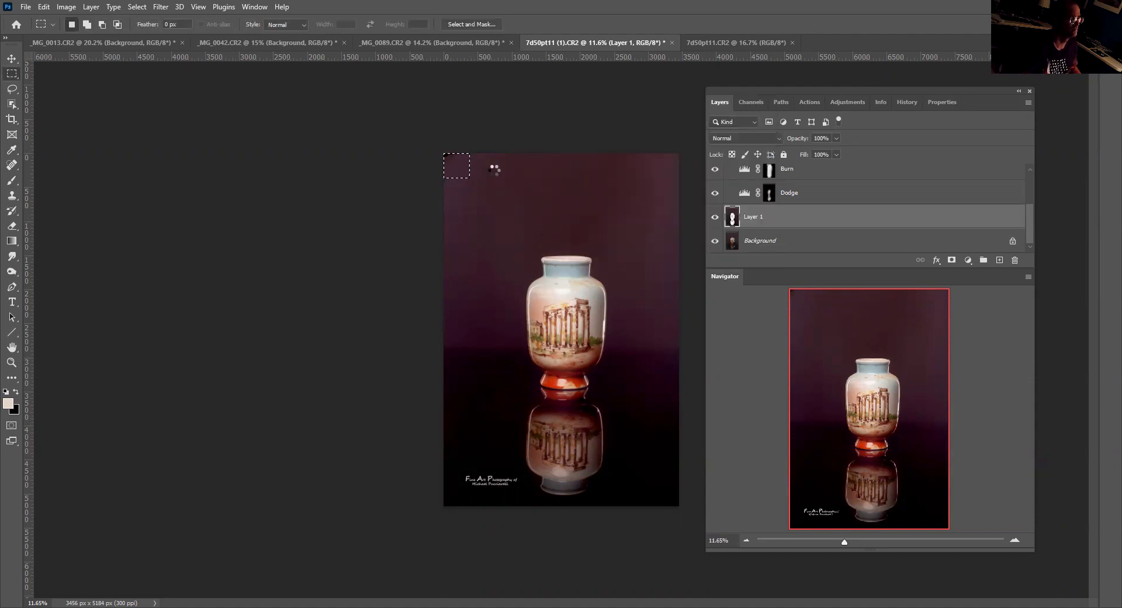
{"action": "key", "text": "ctrl+d"}
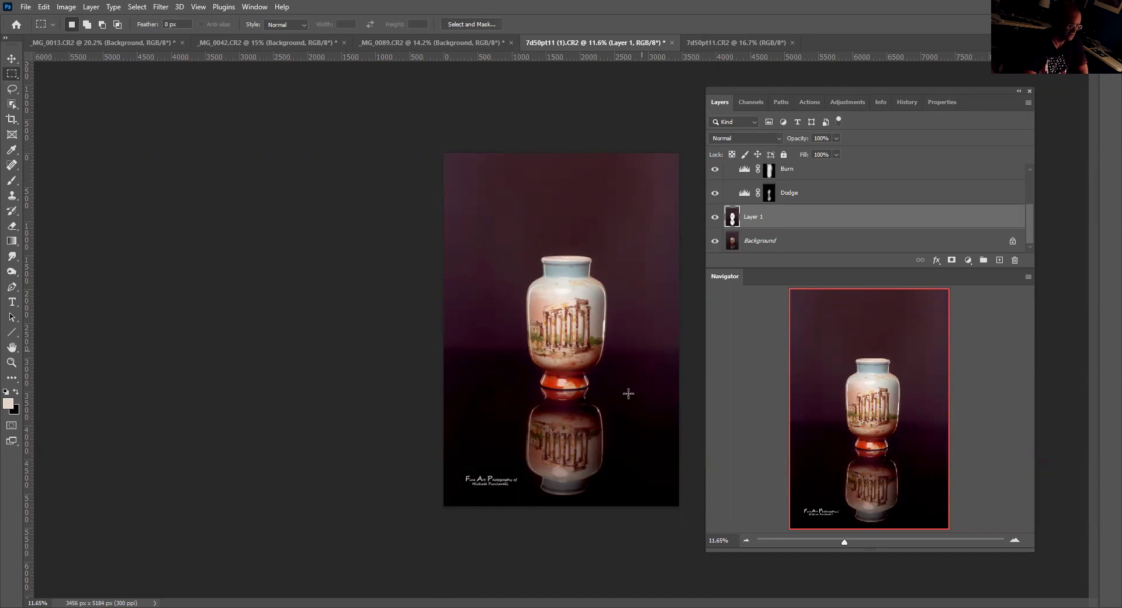
{"action": "left_click", "coordinate": [733, 217], "text": "ctrl"}
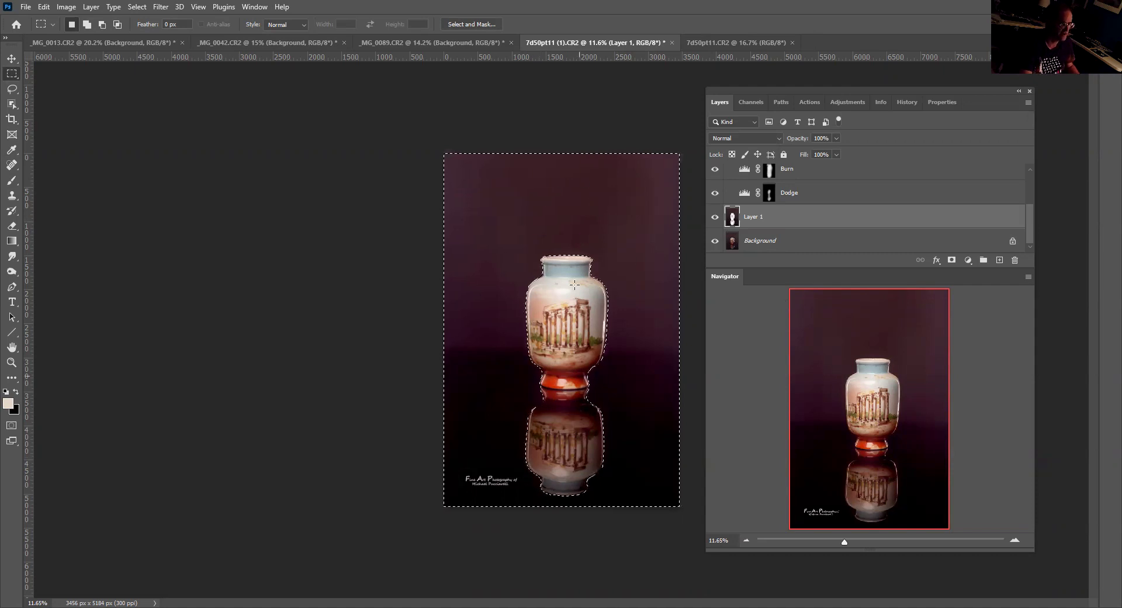
{"action": "key", "text": "ctrl+d"}
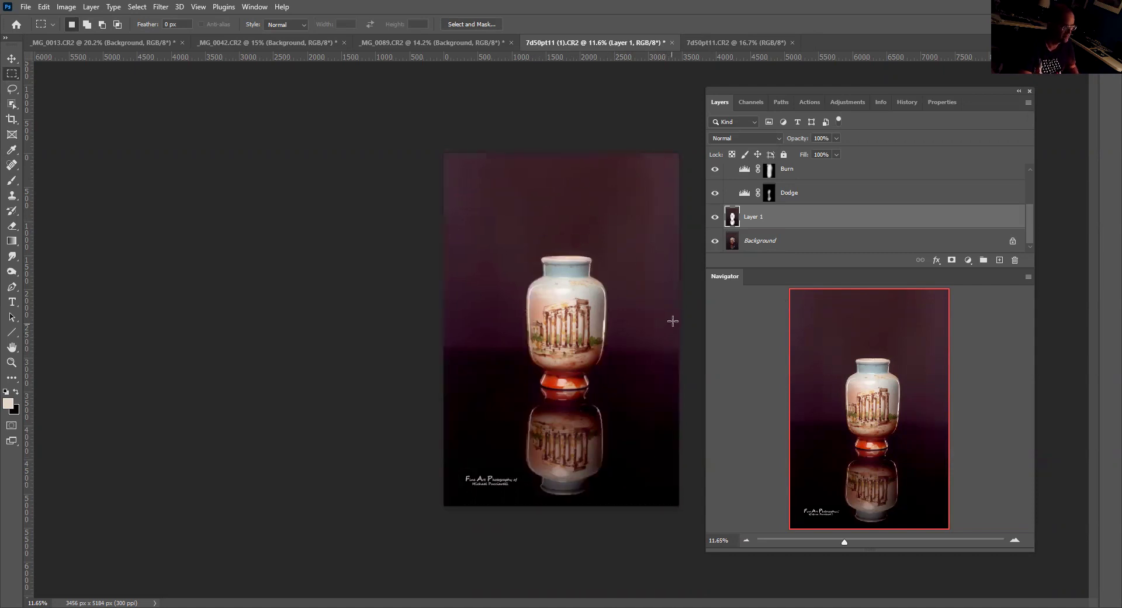
Step: Brighten the photo by setting the midtone input level of the Levels 1 adjustment to 1.57
{"action": "scroll", "coordinate": [760, 187], "scroll_direction": "up", "scroll_amount": 3}
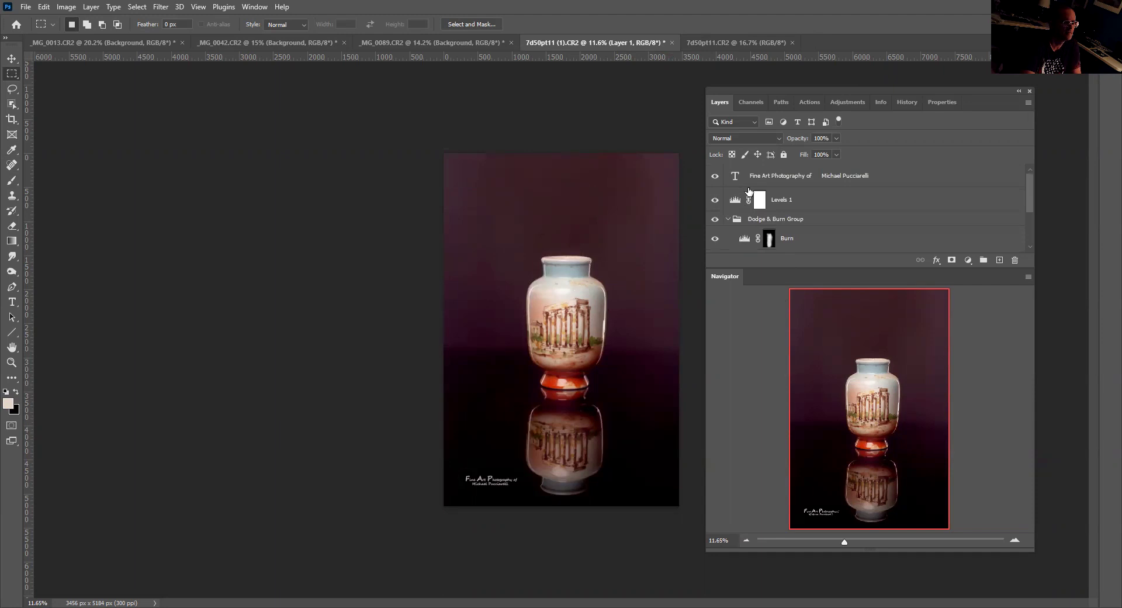
{"action": "double_click", "coordinate": [736, 200]}
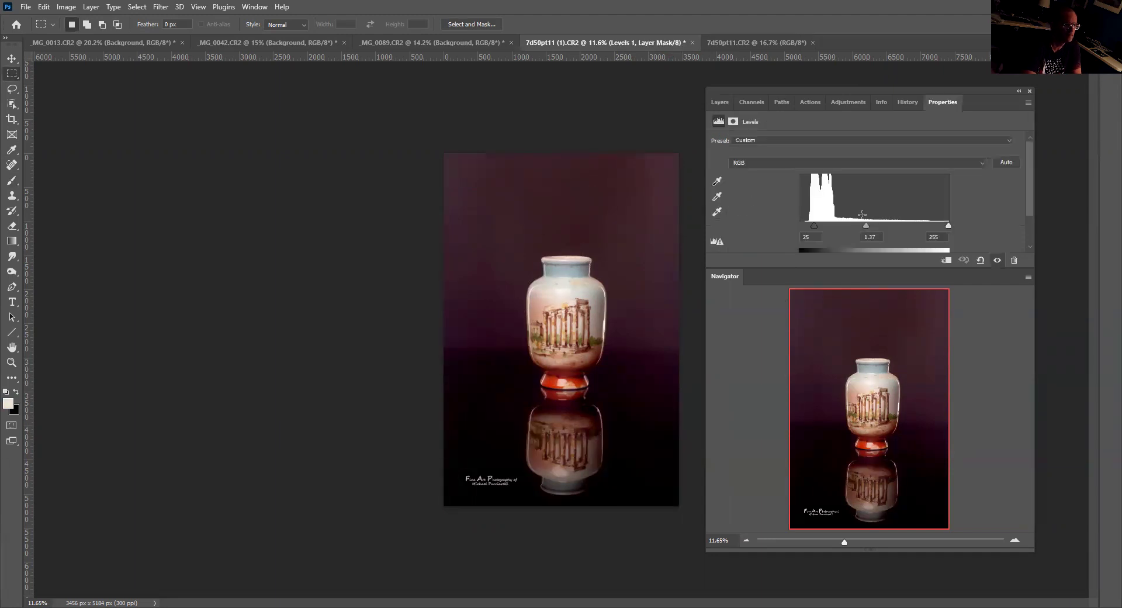
{"action": "mouse_move", "coordinate": [864, 224]}
{"action": "left_mouse_down"}
{"action": "mouse_move", "coordinate": [875, 223]}
{"action": "mouse_move", "coordinate": [861, 222]}
{"action": "left_mouse_up"}
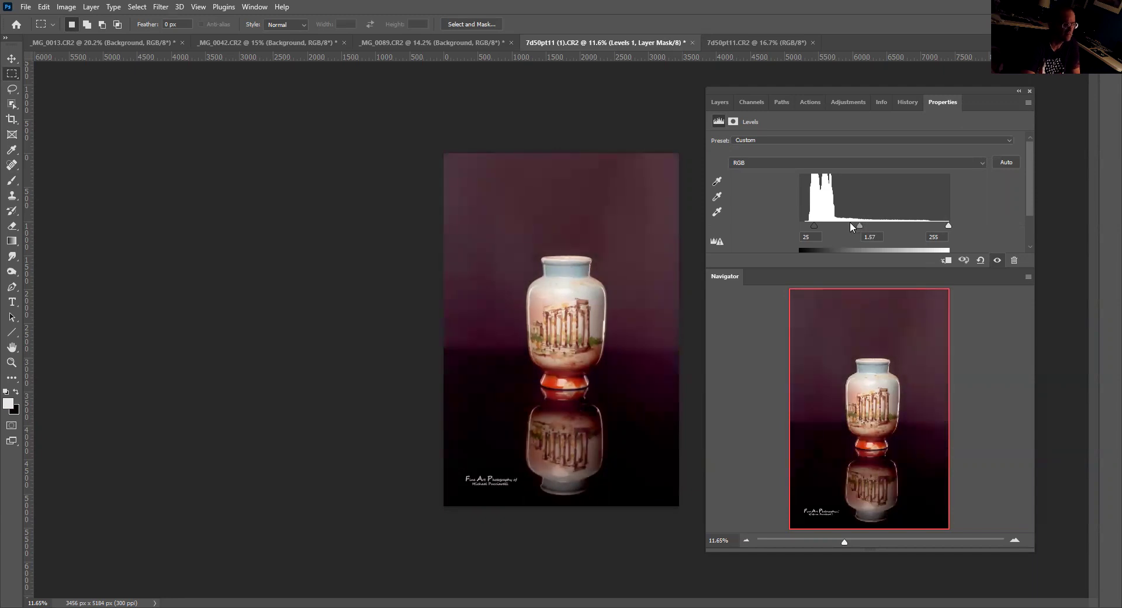
{"action": "left_click", "coordinate": [719, 102]}
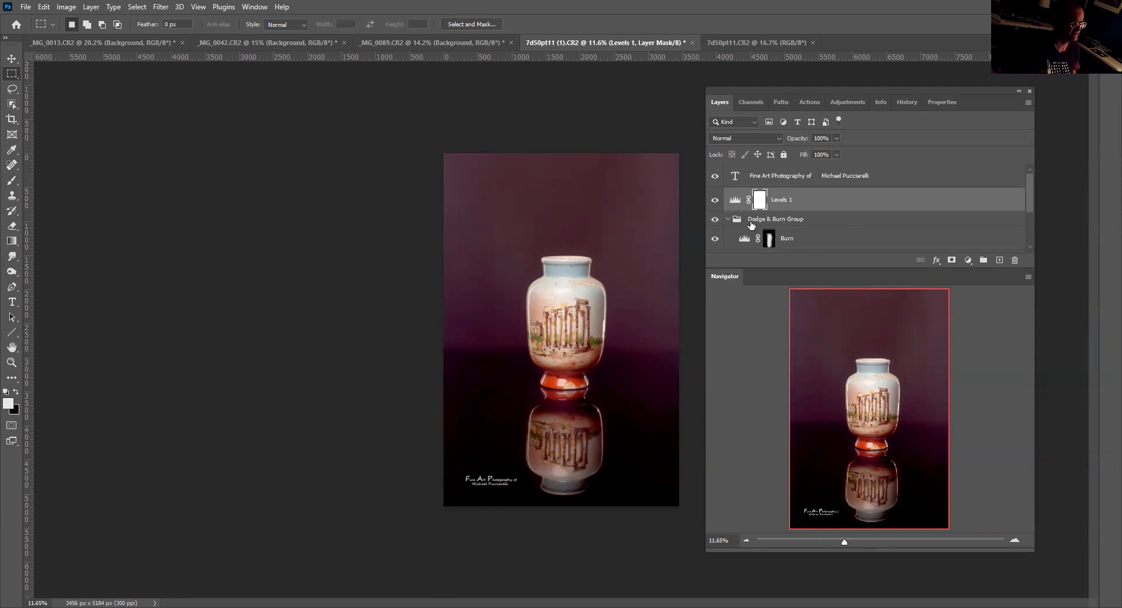
Step: Paint black over the vase on the Levels 1 mask with the Brush in Multiply mode at 29% opacity
{"action": "right_click", "coordinate": [16, 182]}
{"action": "left_click", "coordinate": [58, 177]}
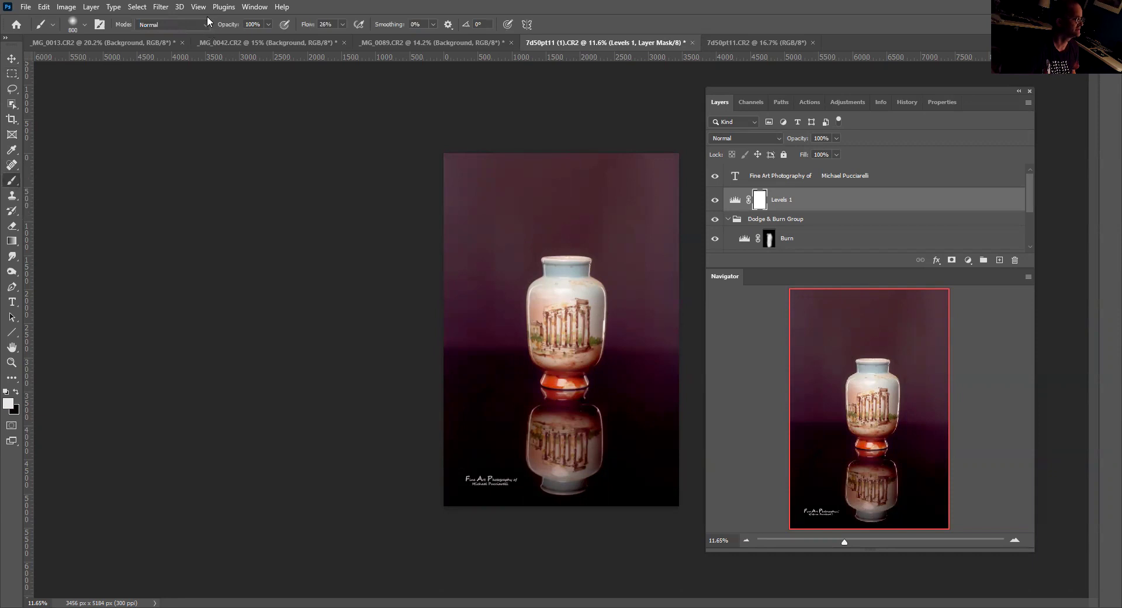
{"action": "left_click", "coordinate": [205, 24]}
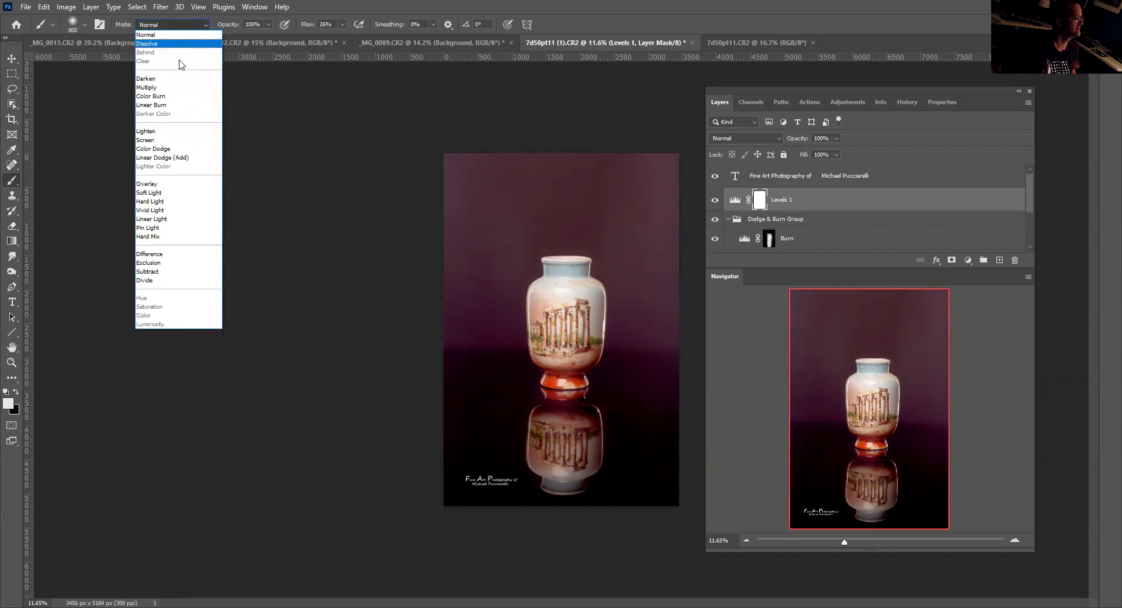
{"action": "left_click", "coordinate": [159, 87]}
{"action": "left_click_drag", "start_coordinate": [270, 23], "coordinate": [258, 40]}
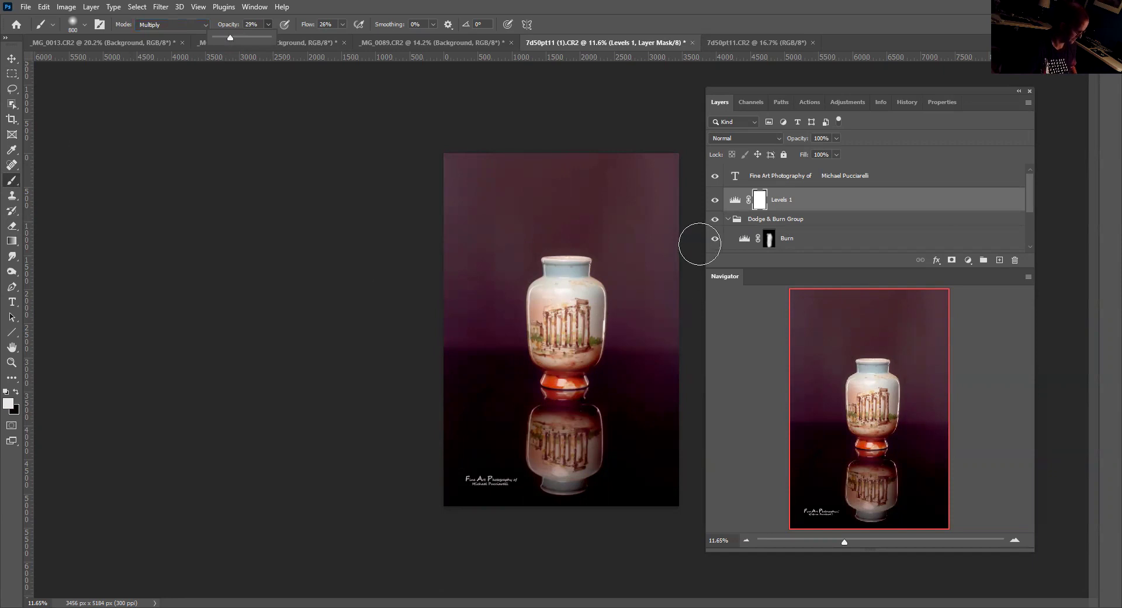
{"action": "key", "text": "x"}
{"action": "mouse_move", "coordinate": [571, 291]}
{"action": "left_mouse_down"}
{"action": "mouse_move", "coordinate": [566, 311]}
{"action": "mouse_move", "coordinate": [578, 321]}
{"action": "mouse_move", "coordinate": [564, 323]}
{"action": "mouse_move", "coordinate": [567, 287]}
{"action": "mouse_move", "coordinate": [561, 388]}
{"action": "mouse_move", "coordinate": [578, 412]}
{"action": "mouse_move", "coordinate": [566, 280]}
{"action": "mouse_move", "coordinate": [575, 462]}
{"action": "mouse_move", "coordinate": [580, 284]}
{"action": "mouse_move", "coordinate": [572, 415]}
{"action": "mouse_move", "coordinate": [597, 277]}
{"action": "left_mouse_up"}
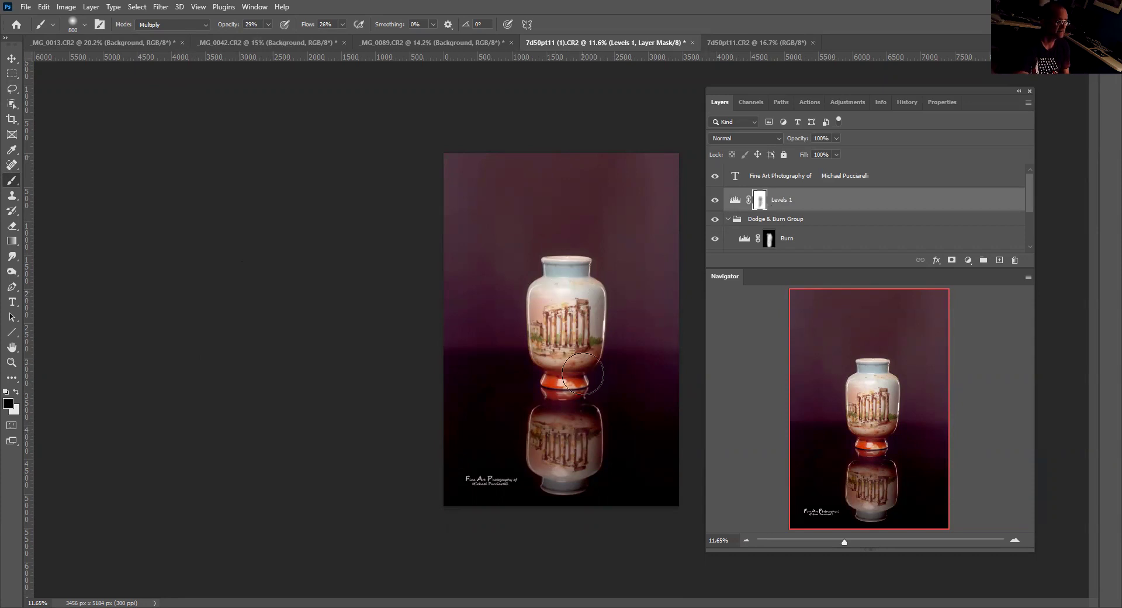
Step: Run the custom "mfp3bgfilterwsofthigh..." action on the Background layer
{"action": "scroll", "coordinate": [795, 236], "scroll_direction": "down", "scroll_amount": 3}
{"action": "left_click", "coordinate": [768, 241]}
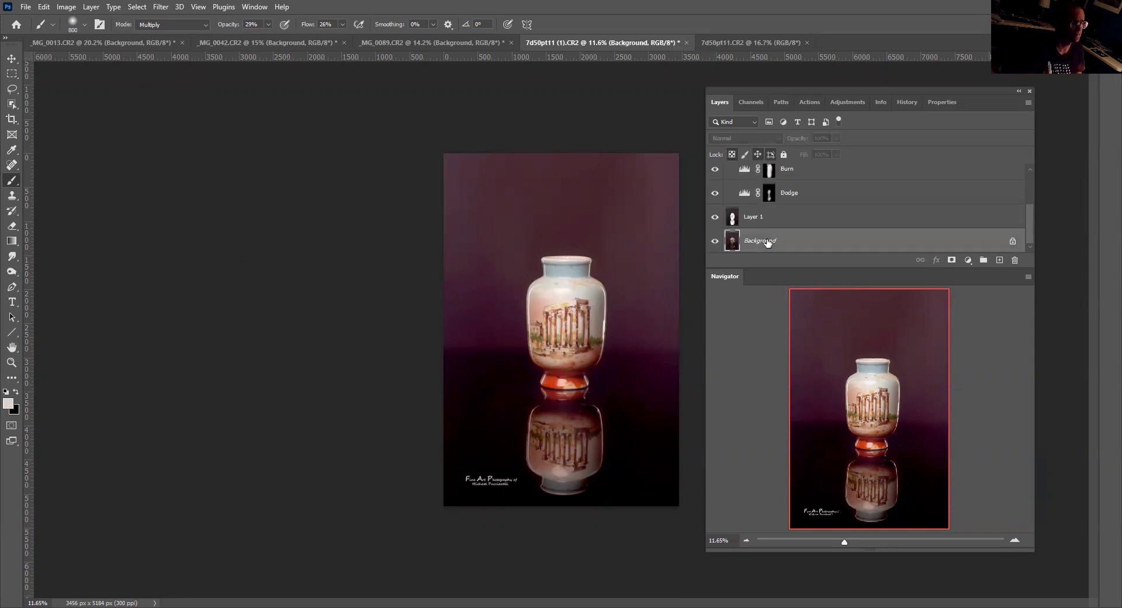
{"action": "left_click", "coordinate": [810, 103]}
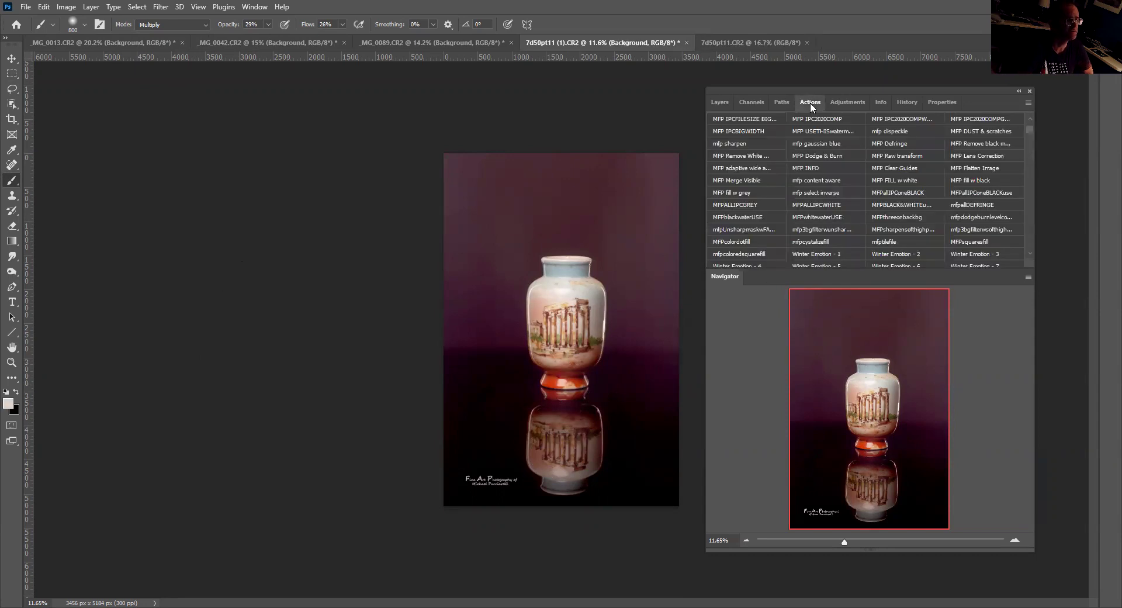
{"action": "left_click", "coordinate": [981, 227]}
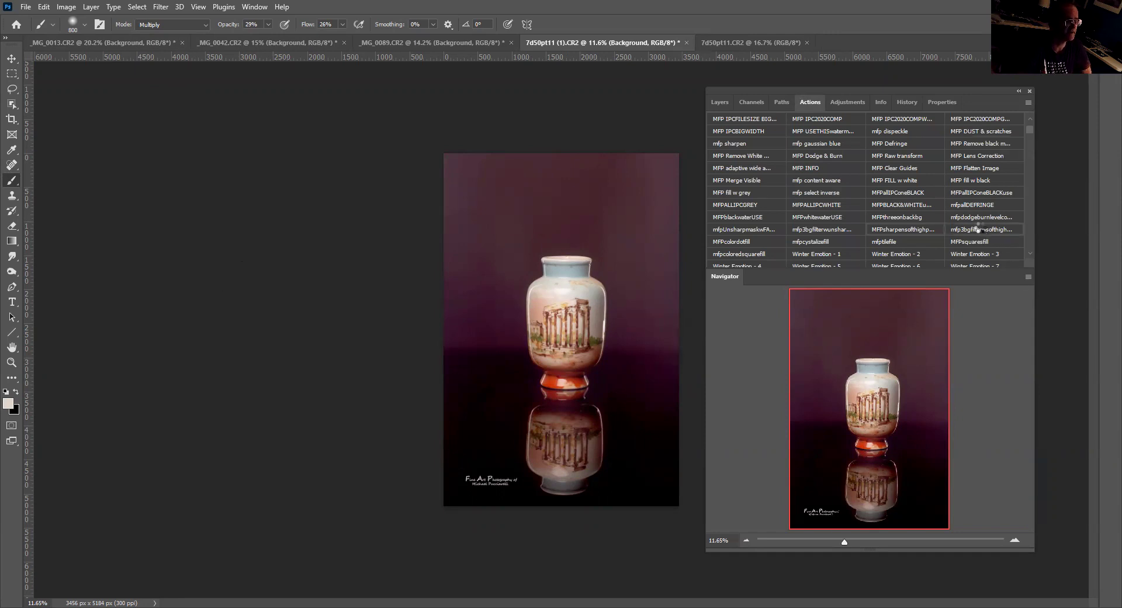
Step: Select the original Background layer and run the MFPallIPConeBLACKuse action to frame and resize the photo
{"action": "left_click", "coordinate": [721, 103]}
{"action": "scroll", "coordinate": [772, 249], "scroll_direction": "down", "scroll_amount": 1}
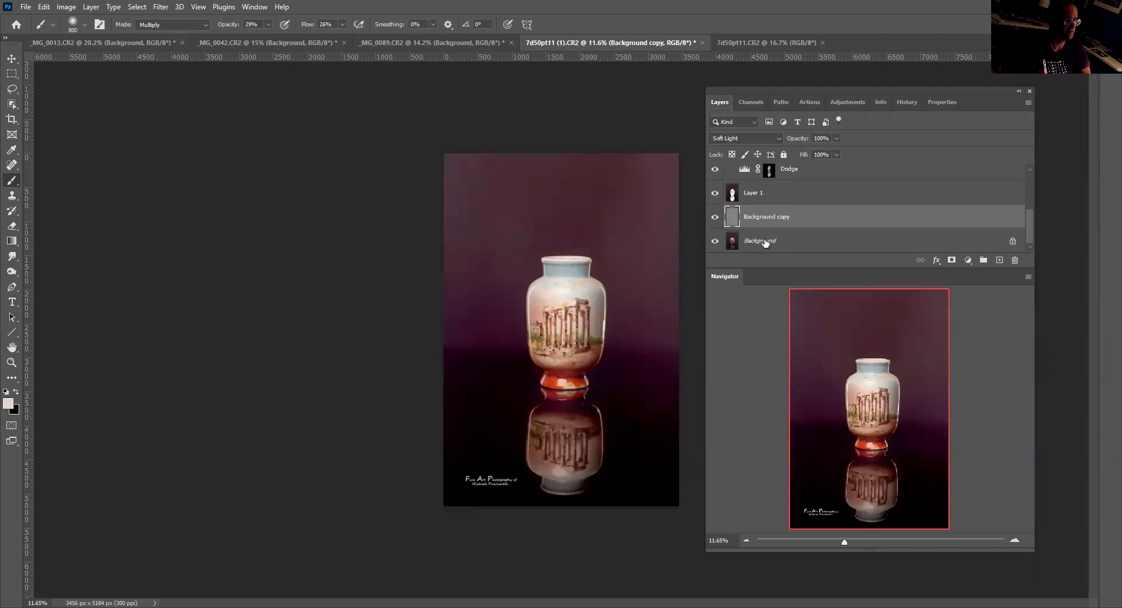
{"action": "left_click", "coordinate": [778, 237]}
{"action": "left_click", "coordinate": [808, 103]}
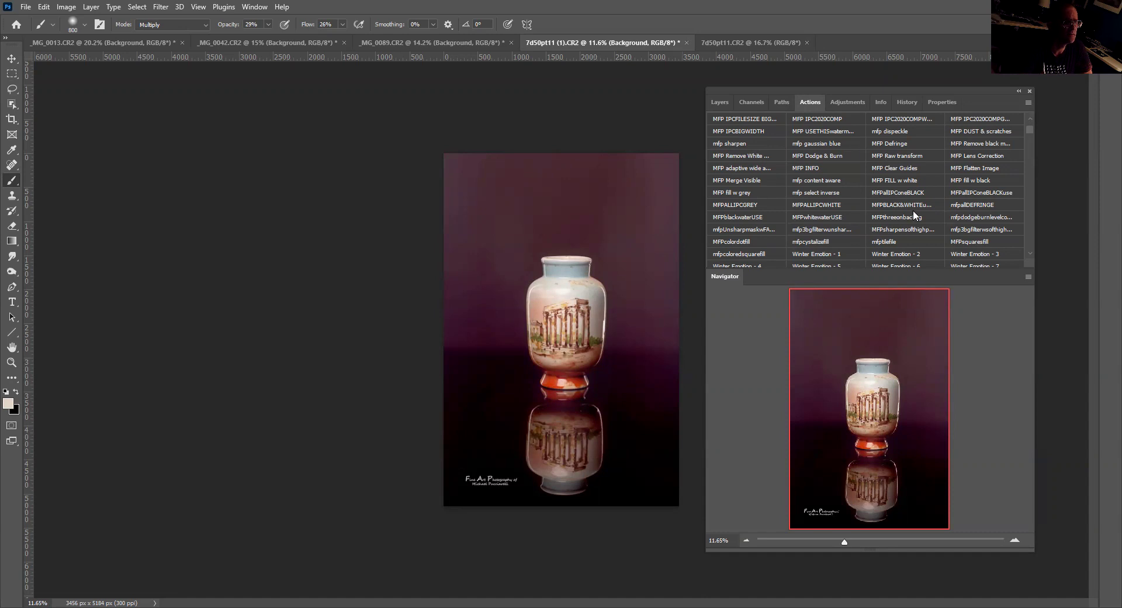
{"action": "left_click", "coordinate": [968, 195]}
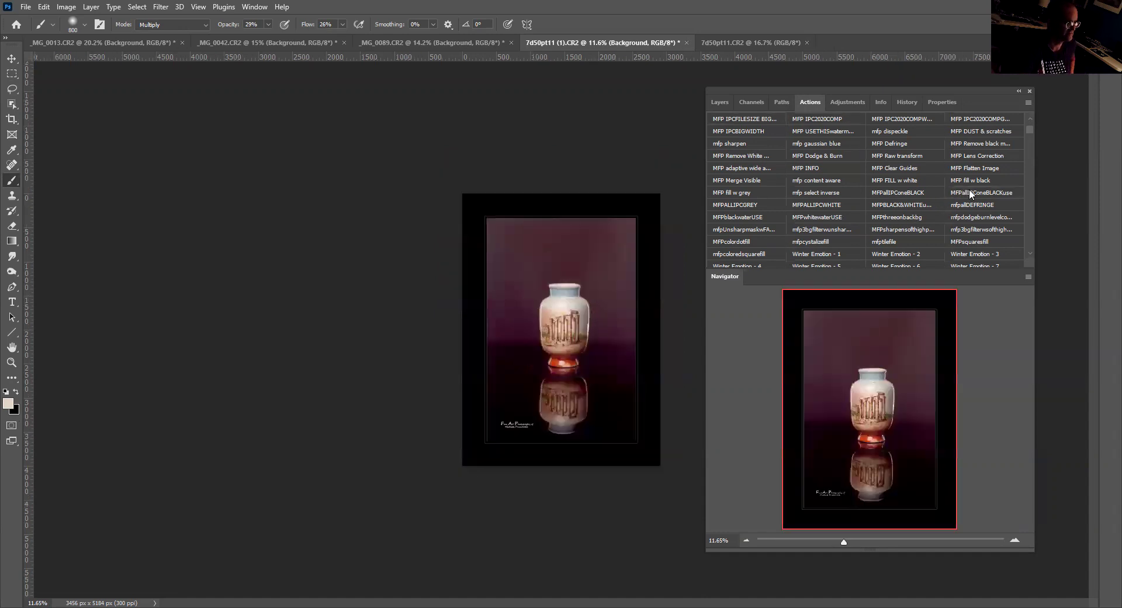
Step: Check the framed photo's pixel dimensions and resolution in Image Size, leaving them unmodified
{"action": "left_click", "coordinate": [720, 104]}
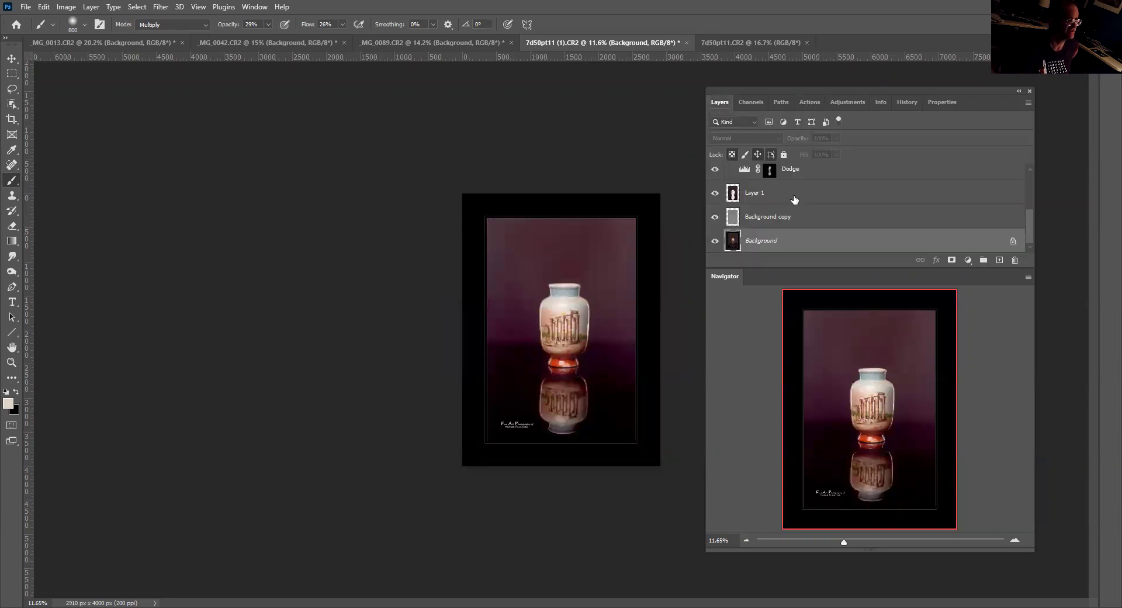
{"action": "left_click", "coordinate": [66, 7]}
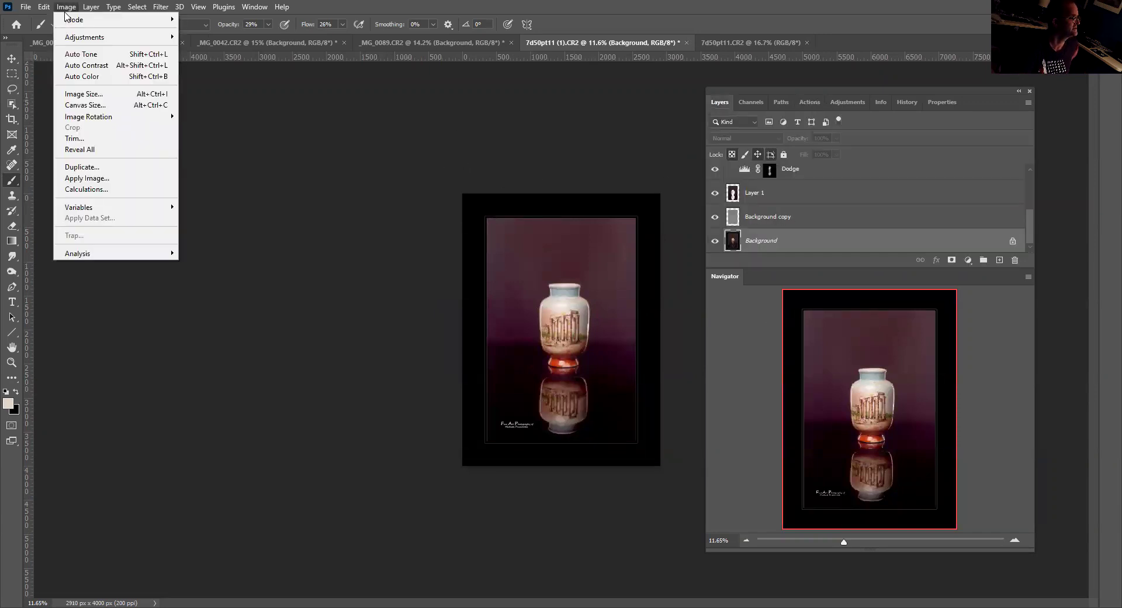
{"action": "left_click", "coordinate": [91, 94]}
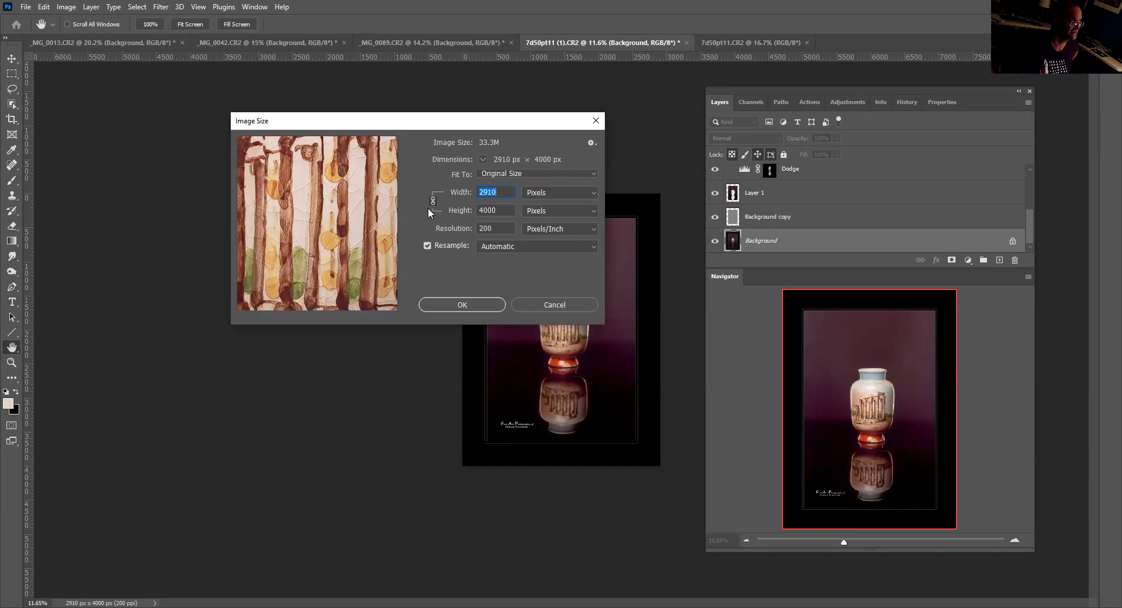
{"action": "left_click", "coordinate": [523, 300]}
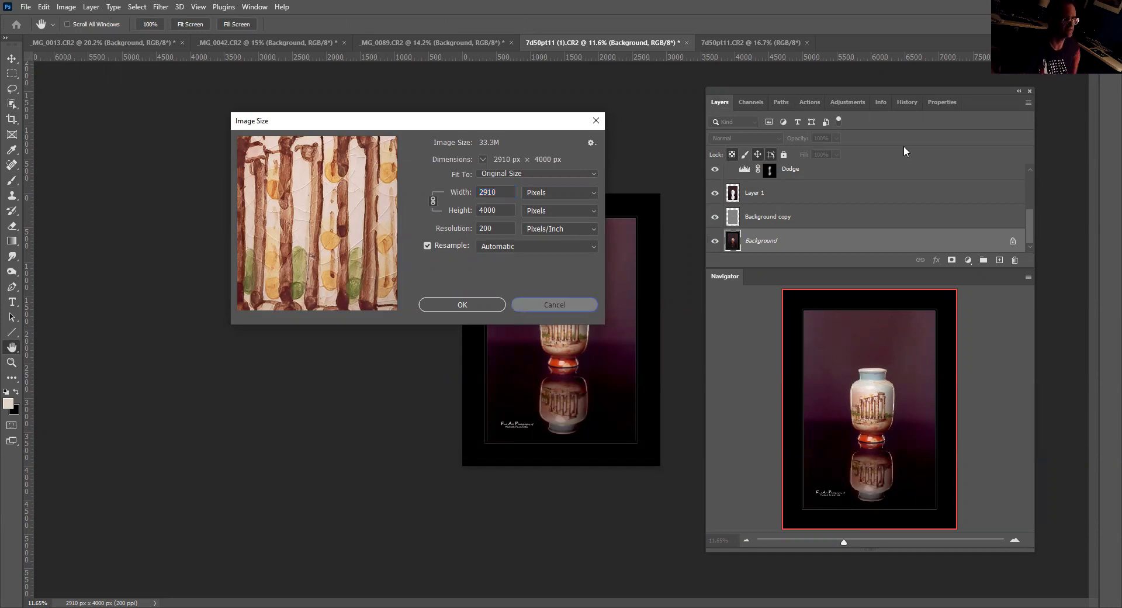
{"action": "left_click", "coordinate": [1028, 104]}
{"action": "key", "text": "Escape"}
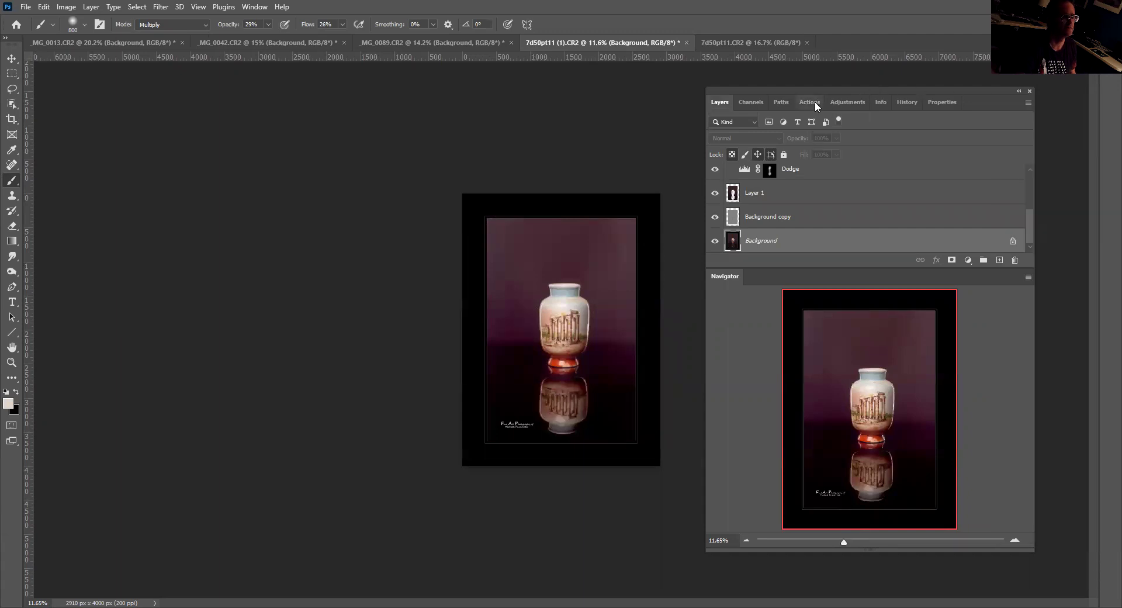
Step: Turn off Button Mode for the actions and widen the list to show the full recorded steps
{"action": "left_click", "coordinate": [1028, 104]}
{"action": "key", "text": "Escape"}
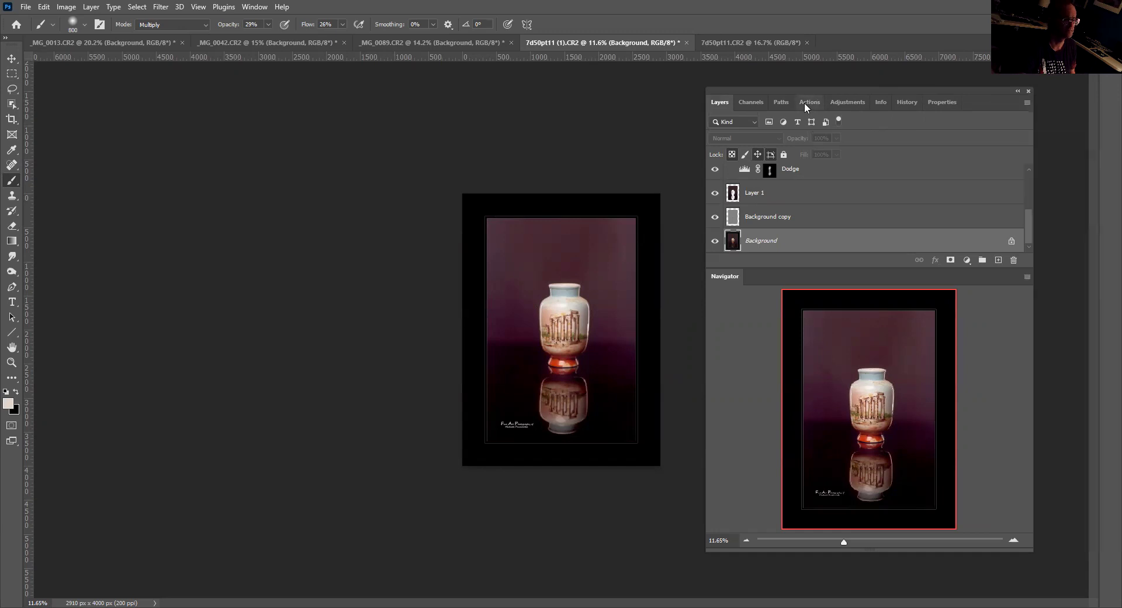
{"action": "left_click", "coordinate": [806, 103]}
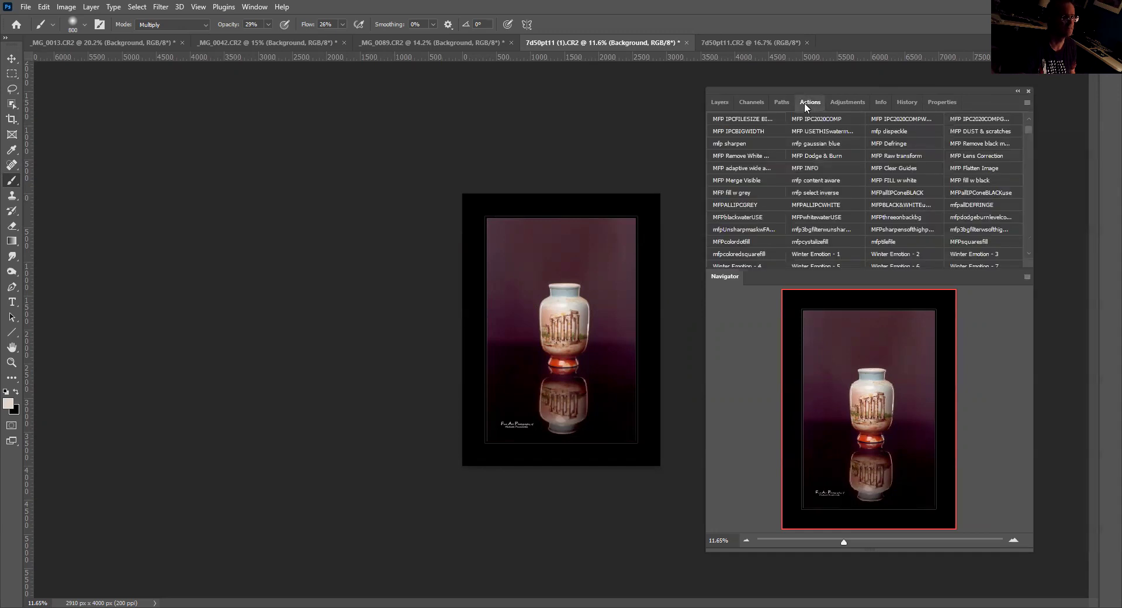
{"action": "left_click", "coordinate": [1028, 106]}
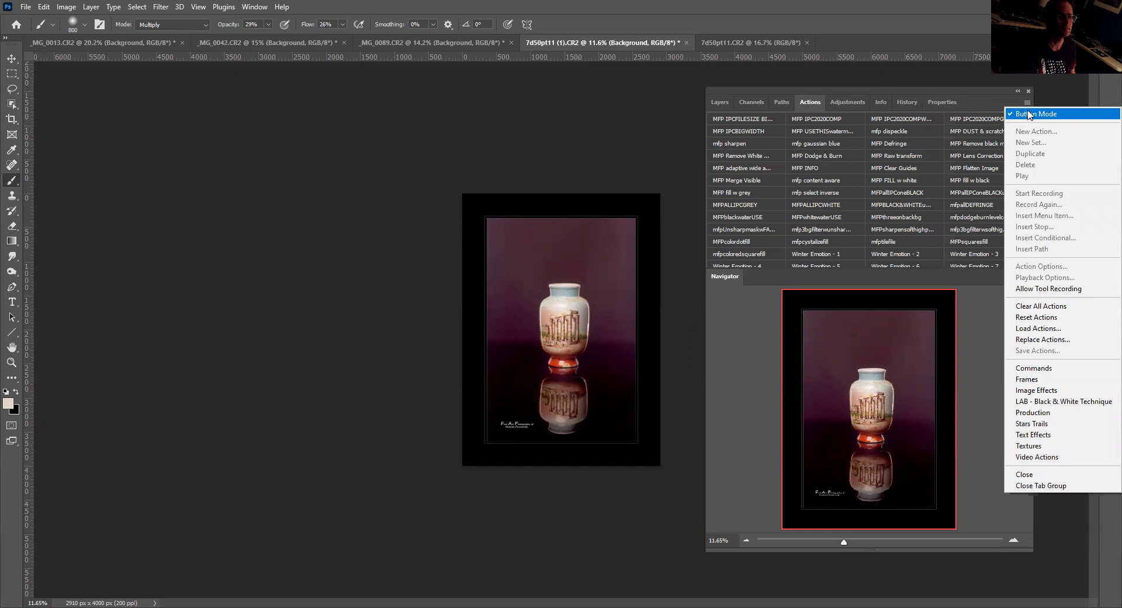
{"action": "left_click", "coordinate": [1032, 113]}
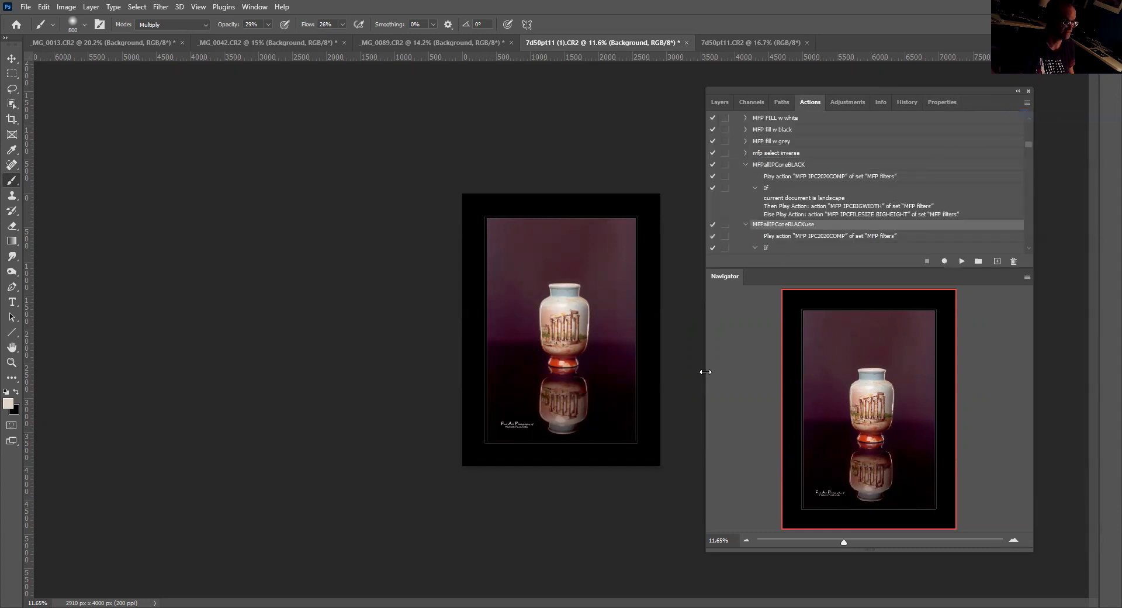
{"action": "left_click_drag", "start_coordinate": [704, 368], "coordinate": [225, 337]}
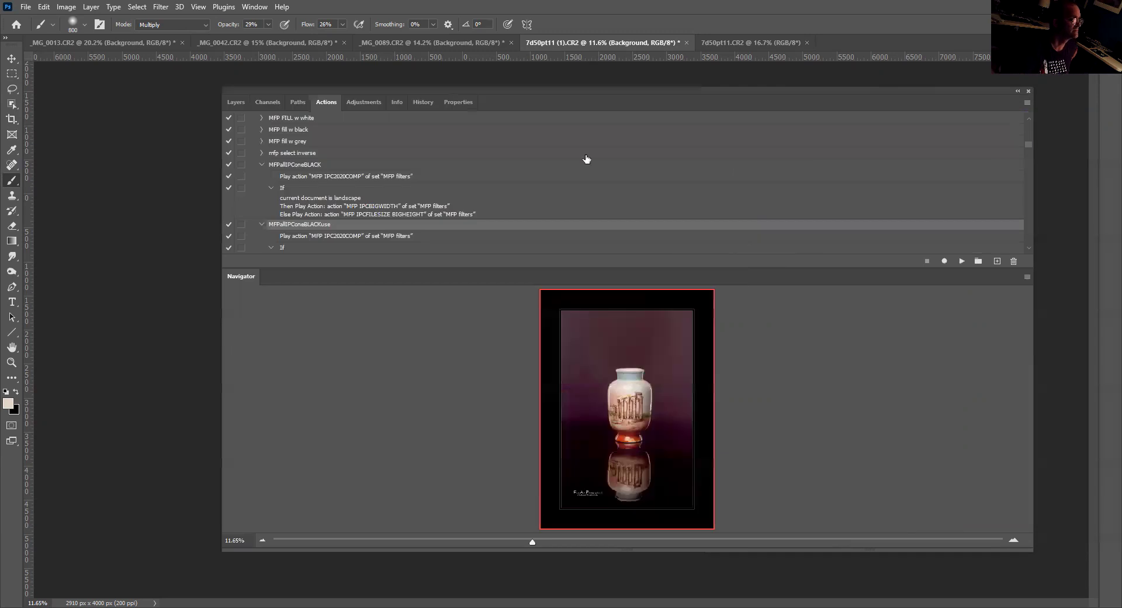
Step: Examine the recorded steps of the MFPallIPConeBLACKuse action and the MFP IPC canvas and image sizing actions it plays
{"action": "scroll", "coordinate": [394, 170], "scroll_direction": "down", "scroll_amount": 1}
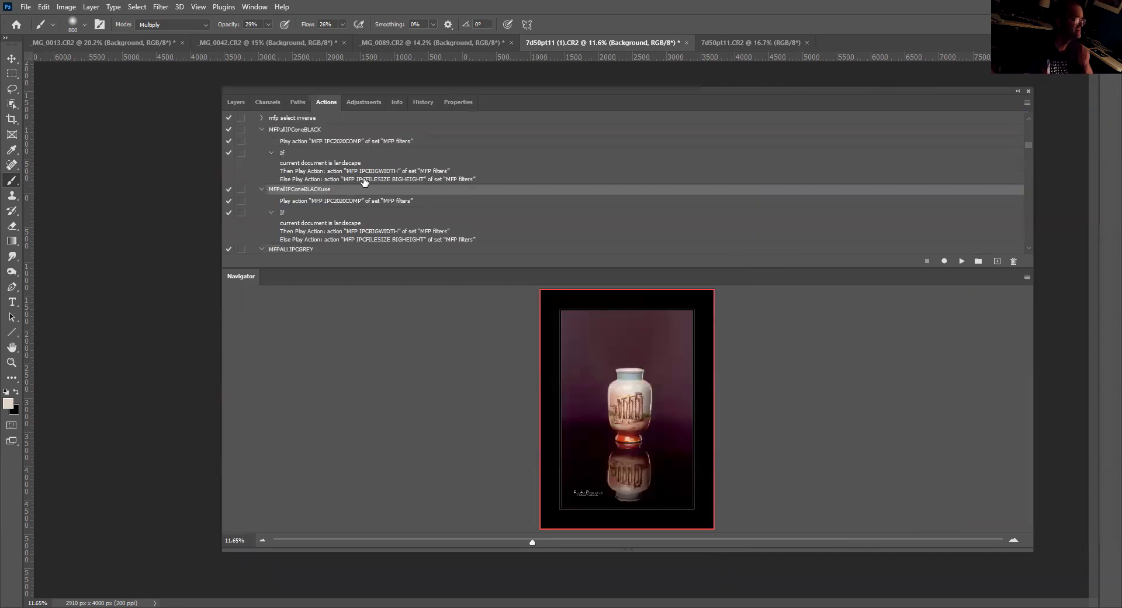
{"action": "scroll", "coordinate": [374, 175], "scroll_direction": "down", "scroll_amount": 1}
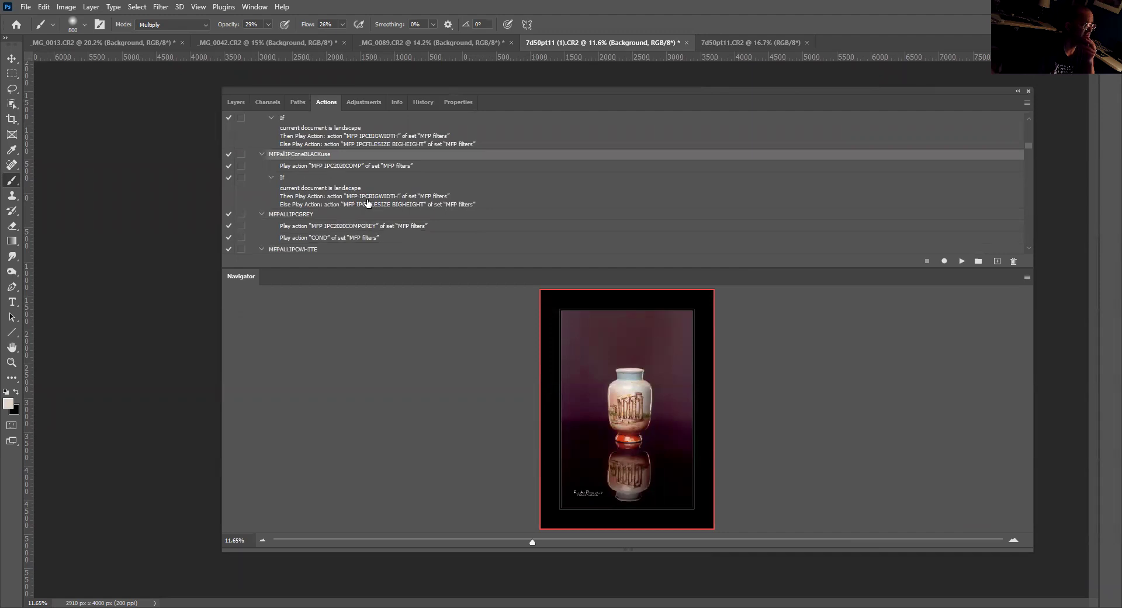
{"action": "scroll", "coordinate": [351, 198], "scroll_direction": "up", "scroll_amount": 5}
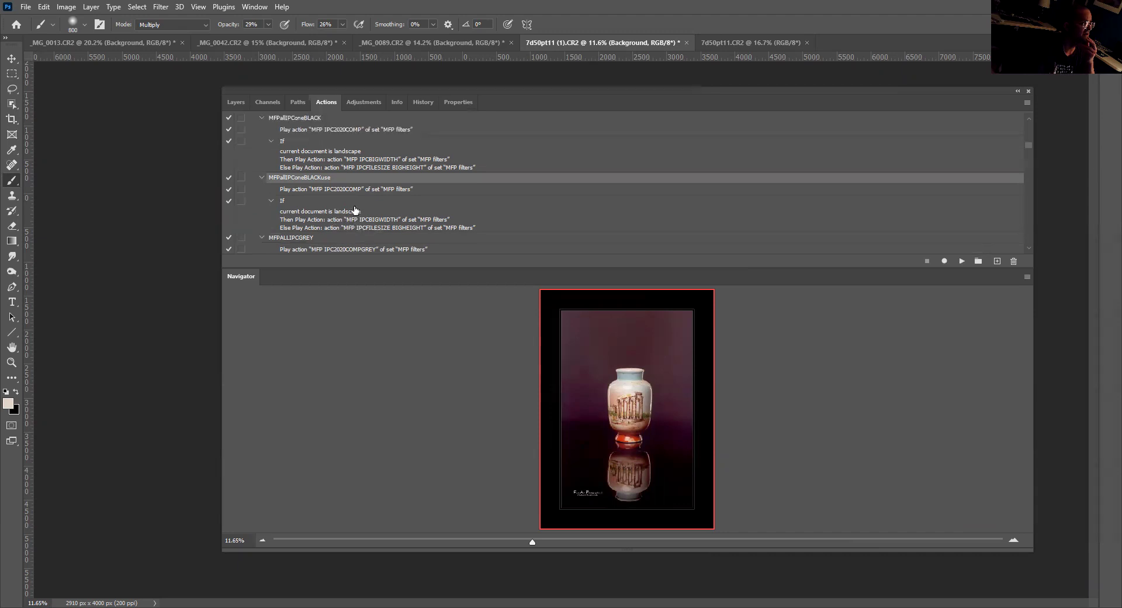
{"action": "scroll", "coordinate": [328, 243], "scroll_direction": "up", "scroll_amount": 4}
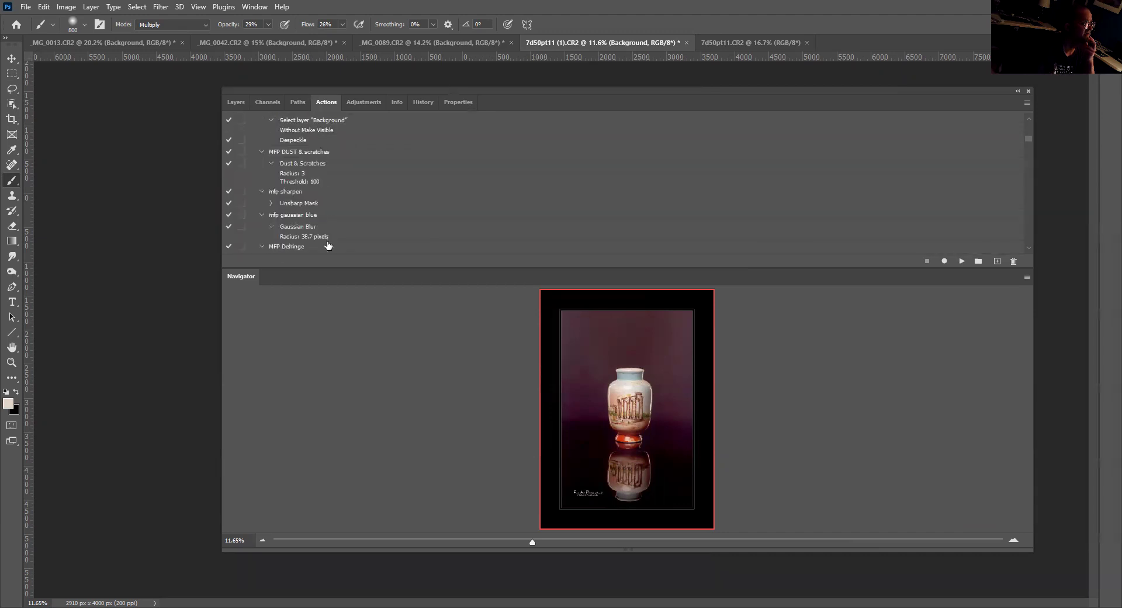
{"action": "scroll", "coordinate": [353, 181], "scroll_direction": "up", "scroll_amount": 3}
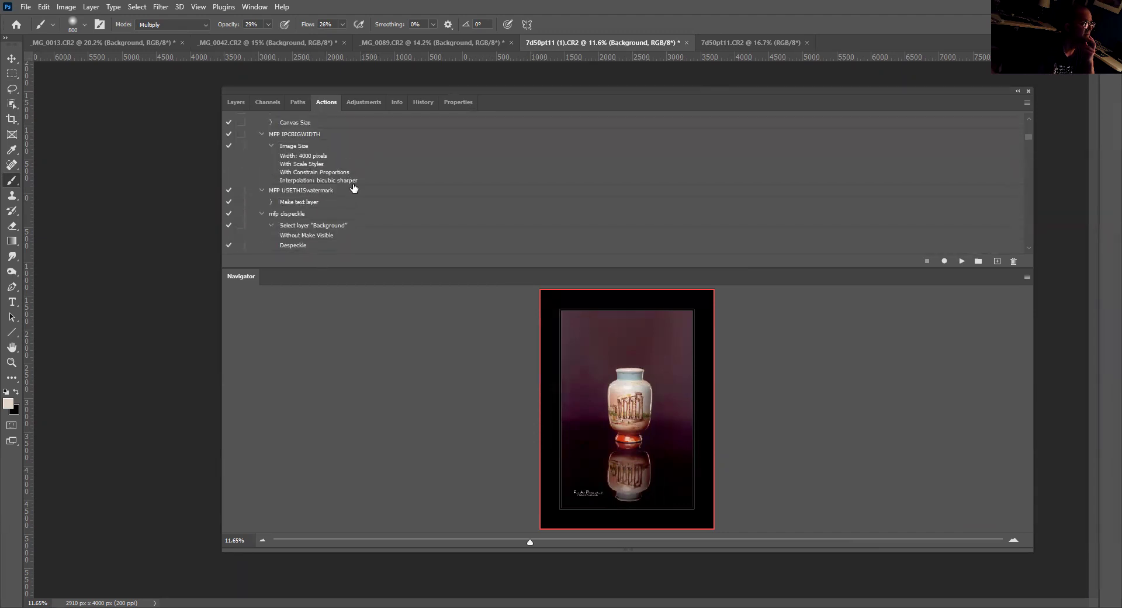
{"action": "scroll", "coordinate": [334, 183], "scroll_direction": "up", "scroll_amount": 1}
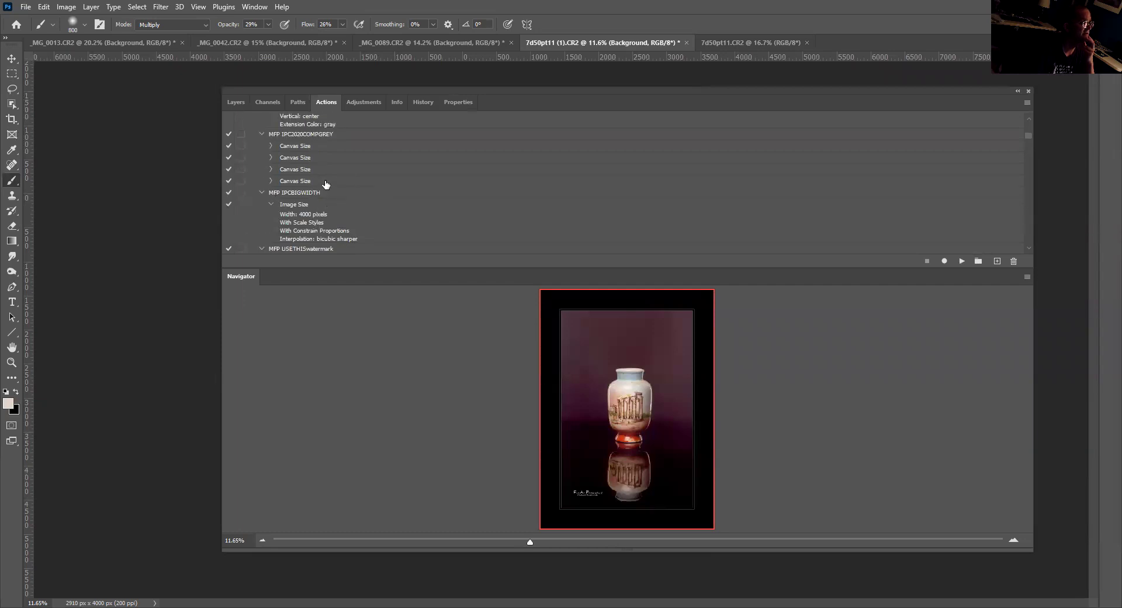
{"action": "scroll", "coordinate": [332, 182], "scroll_direction": "up", "scroll_amount": 2}
{"action": "scroll", "coordinate": [330, 182], "scroll_direction": "up", "scroll_amount": 4}
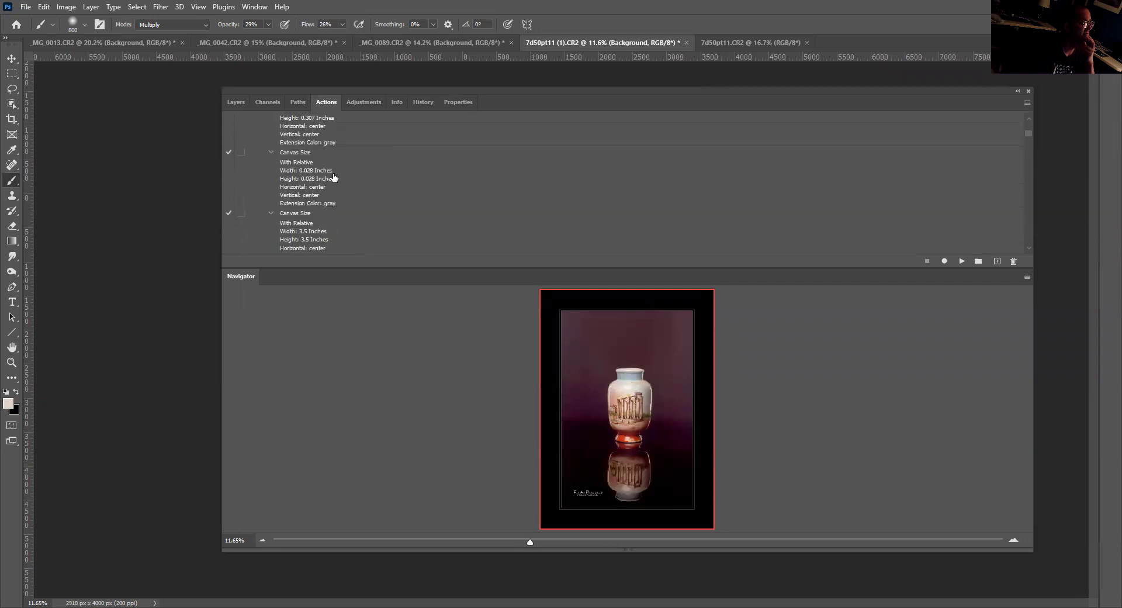
{"action": "scroll", "coordinate": [332, 154], "scroll_direction": "up", "scroll_amount": 5}
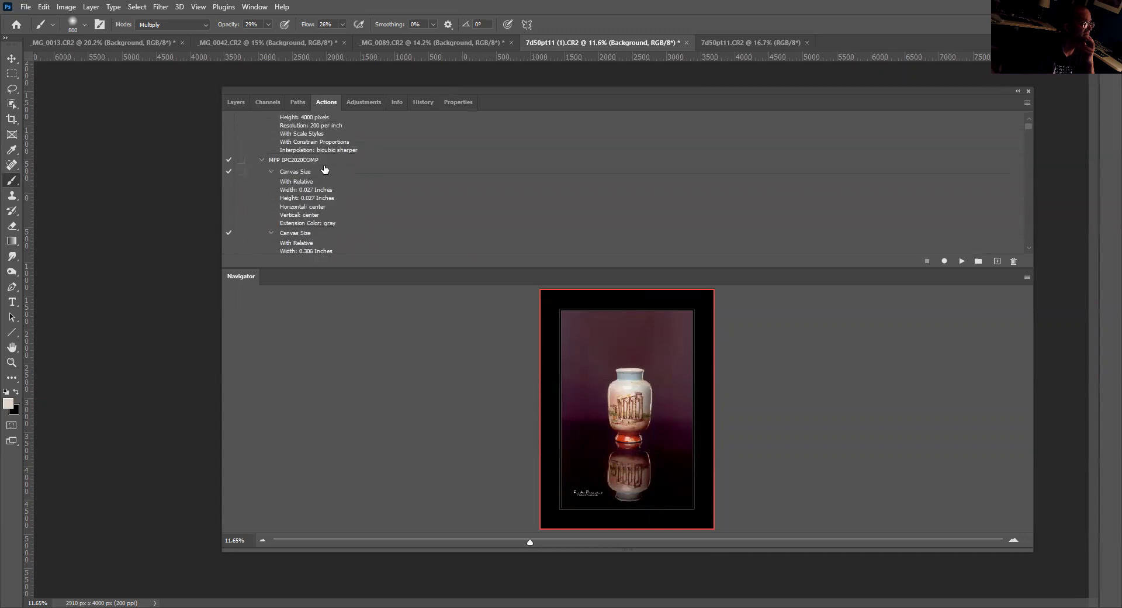
{"action": "scroll", "coordinate": [333, 168], "scroll_direction": "up", "scroll_amount": 2}
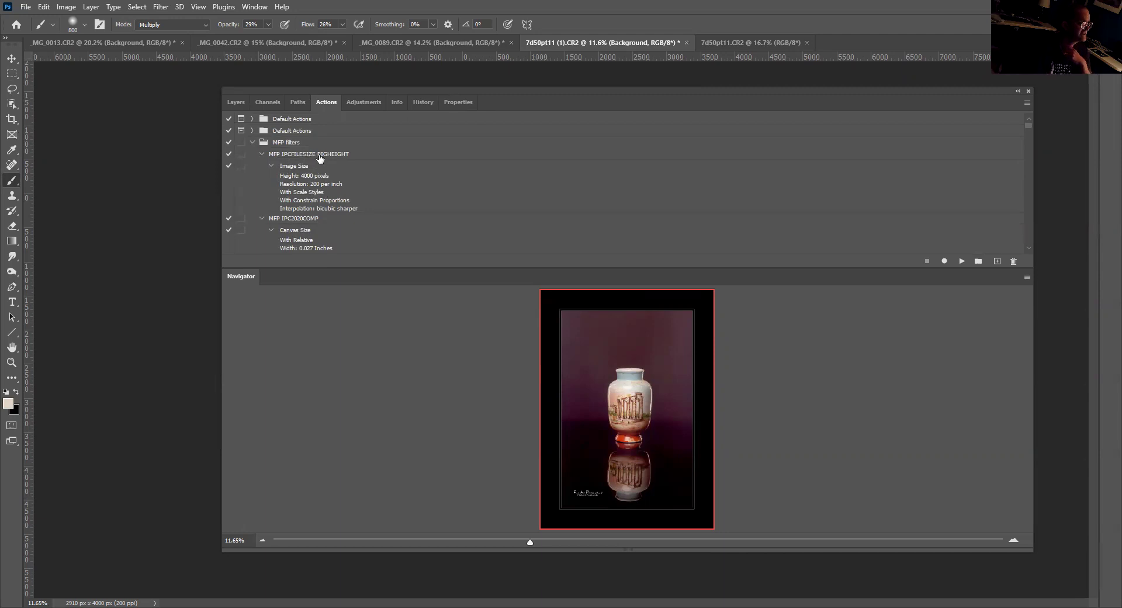
Step: Examine the recorded steps of the combined actions, including MFPthreeonbackbg and mfpdodgeburnlevelcombo, in the MFP filters set
{"action": "scroll", "coordinate": [374, 185], "scroll_direction": "down", "scroll_amount": 8}
{"action": "scroll", "coordinate": [404, 225], "scroll_direction": "down", "scroll_amount": 10}
{"action": "scroll", "coordinate": [397, 234], "scroll_direction": "down", "scroll_amount": 10}
{"action": "scroll", "coordinate": [368, 225], "scroll_direction": "down", "scroll_amount": 10}
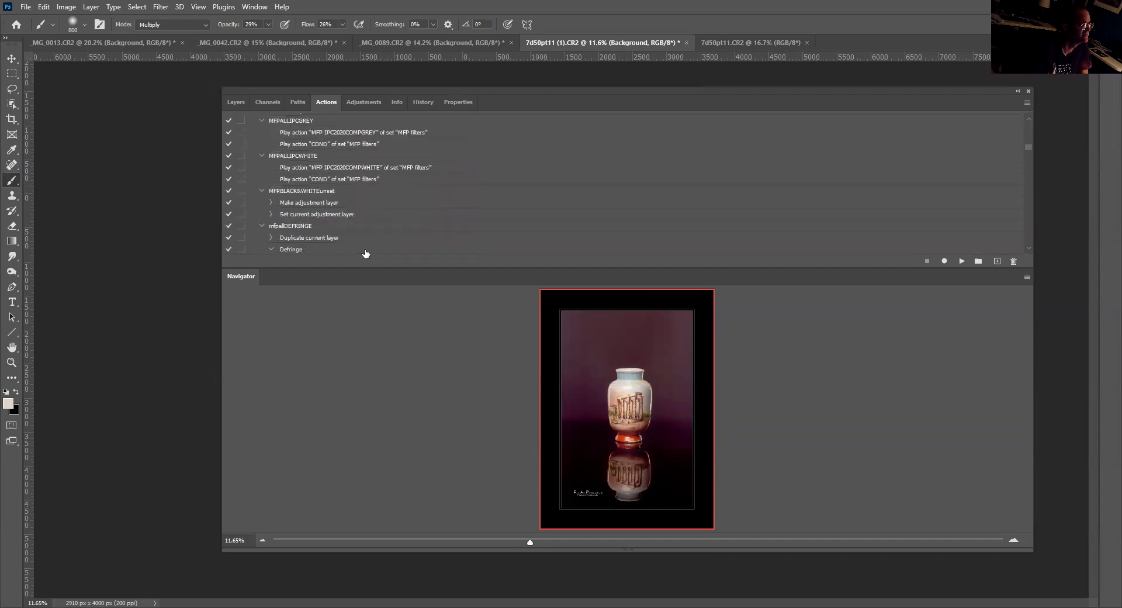
{"action": "scroll", "coordinate": [352, 251], "scroll_direction": "down", "scroll_amount": 10}
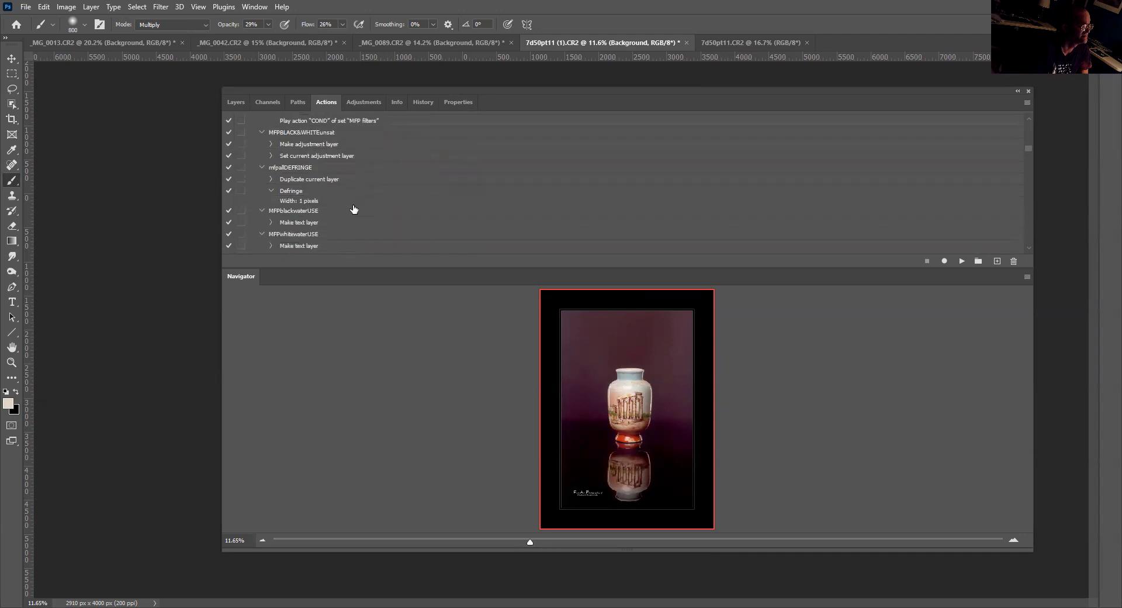
{"action": "scroll", "coordinate": [380, 215], "scroll_direction": "down", "scroll_amount": 3}
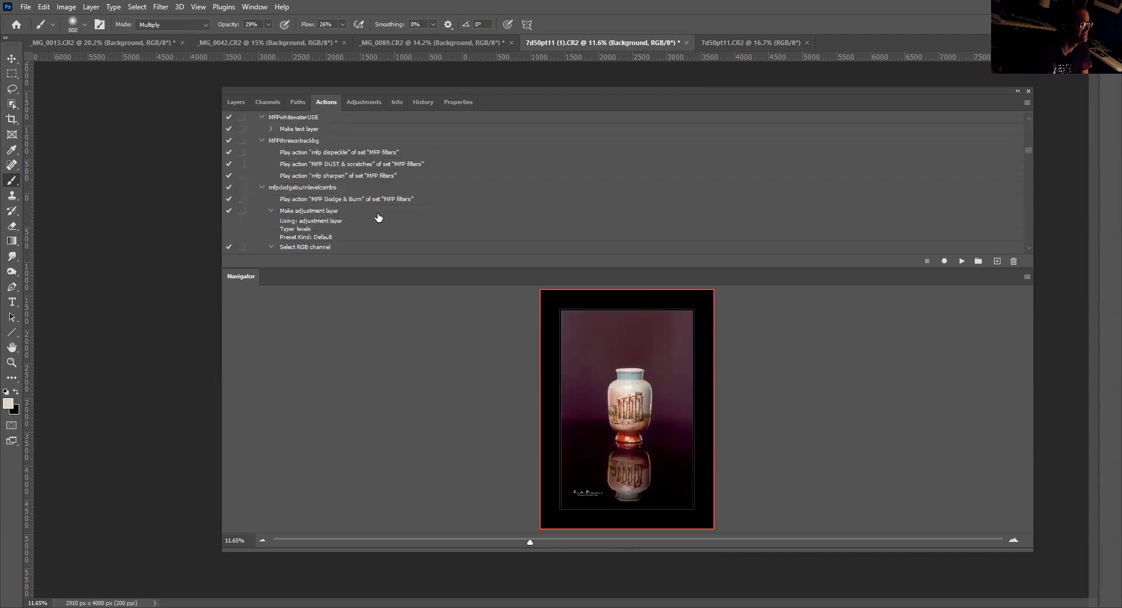
{"action": "scroll", "coordinate": [374, 220], "scroll_direction": "down", "scroll_amount": 2}
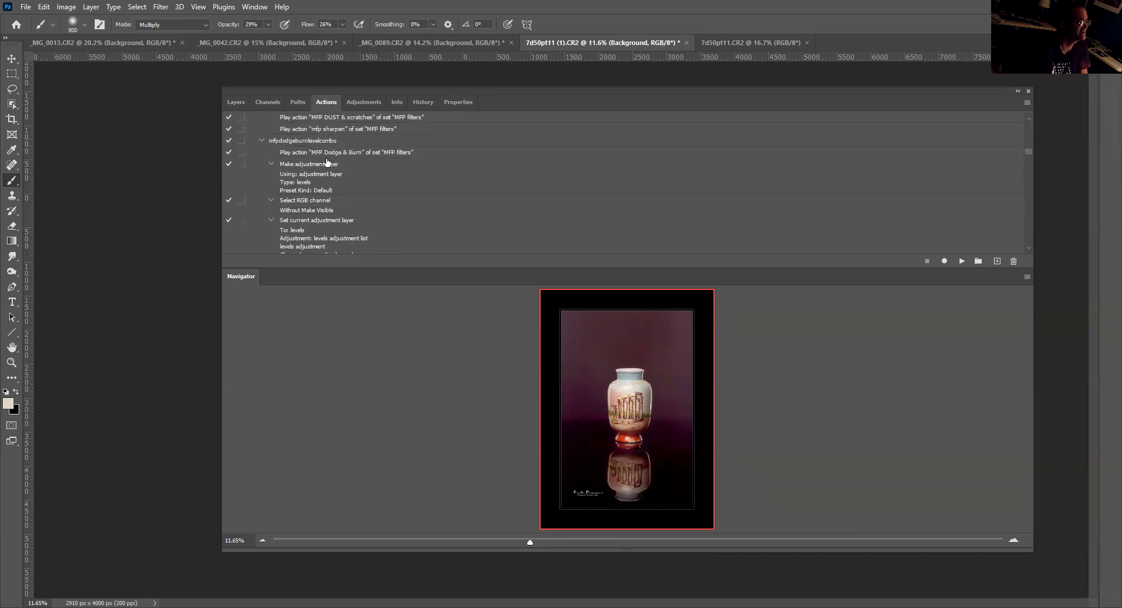
{"action": "scroll", "coordinate": [314, 177], "scroll_direction": "down", "scroll_amount": 5}
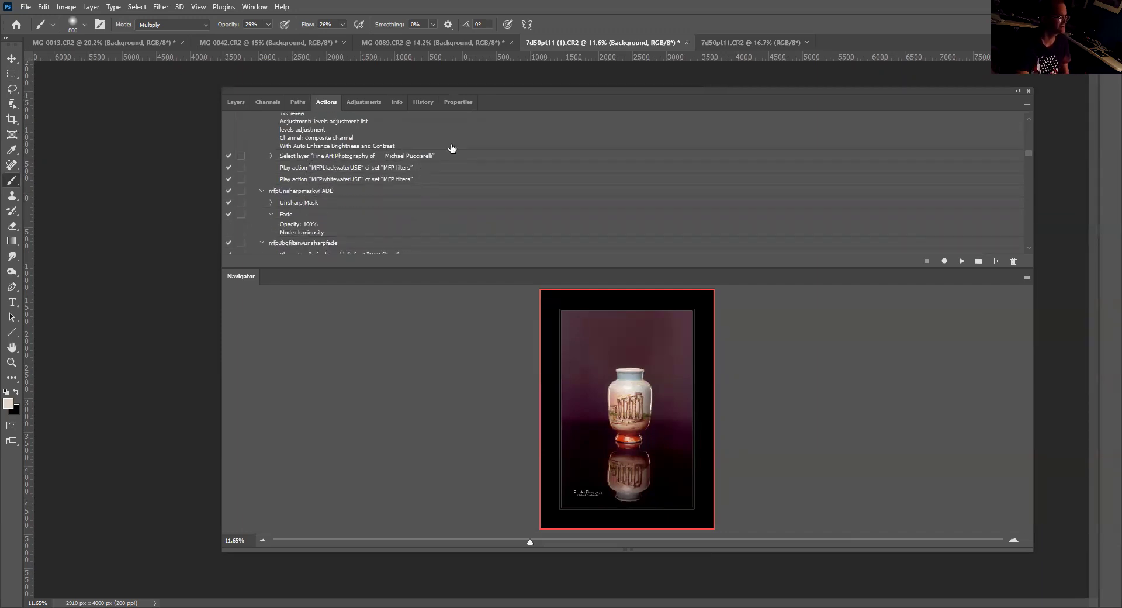
{"action": "scroll", "coordinate": [363, 190], "scroll_direction": "up", "scroll_amount": 2}
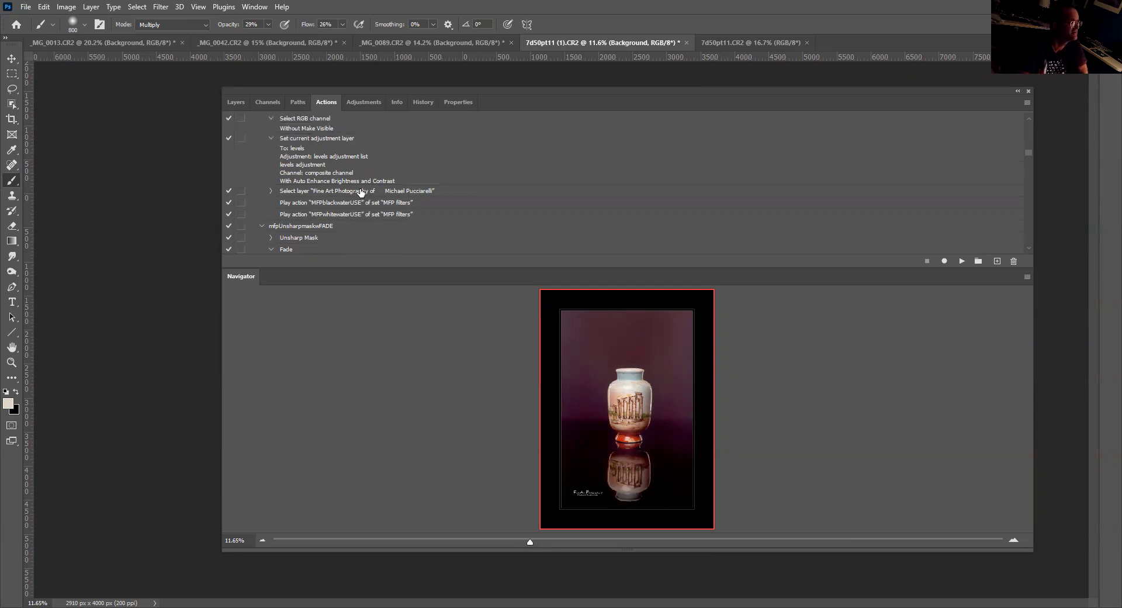
Step: Examine the recorded steps of the unsharp mask and soft-light high pass sharpening actions and the combined filter actions that play them
{"action": "scroll", "coordinate": [371, 190], "scroll_direction": "down", "scroll_amount": 2}
{"action": "scroll", "coordinate": [384, 221], "scroll_direction": "down", "scroll_amount": 3}
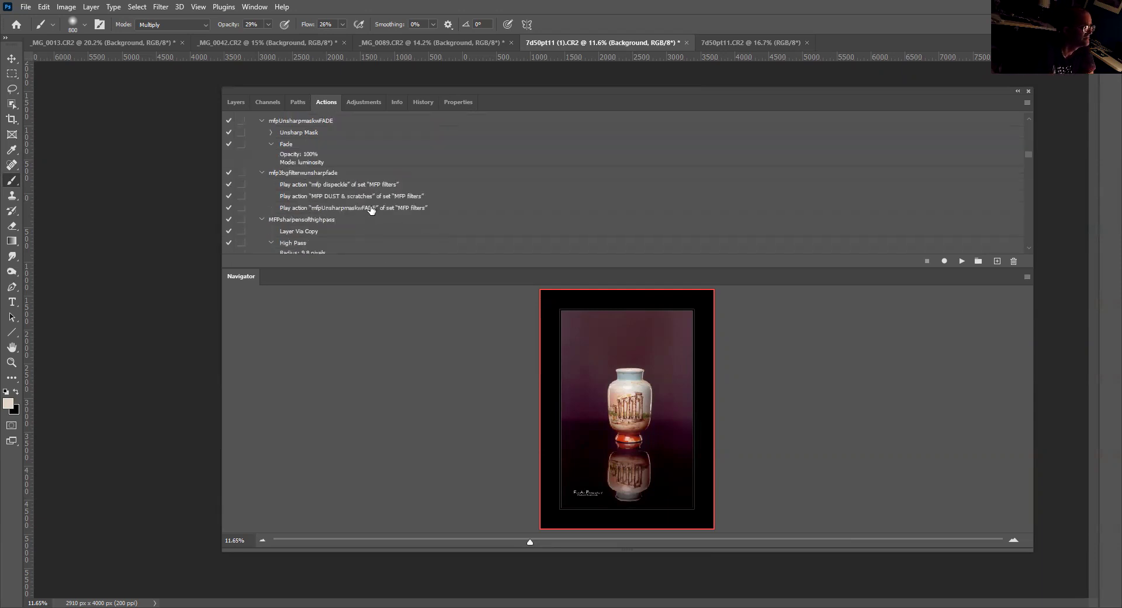
{"action": "scroll", "coordinate": [362, 211], "scroll_direction": "down", "scroll_amount": 1}
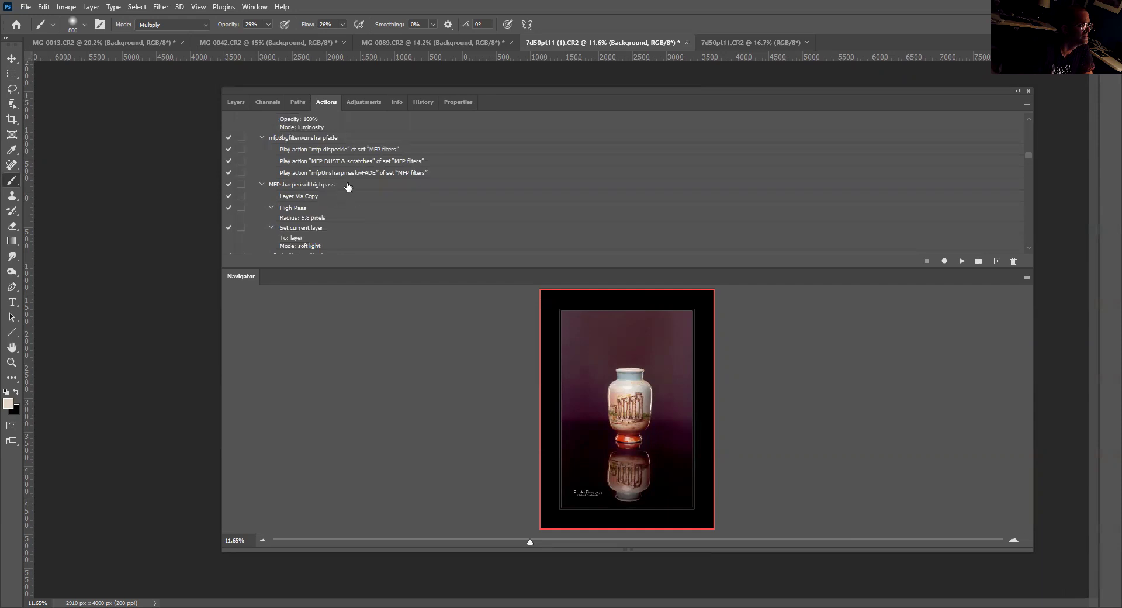
{"action": "scroll", "coordinate": [346, 182], "scroll_direction": "down", "scroll_amount": 2}
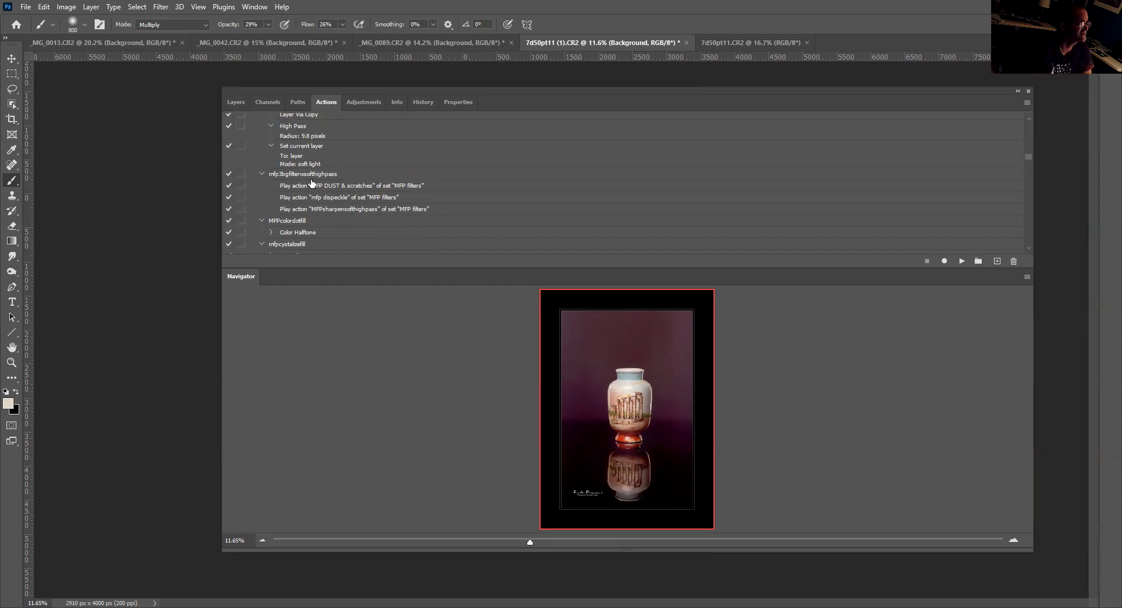
{"action": "scroll", "coordinate": [306, 170], "scroll_direction": "up", "scroll_amount": 2}
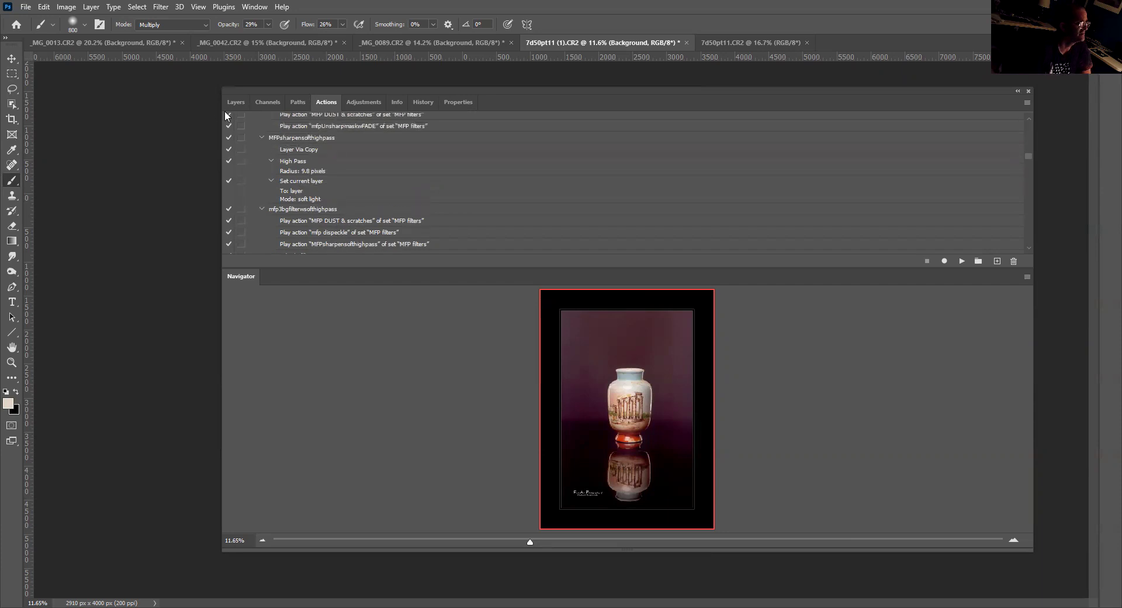
Step: Switch to the 7d50pt11.CR2 bottle photo and turn Button Mode on for the actions
{"action": "left_click", "coordinate": [236, 101]}
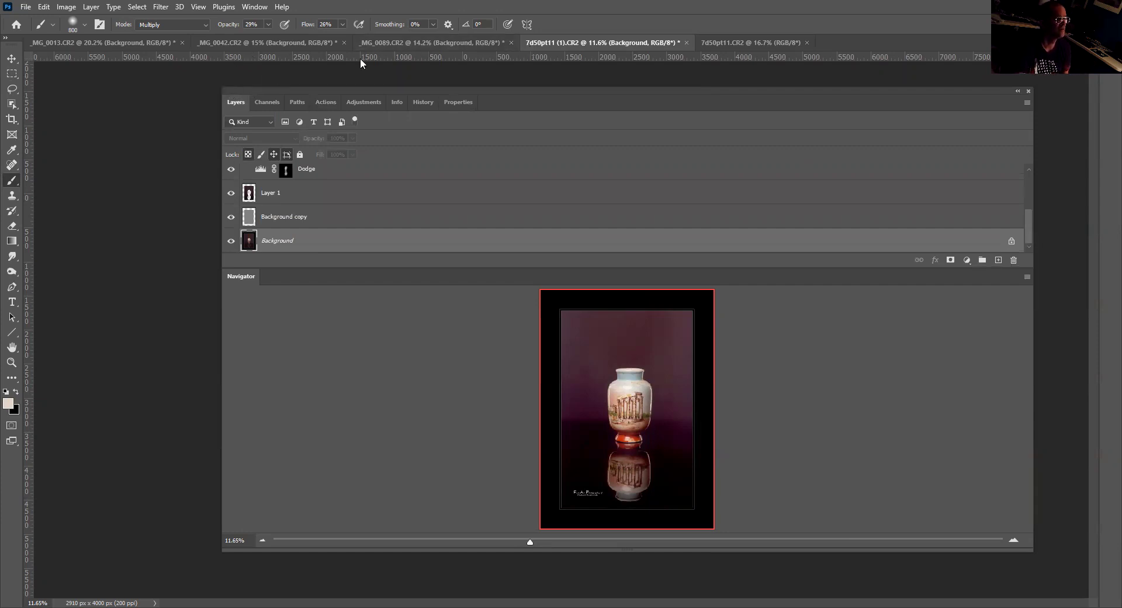
{"action": "left_click", "coordinate": [740, 41]}
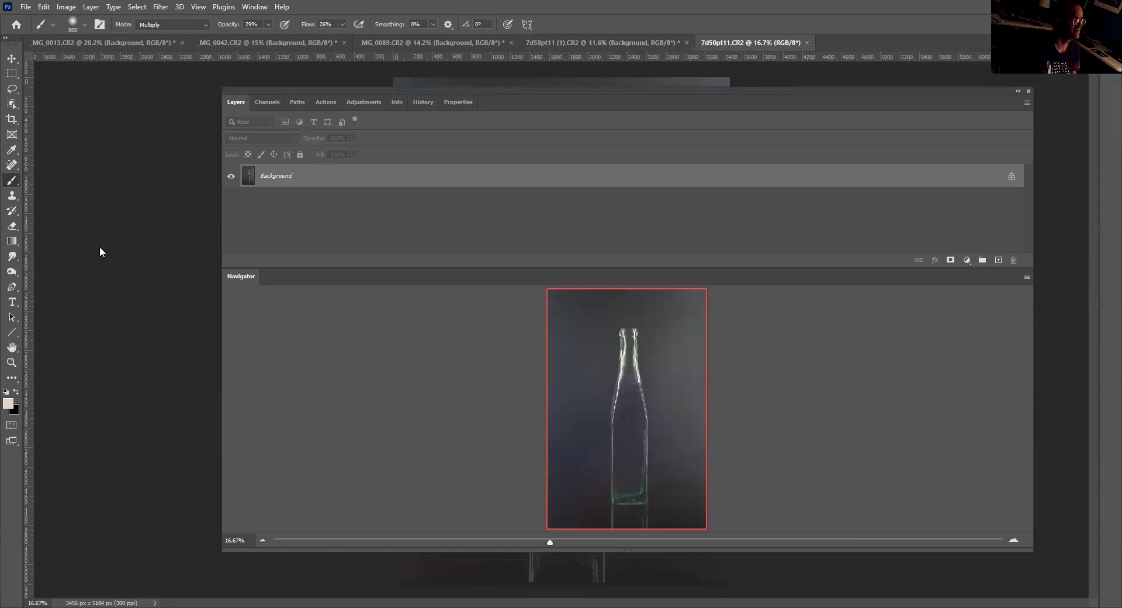
{"action": "left_click", "coordinate": [327, 103]}
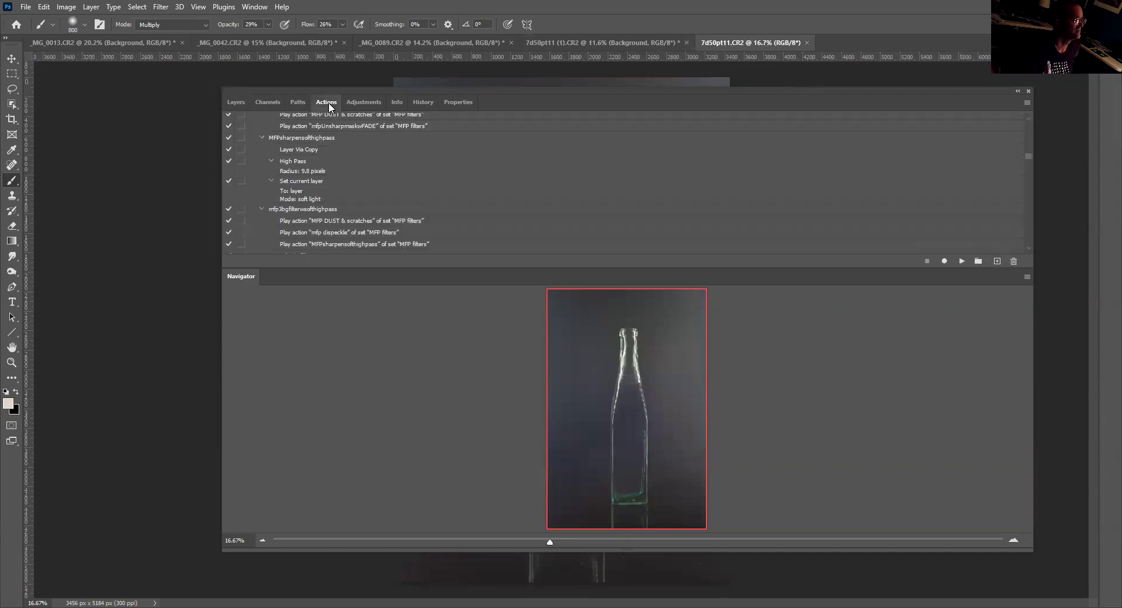
{"action": "left_click", "coordinate": [1027, 103]}
{"action": "left_click", "coordinate": [1029, 114]}
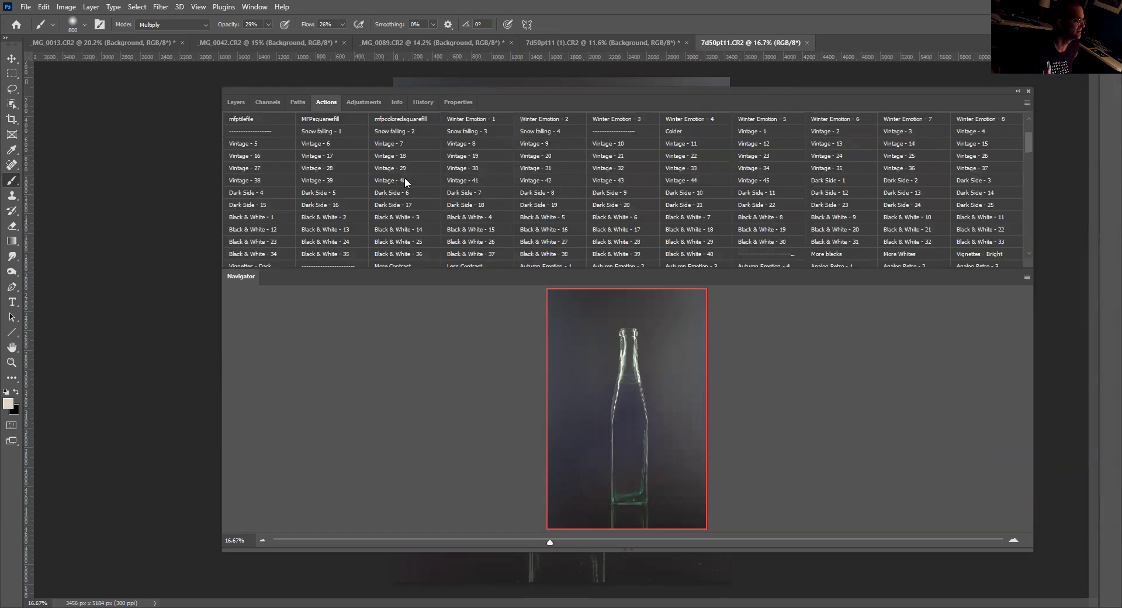
Step: Play the mfpdodgeburnlevelcombo action on the bottle photo and let it run to the end
{"action": "left_click", "coordinate": [1030, 121]}
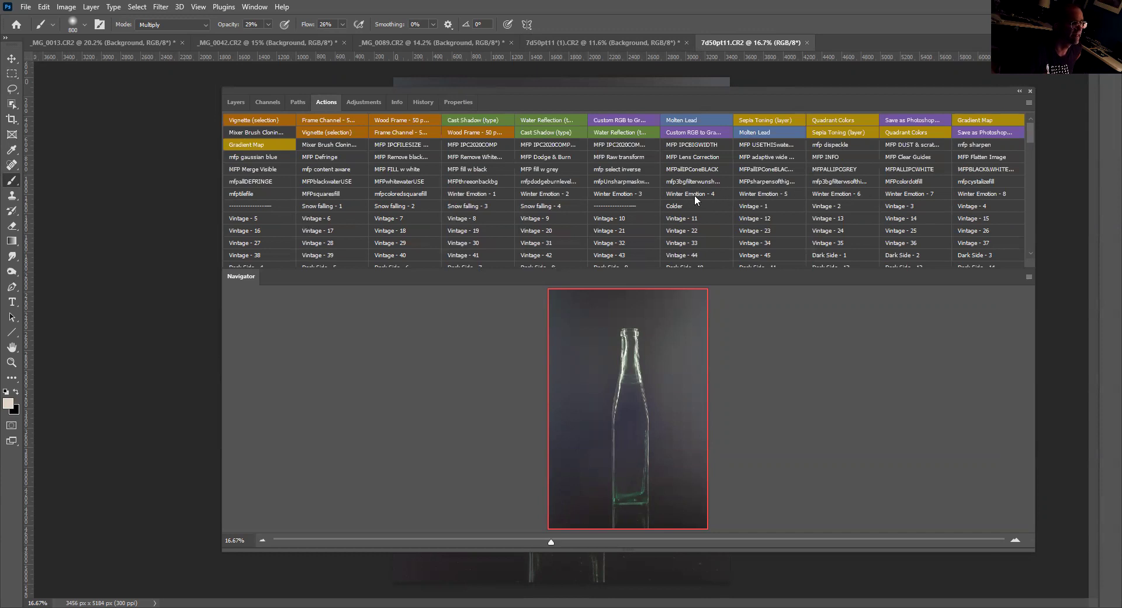
{"action": "left_click", "coordinate": [550, 182]}
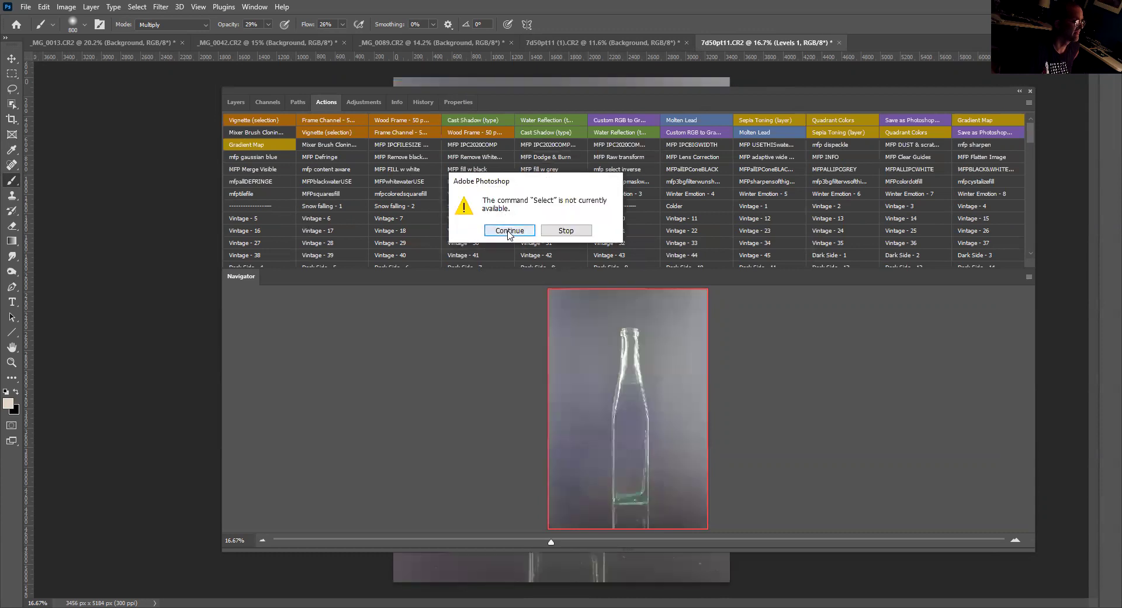
{"action": "left_click", "coordinate": [509, 231]}
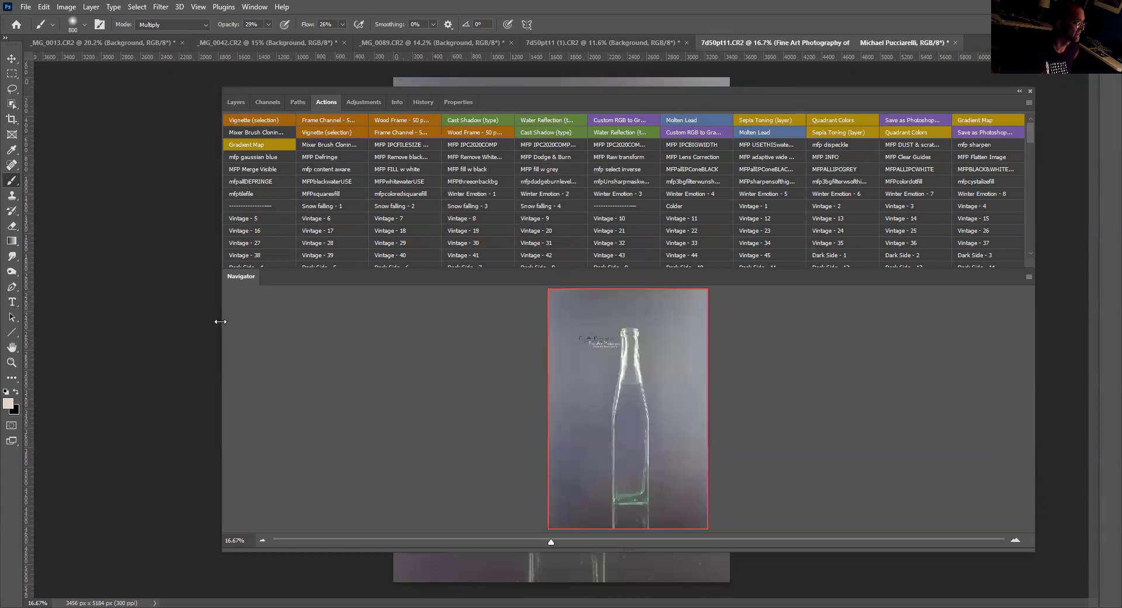
Step: Narrow the panel group and delete the lower of the two signature text layers, directly above Levels 1
{"action": "left_click_drag", "start_coordinate": [616, 326], "coordinate": [746, 301]}
{"action": "left_click", "coordinate": [763, 103]}
{"action": "left_click", "coordinate": [758, 200]}
{"action": "left_click", "coordinate": [800, 200]}
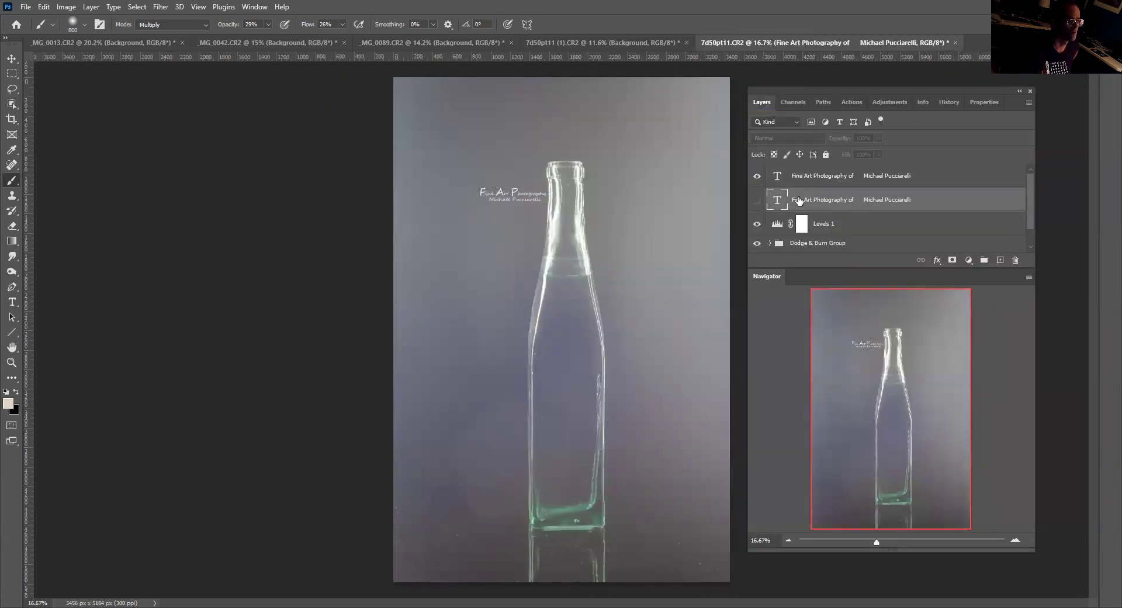
{"action": "left_click_drag", "start_coordinate": [1001, 238], "coordinate": [1016, 260]}
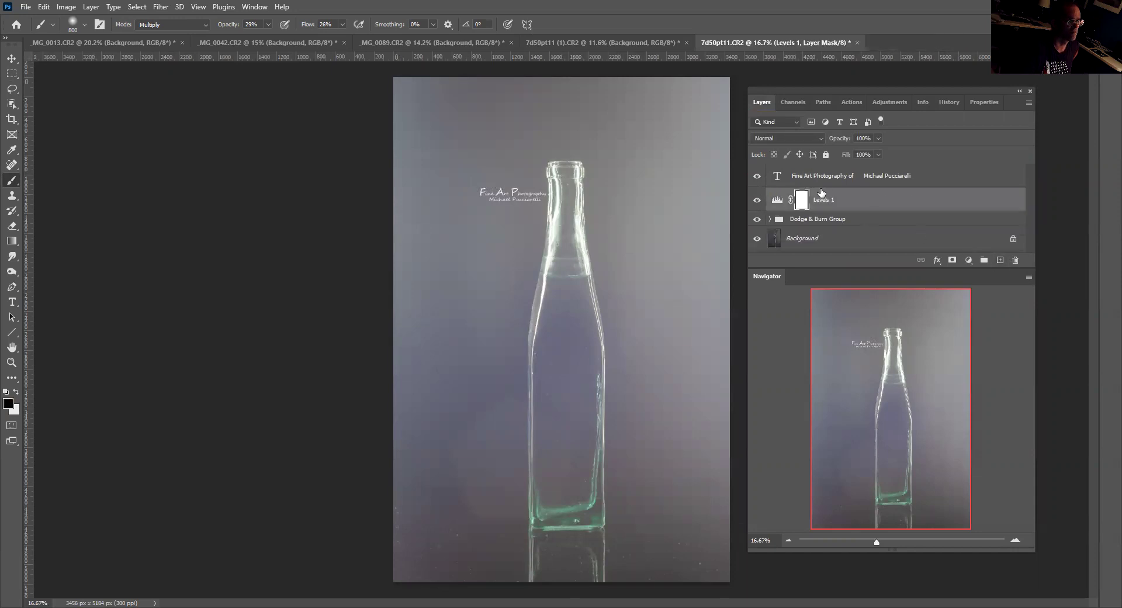
Step: Move the remaining white signature text to the photo's lower-right corner, beside the bottle's reflection
{"action": "left_click", "coordinate": [817, 177]}
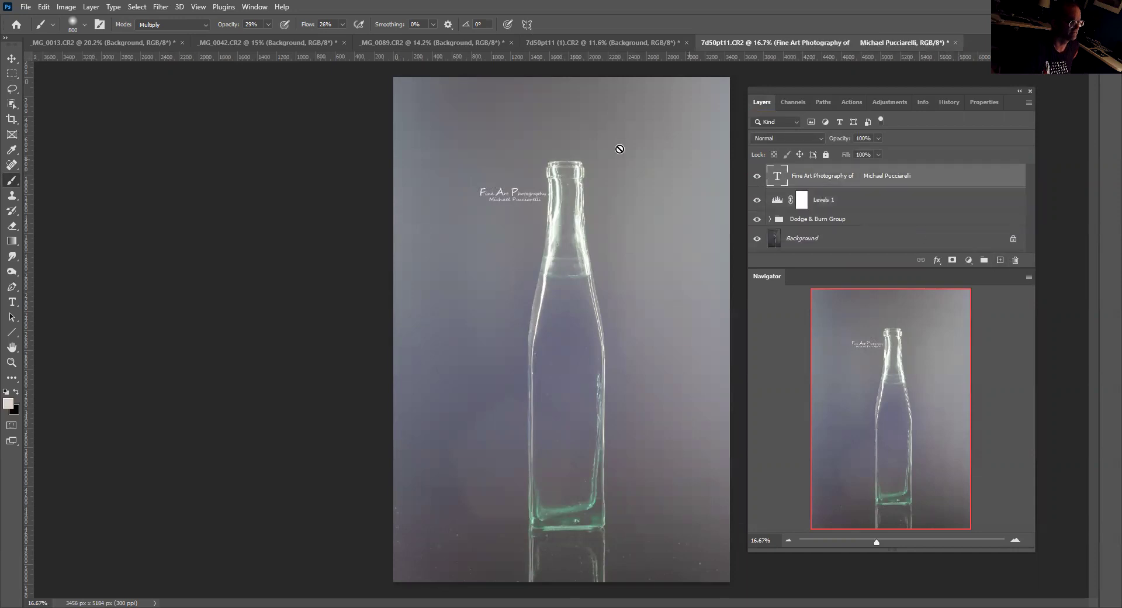
{"action": "left_click", "coordinate": [11, 58]}
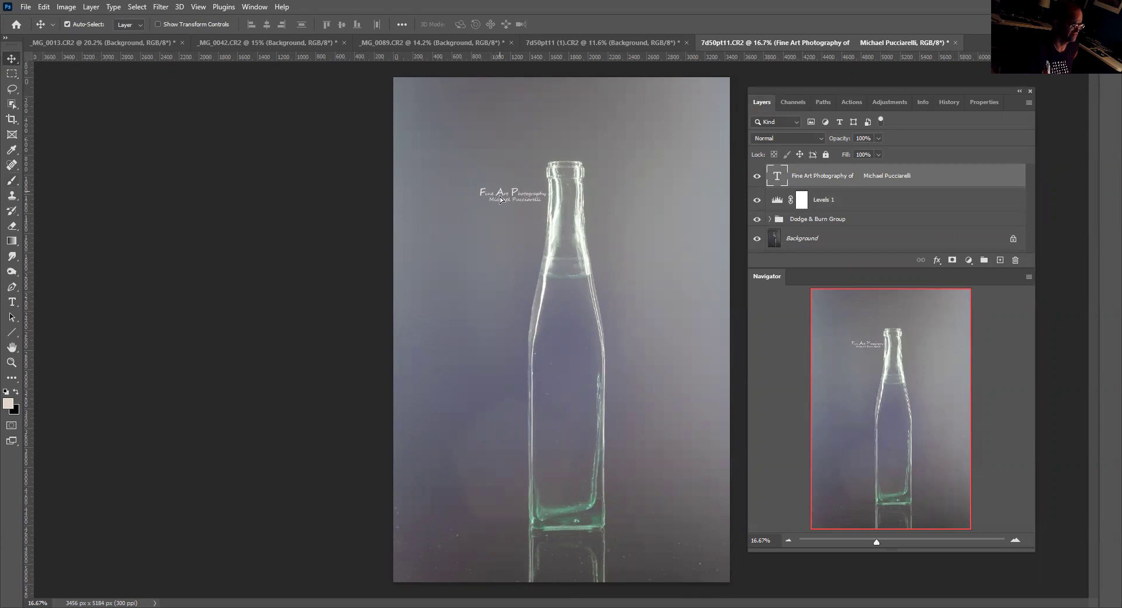
{"action": "left_click_drag", "start_coordinate": [641, 544], "coordinate": [639, 565]}
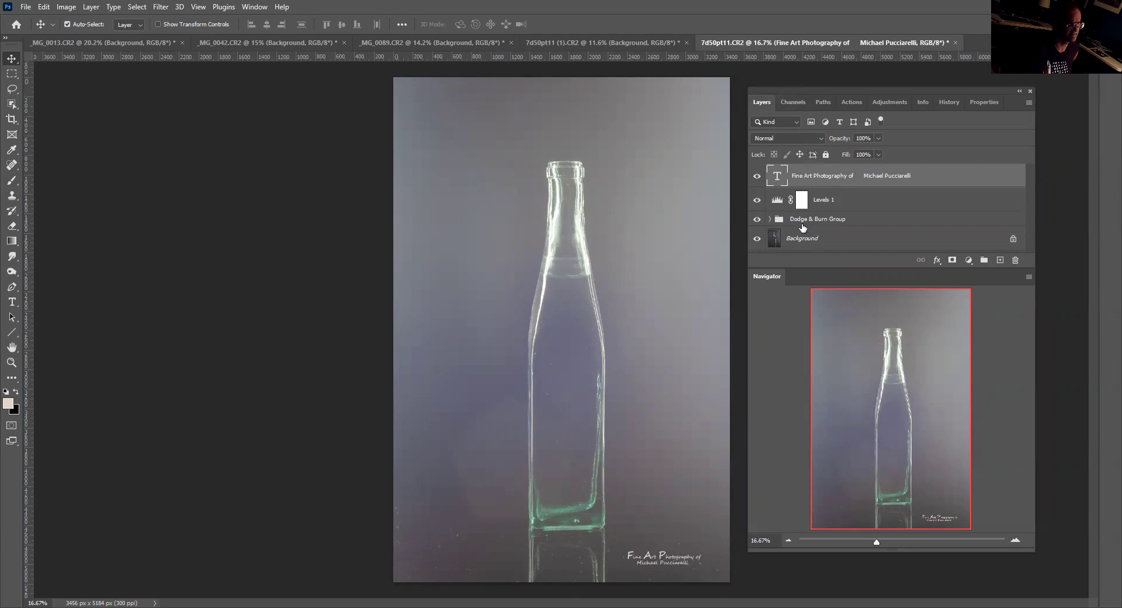
Step: Invert the layer masks of the Burn and Dodge layers in the Dodge & Burn Group to black
{"action": "left_click", "coordinate": [771, 220]}
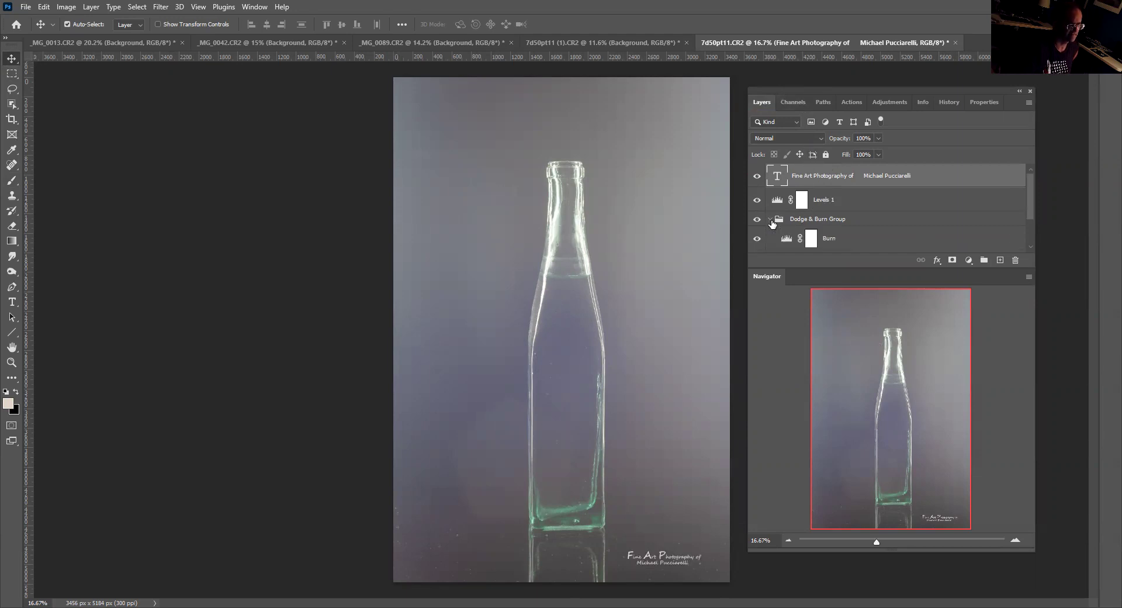
{"action": "scroll", "coordinate": [778, 223], "scroll_direction": "down", "scroll_amount": 2}
{"action": "left_click", "coordinate": [810, 194]}
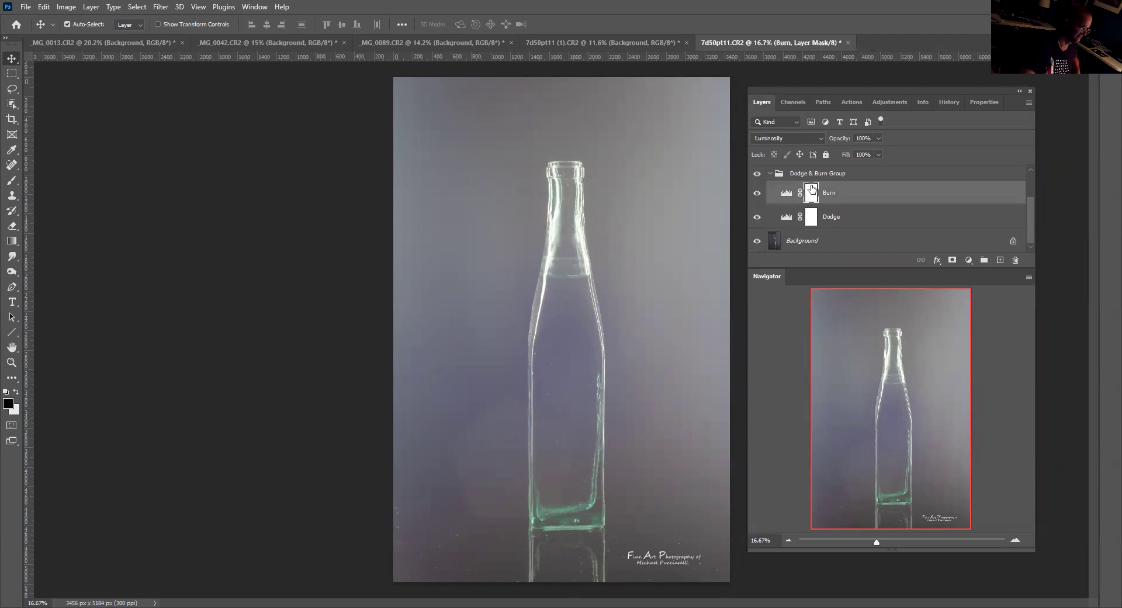
{"action": "key", "text": "ctrl+i"}
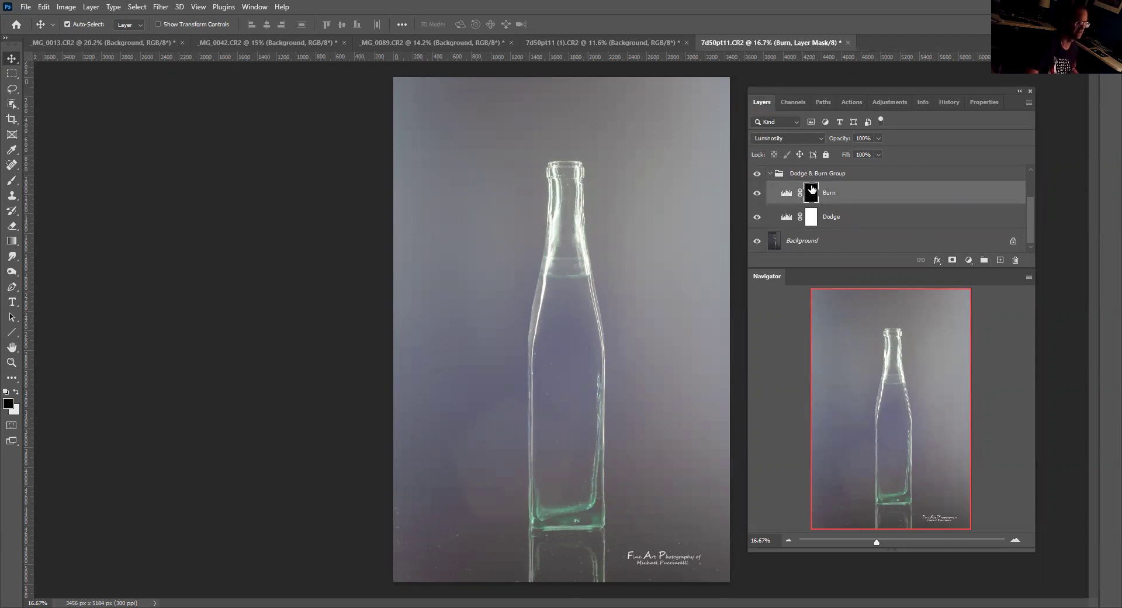
{"action": "left_click", "coordinate": [811, 221]}
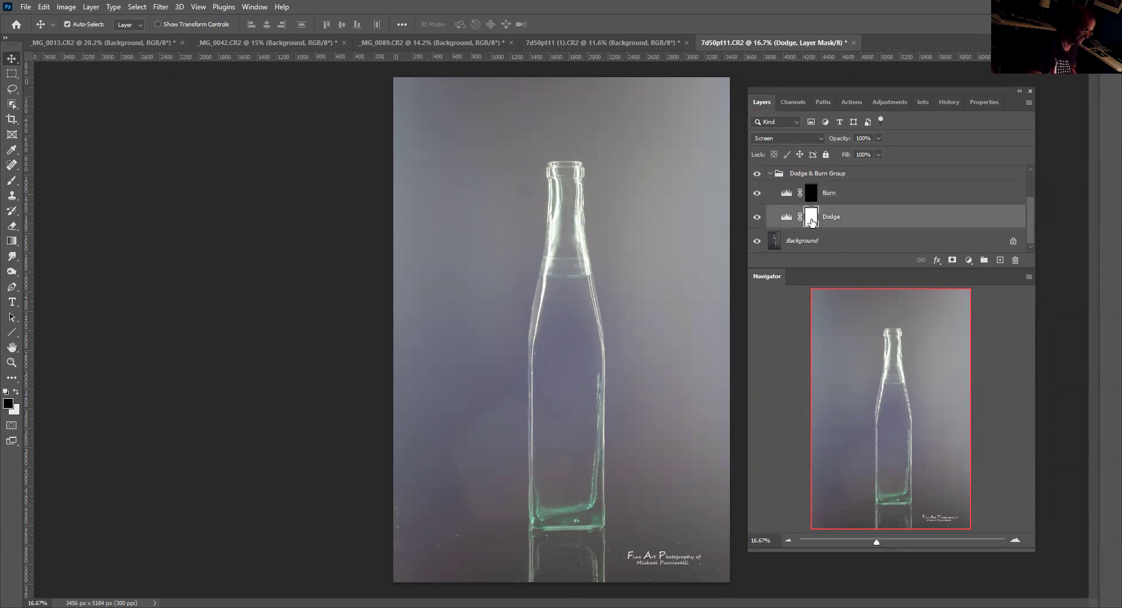
{"action": "key", "text": "ctrl+i"}
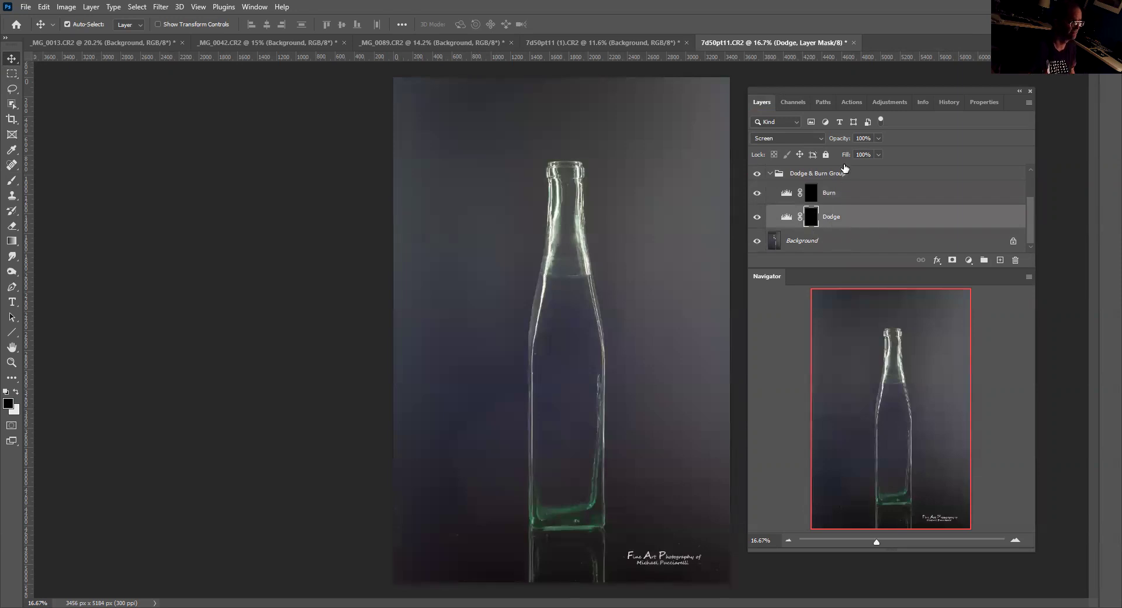
Step: Paint over the bottle in white on the Burn layer mask using a Normal-mode brush at 100% opacity
{"action": "left_click", "coordinate": [810, 192]}
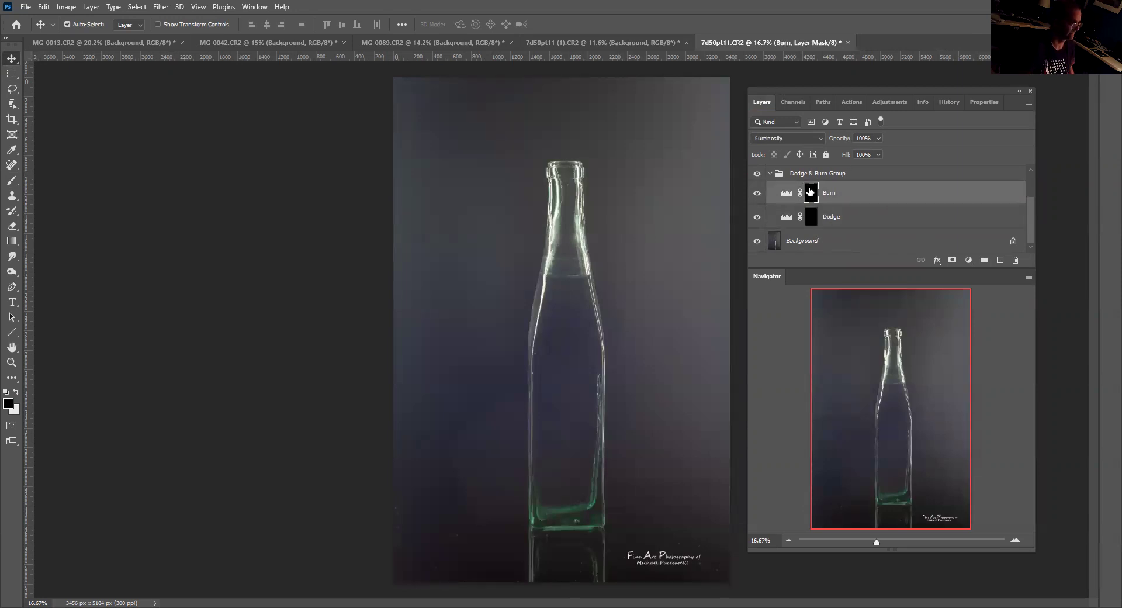
{"action": "key", "text": "x"}
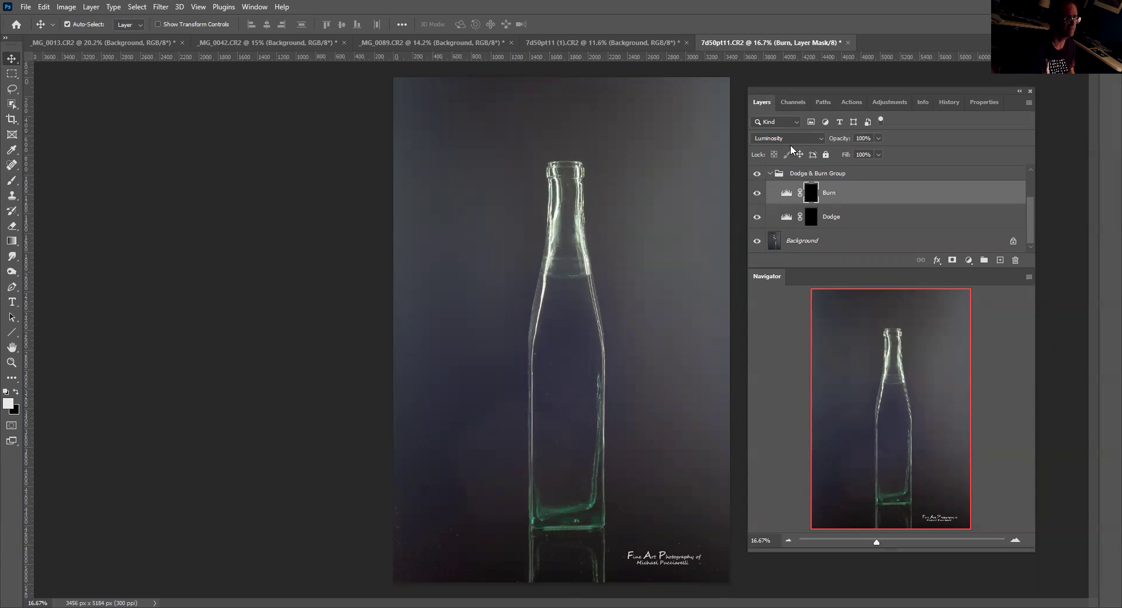
{"action": "left_click", "coordinate": [18, 184]}
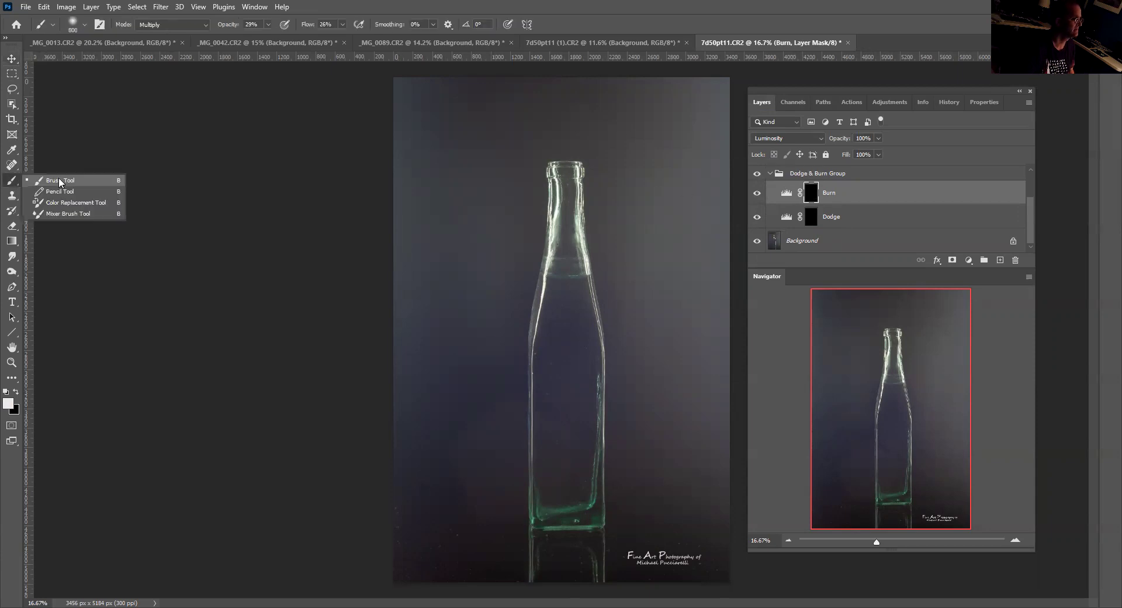
{"action": "left_click", "coordinate": [172, 25]}
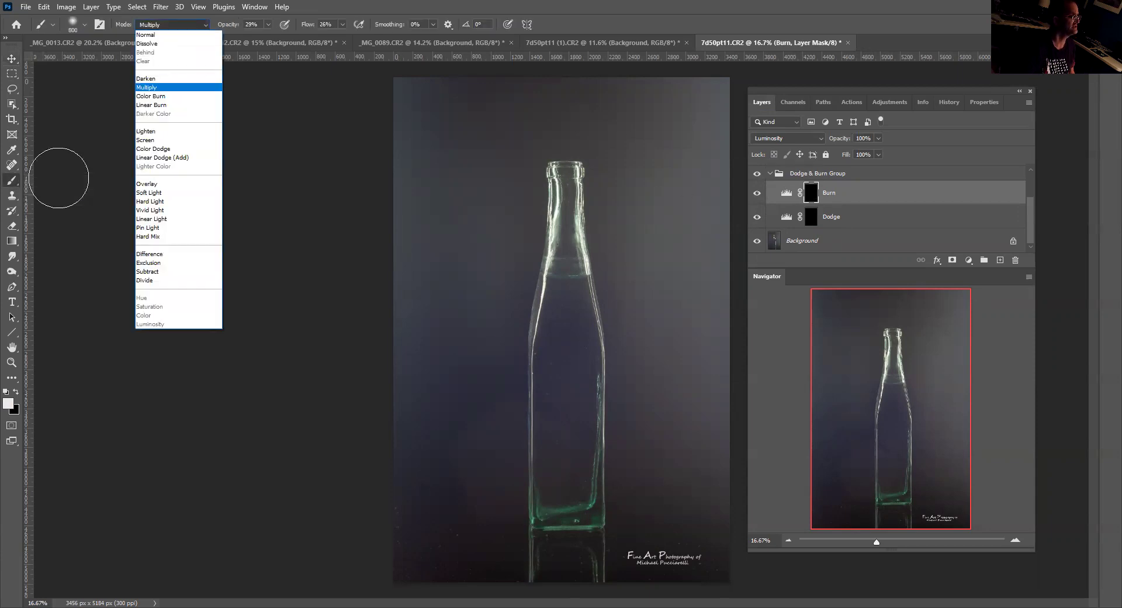
{"action": "left_click", "coordinate": [145, 35]}
{"action": "left_click", "coordinate": [267, 28]}
{"action": "left_click_drag", "start_coordinate": [266, 38], "coordinate": [309, 38]}
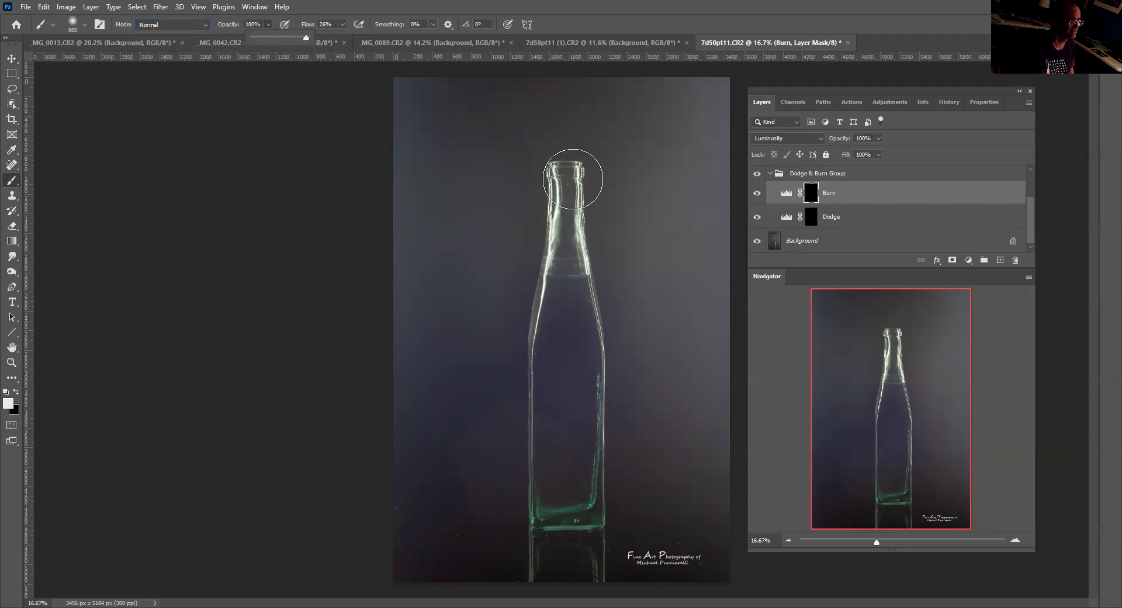
{"action": "left_click_drag", "start_coordinate": [584, 430], "coordinate": [604, 303]}
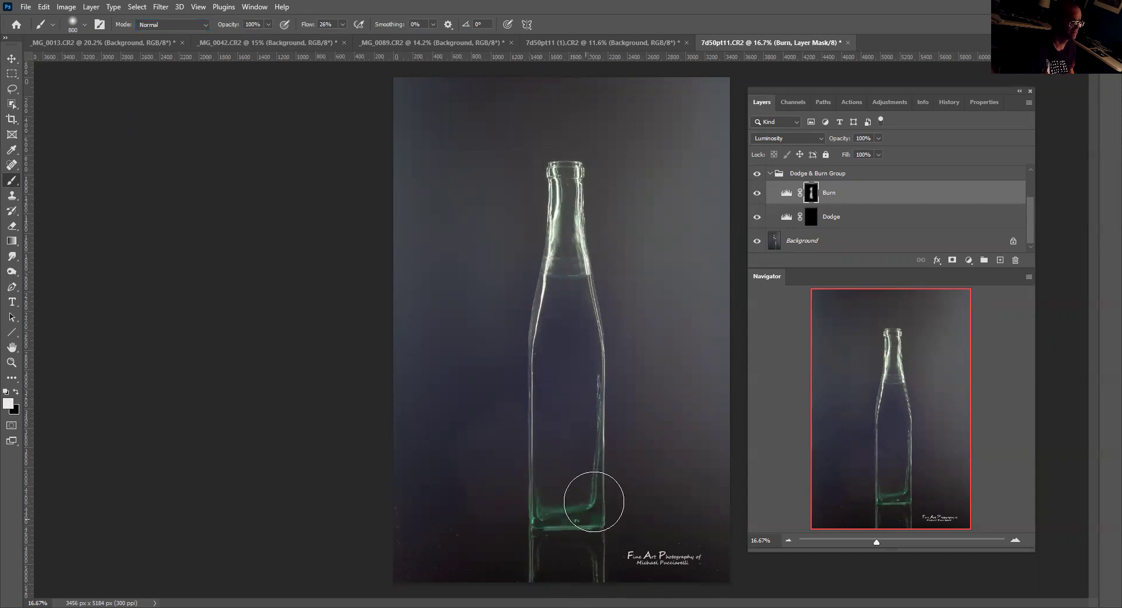
{"action": "mouse_move", "coordinate": [562, 345]}
{"action": "left_mouse_down"}
{"action": "mouse_move", "coordinate": [574, 556]}
{"action": "mouse_move", "coordinate": [586, 251]}
{"action": "mouse_move", "coordinate": [577, 556]}
{"action": "mouse_move", "coordinate": [570, 544]}
{"action": "left_mouse_up"}
Step: Paint over the inside of the bottle and its reflection in white on the Dodge layer mask with the brush reduced to 600
{"action": "left_click", "coordinate": [815, 217]}
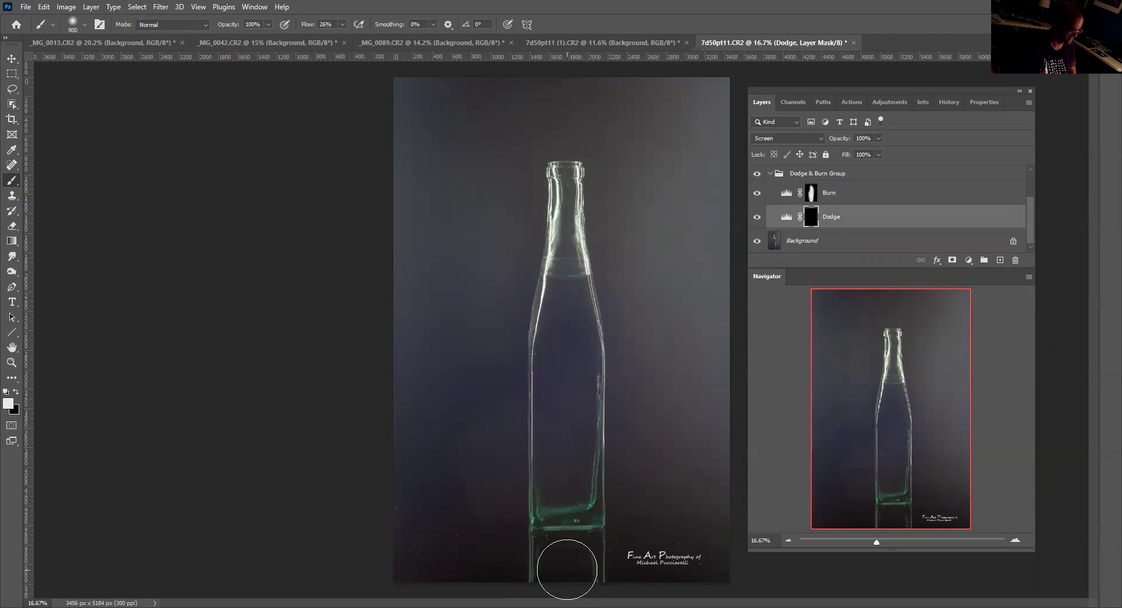
{"action": "key", "text": "bracketleft"}
{"action": "key", "text": "bracketleft"}
{"action": "mouse_move", "coordinate": [567, 567]}
{"action": "left_mouse_down"}
{"action": "mouse_move", "coordinate": [571, 342]}
{"action": "mouse_move", "coordinate": [553, 449]}
{"action": "mouse_move", "coordinate": [559, 579]}
{"action": "mouse_move", "coordinate": [586, 552]}
{"action": "mouse_move", "coordinate": [588, 491]}
{"action": "mouse_move", "coordinate": [565, 321]}
{"action": "mouse_move", "coordinate": [567, 182]}
{"action": "mouse_move", "coordinate": [556, 308]}
{"action": "mouse_move", "coordinate": [570, 436]}
{"action": "mouse_move", "coordinate": [586, 449]}
{"action": "mouse_move", "coordinate": [588, 408]}
{"action": "mouse_move", "coordinate": [590, 603]}
{"action": "left_mouse_up"}
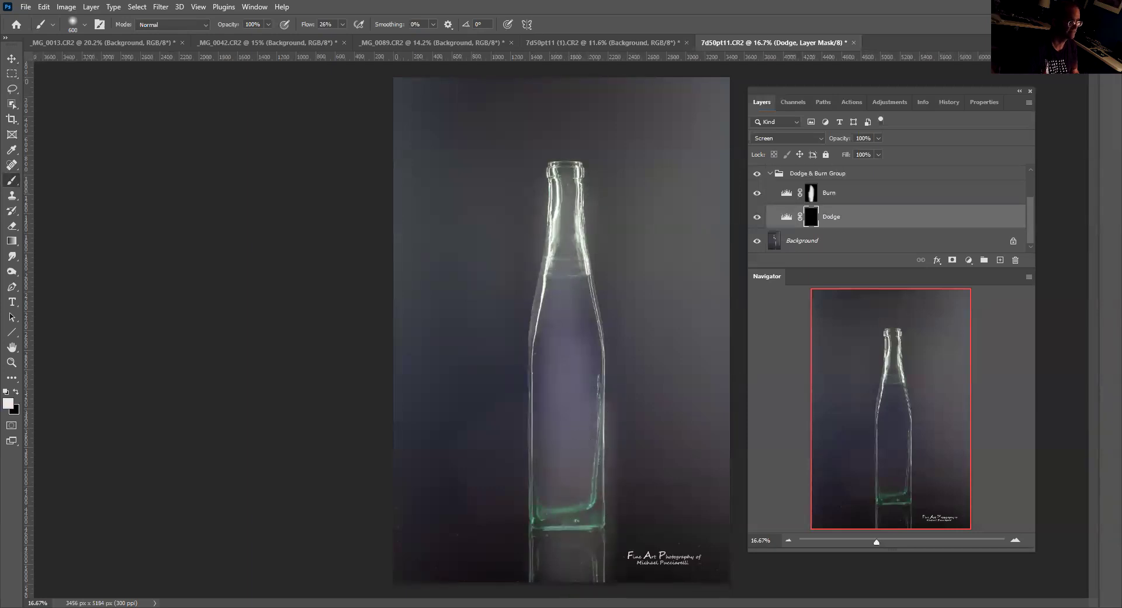
{"action": "key", "text": "x"}
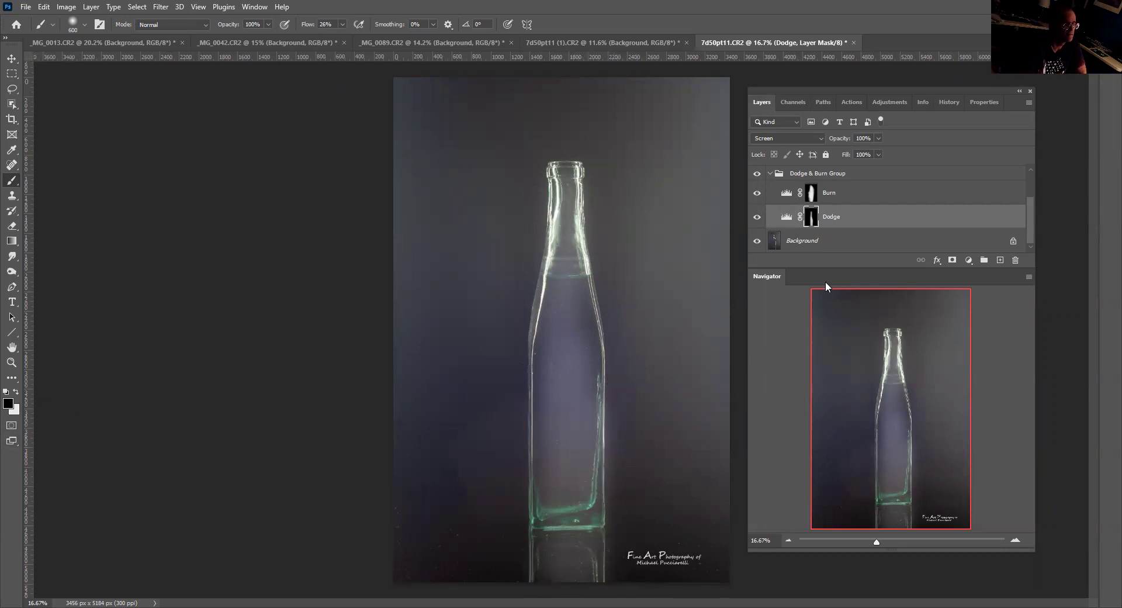
Step: Retouch a small spot on the bottle's glass body on the Background layer with the Spot Healing Brush
{"action": "scroll", "coordinate": [818, 240], "scroll_direction": "up", "scroll_amount": 1}
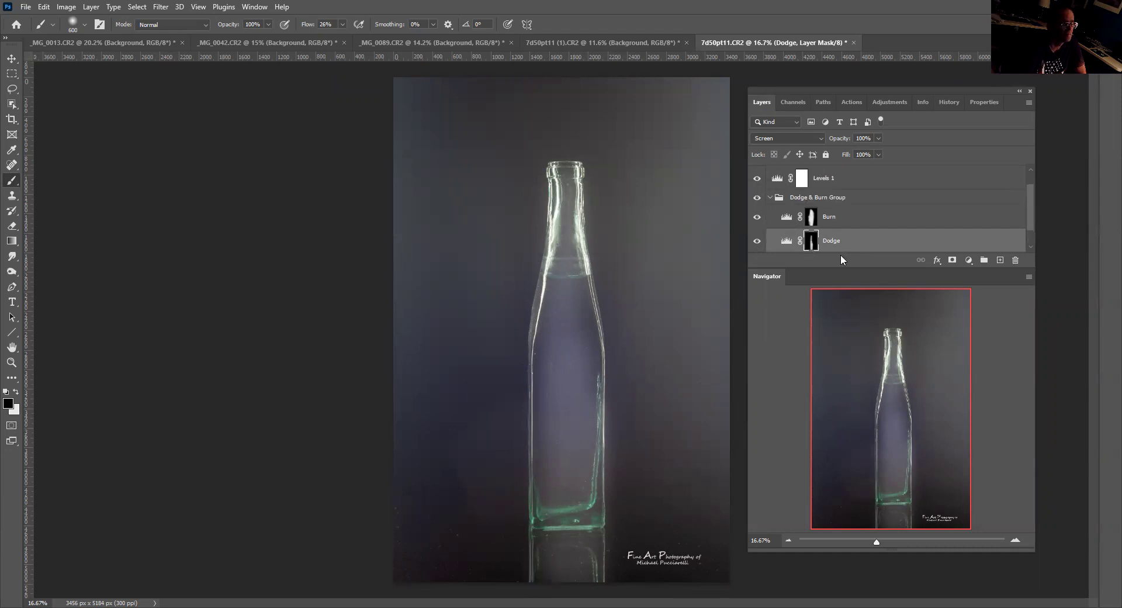
{"action": "scroll", "coordinate": [848, 251], "scroll_direction": "down", "scroll_amount": 1}
{"action": "left_click", "coordinate": [801, 244]}
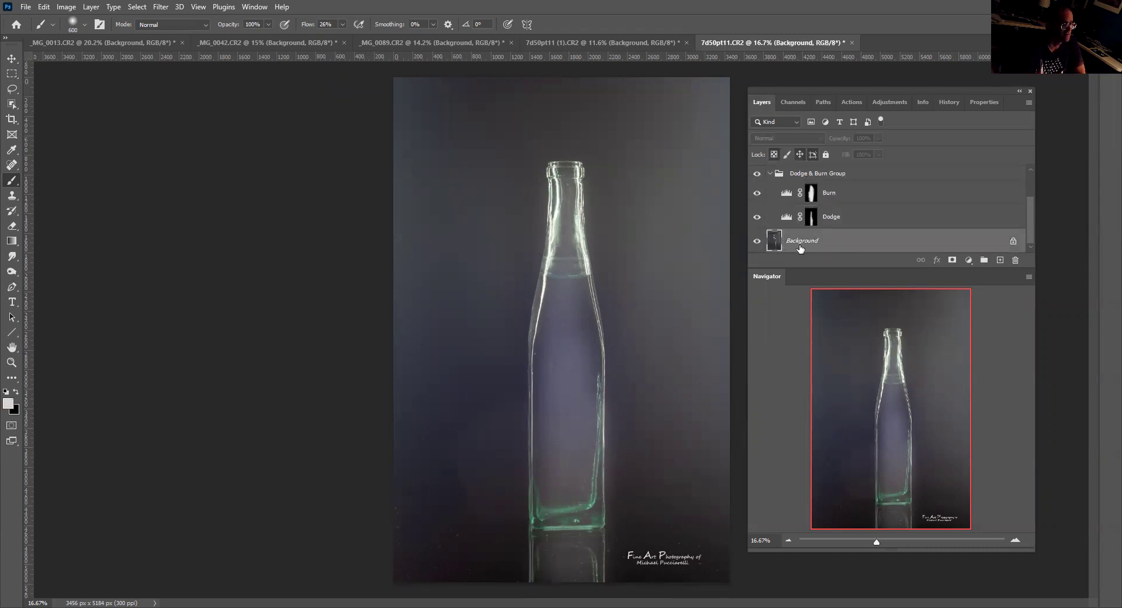
{"action": "left_click", "coordinate": [10, 166]}
{"action": "left_click", "coordinate": [33, 166]}
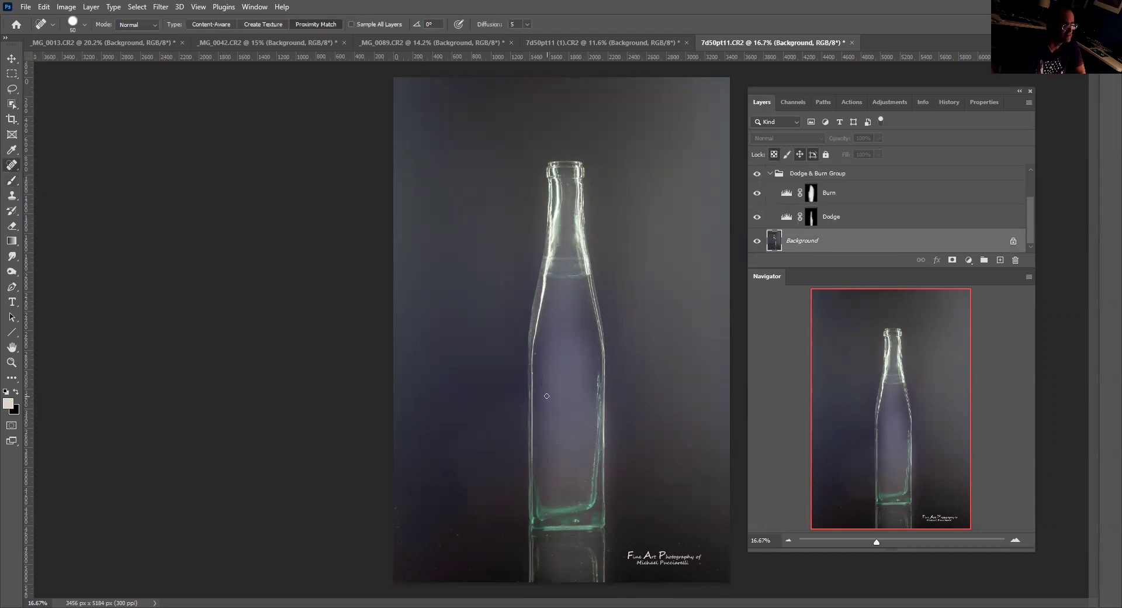
{"action": "mouse_move", "coordinate": [551, 391]}
{"action": "left_mouse_down"}
{"action": "mouse_move", "coordinate": [549, 361]}
{"action": "mouse_move", "coordinate": [553, 400]}
{"action": "left_mouse_up"}
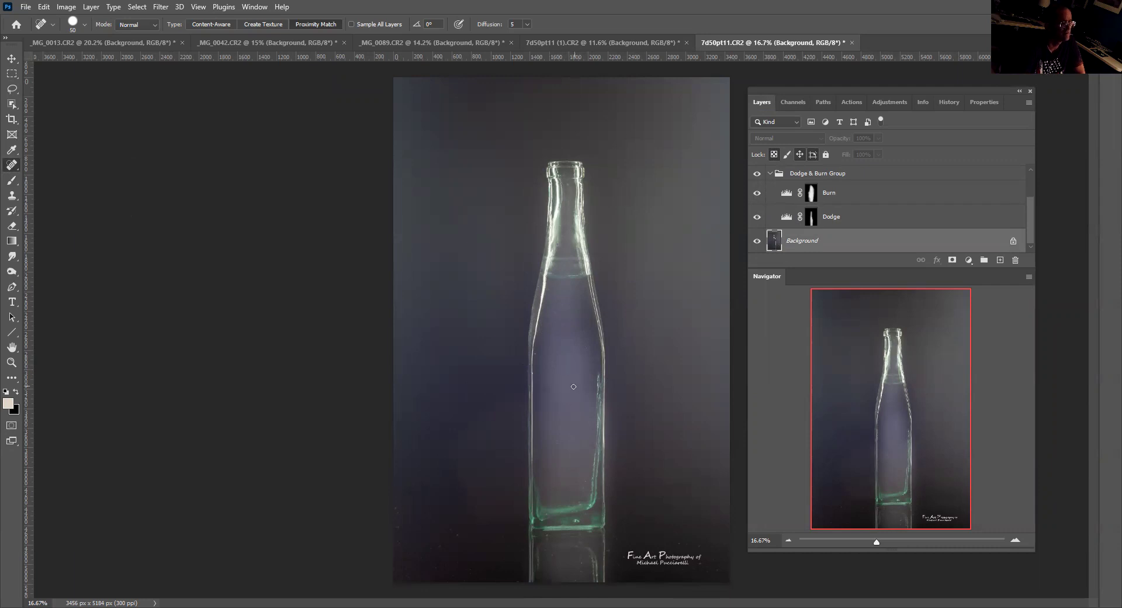
Step: Try to select the bottle with the Object Selection tool
{"action": "left_click", "coordinate": [12, 109]}
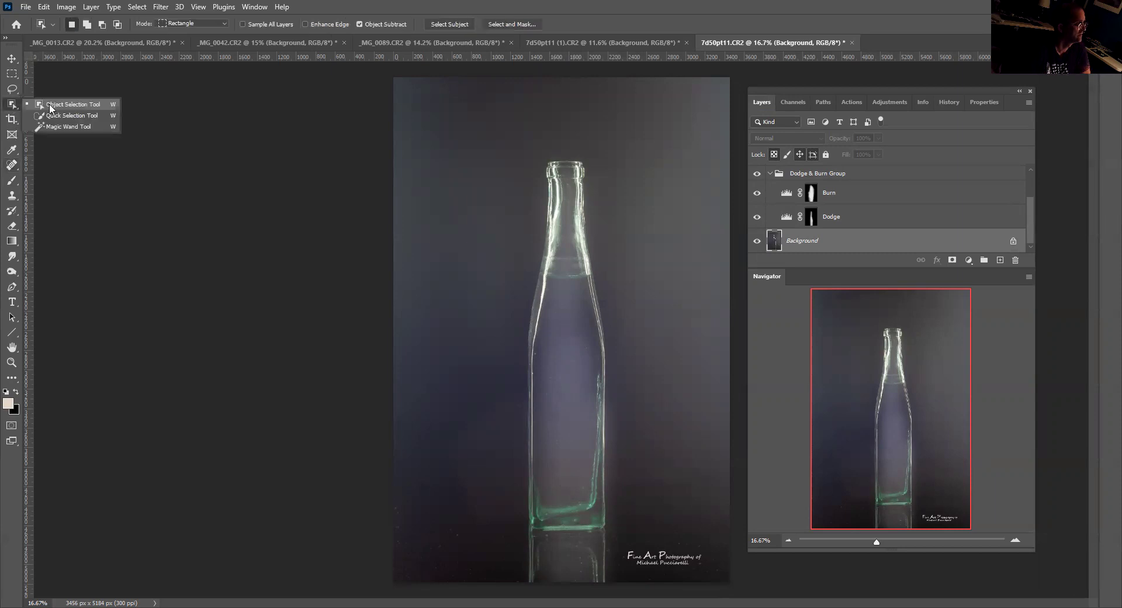
{"action": "left_click", "coordinate": [490, 152]}
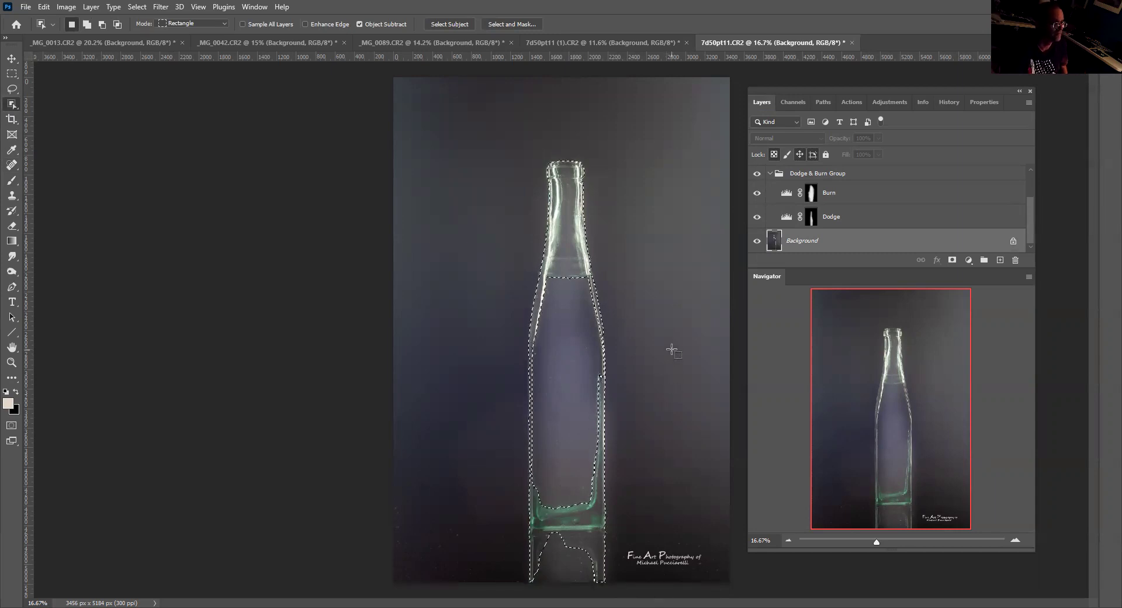
{"action": "key", "text": "ctrl+d"}
Step: Select everything outside a rectangle around the bottle on the Background layer and copy that area to a new layer
{"action": "left_click", "coordinate": [12, 74]}
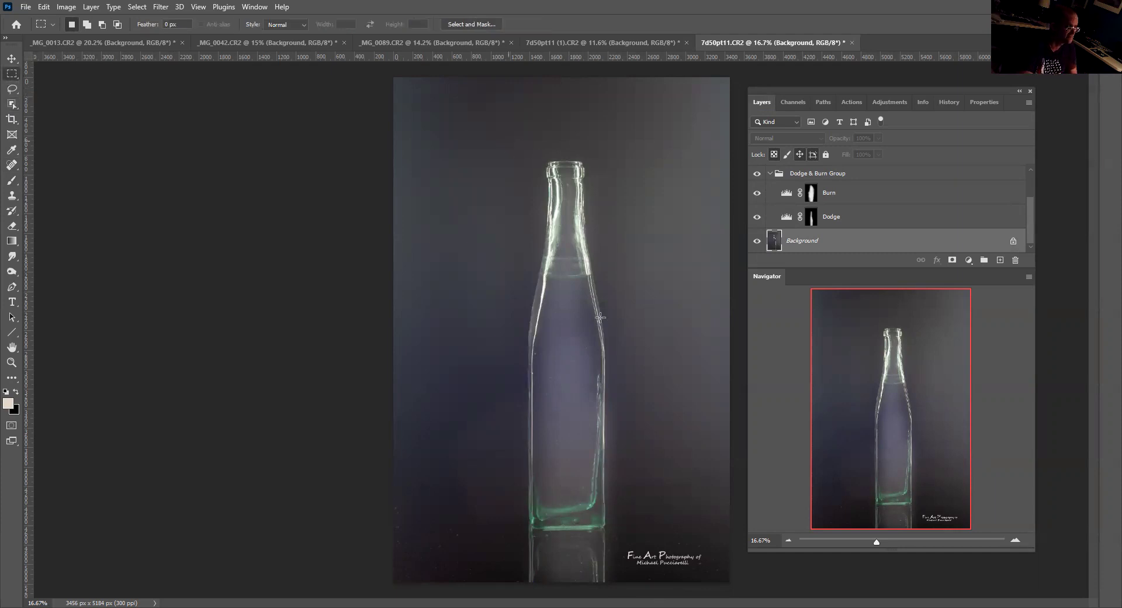
{"action": "key", "text": "ctrl+shift+d"}
{"action": "key", "text": "ctrl+shift+i"}
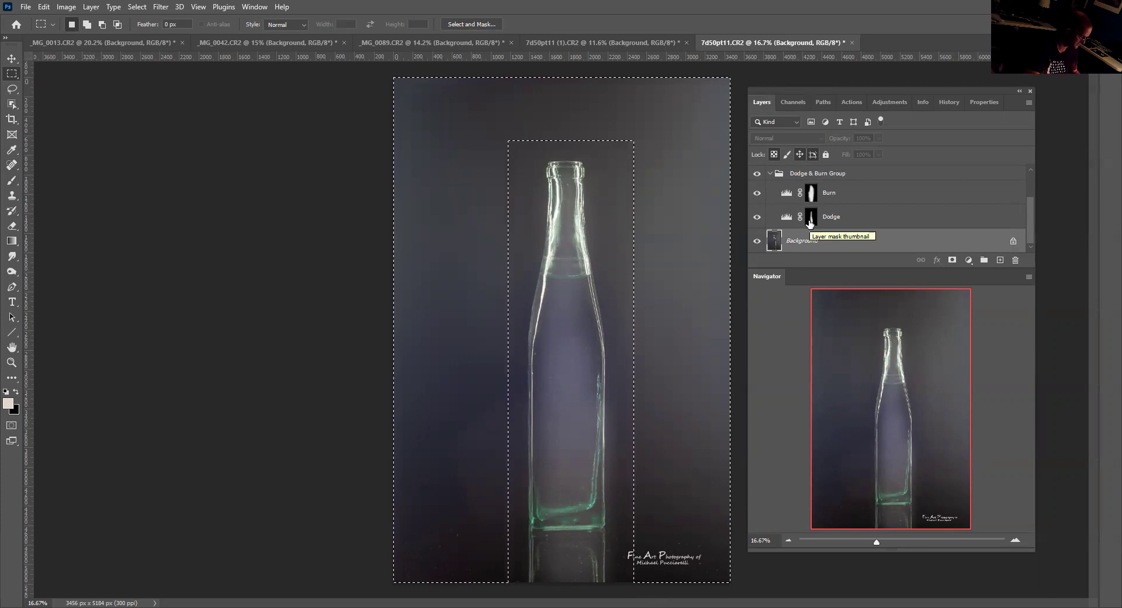
{"action": "key", "text": "ctrl+j"}
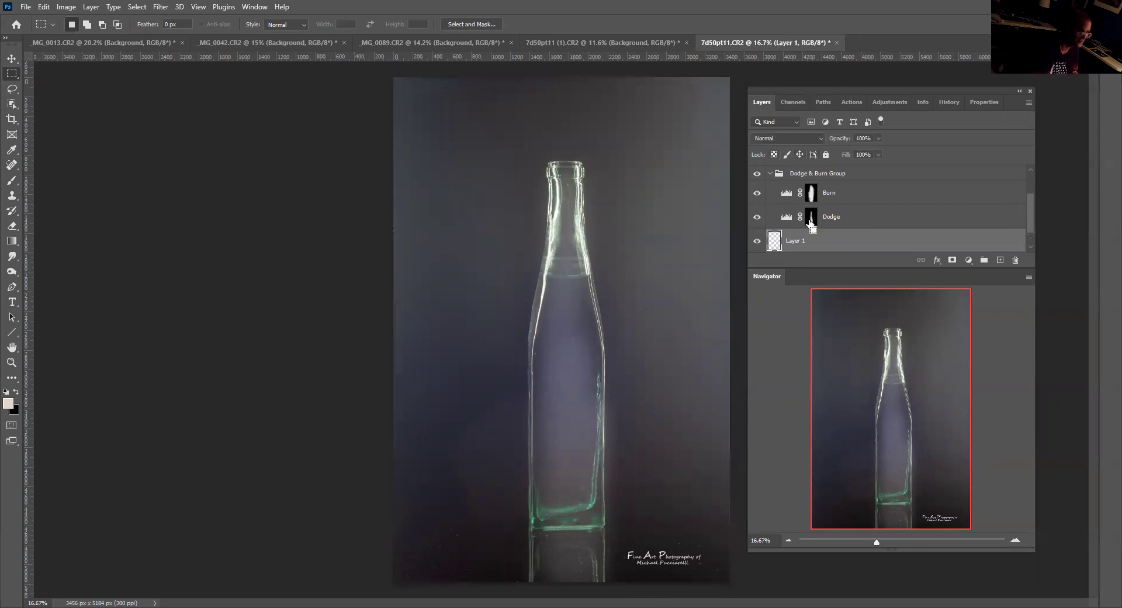
{"action": "scroll", "coordinate": [818, 220], "scroll_direction": "down", "scroll_amount": 1}
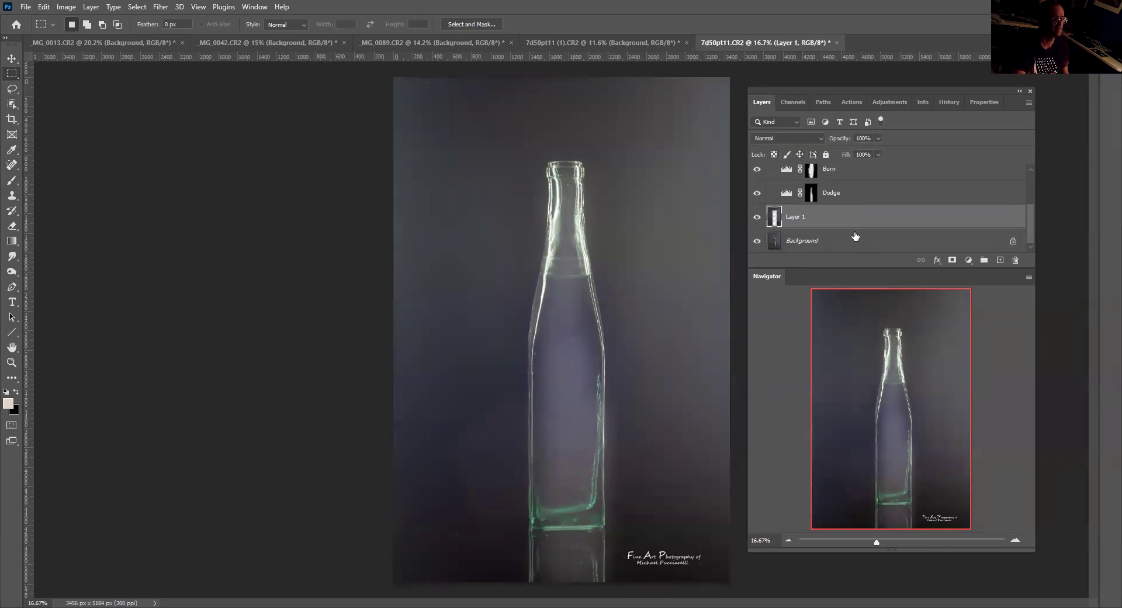
Step: Load the copied backdrop layer's outline as a selection, apply a Gaussian Blur with a 135.9-pixel radius, and deselect
{"action": "left_click", "coordinate": [774, 217], "text": "ctrl"}
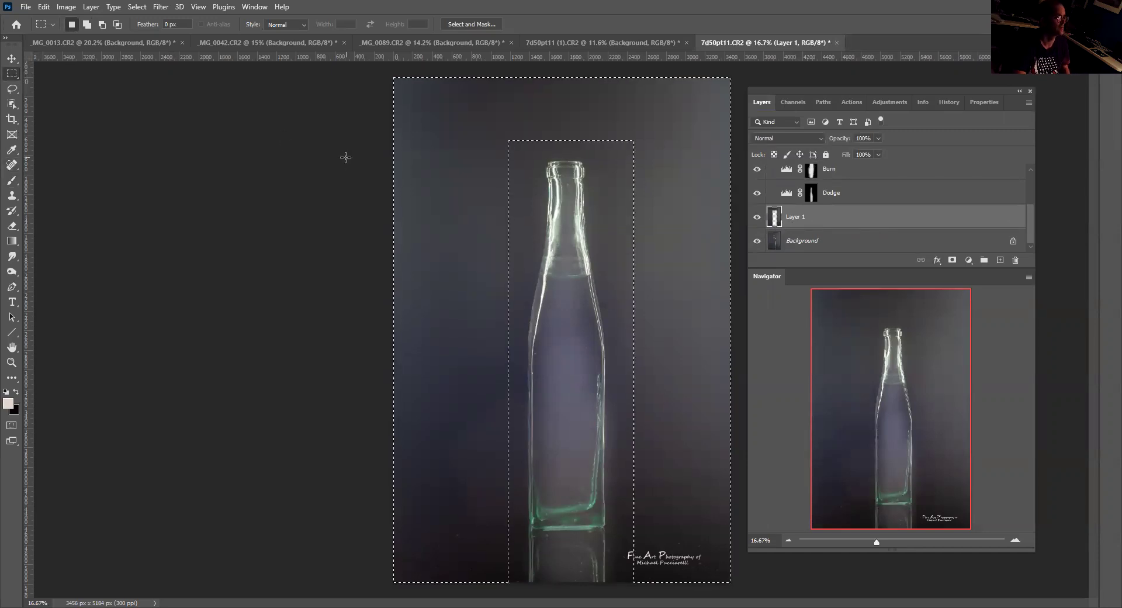
{"action": "left_click", "coordinate": [158, 9]}
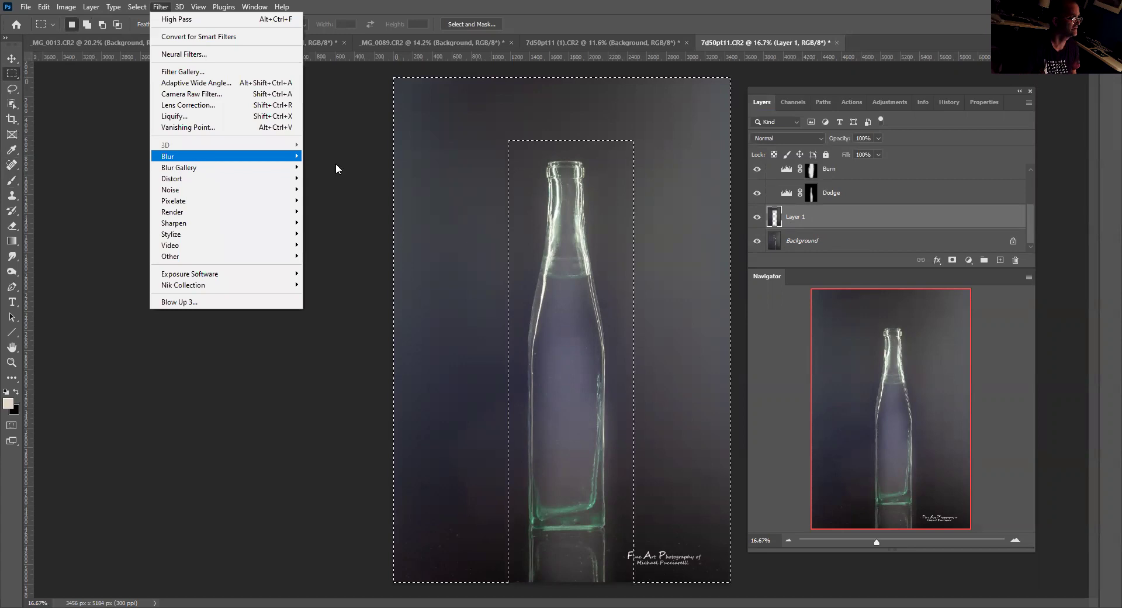
{"action": "mouse_move", "coordinate": [167, 156]}
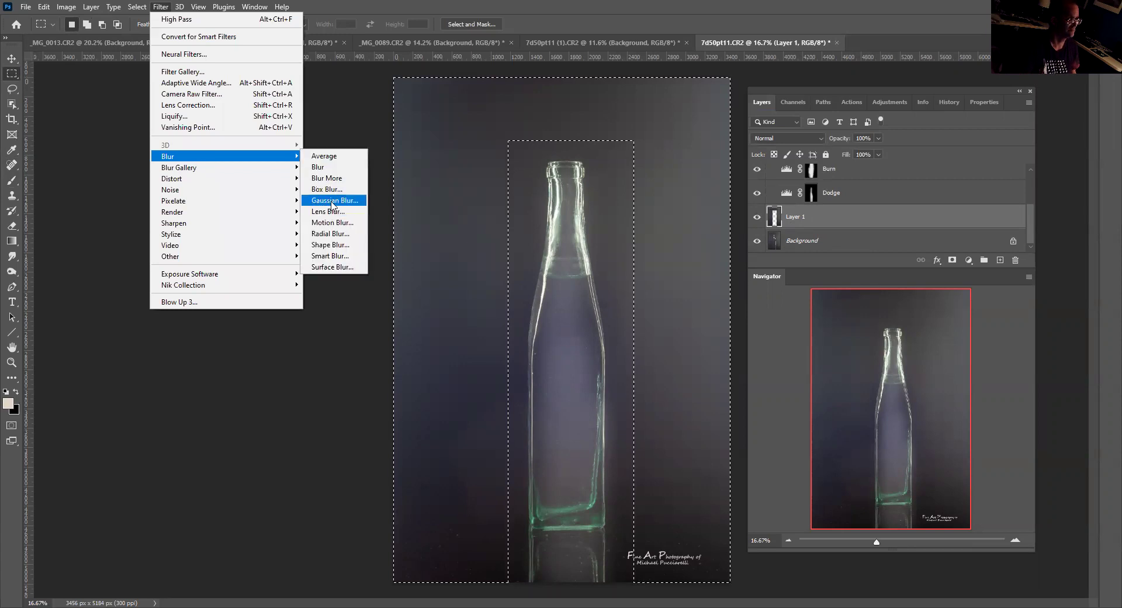
{"action": "left_click", "coordinate": [333, 201]}
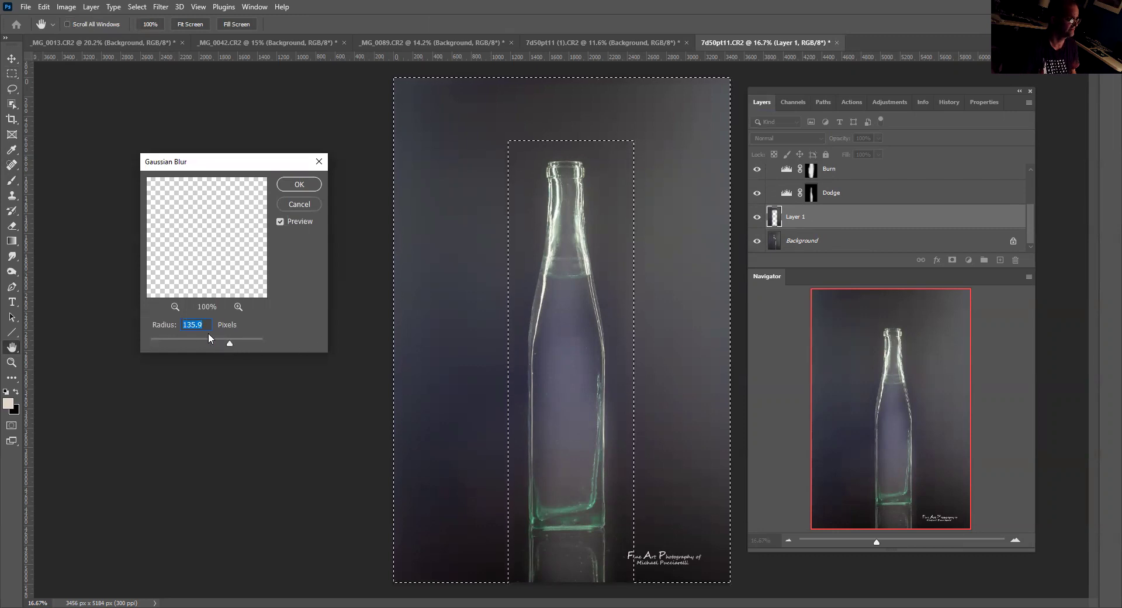
{"action": "left_click", "coordinate": [290, 183]}
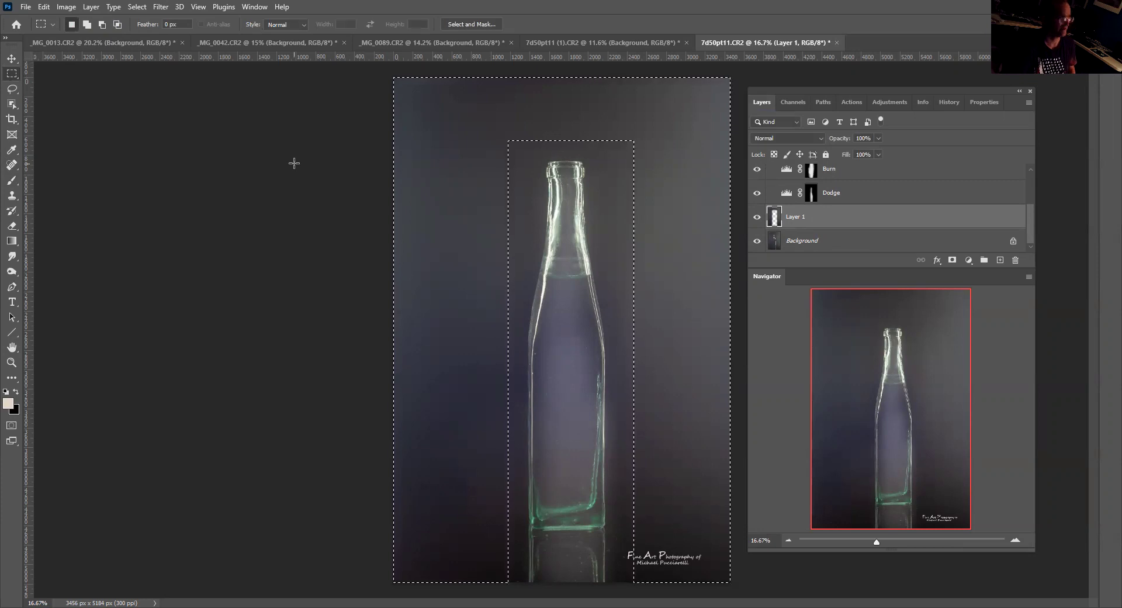
{"action": "key", "text": "ctrl+d"}
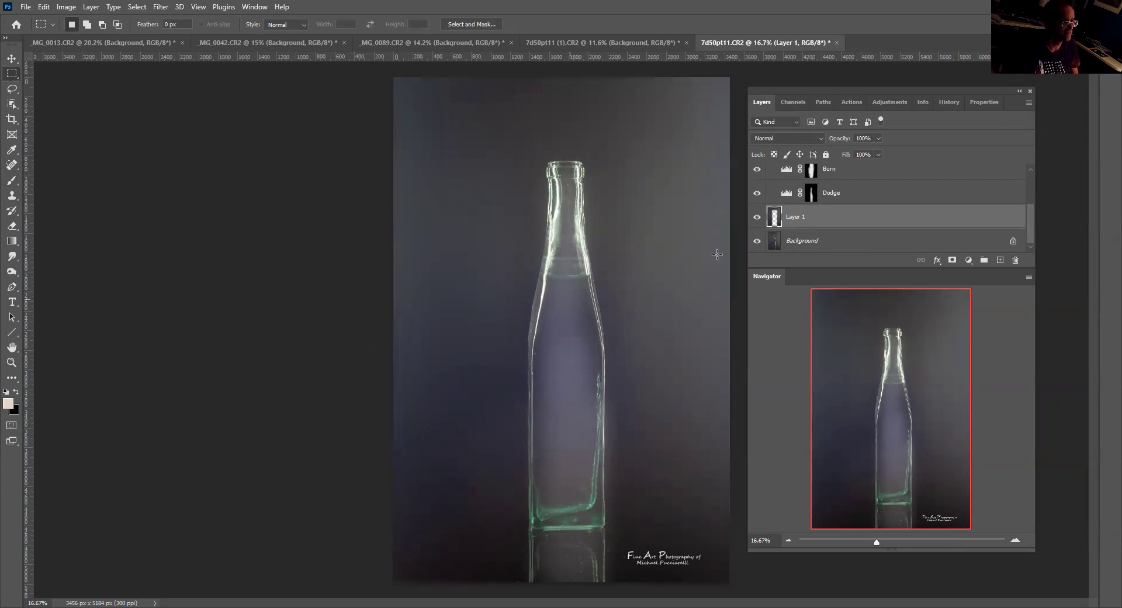
Step: Run the MFPsharpensofthighpass action on the Background layer to add a Soft Light sharpening layer
{"action": "left_click", "coordinate": [805, 248]}
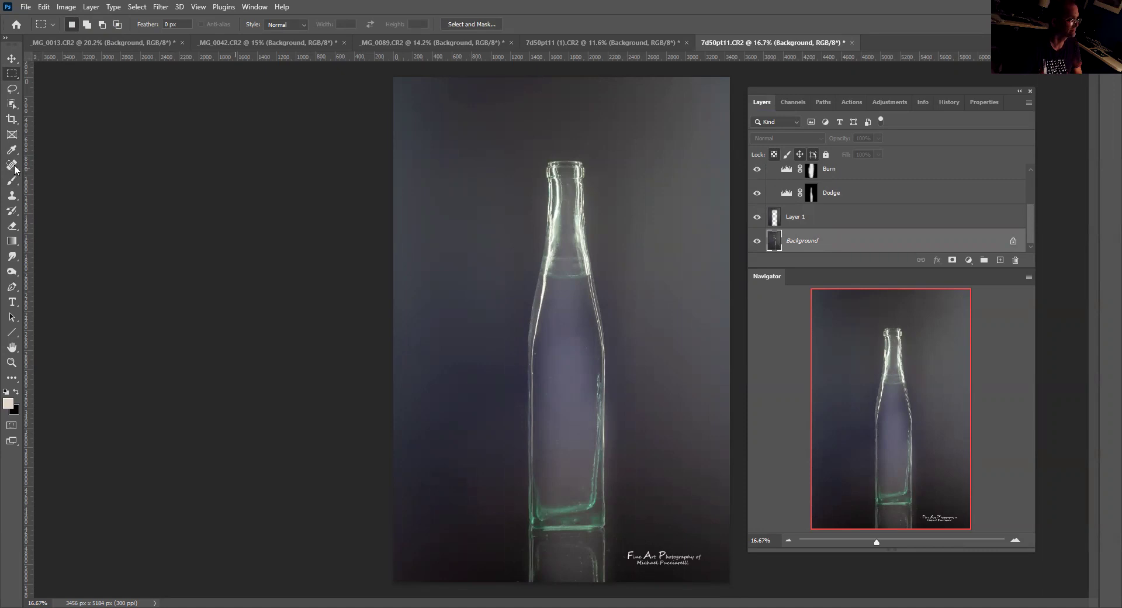
{"action": "key", "text": "j"}
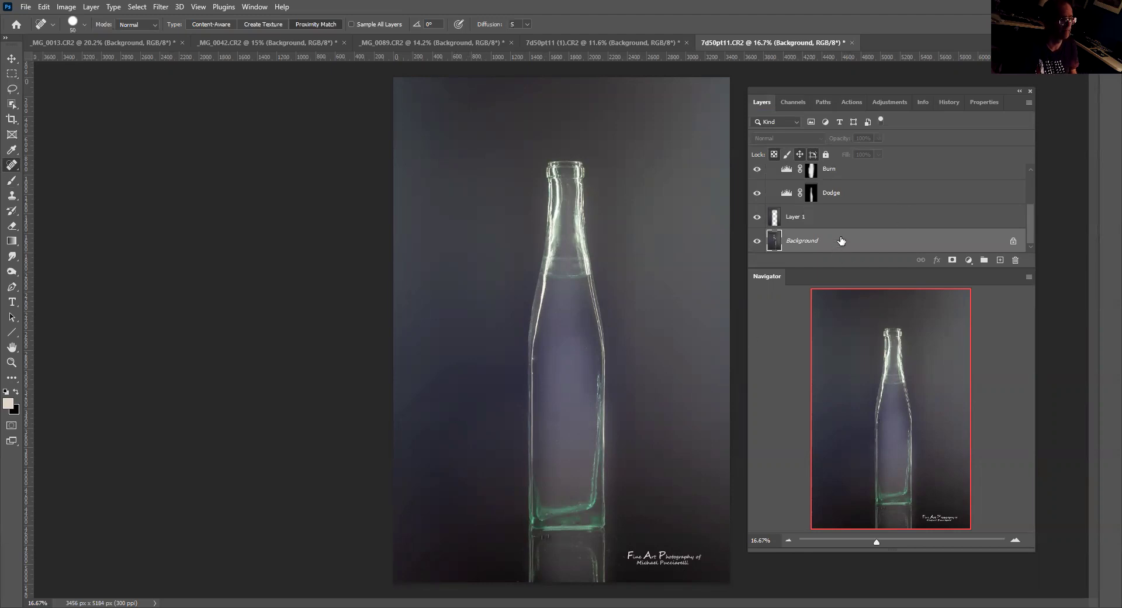
{"action": "left_click", "coordinate": [850, 100]}
{"action": "scroll", "coordinate": [952, 182], "scroll_direction": "down", "scroll_amount": 3}
{"action": "scroll", "coordinate": [976, 198], "scroll_direction": "down", "scroll_amount": 3}
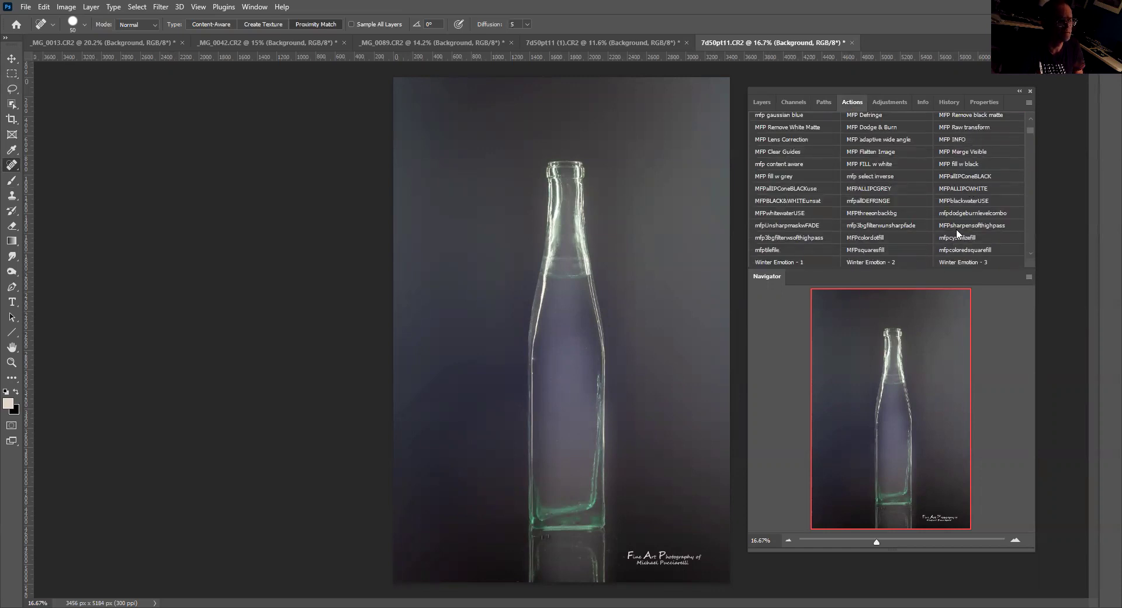
{"action": "left_click", "coordinate": [960, 223]}
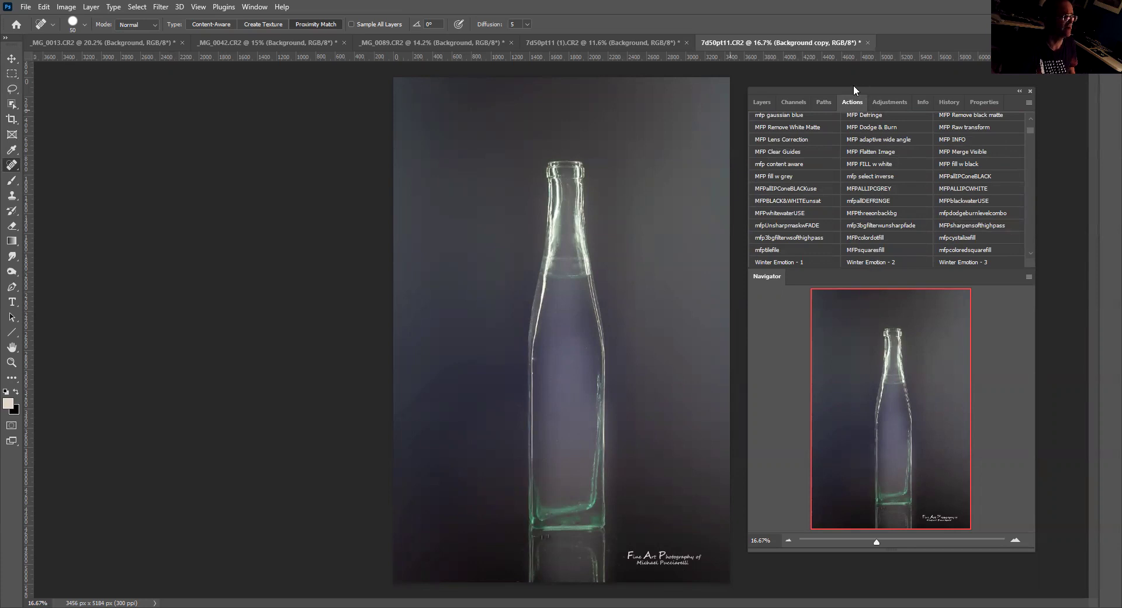
{"action": "left_click", "coordinate": [761, 102]}
{"action": "scroll", "coordinate": [809, 225], "scroll_direction": "down", "scroll_amount": 1}
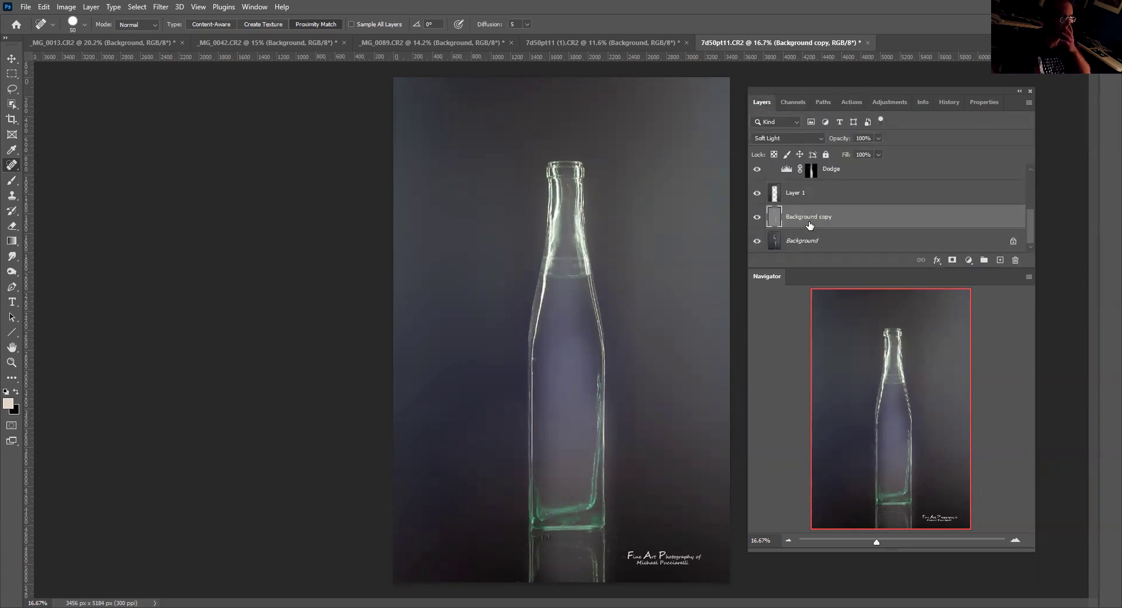
Step: Try the MFPALLIPCGREY framing action on the Background layer
{"action": "left_click", "coordinate": [803, 242]}
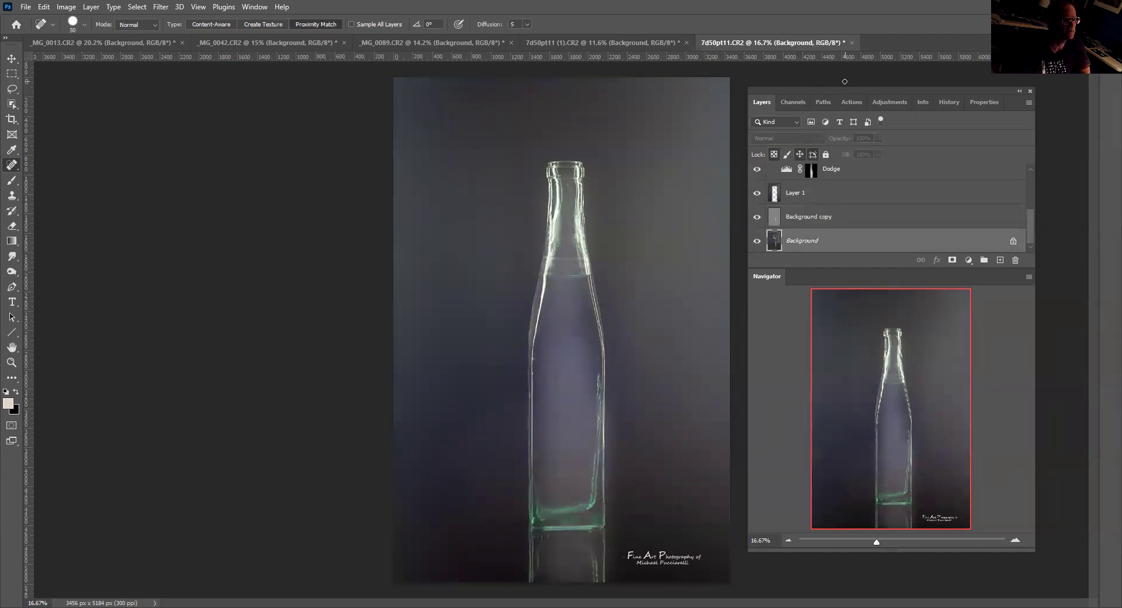
{"action": "left_click", "coordinate": [851, 101]}
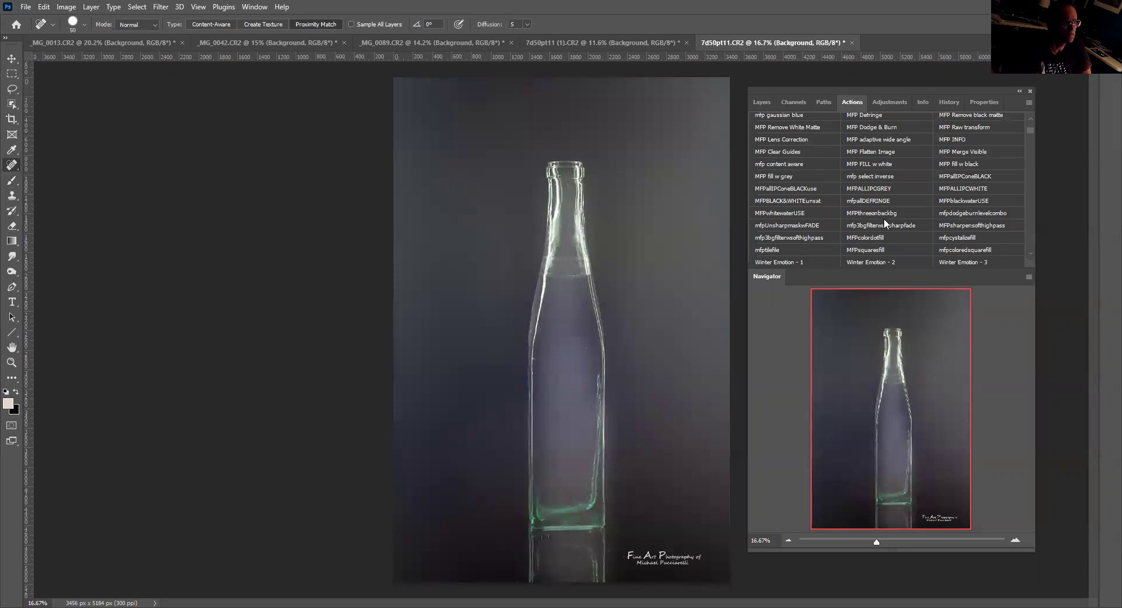
{"action": "left_click", "coordinate": [870, 189]}
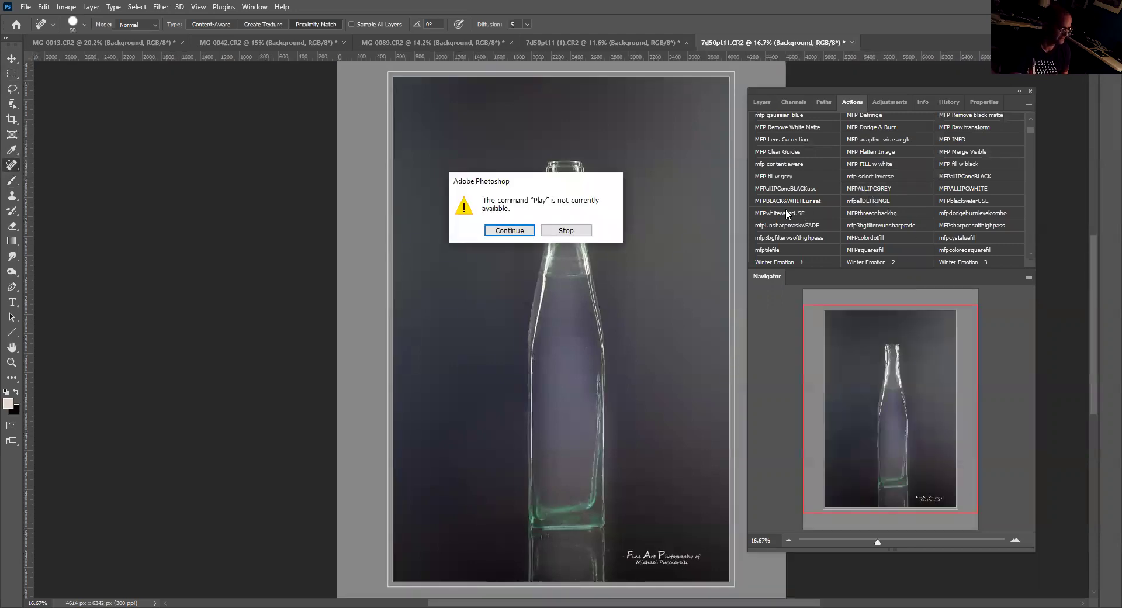
{"action": "left_click", "coordinate": [511, 230]}
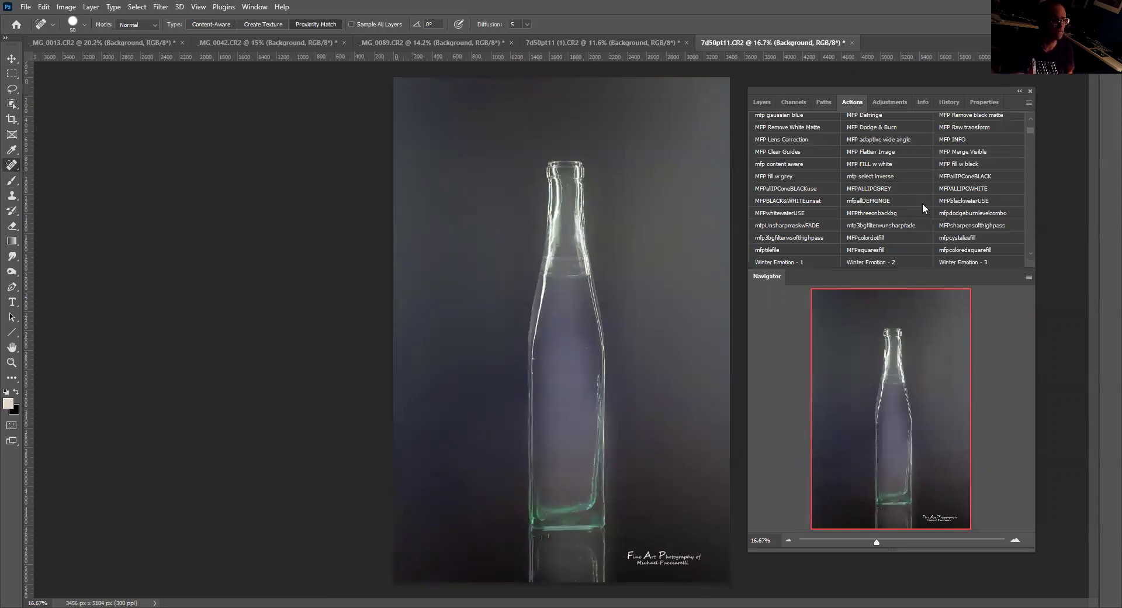
Step: Try the MFPblackwaterUSE action to add a black text watermark
{"action": "left_click", "coordinate": [962, 199]}
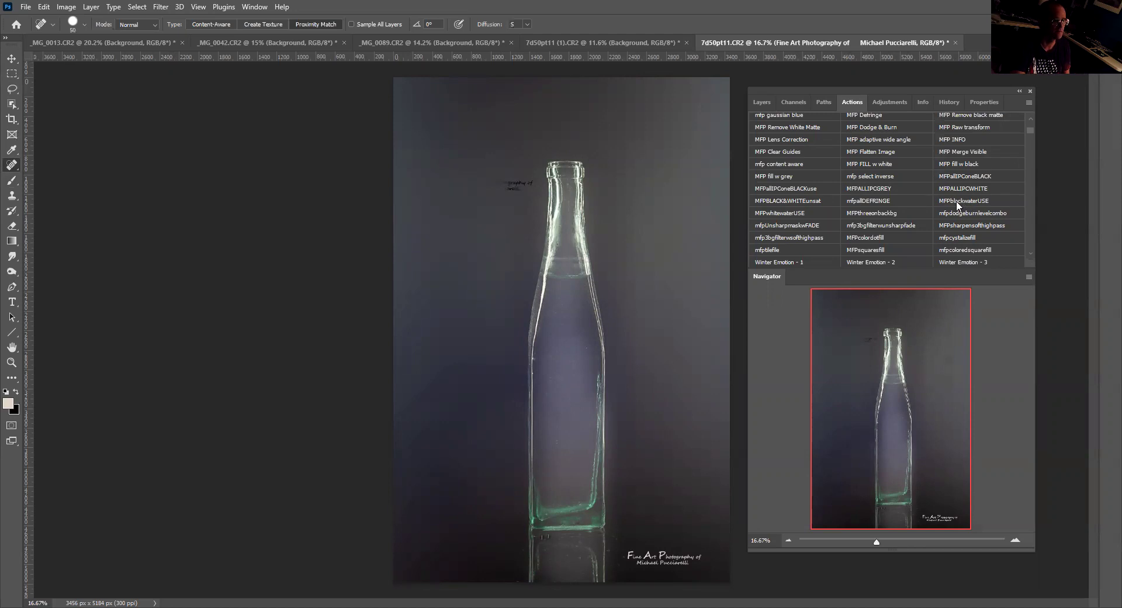
{"action": "scroll", "coordinate": [964, 198], "scroll_direction": "down", "scroll_amount": 3}
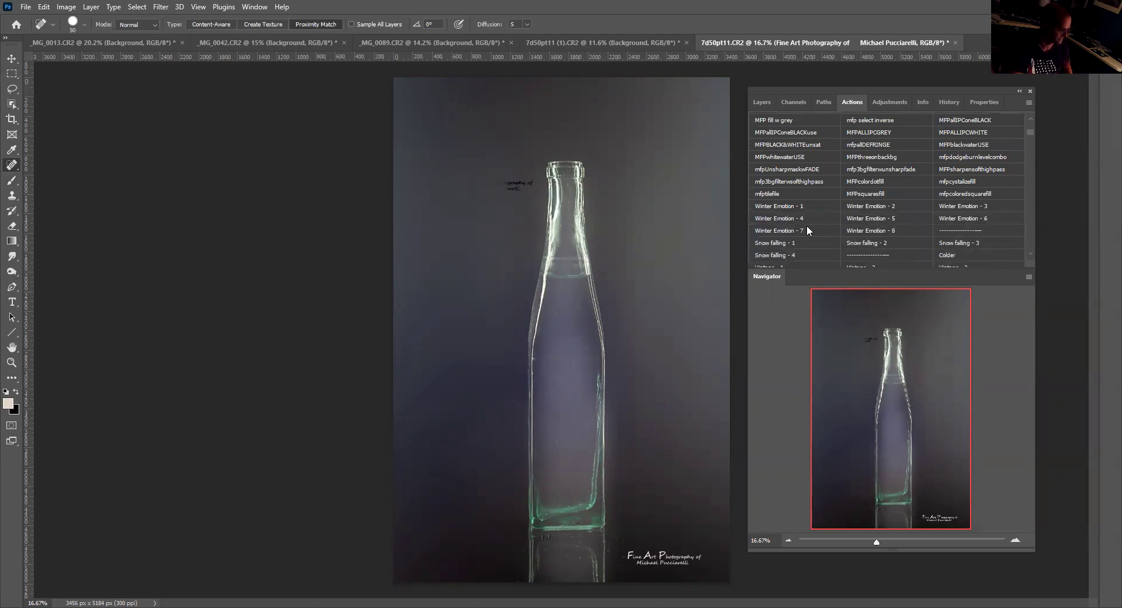
{"action": "key", "text": "ctrl+z"}
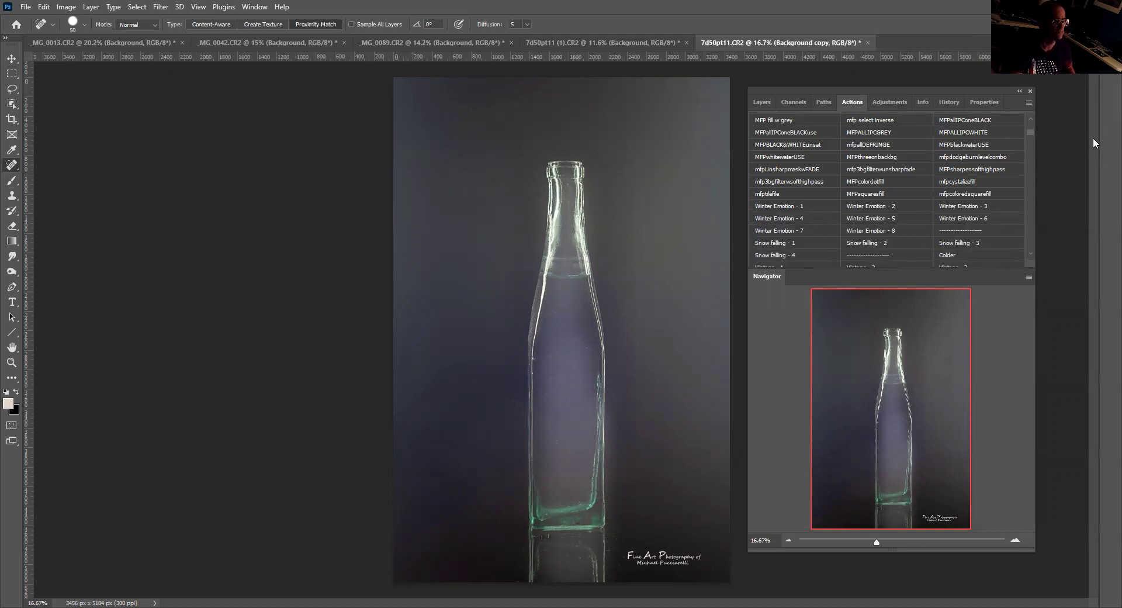
Step: Select the Background layer and run the MFPallIPConeBLACKuse action to frame the bottle photo in black
{"action": "left_click", "coordinate": [762, 101]}
{"action": "left_click", "coordinate": [818, 244]}
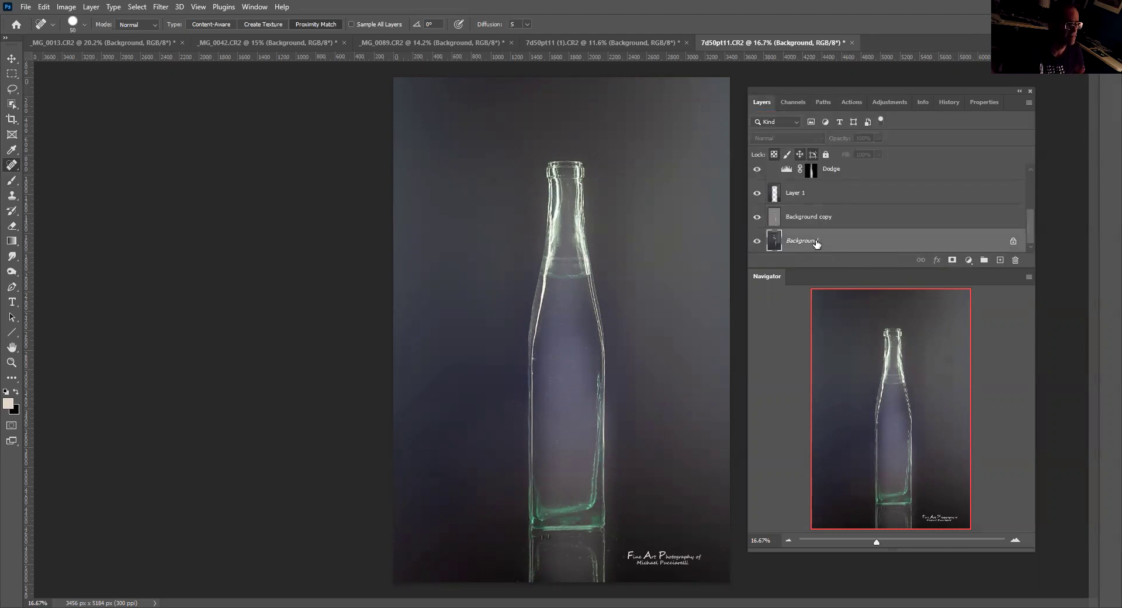
{"action": "left_click", "coordinate": [850, 104]}
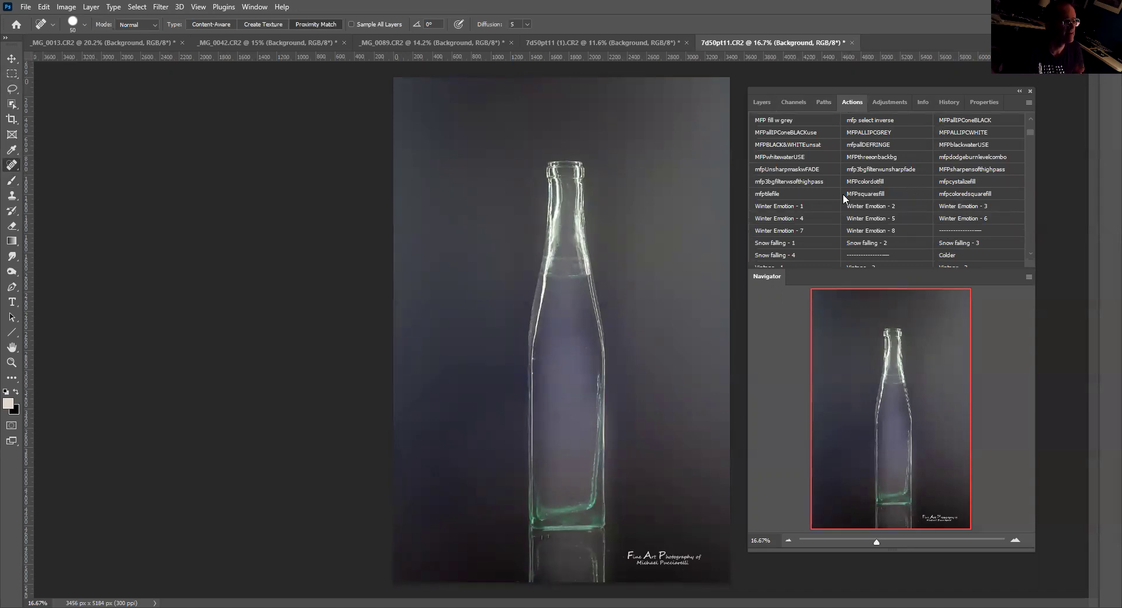
{"action": "scroll", "coordinate": [843, 194], "scroll_direction": "up", "scroll_amount": 1}
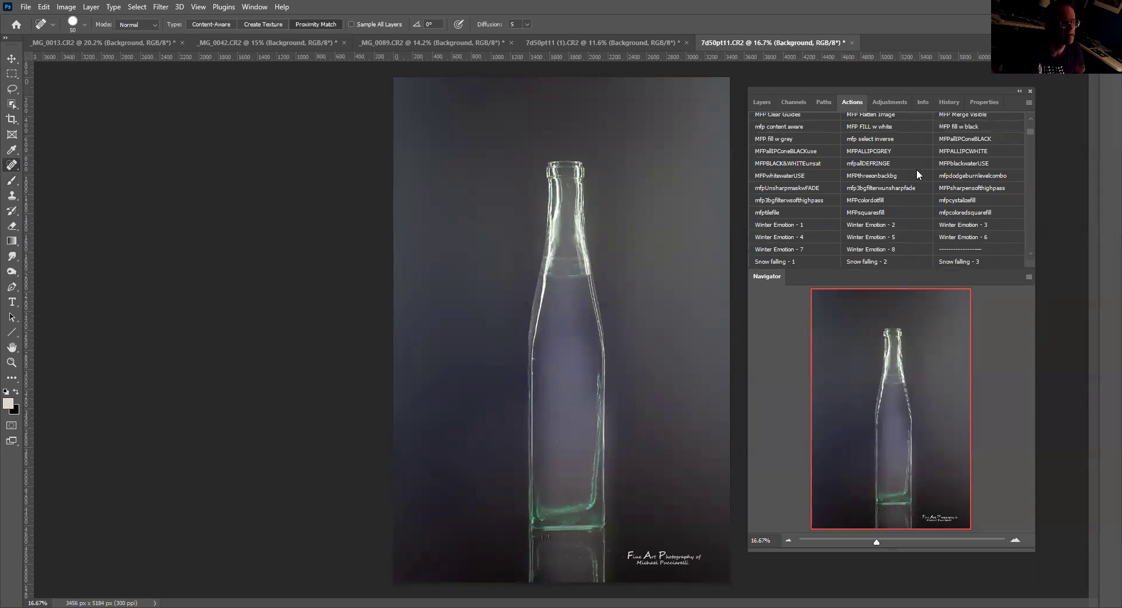
{"action": "left_click", "coordinate": [790, 150]}
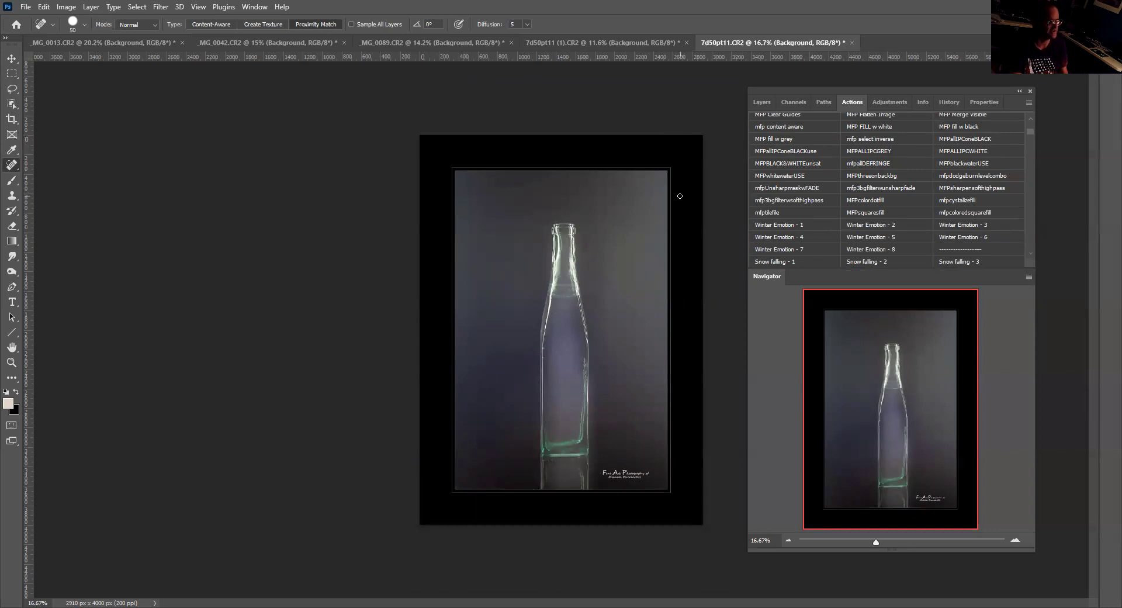
Step: Turn off Button Mode for the actions and widen their panel to show the steps inside each action
{"action": "left_click", "coordinate": [1030, 104]}
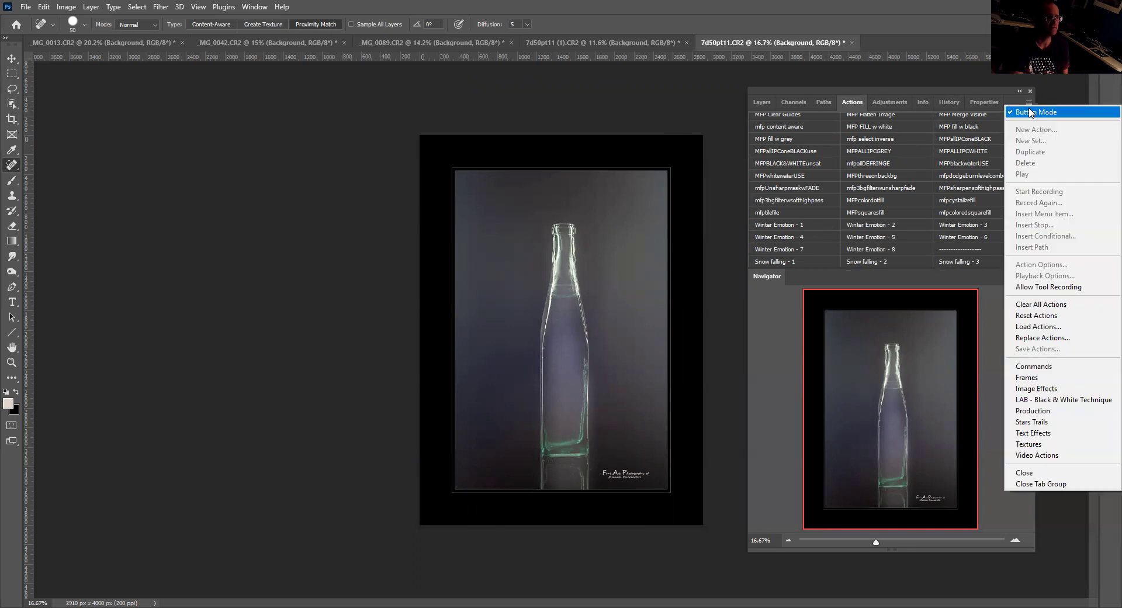
{"action": "left_click", "coordinate": [1032, 112]}
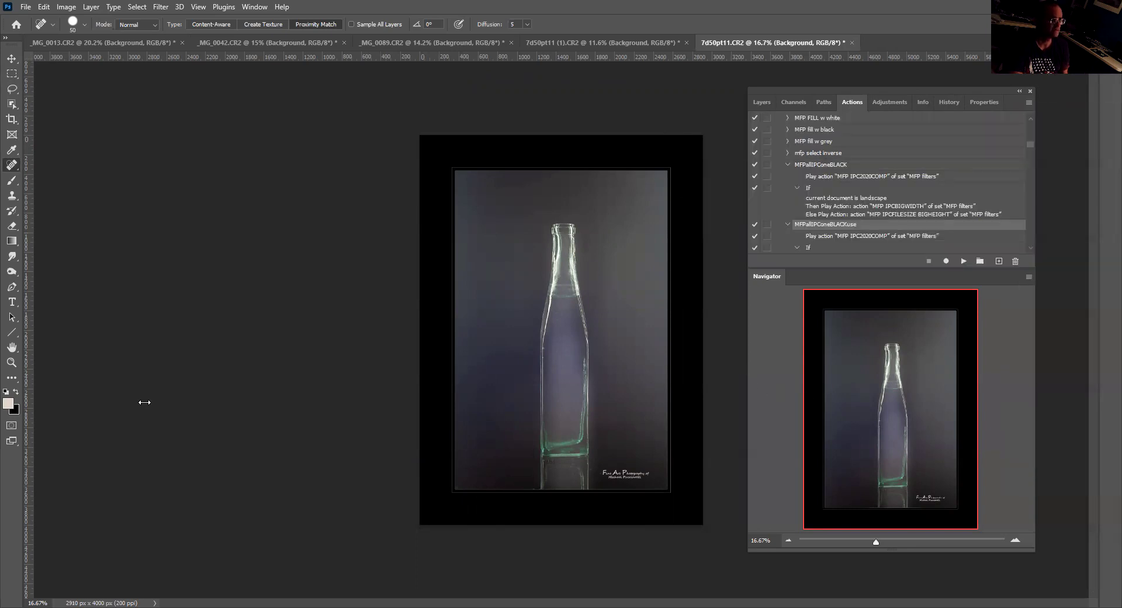
{"action": "left_click_drag", "start_coordinate": [167, 397], "coordinate": [166, 396]}
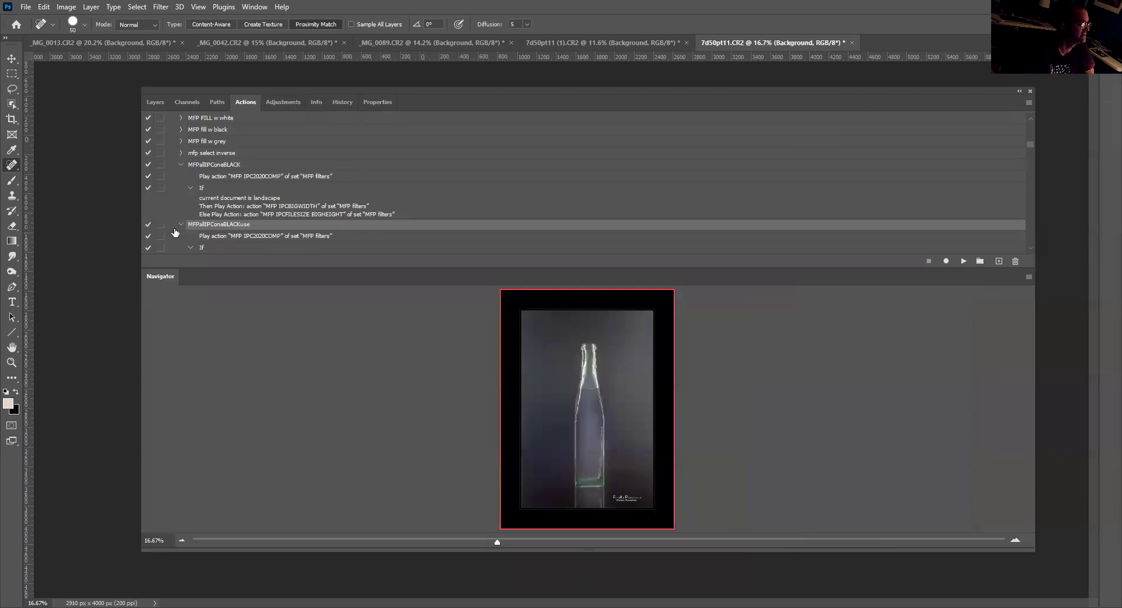
Step: Examine the nested steps inside the custom MFP actions, from the framing actions through mfpdodgeburnlevelcombo
{"action": "scroll", "coordinate": [295, 204], "scroll_direction": "down", "scroll_amount": 3}
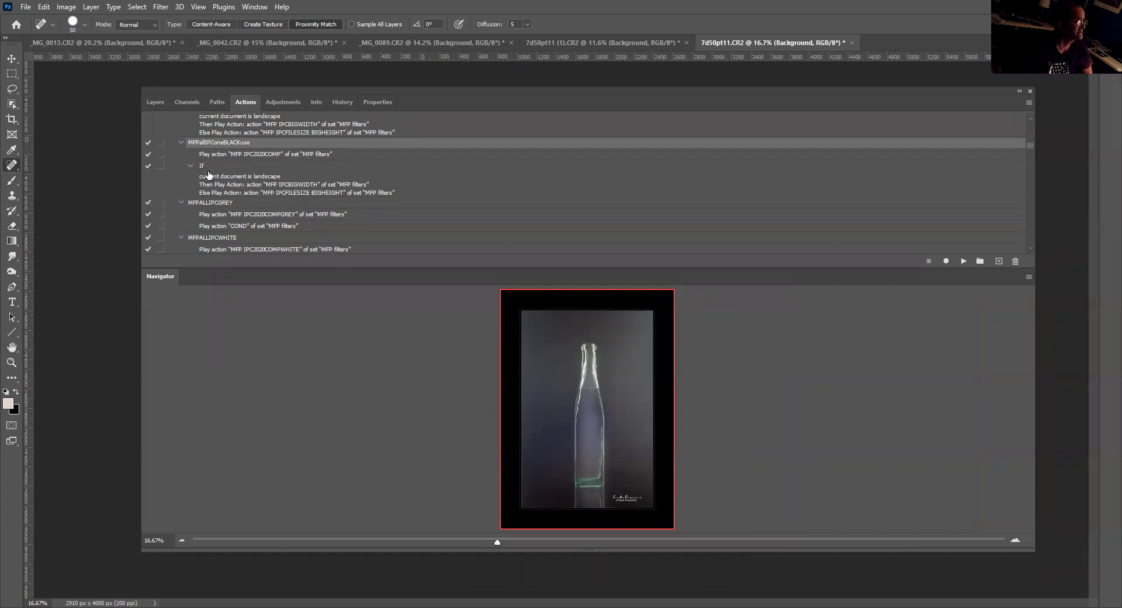
{"action": "scroll", "coordinate": [212, 184], "scroll_direction": "up", "scroll_amount": 4}
{"action": "scroll", "coordinate": [209, 221], "scroll_direction": "up", "scroll_amount": 4}
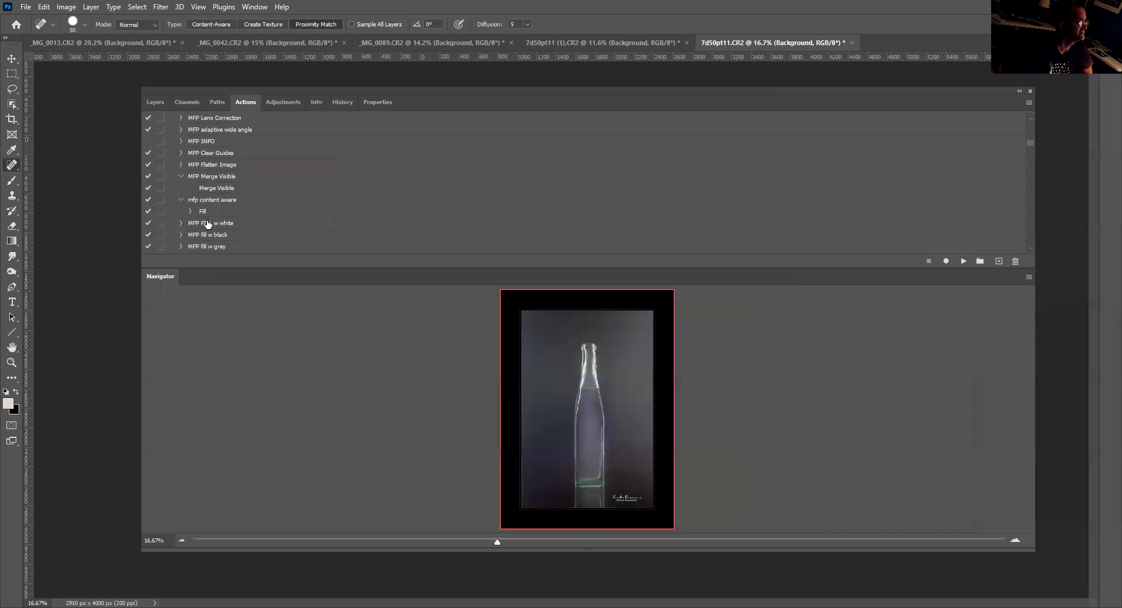
{"action": "scroll", "coordinate": [264, 201], "scroll_direction": "down", "scroll_amount": 8}
{"action": "scroll", "coordinate": [266, 188], "scroll_direction": "down", "scroll_amount": 8}
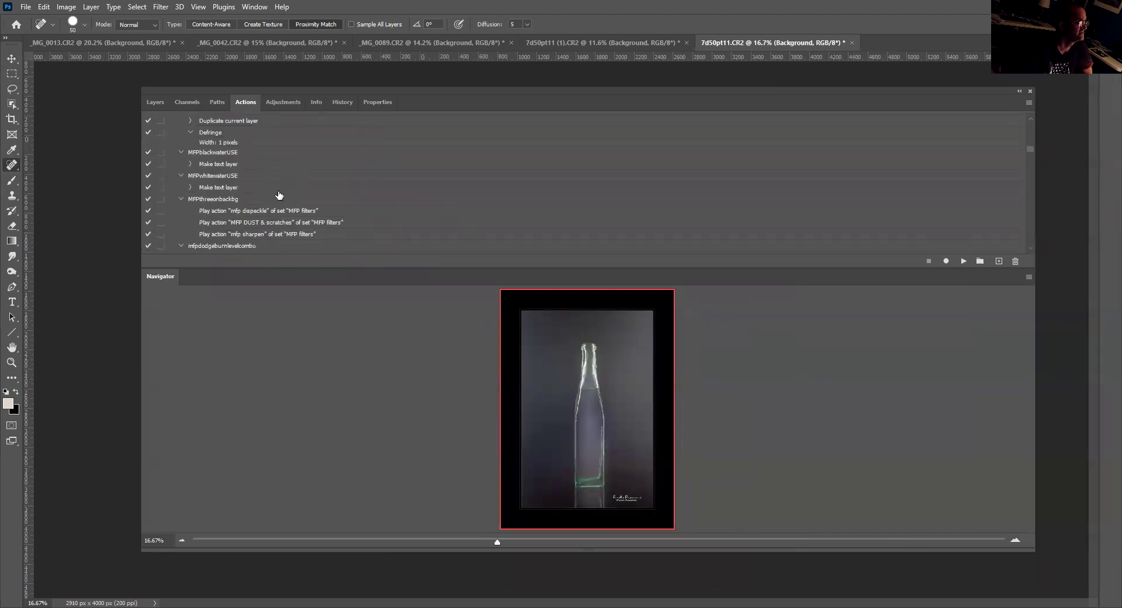
{"action": "scroll", "coordinate": [280, 196], "scroll_direction": "down", "scroll_amount": 1}
{"action": "scroll", "coordinate": [278, 191], "scroll_direction": "down", "scroll_amount": 2}
{"action": "scroll", "coordinate": [232, 164], "scroll_direction": "down", "scroll_amount": 1}
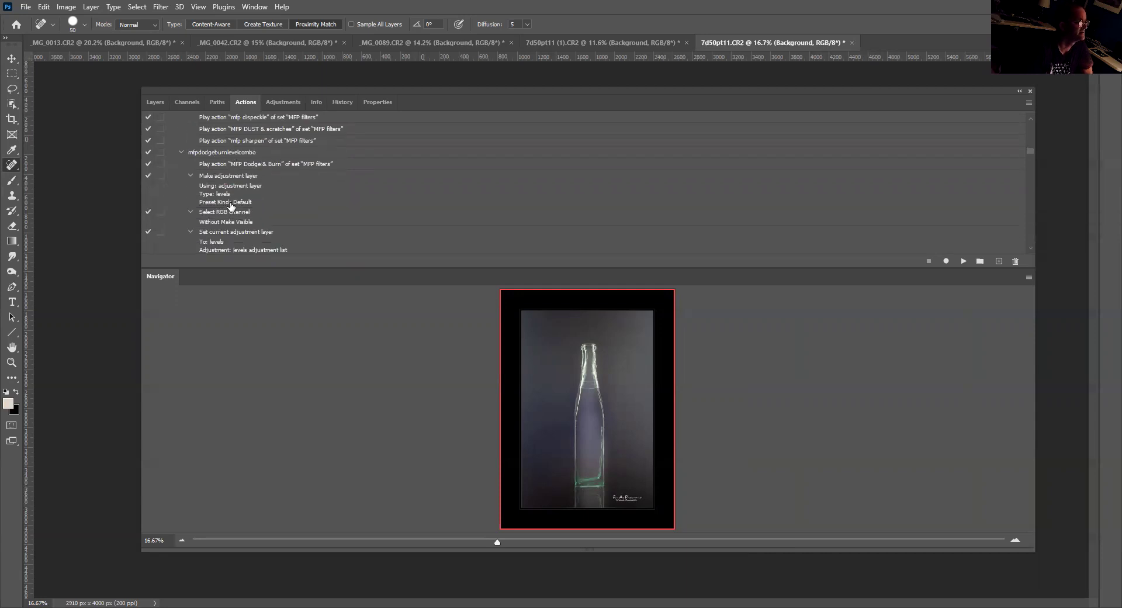
Step: Examine the nested steps of the remaining MFP actions, from mfpdodgeburnlevelcombo through the unsharp mask and soft high pass sharpening actions
{"action": "scroll", "coordinate": [256, 174], "scroll_direction": "down", "scroll_amount": 1}
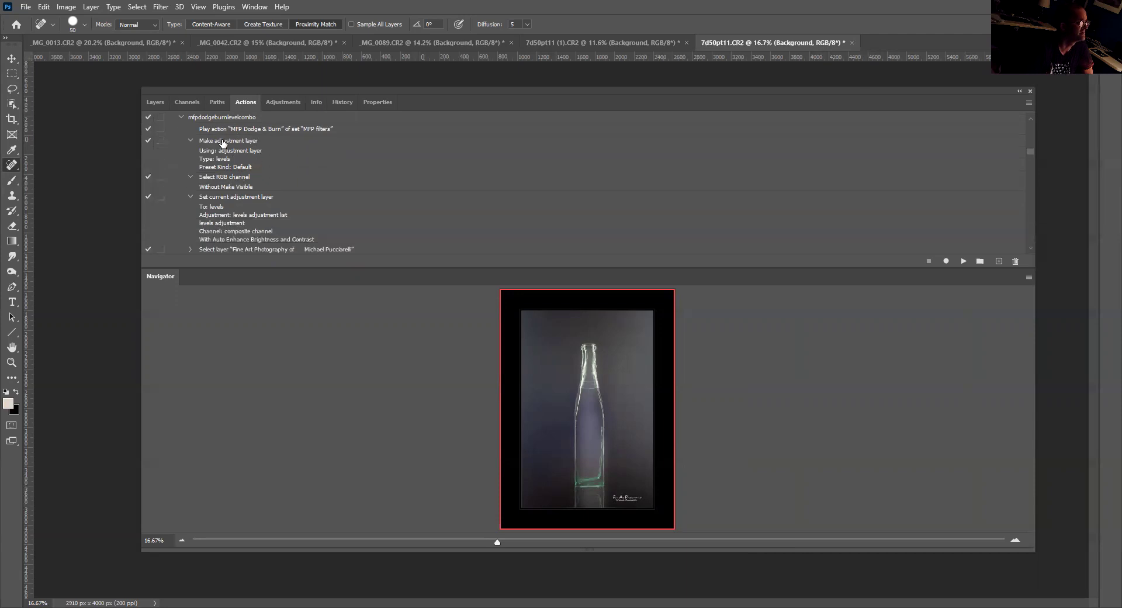
{"action": "scroll", "coordinate": [228, 170], "scroll_direction": "down", "scroll_amount": 2}
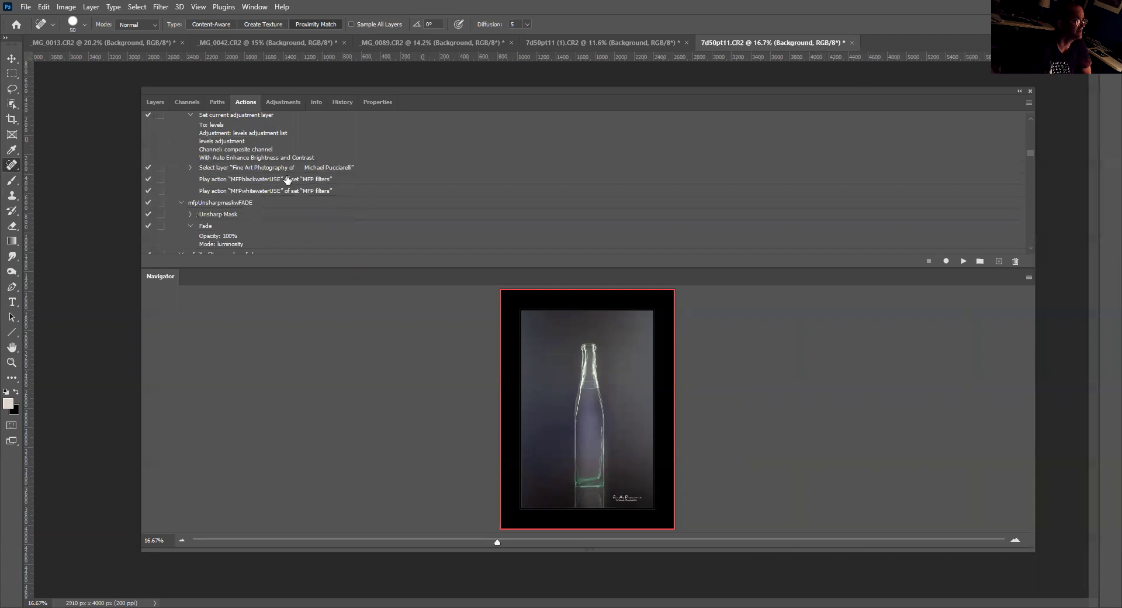
{"action": "scroll", "coordinate": [304, 199], "scroll_direction": "down", "scroll_amount": 4}
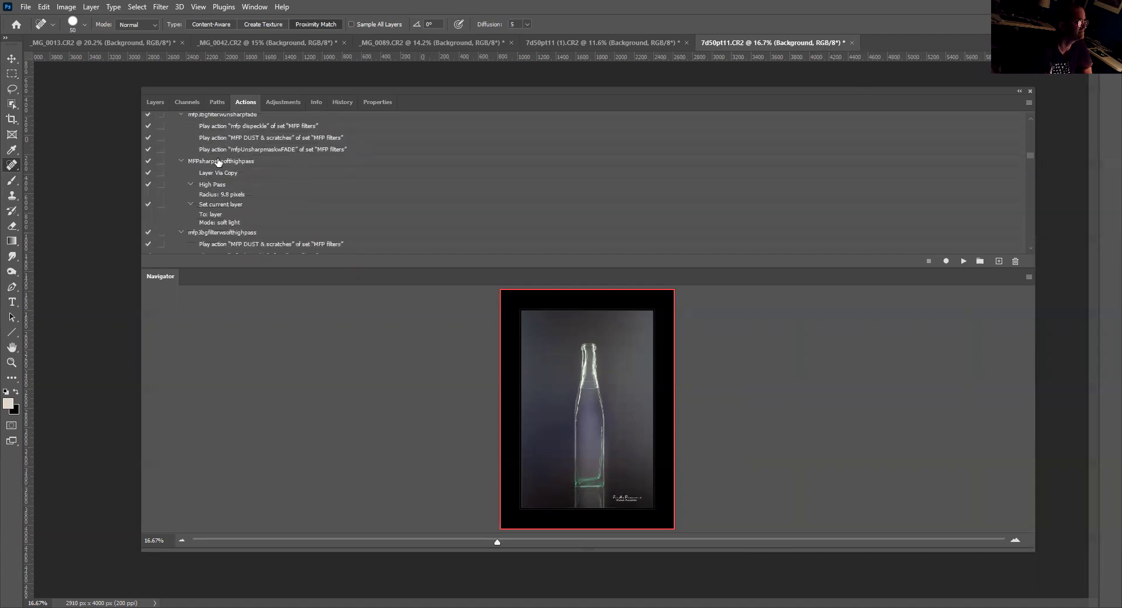
{"action": "scroll", "coordinate": [243, 181], "scroll_direction": "down", "scroll_amount": 1}
{"action": "scroll", "coordinate": [270, 212], "scroll_direction": "down", "scroll_amount": 1}
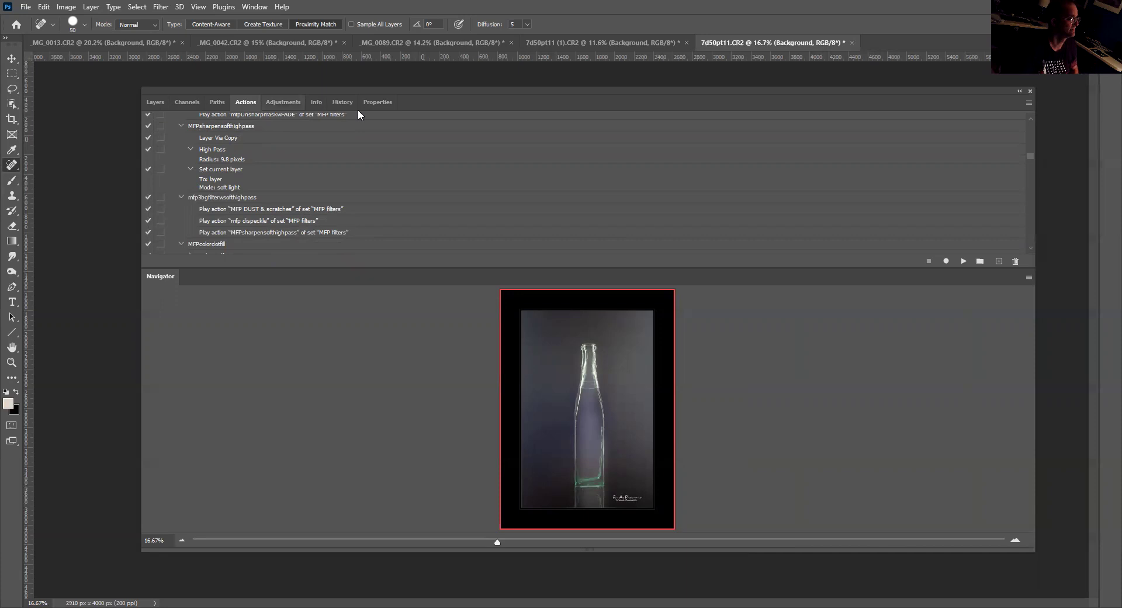
Step: Turn Button Mode back on for the actions and return to the layer list in a narrower panel
{"action": "left_click", "coordinate": [1030, 103]}
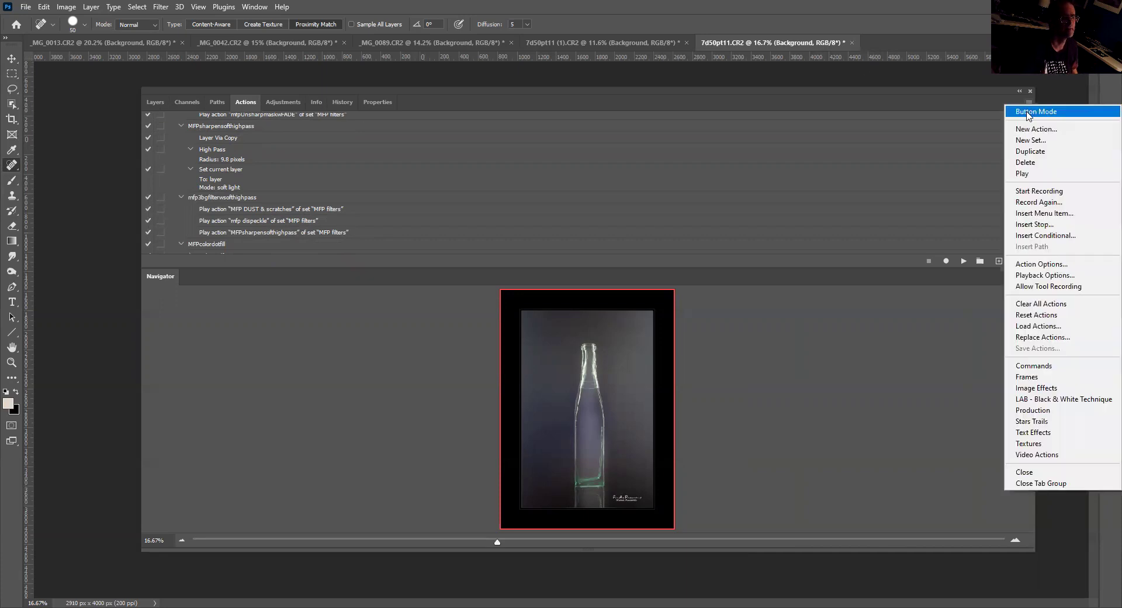
{"action": "left_click", "coordinate": [1016, 111]}
{"action": "left_click", "coordinate": [156, 103]}
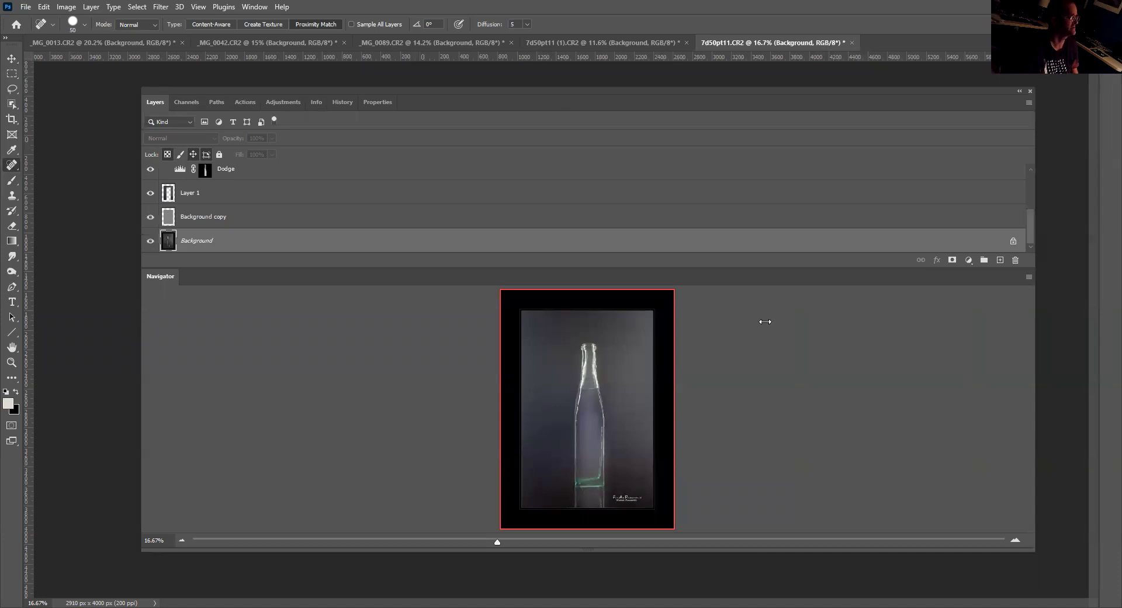
{"action": "left_click", "coordinate": [162, 7]}
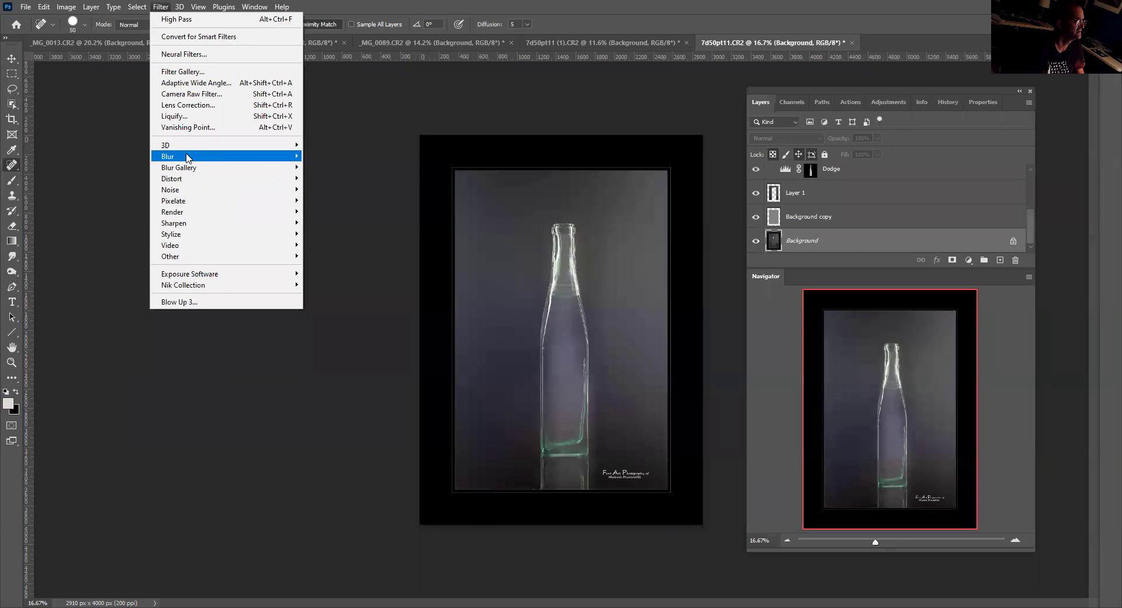
{"action": "mouse_move", "coordinate": [187, 157]}
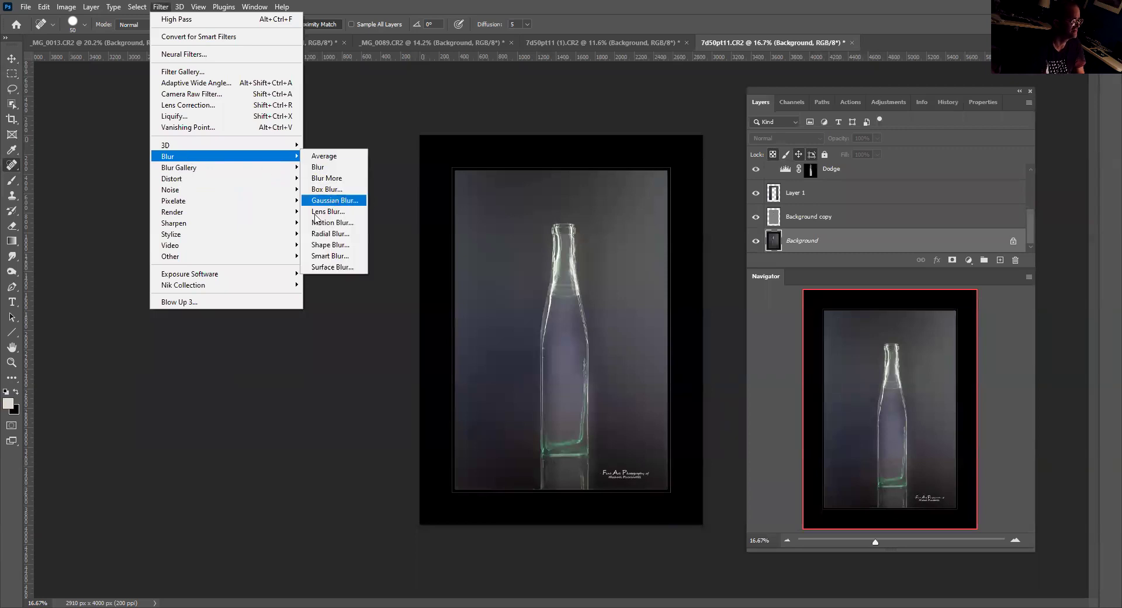
{"action": "left_click", "coordinate": [325, 203]}
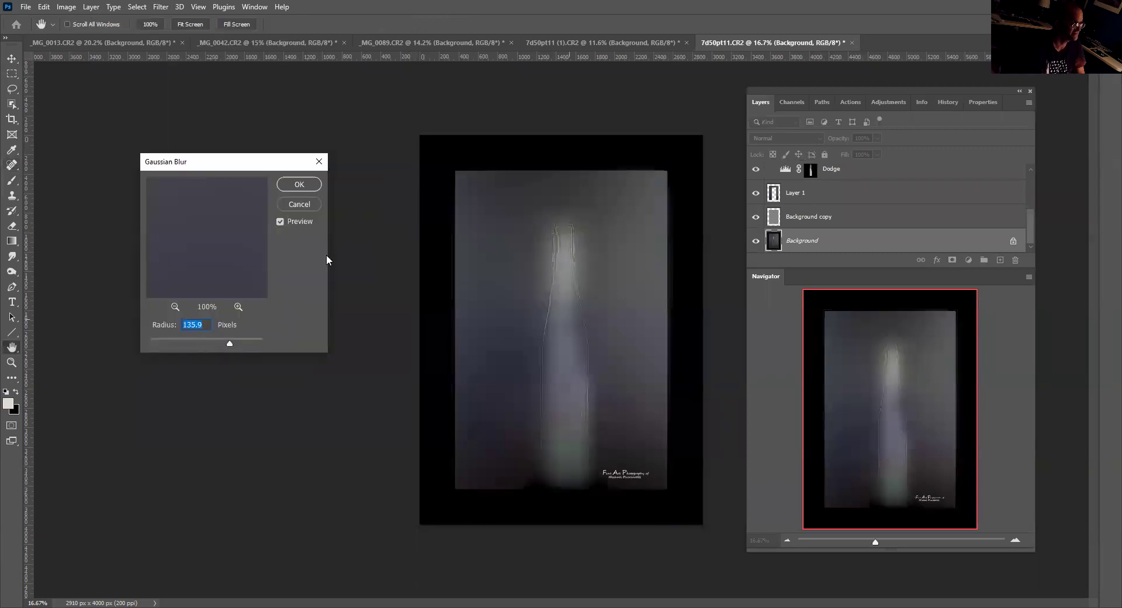
{"action": "left_click", "coordinate": [299, 204]}
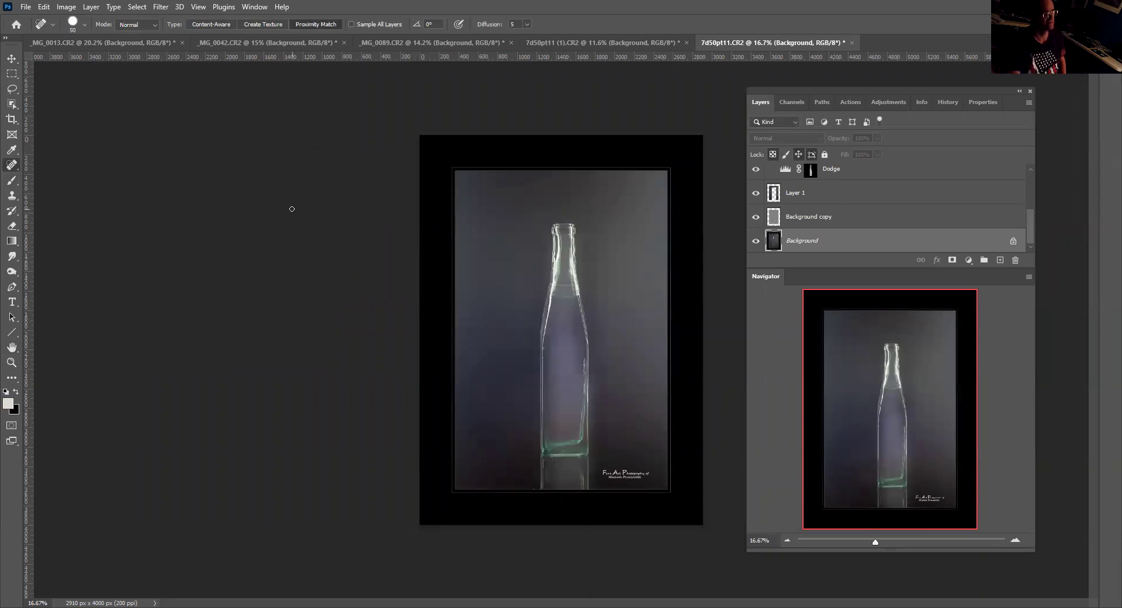